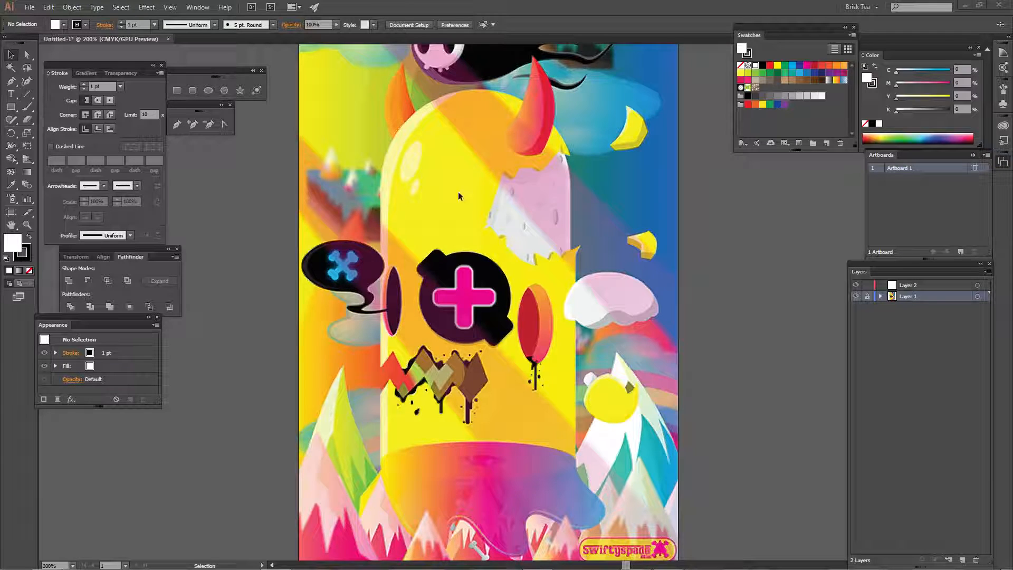
- Unlock Layer 1, set the reference image layer's opacity to 30%, and lock the layer again
{"action": "left_click", "coordinate": [867, 296]}
{"action": "left_click", "coordinate": [978, 297]}
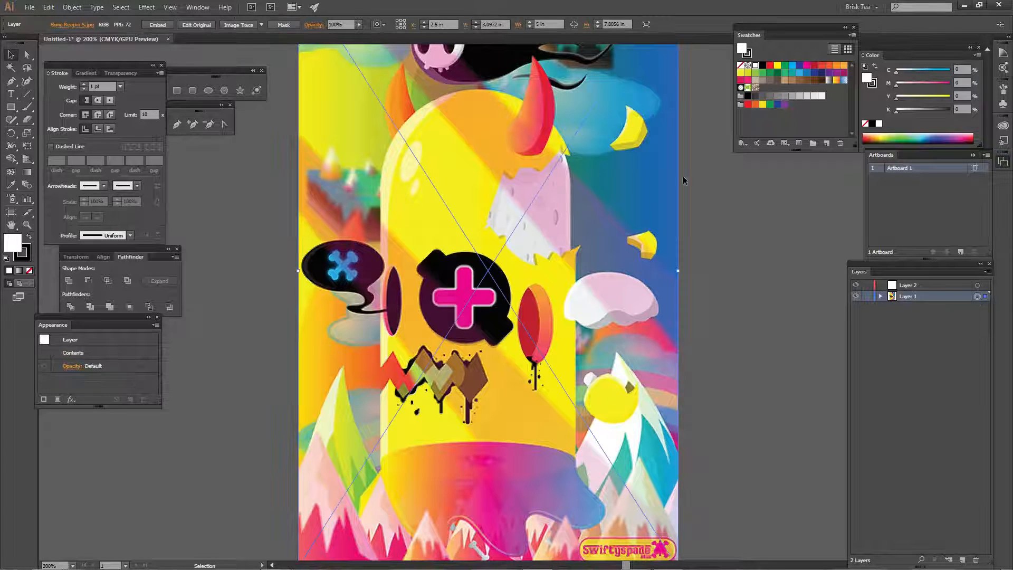
{"action": "left_click", "coordinate": [346, 24]}
{"action": "type", "text": "30"}
{"action": "key", "text": "Return"}
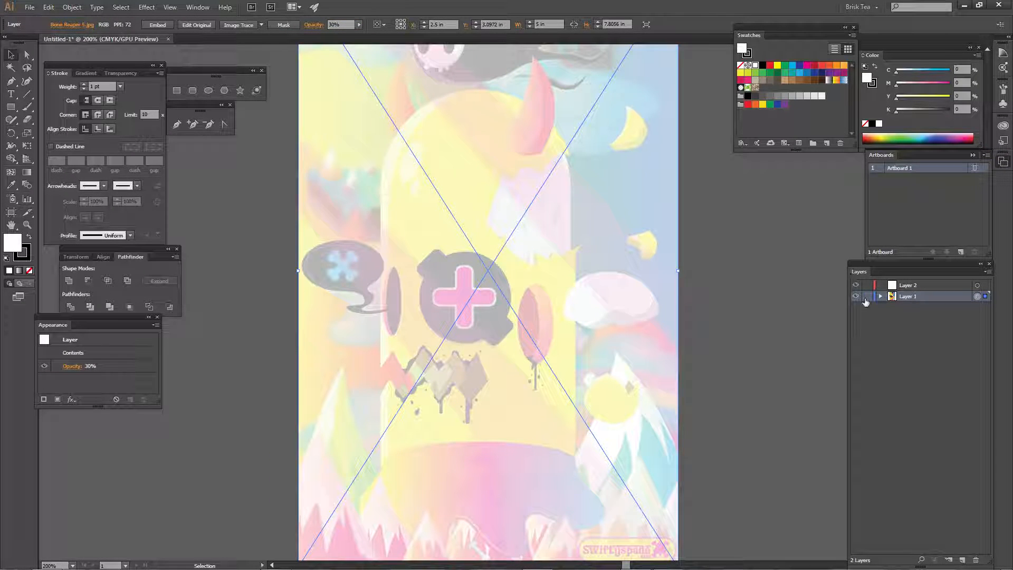
{"action": "left_click", "coordinate": [867, 296]}
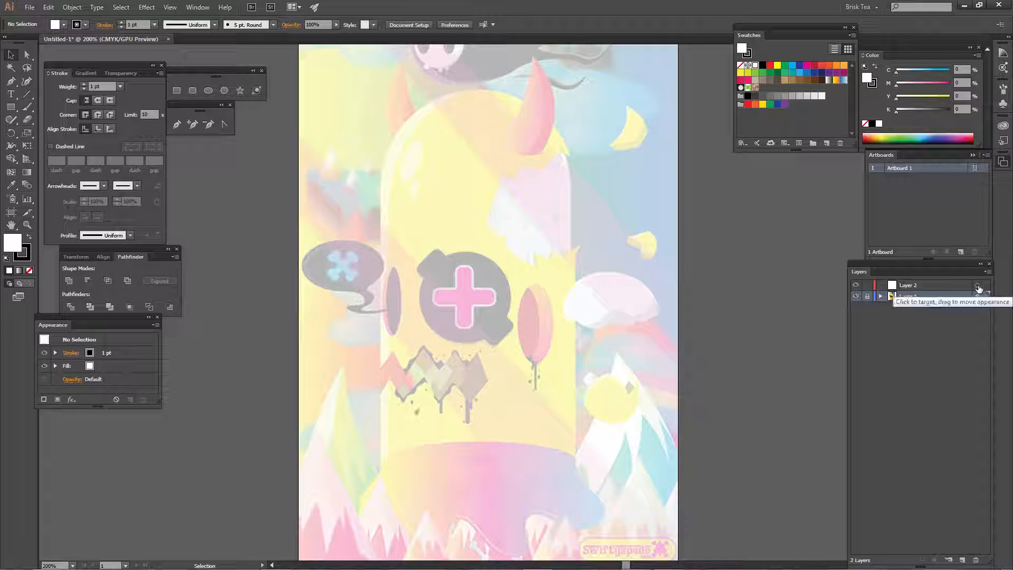
- Target Layer 2, set its opacity to 70%, and clear the selection
{"action": "left_click", "coordinate": [978, 285]}
{"action": "left_click", "coordinate": [322, 23]}
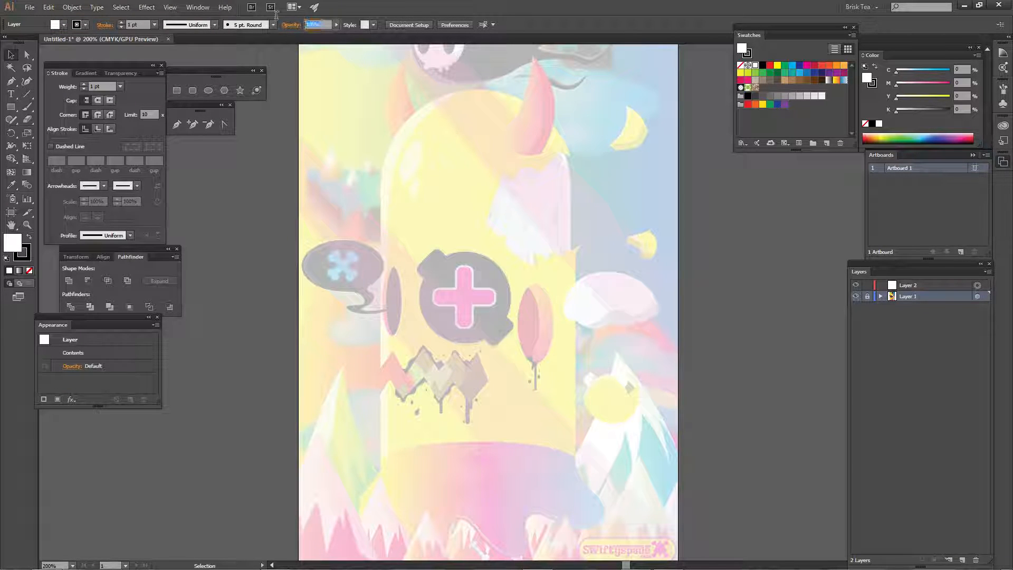
{"action": "type", "text": "70"}
{"action": "key", "text": "Return"}
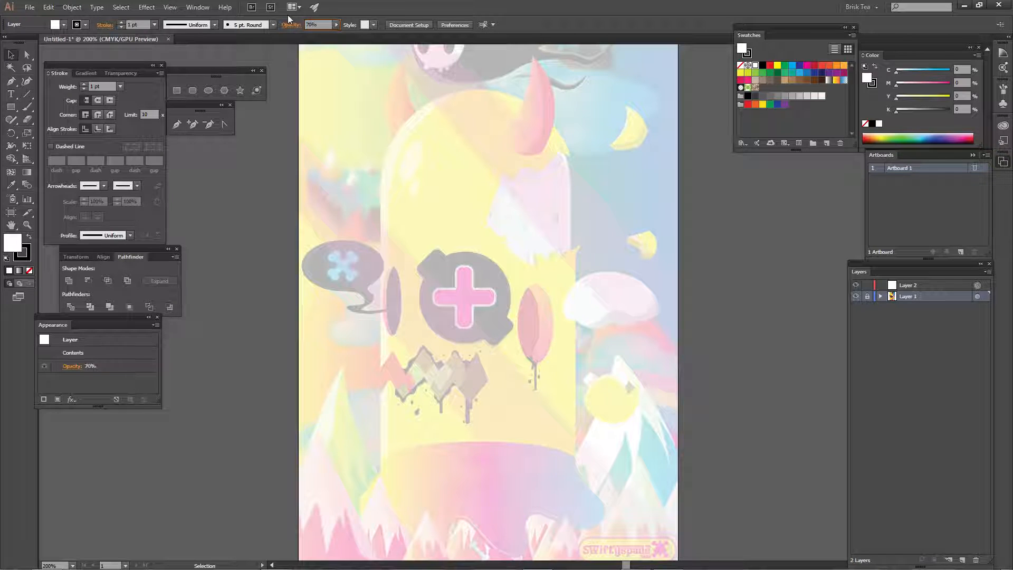
{"action": "left_click", "coordinate": [701, 91]}
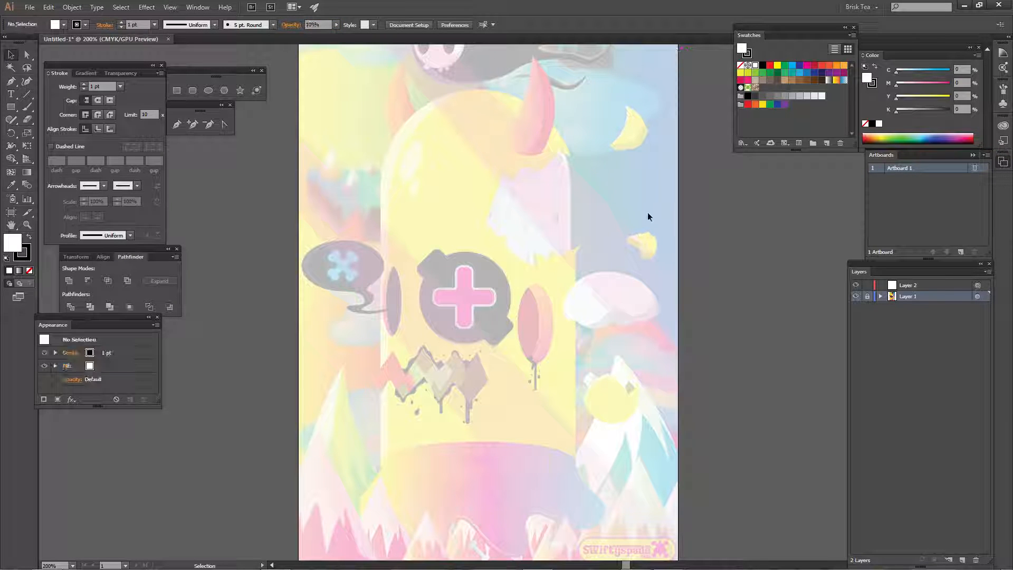
- Set the drawing colours to a cyan fill with no stroke
{"action": "key", "text": "ctrl+plus"}
{"action": "key", "text": "ctrl+plus"}
{"action": "left_click_drag", "start_coordinate": [481, 177], "coordinate": [521, 287]}
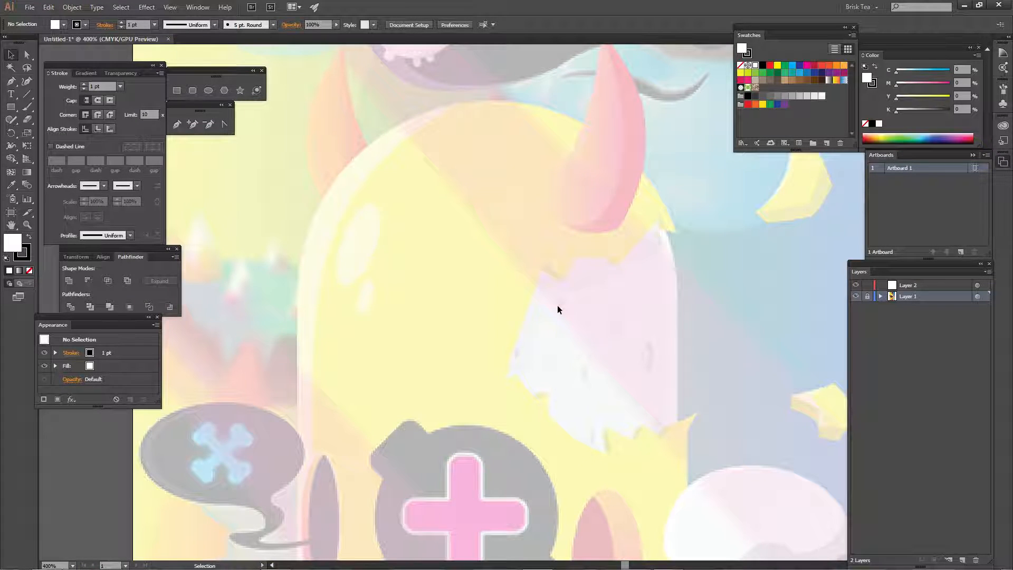
{"action": "key", "text": "slash"}
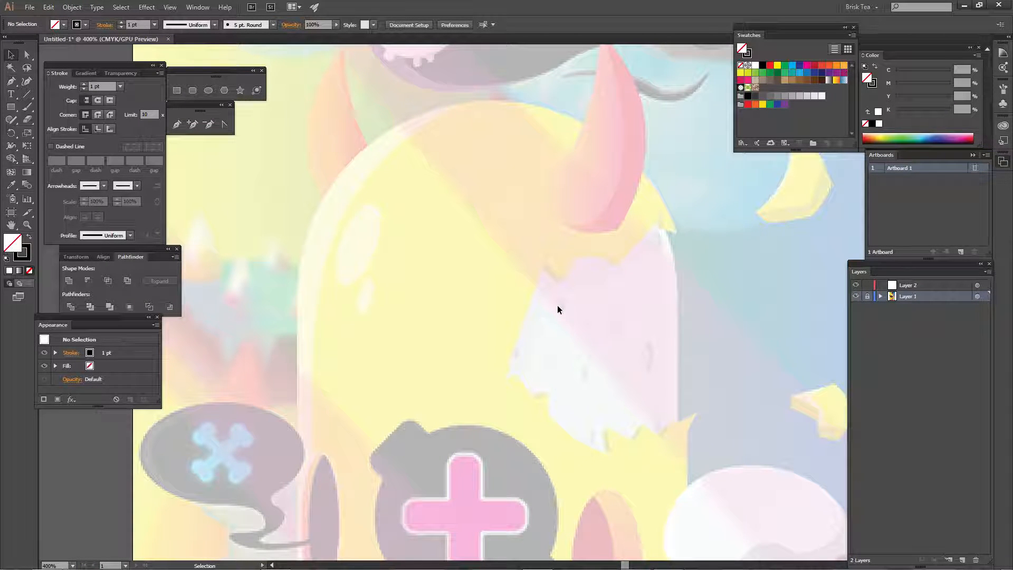
{"action": "left_click", "coordinate": [793, 66]}
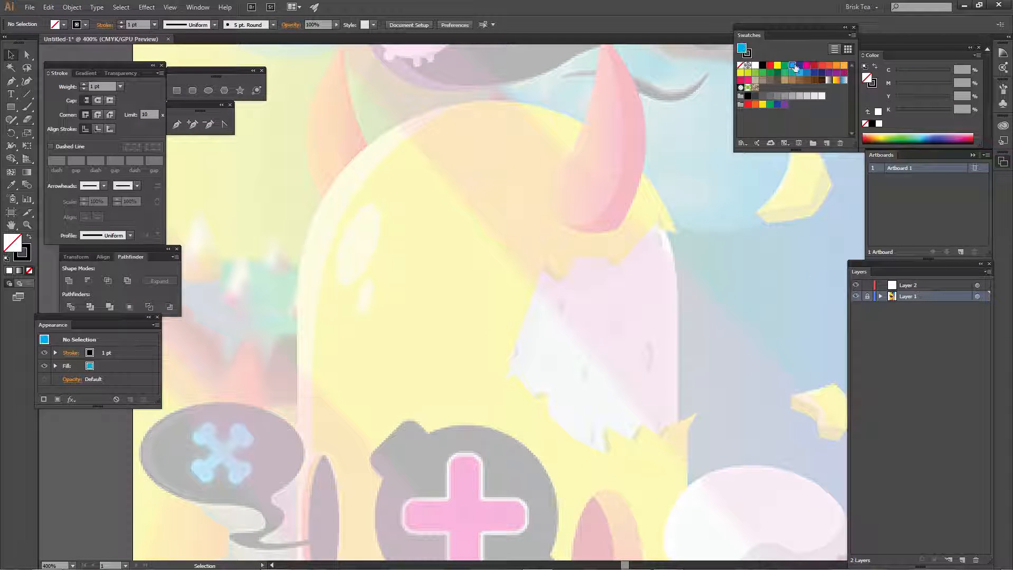
{"action": "key", "text": "x"}
{"action": "key", "text": "slash"}
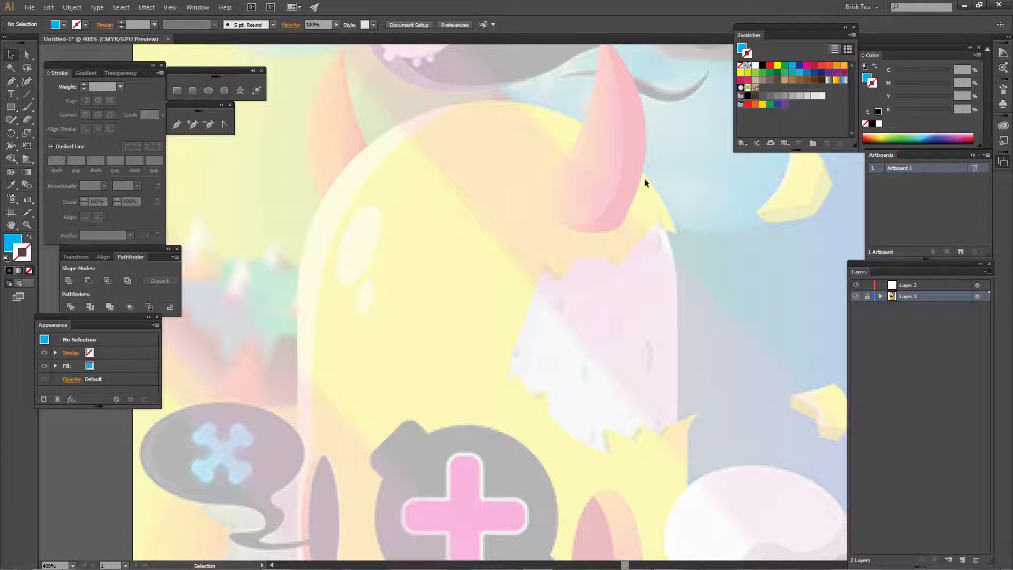
- Draw a circle about 2.47 in across on Layer 2 over the rounded top of the character's body
{"action": "key", "text": "l"}
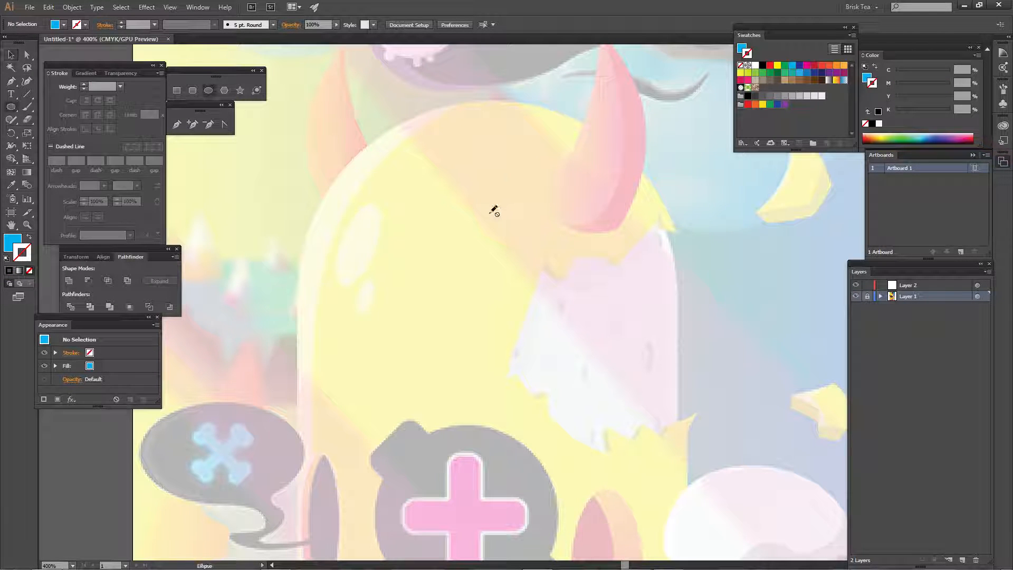
{"action": "key", "text": "x"}
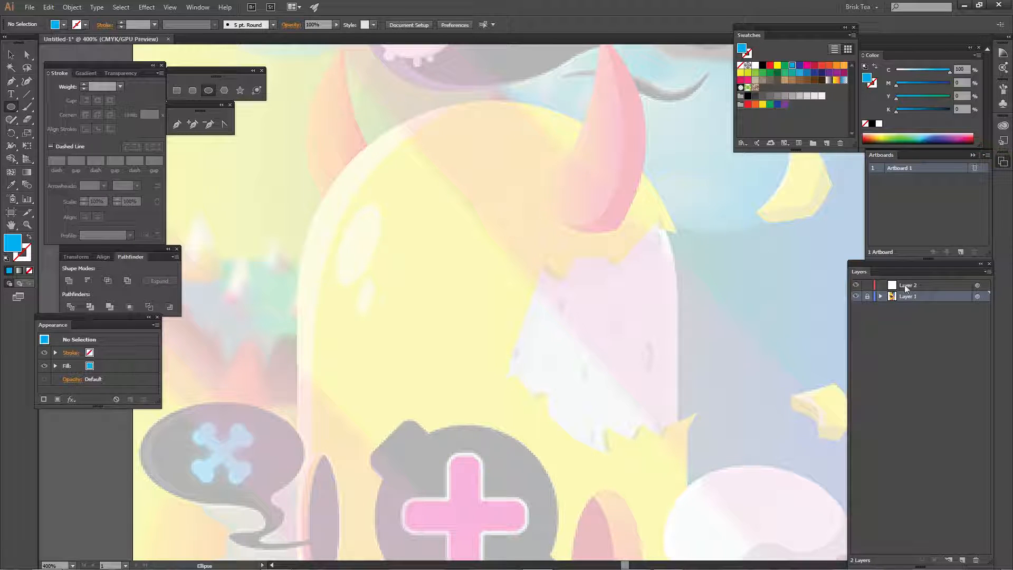
{"action": "left_click", "coordinate": [919, 285]}
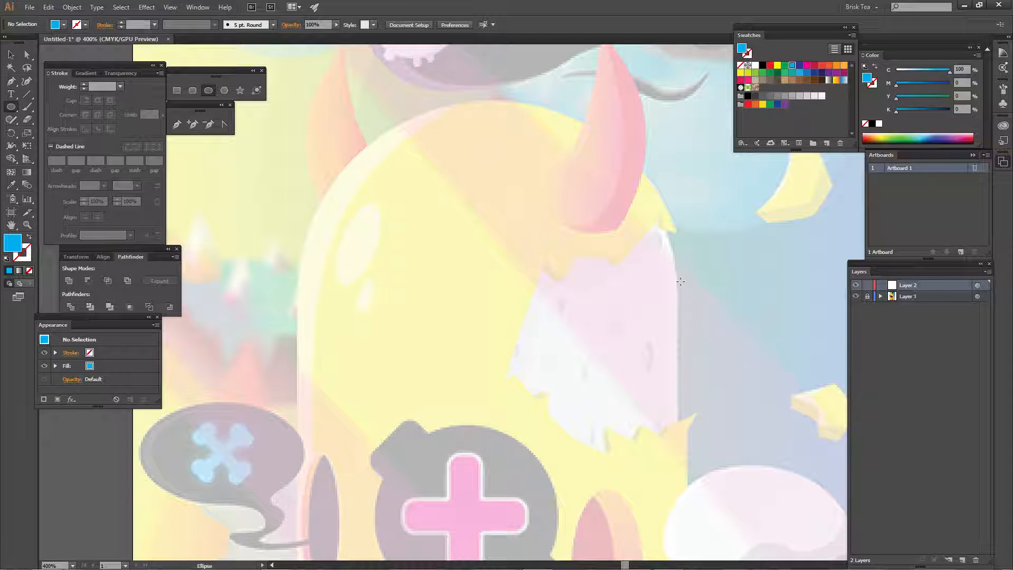
{"action": "key", "text": "space"}
{"action": "left_click_drag", "start_coordinate": [503, 251], "coordinate": [689, 380]}
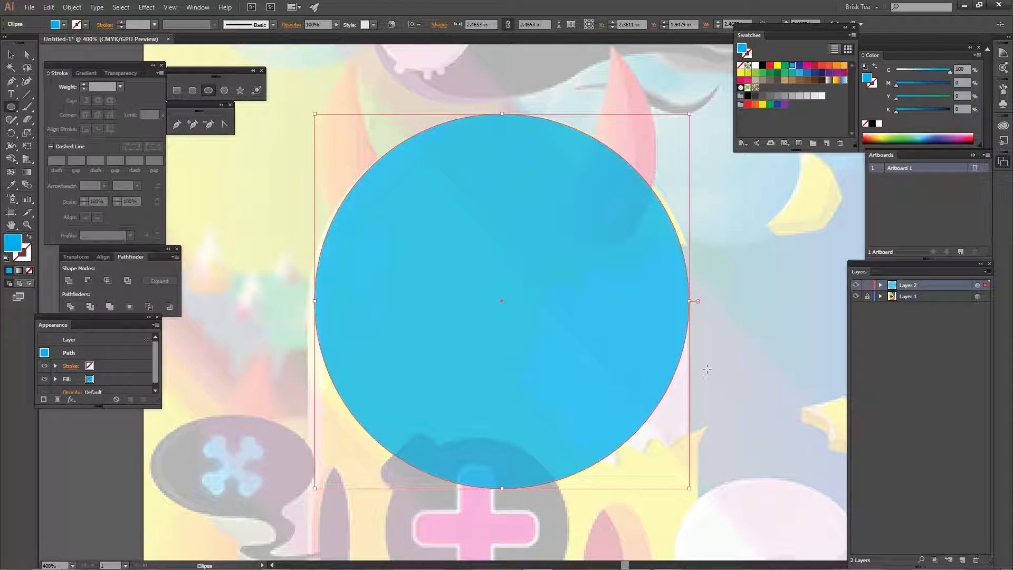
{"action": "key", "text": "v"}
{"action": "left_click", "coordinate": [758, 349]}
- Duplicate the circle straight down and squash the copy into an ellipse about 0.67 in tall at the body's base
{"action": "key", "text": "ctrl+0"}
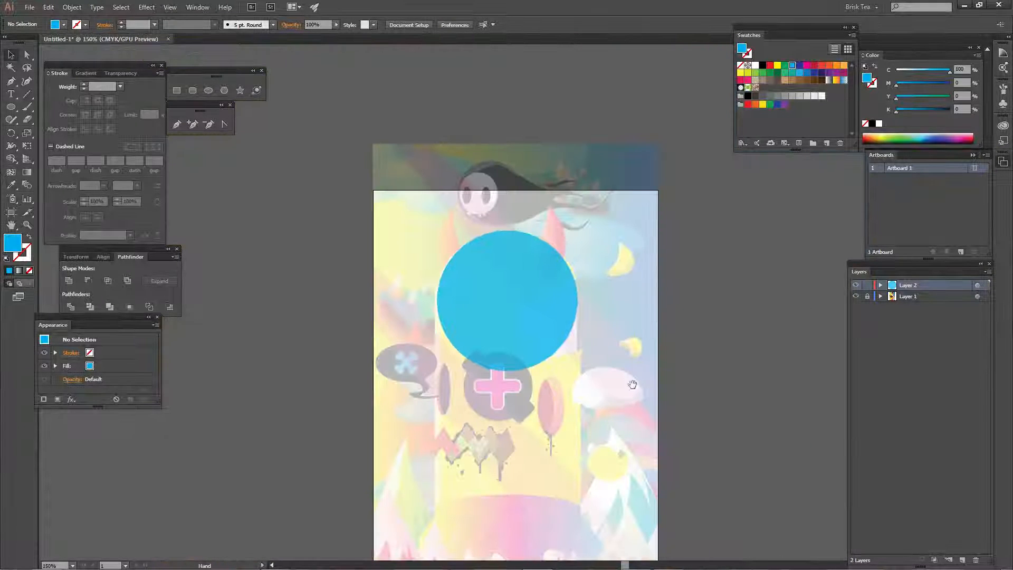
{"action": "left_click", "coordinate": [557, 212]}
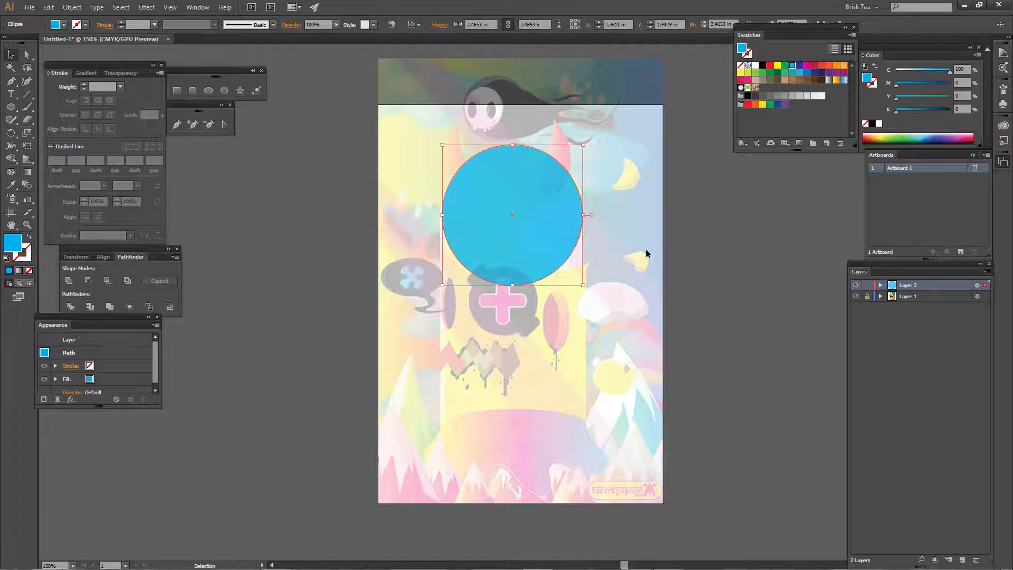
{"action": "left_click", "coordinate": [646, 249]}
{"action": "left_click", "coordinate": [573, 218]}
{"action": "left_click_drag", "start_coordinate": [553, 221], "coordinate": [570, 397]}
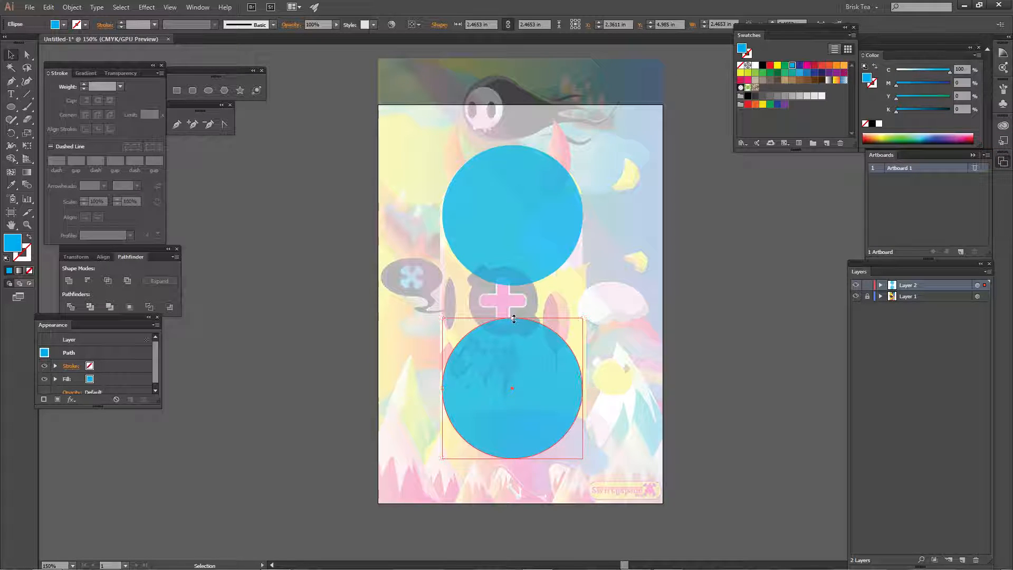
{"action": "left_click_drag", "start_coordinate": [513, 318], "coordinate": [546, 428]}
{"action": "left_click", "coordinate": [592, 437]}
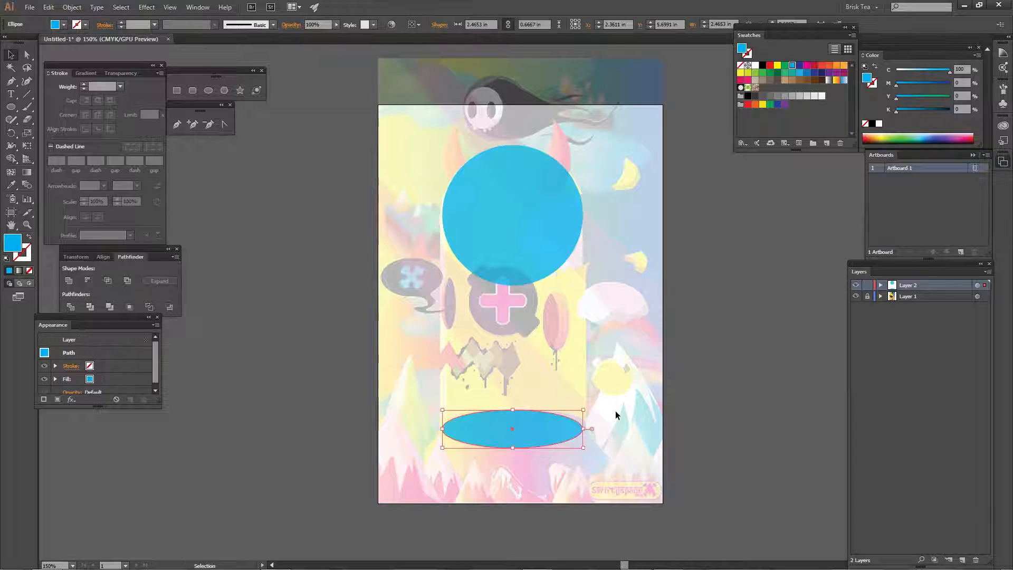
- Draw a rectangle spanning from the circle's widest points to the ellipse's widest points, completing the body, and deselect it
{"action": "key", "text": "m"}
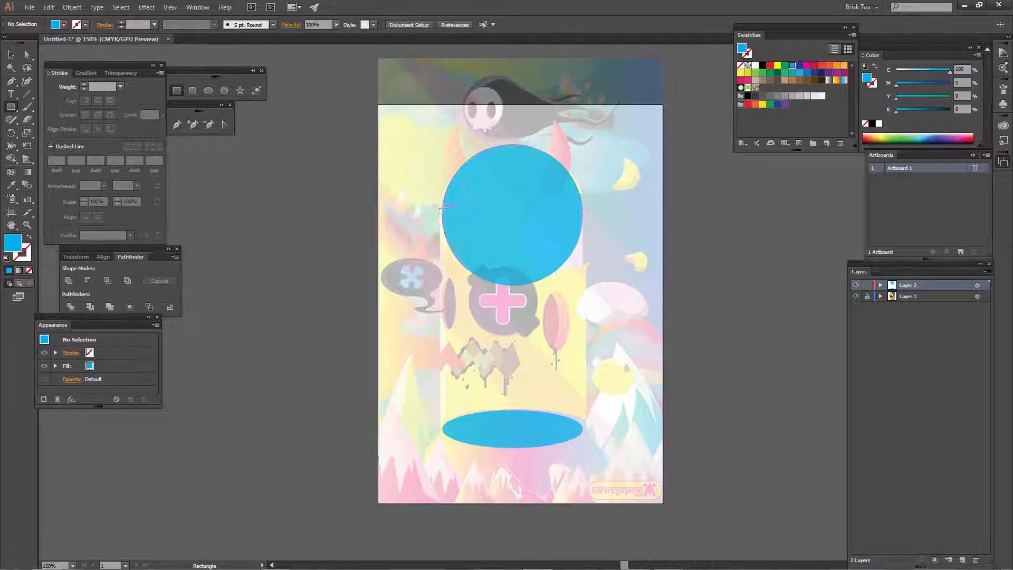
{"action": "key", "text": "ctrl+plus"}
{"action": "key", "text": "ctrl+plus"}
{"action": "key", "text": "space"}
{"action": "left_click_drag", "start_coordinate": [576, 353], "coordinate": [566, 331]}
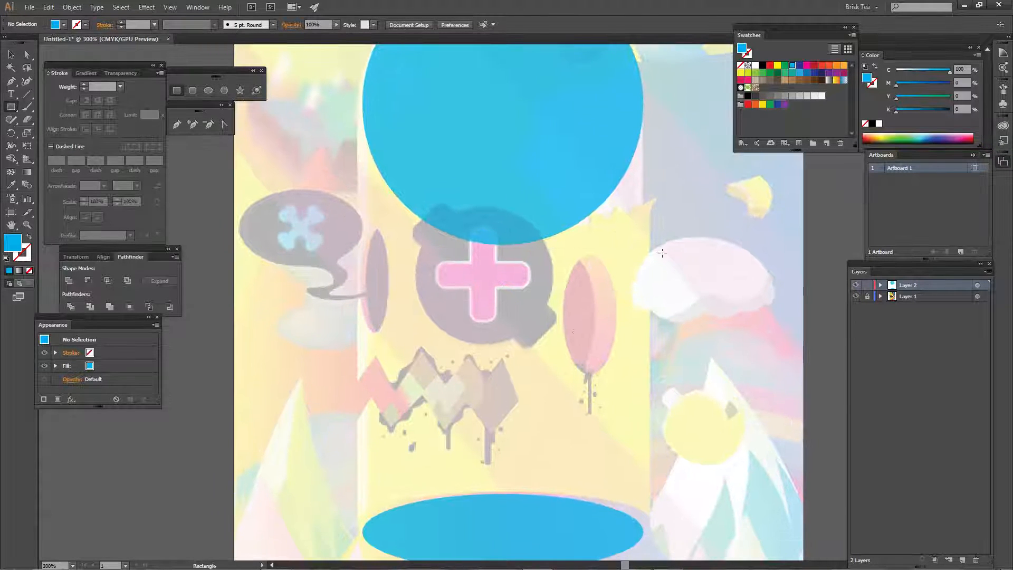
{"action": "left_click_drag", "start_coordinate": [643, 104], "coordinate": [362, 532]}
{"action": "key", "text": "ctrl+shift+a"}
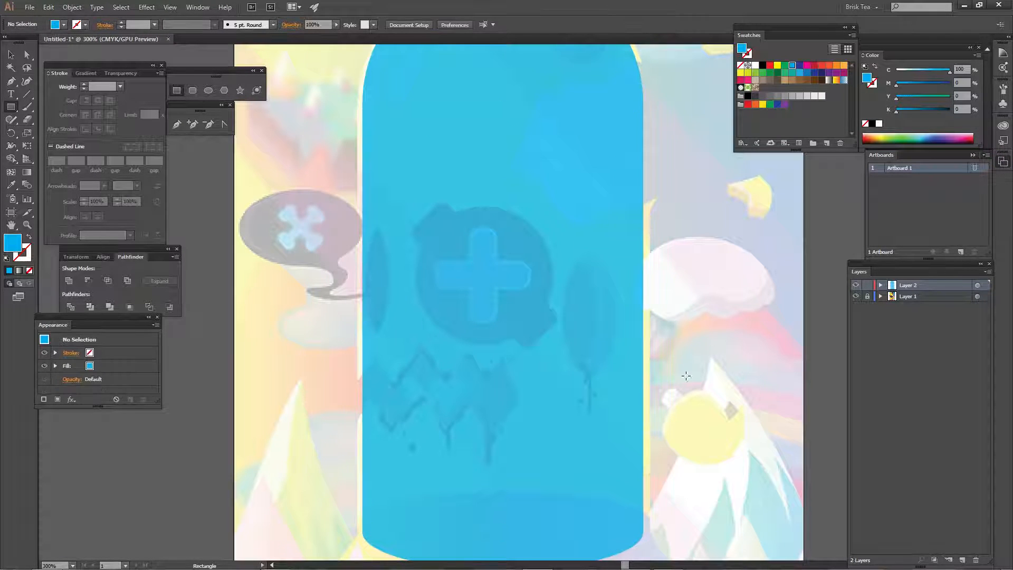
{"action": "key", "text": "ctrl+minus"}
{"action": "key", "text": "ctrl+minus"}
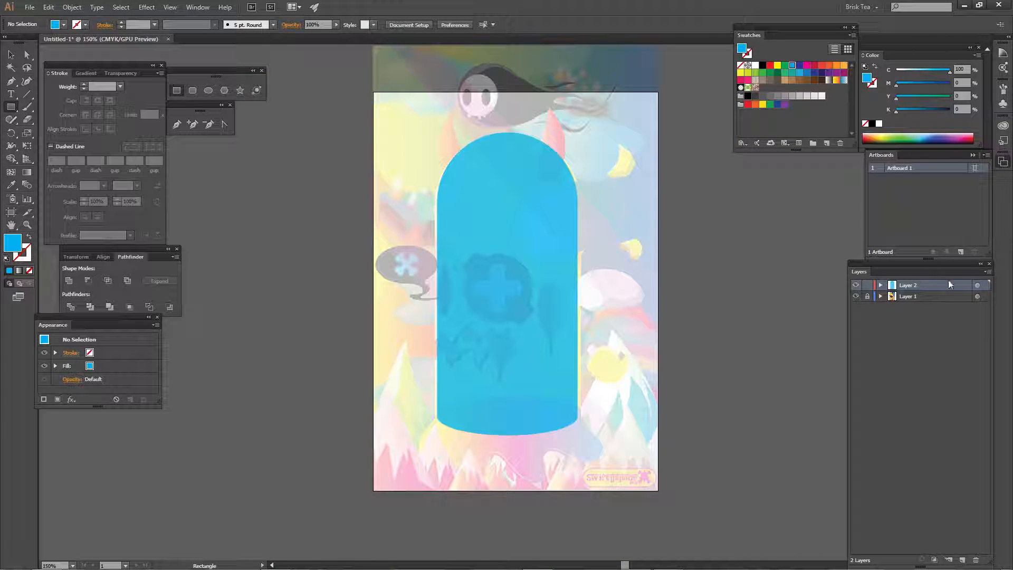
- Duplicate Layer 2 as a hidden copy, and unite the circle, rectangle and ellipse on the original layer into one shape
{"action": "left_click_drag", "start_coordinate": [948, 285], "coordinate": [962, 559]}
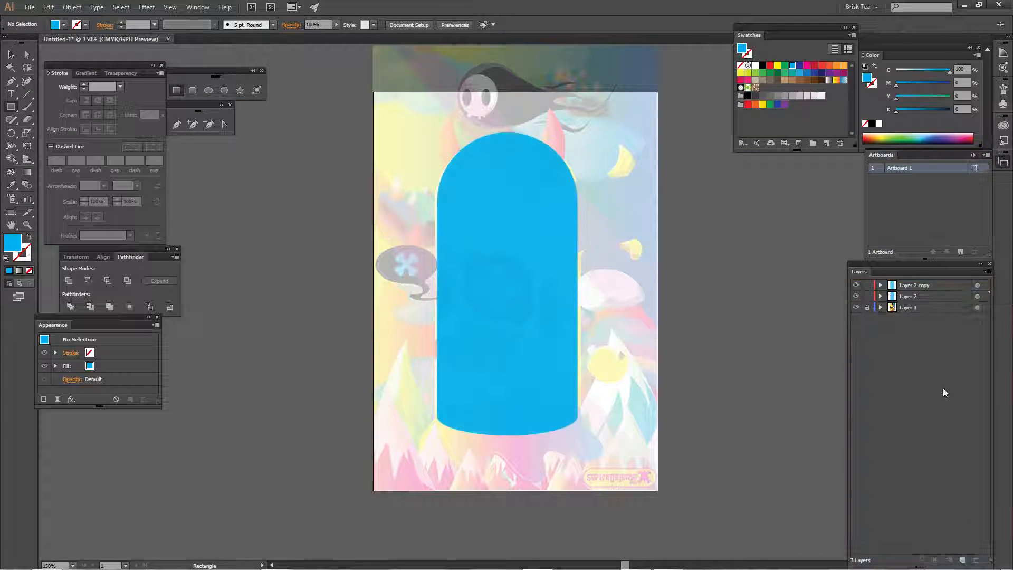
{"action": "left_click", "coordinate": [856, 285]}
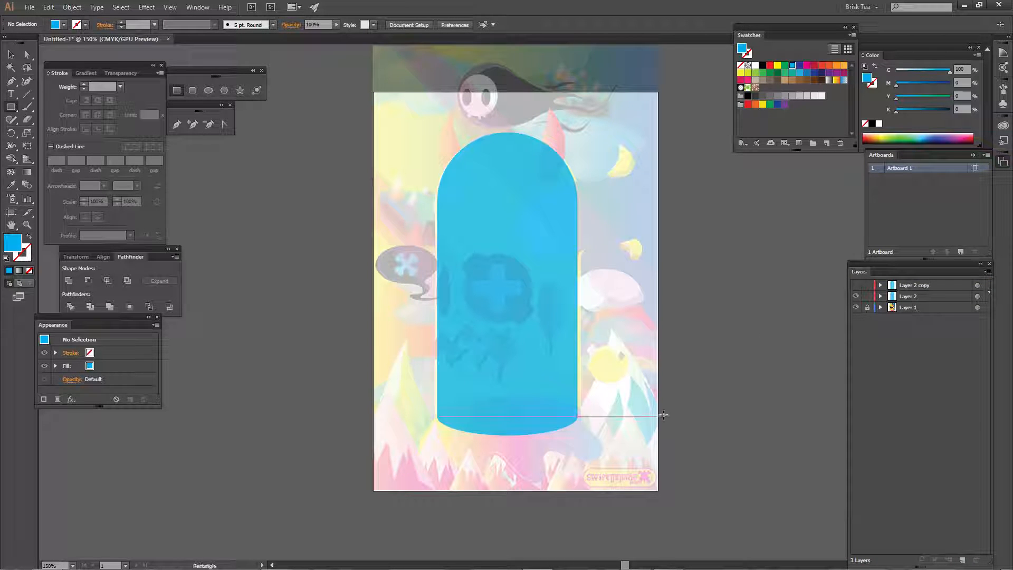
{"action": "key", "text": "v"}
{"action": "left_click_drag", "start_coordinate": [535, 318], "coordinate": [401, 108]}
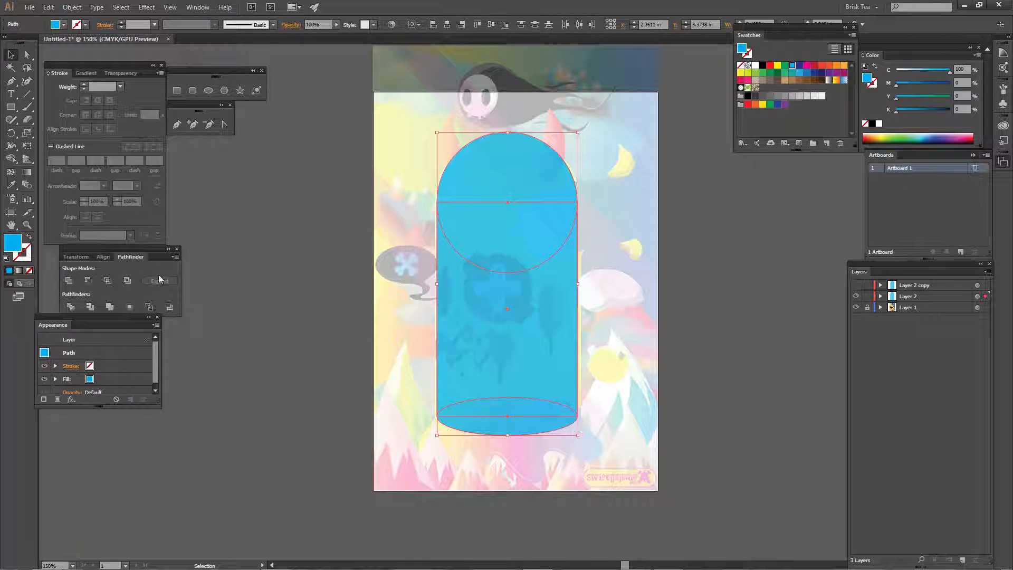
{"action": "left_click", "coordinate": [69, 281]}
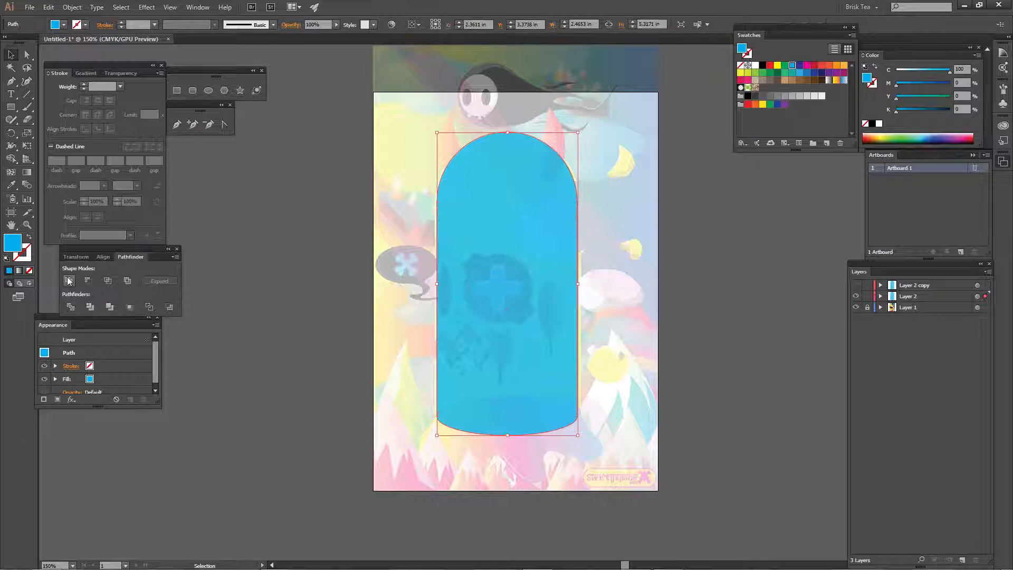
{"action": "left_click", "coordinate": [342, 249]}
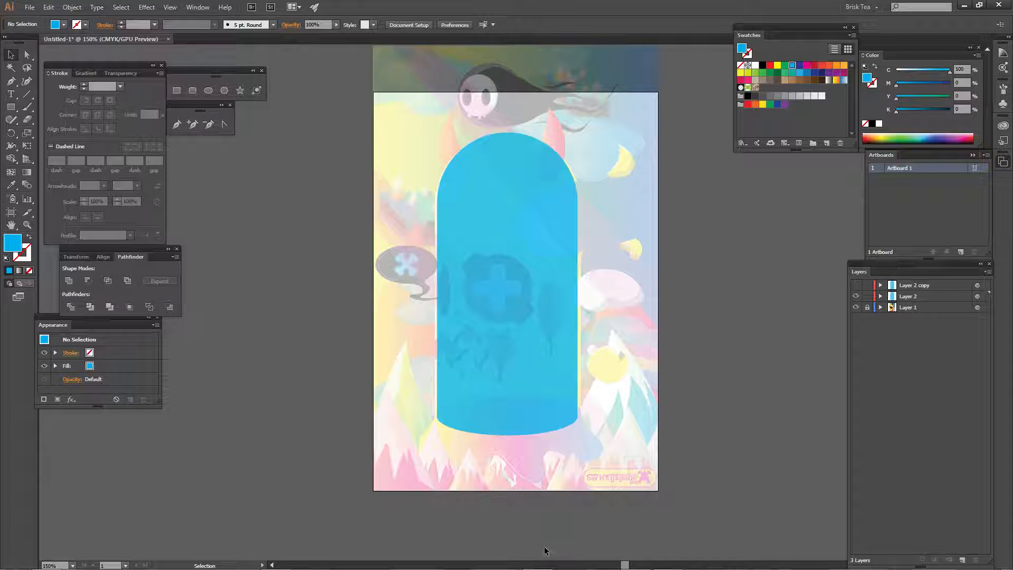
{"action": "key", "text": "ctrl+plus"}
{"action": "key", "text": "ctrl+plus"}
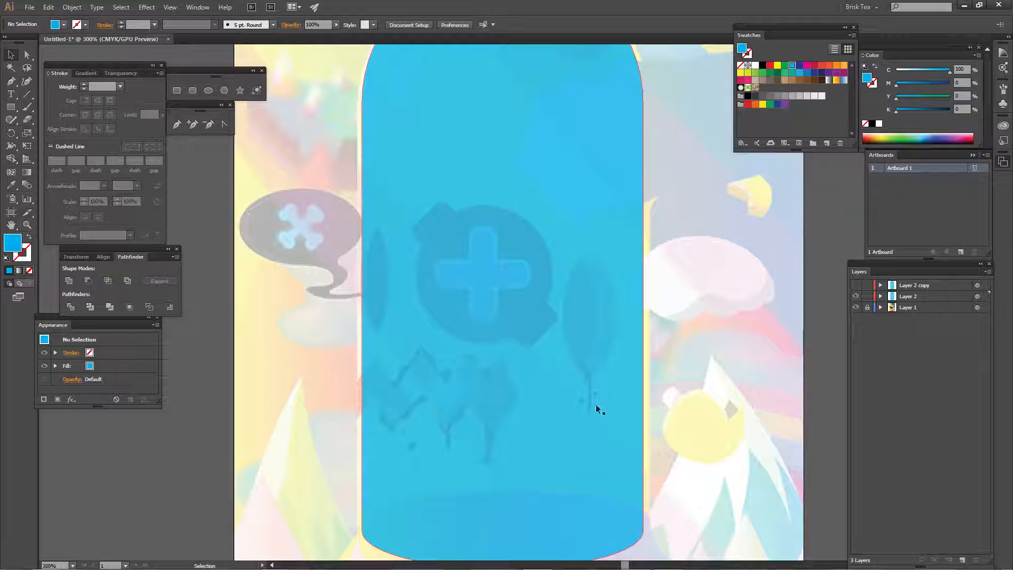
{"action": "left_click_drag", "start_coordinate": [633, 299], "coordinate": [656, 313]}
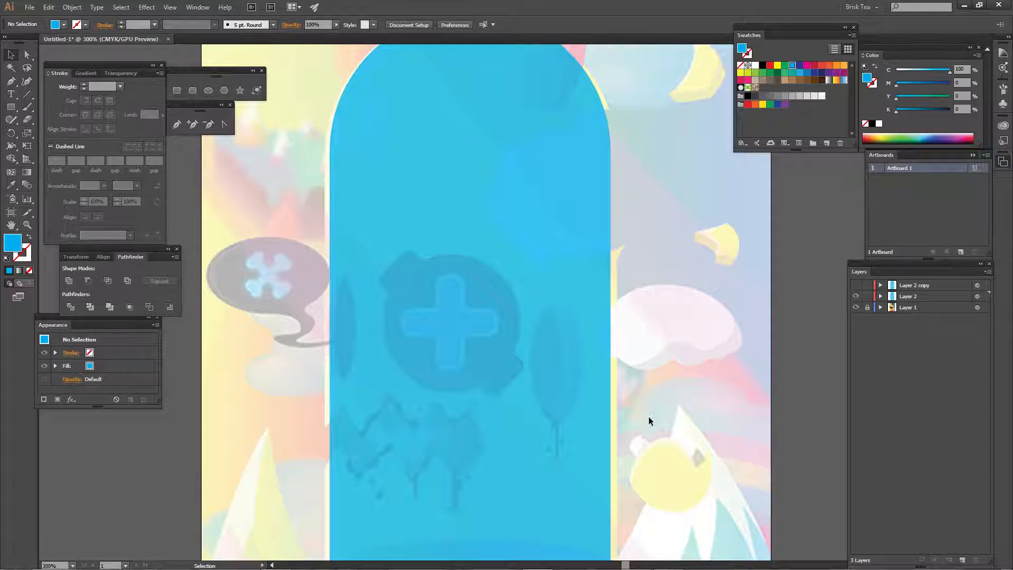
{"action": "left_click_drag", "start_coordinate": [618, 426], "coordinate": [603, 280]}
{"action": "left_click_drag", "start_coordinate": [615, 162], "coordinate": [656, 222]}
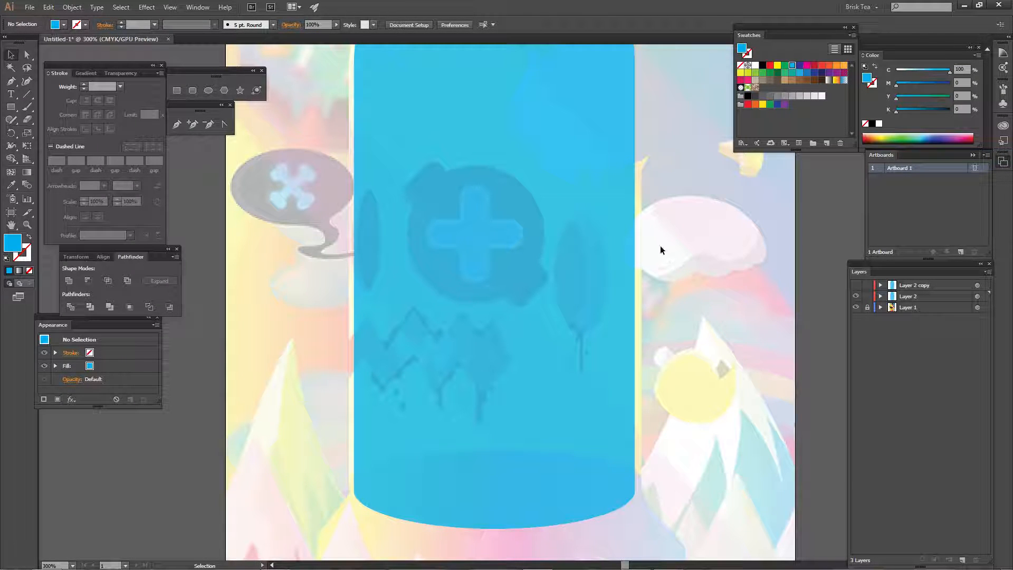
{"action": "left_click_drag", "start_coordinate": [656, 217], "coordinate": [684, 234]}
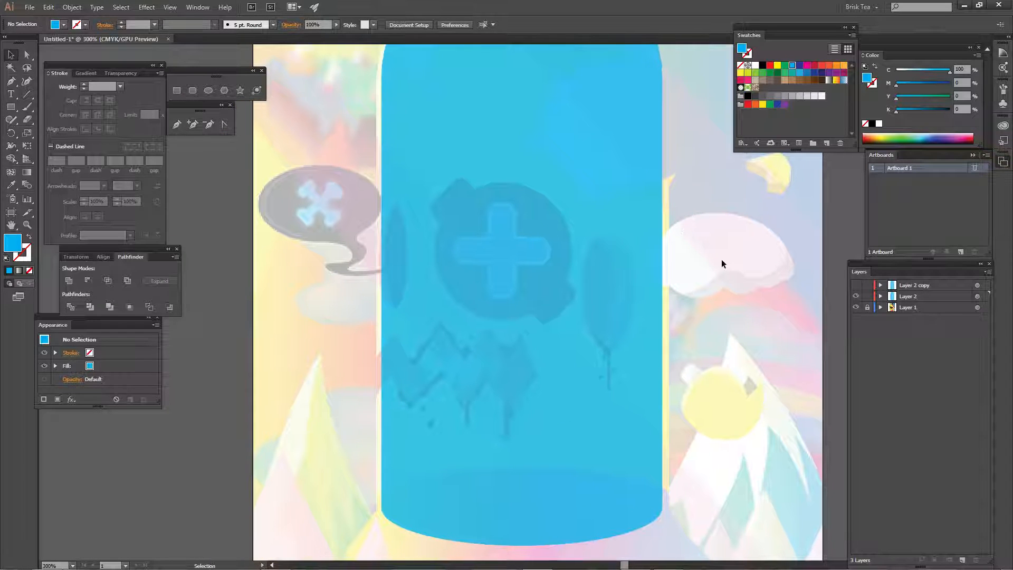
{"action": "left_click_drag", "start_coordinate": [762, 228], "coordinate": [714, 363]}
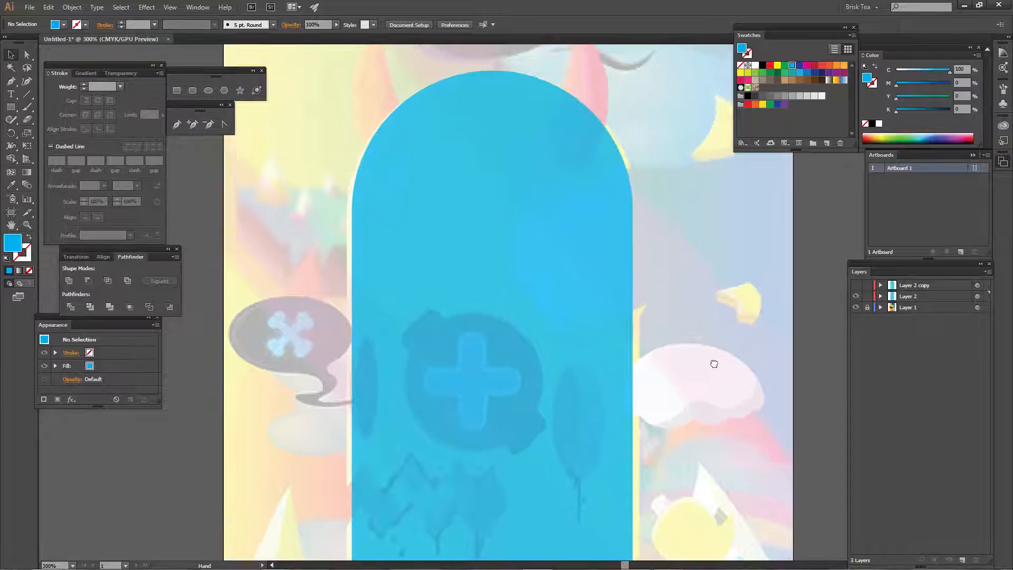
- Start an Offset Path on the united body shape with an inward offset of -0.1389 in and turn on its preview
{"action": "left_click", "coordinate": [617, 227]}
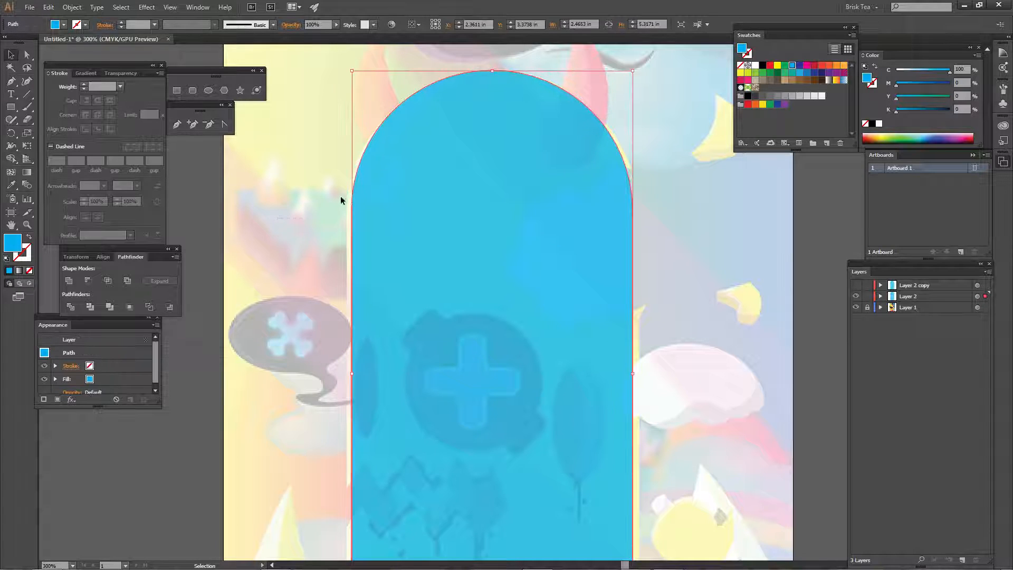
{"action": "left_click", "coordinate": [309, 171]}
{"action": "left_click", "coordinate": [392, 225]}
{"action": "left_click", "coordinate": [71, 8]}
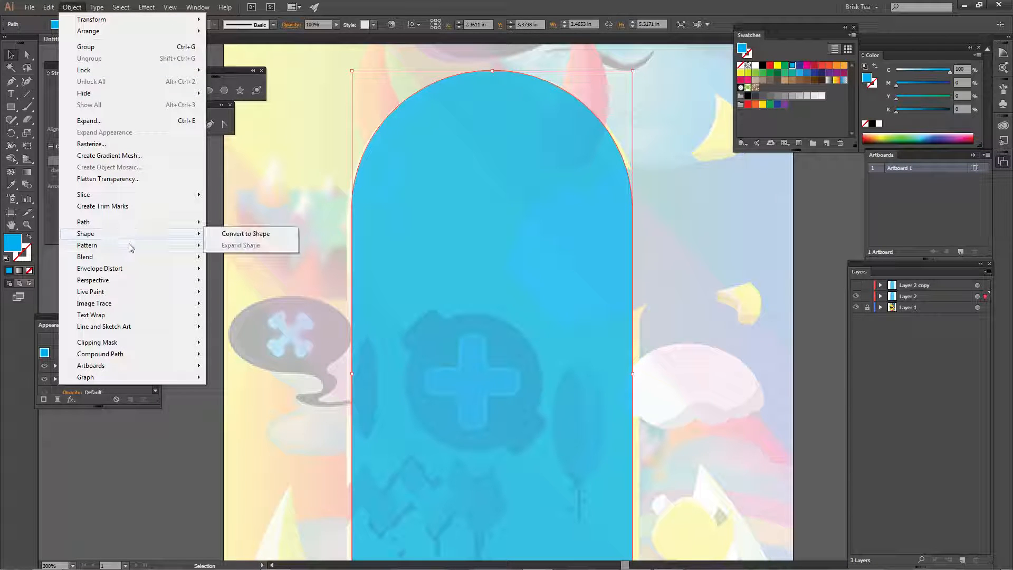
{"action": "mouse_move", "coordinate": [125, 222]}
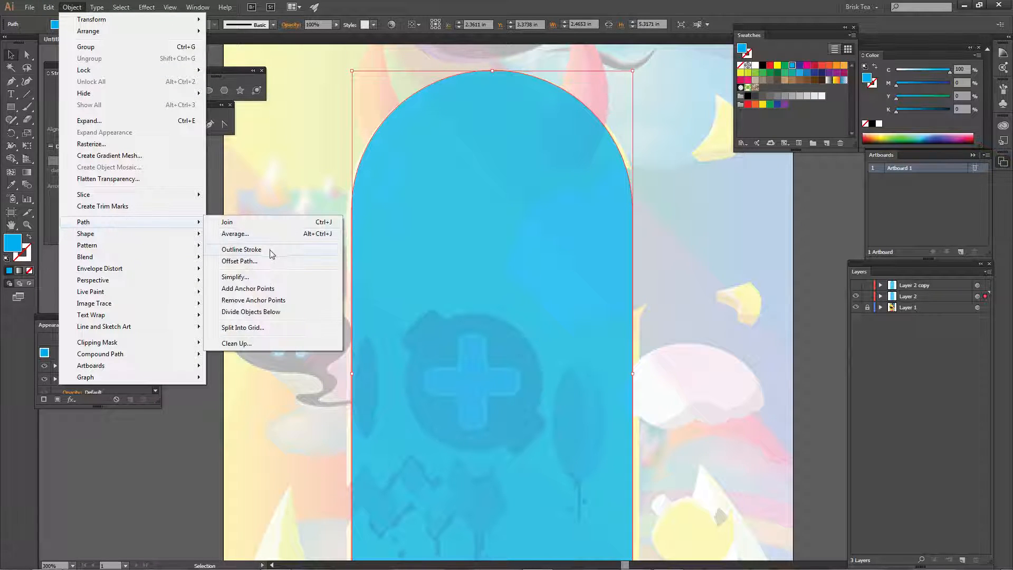
{"action": "left_click", "coordinate": [244, 261]}
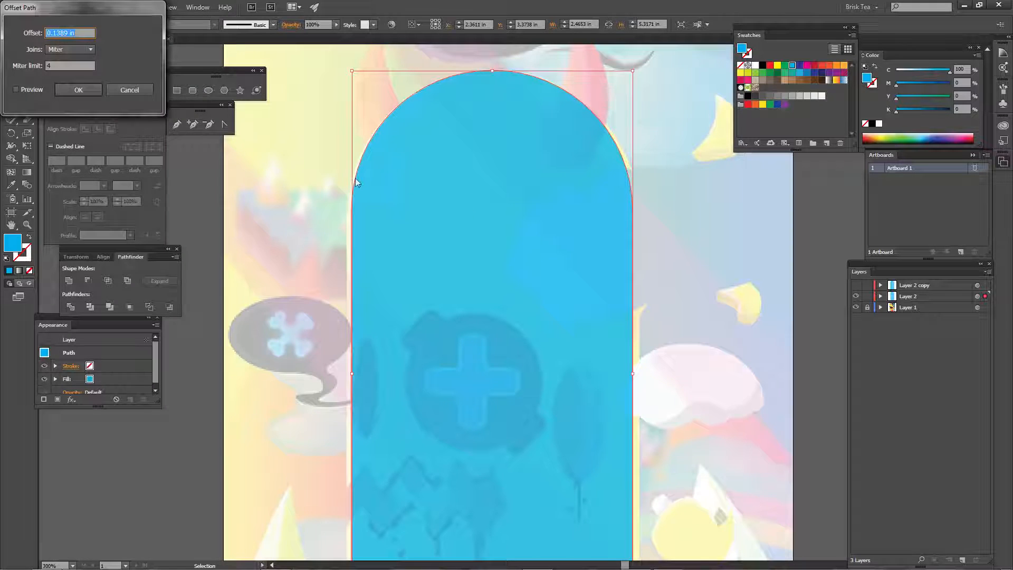
{"action": "left_click", "coordinate": [47, 34]}
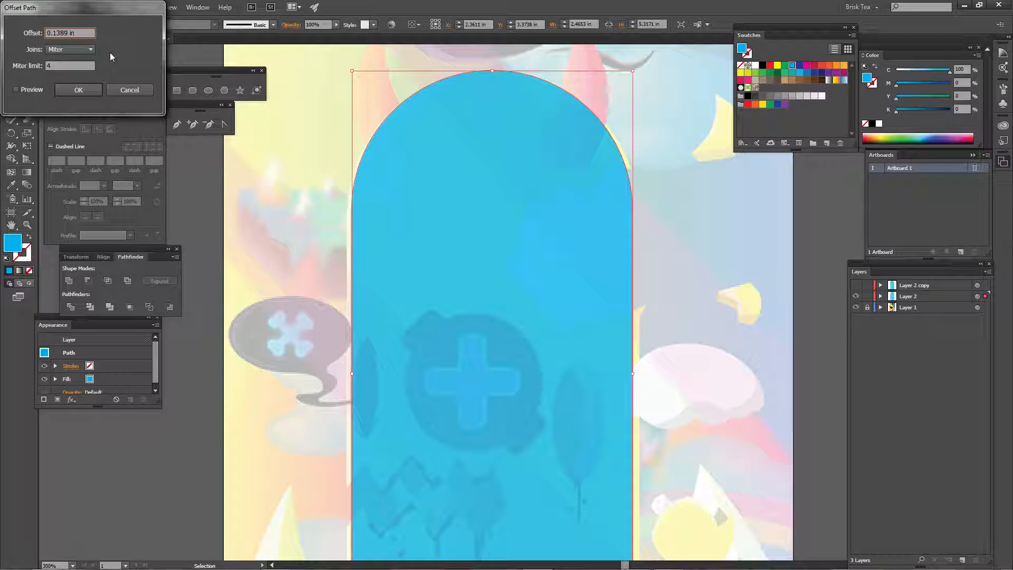
{"action": "type", "text": "-"}
{"action": "left_click", "coordinate": [16, 89]}
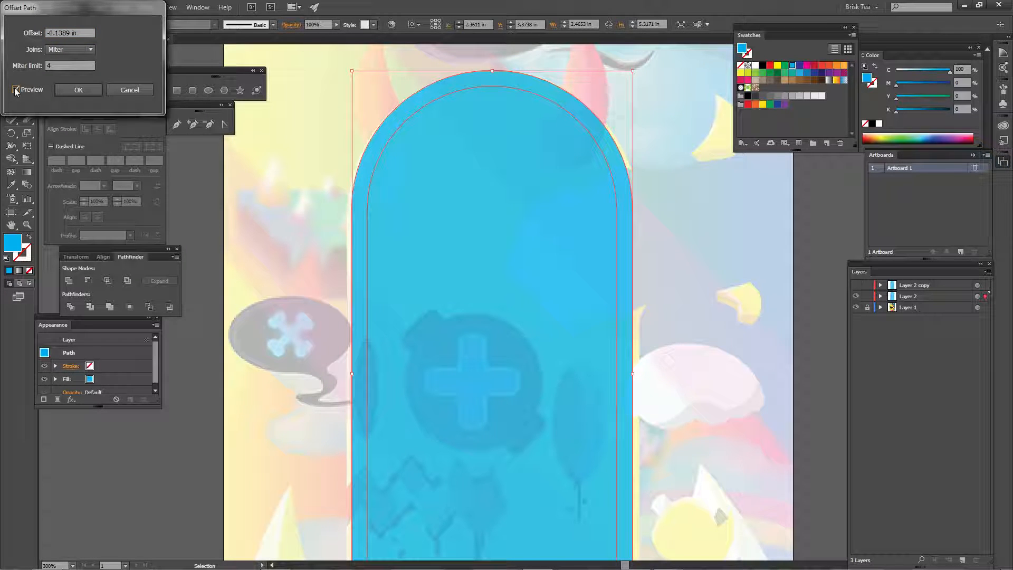
- Try smaller inward offsets of -0.0089 in and -0.0189 in, comparing each in the preview
{"action": "left_click", "coordinate": [62, 32]}
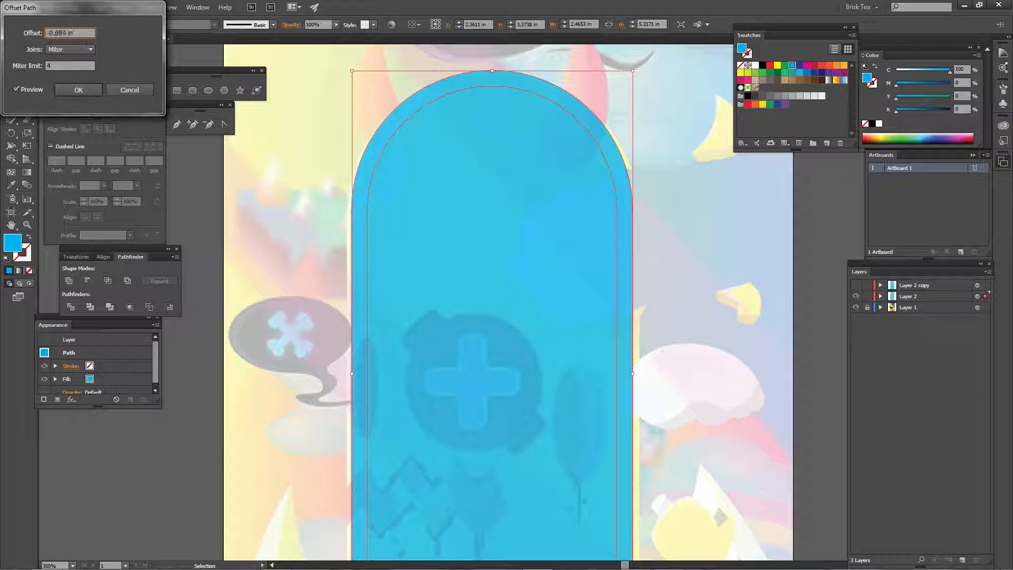
{"action": "type", "text": "00"}
{"action": "double_click", "coordinate": [21, 93]}
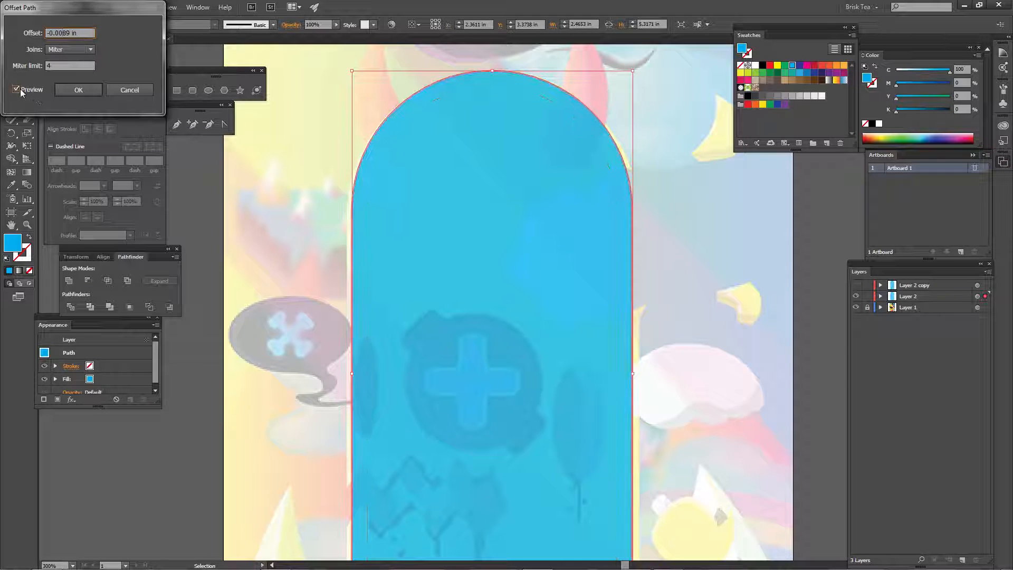
{"action": "left_click", "coordinate": [64, 32]}
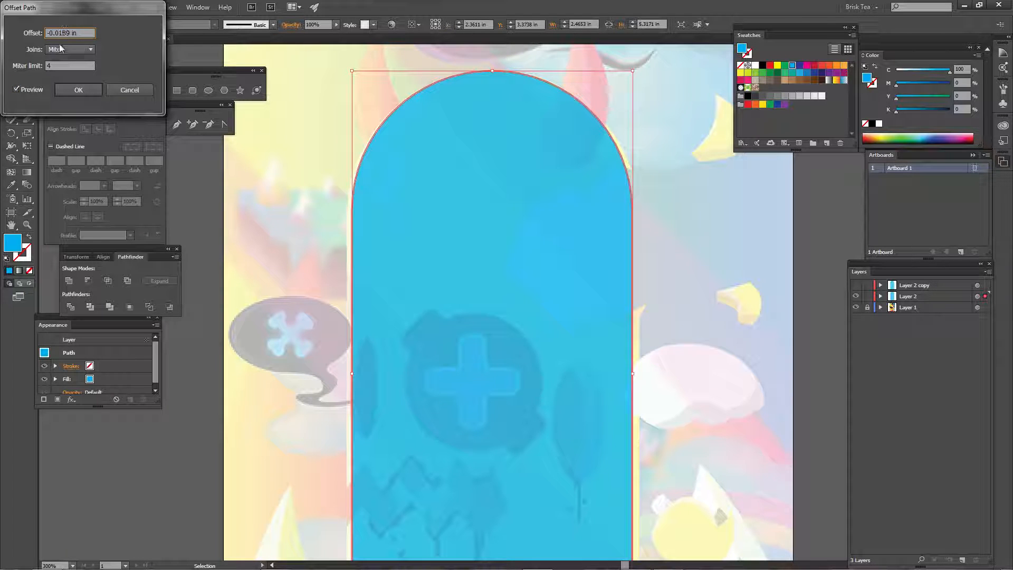
{"action": "left_click", "coordinate": [20, 91]}
{"action": "left_click", "coordinate": [20, 92]}
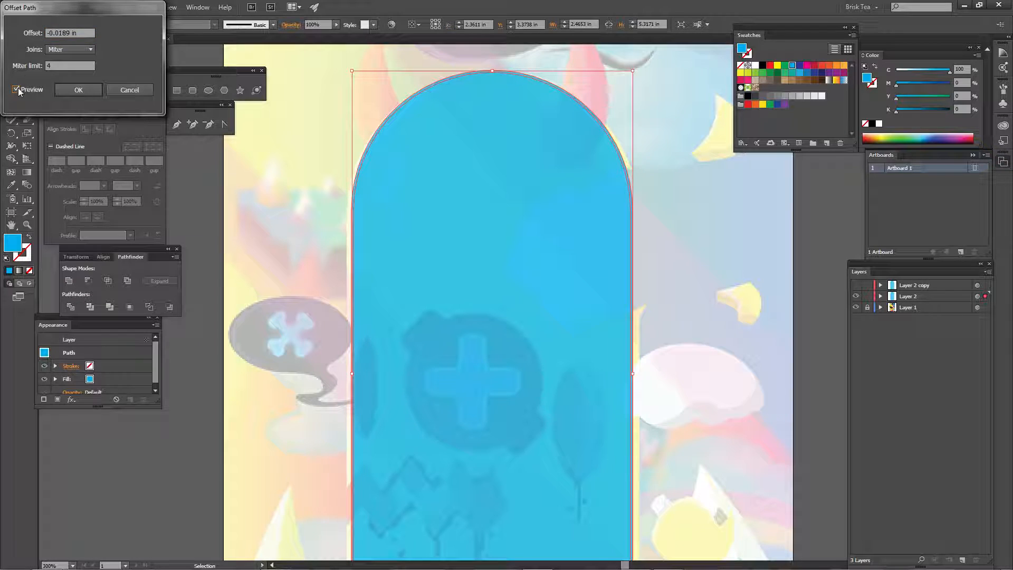
- Set the offset to -0.0989 in, create the inset path inside the body, and deselect it
{"action": "left_click", "coordinate": [62, 32]}
{"action": "key", "text": "BackSpace"}
{"action": "type", "text": "9"}
{"action": "left_click", "coordinate": [16, 91]}
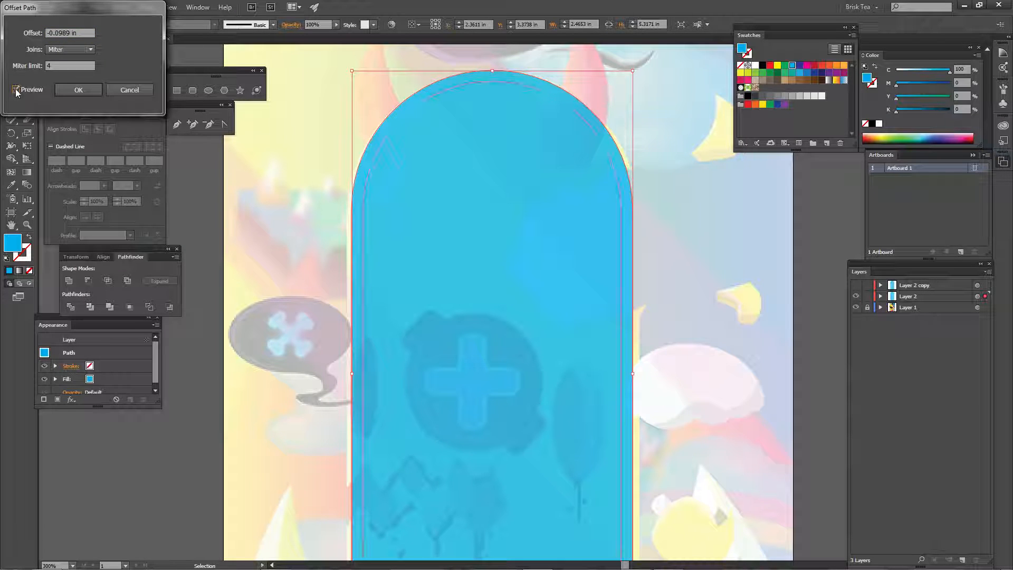
{"action": "left_click", "coordinate": [78, 90]}
{"action": "left_click", "coordinate": [248, 219]}
- Draw a rectangle about 3.72 by 2.94 in covering the lower part of the body, starting near the cross emblem
{"action": "scroll", "coordinate": [370, 264], "scroll_direction": "down", "scroll_amount": 6}
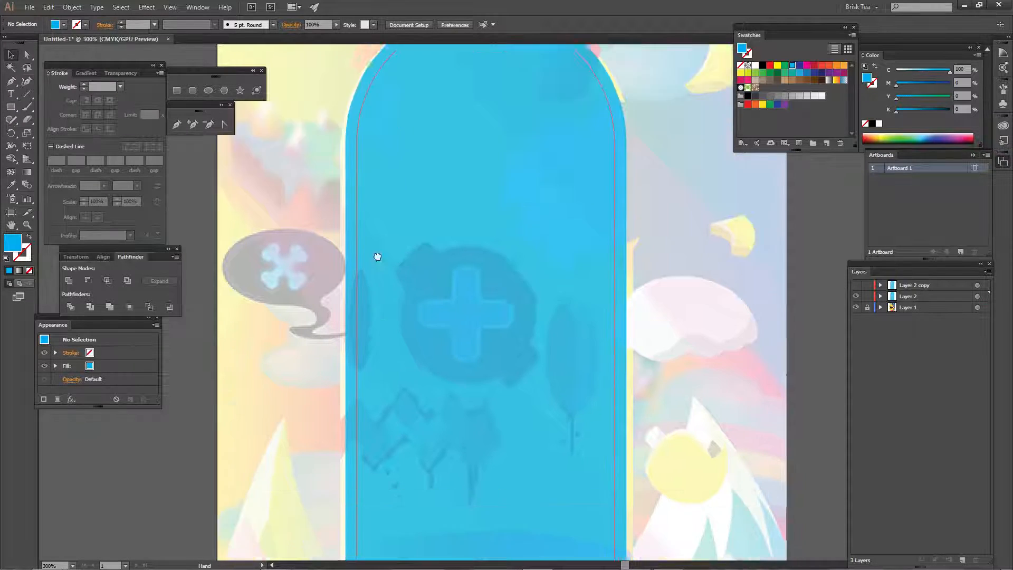
{"action": "scroll", "coordinate": [470, 312], "scroll_direction": "up", "scroll_amount": 5}
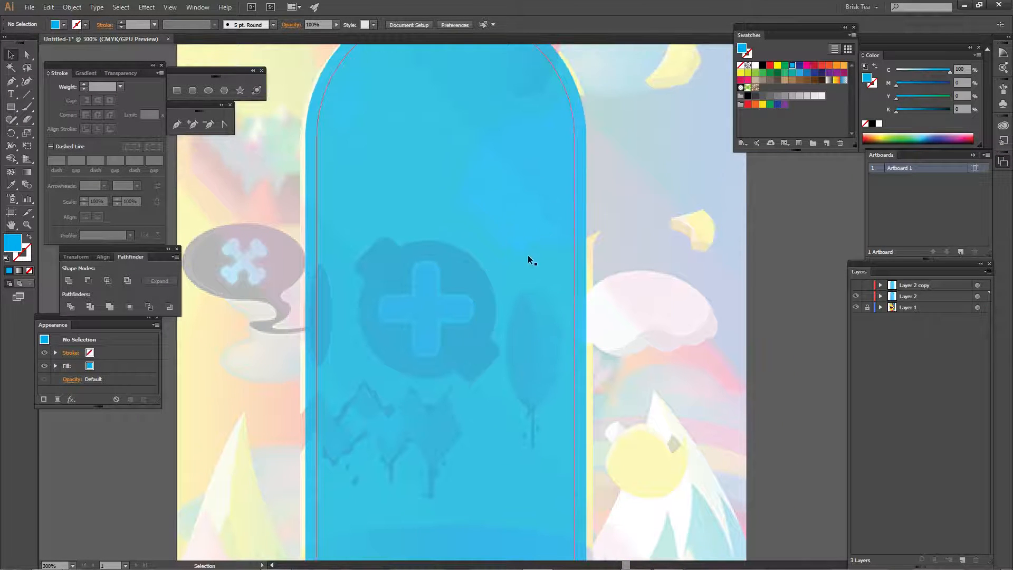
{"action": "scroll", "coordinate": [643, 359], "scroll_direction": "down", "scroll_amount": 5}
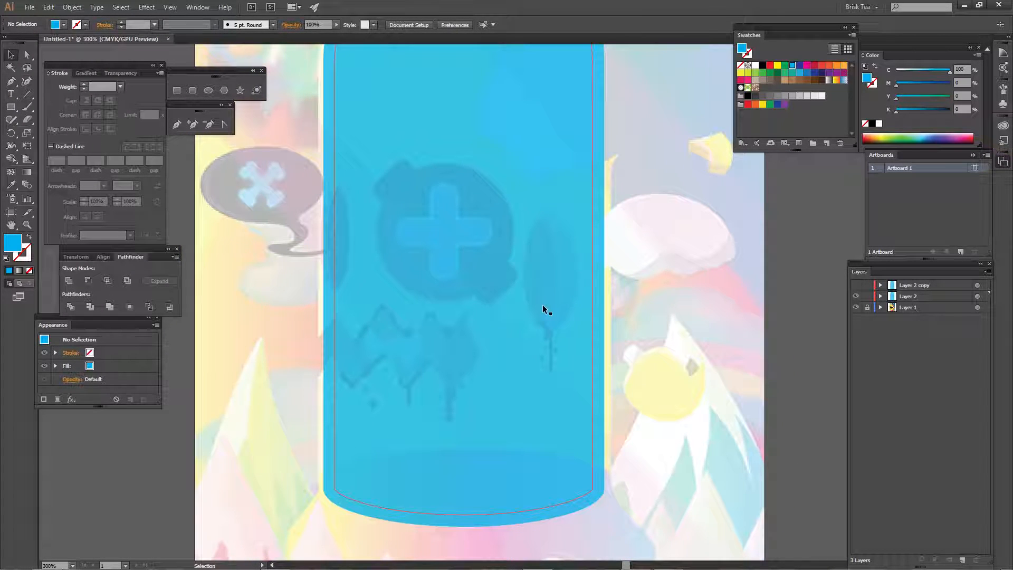
{"action": "key", "text": "m"}
{"action": "scroll", "coordinate": [475, 306], "scroll_direction": "up", "scroll_amount": 2}
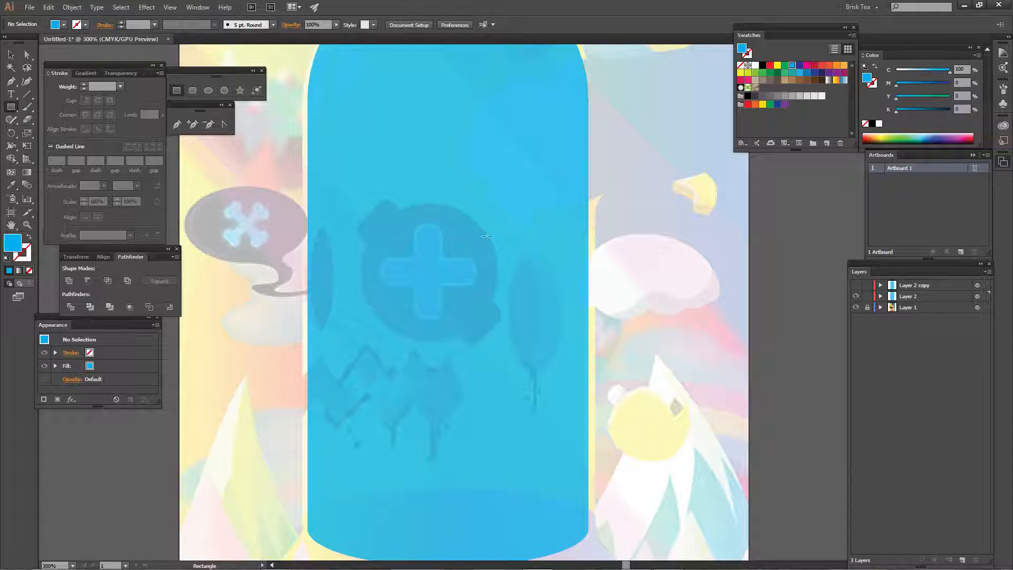
{"action": "left_click_drag", "start_coordinate": [480, 252], "coordinate": [482, 227]}
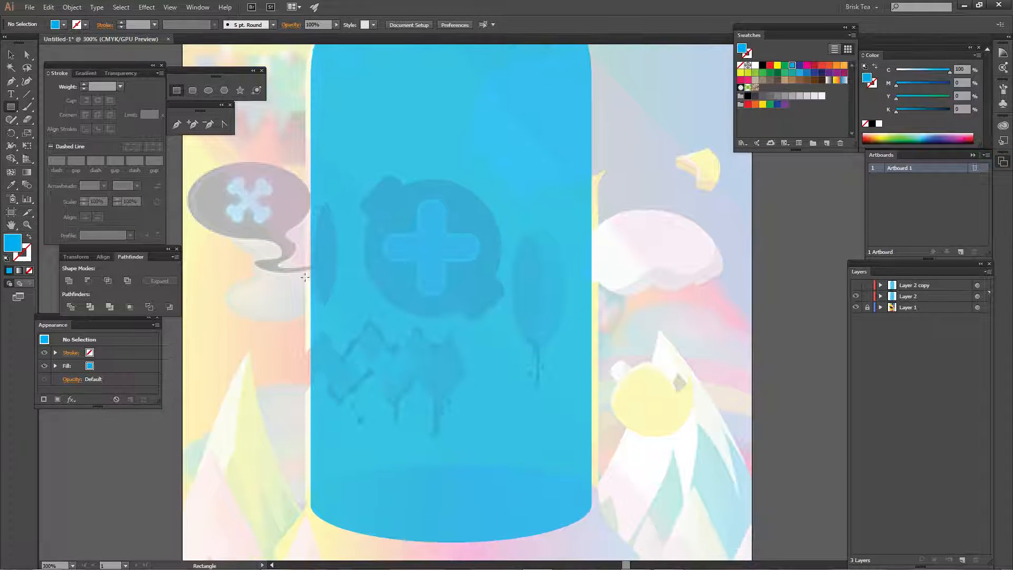
{"action": "left_click_drag", "start_coordinate": [275, 248], "coordinate": [699, 556]}
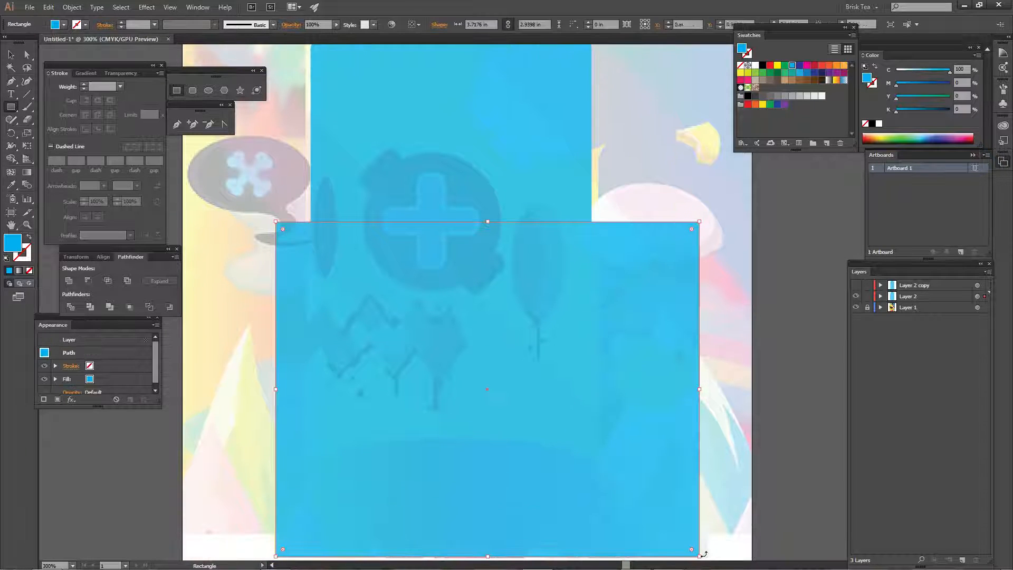
- Subtract the rectangle from the inset path with Minus Front, keeping only its domed upper part, and deselect
{"action": "key", "text": "v"}
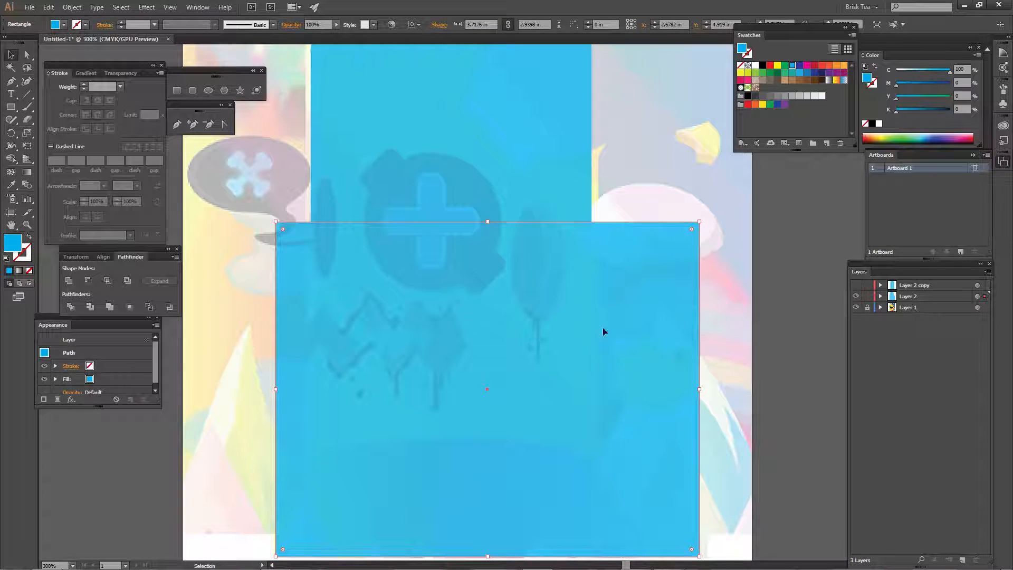
{"action": "left_click", "coordinate": [496, 136], "text": "shift"}
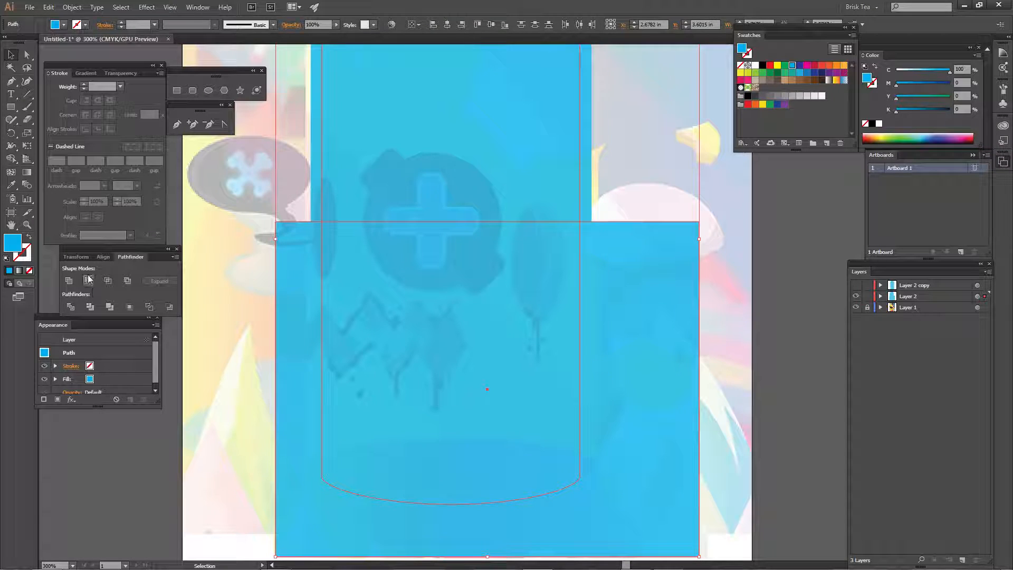
{"action": "left_click", "coordinate": [88, 281]}
{"action": "left_click", "coordinate": [229, 277]}
- Preview the cropped inset shape in magenta, undo its recolouring, and leave magenta as the active fill with nothing selected
{"action": "left_click_drag", "start_coordinate": [326, 216], "coordinate": [319, 346]}
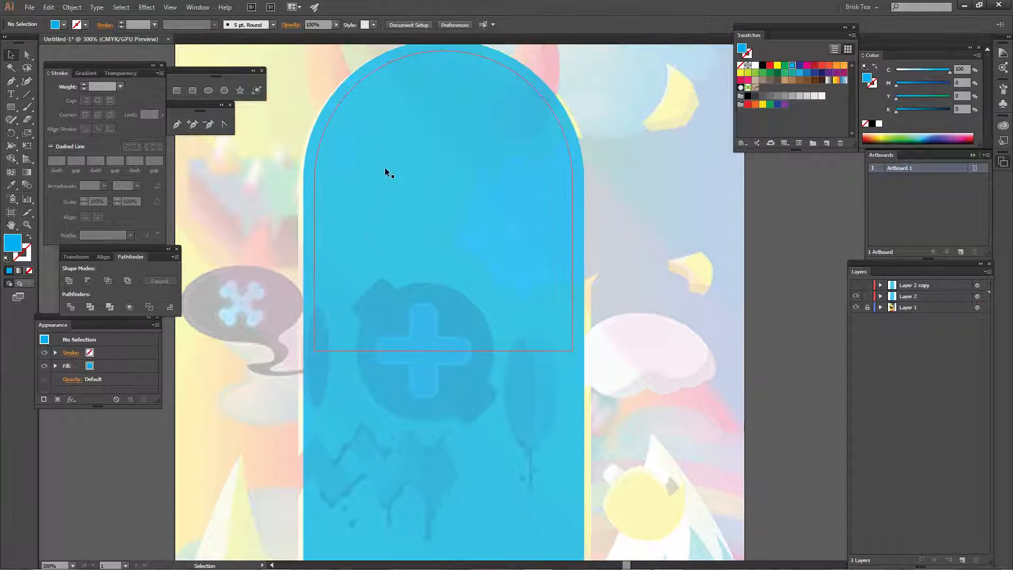
{"action": "left_click", "coordinate": [384, 166]}
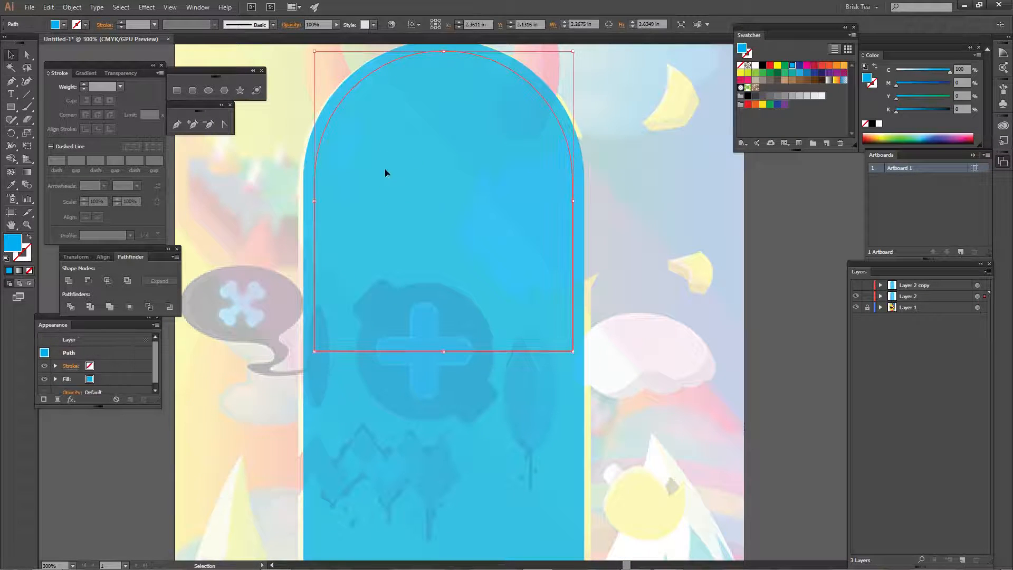
{"action": "left_click", "coordinate": [807, 66]}
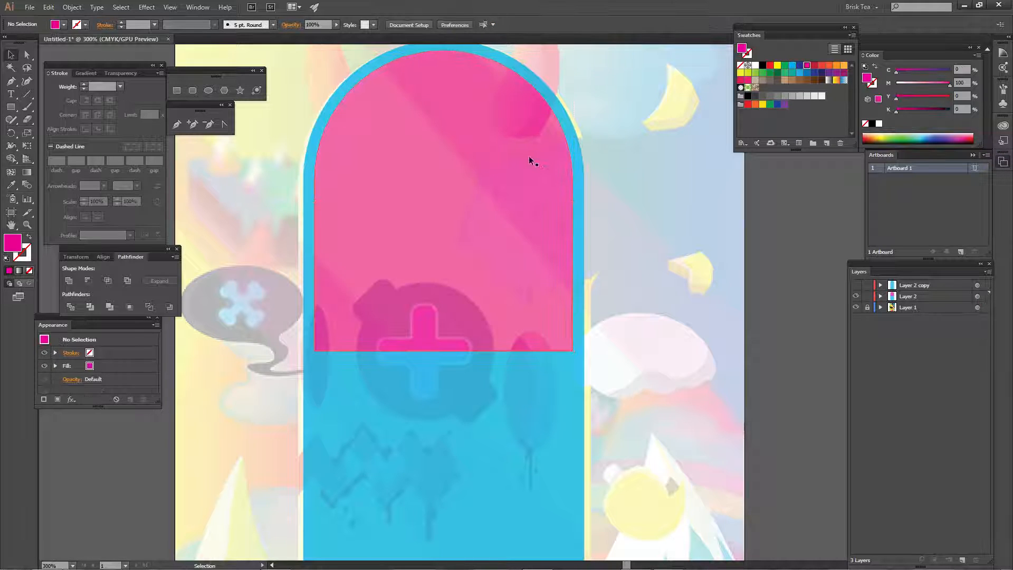
{"action": "key", "text": "ctrl+z"}
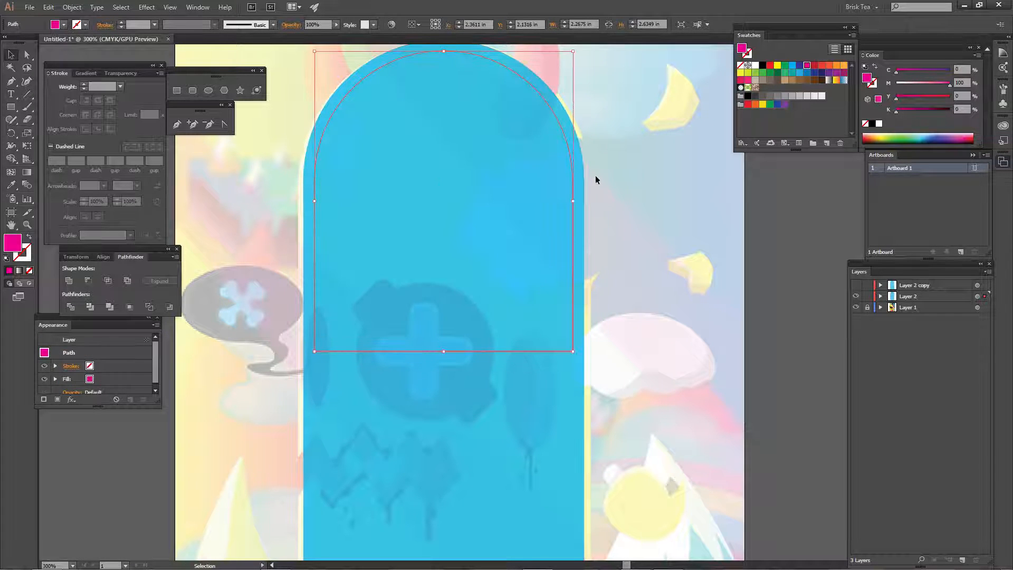
{"action": "left_click", "coordinate": [624, 185]}
- Draw a magenta circle about 1.23 in across, centred on the character's cross emblem, and deselect it
{"action": "scroll", "coordinate": [633, 264], "scroll_direction": "down", "scroll_amount": 3}
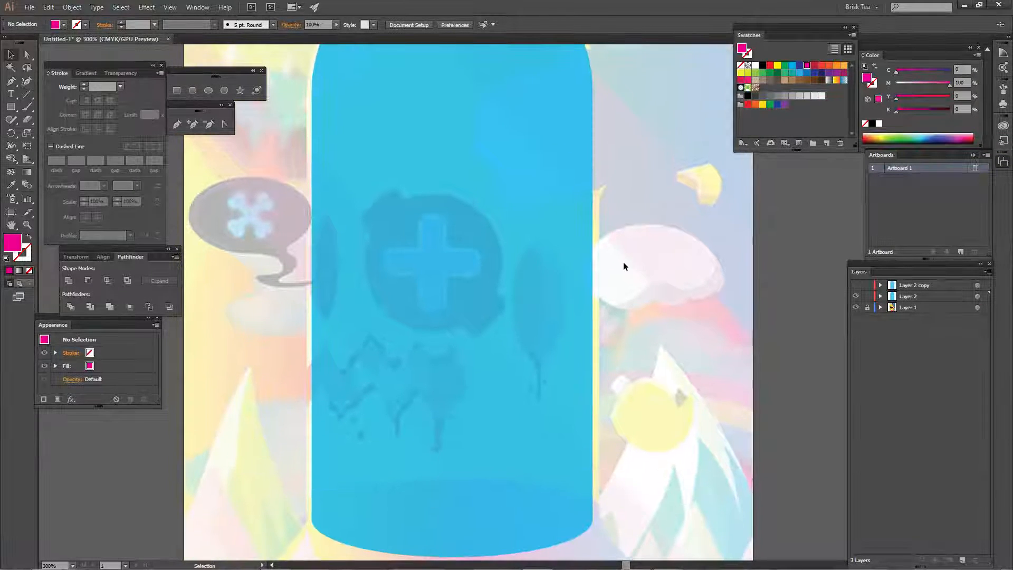
{"action": "key", "text": "l"}
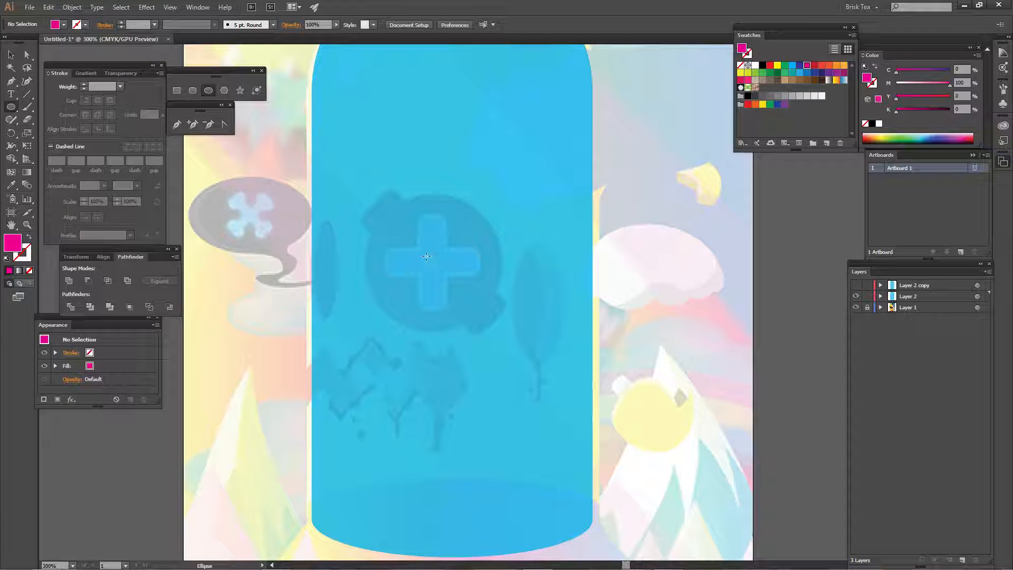
{"action": "left_click_drag", "start_coordinate": [426, 256], "coordinate": [503, 288]}
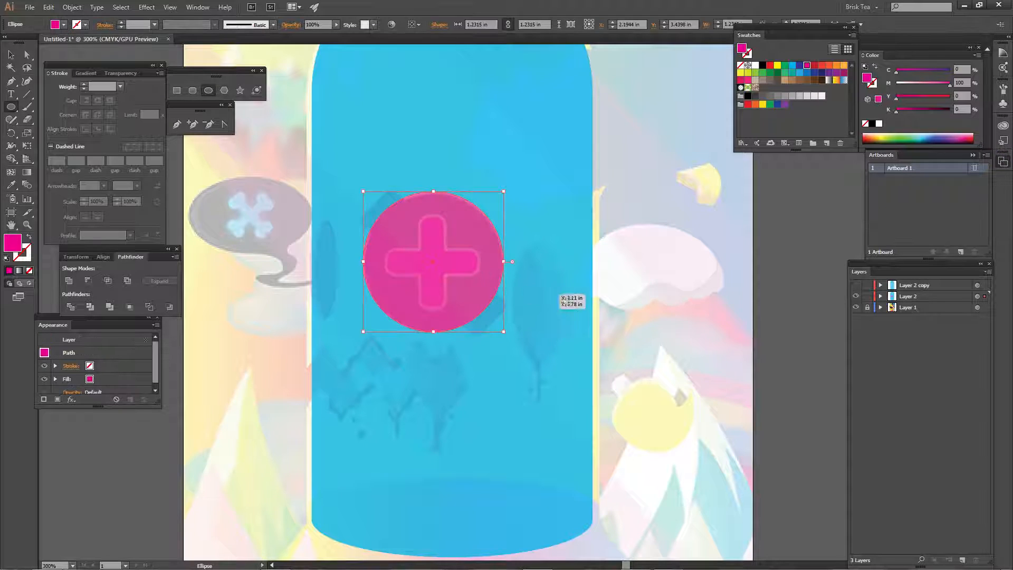
{"action": "key", "text": "ctrl+shift+a"}
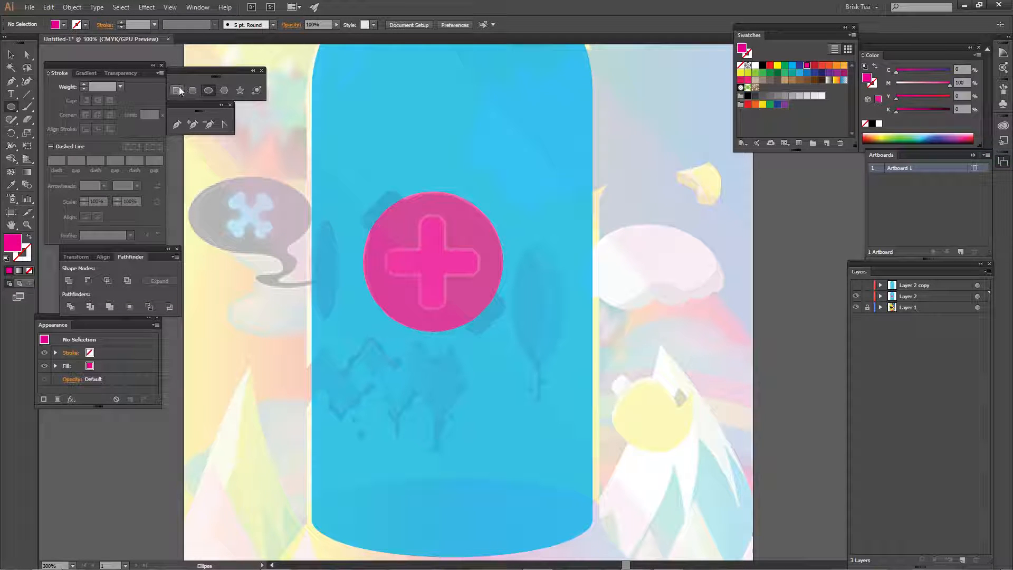
- Draw a vertical rounded rectangle about 0.49 by 1.52 in from the circle's centre, extending past its edges, and deselect it
{"action": "left_click", "coordinate": [192, 91]}
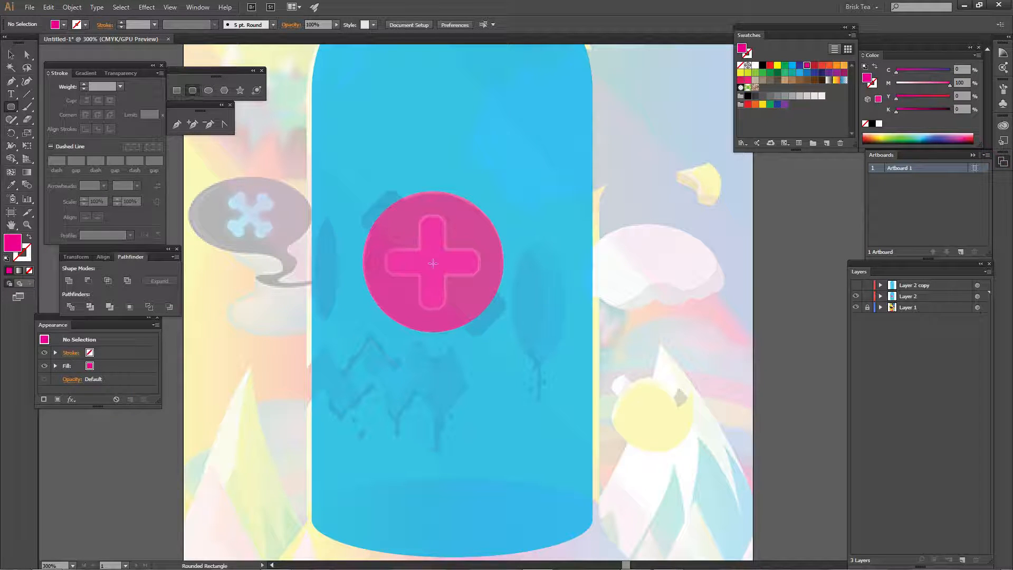
{"action": "left_click_drag", "start_coordinate": [435, 262], "coordinate": [462, 174]}
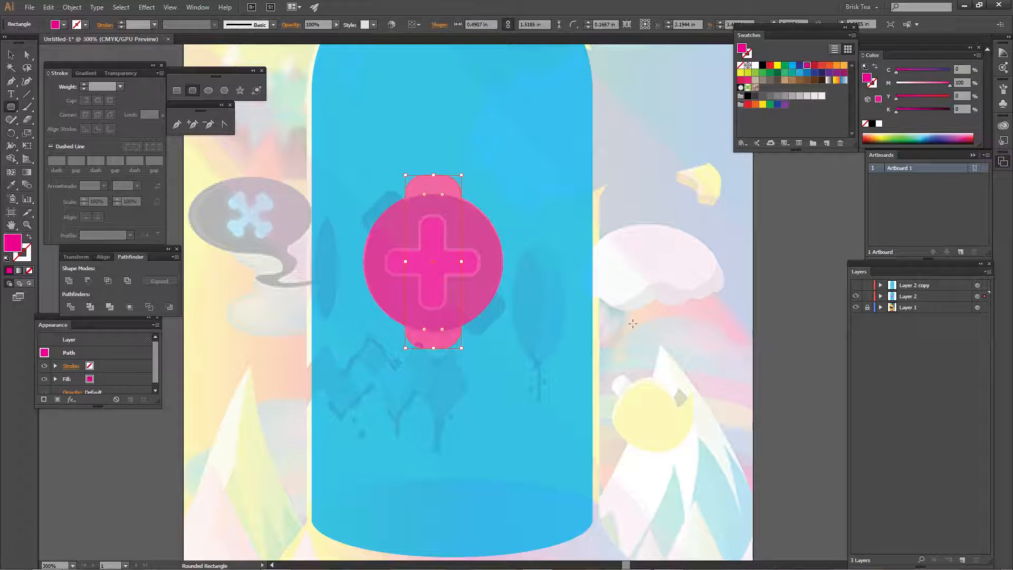
{"action": "key", "text": "v"}
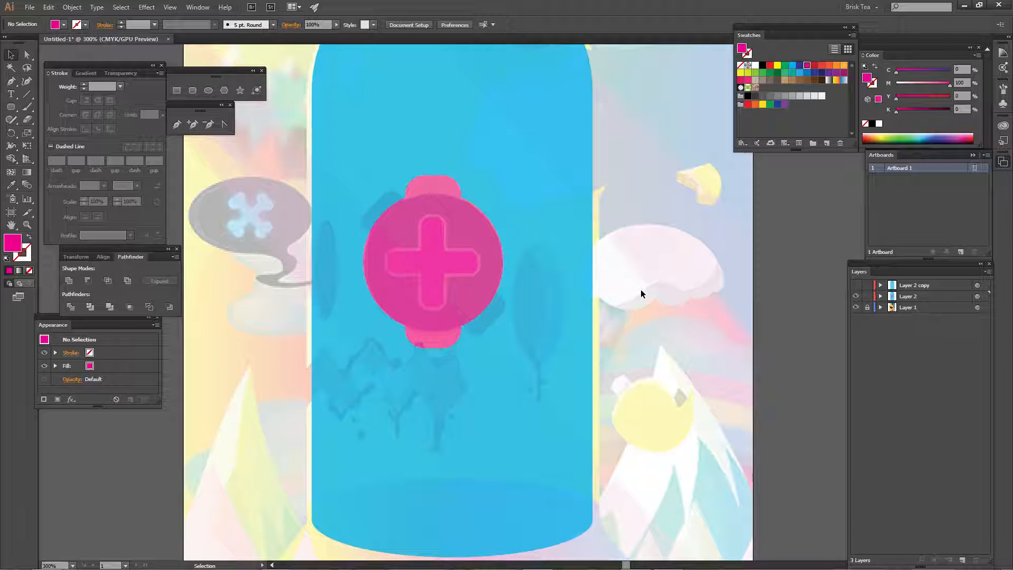
- Duplicate the rounded rectangle in place, fill the copy red, and shrink it to about 0.28 by 0.86 in over the cross's vertical bar
{"action": "left_click", "coordinate": [439, 186]}
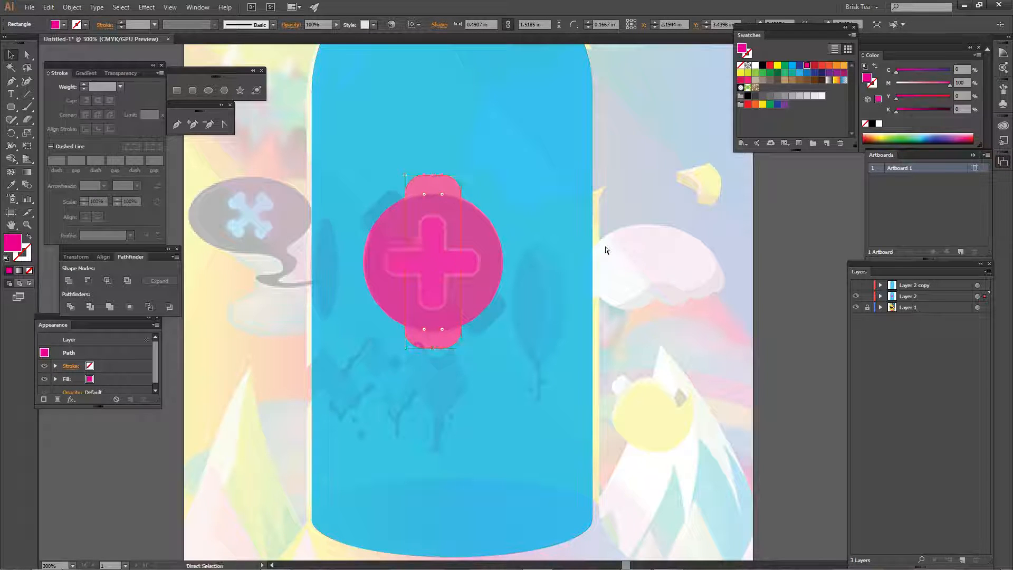
{"action": "left_click", "coordinate": [822, 65]}
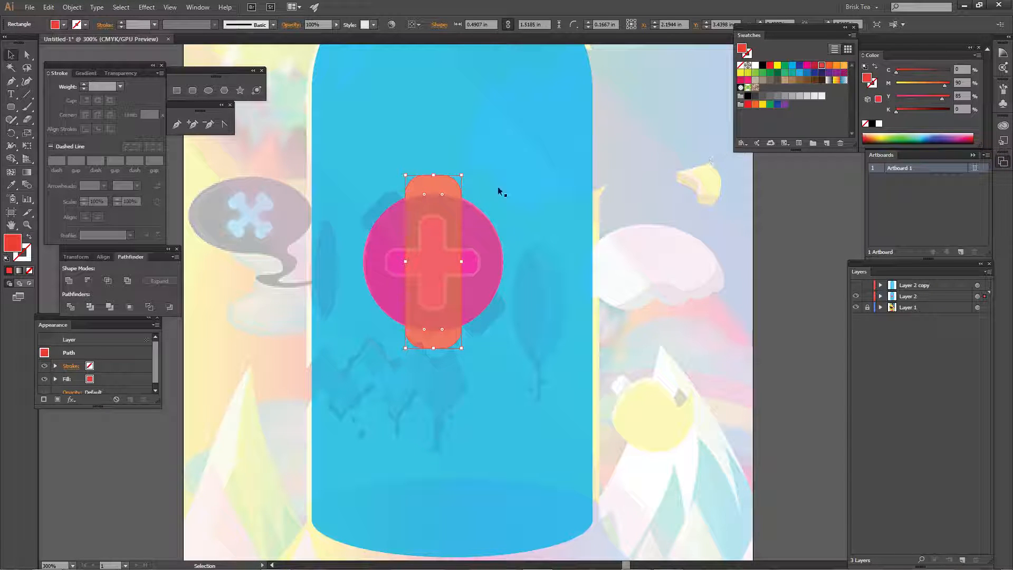
{"action": "left_click_drag", "start_coordinate": [464, 178], "coordinate": [450, 202]}
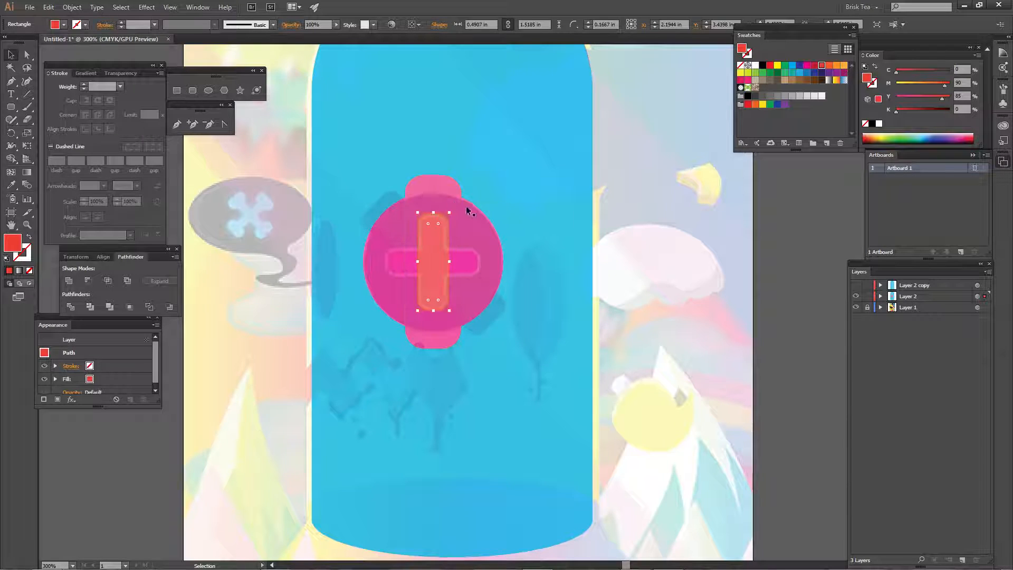
{"action": "left_click", "coordinate": [651, 257]}
- Make a copy of the red bar rotated 90° about its centre so the two bars form a cross
{"action": "left_click", "coordinate": [442, 246]}
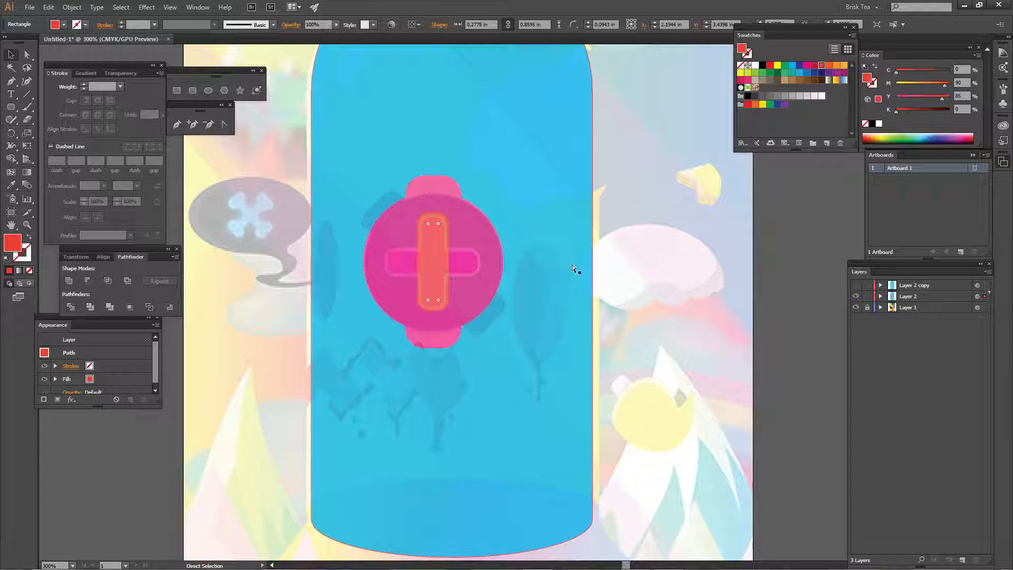
{"action": "key", "text": "v"}
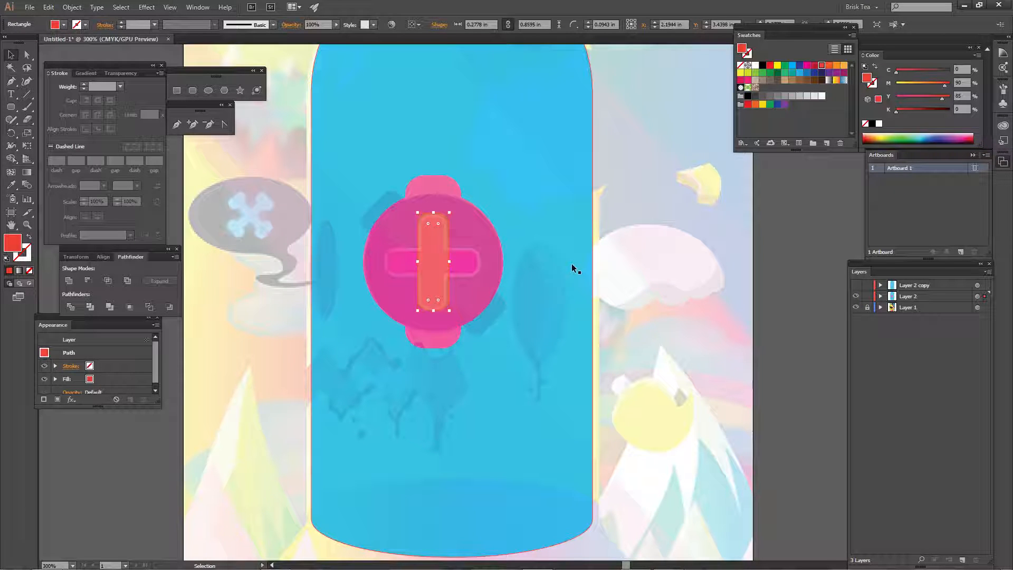
{"action": "key", "text": "a"}
{"action": "key", "text": "v"}
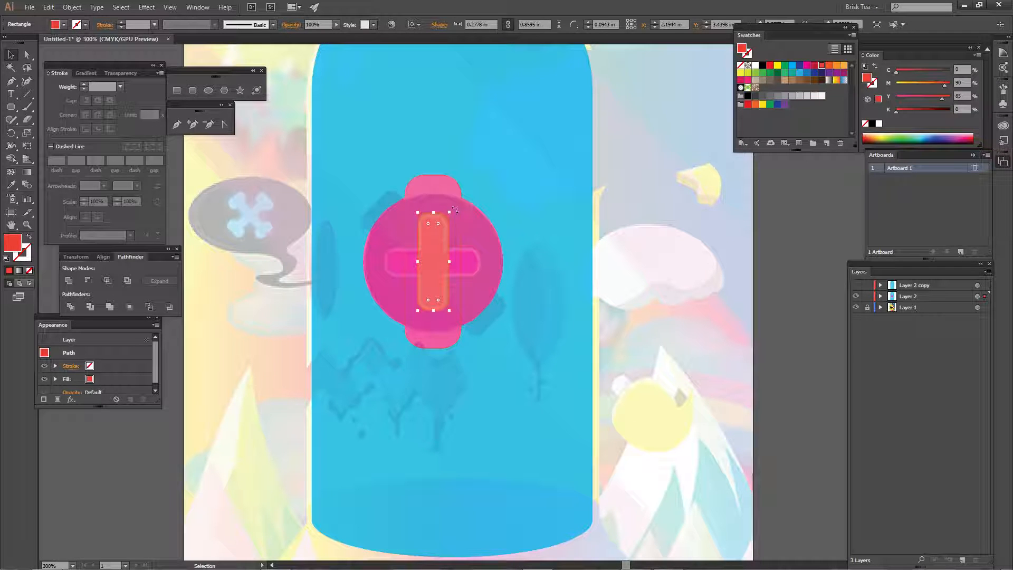
{"action": "left_click_drag", "start_coordinate": [454, 210], "coordinate": [371, 221]}
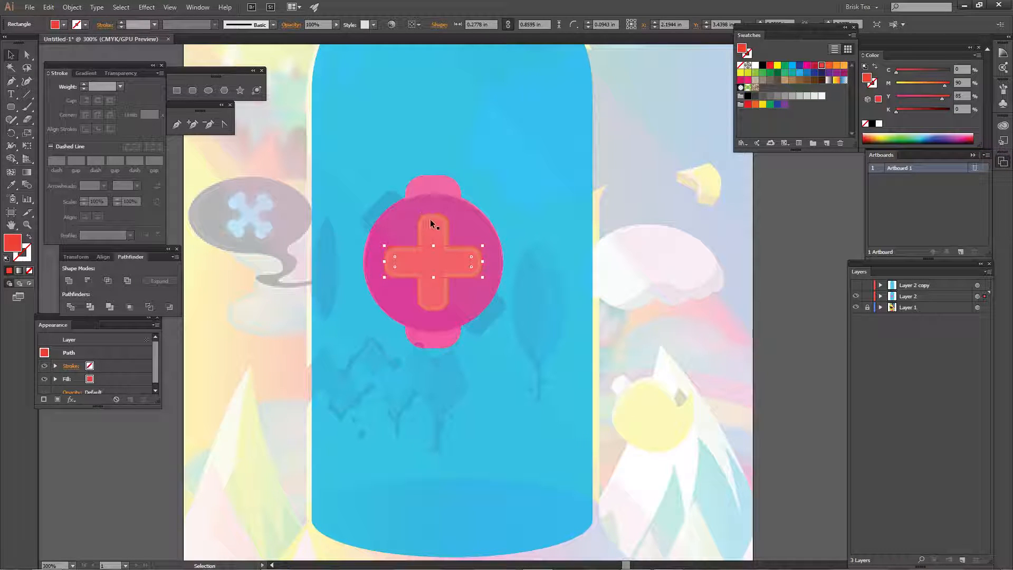
- Unite the two red bars into one cross, and the magenta circle with its rounded rectangle into one shape
{"action": "left_click", "coordinate": [430, 224], "text": "shift"}
{"action": "left_click", "coordinate": [69, 281]}
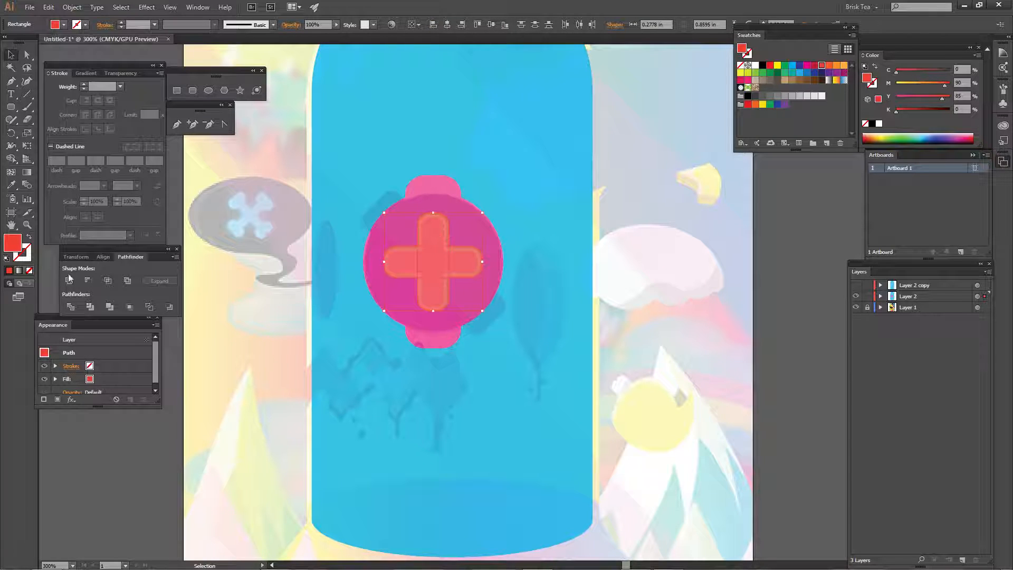
{"action": "left_click", "coordinate": [281, 249]}
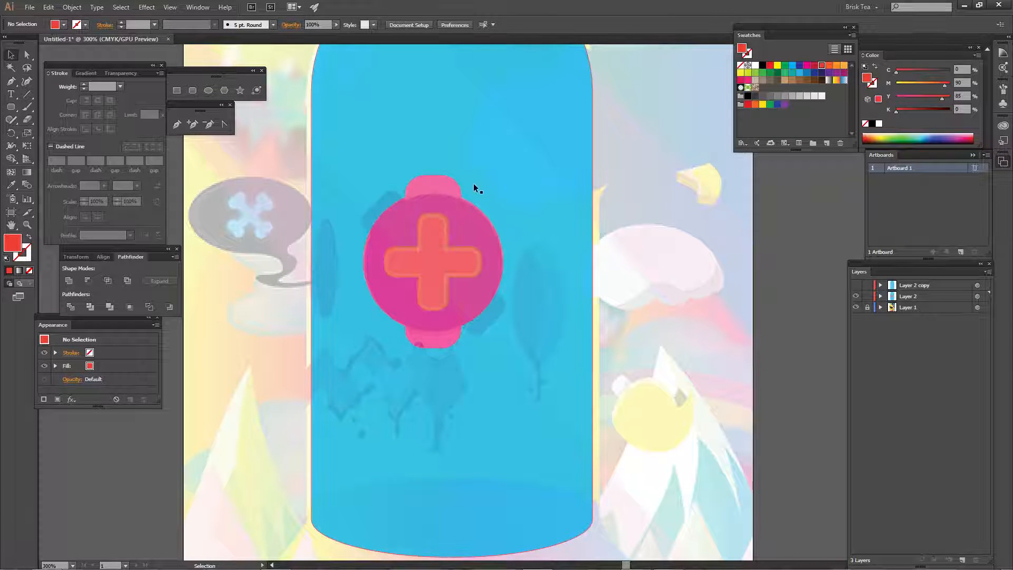
{"action": "left_click", "coordinate": [453, 182]}
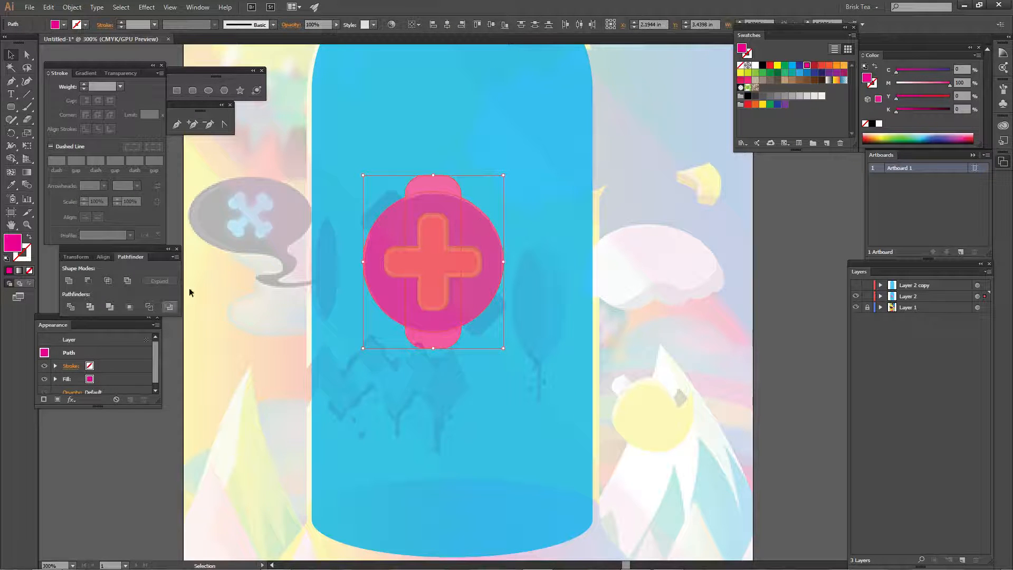
{"action": "left_click", "coordinate": [231, 327]}
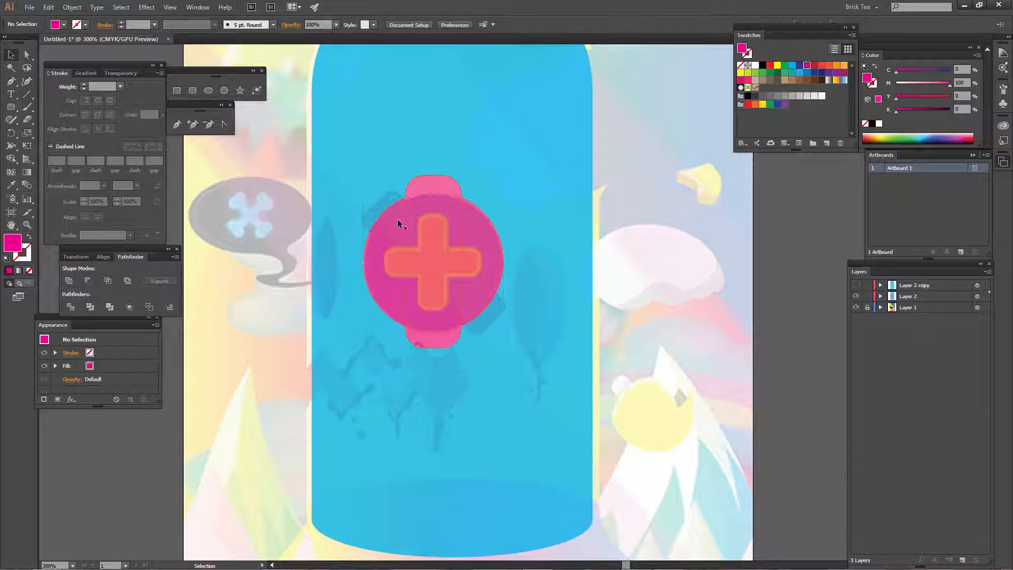
- Rotate the red cross 45° about its centre into an X over the magenta shape, and deselect it
{"action": "left_click", "coordinate": [461, 268]}
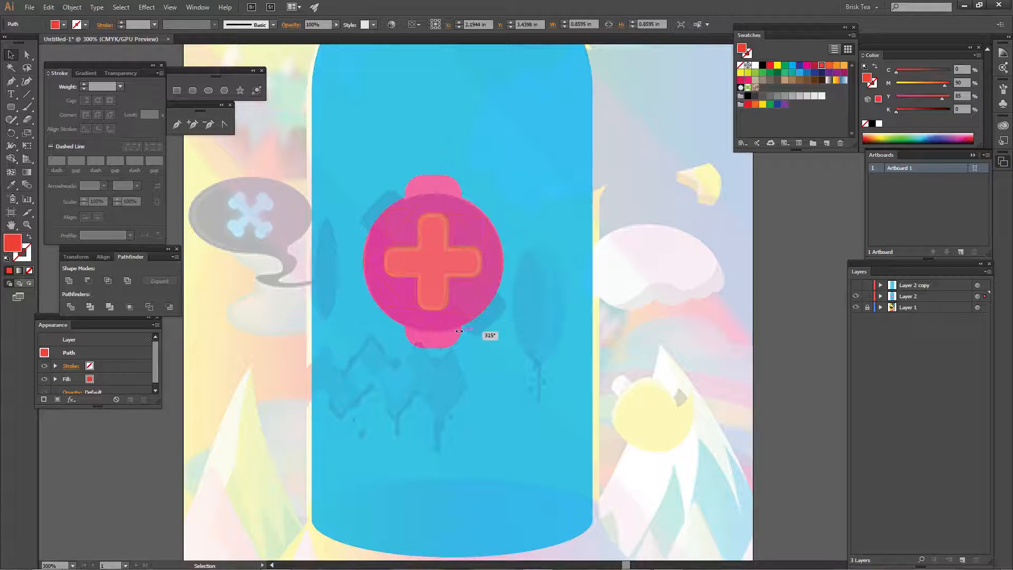
{"action": "left_click_drag", "start_coordinate": [486, 334], "coordinate": [459, 331]}
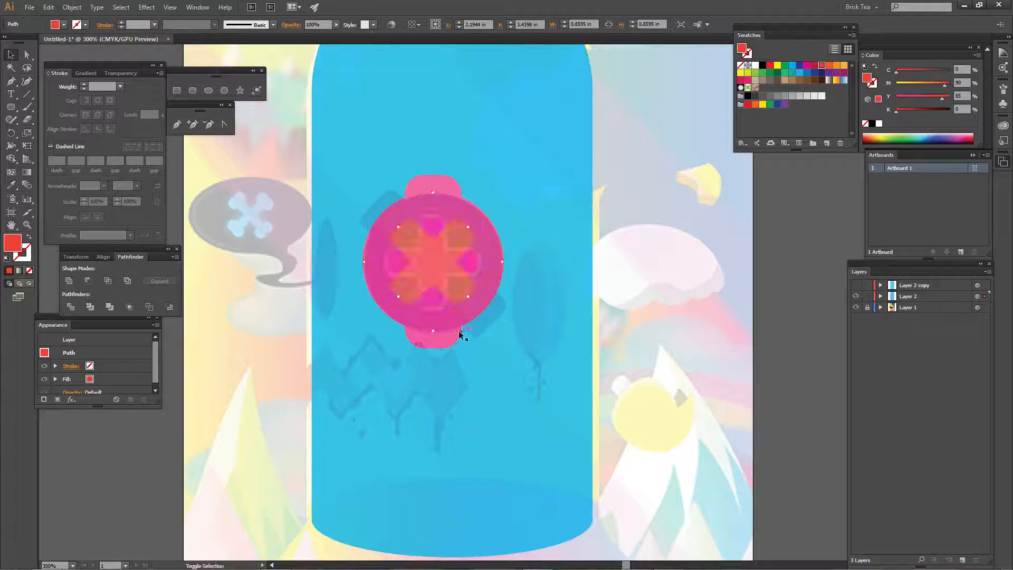
{"action": "left_click", "coordinate": [439, 188]}
{"action": "left_click", "coordinate": [450, 253], "text": "shift"}
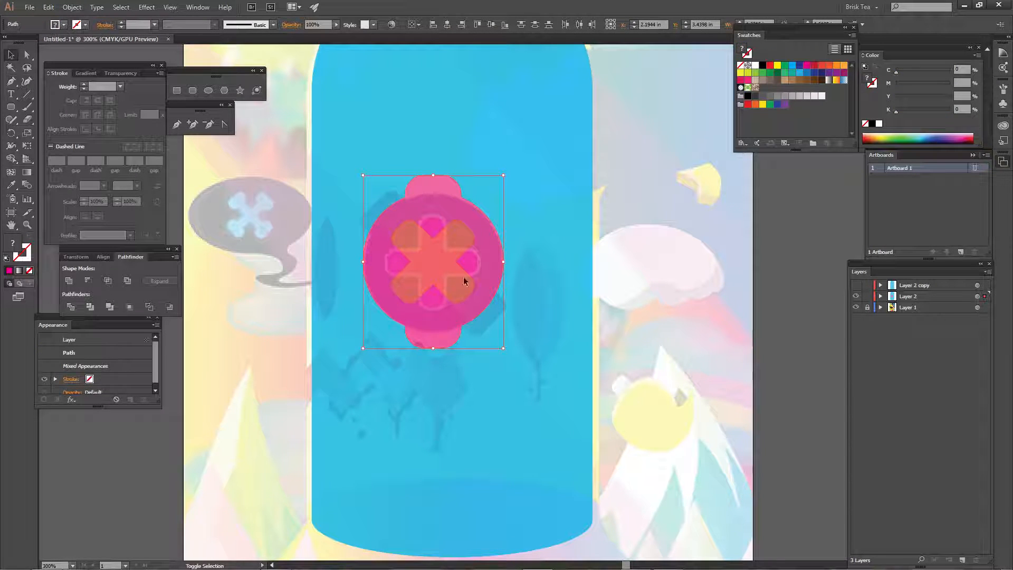
{"action": "left_click", "coordinate": [622, 271]}
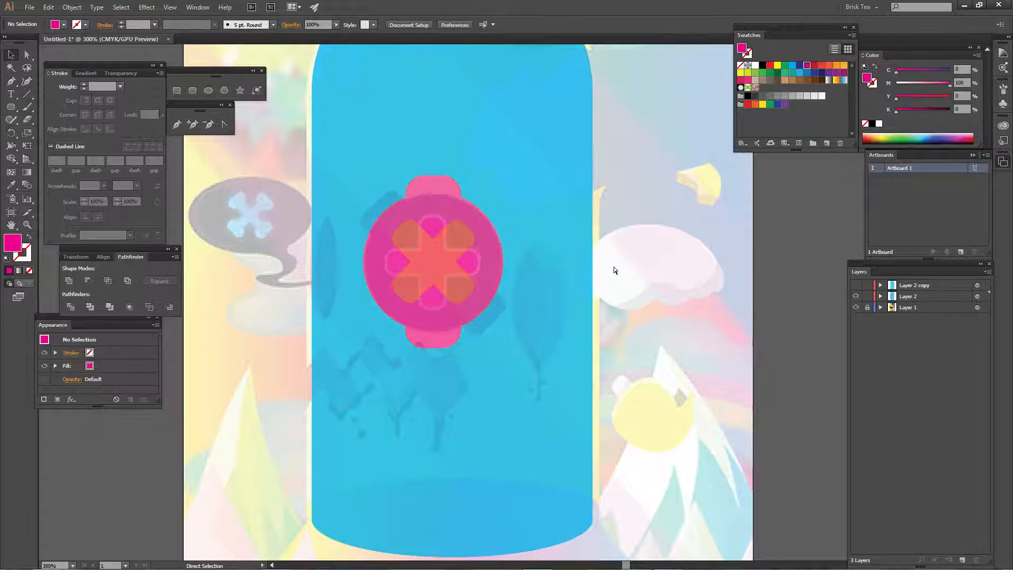
- Select the red cross and magenta shape in outline view, rotate both together 45° to match the reference emblem, and deselect them
{"action": "key", "text": "ctrl+y"}
{"action": "left_click_drag", "start_coordinate": [456, 367], "coordinate": [452, 285]}
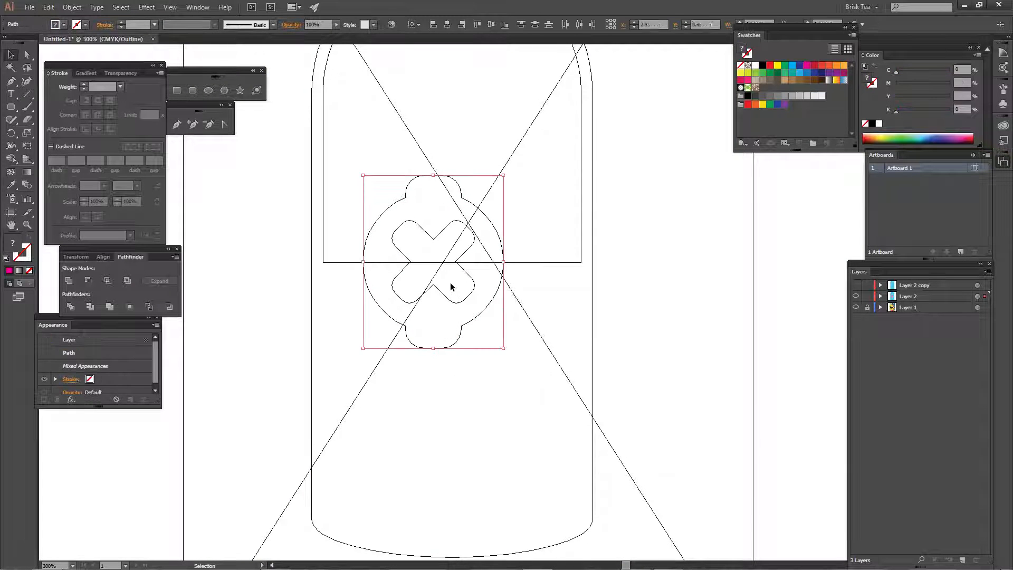
{"action": "key", "text": "ctrl+y"}
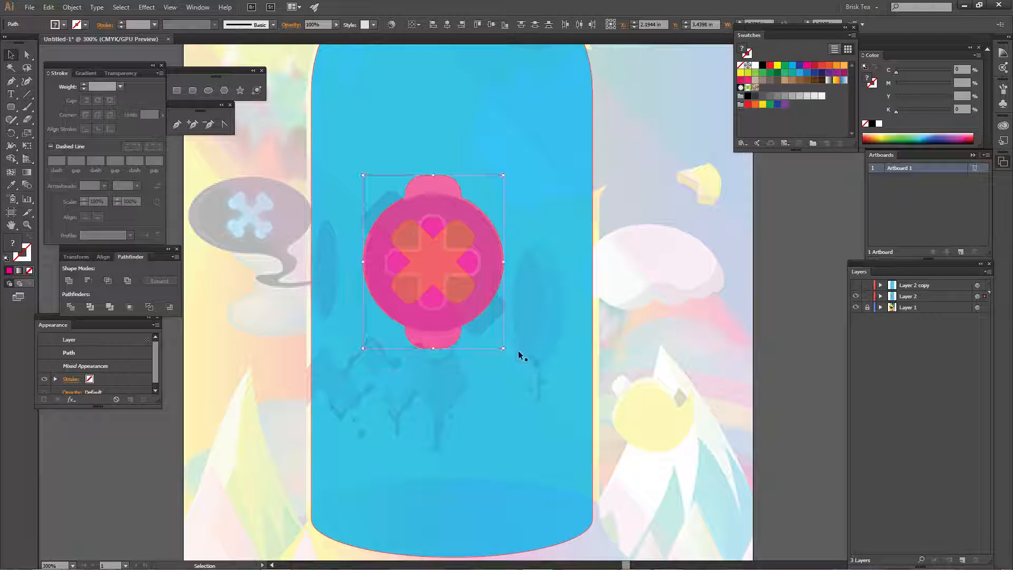
{"action": "left_click_drag", "start_coordinate": [519, 352], "coordinate": [599, 296]}
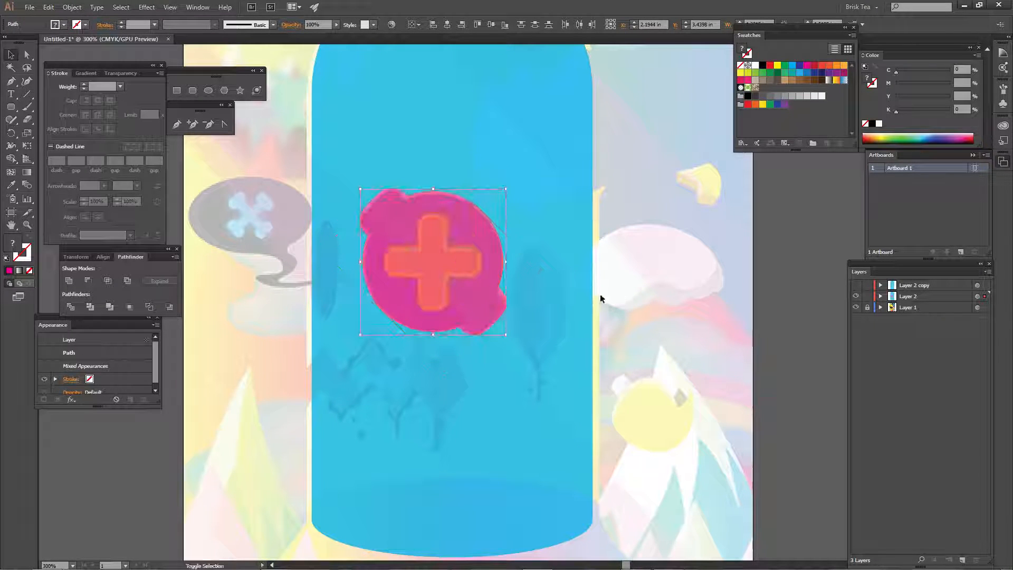
{"action": "left_click", "coordinate": [655, 303]}
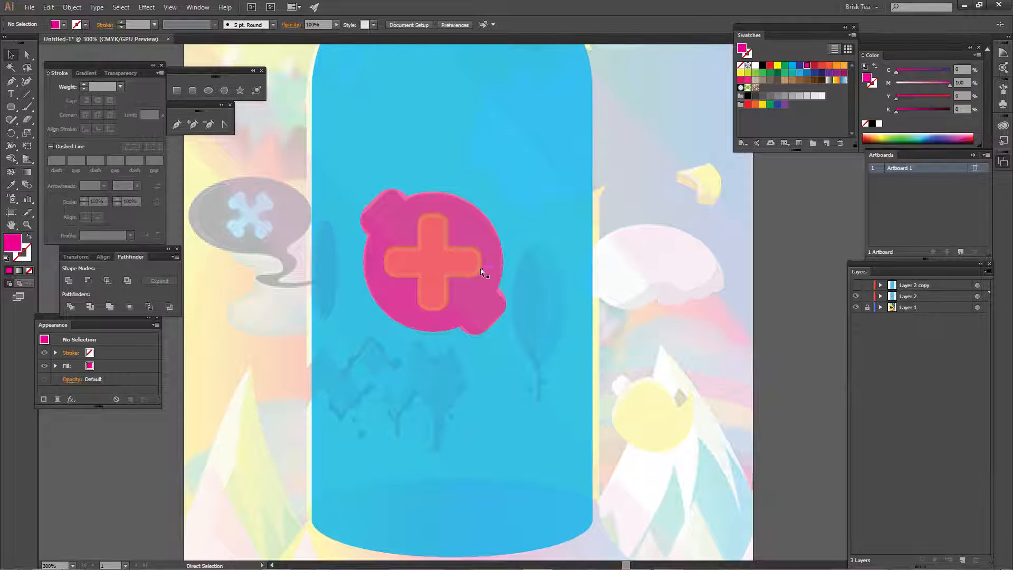
- Draw a narrow vertical magenta ellipse about 0.19 by 0.86 in over the reference eye near the body's left edge, and deselect it
{"action": "key", "text": "ctrl+minus"}
{"action": "key", "text": "ctrl+minus"}
{"action": "key", "text": "ctrl+minus"}
{"action": "key", "text": "ctrl+equal"}
{"action": "key", "text": "ctrl+equal"}
{"action": "key", "text": "ctrl+equal"}
{"action": "key", "text": "ctrl+equal"}
{"action": "left_click_drag", "start_coordinate": [343, 290], "coordinate": [475, 258]}
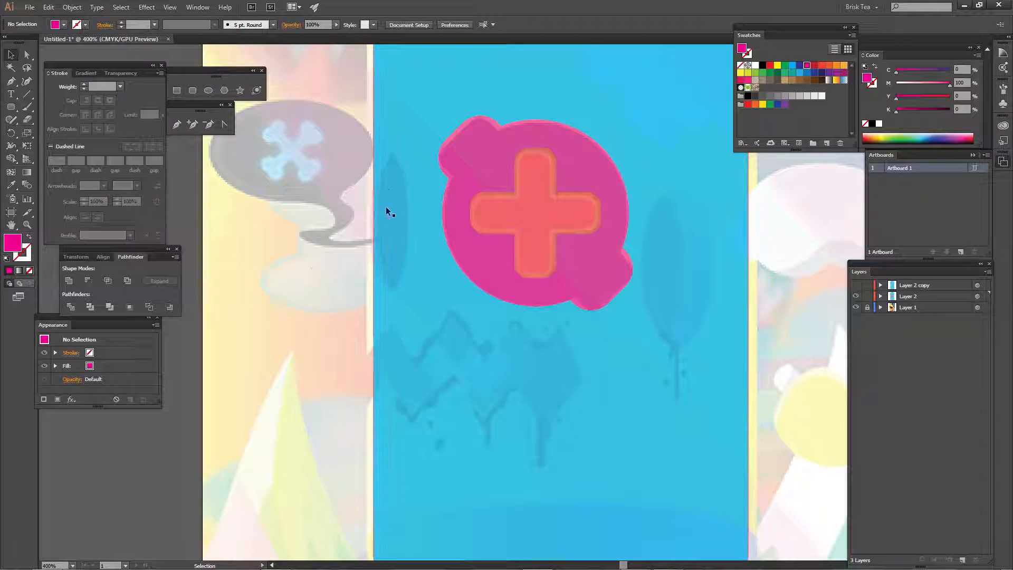
{"action": "key", "text": "l"}
{"action": "left_click", "coordinate": [208, 91]}
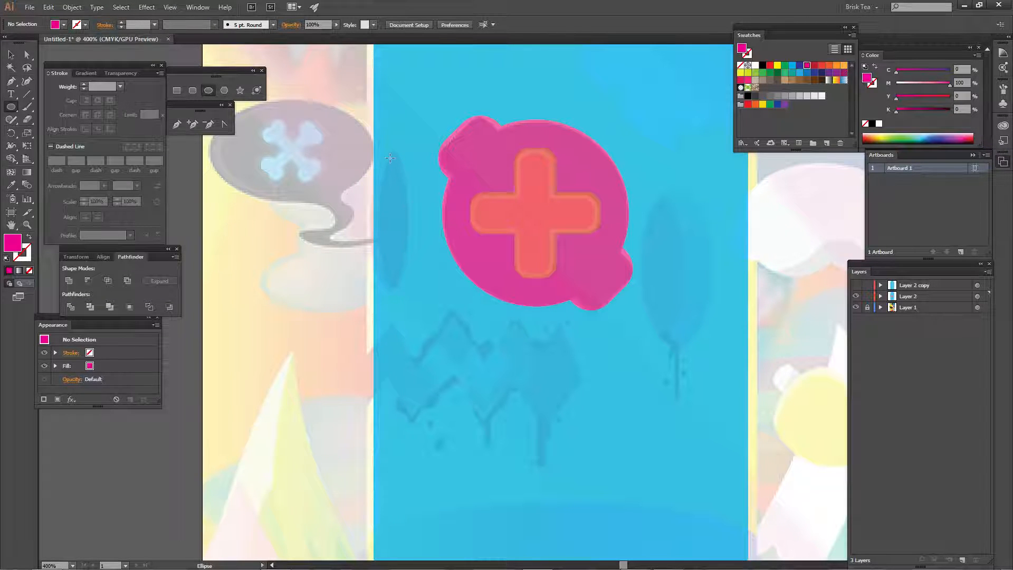
{"action": "left_click_drag", "start_coordinate": [380, 160], "coordinate": [410, 286]}
{"action": "key", "text": "v"}
{"action": "left_click", "coordinate": [268, 355]}
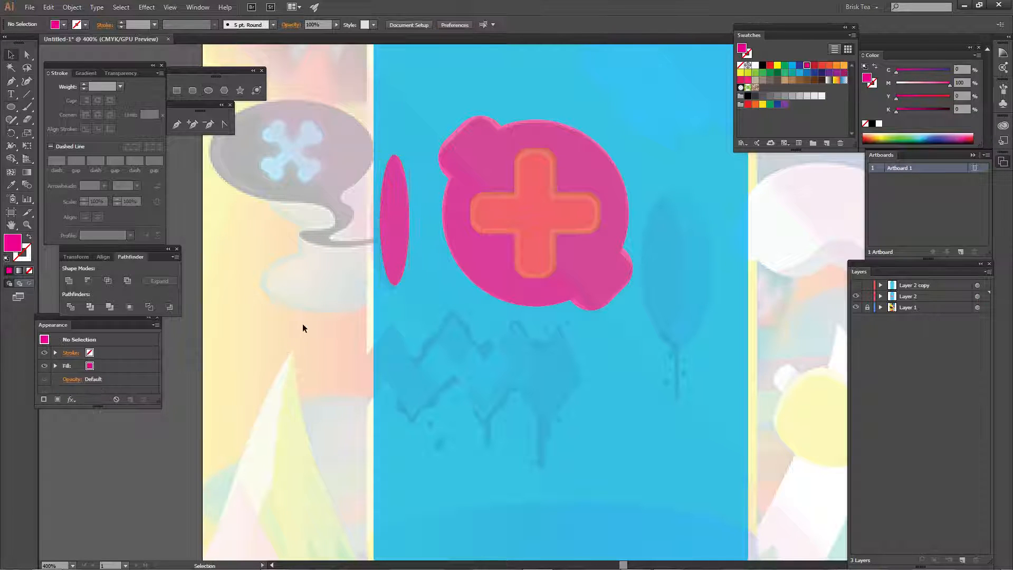
- Duplicate the narrow magenta ellipse slightly to its right so the two overlap, and deselect the copy
{"action": "key", "text": "ctrl+="}
{"action": "left_click_drag", "start_coordinate": [297, 283], "coordinate": [385, 491]}
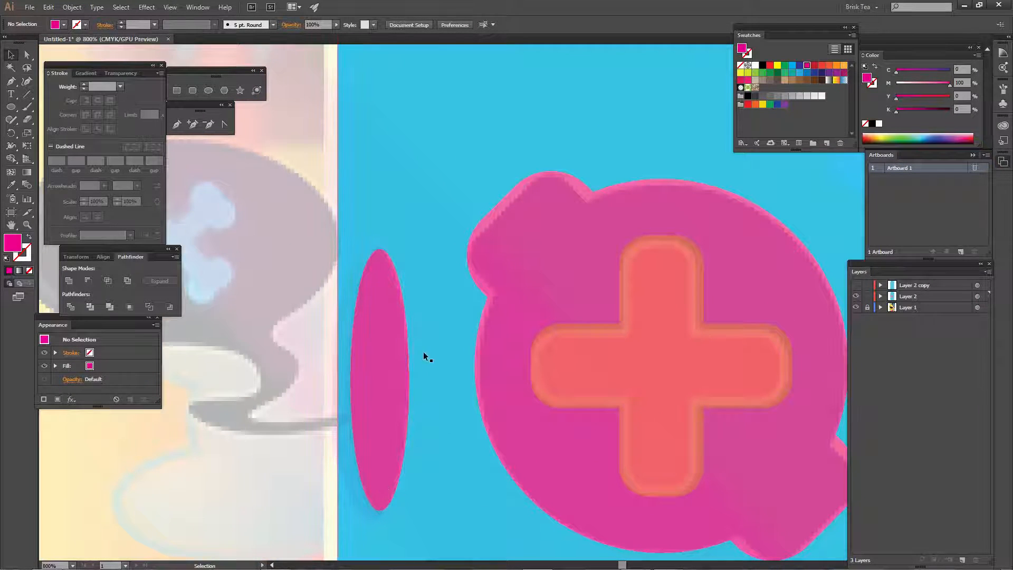
{"action": "left_click_drag", "start_coordinate": [374, 347], "coordinate": [391, 346]}
{"action": "left_click", "coordinate": [320, 352]}
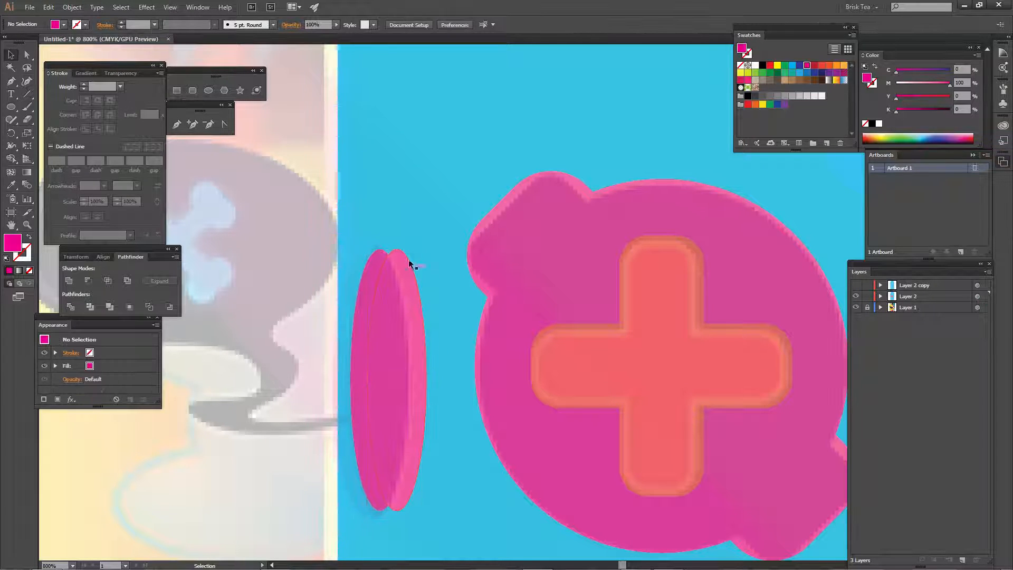
- Remove the part of the copied ellipse outside the original with the Shape Builder tool, keeping the overlap as its own shape
{"action": "left_click", "coordinate": [368, 268]}
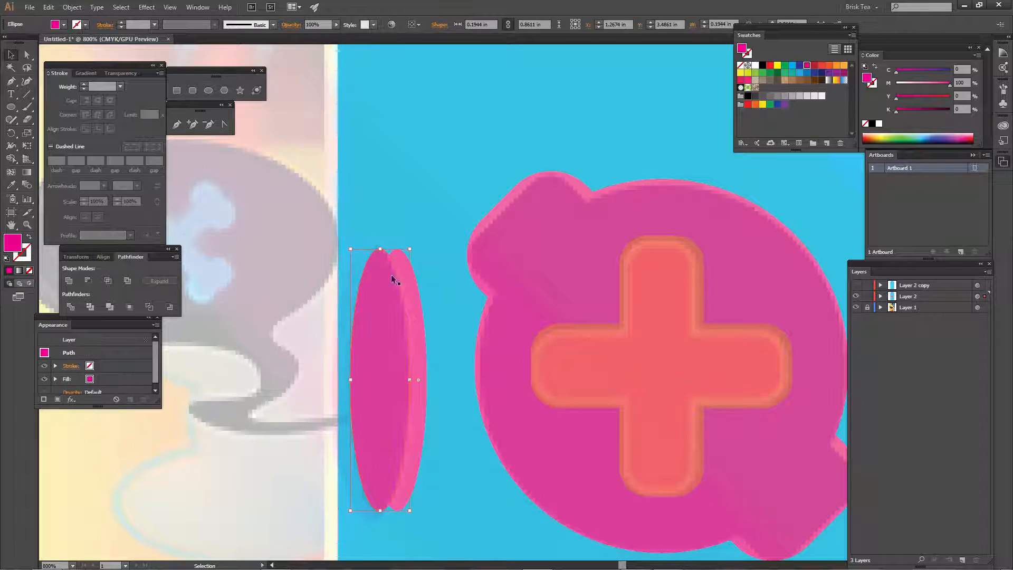
{"action": "left_click", "coordinate": [419, 299], "text": "shift"}
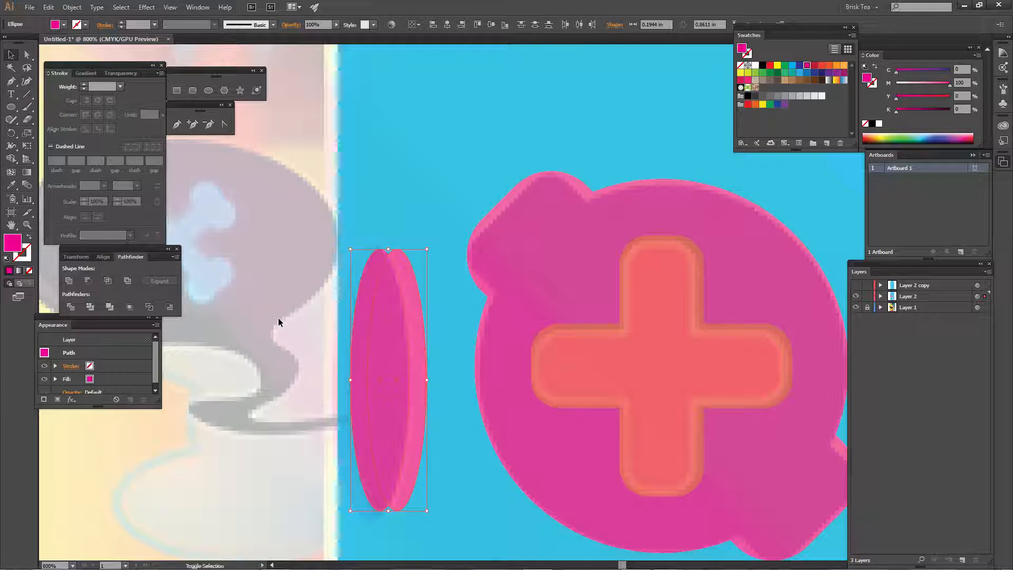
{"action": "key", "text": "shift+m"}
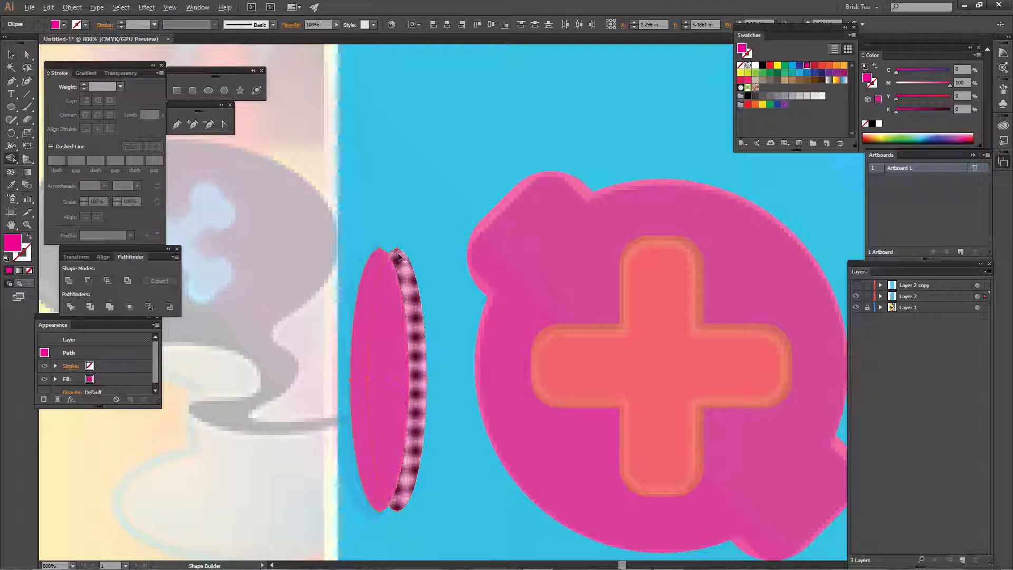
{"action": "left_click", "coordinate": [302, 371], "text": "ctrl"}
{"action": "key", "text": "v"}
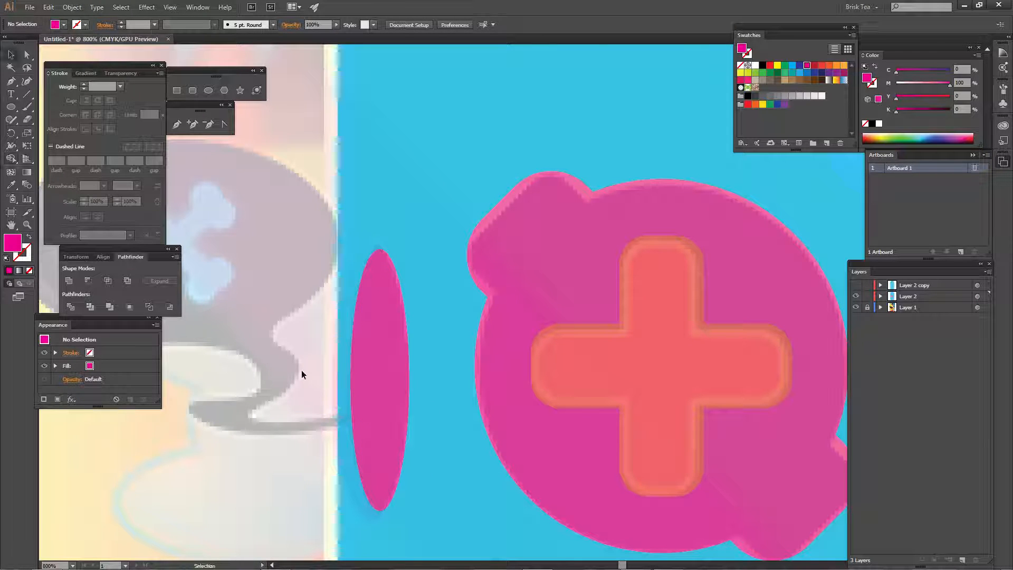
- Fill the overlapping inner part of the narrow ellipse with black and deselect it
{"action": "left_click", "coordinate": [391, 350]}
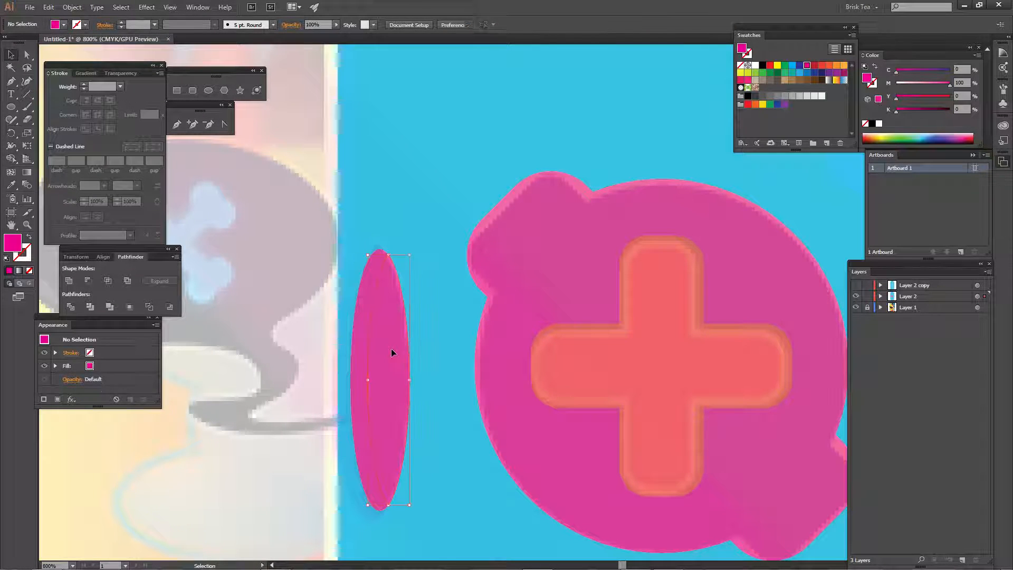
{"action": "left_click", "coordinate": [764, 65]}
{"action": "left_click", "coordinate": [277, 369]}
{"action": "key", "text": "ctrl+minus"}
{"action": "key", "text": "ctrl+minus"}
{"action": "key", "text": "ctrl+minus"}
{"action": "key", "text": "ctrl+minus"}
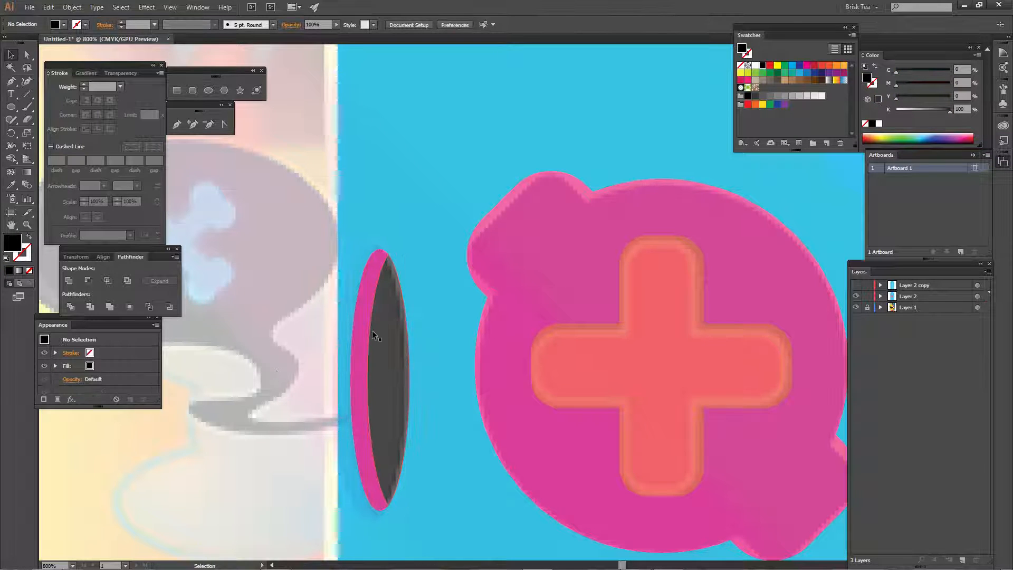
- Set up the Pen tool with a red fill (C 0, M 100, Y 100, K 0) and no stroke for tracing the mouth
{"action": "key", "text": "ctrl+plus"}
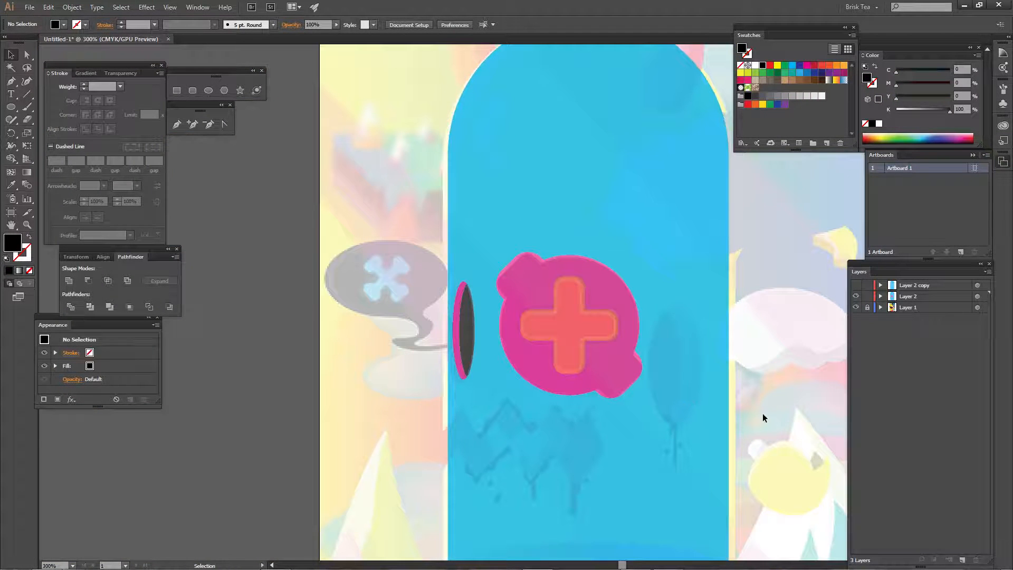
{"action": "key", "text": "ctrl+plus"}
{"action": "key", "text": "ctrl+plus"}
{"action": "left_click_drag", "start_coordinate": [477, 457], "coordinate": [453, 228]}
{"action": "key", "text": "p"}
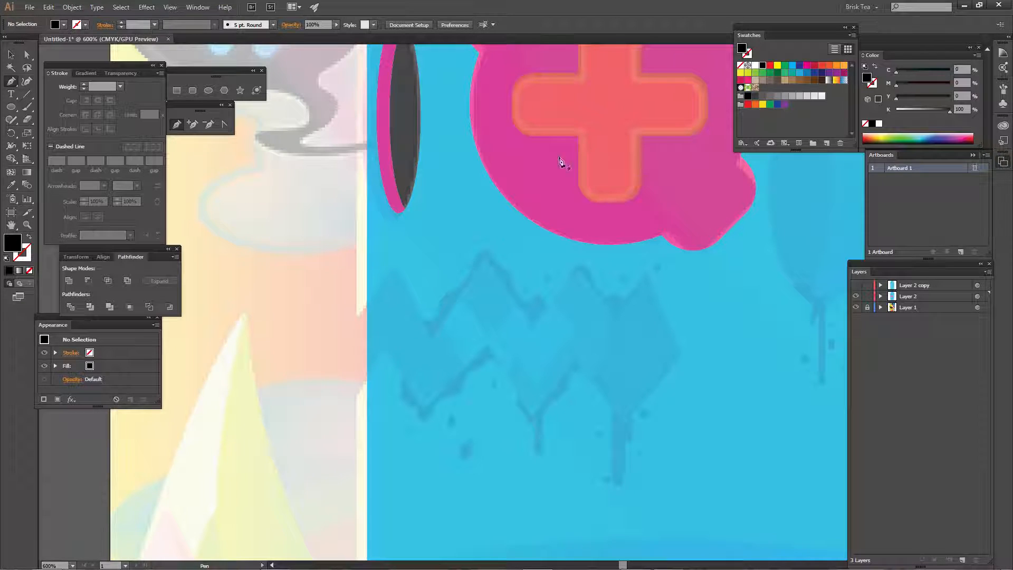
{"action": "left_click", "coordinate": [405, 209]}
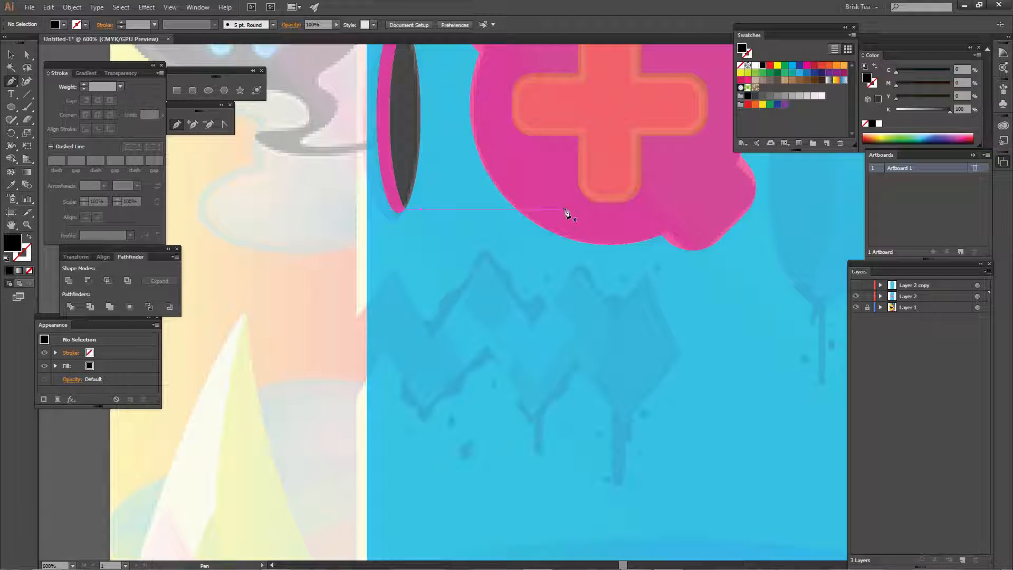
{"action": "left_click", "coordinate": [792, 66]}
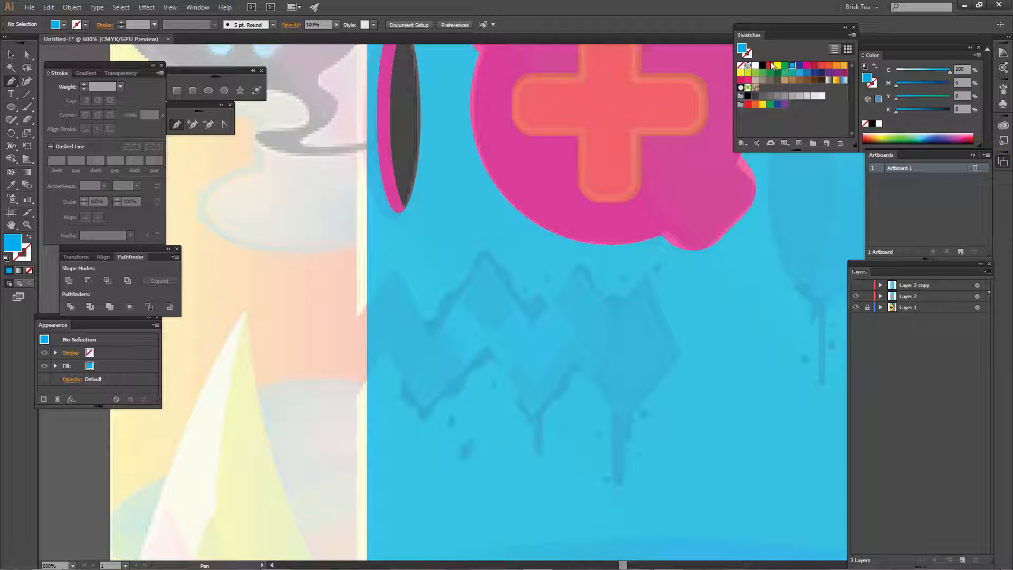
{"action": "left_click", "coordinate": [770, 67]}
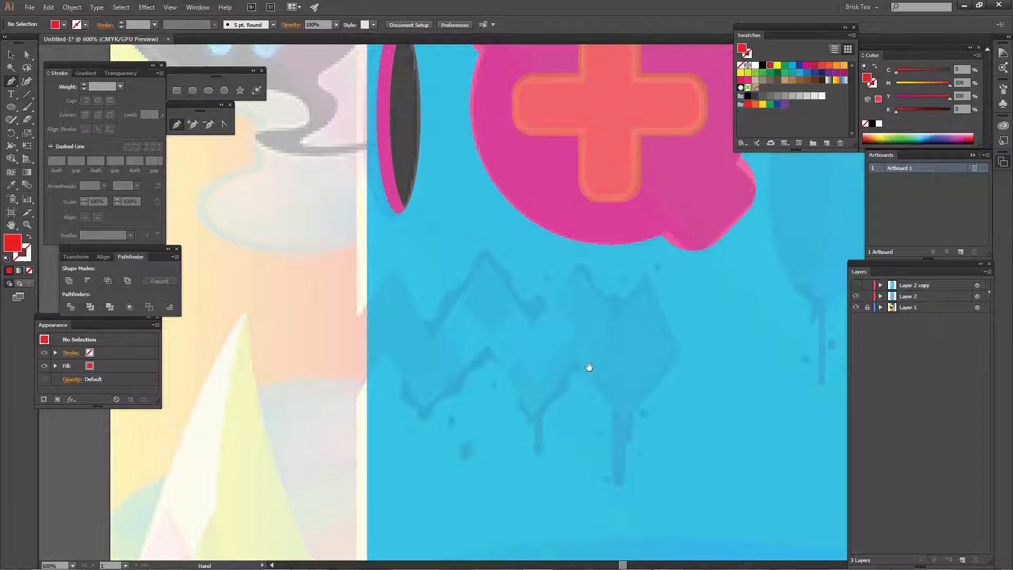
- Trace the upper zigzag edge of the reference mouth with the Pen tool, starting just outside the body's left edge and ending at the last peak
{"action": "left_click_drag", "start_coordinate": [588, 366], "coordinate": [419, 338]}
{"action": "key", "text": "ctrl+plus"}
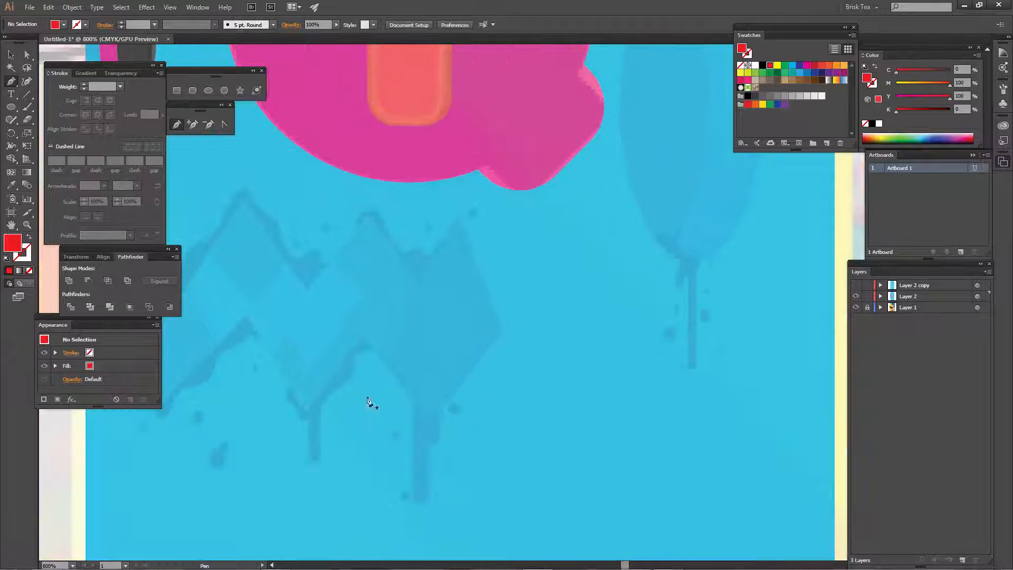
{"action": "left_click_drag", "start_coordinate": [324, 386], "coordinate": [593, 436]}
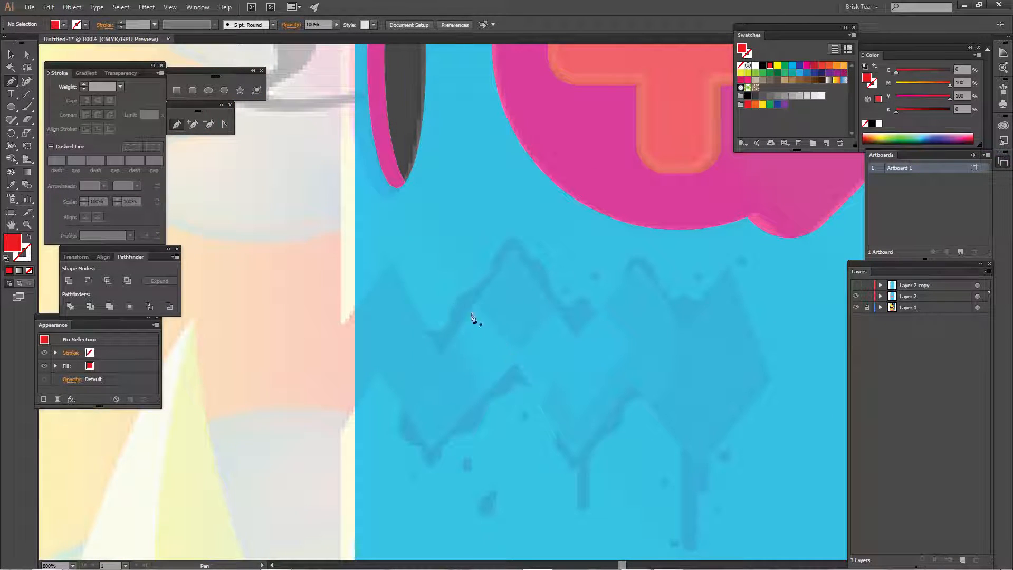
{"action": "left_click", "coordinate": [343, 321]}
{"action": "left_click", "coordinate": [388, 261]}
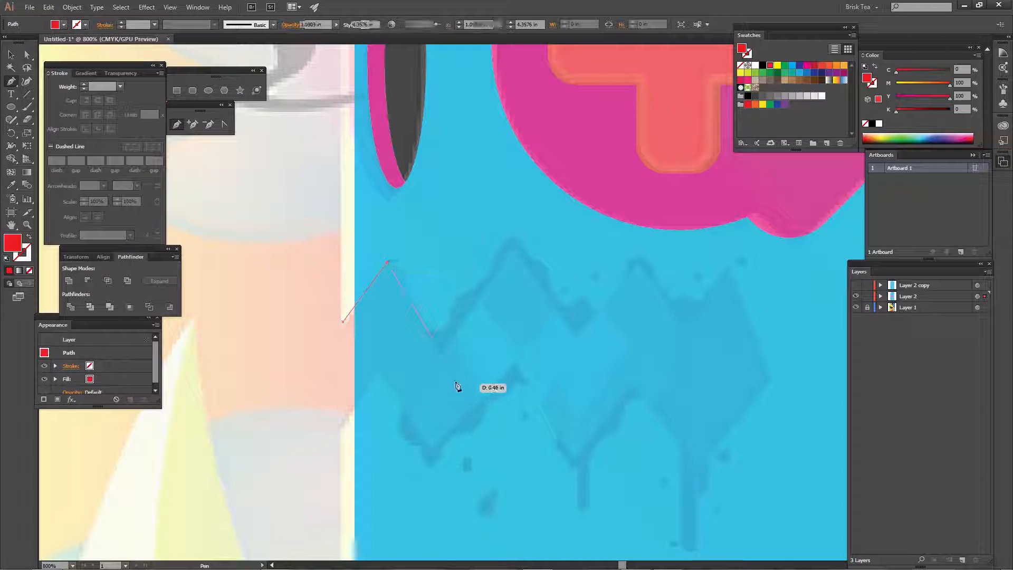
{"action": "left_click", "coordinate": [438, 352]}
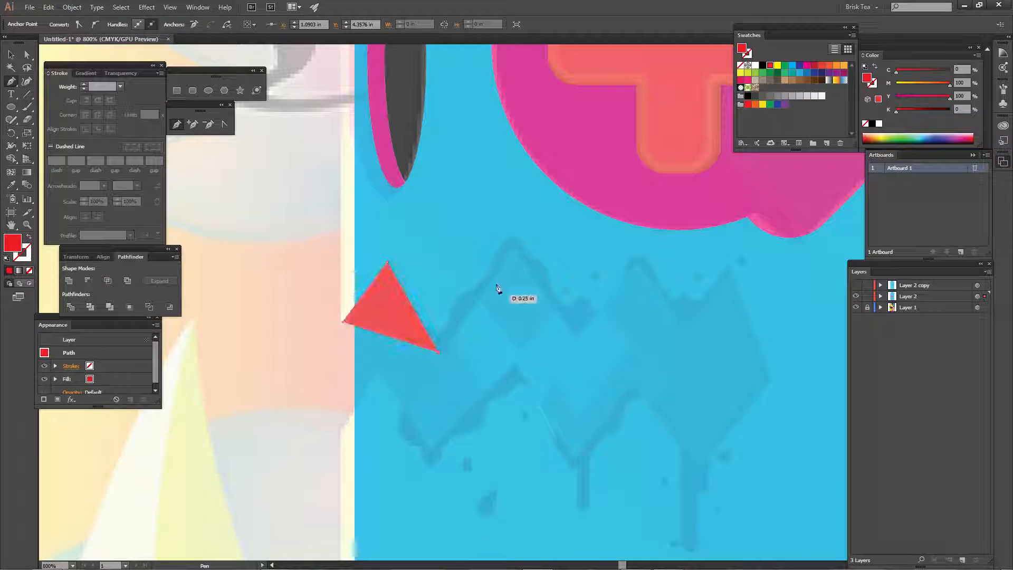
{"action": "left_click", "coordinate": [509, 242]}
{"action": "left_click", "coordinate": [577, 335]}
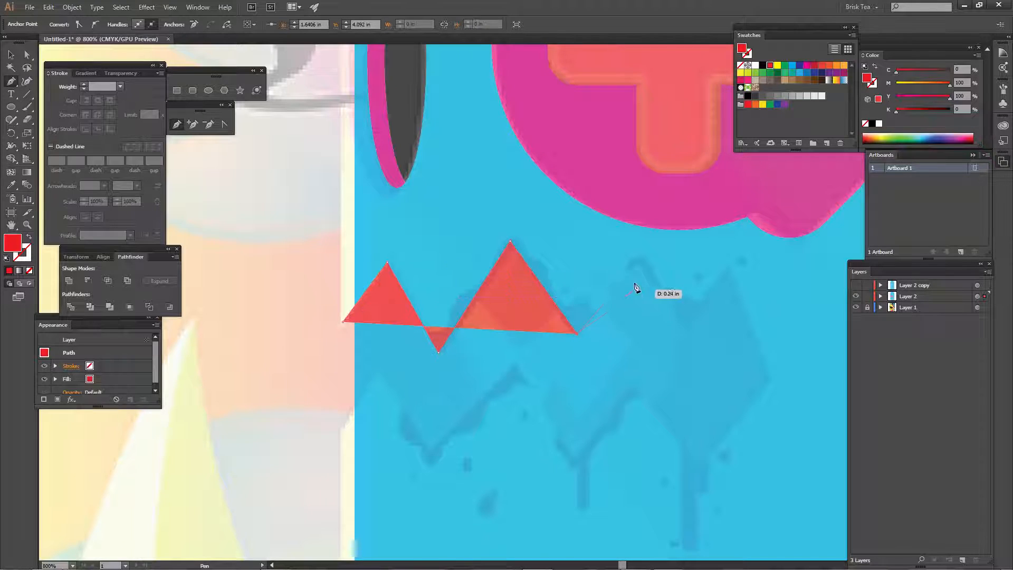
{"action": "left_click", "coordinate": [639, 261]}
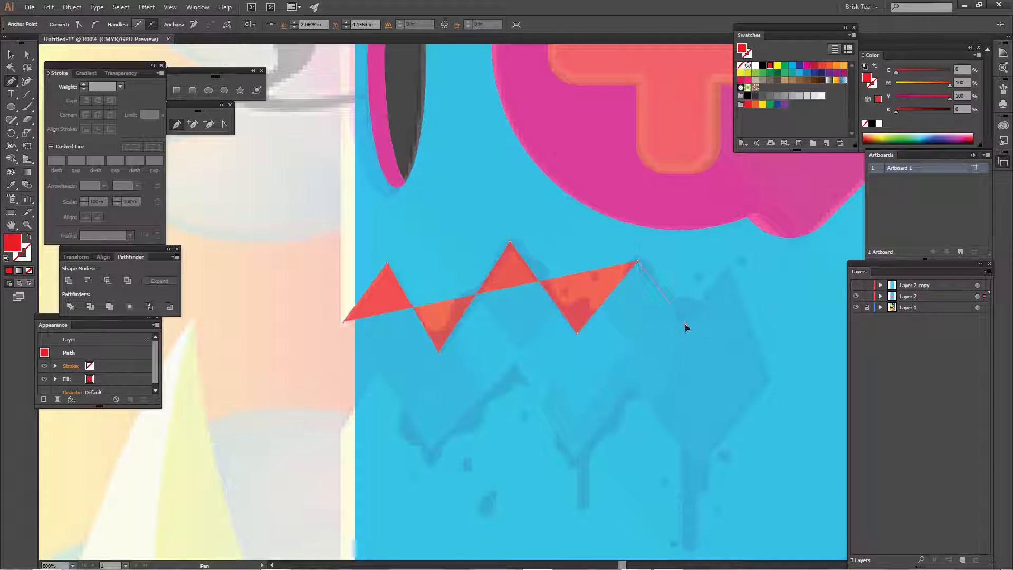
{"action": "left_click", "coordinate": [685, 324]}
{"action": "left_click", "coordinate": [728, 266]}
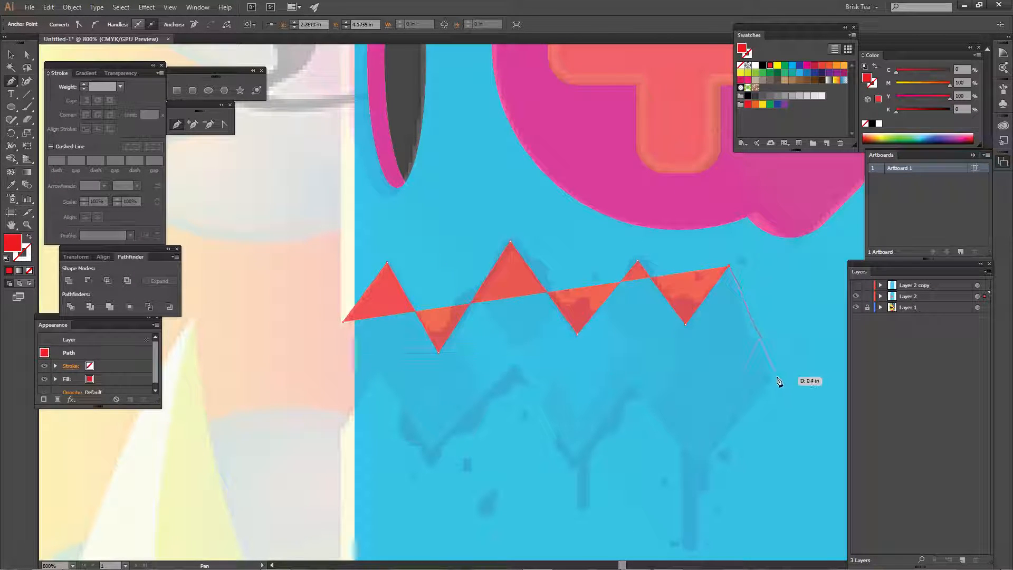
- Trace the mouth's pointed right end and lower zigzag edge back past the body's left side, and close the path
{"action": "left_click", "coordinate": [776, 376]}
{"action": "left_click", "coordinate": [698, 467]}
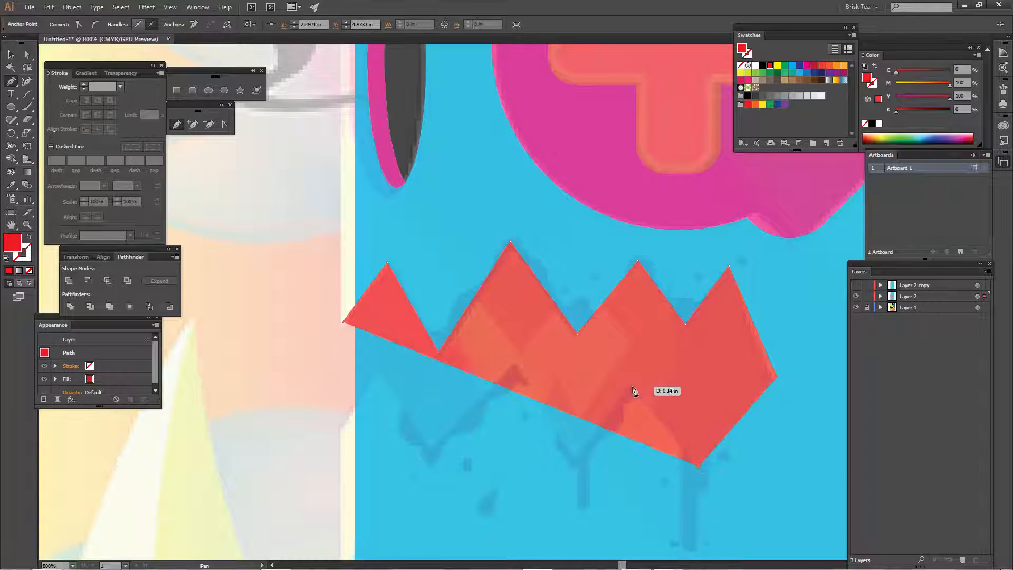
{"action": "left_click", "coordinate": [632, 388]}
{"action": "left_click", "coordinate": [578, 461]}
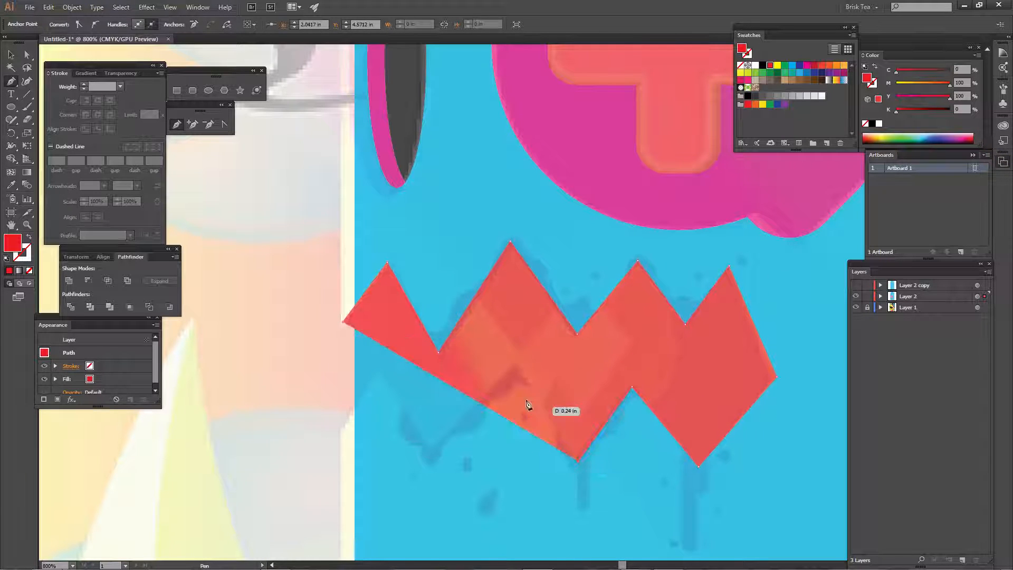
{"action": "left_click", "coordinate": [515, 371]}
{"action": "left_click", "coordinate": [433, 455]}
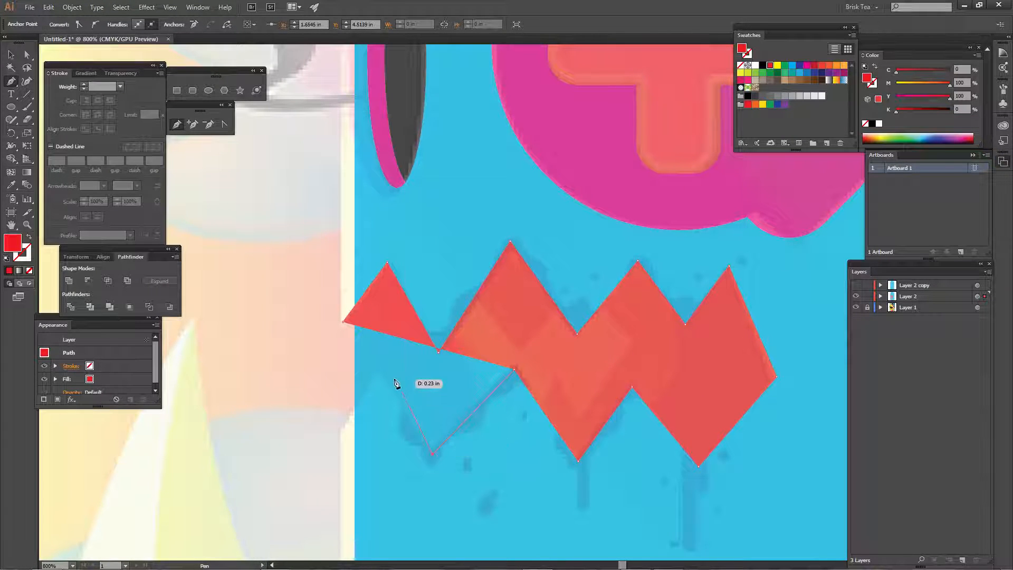
{"action": "left_click", "coordinate": [380, 375]}
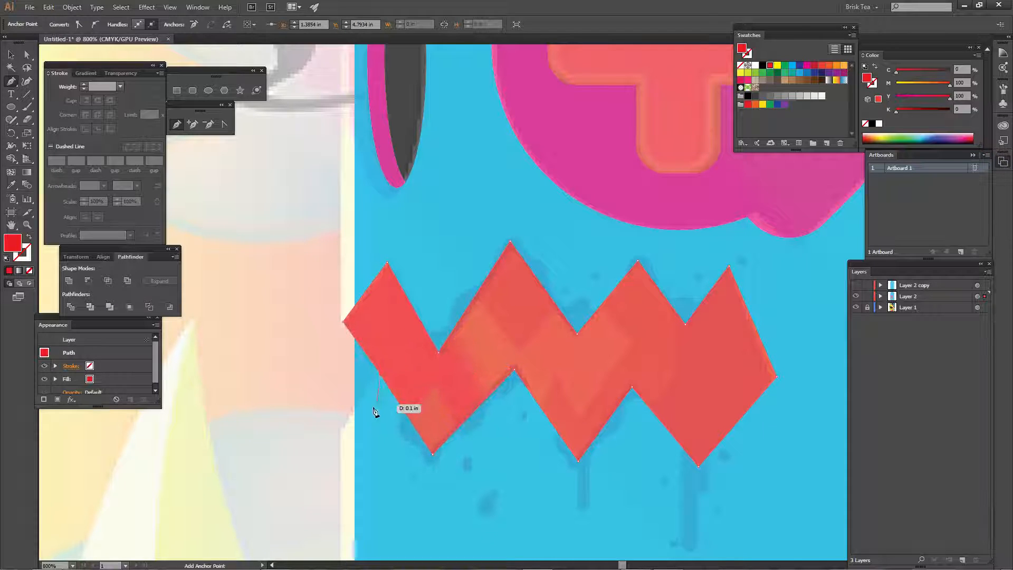
{"action": "left_click", "coordinate": [338, 435]}
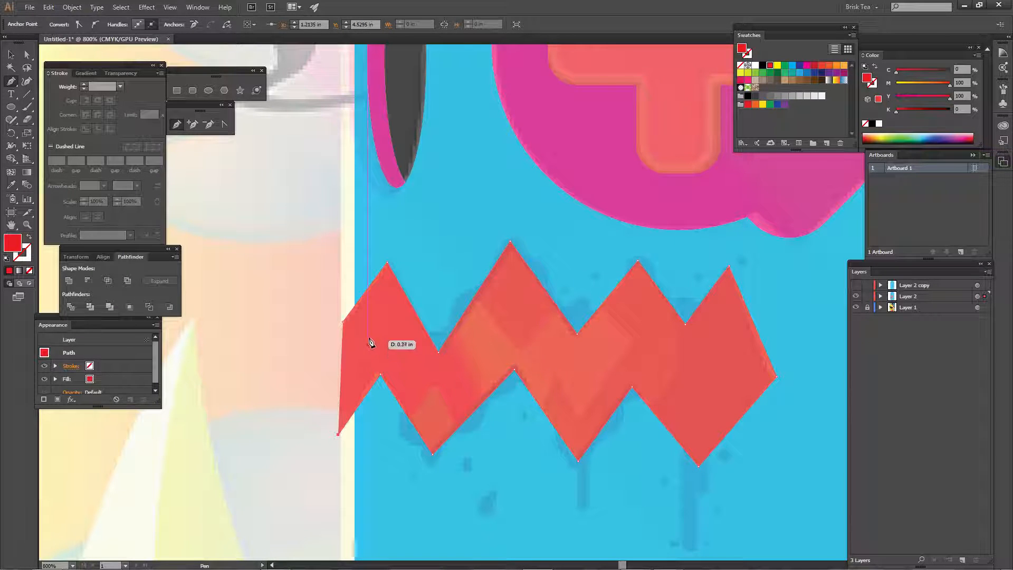
{"action": "left_click", "coordinate": [343, 322]}
- Try to cut the red mouth shape out of the blue body with the Shape Builder tool, comparing outline and preview views
{"action": "key", "text": "v"}
{"action": "left_click", "coordinate": [437, 331], "text": "shift"}
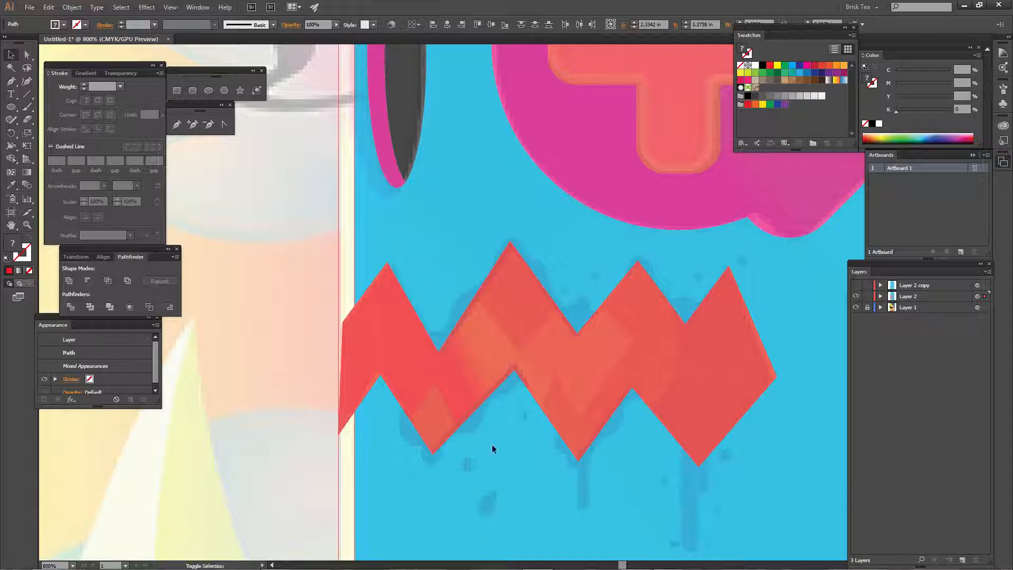
{"action": "key", "text": "shift+m"}
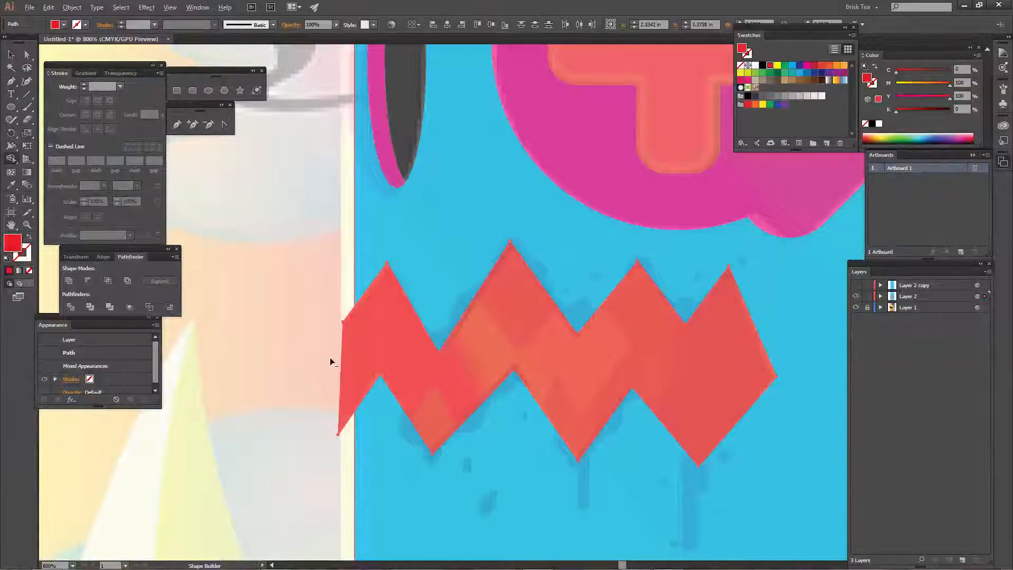
{"action": "left_click_drag", "start_coordinate": [333, 357], "coordinate": [373, 355]}
{"action": "left_click_drag", "start_coordinate": [536, 285], "coordinate": [394, 406]}
{"action": "key", "text": "ctrl+y"}
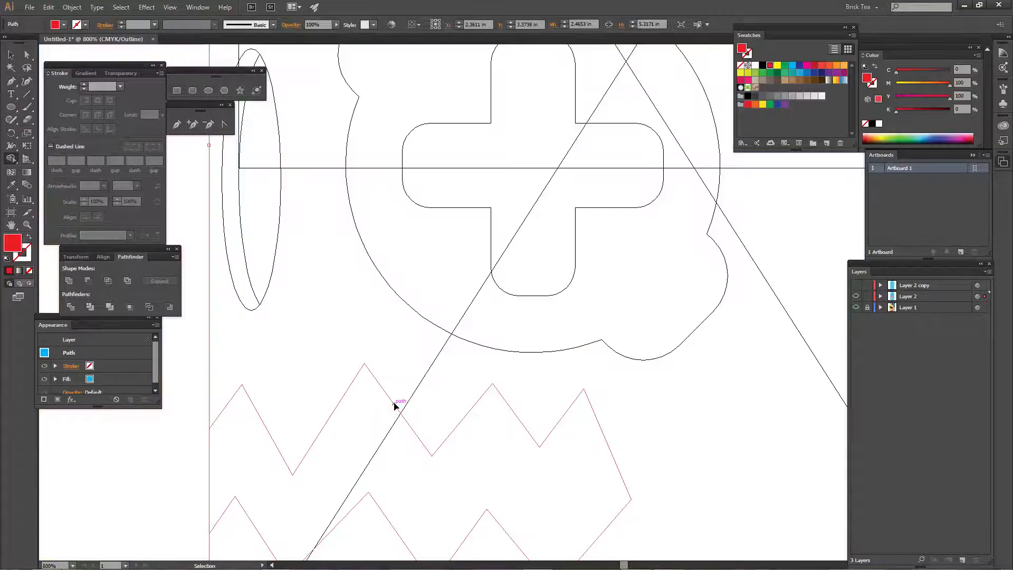
{"action": "key", "text": "ctrl+y"}
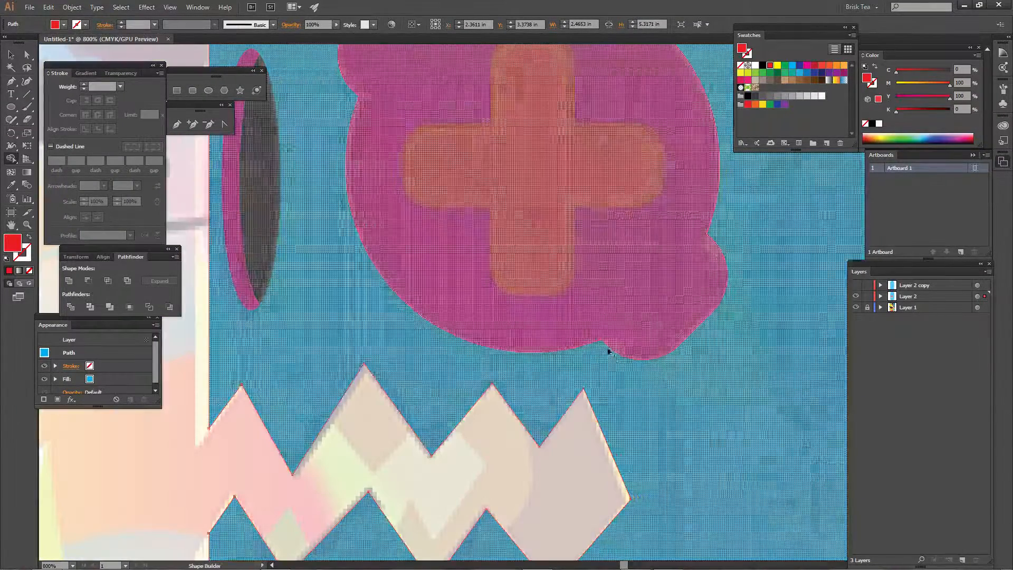
- In outline view, select the mouth and body, cut out the mouth and its overhang with the Shape Builder tool, then restore preview and deselect
{"action": "key", "text": "ctrl+y"}
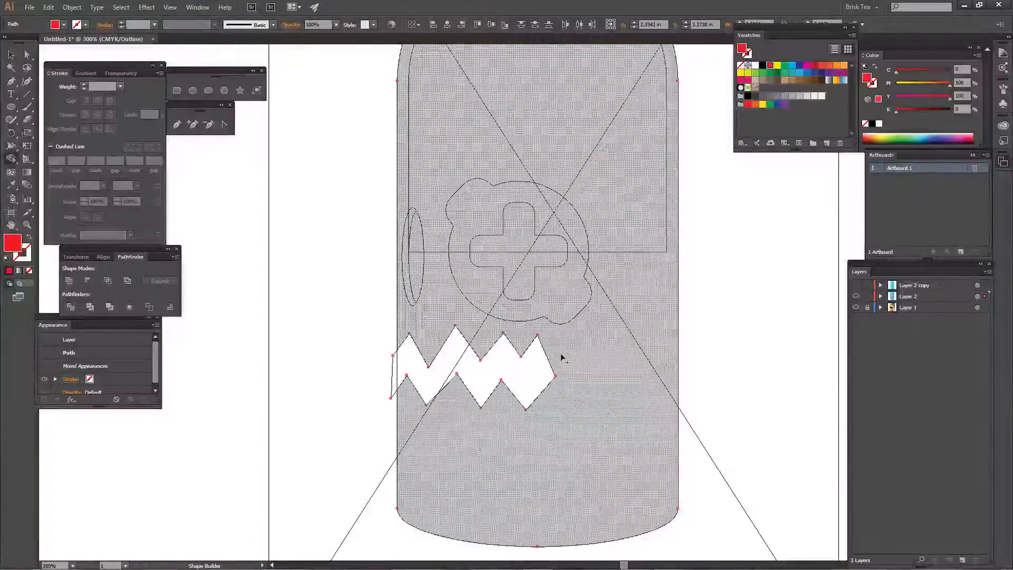
{"action": "key", "text": "v"}
{"action": "left_click_drag", "start_coordinate": [358, 341], "coordinate": [398, 361]}
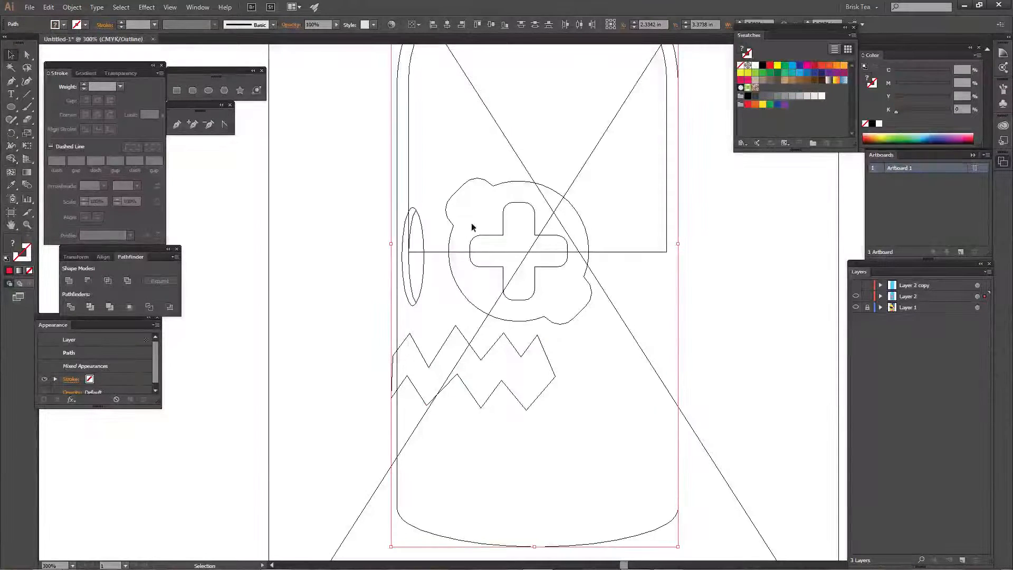
{"action": "left_click_drag", "start_coordinate": [337, 336], "coordinate": [445, 391]}
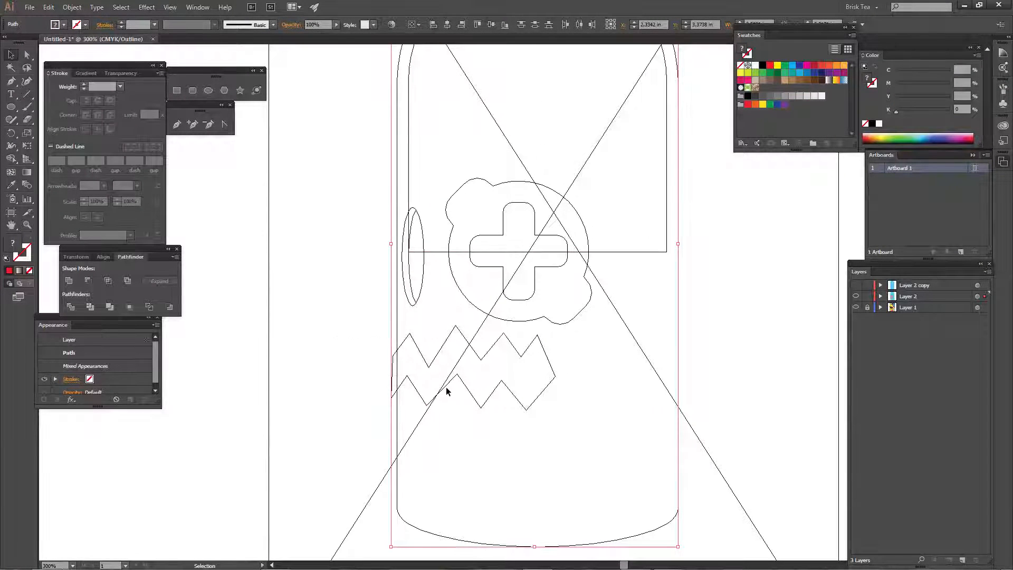
{"action": "left_click", "coordinate": [445, 388], "text": "shift"}
{"action": "key", "text": "shift+m"}
{"action": "left_click_drag", "start_coordinate": [373, 380], "coordinate": [411, 363]}
{"action": "key", "text": "ctrl+y"}
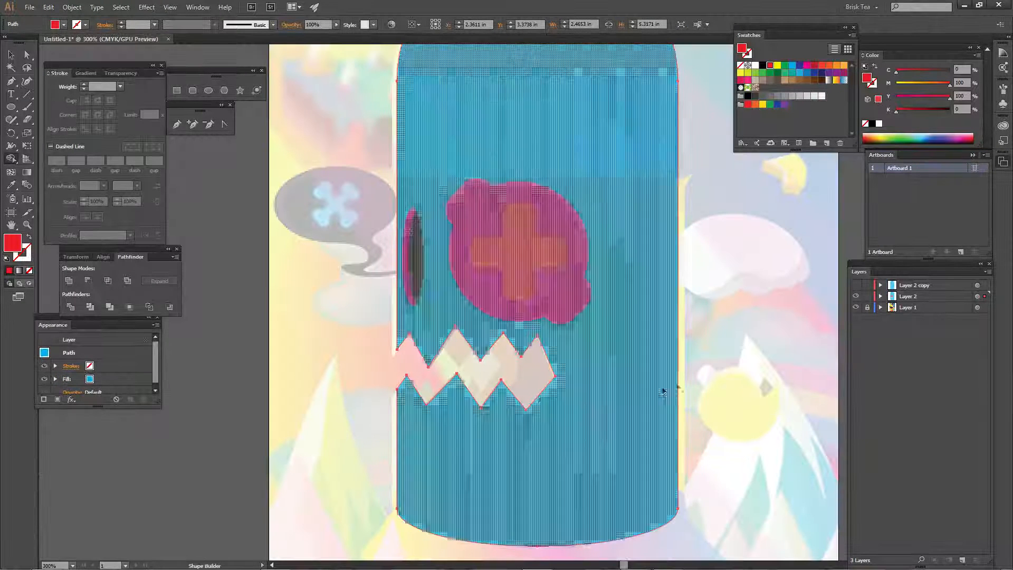
{"action": "key", "text": "ctrl+shift+a"}
- Set the fill to magenta (C 0, M 100, Y 0, K 0) and ready the Pen tool for the shading inside the mouth
{"action": "left_click_drag", "start_coordinate": [736, 354], "coordinate": [669, 381]}
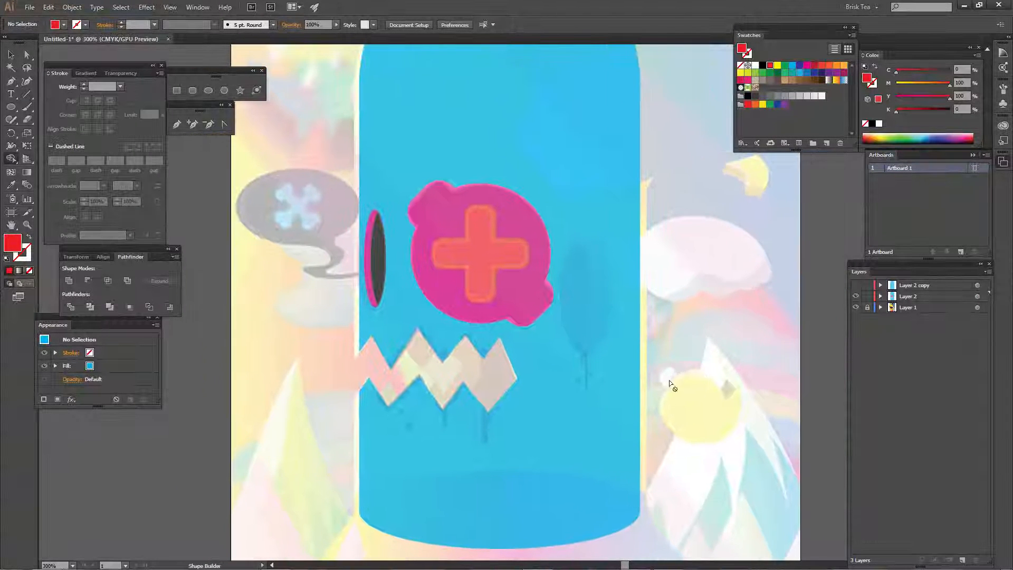
{"action": "key", "text": "ctrl+equal"}
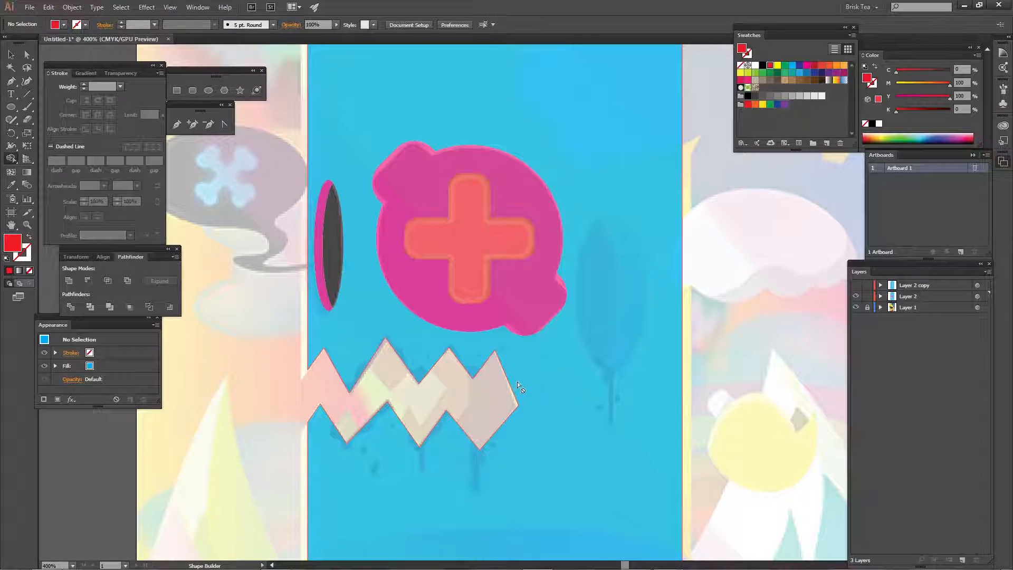
{"action": "key", "text": "i"}
{"action": "left_click", "coordinate": [534, 386]}
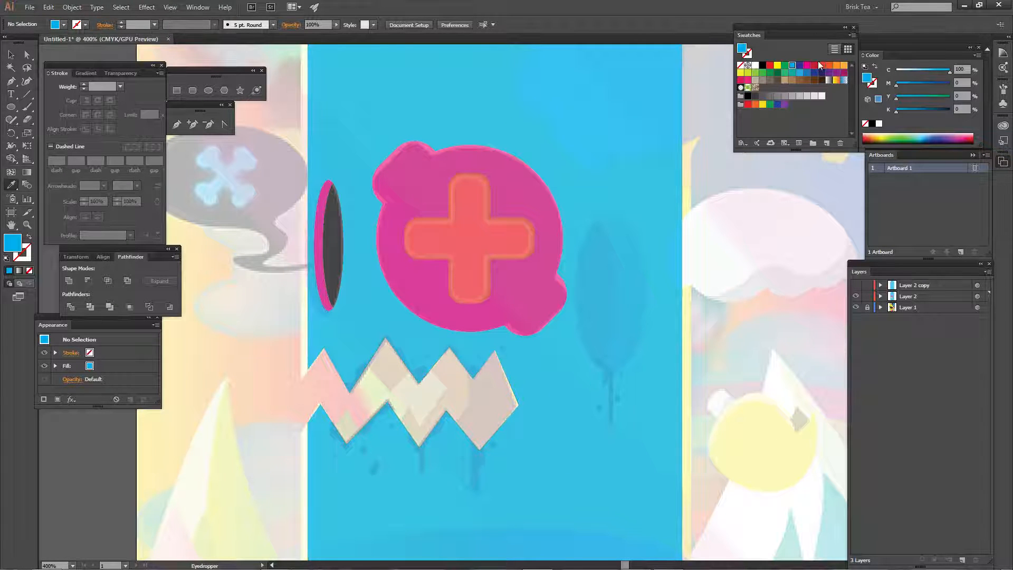
{"action": "left_click", "coordinate": [807, 65]}
{"action": "left_click_drag", "start_coordinate": [452, 418], "coordinate": [518, 373]}
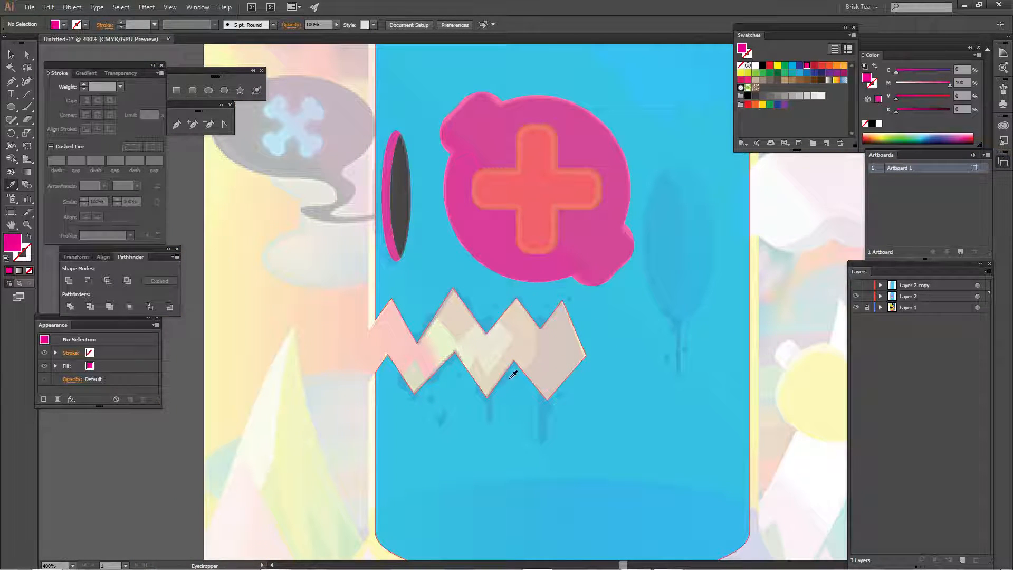
{"action": "key", "text": "p"}
{"action": "key", "text": "ctrl+equal"}
- Draw the magenta shading's zigzag inner edge across the mouth opening with the Pen tool, ending just below the mouth's lower edge
{"action": "left_click", "coordinate": [381, 301]}
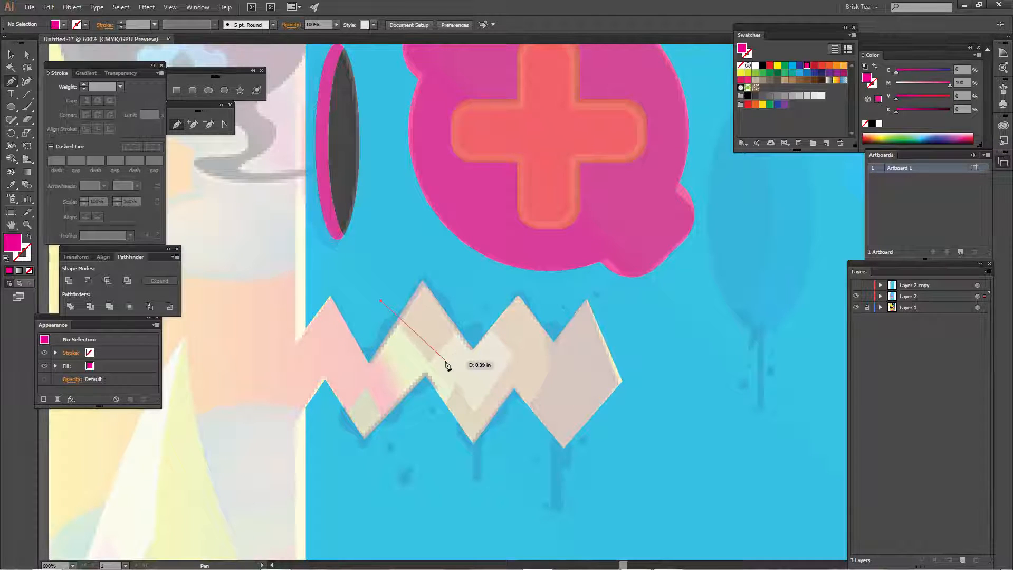
{"action": "left_click", "coordinate": [430, 361]}
{"action": "left_click", "coordinate": [468, 309]}
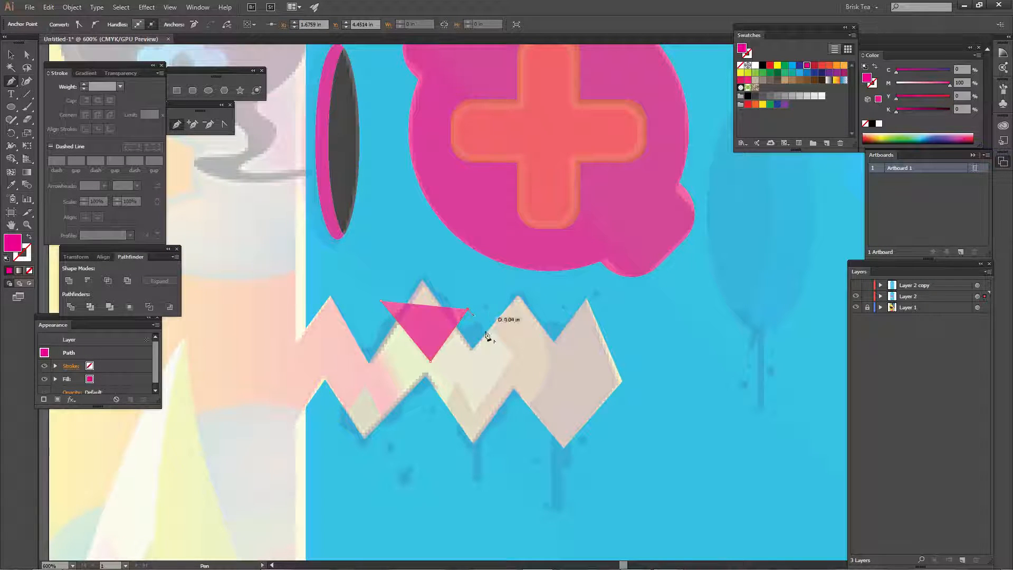
{"action": "left_click", "coordinate": [513, 353]}
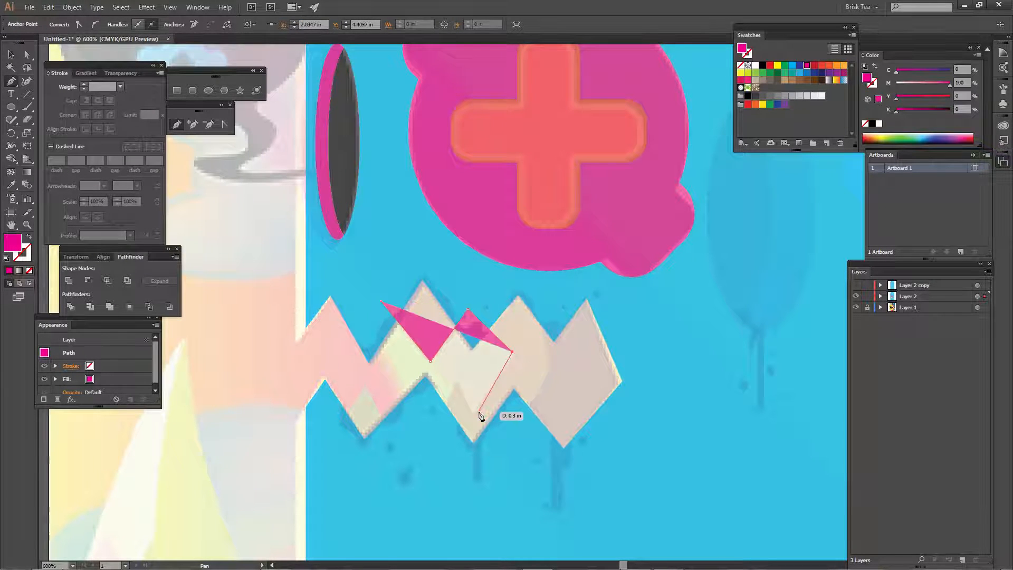
{"action": "left_click", "coordinate": [478, 411]}
{"action": "left_click", "coordinate": [456, 381]}
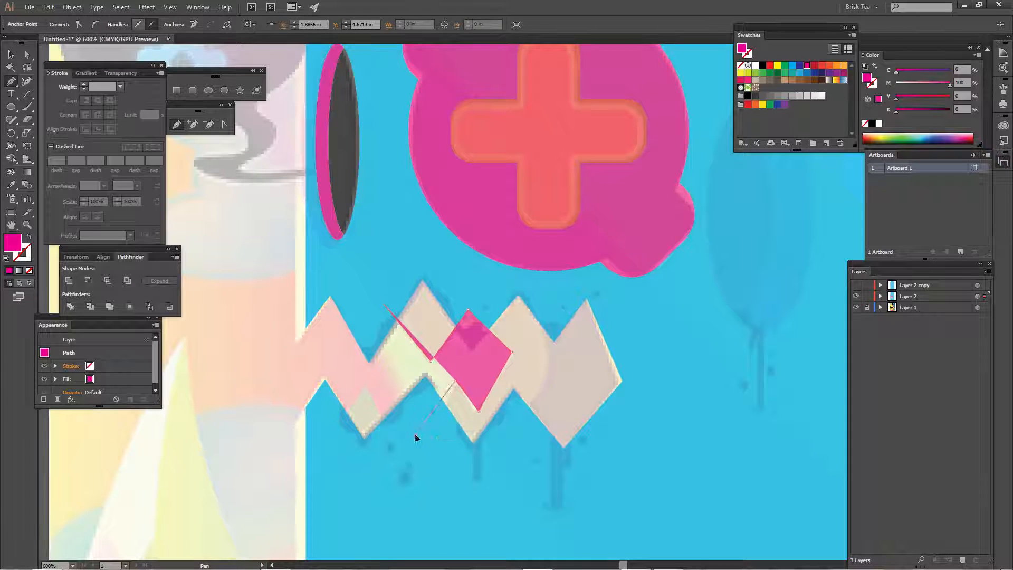
{"action": "left_click", "coordinate": [415, 435]}
- Run the shading outline loosely below, around and above the right part of the mouth, and close the path
{"action": "left_click", "coordinate": [688, 459]}
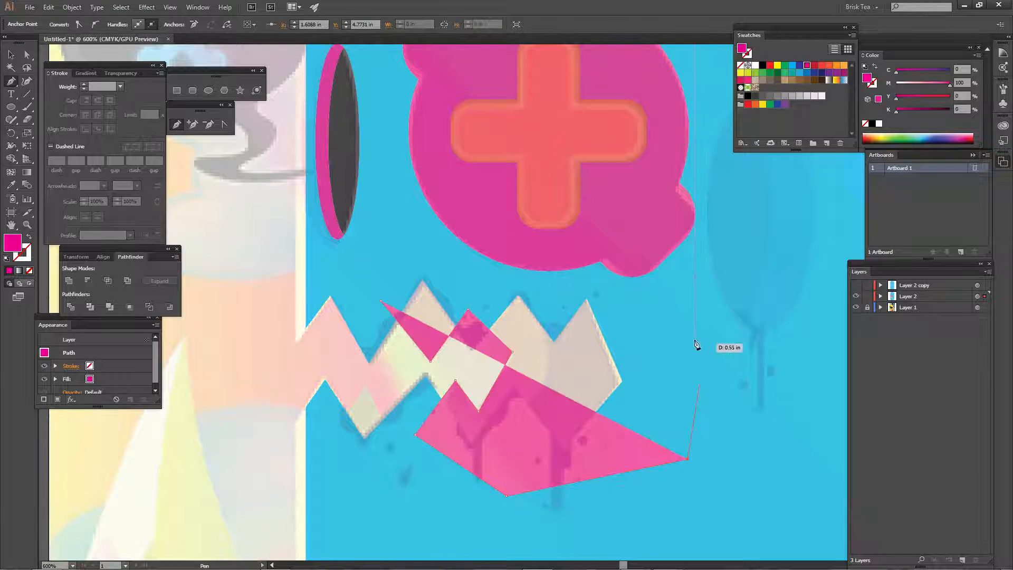
{"action": "left_click", "coordinate": [695, 333]}
{"action": "left_click", "coordinate": [661, 288]}
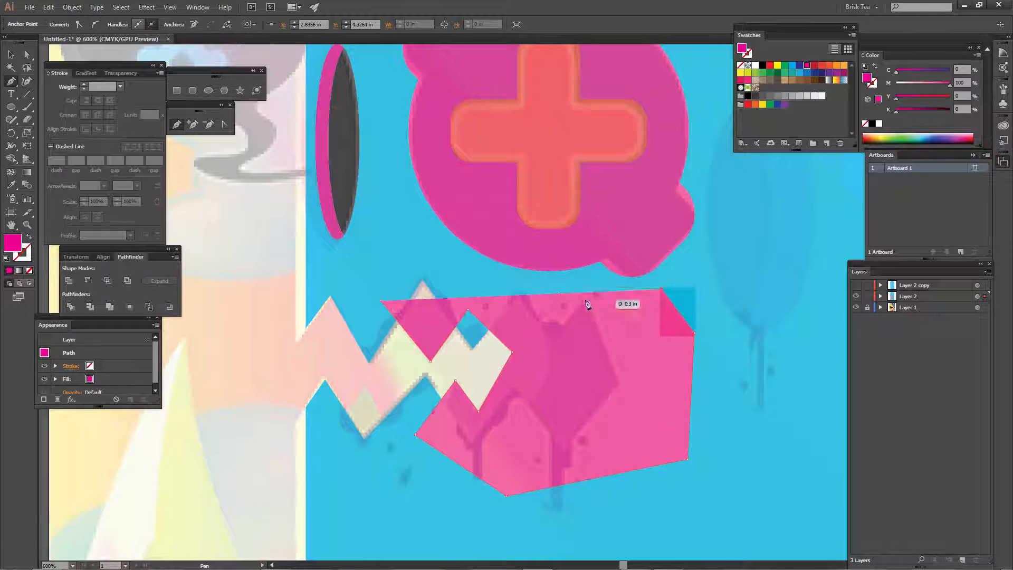
{"action": "left_click", "coordinate": [417, 263]}
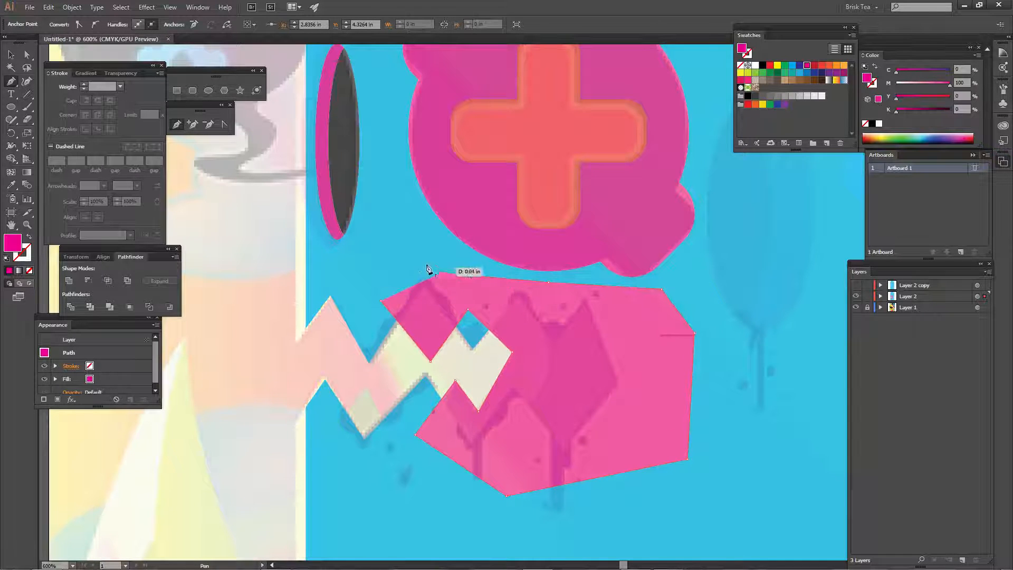
{"action": "left_click", "coordinate": [381, 301]}
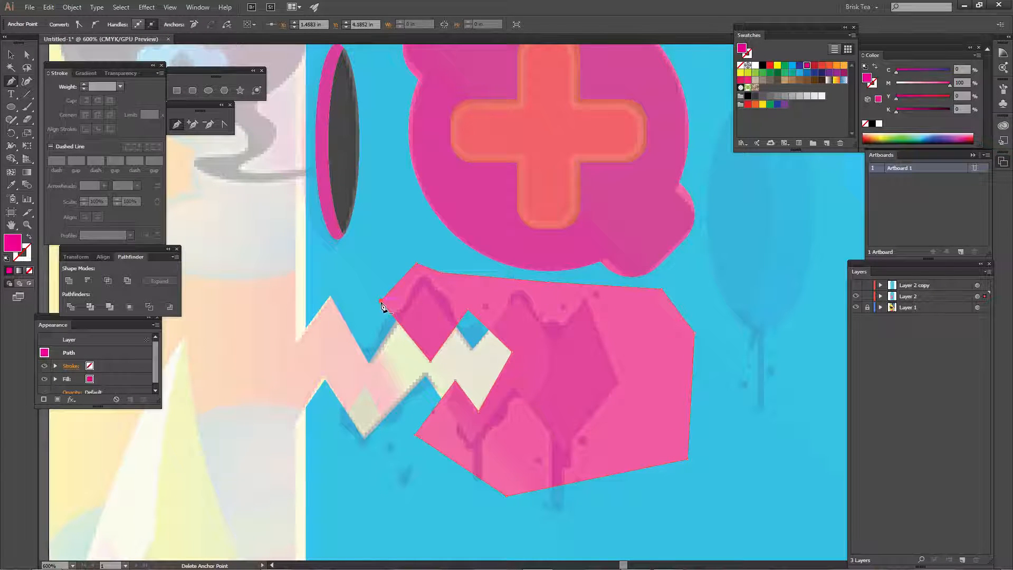
- Send the magenta shading shape to the back, behind the blue body, and deselect it
{"action": "key", "text": "ctrl+shift+["}
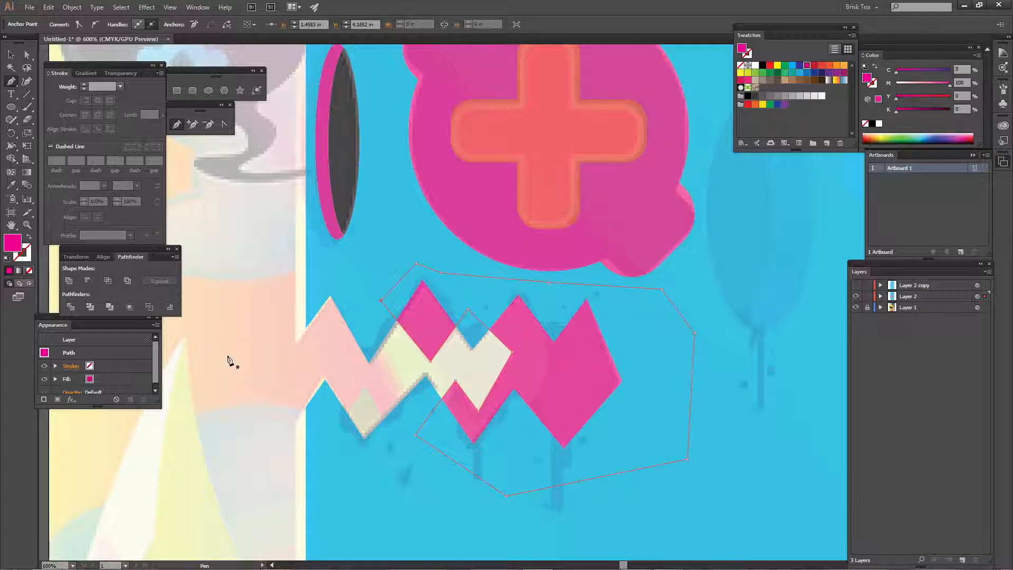
{"action": "key", "text": "v"}
{"action": "left_click", "coordinate": [257, 366]}
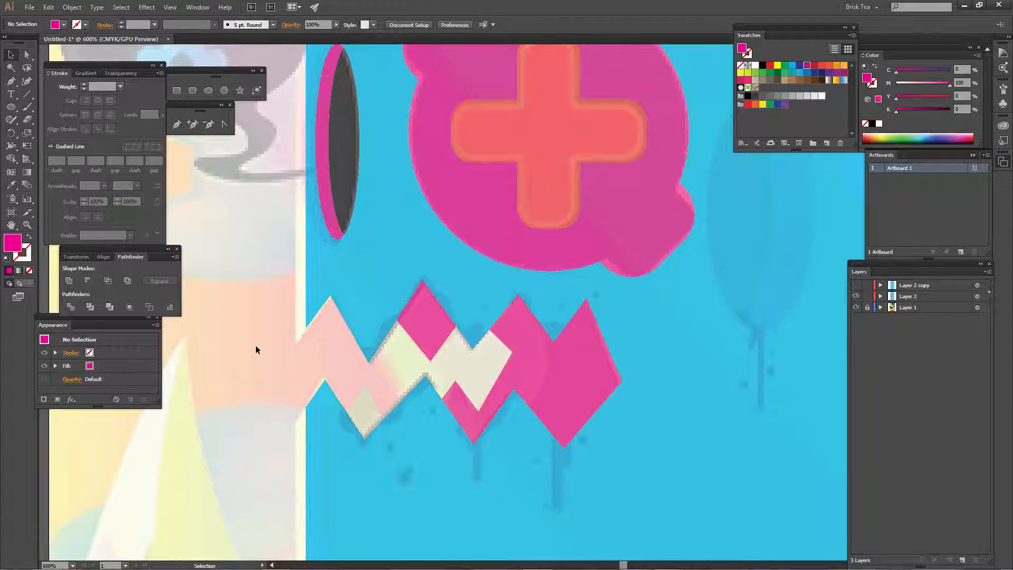
- Try to trim the magenta shading to the mouth opening by subtracting the blue body with Minus Front
{"action": "left_click", "coordinate": [351, 272]}
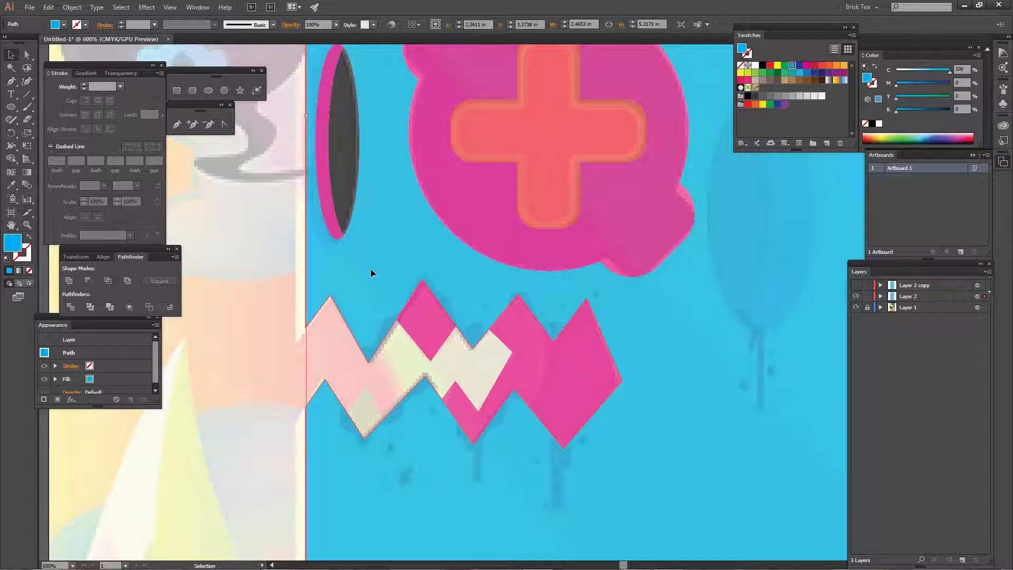
{"action": "left_click", "coordinate": [439, 337], "text": "shift"}
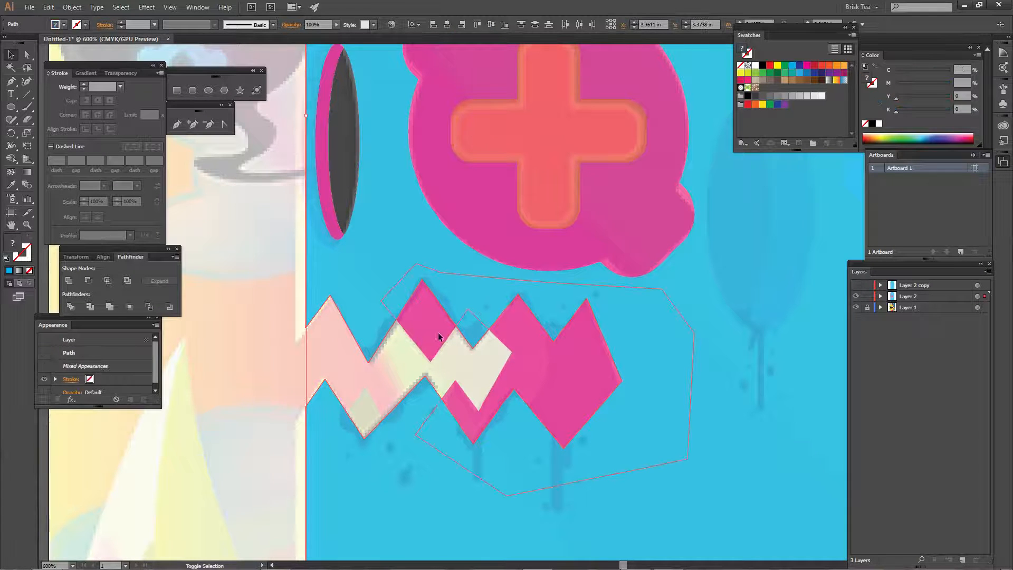
{"action": "left_click", "coordinate": [89, 281]}
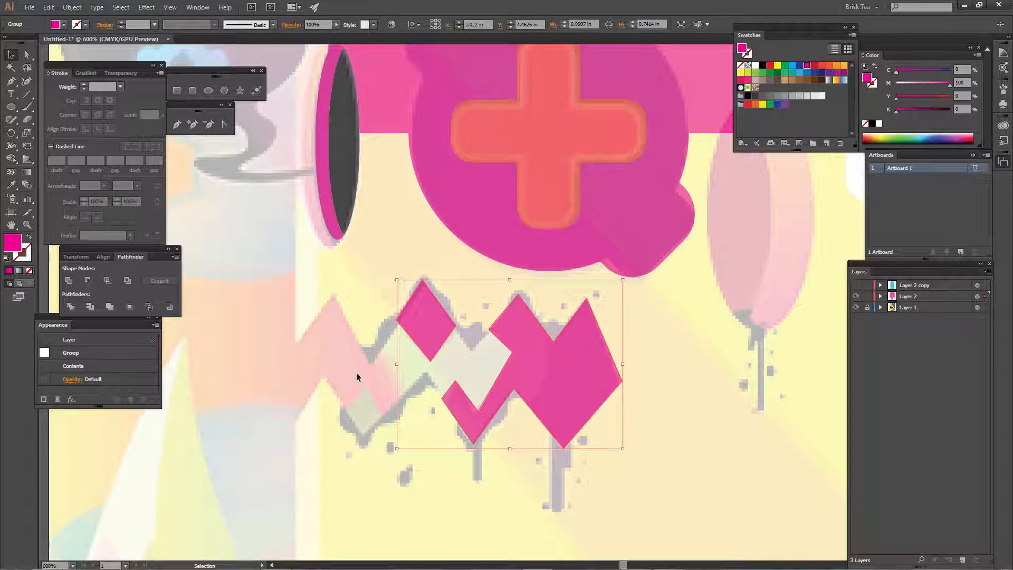
{"action": "key", "text": "a"}
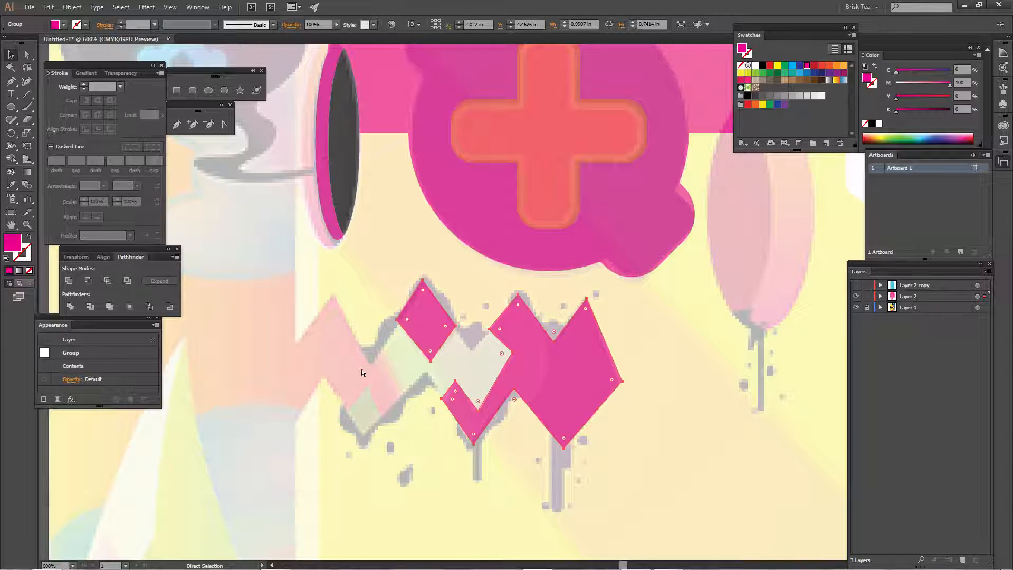
{"action": "key", "text": "ctrl+z"}
{"action": "key", "text": "v"}
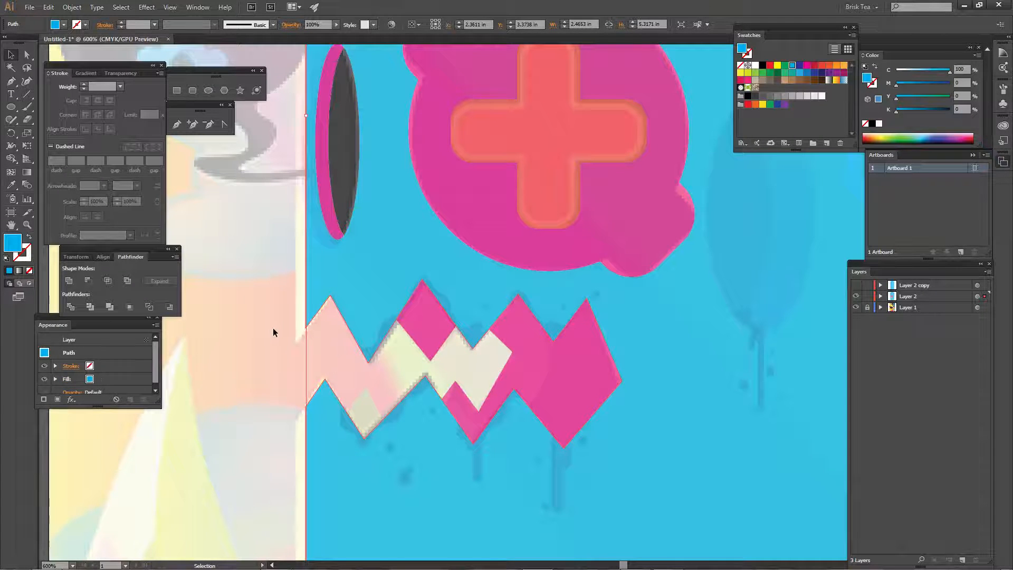
{"action": "left_click", "coordinate": [271, 331]}
- Draw a magenta ellipse about 0.44 by 1.07 in over the faded oval on the body's right side
{"action": "key", "text": "ctrl+minus"}
{"action": "key", "text": "ctrl+minus"}
{"action": "key", "text": "ctrl+minus"}
{"action": "key", "text": "ctrl+minus"}
{"action": "key", "text": "ctrl+minus"}
{"action": "key", "text": "ctrl+equal"}
{"action": "key", "text": "ctrl+equal"}
{"action": "key", "text": "ctrl+equal"}
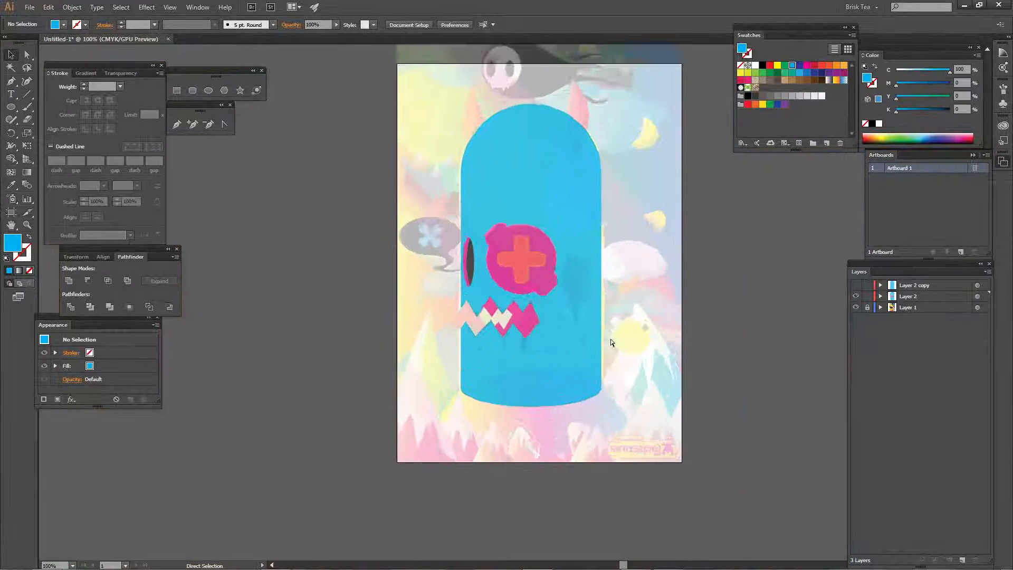
{"action": "left_click_drag", "start_coordinate": [615, 431], "coordinate": [559, 380]}
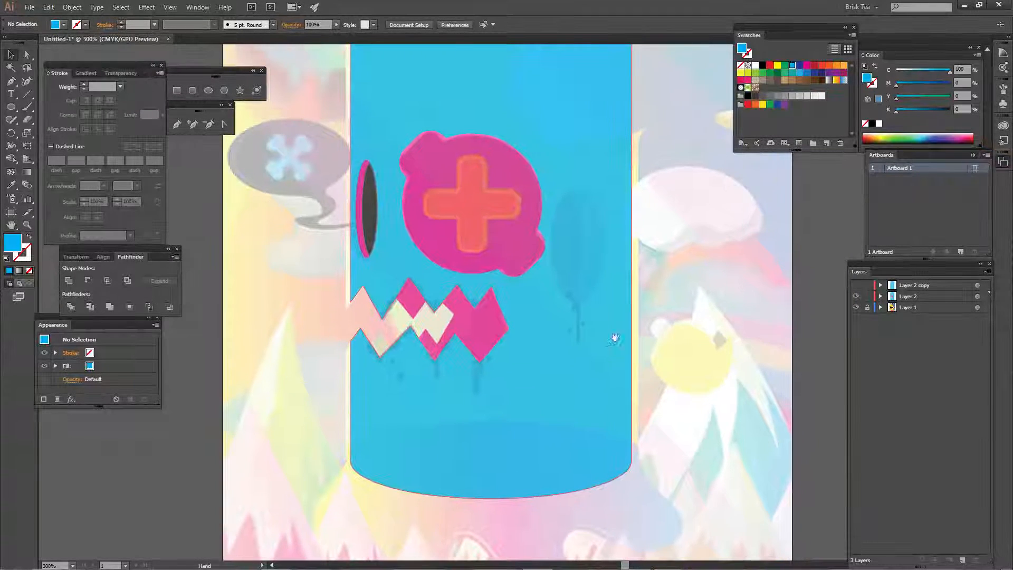
{"action": "left_click_drag", "start_coordinate": [613, 339], "coordinate": [565, 373]}
{"action": "key", "text": "l"}
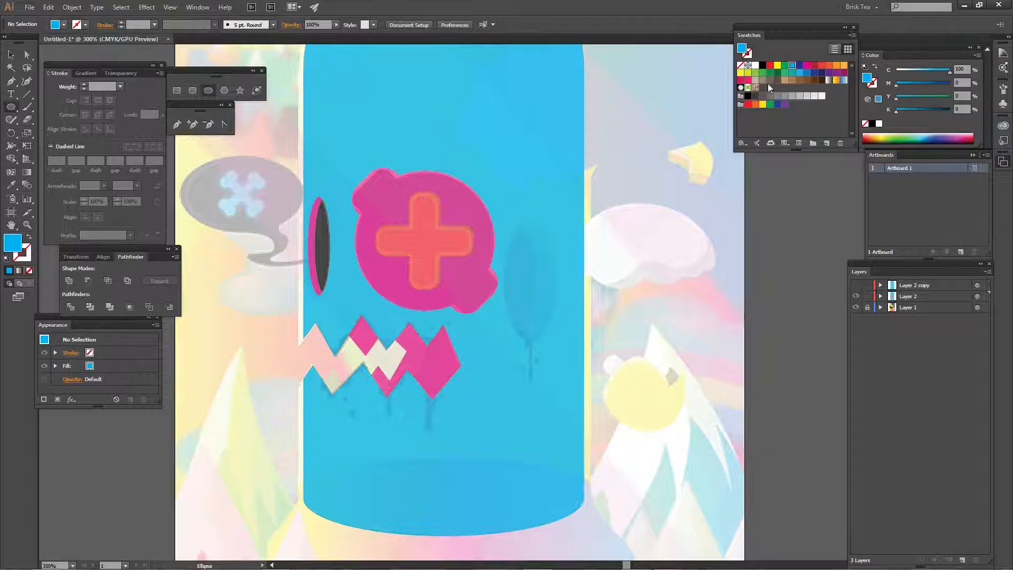
{"action": "left_click", "coordinate": [807, 65]}
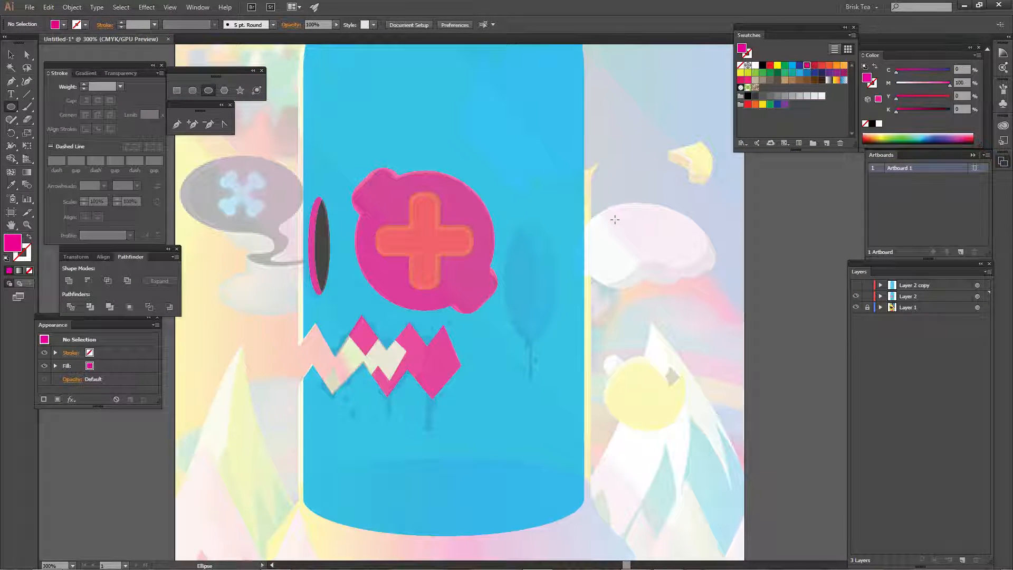
{"action": "left_click_drag", "start_coordinate": [508, 219], "coordinate": [558, 341]}
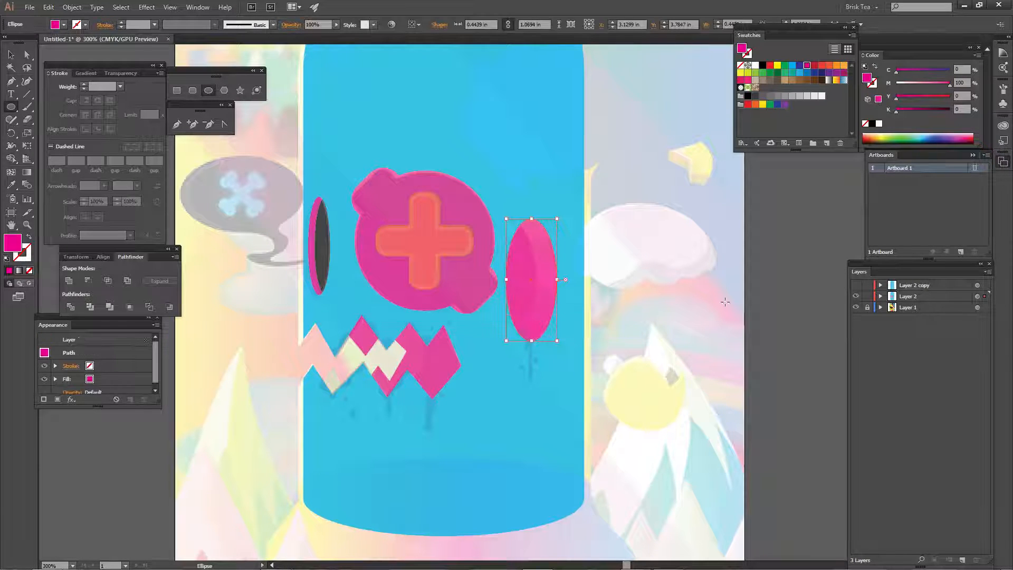
{"action": "key", "text": "v"}
{"action": "left_click", "coordinate": [706, 317]}
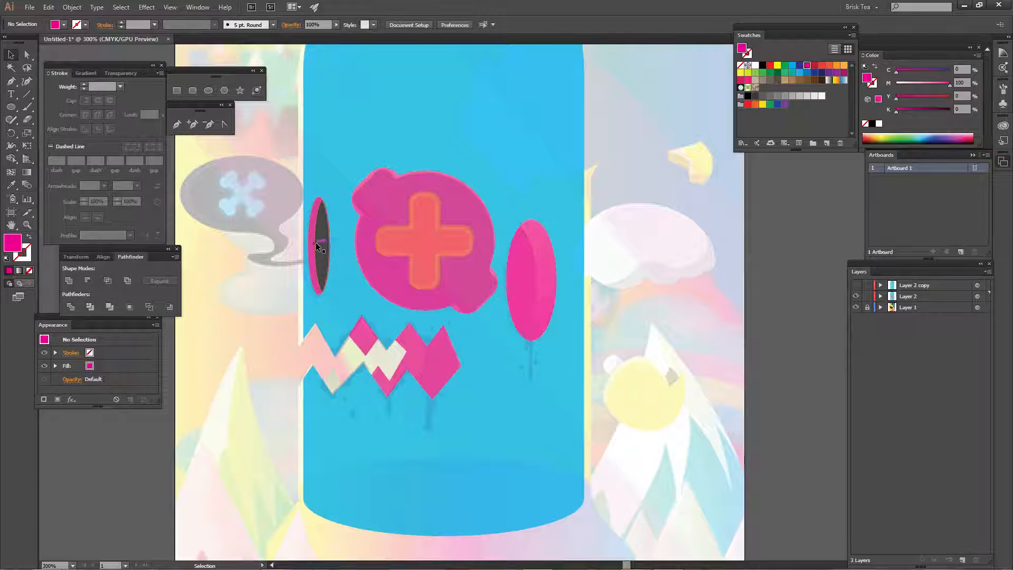
- Duplicate the ellipse about 0.17 in to the left and remove the copy's overhang outside the original with the Shape Builder tool
{"action": "key", "text": "ctrl+plus"}
{"action": "key", "text": "ctrl+plus"}
{"action": "key", "text": "ctrl+plus"}
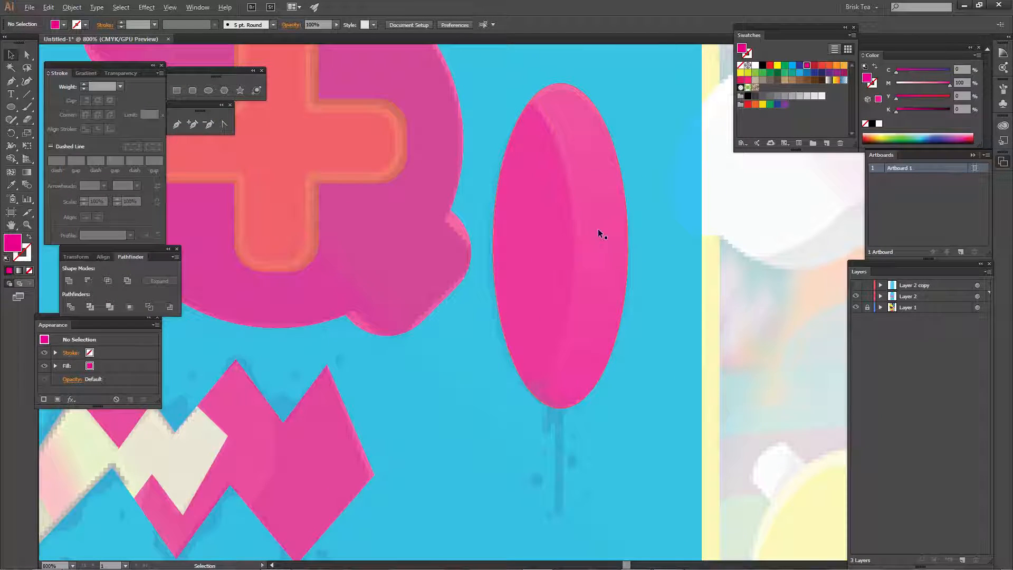
{"action": "left_click_drag", "start_coordinate": [598, 232], "coordinate": [546, 233]}
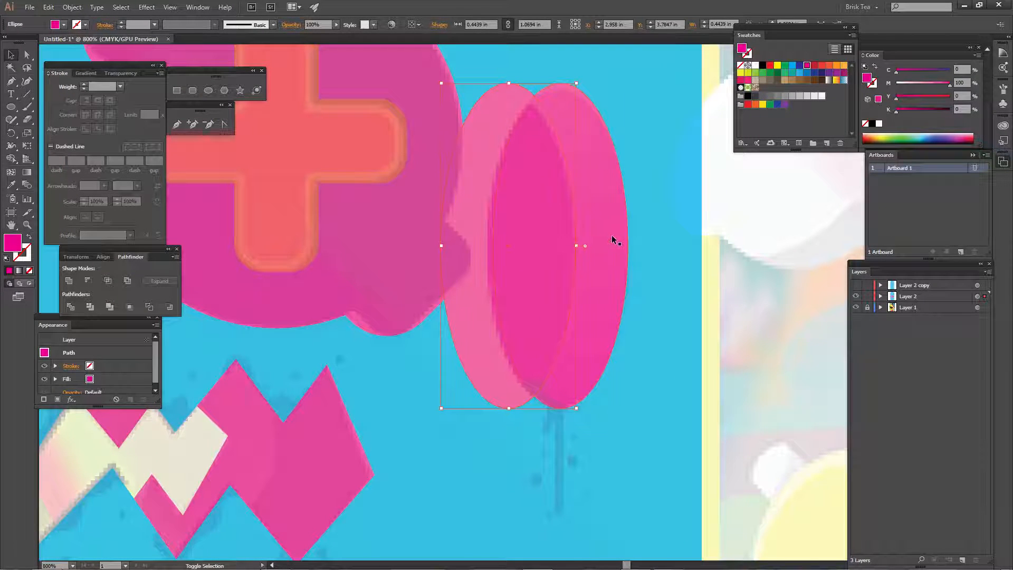
{"action": "key", "text": "shift+m"}
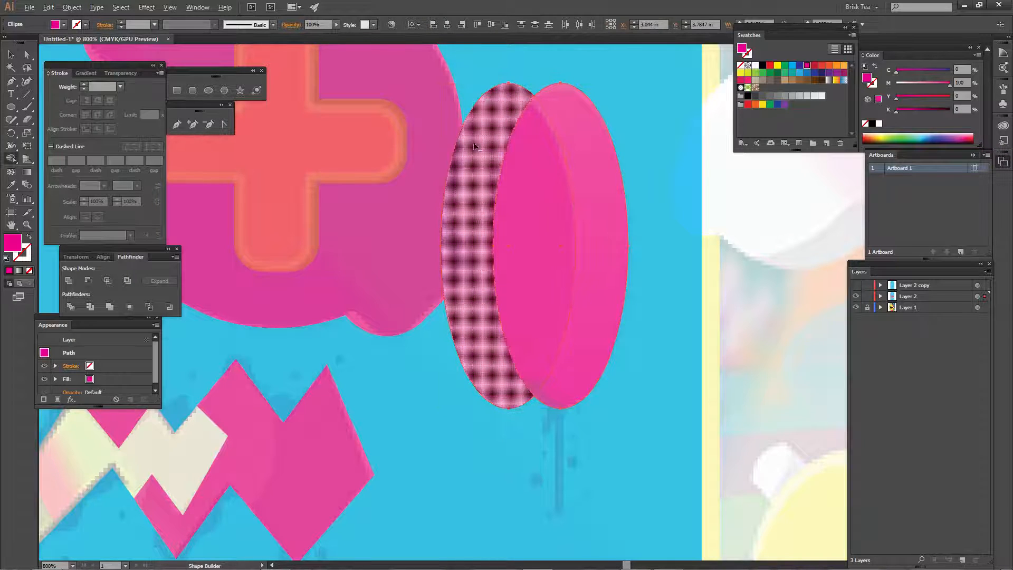
{"action": "left_click", "coordinate": [482, 236], "text": "alt"}
{"action": "left_click", "coordinate": [784, 280], "text": "ctrl"}
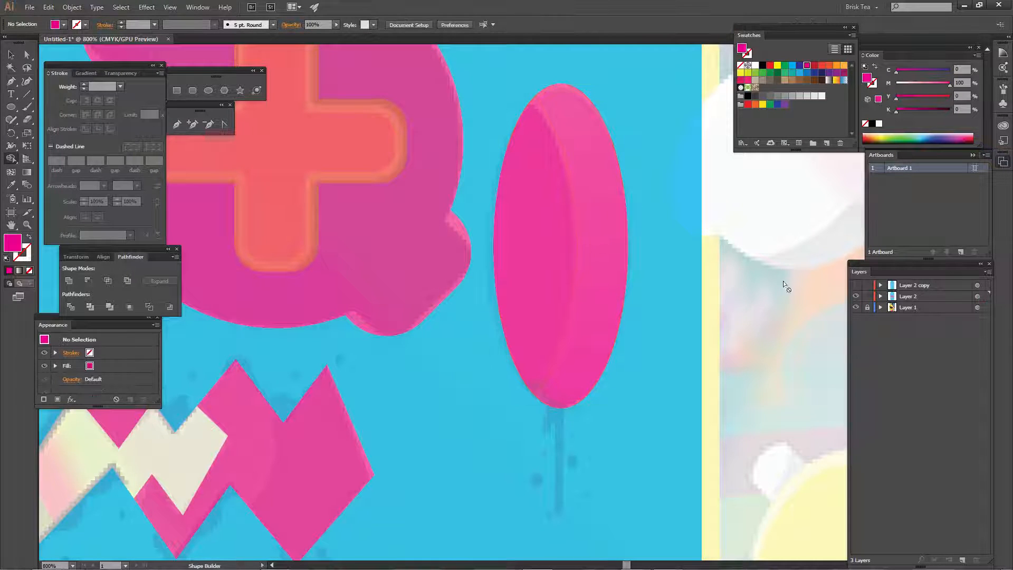
- Fill the overlapping inner part of the right oval with black and deselect it
{"action": "key", "text": "v"}
{"action": "left_click", "coordinate": [553, 239]}
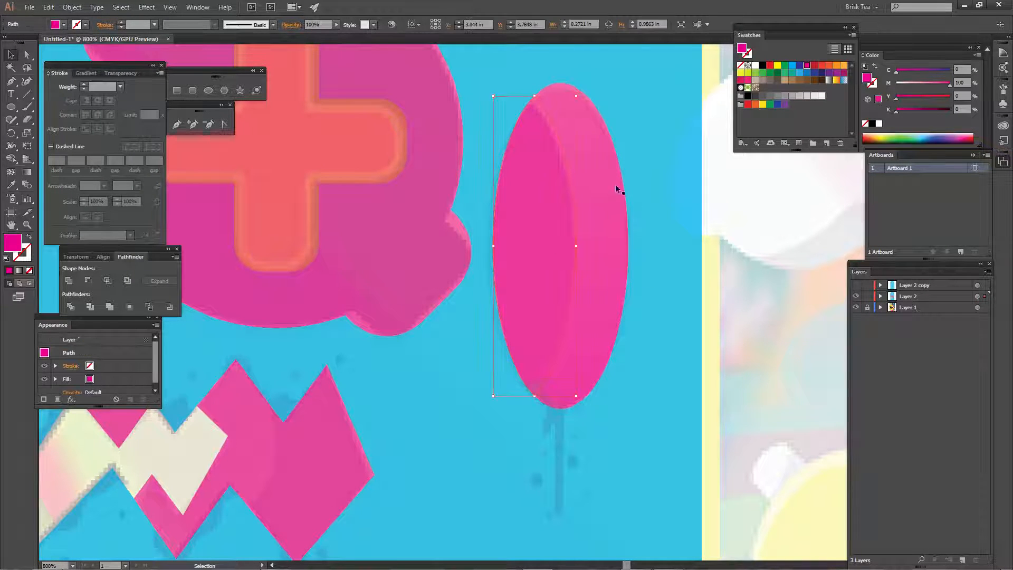
{"action": "left_click", "coordinate": [763, 65]}
{"action": "left_click", "coordinate": [752, 290]}
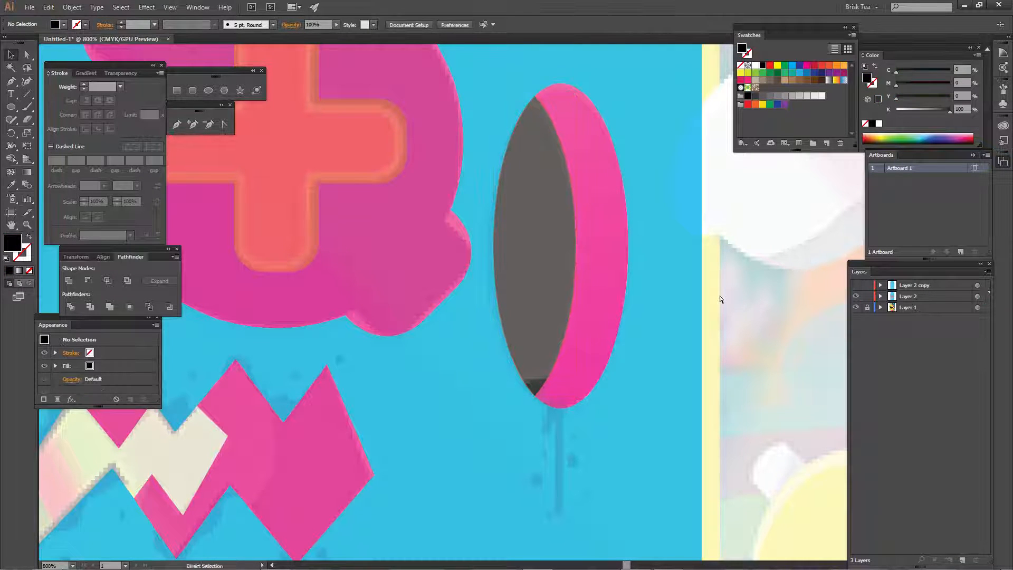
- Start the right horn's path with a curved base inside the body's upper right, ending in a corner anchor
{"action": "key", "text": "ctrl+minus"}
{"action": "key", "text": "ctrl+minus"}
{"action": "key", "text": "ctrl+minus"}
{"action": "key", "text": "ctrl+minus"}
{"action": "key", "text": "ctrl+minus"}
{"action": "key", "text": "ctrl+minus"}
{"action": "key", "text": "ctrl+equal"}
{"action": "key", "text": "ctrl+equal"}
{"action": "key", "text": "ctrl+equal"}
{"action": "key", "text": "ctrl+equal"}
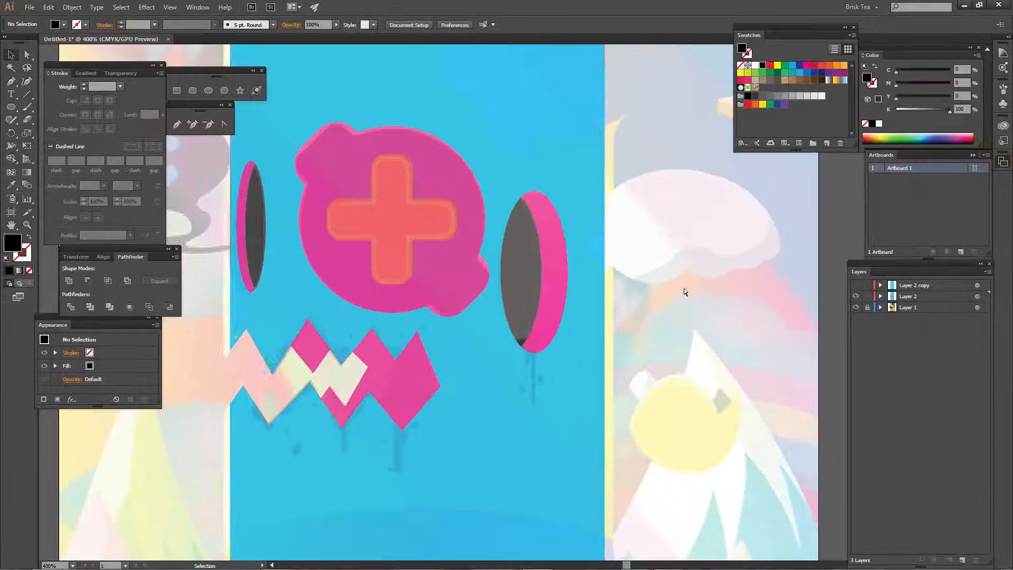
{"action": "scroll", "coordinate": [684, 288], "scroll_direction": "up", "scroll_amount": 10}
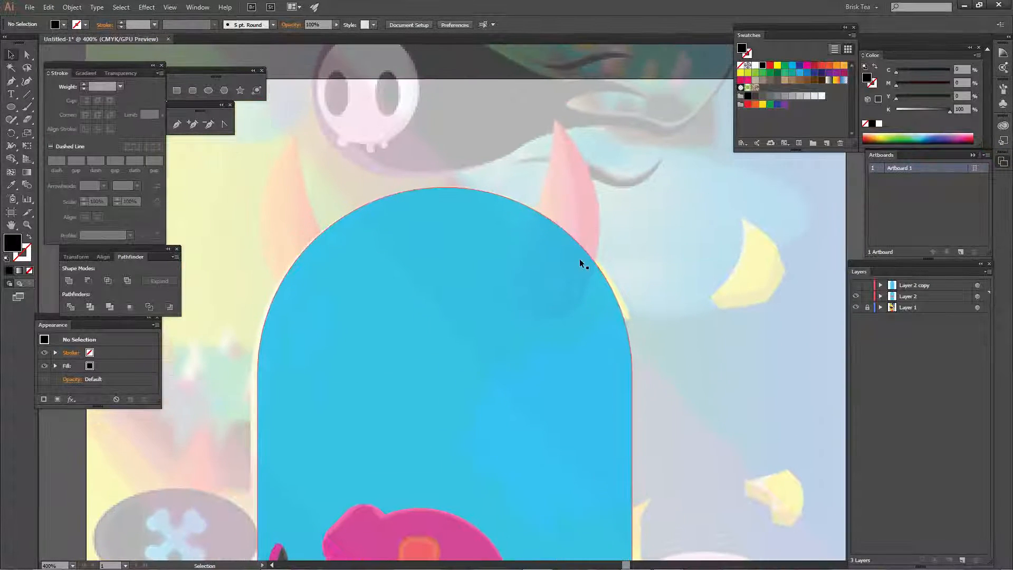
{"action": "key", "text": "ctrl+equal"}
{"action": "left_click_drag", "start_coordinate": [657, 196], "coordinate": [637, 244]}
{"action": "key", "text": "p"}
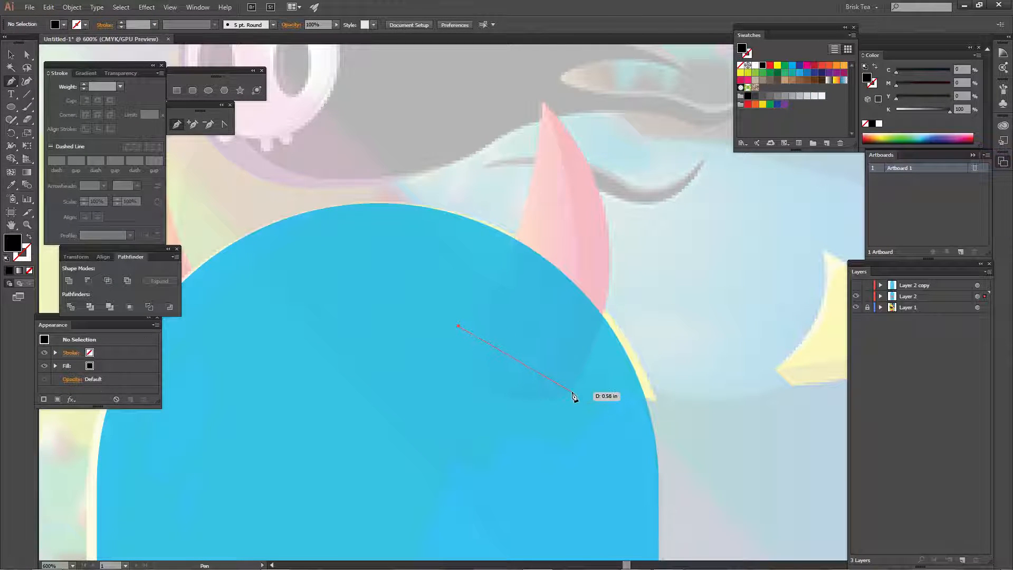
{"action": "left_click_drag", "start_coordinate": [572, 392], "coordinate": [679, 353]}
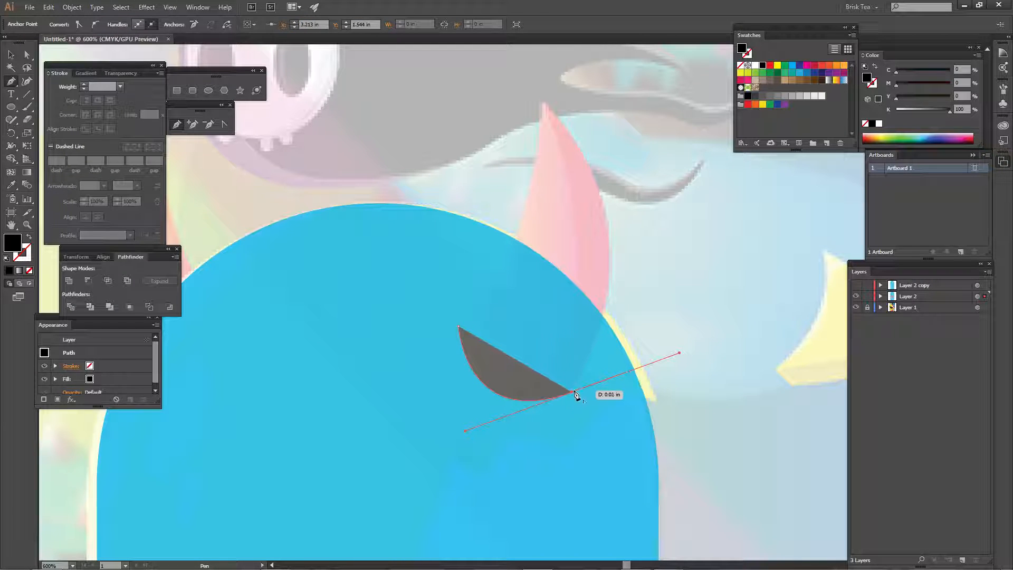
{"action": "left_click", "coordinate": [573, 393]}
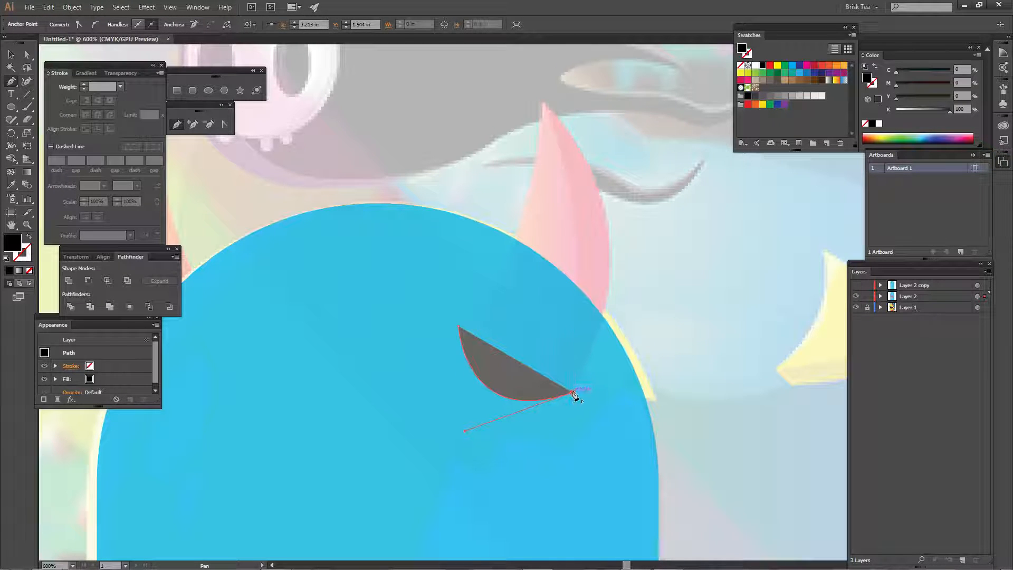
- Finish the right horn as a closed black shape about 0.67 by 1.31 in, with a sharp tip and a concave inner edge
{"action": "left_click_drag", "start_coordinate": [623, 283], "coordinate": [584, 364]}
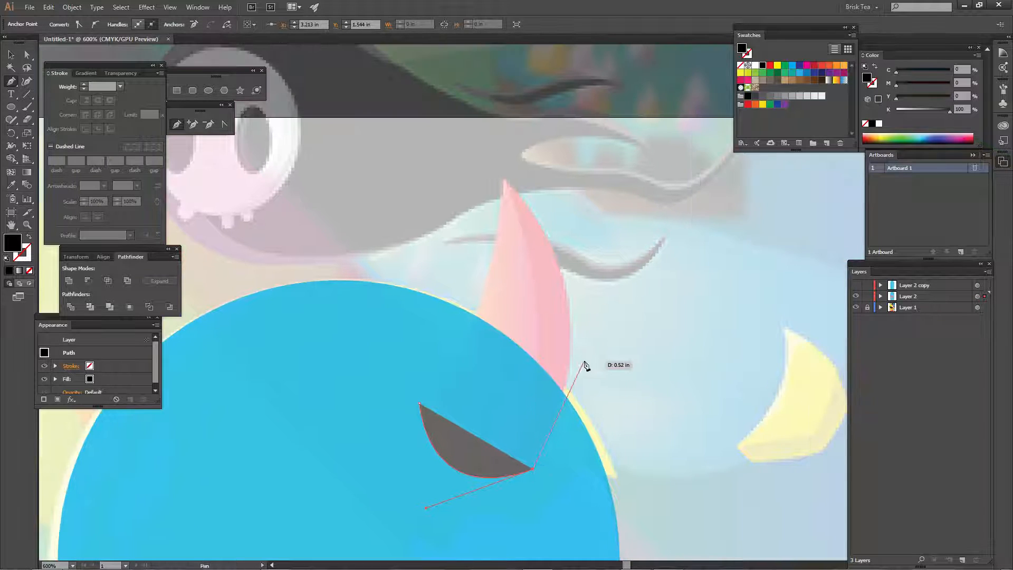
{"action": "key", "text": "ctrl+minus"}
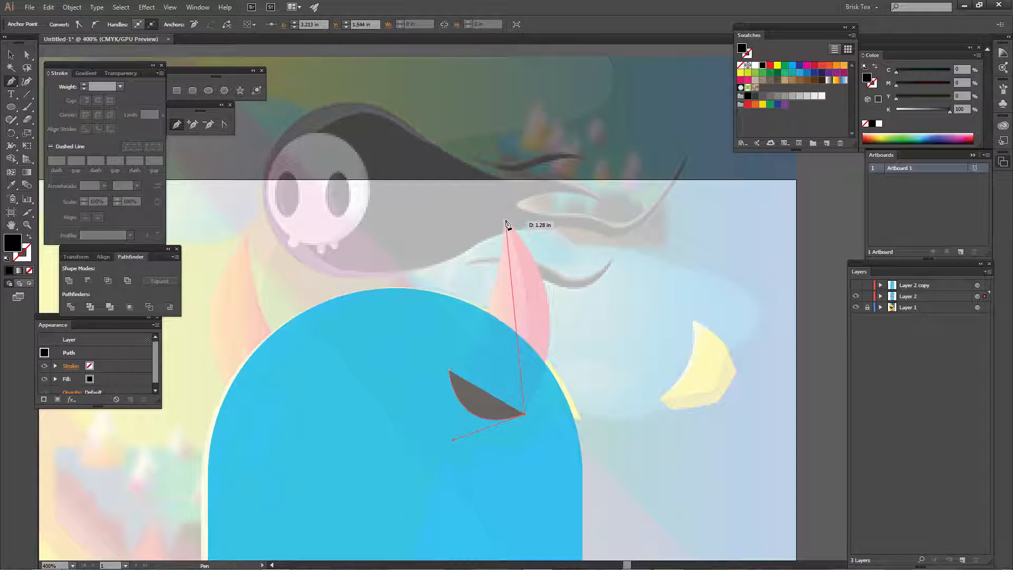
{"action": "left_click_drag", "start_coordinate": [506, 221], "coordinate": [417, 133]}
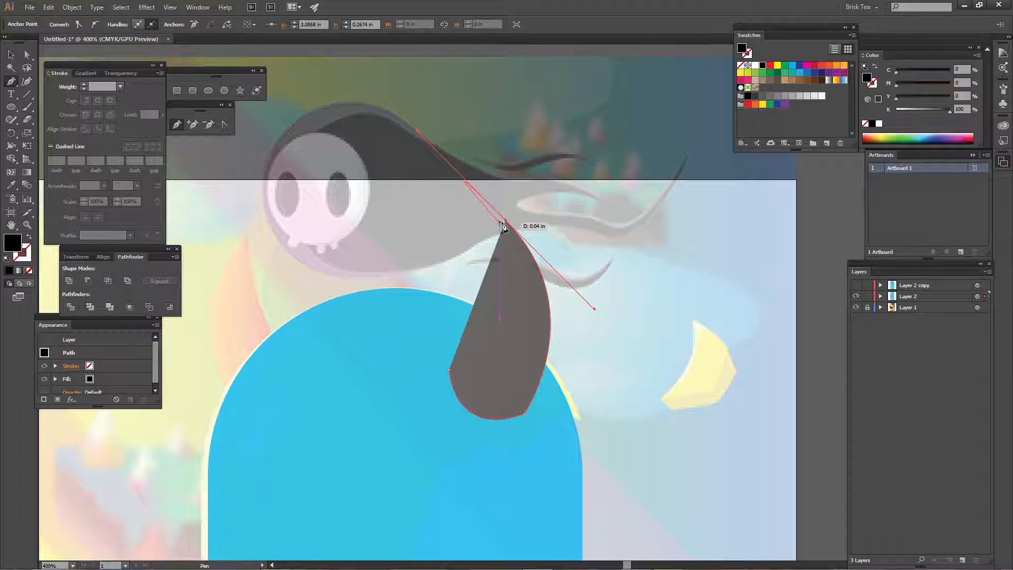
{"action": "left_click", "coordinate": [506, 220]}
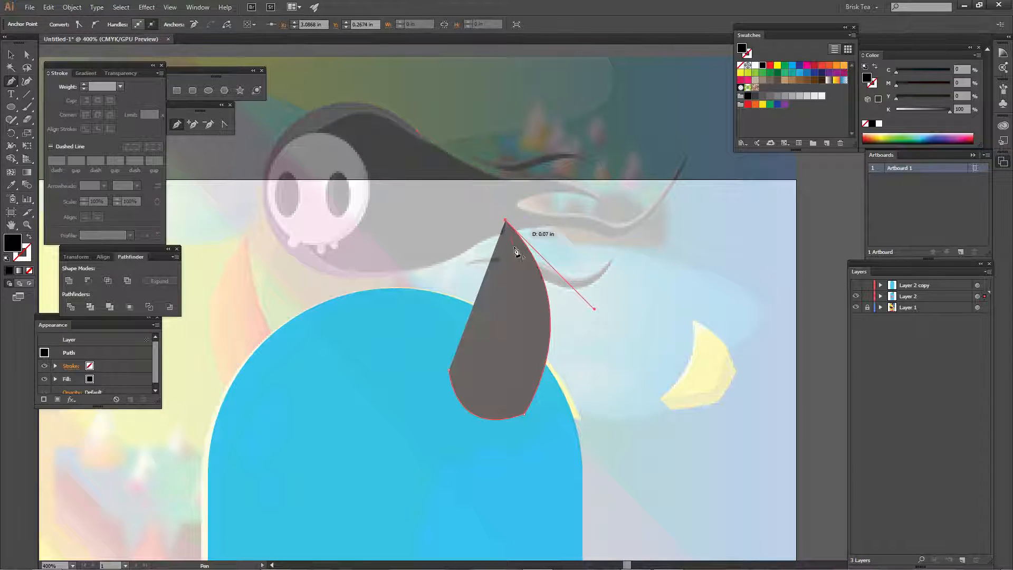
{"action": "left_click", "coordinate": [449, 370]}
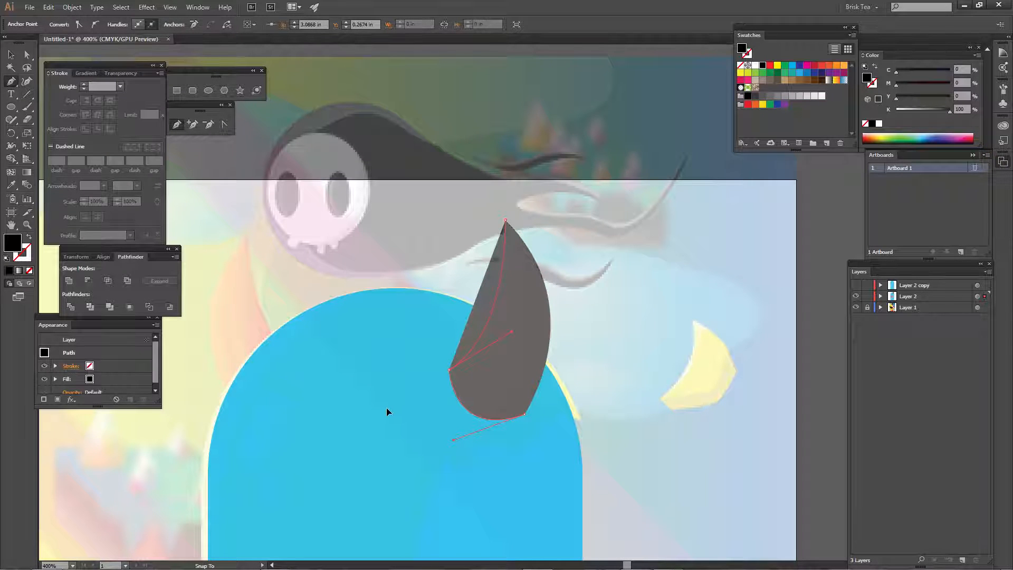
{"action": "left_click_drag", "start_coordinate": [387, 408], "coordinate": [386, 407]}
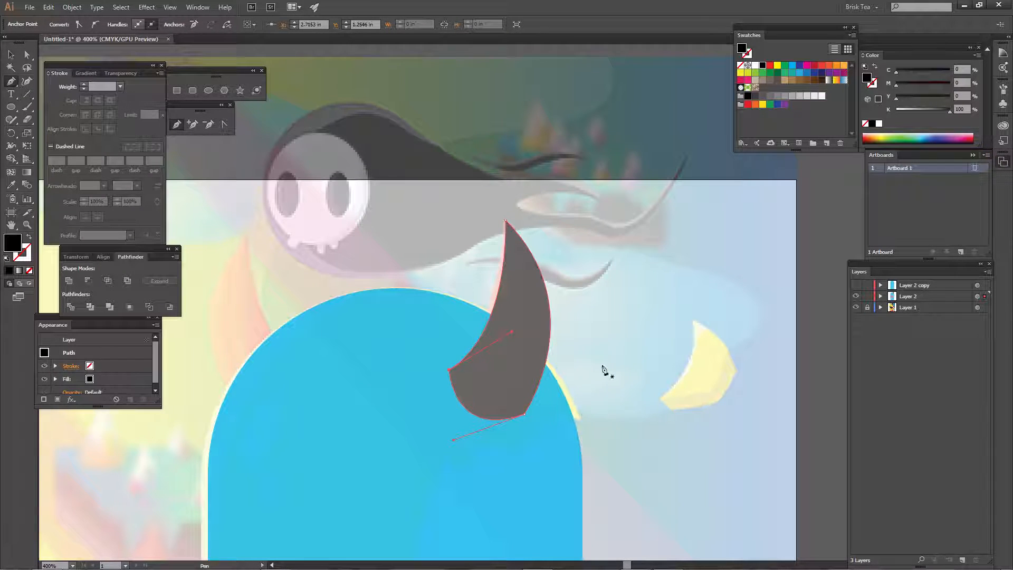
{"action": "left_click", "coordinate": [629, 353], "text": "ctrl"}
{"action": "left_click_drag", "start_coordinate": [449, 459], "coordinate": [545, 366]}
{"action": "key", "text": "v"}
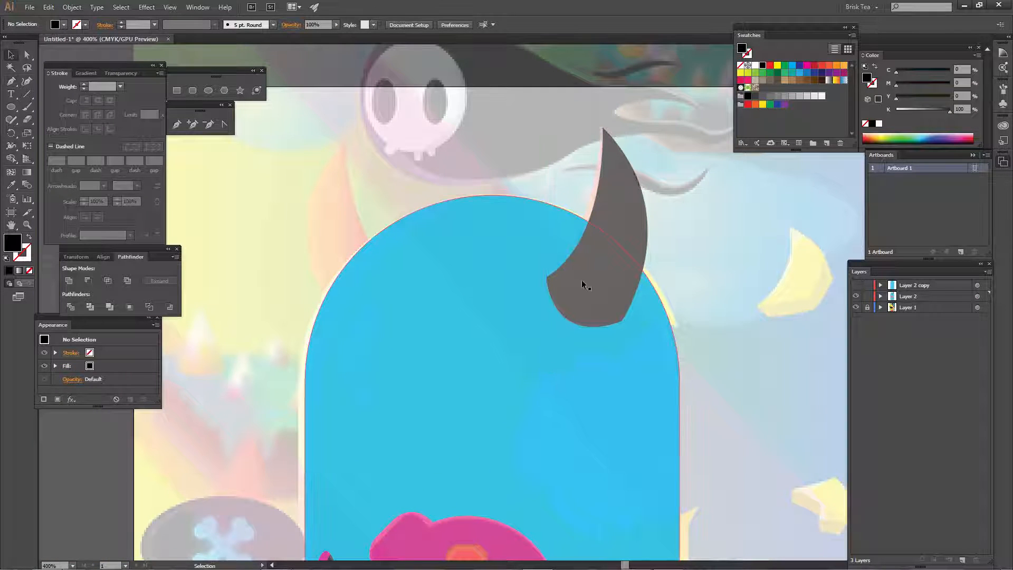
- Create a copy of the right horn reflected across the vertical axis, keeping the original in place
{"action": "left_click", "coordinate": [607, 179]}
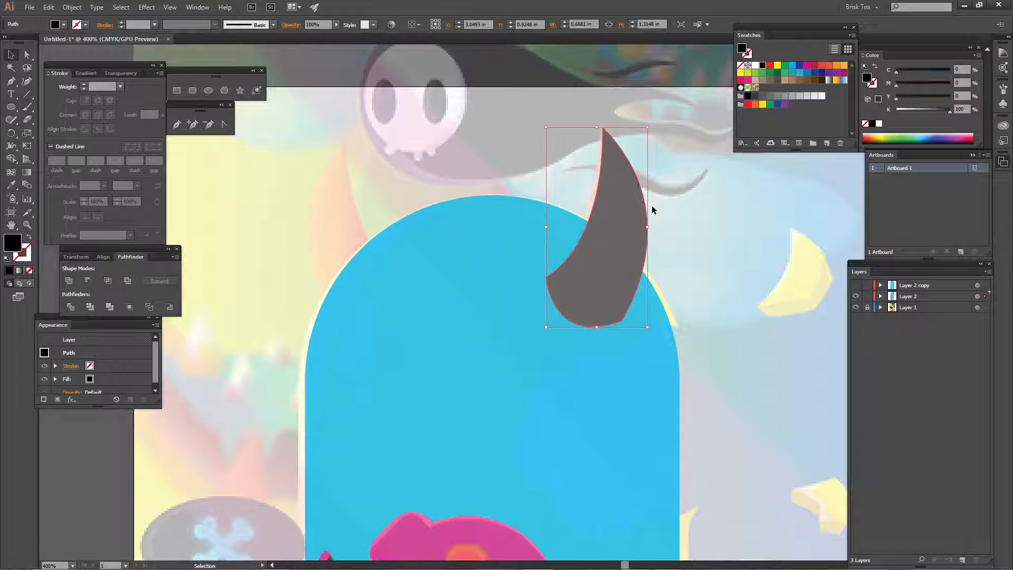
{"action": "key", "text": "a"}
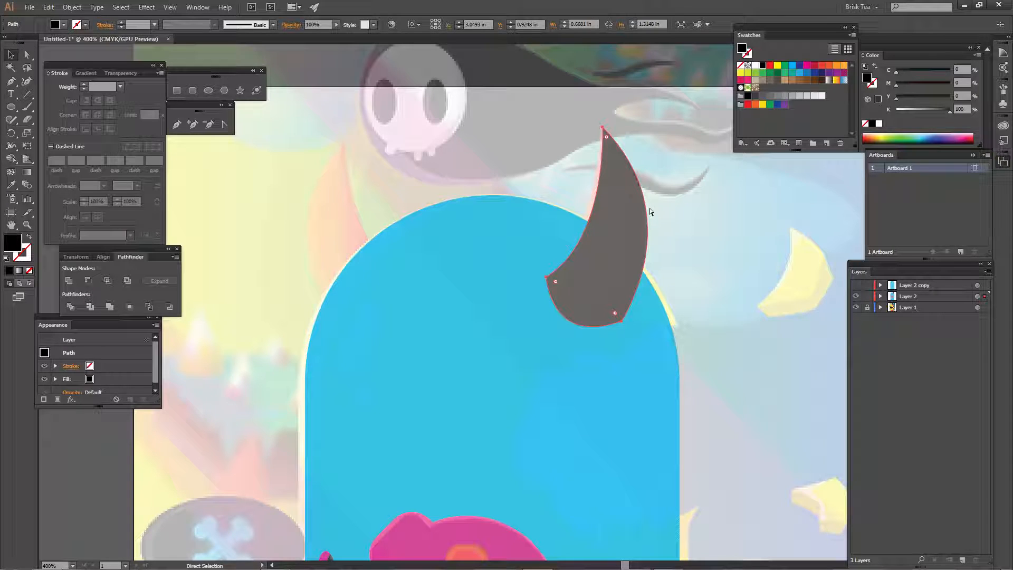
{"action": "key", "text": "v"}
{"action": "left_click", "coordinate": [77, 10]}
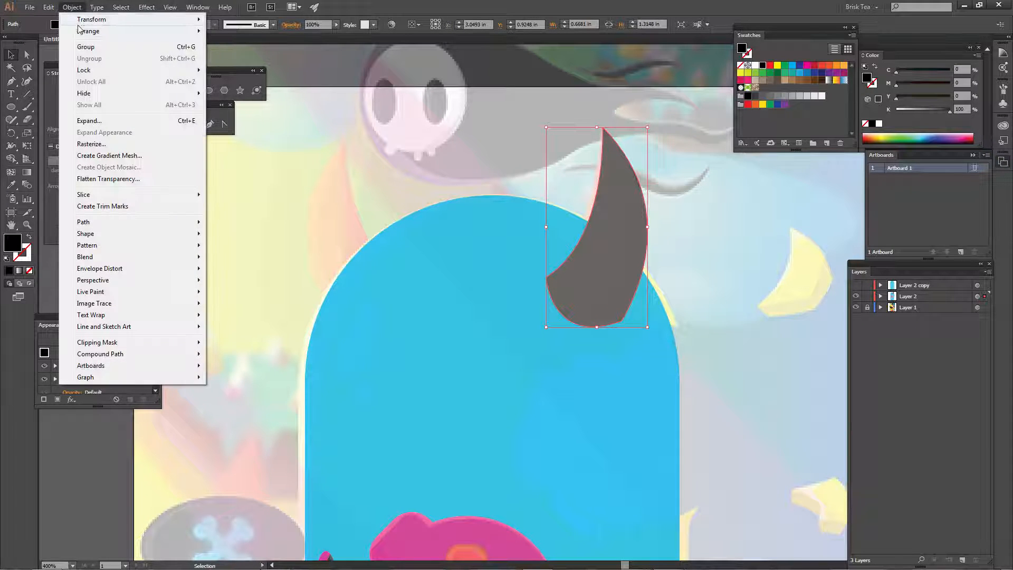
{"action": "mouse_move", "coordinate": [95, 19]}
{"action": "left_click", "coordinate": [232, 59]}
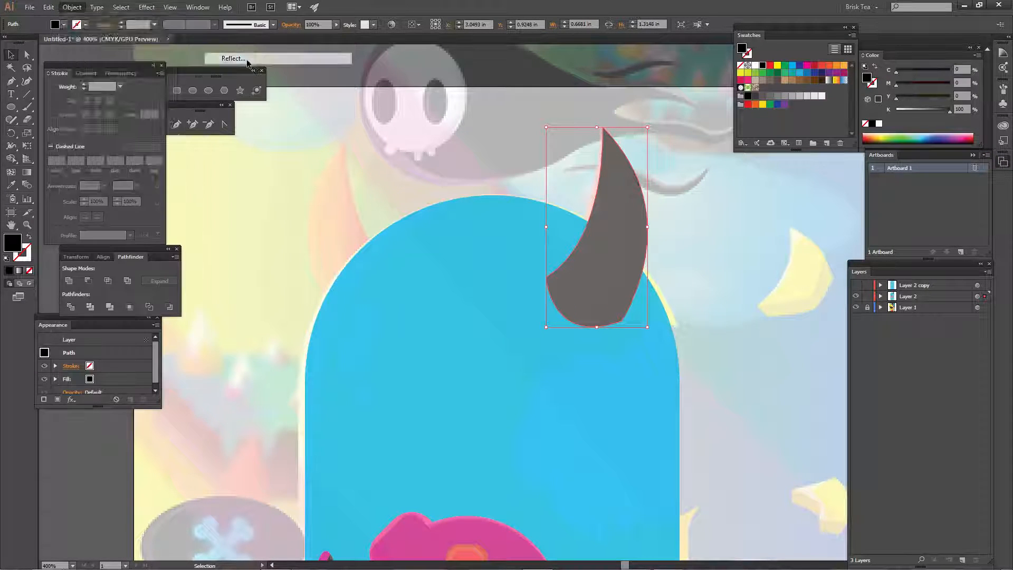
{"action": "left_click", "coordinate": [91, 167]}
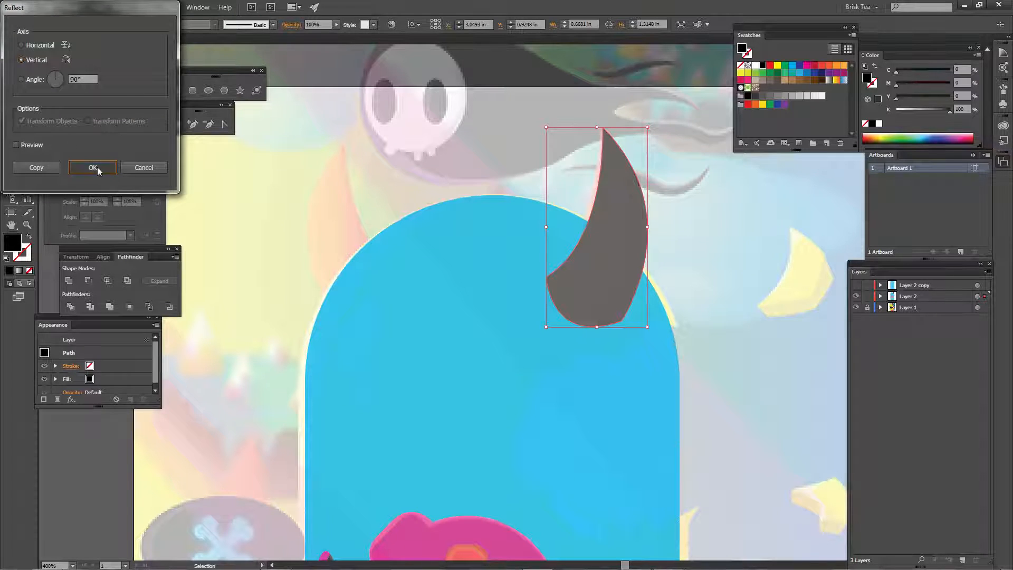
{"action": "left_click", "coordinate": [368, 159]}
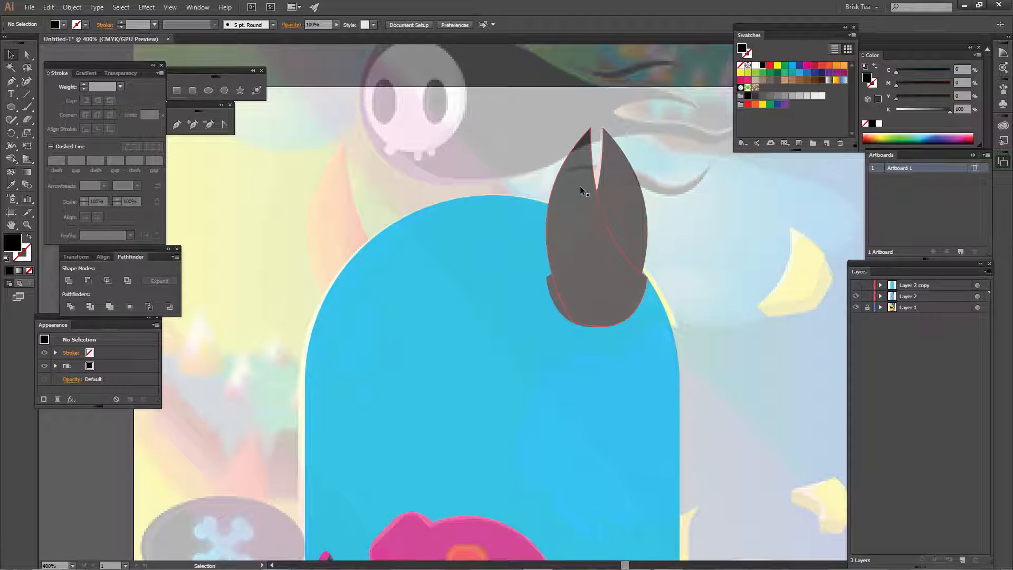
- Move the mirrored horn to the body's upper left, scale it to about 0.60 by 1.19 in, and send it behind the body
{"action": "left_click_drag", "start_coordinate": [581, 186], "coordinate": [338, 201]}
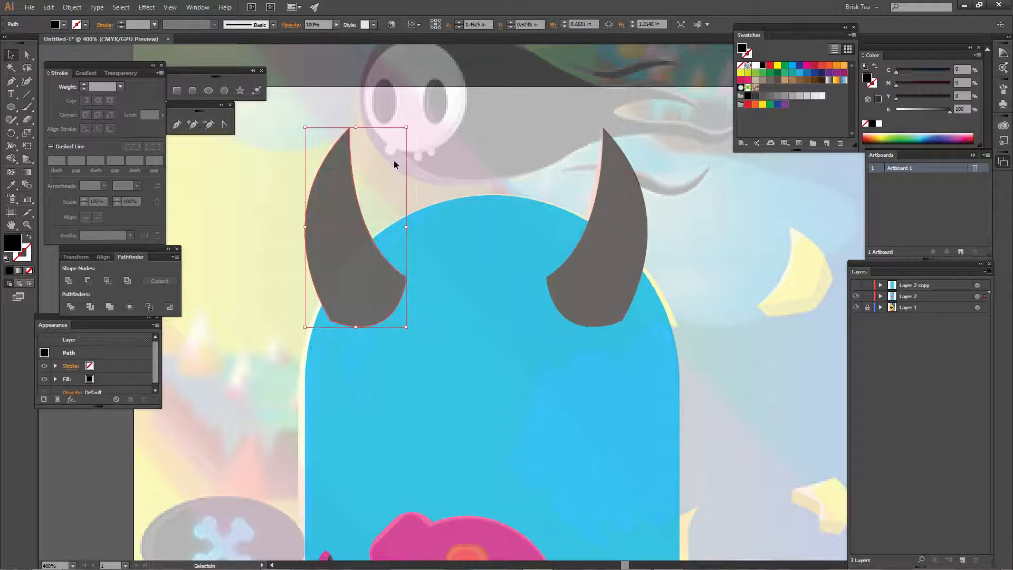
{"action": "left_click_drag", "start_coordinate": [408, 127], "coordinate": [402, 137]}
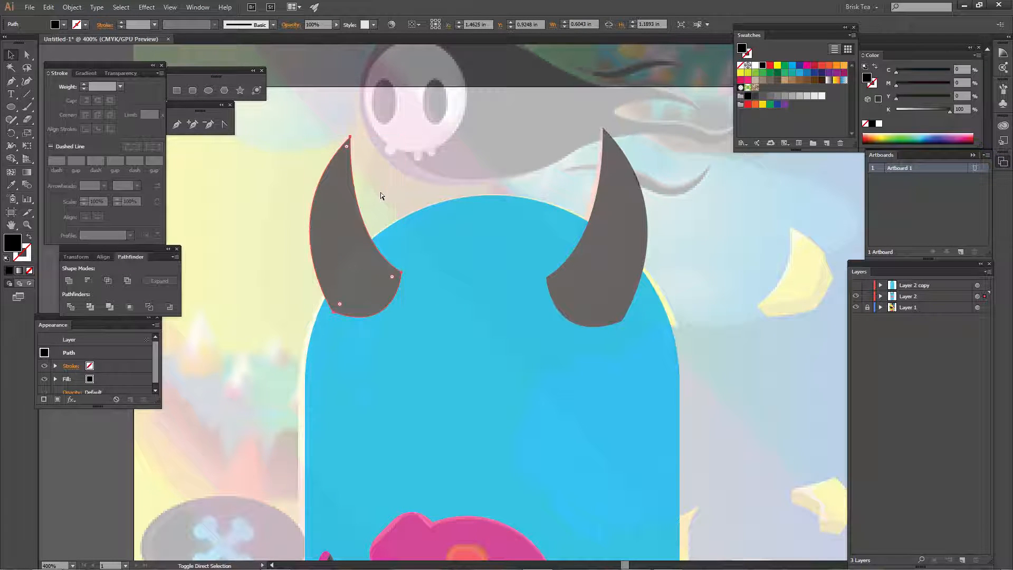
{"action": "key", "text": "ctrl+shift+bracketleft"}
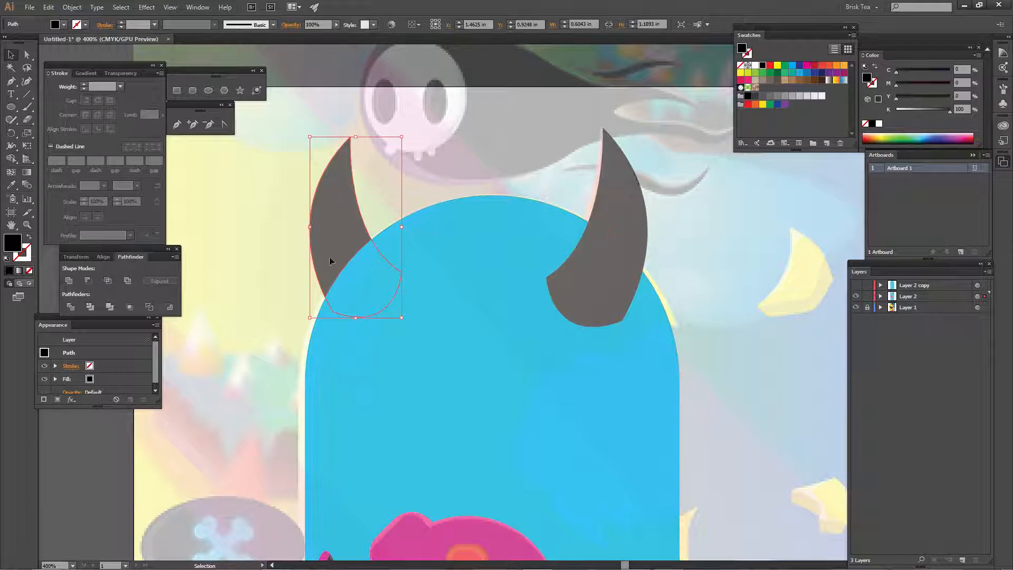
{"action": "left_click", "coordinate": [394, 220]}
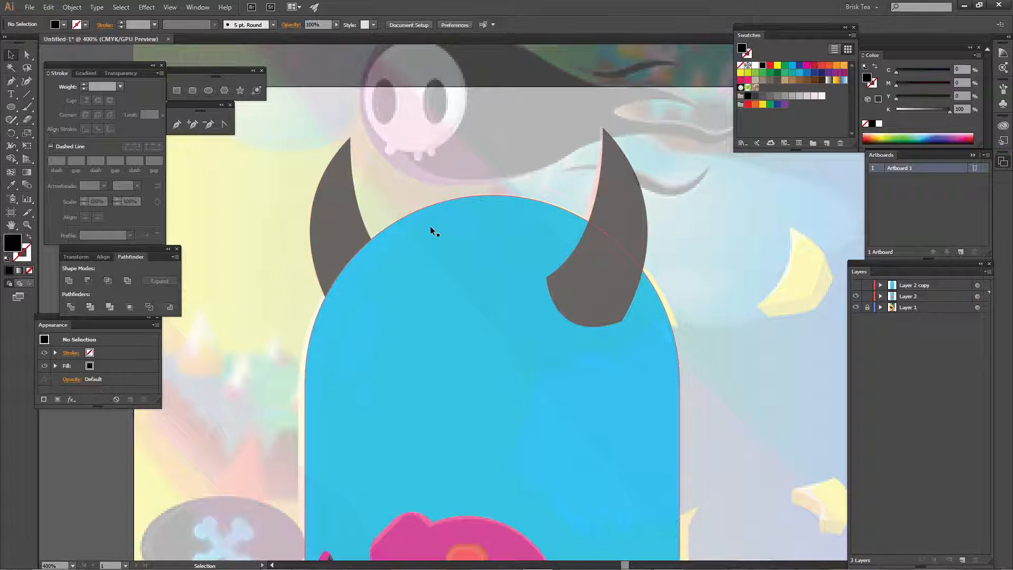
- Try to subtract the body from the left horn with Minus Front, and undo the operation
{"action": "left_click", "coordinate": [458, 217]}
{"action": "left_click", "coordinate": [435, 174]}
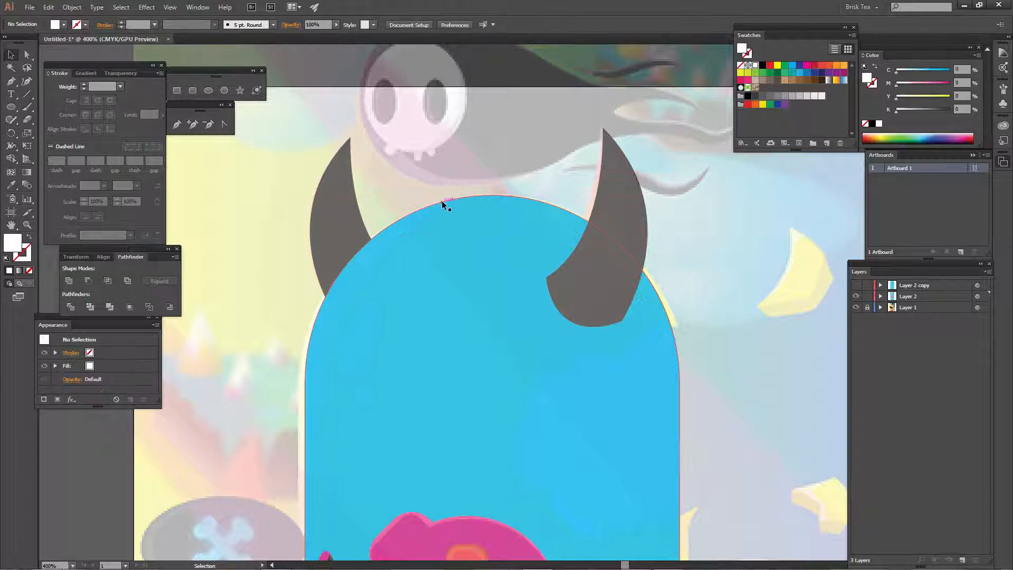
{"action": "left_click", "coordinate": [442, 201]}
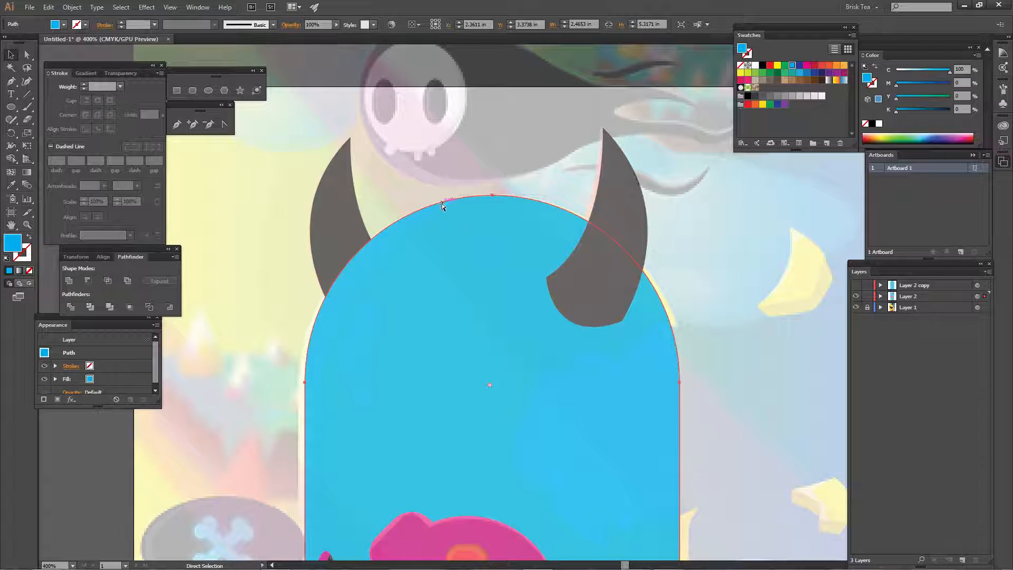
{"action": "left_click_drag", "start_coordinate": [311, 141], "coordinate": [365, 162]}
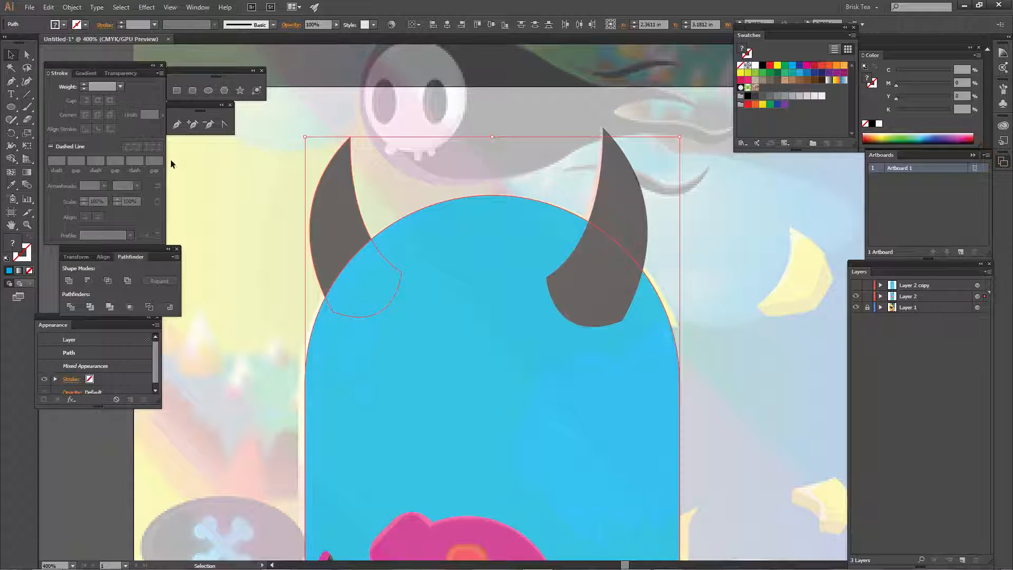
{"action": "left_click", "coordinate": [88, 280]}
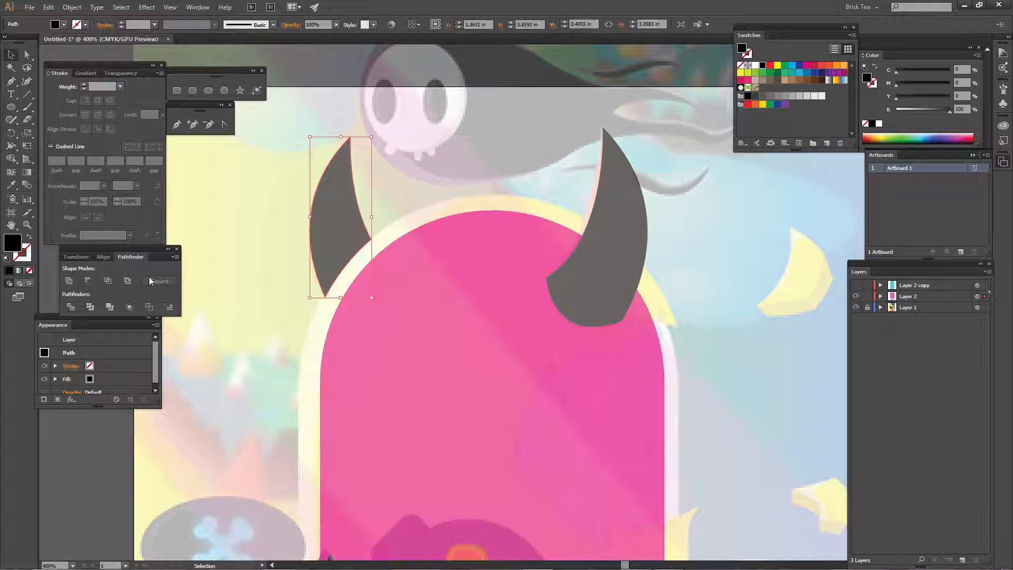
{"action": "key", "text": "ctrl+z"}
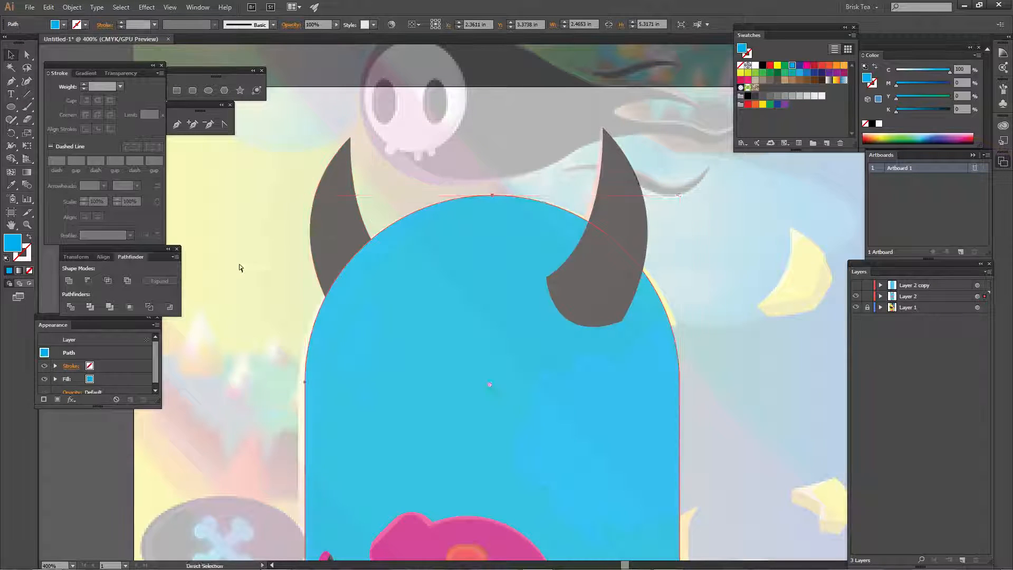
- Examine the outer and inner body shapes in Outline mode, checking the inner shape's anchors, and return to the colour preview
{"action": "key", "text": "ctrl+minus"}
{"action": "key", "text": "ctrl+minus"}
{"action": "key", "text": "ctrl+minus"}
{"action": "key", "text": "ctrl+minus"}
{"action": "key", "text": "ctrl+minus"}
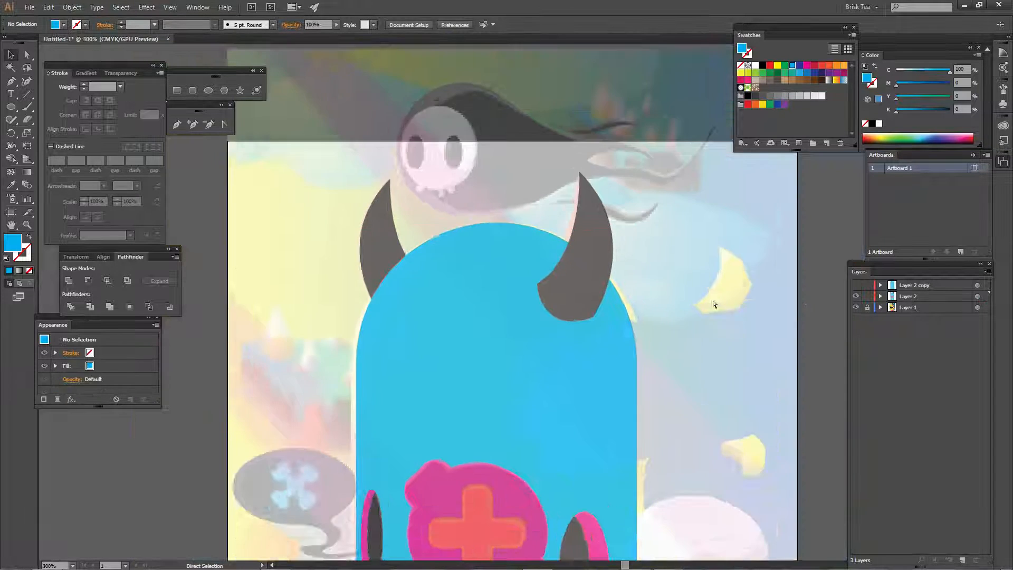
{"action": "key", "text": "ctrl+equal"}
{"action": "key", "text": "ctrl+equal"}
{"action": "key", "text": "ctrl+equal"}
{"action": "key", "text": "ctrl+equal"}
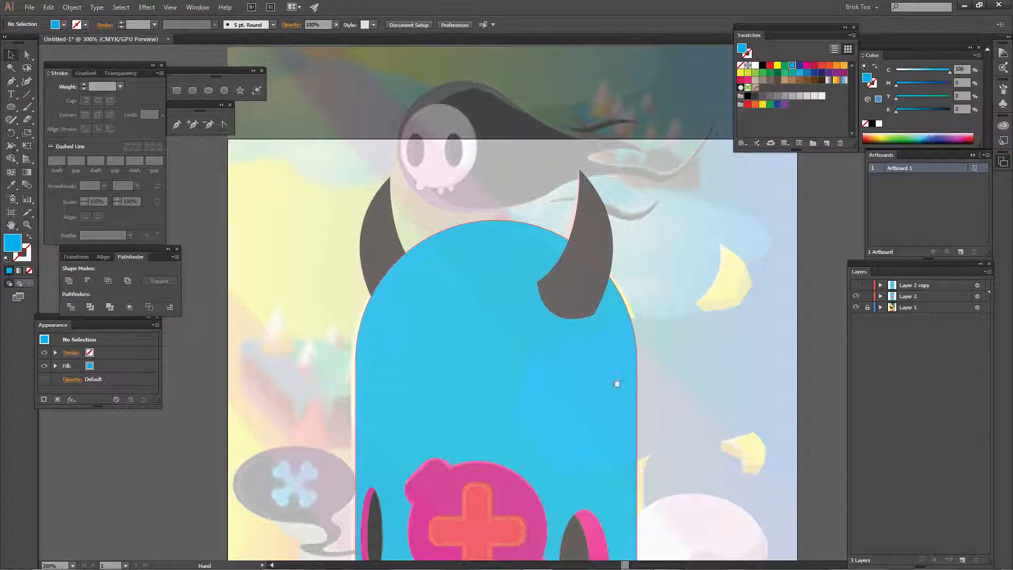
{"action": "left_click_drag", "start_coordinate": [616, 380], "coordinate": [549, 306]}
{"action": "left_click_drag", "start_coordinate": [439, 301], "coordinate": [423, 283]}
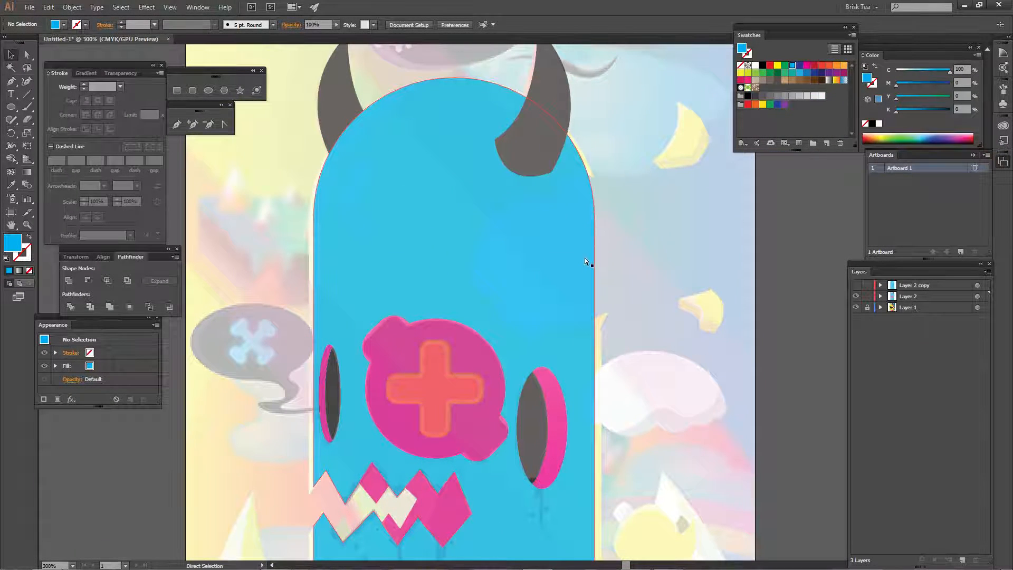
{"action": "key", "text": "ctrl+y"}
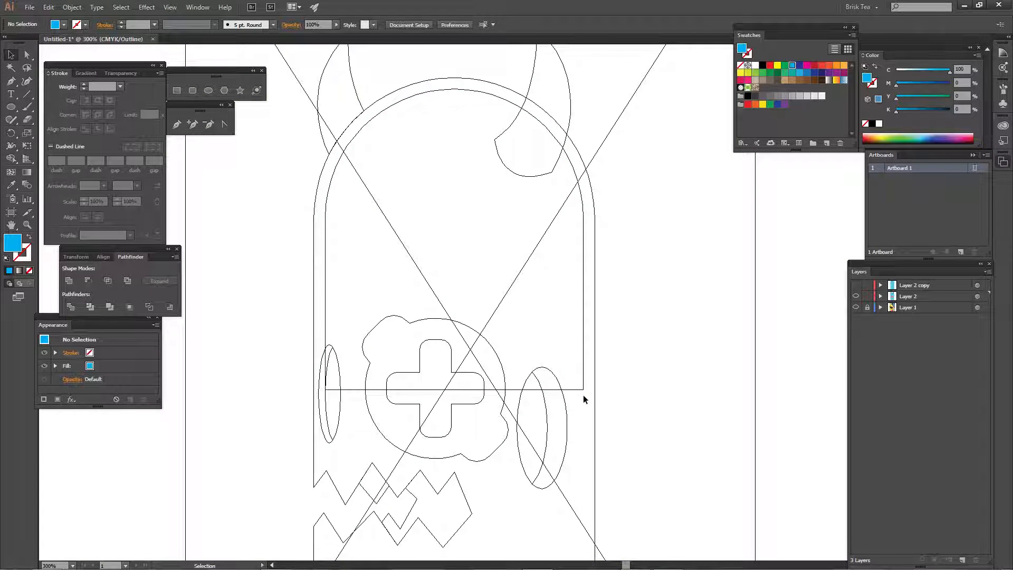
{"action": "left_click", "coordinate": [583, 383]}
{"action": "key", "text": "a"}
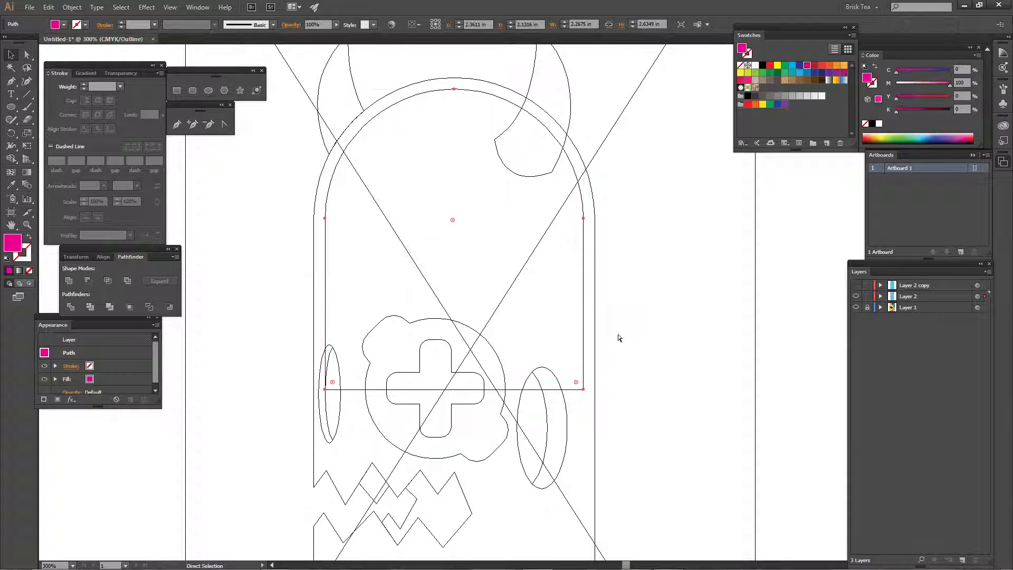
{"action": "left_click", "coordinate": [615, 335]}
{"action": "key", "text": "v"}
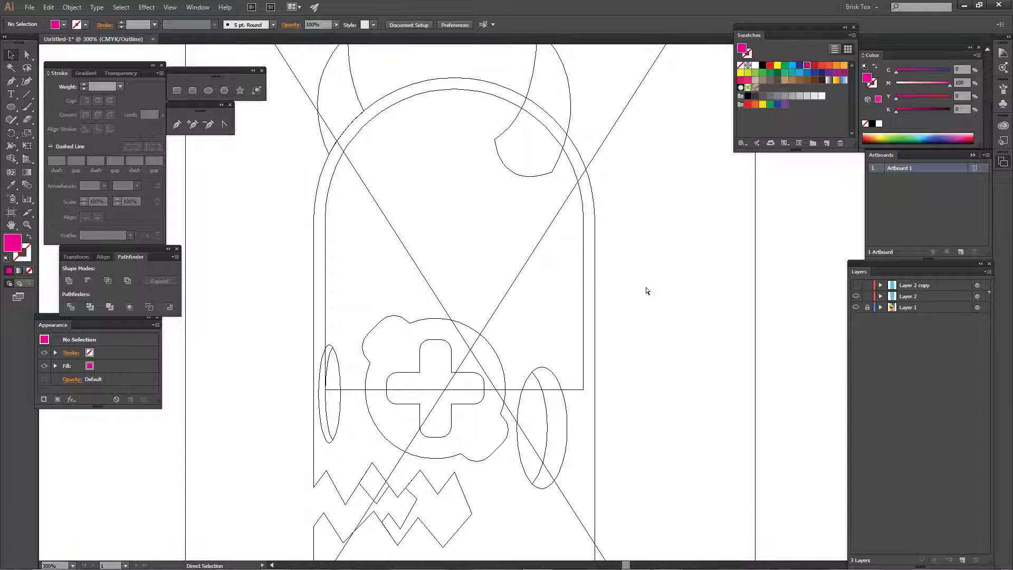
{"action": "key", "text": "ctrl+y"}
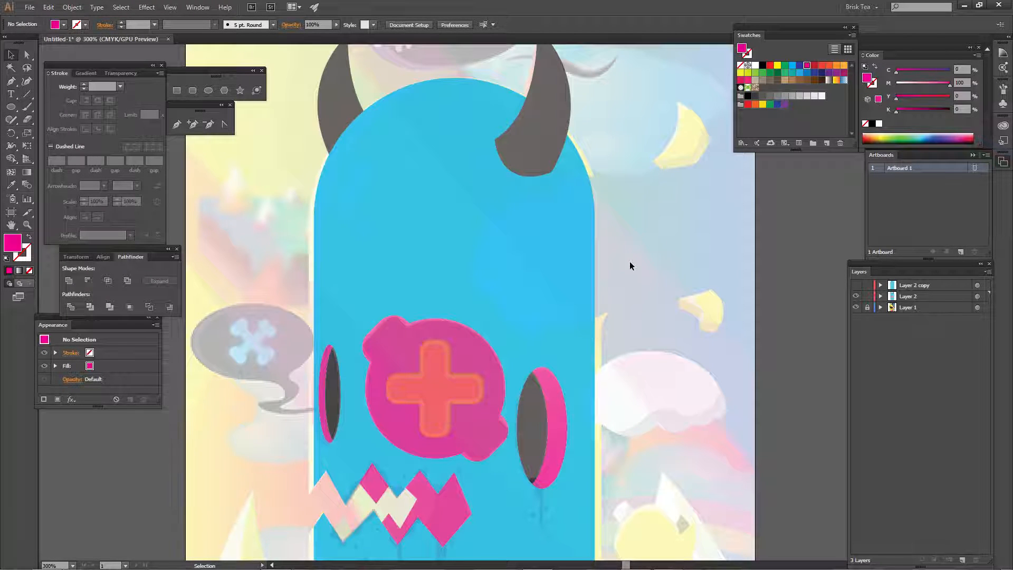
- Start a magenta shading path at the body's right edge below the horn, placing six corner anchors in a zigzag toward the body's middle
{"action": "key", "text": "ctrl+plus"}
{"action": "key", "text": "ctrl+plus"}
{"action": "left_click_drag", "start_coordinate": [636, 194], "coordinate": [560, 499]}
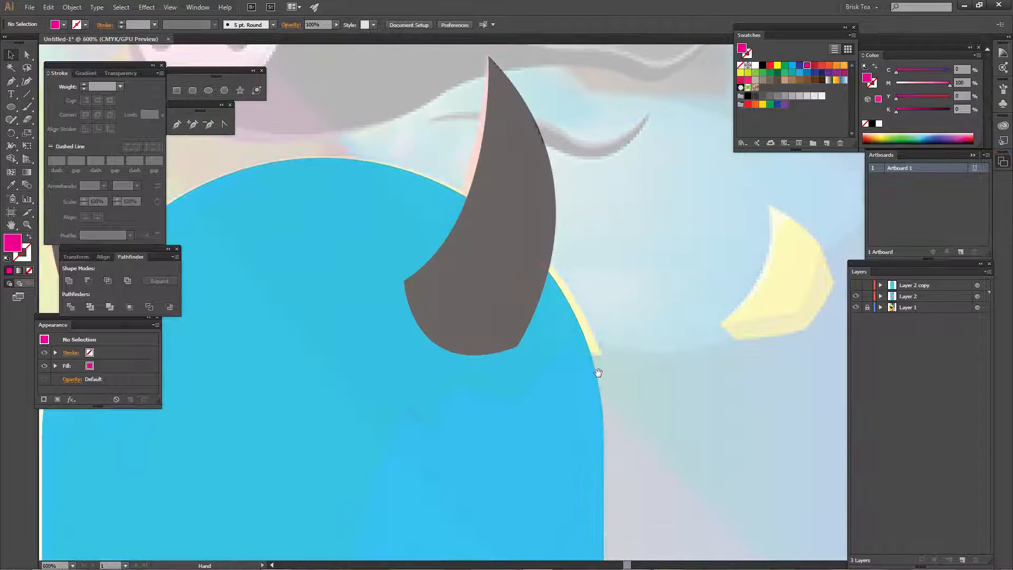
{"action": "left_click_drag", "start_coordinate": [636, 461], "coordinate": [667, 398]}
{"action": "key", "text": "p"}
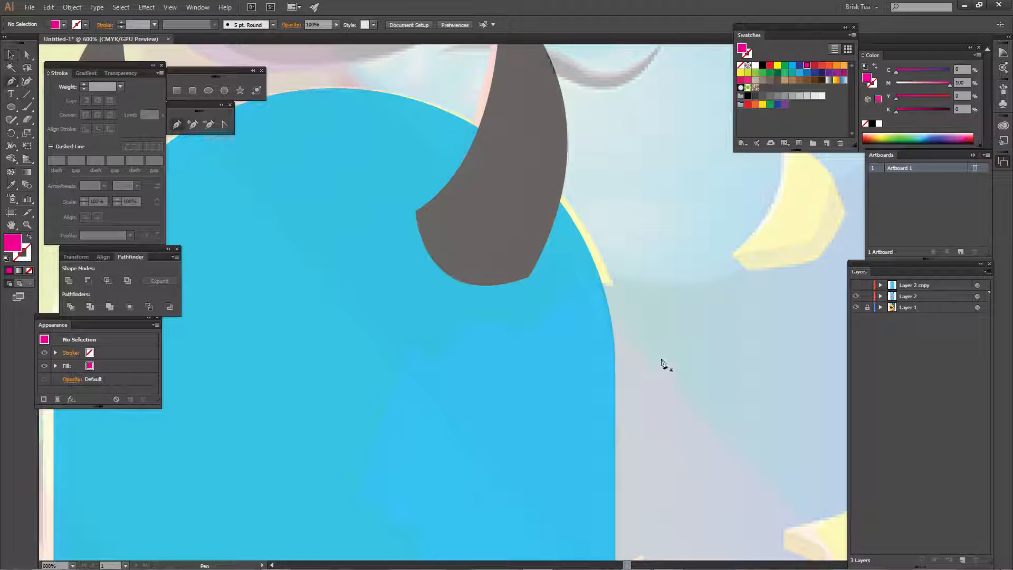
{"action": "left_click_drag", "start_coordinate": [617, 290], "coordinate": [581, 275]}
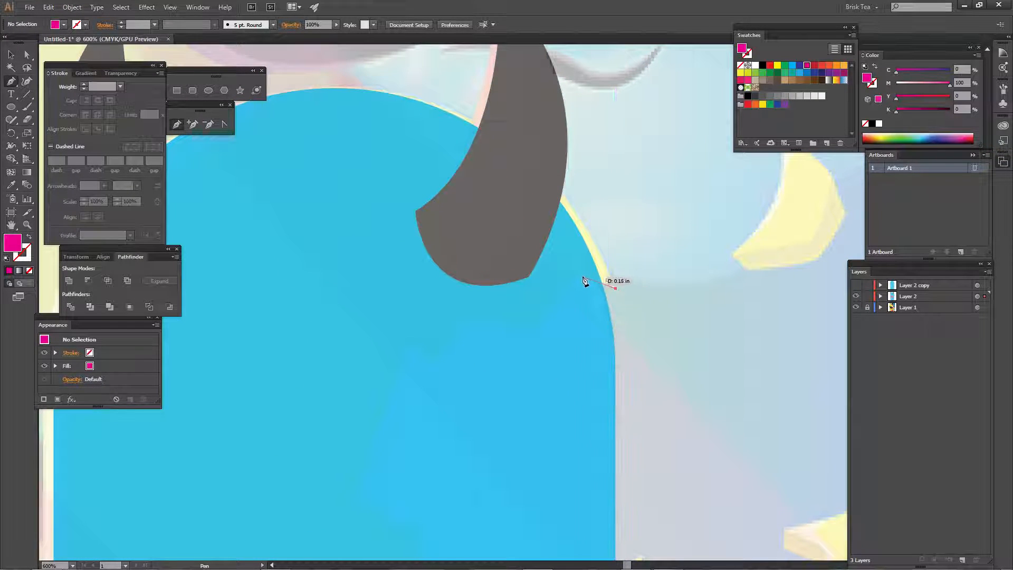
{"action": "left_click", "coordinate": [522, 329]}
{"action": "left_click", "coordinate": [475, 314]}
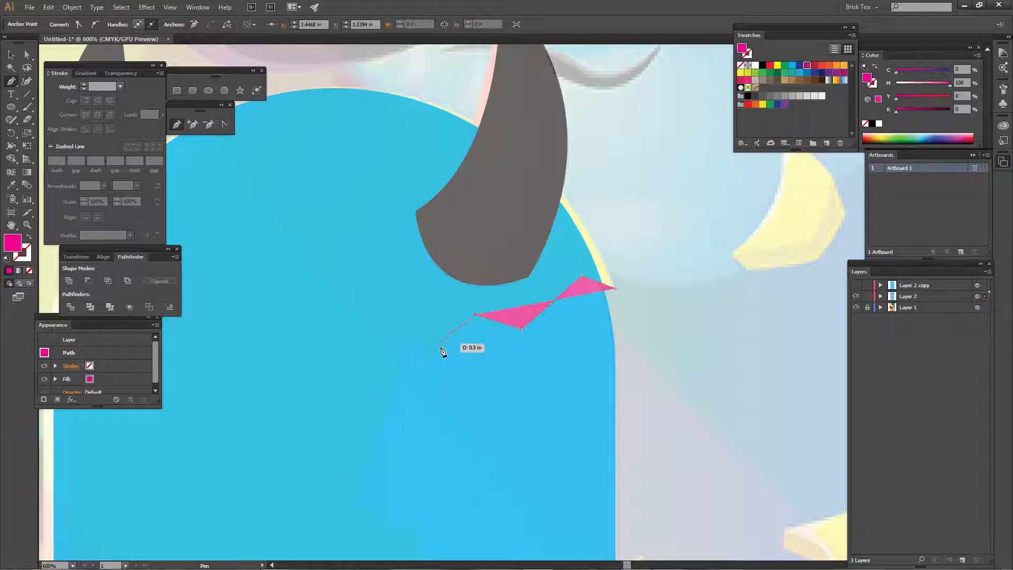
{"action": "left_click", "coordinate": [441, 353]}
{"action": "left_click", "coordinate": [415, 335]}
- Continue the magenta shading path down its inner side with seven corner anchors, stepping in and out along the faded jagged outline
{"action": "scroll", "coordinate": [412, 336], "scroll_direction": "down", "scroll_amount": 5}
{"action": "scroll", "coordinate": [412, 336], "scroll_direction": "left", "scroll_amount": 2}
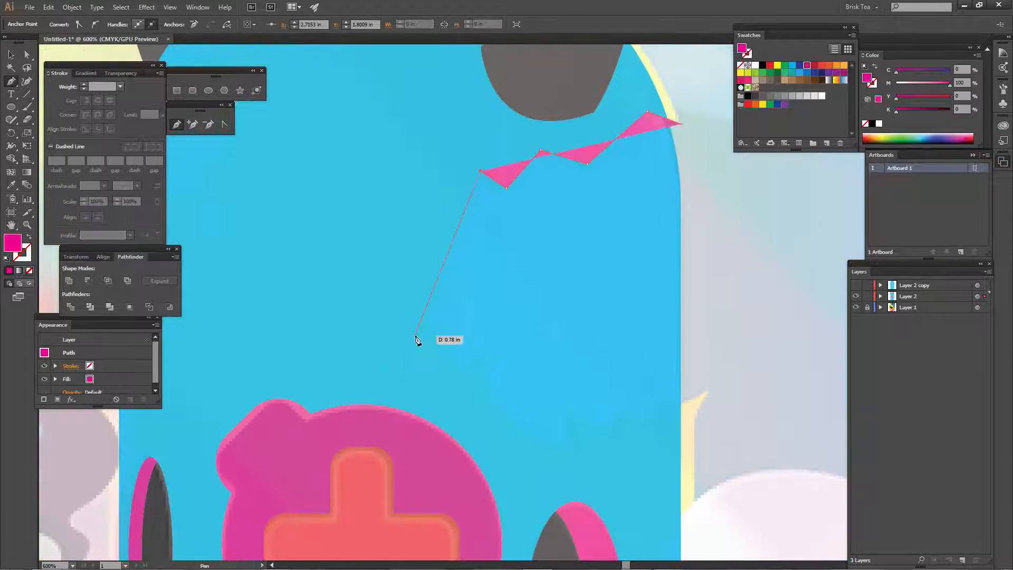
{"action": "left_click", "coordinate": [442, 286]}
{"action": "left_click", "coordinate": [449, 307]}
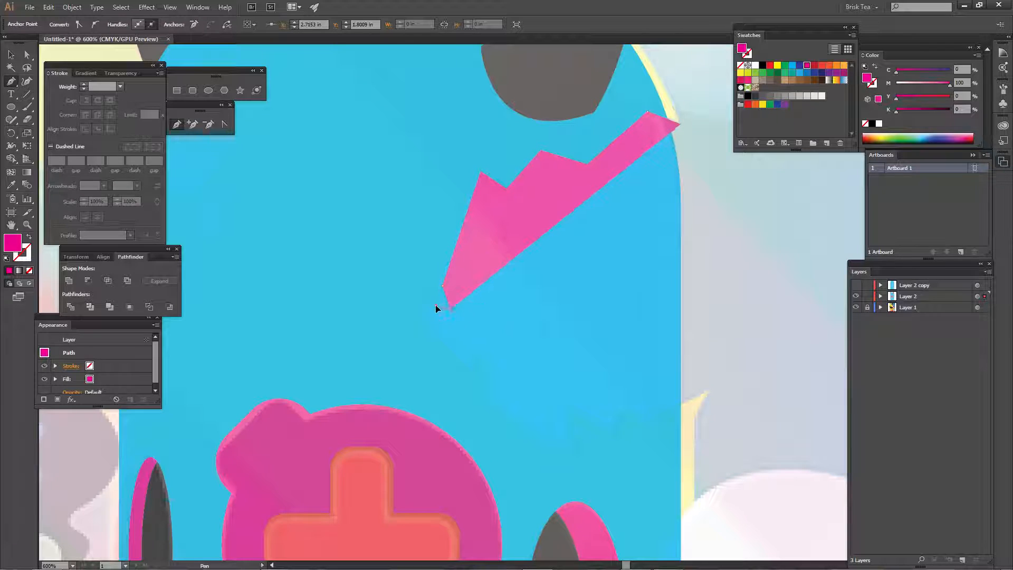
{"action": "left_click", "coordinate": [436, 306]}
{"action": "left_click", "coordinate": [434, 331]}
{"action": "left_click", "coordinate": [464, 370]}
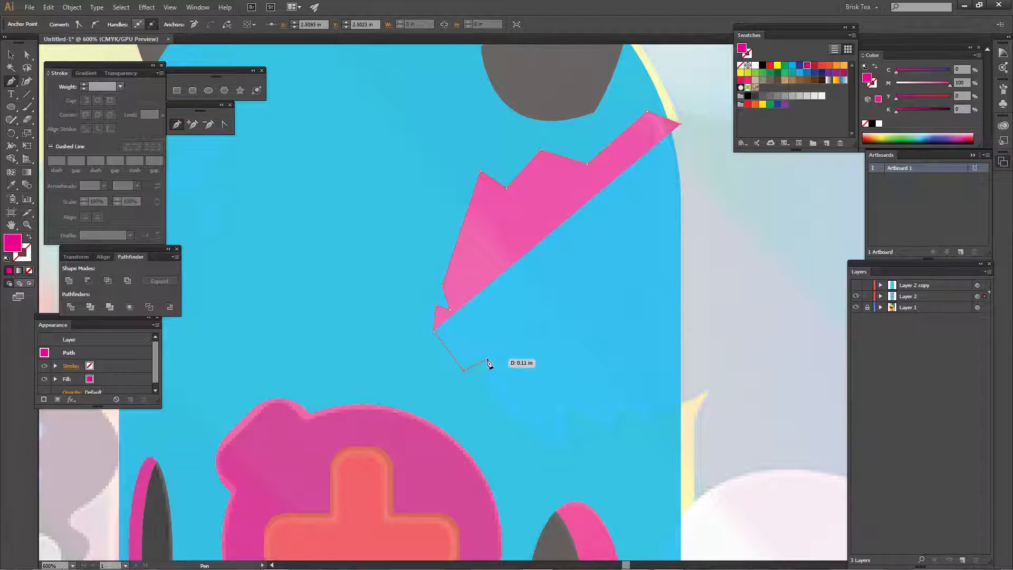
{"action": "left_click", "coordinate": [487, 360]}
{"action": "left_click", "coordinate": [492, 398]}
- Trace the shading path's lower zigzag edge with six corner anchors running toward the body's right side, above the right oval
{"action": "left_click", "coordinate": [576, 442]}
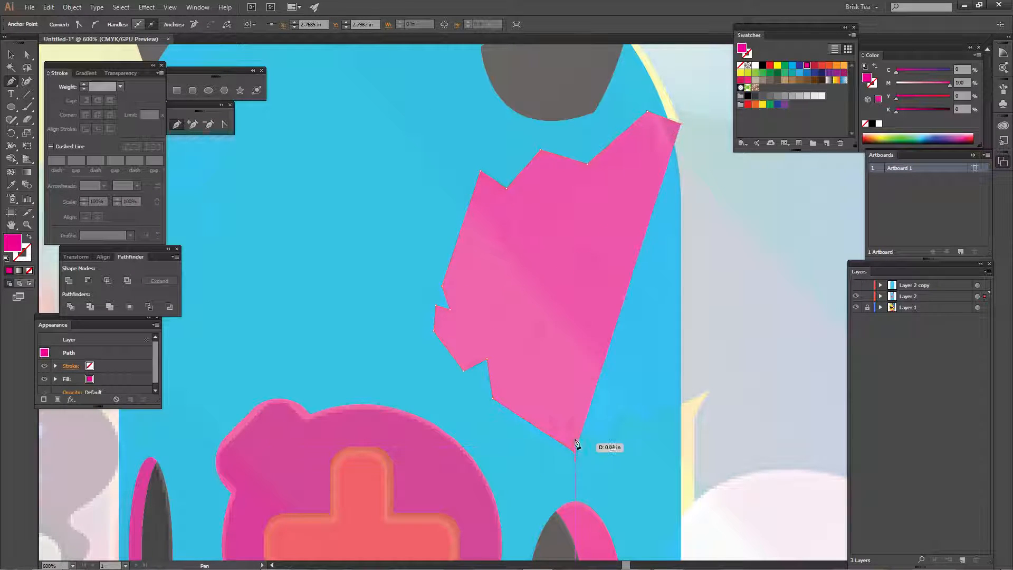
{"action": "left_click", "coordinate": [568, 415]}
{"action": "left_click", "coordinate": [611, 442]}
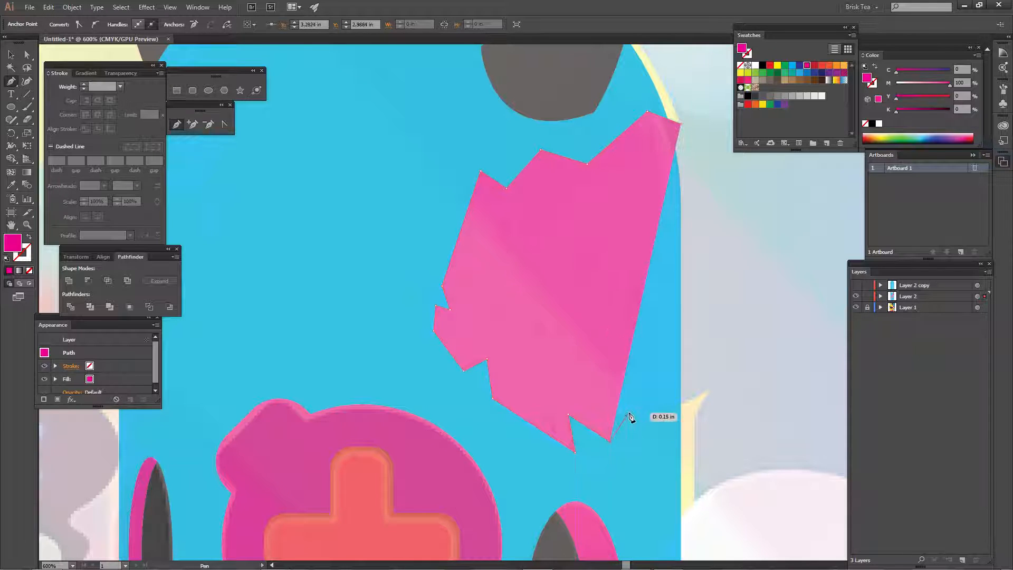
{"action": "left_click", "coordinate": [626, 410]}
{"action": "left_click", "coordinate": [651, 426]}
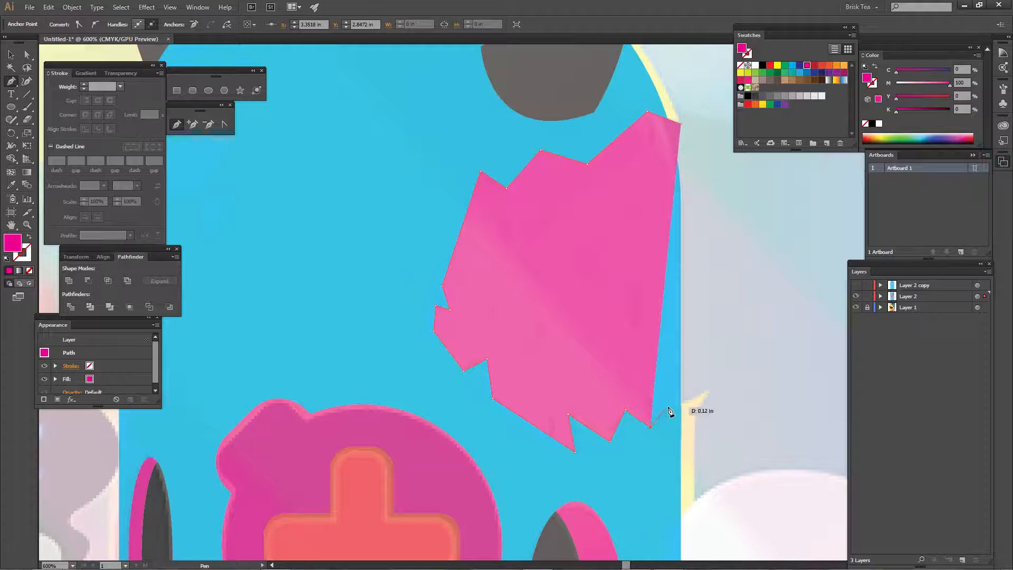
{"action": "left_click", "coordinate": [669, 407]}
- Carry the shading path outside the body's right edge, then up past its upper corner, and close it at the starting anchor
{"action": "key", "text": "space"}
{"action": "left_click_drag", "start_coordinate": [697, 412], "coordinate": [603, 372]}
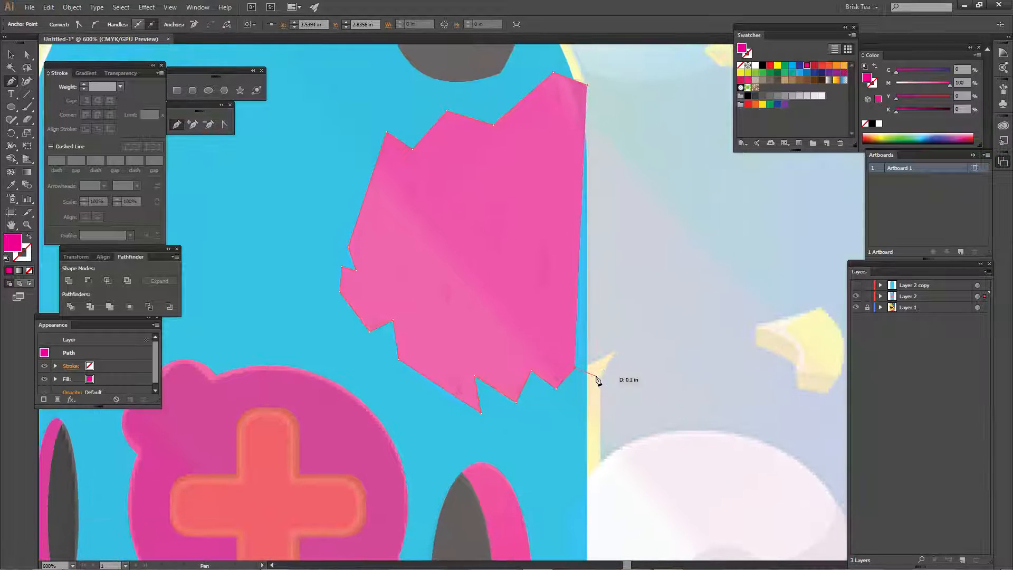
{"action": "left_click", "coordinate": [595, 375]}
{"action": "left_click", "coordinate": [646, 98]}
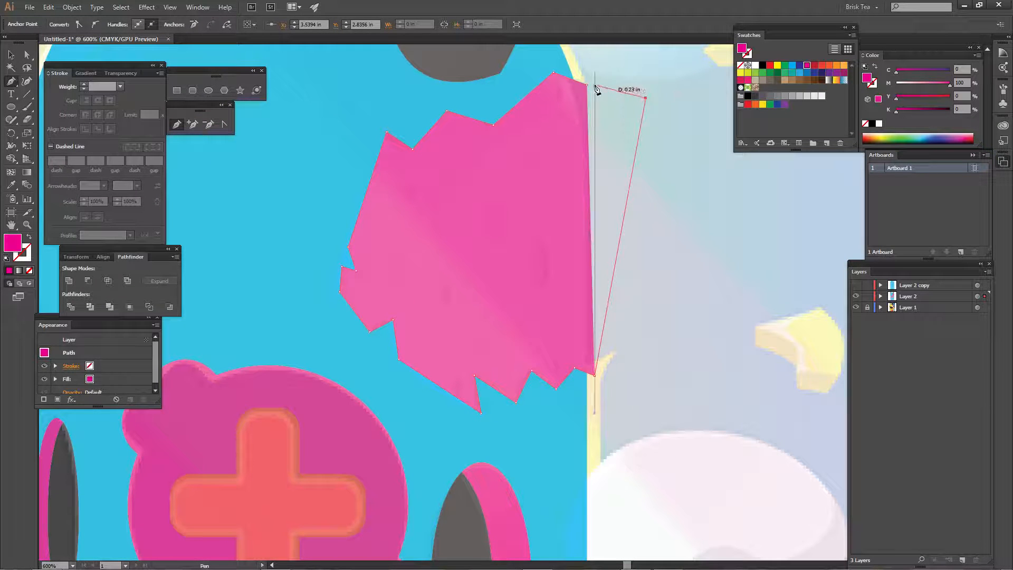
{"action": "left_click", "coordinate": [588, 86]}
- Cut the jagged magenta shape's area out of the blue body with Shape Builder and deselect
{"action": "key", "text": "v"}
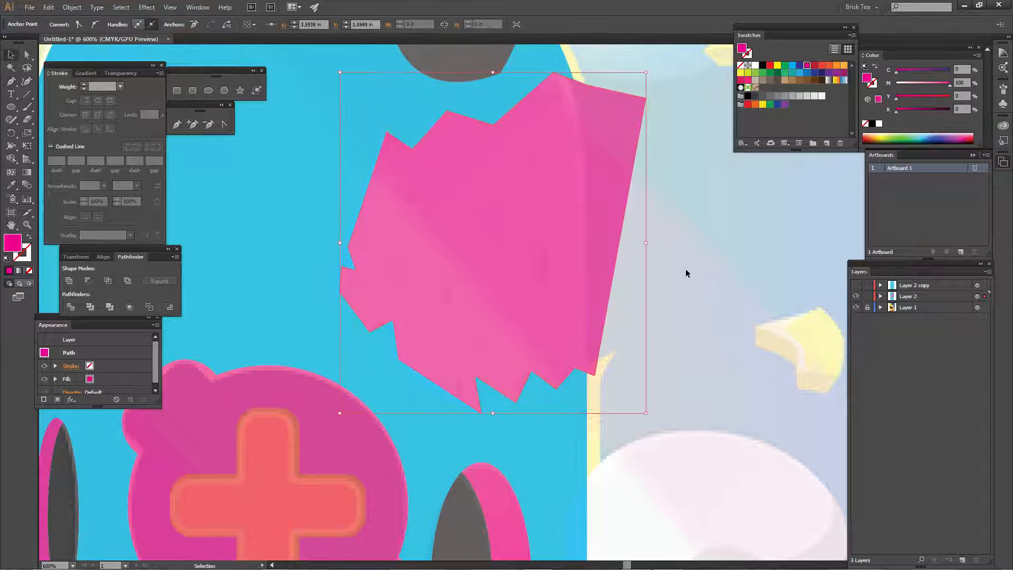
{"action": "left_click", "coordinate": [461, 253], "text": "shift"}
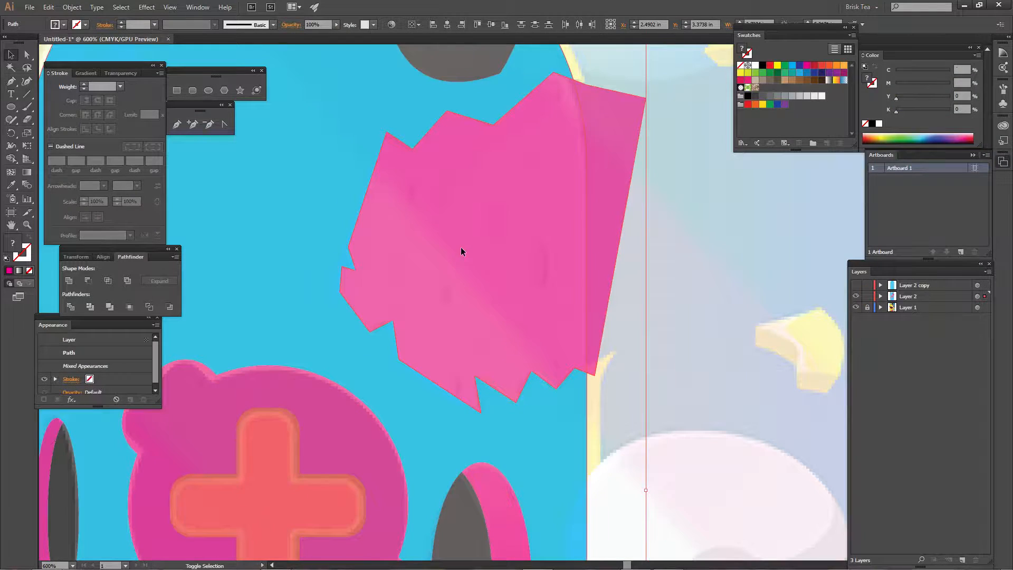
{"action": "key", "text": "shift+m"}
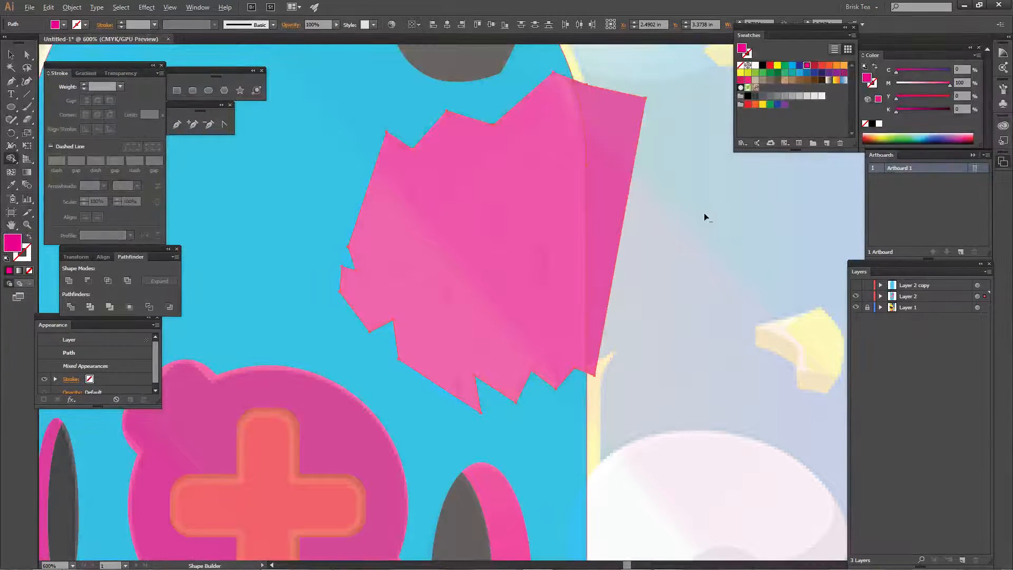
{"action": "left_click_drag", "start_coordinate": [707, 212], "coordinate": [477, 240]}
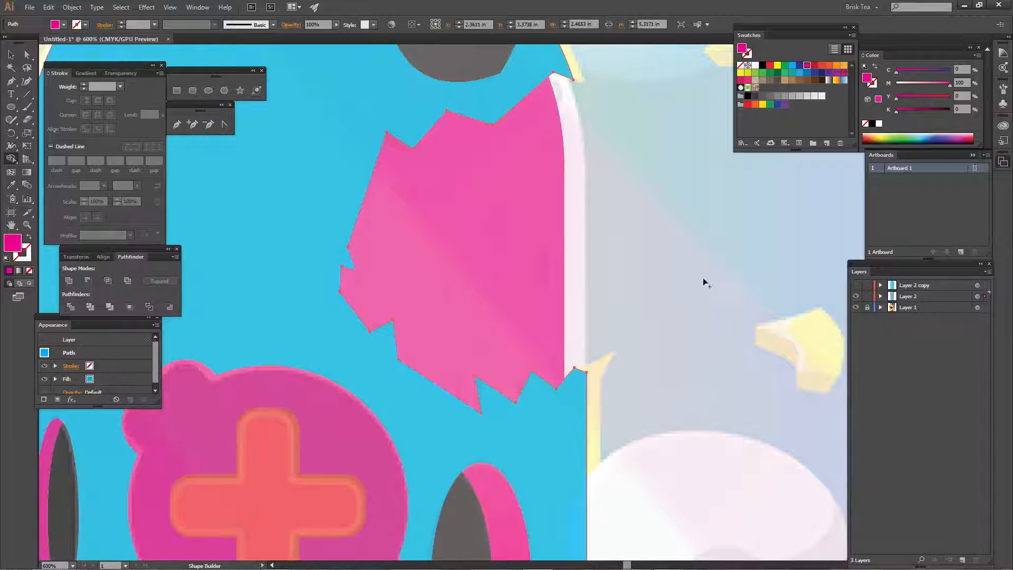
{"action": "left_click", "coordinate": [718, 275], "text": "ctrl"}
- Look over the cut-out body from the horns down to the base
{"action": "key", "text": "ctrl+minus"}
{"action": "key", "text": "ctrl+minus"}
{"action": "key", "text": "ctrl+minus"}
{"action": "key", "text": "ctrl+minus"}
{"action": "key", "text": "ctrl+minus"}
{"action": "key", "text": "ctrl+minus"}
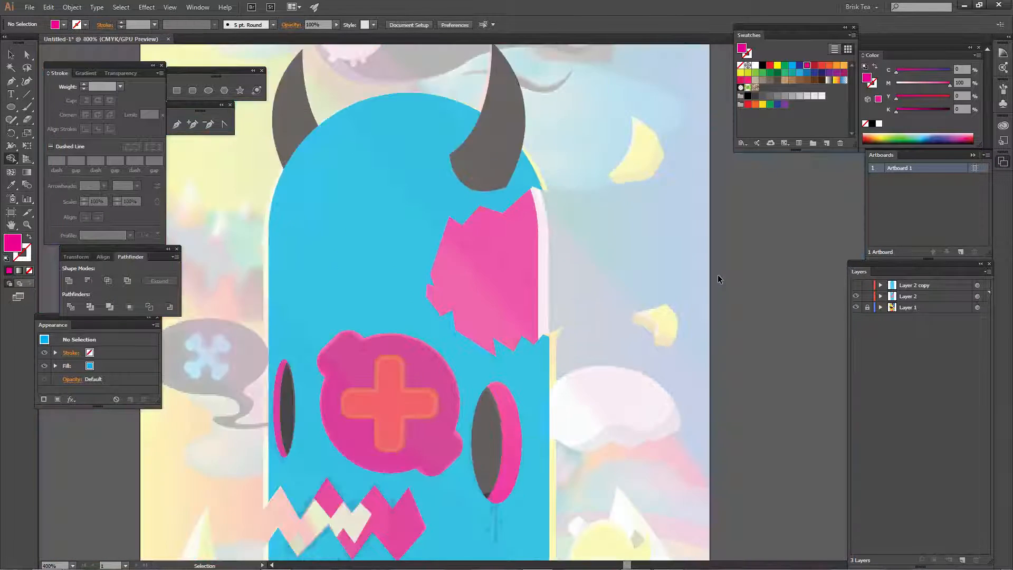
{"action": "key", "text": "ctrl+equal"}
{"action": "key", "text": "ctrl+equal"}
{"action": "key", "text": "ctrl+equal"}
{"action": "key", "text": "ctrl+equal"}
{"action": "key", "text": "ctrl+equal"}
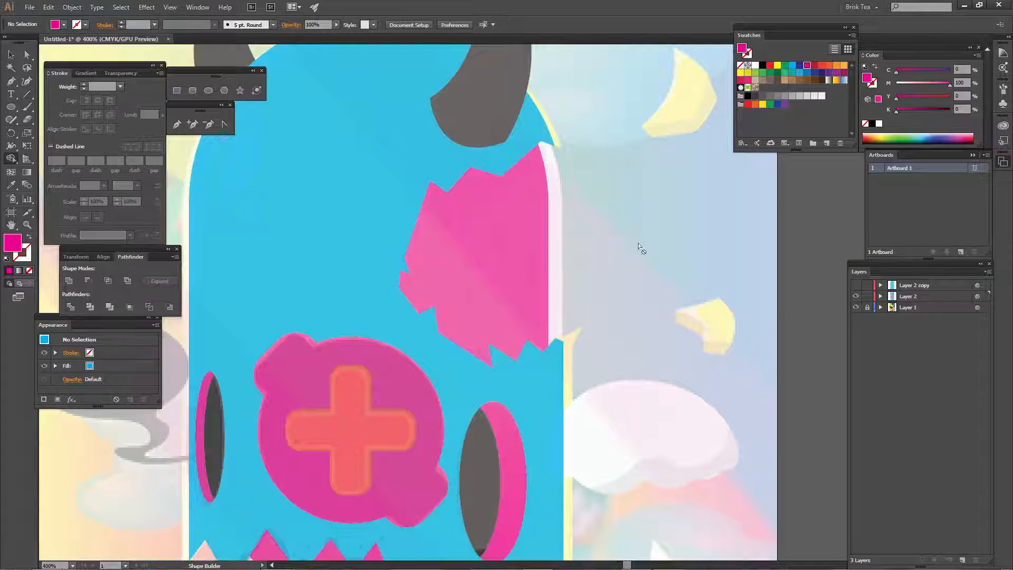
{"action": "left_click_drag", "start_coordinate": [636, 228], "coordinate": [669, 170]}
{"action": "left_click_drag", "start_coordinate": [692, 459], "coordinate": [718, 164]}
{"action": "left_click_drag", "start_coordinate": [696, 379], "coordinate": [708, 355]}
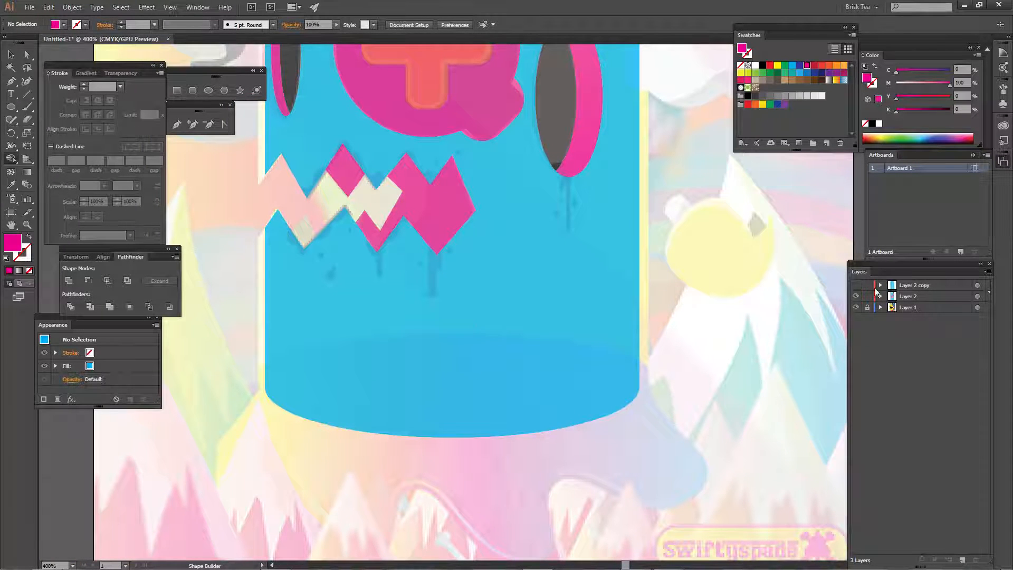
- Move the base ellipse from the hidden Layer 2 copy to Layer 2 and fill it with dark blue
{"action": "left_click", "coordinate": [857, 285]}
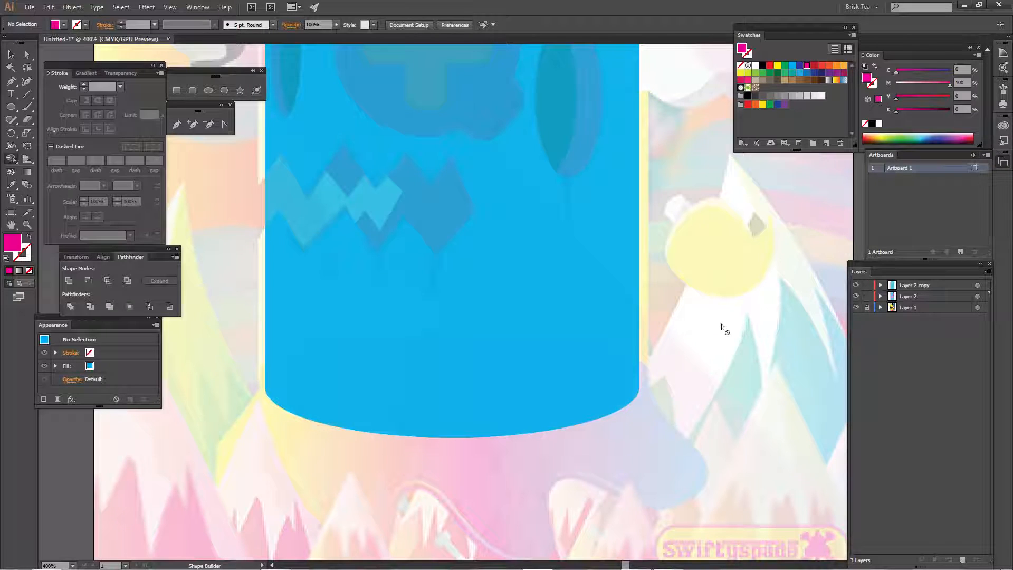
{"action": "key", "text": "v"}
{"action": "left_click", "coordinate": [582, 391]}
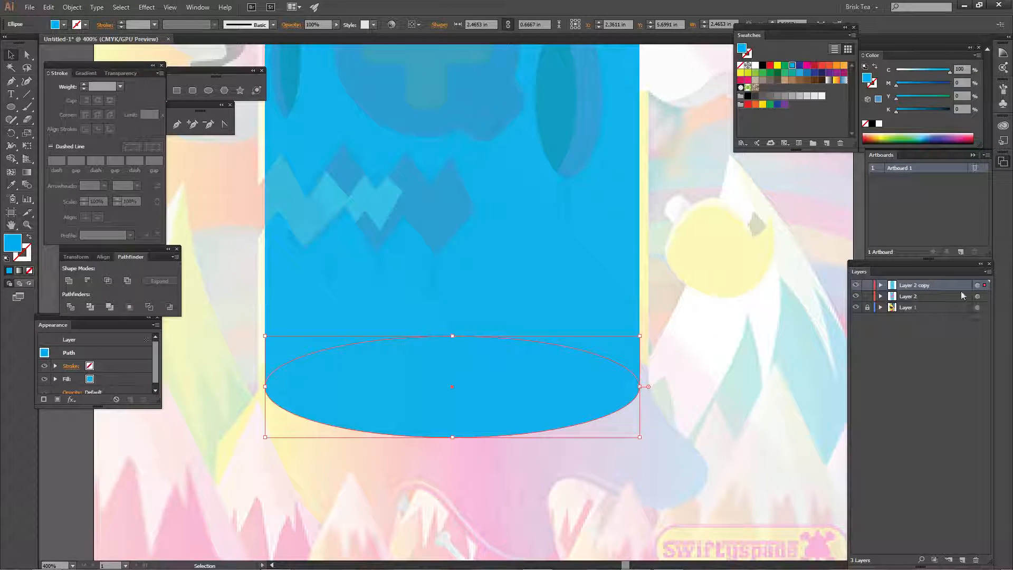
{"action": "left_click_drag", "start_coordinate": [985, 285], "coordinate": [980, 297]}
{"action": "left_click", "coordinate": [856, 285]}
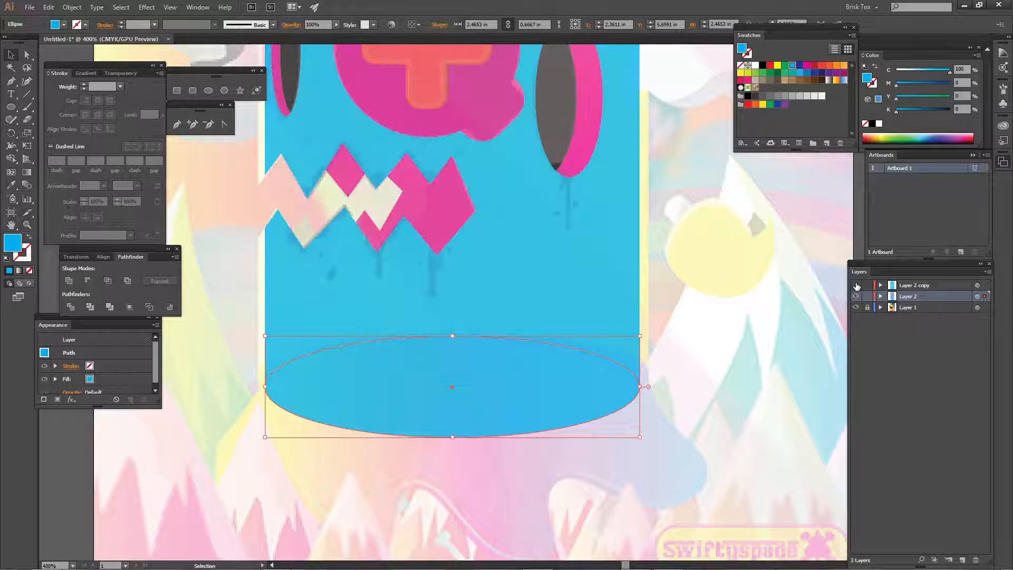
{"action": "left_click", "coordinate": [815, 72]}
{"action": "left_click", "coordinate": [740, 233]}
- Look over the whole character, then examine the faded drips below the zigzag mouth and the left end of the base ellipse
{"action": "key", "text": "ctrl+minus"}
{"action": "key", "text": "ctrl+minus"}
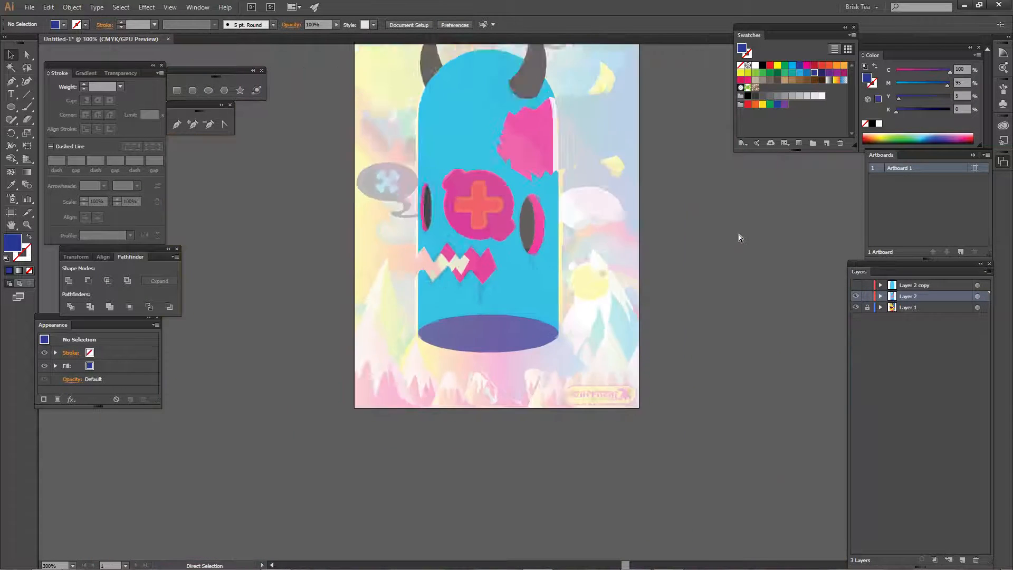
{"action": "key", "text": "ctrl+minus"}
{"action": "key", "text": "ctrl+minus"}
{"action": "key", "text": "ctrl+plus"}
{"action": "key", "text": "ctrl+plus"}
{"action": "key", "text": "ctrl+plus"}
{"action": "key", "text": "ctrl+plus"}
{"action": "key", "text": "space"}
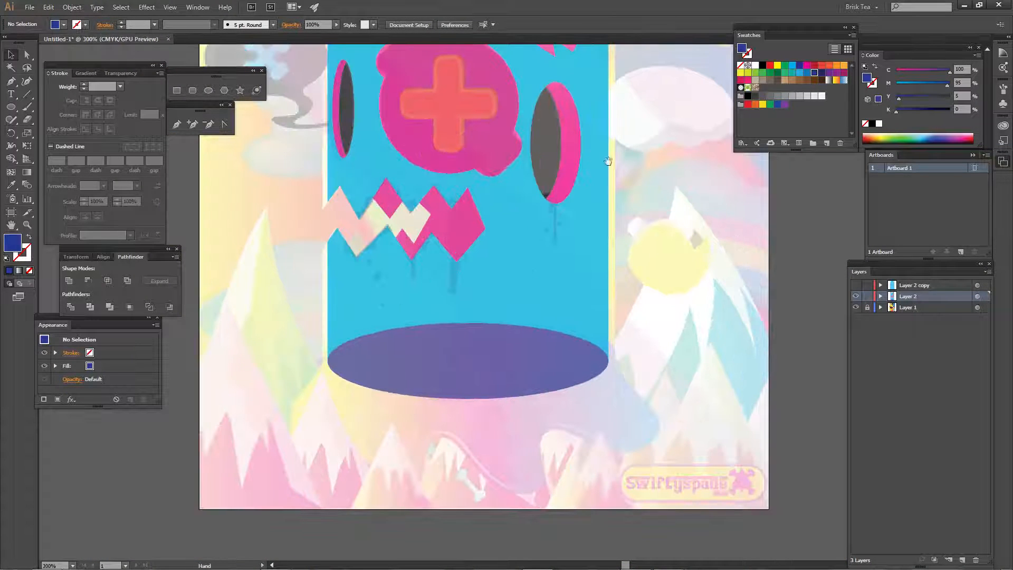
{"action": "left_click_drag", "start_coordinate": [589, 156], "coordinate": [647, 362]}
{"action": "left_click_drag", "start_coordinate": [653, 252], "coordinate": [640, 375]}
{"action": "left_click_drag", "start_coordinate": [629, 494], "coordinate": [594, 289]}
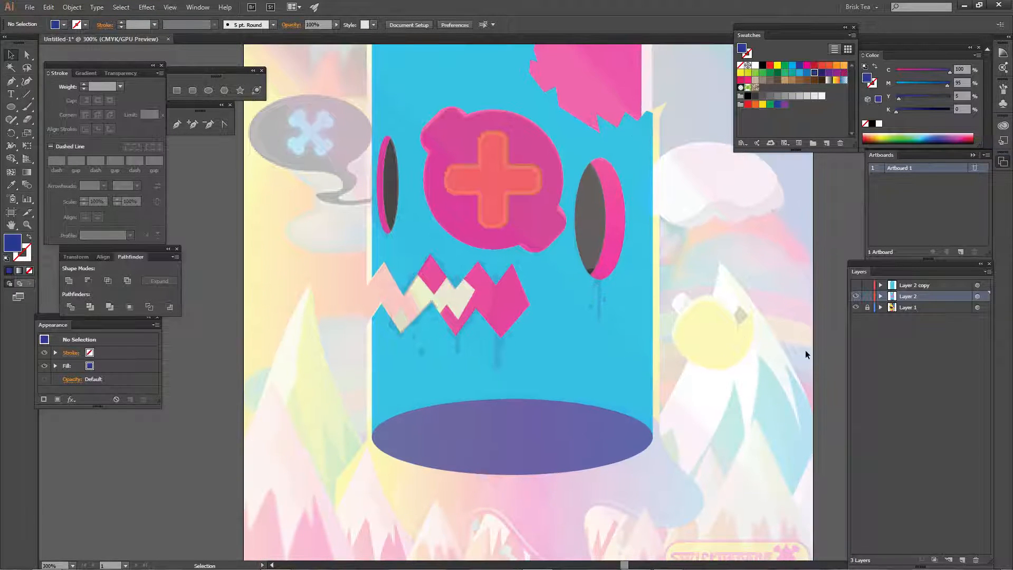
{"action": "key", "text": "ctrl+plus"}
{"action": "key", "text": "ctrl+plus"}
{"action": "key", "text": "ctrl+plus"}
{"action": "key", "text": "ctrl+plus"}
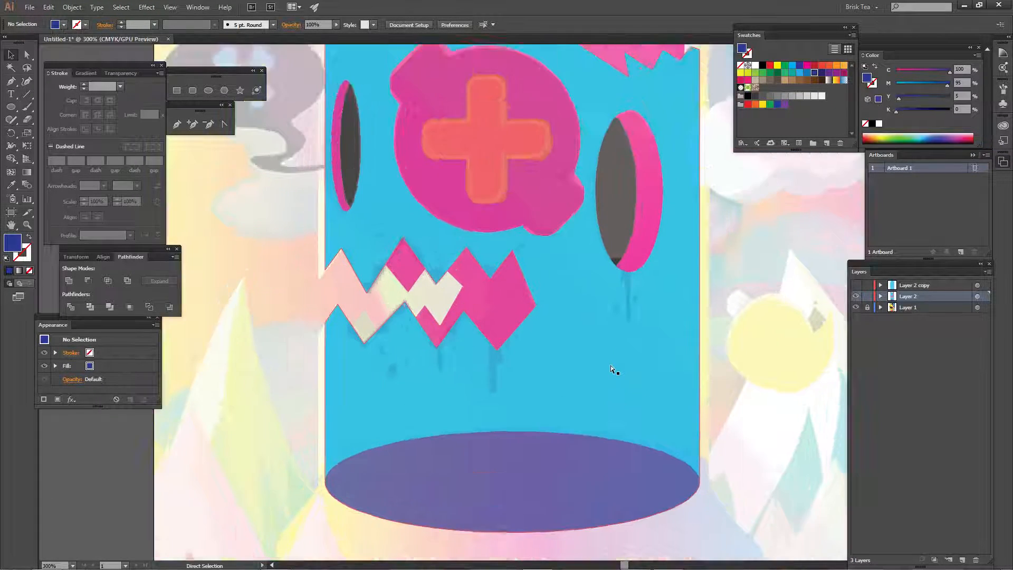
{"action": "key", "text": "space"}
{"action": "left_click_drag", "start_coordinate": [303, 474], "coordinate": [544, 260]}
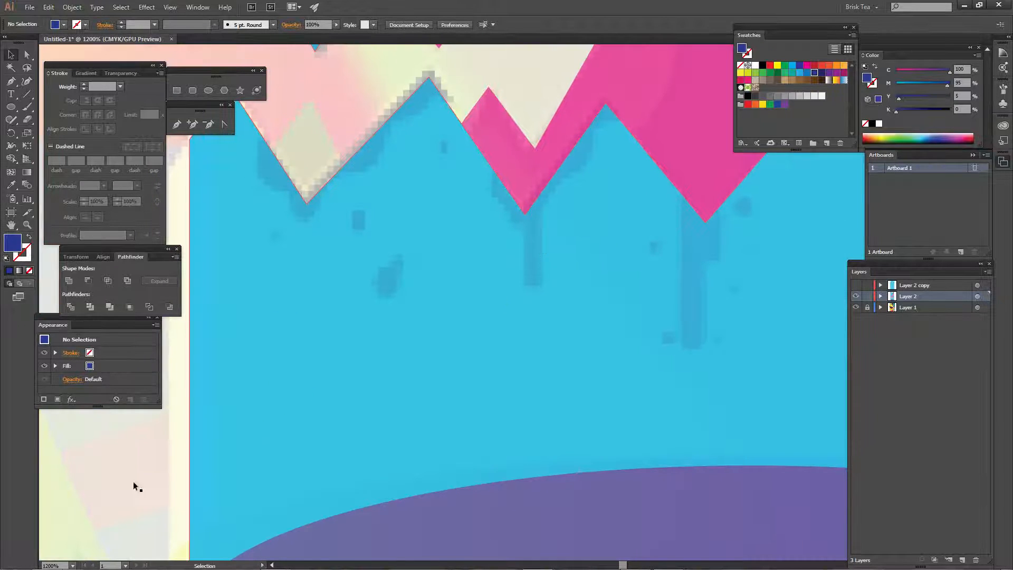
{"action": "scroll", "coordinate": [437, 522], "scroll_direction": "down", "scroll_amount": 3}
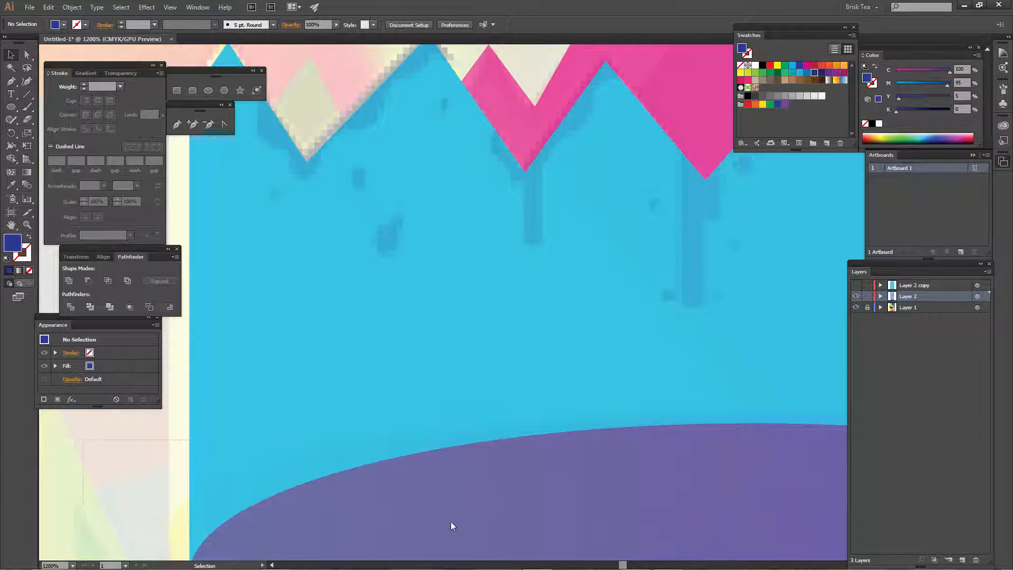
{"action": "key", "text": "a"}
{"action": "key", "text": "v"}
{"action": "left_click_drag", "start_coordinate": [264, 442], "coordinate": [312, 386]}
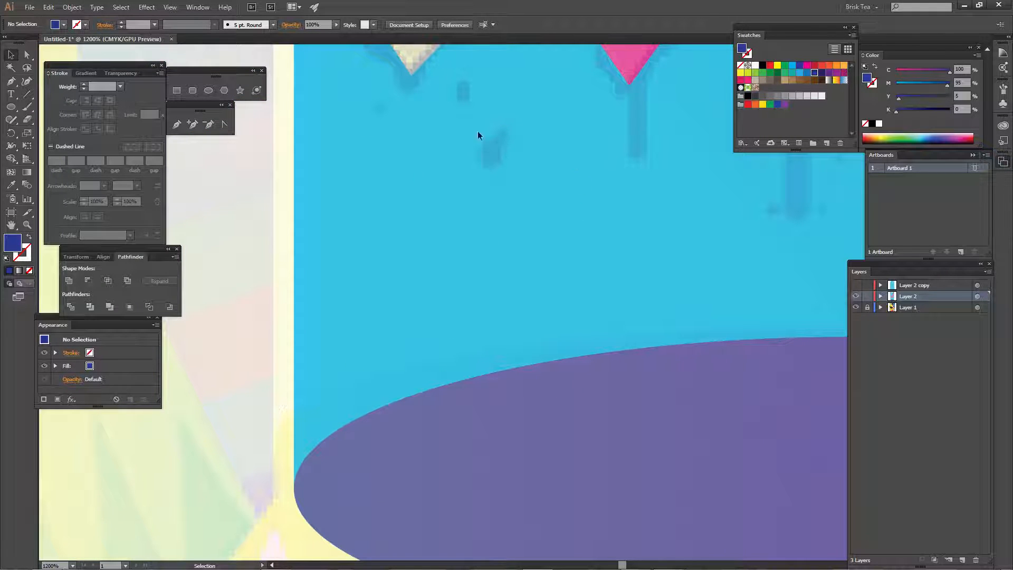
{"action": "left_click_drag", "start_coordinate": [540, 197], "coordinate": [348, 436]}
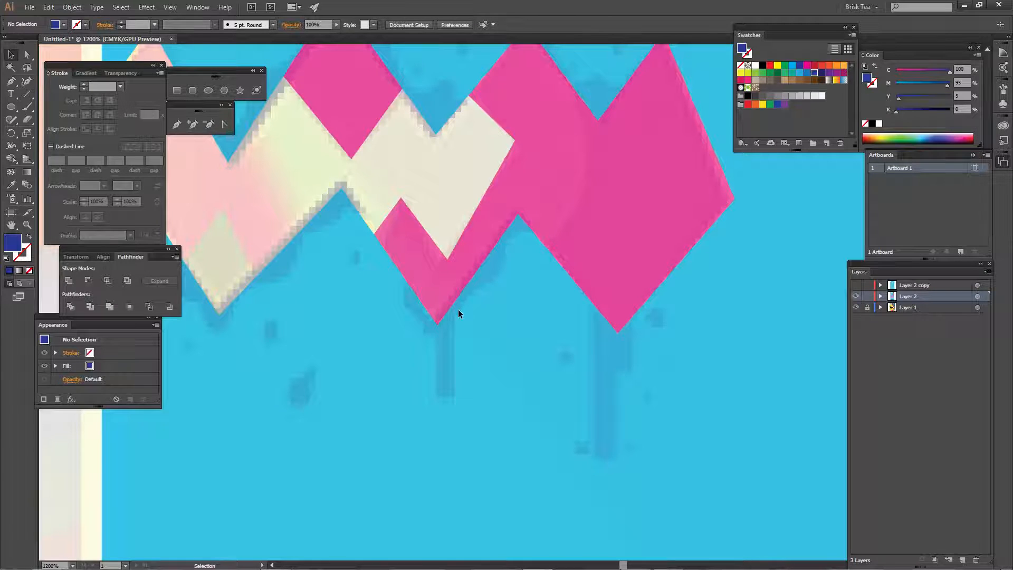
- Draw a dark blue circle about 0.045 in across at the lower end of the drip under the mouth's middle point
{"action": "key", "text": "ctrl+equal"}
{"action": "key", "text": "p"}
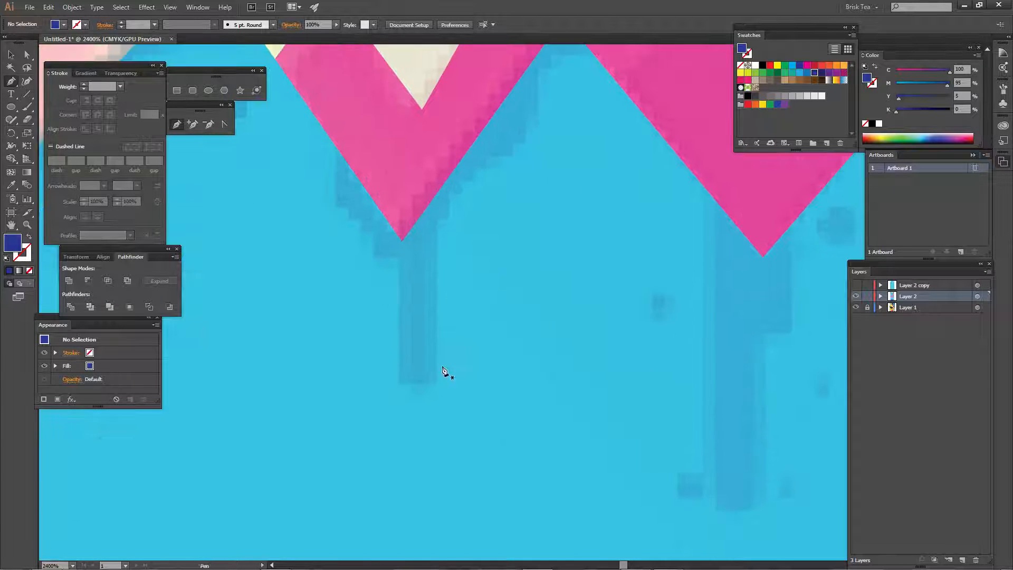
{"action": "key", "text": "l"}
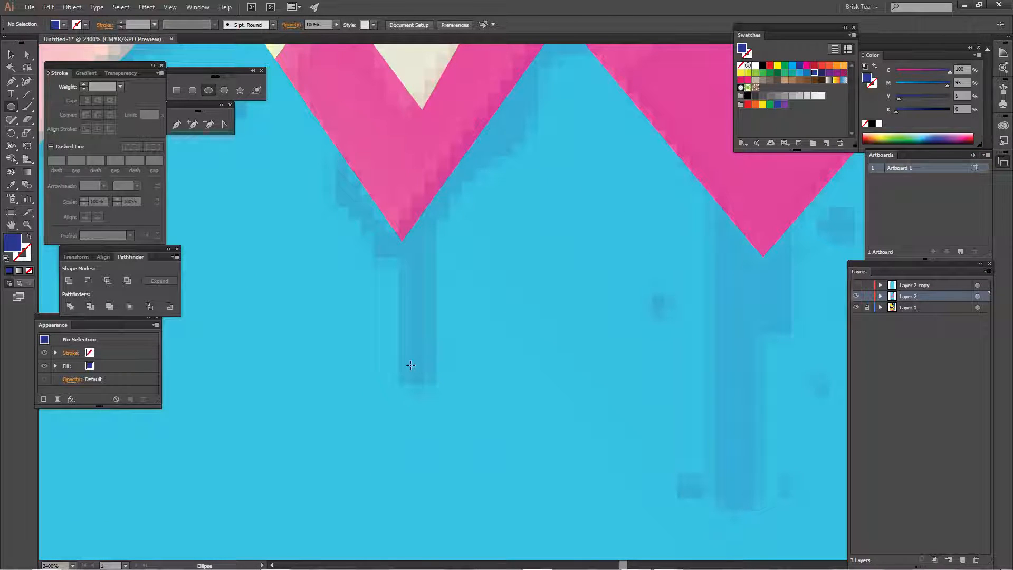
{"action": "left_click_drag", "start_coordinate": [411, 365], "coordinate": [453, 378]}
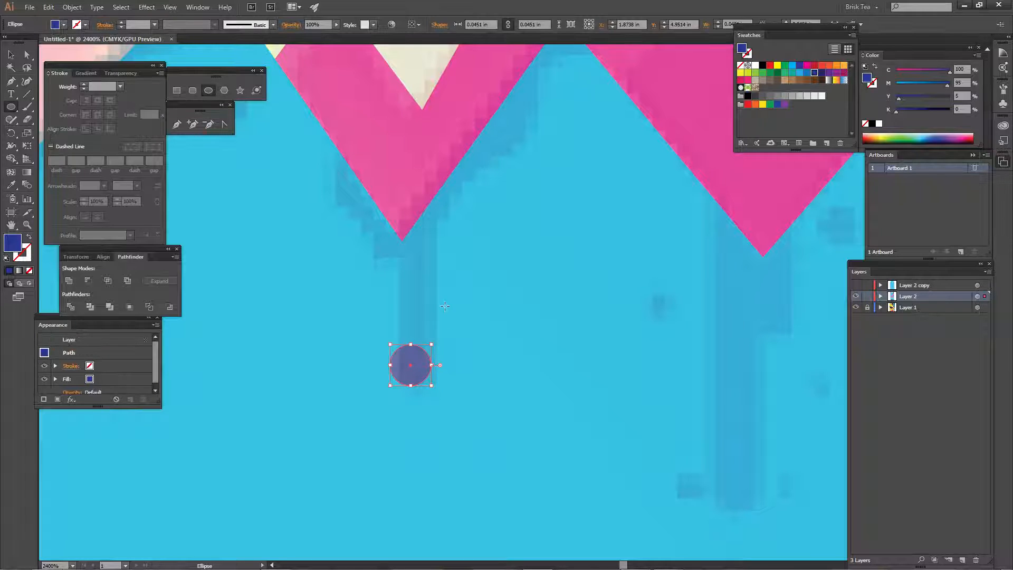
- Draw a dark blue rectangle as wide as the circle, from the circle's middle up into the mouth's tip, to form the drip's stem
{"action": "key", "text": "m"}
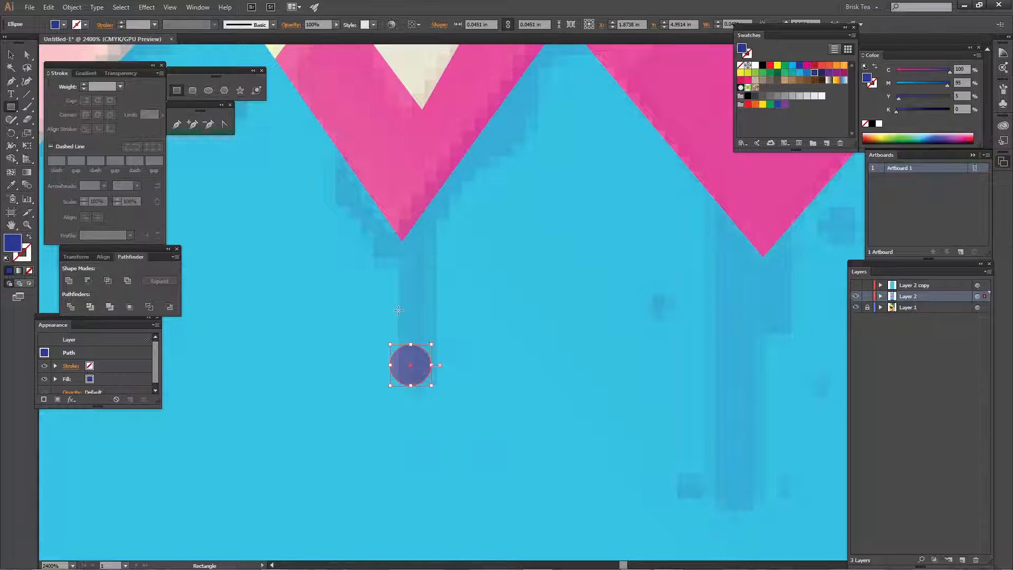
{"action": "key", "text": "ctrl+shift+a"}
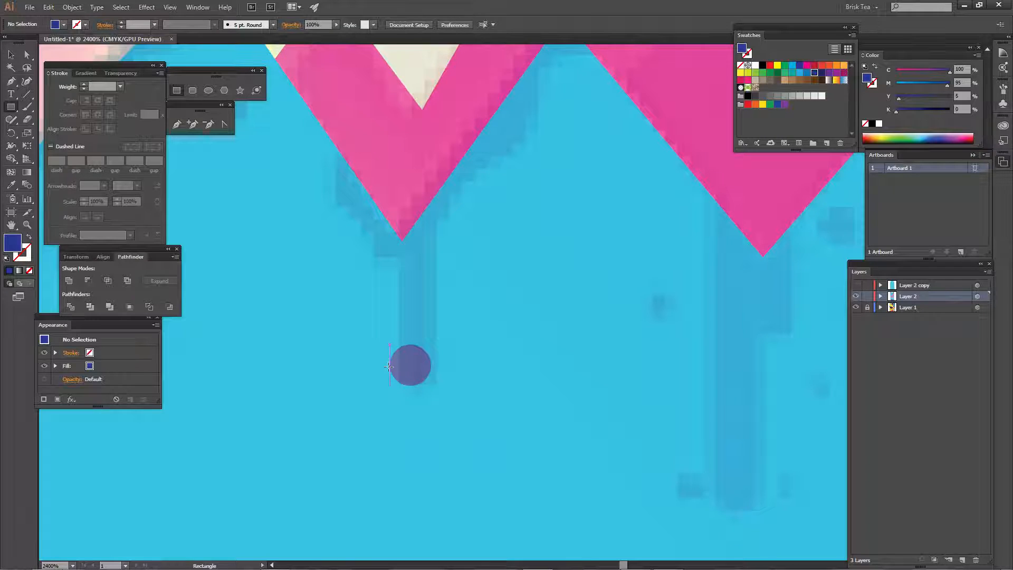
{"action": "left_click_drag", "start_coordinate": [389, 364], "coordinate": [432, 159]}
{"action": "left_click", "coordinate": [487, 217], "text": "ctrl"}
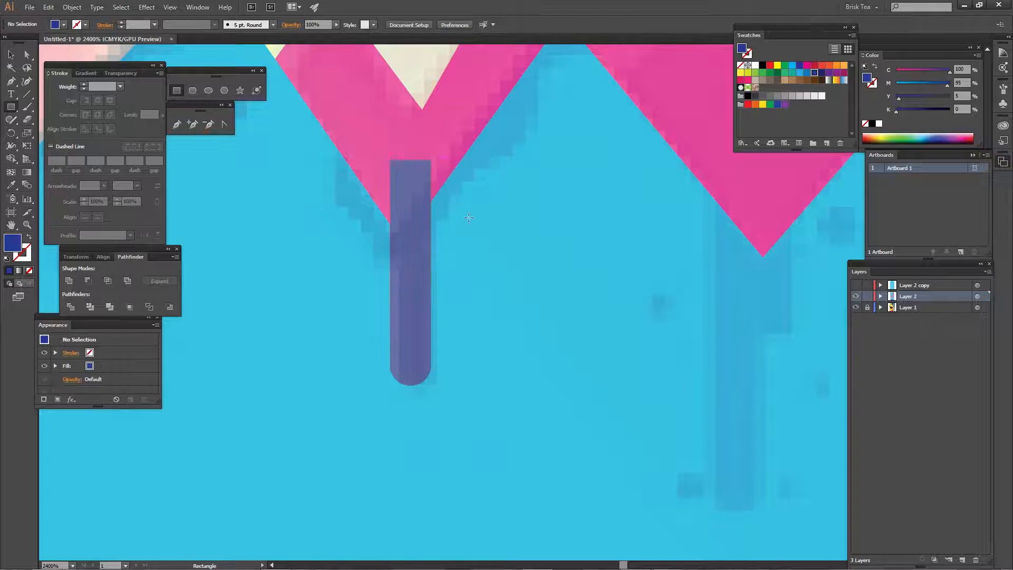
- Trace the faded splash's wavy right edge as a dark blue path from the middle drip's stem up across the notch between the mouth's points
{"action": "key", "text": "ctrl+equal"}
{"action": "key", "text": "ctrl+equal"}
{"action": "left_click_drag", "start_coordinate": [360, 100], "coordinate": [456, 262]}
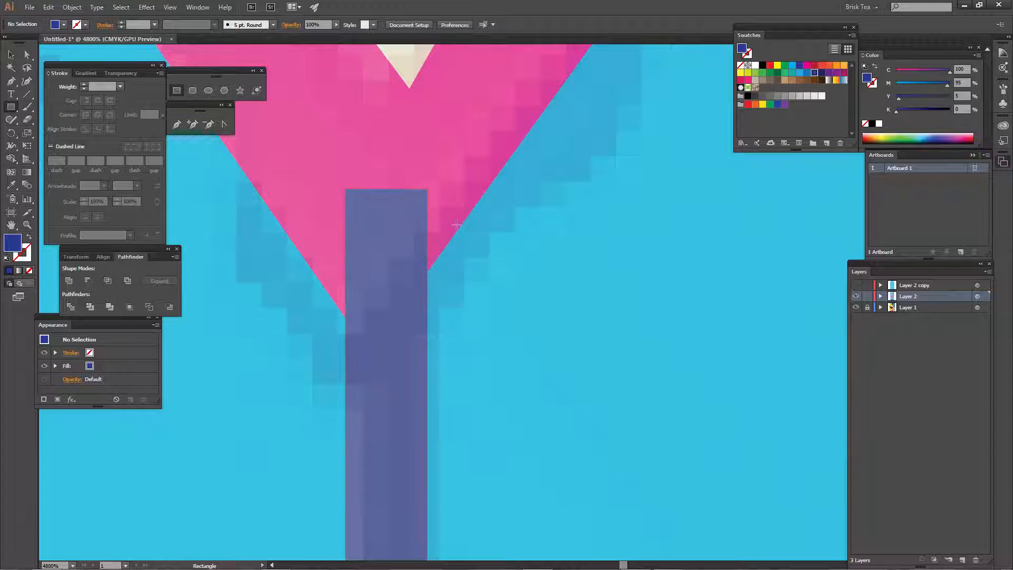
{"action": "key", "text": "p"}
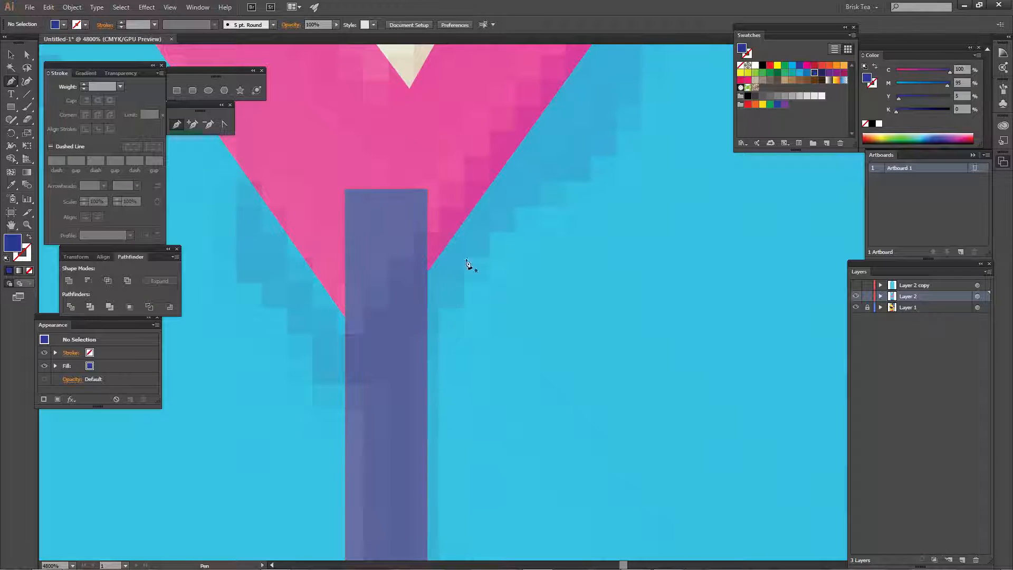
{"action": "left_click", "coordinate": [428, 377]}
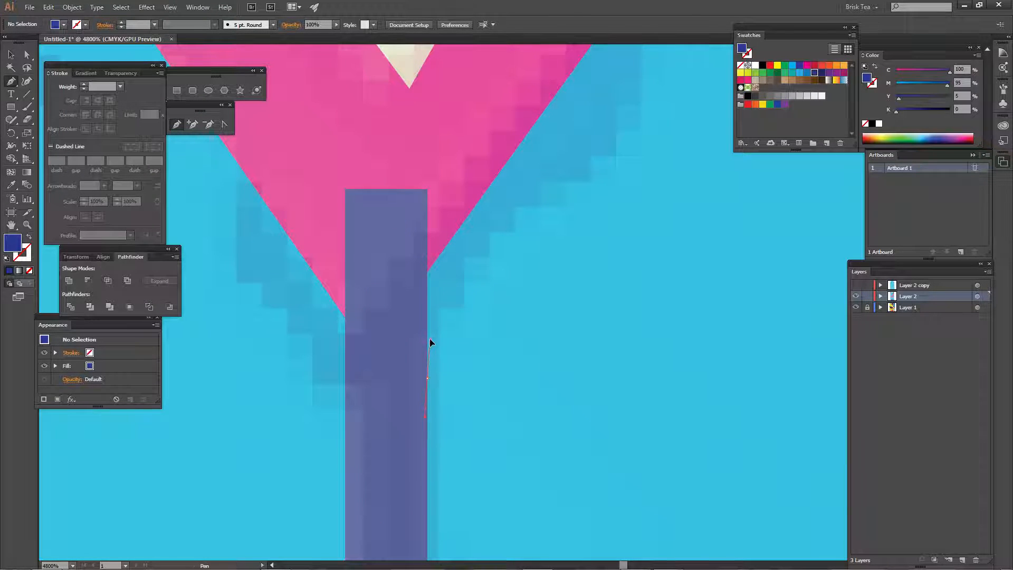
{"action": "left_click", "coordinate": [429, 364]}
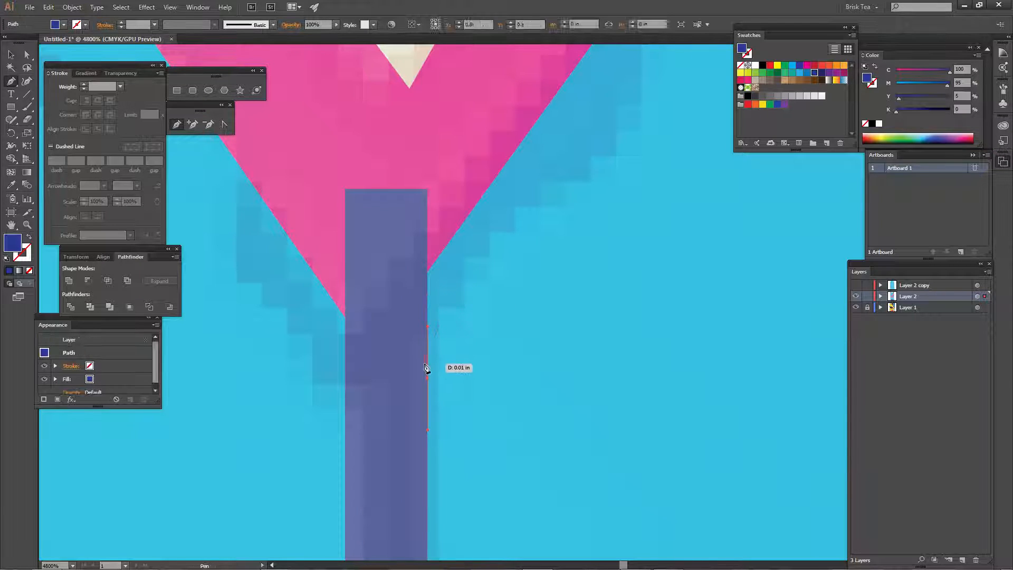
{"action": "left_click_drag", "start_coordinate": [500, 262], "coordinate": [430, 319]}
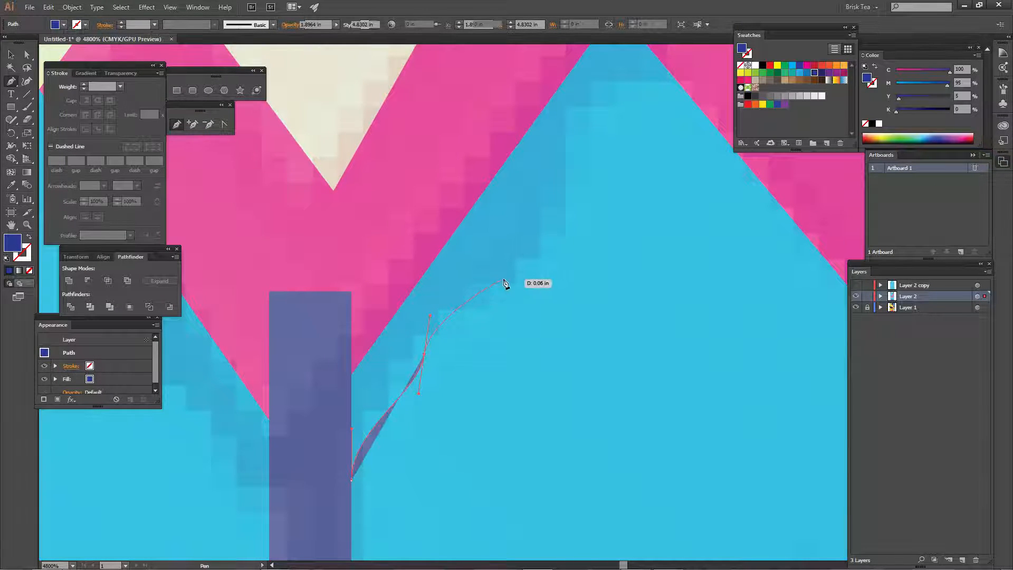
{"action": "left_click_drag", "start_coordinate": [504, 279], "coordinate": [536, 269]}
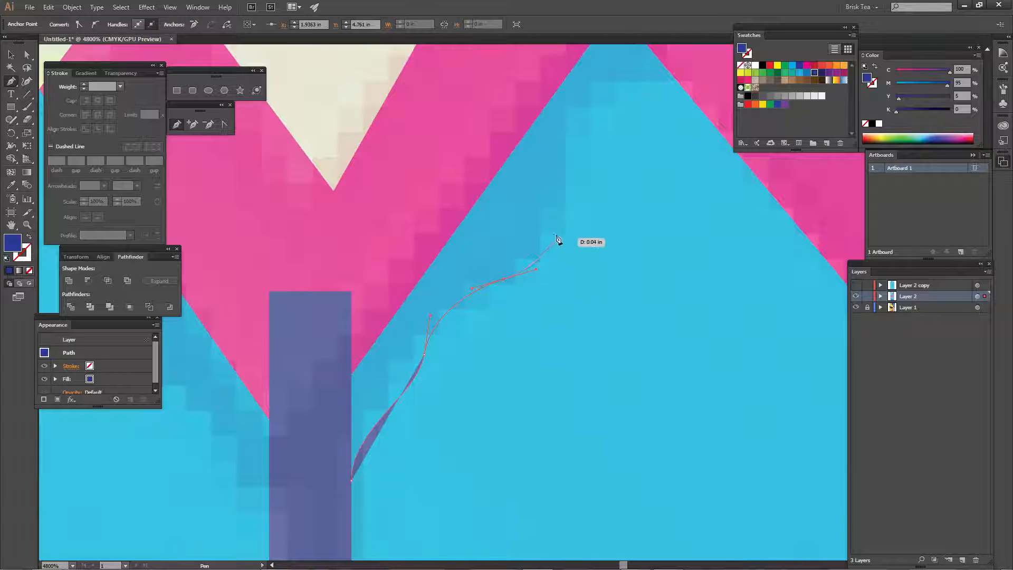
{"action": "left_click_drag", "start_coordinate": [544, 213], "coordinate": [536, 186]}
{"action": "key", "text": "space"}
{"action": "left_click_drag", "start_coordinate": [588, 164], "coordinate": [528, 333]}
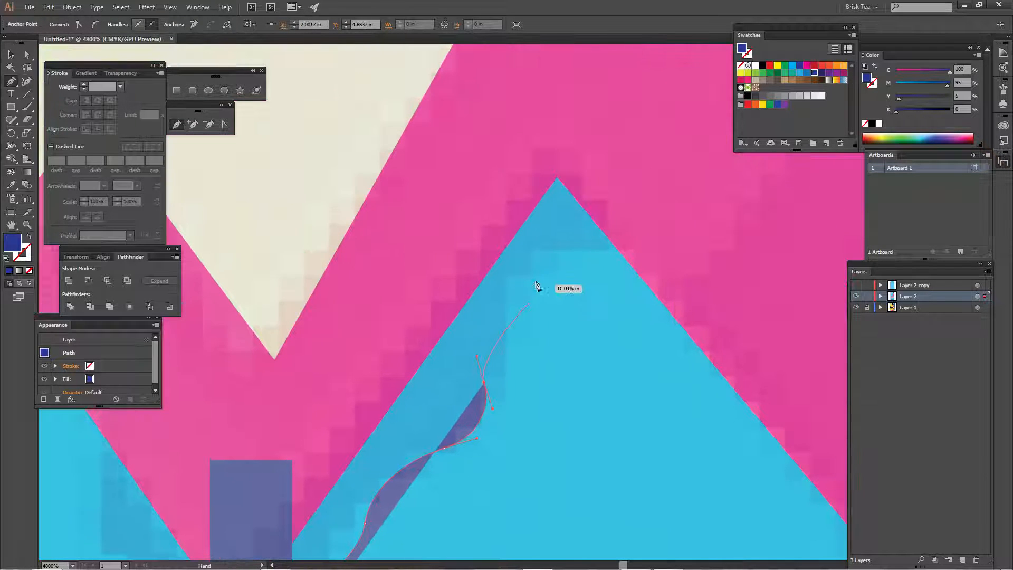
{"action": "left_click_drag", "start_coordinate": [536, 274], "coordinate": [543, 228]}
{"action": "left_click", "coordinate": [620, 193]}
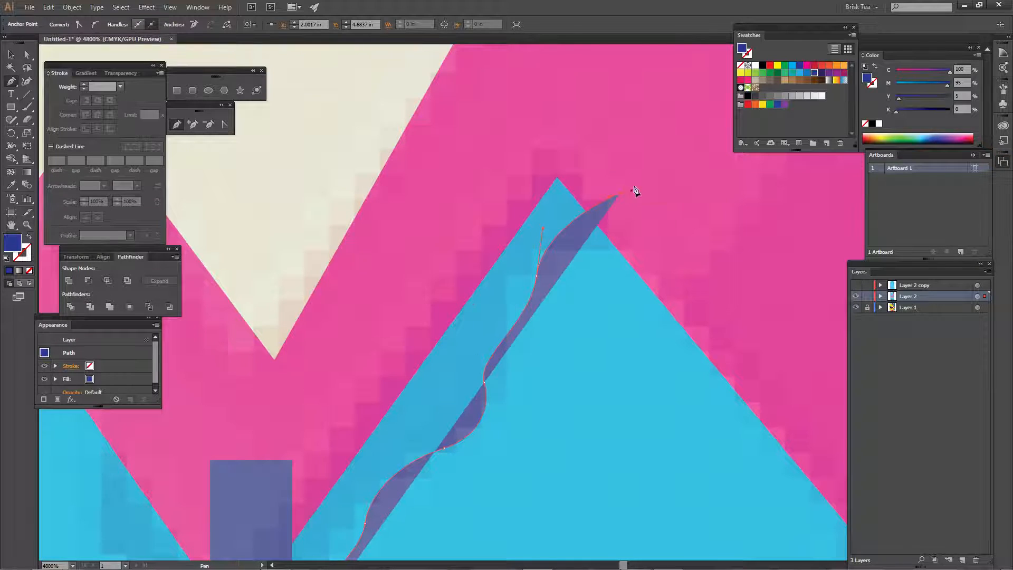
- Continue the splash path with straight segments back over the pink mouth to the left edge of its middle point
{"action": "left_click", "coordinate": [610, 150]}
{"action": "left_click", "coordinate": [468, 195]}
{"action": "left_click", "coordinate": [360, 318]}
{"action": "left_click", "coordinate": [293, 378]}
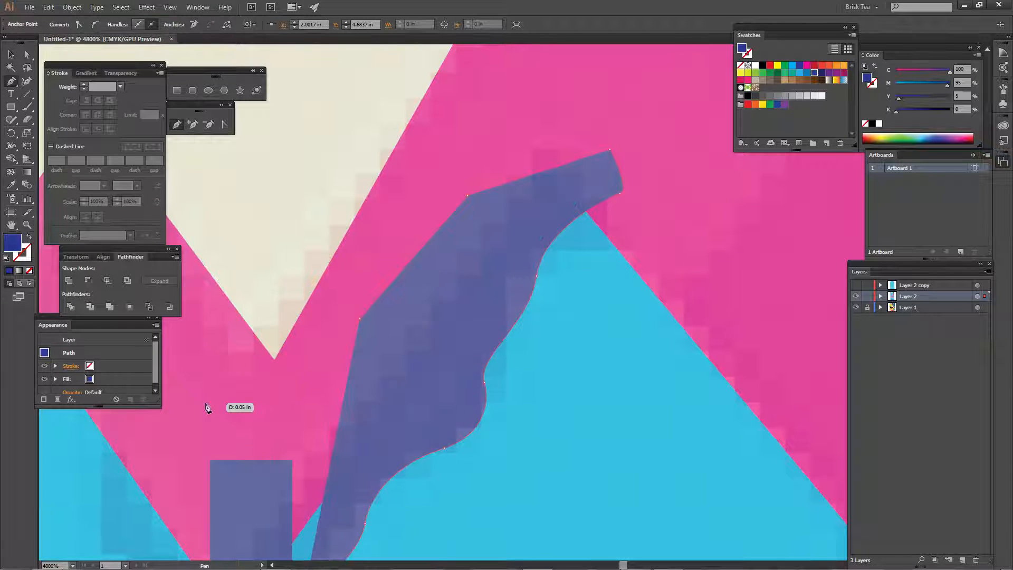
{"action": "left_click", "coordinate": [207, 404]}
{"action": "key", "text": "space"}
{"action": "left_click_drag", "start_coordinate": [150, 479], "coordinate": [259, 297]}
{"action": "left_click", "coordinate": [237, 220]}
- Curve the splash path down to the stem's left side and close it at its starting point
{"action": "left_click_drag", "start_coordinate": [288, 353], "coordinate": [295, 395]}
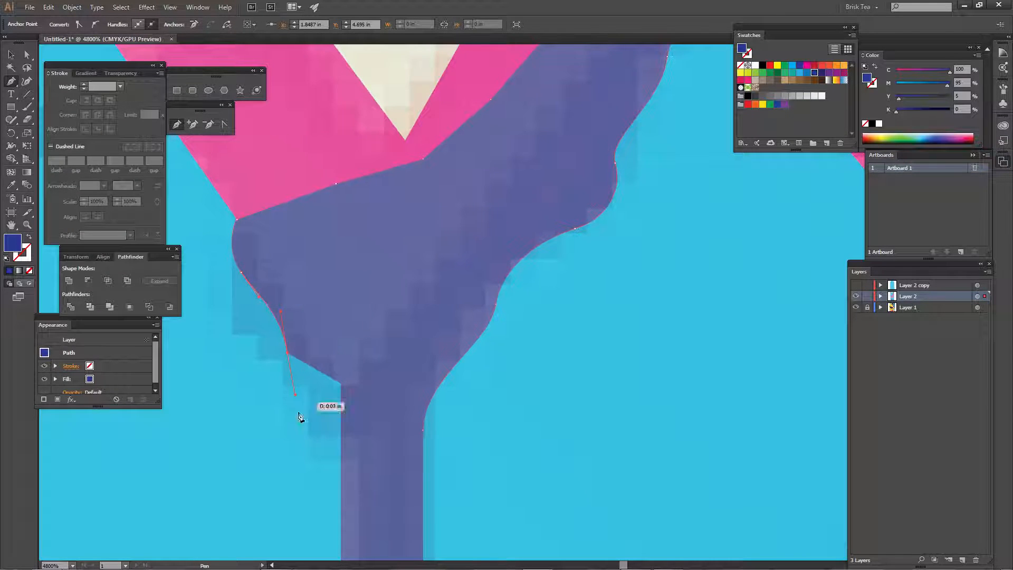
{"action": "key", "text": "space"}
{"action": "left_click_drag", "start_coordinate": [307, 437], "coordinate": [367, 341]}
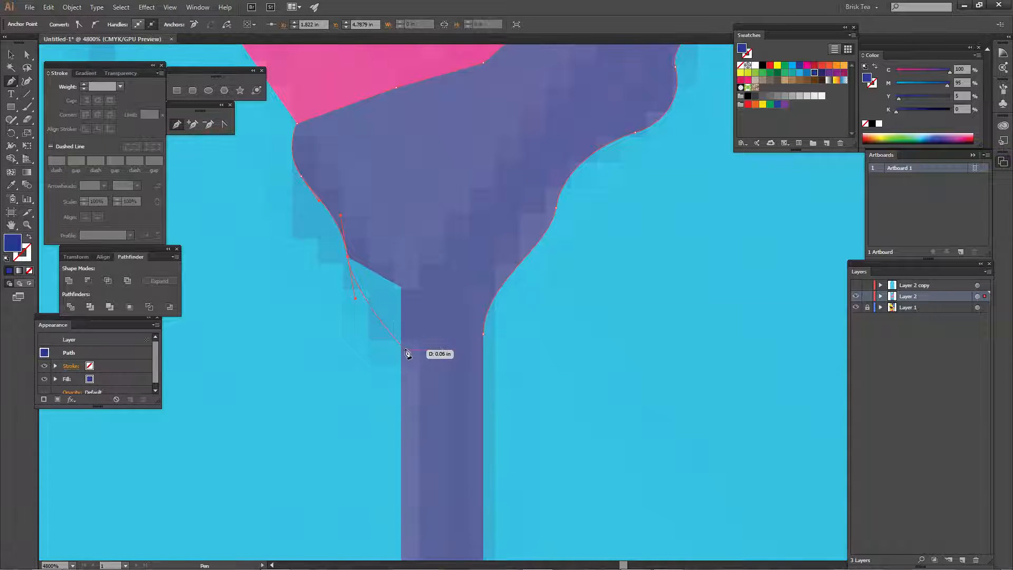
{"action": "key", "text": "alt"}
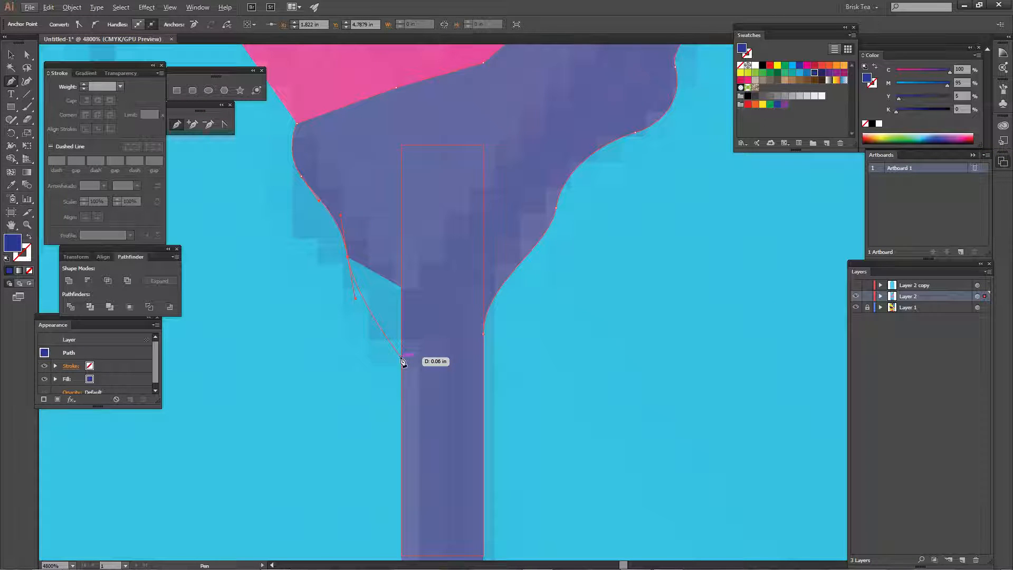
{"action": "left_click_drag", "start_coordinate": [401, 357], "coordinate": [401, 400]}
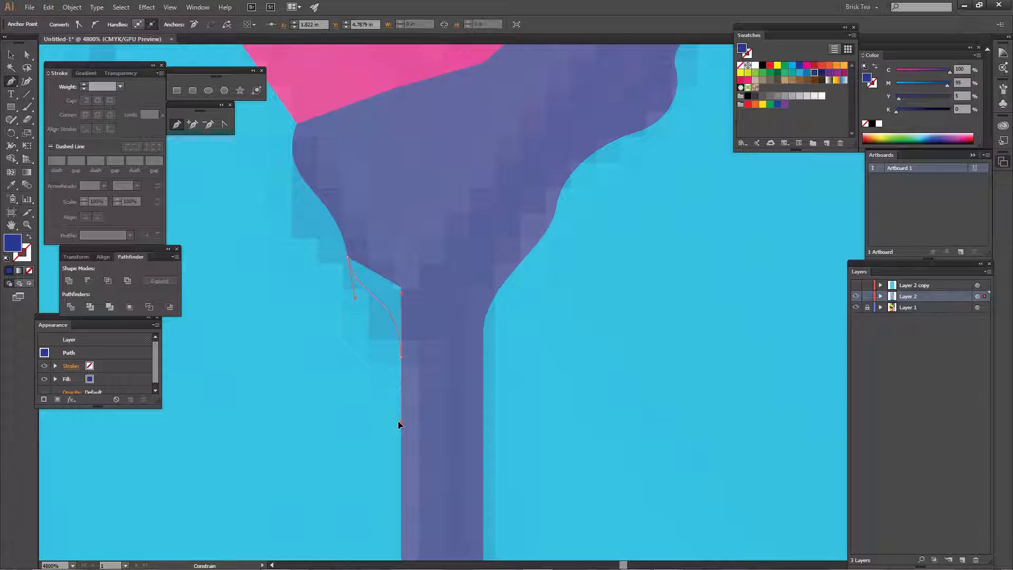
{"action": "left_click", "coordinate": [483, 335]}
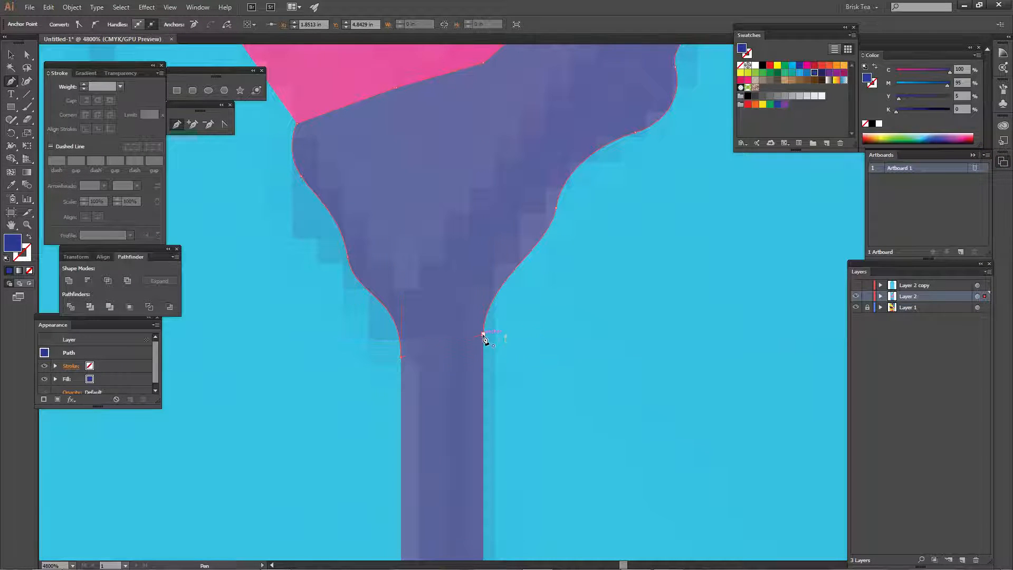
- Unite the splash, the stem and the rounded end of the middle drip into one shape
{"action": "key", "text": "v"}
{"action": "key", "text": "ctrl+0"}
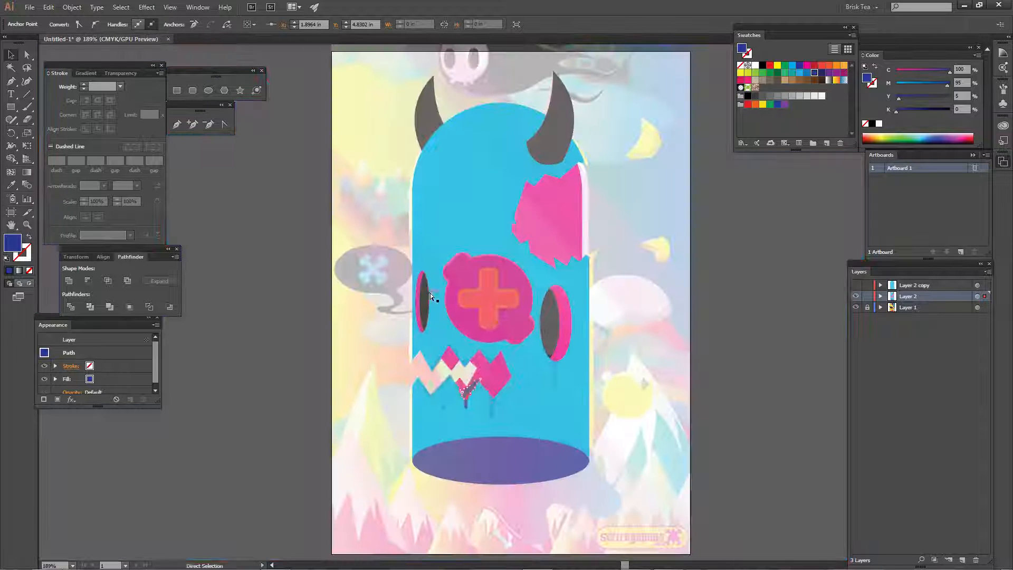
{"action": "key", "text": "ctrl+equal"}
{"action": "key", "text": "ctrl+equal"}
{"action": "key", "text": "ctrl+equal"}
{"action": "key", "text": "ctrl+equal"}
{"action": "scroll", "coordinate": [520, 432], "scroll_direction": "down", "scroll_amount": 4}
{"action": "scroll", "coordinate": [521, 433], "scroll_direction": "left", "scroll_amount": 1}
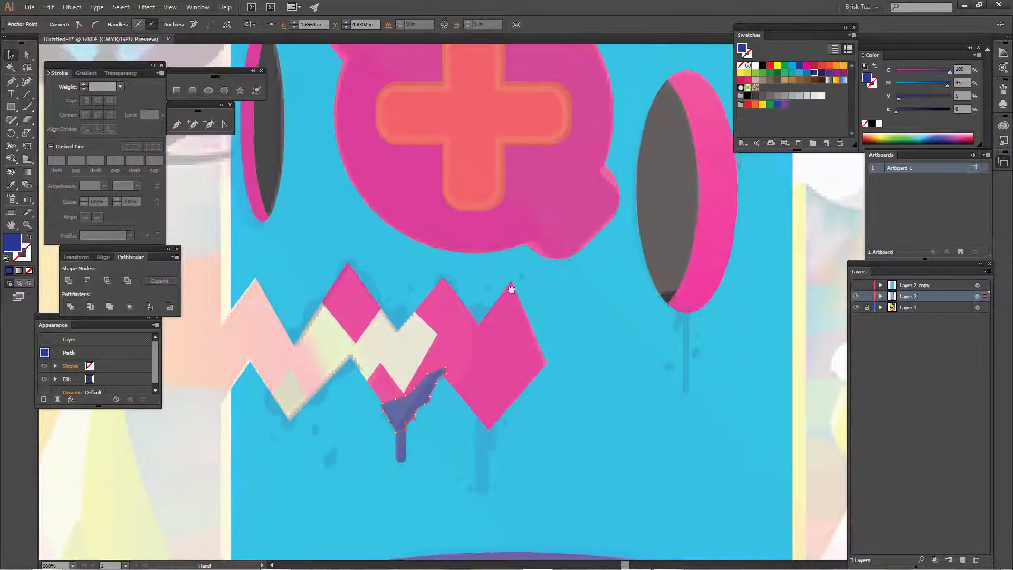
{"action": "left_click", "coordinate": [510, 346]}
{"action": "key", "text": "ctrl+shift+a"}
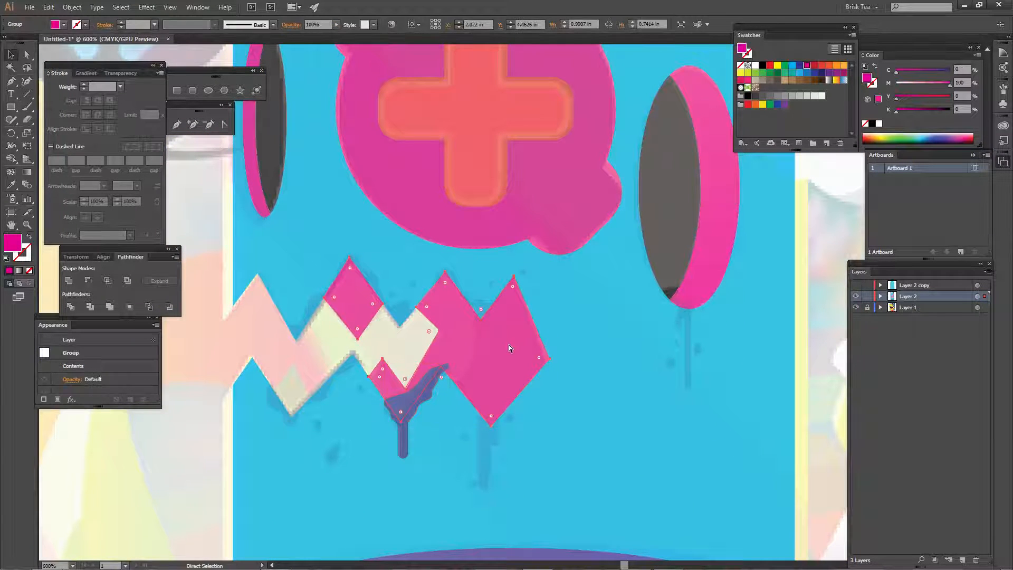
{"action": "left_click", "coordinate": [407, 424]}
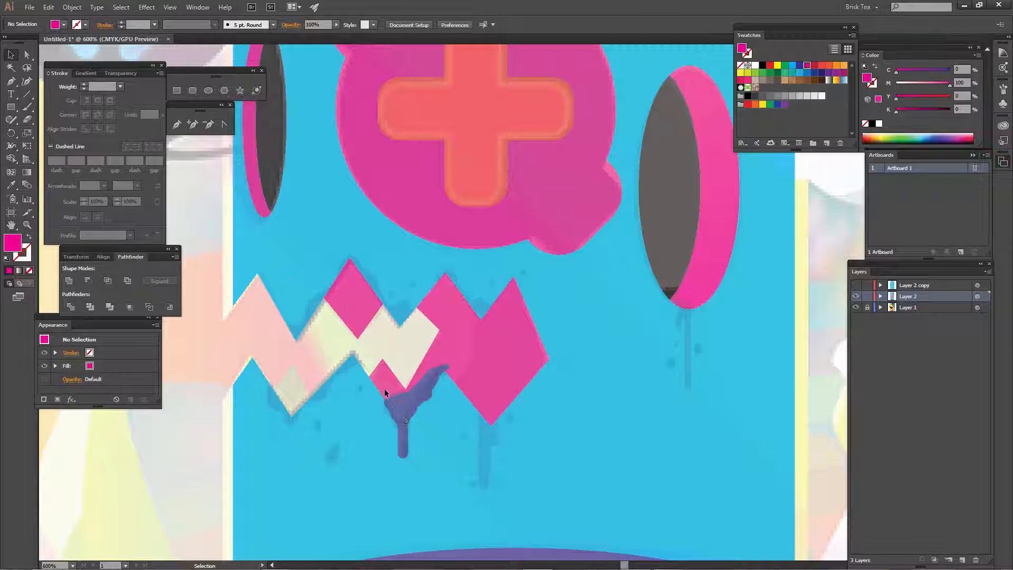
{"action": "left_click", "coordinate": [72, 284]}
{"action": "key", "text": "ctrl+shift+a"}
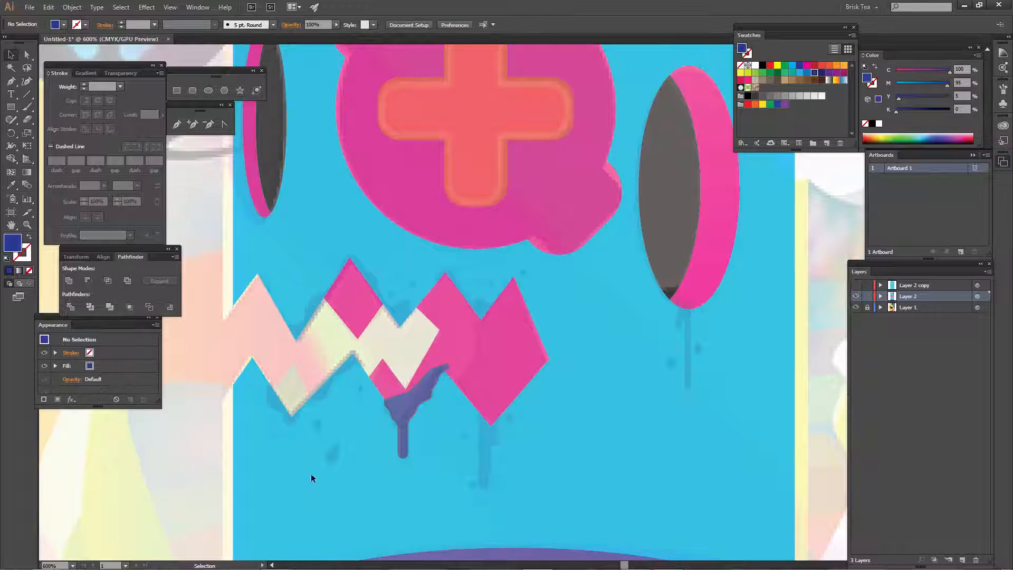
- Draw a dark blue circle at the lower end of the right point's drip and a rectangle about 0.058 by 0.37 in from its middle up into the mouth
{"action": "left_click_drag", "start_coordinate": [312, 475], "coordinate": [328, 403]}
{"action": "scroll", "coordinate": [536, 381], "scroll_direction": "up", "scroll_amount": 2}
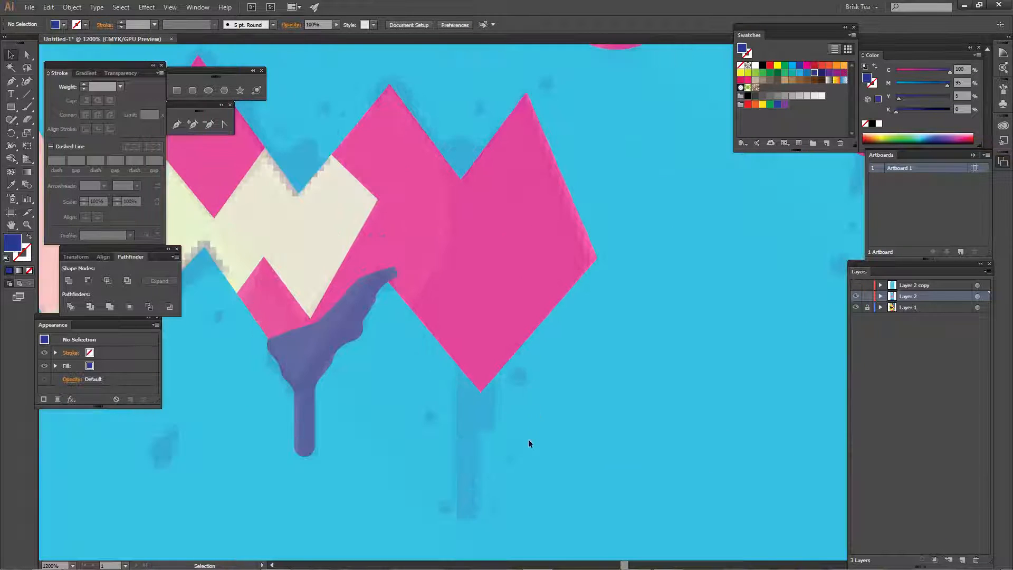
{"action": "key", "text": "l"}
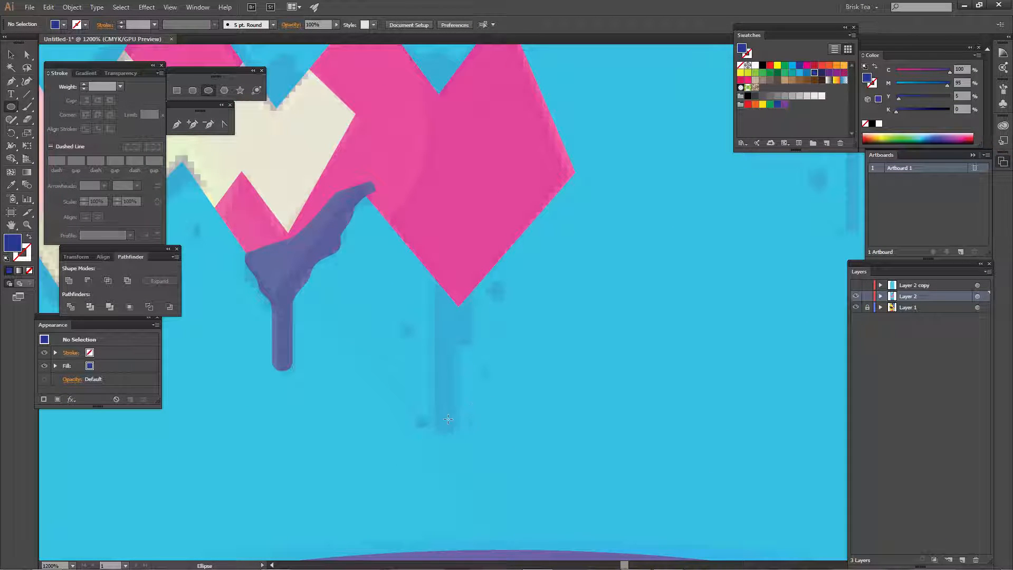
{"action": "mouse_move", "coordinate": [448, 419]}
{"action": "left_mouse_down"}
{"action": "mouse_move", "coordinate": [462, 432]}
{"action": "mouse_move", "coordinate": [462, 251]}
{"action": "left_mouse_up"}
{"action": "key", "text": "v"}
{"action": "left_click", "coordinate": [496, 421]}
{"action": "key", "text": "m"}
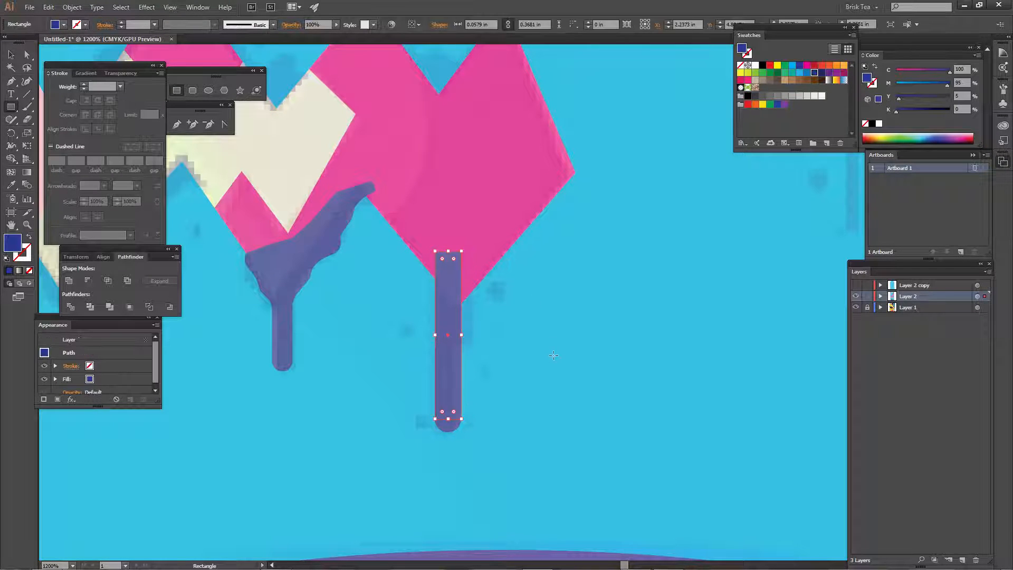
- Unite the circle and rectangle of the drip under the mouth's right point
{"action": "key", "text": "v"}
{"action": "left_click_drag", "start_coordinate": [495, 470], "coordinate": [399, 389]}
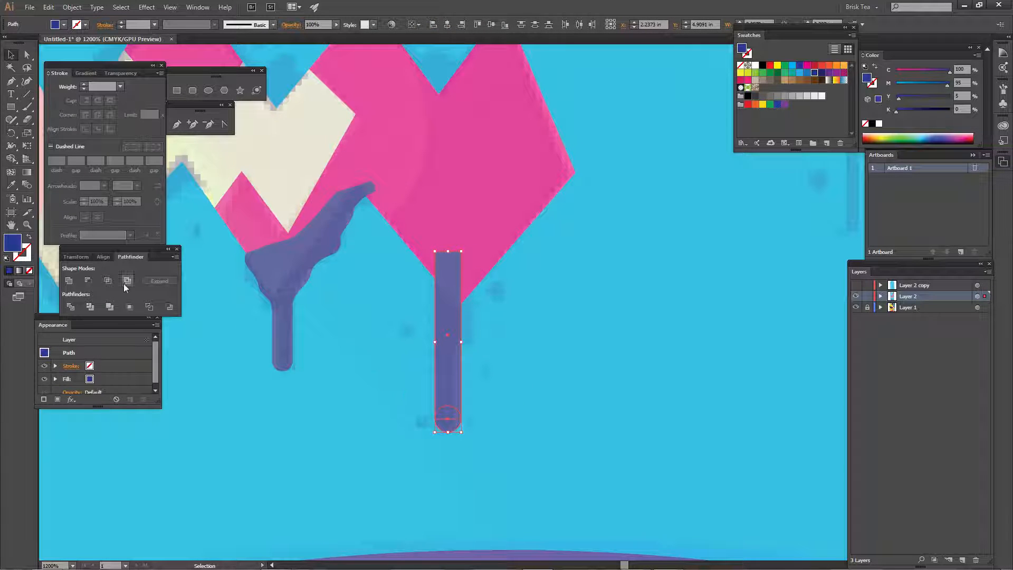
{"action": "left_click", "coordinate": [67, 283]}
- Duplicate the right drip, scale the copy to about 0.03 by 0.2 in and place it overlapping the original's upper right side
{"action": "key", "text": "ctrl+equal"}
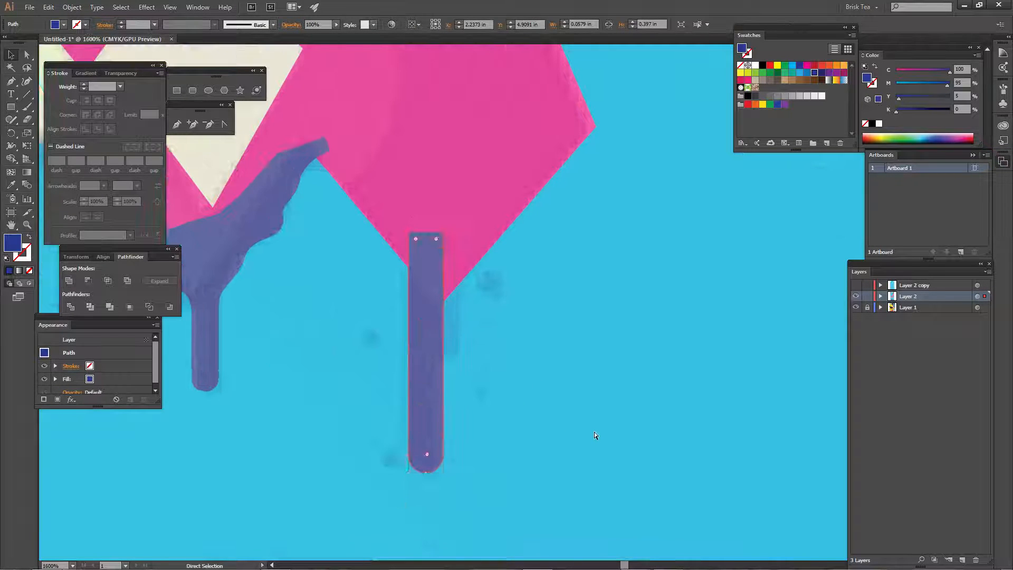
{"action": "left_click", "coordinate": [558, 439]}
{"action": "left_click_drag", "start_coordinate": [438, 408], "coordinate": [470, 330]}
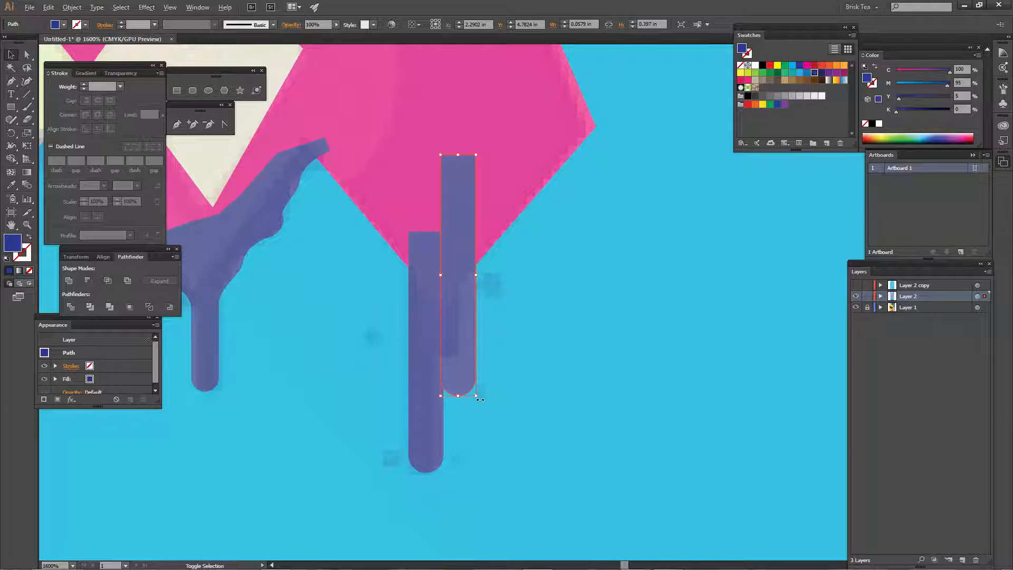
{"action": "left_click_drag", "start_coordinate": [476, 395], "coordinate": [470, 393]}
{"action": "left_click_drag", "start_coordinate": [458, 288], "coordinate": [444, 302]}
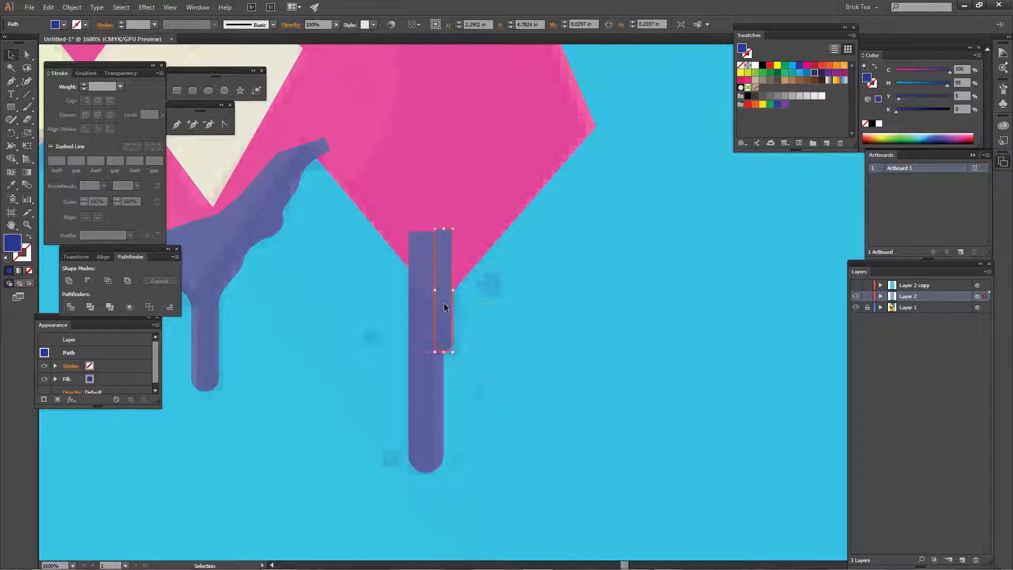
- Unite the small drip copy with the larger drip under the mouth's right point
{"action": "left_click", "coordinate": [472, 320]}
{"action": "left_click_drag", "start_coordinate": [406, 335], "coordinate": [404, 335]}
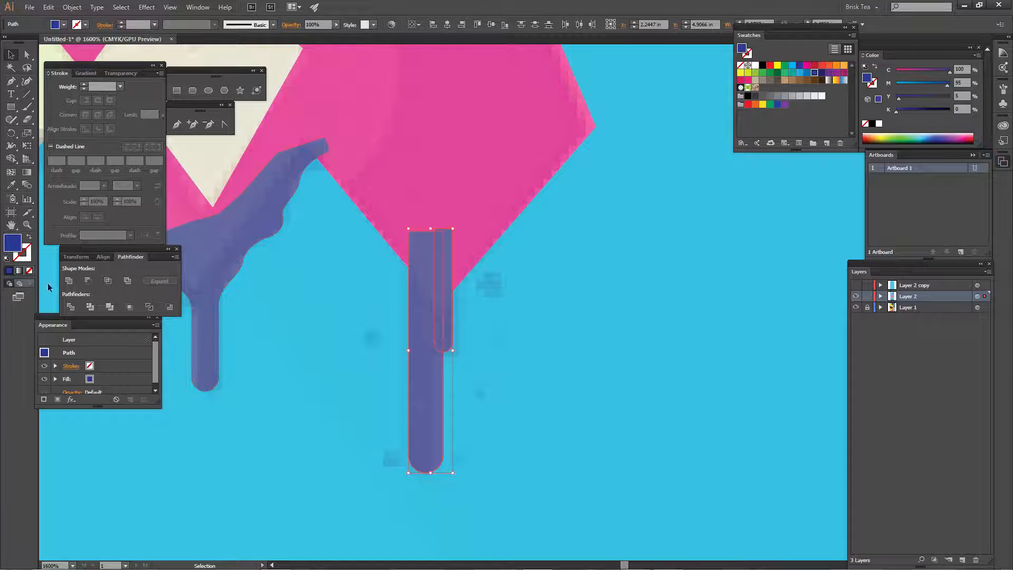
{"action": "left_click", "coordinate": [67, 284]}
{"action": "left_click", "coordinate": [534, 346]}
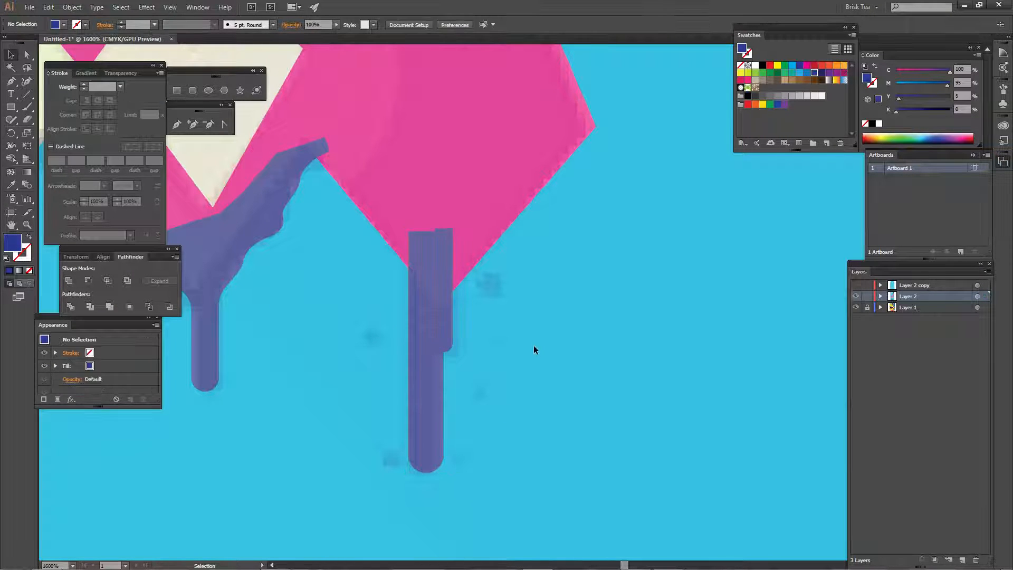
- Use Shape Builder on the middle drip and the blue body to remove the part of the splash lying over the mouth
{"action": "key", "text": "ctrl+0"}
{"action": "key", "text": "ctrl+equal"}
{"action": "key", "text": "ctrl+equal"}
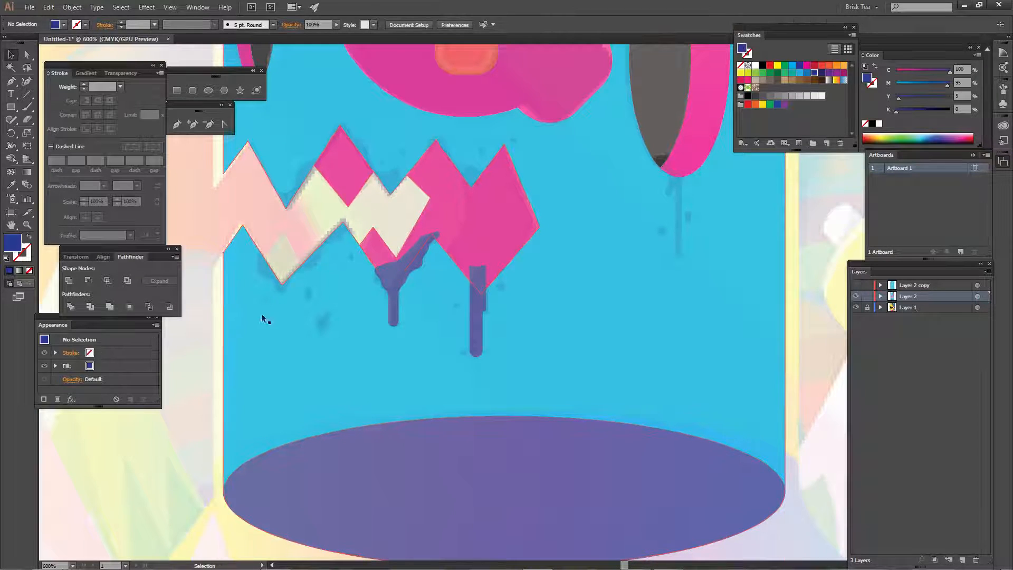
{"action": "left_click", "coordinate": [405, 262]}
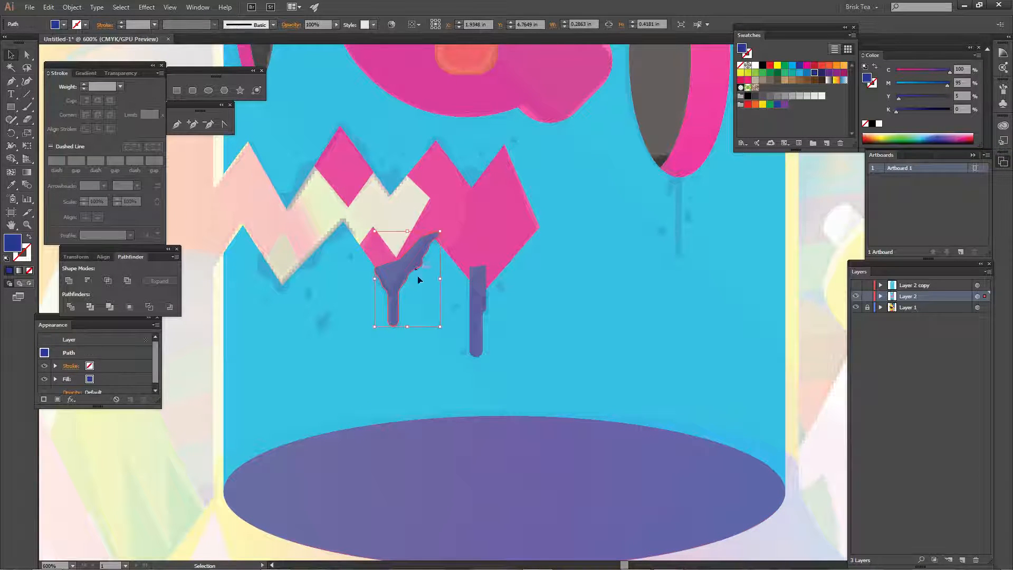
{"action": "left_click", "coordinate": [432, 355], "text": "shift"}
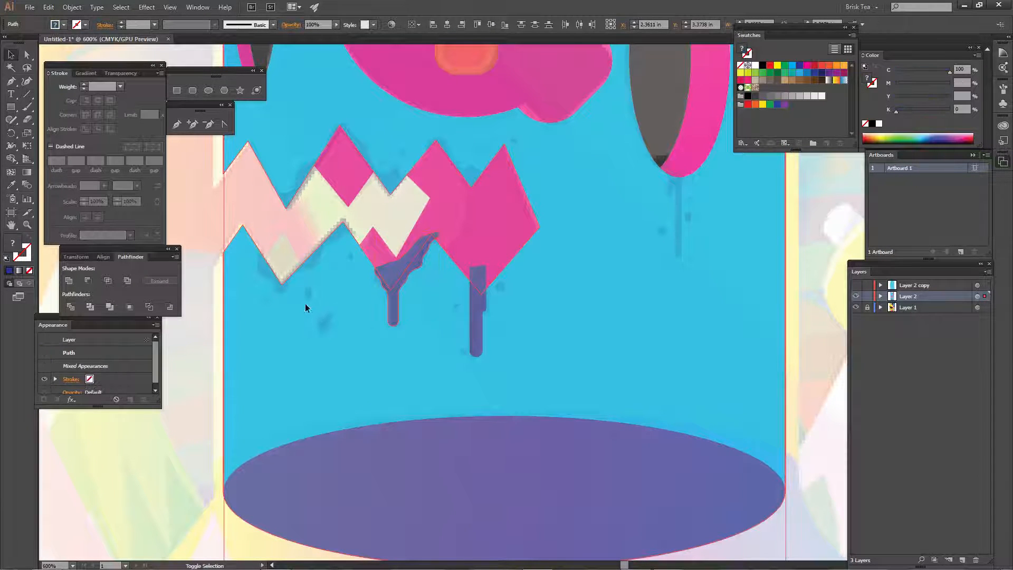
{"action": "key", "text": "shift+m"}
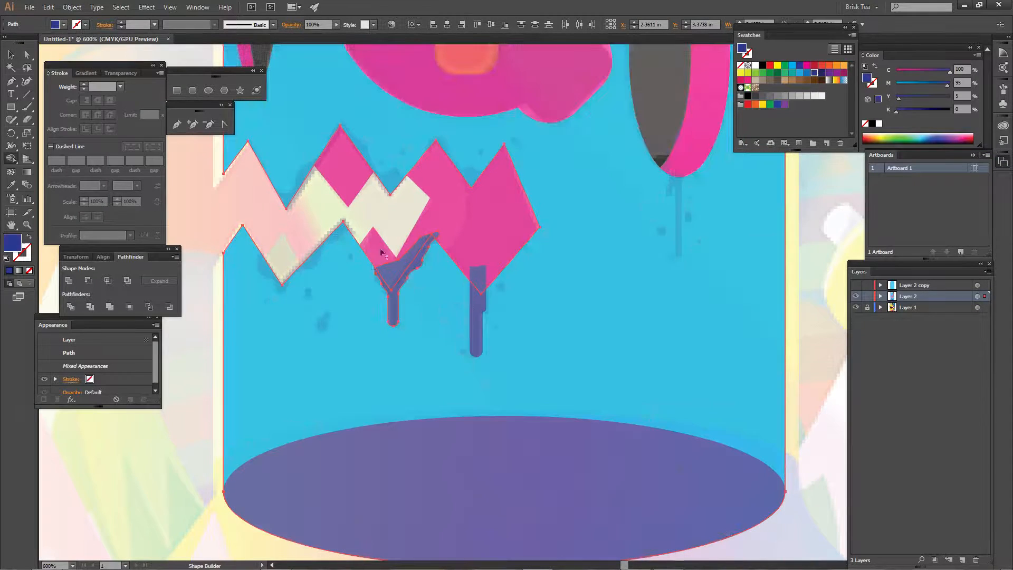
{"action": "left_click", "coordinate": [390, 268]}
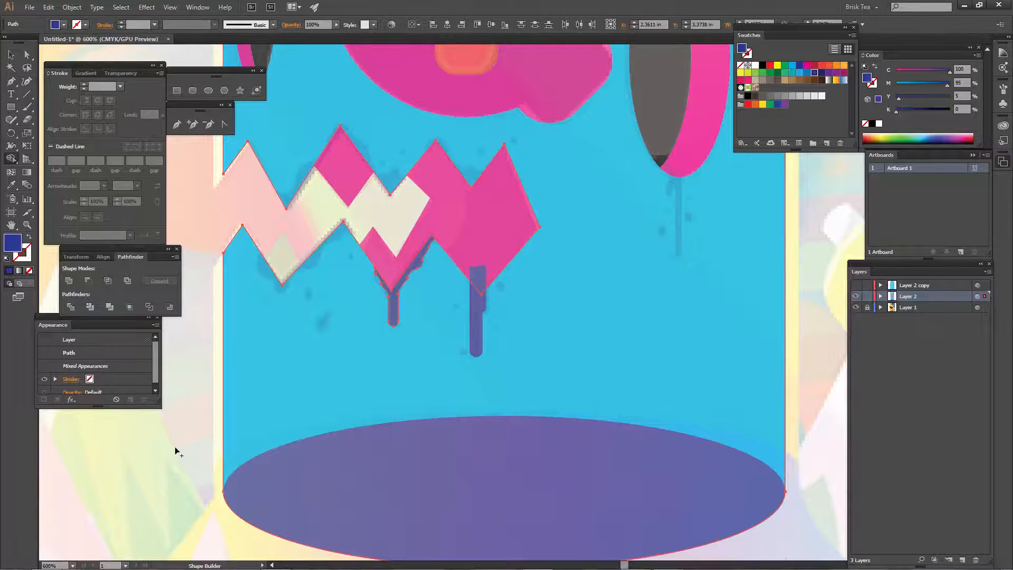
{"action": "key", "text": "ctrl+shift+a"}
- Intersect the right drip with the blue body to trim away the part of the drip lying over the mouth
{"action": "left_click_drag", "start_coordinate": [530, 346], "coordinate": [443, 416]}
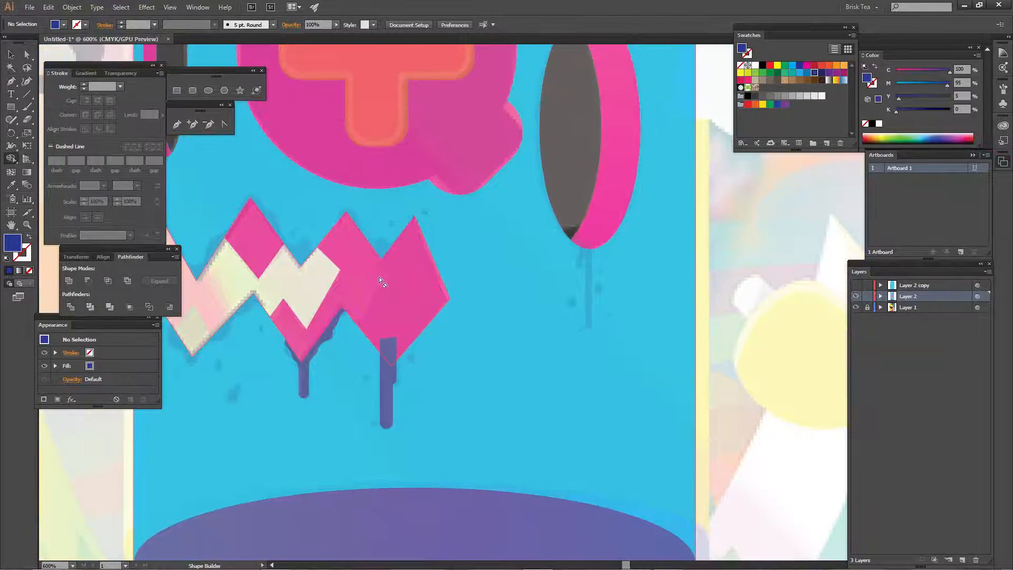
{"action": "key", "text": "v"}
{"action": "key", "text": "ctrl+plus"}
{"action": "key", "text": "ctrl+plus"}
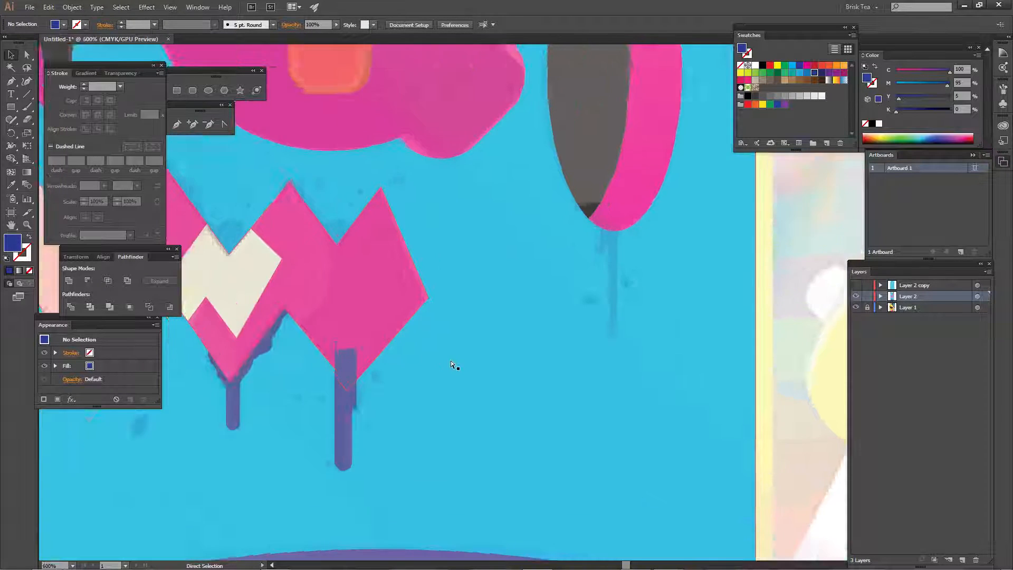
{"action": "left_click_drag", "start_coordinate": [254, 441], "coordinate": [516, 336]}
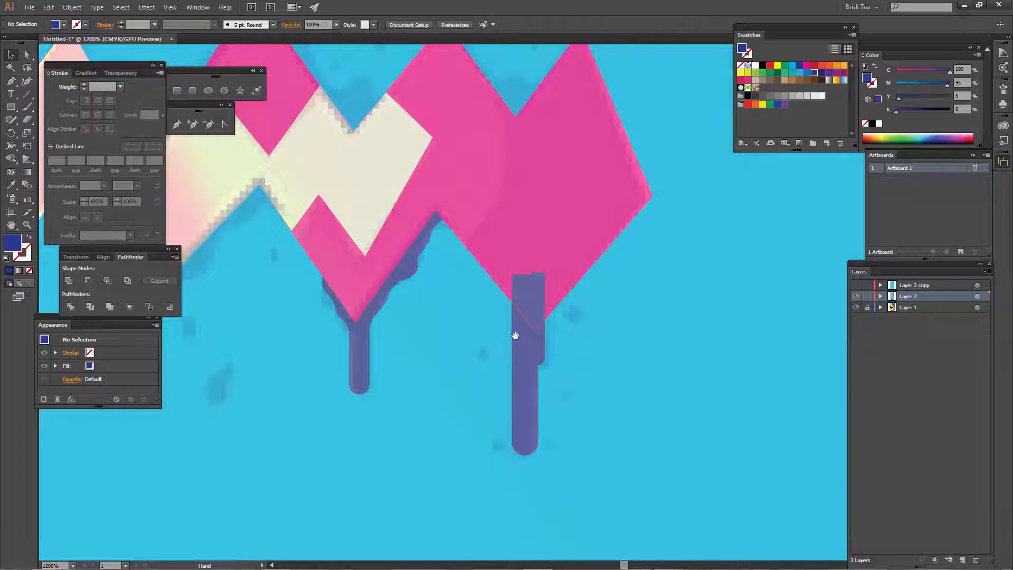
{"action": "left_click", "coordinate": [222, 272]}
{"action": "key", "text": "a"}
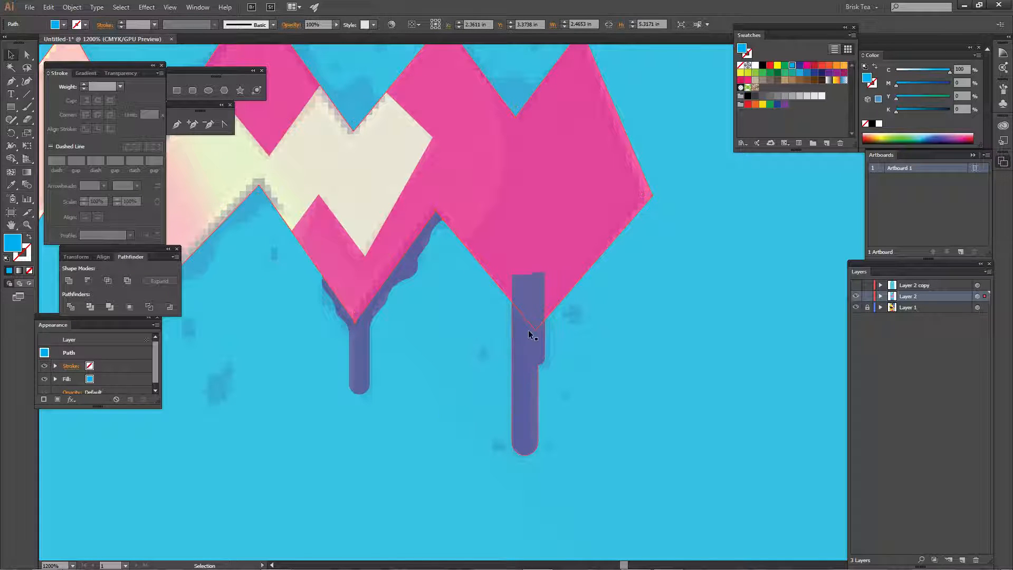
{"action": "left_click", "coordinate": [533, 347], "text": "shift"}
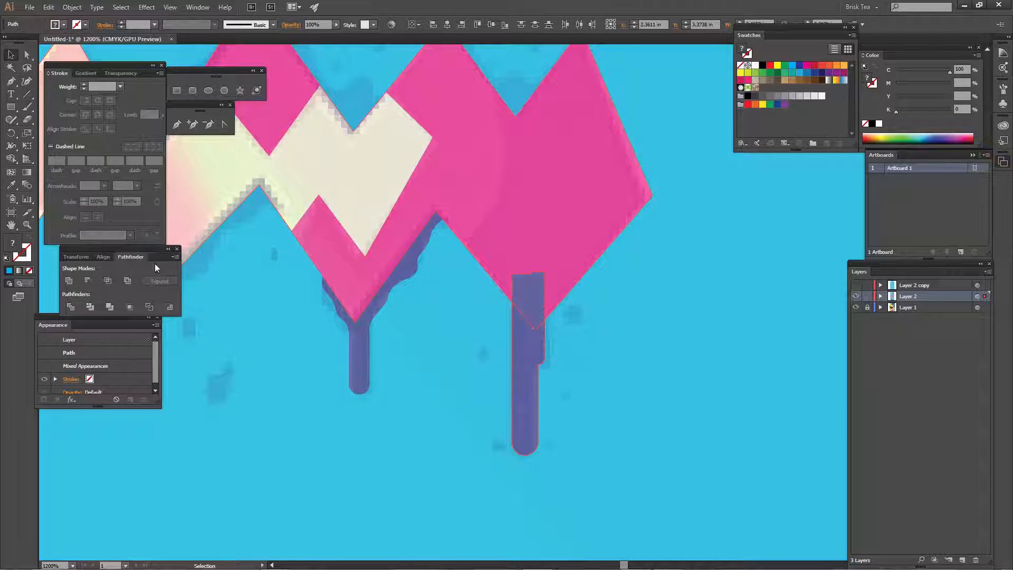
{"action": "left_click", "coordinate": [107, 280]}
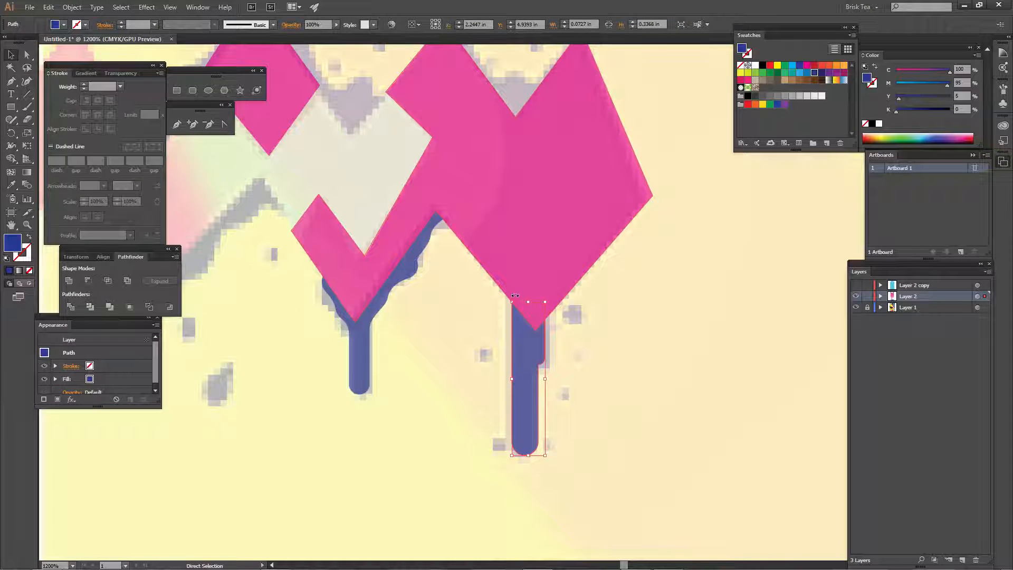
- Paste the blue body back in place and send it backward behind the drips, purple base, side ovals and eye
{"action": "key", "text": "ctrl+z"}
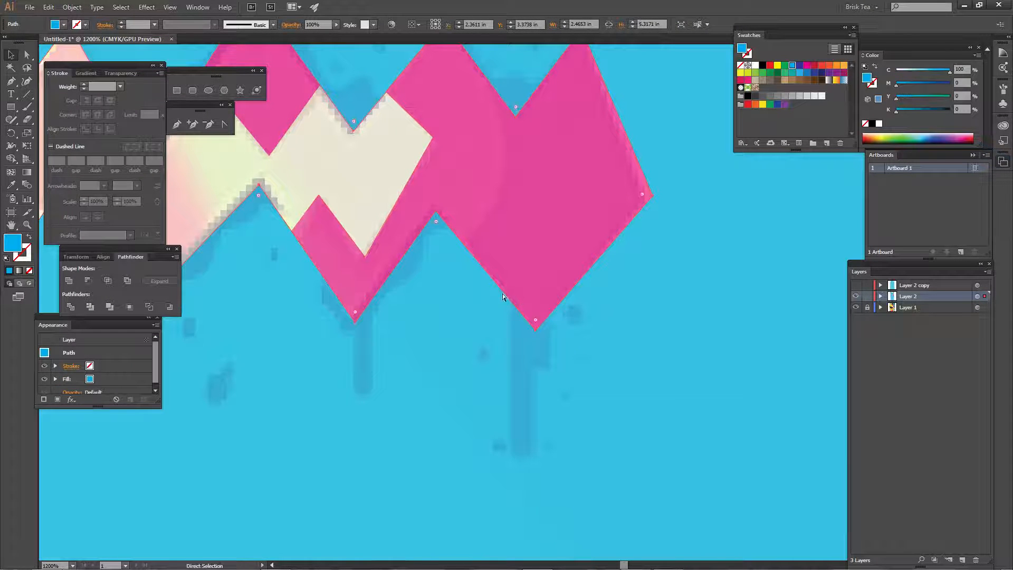
{"action": "scroll", "coordinate": [503, 293], "scroll_direction": "down", "scroll_amount": 3, "text": "alt"}
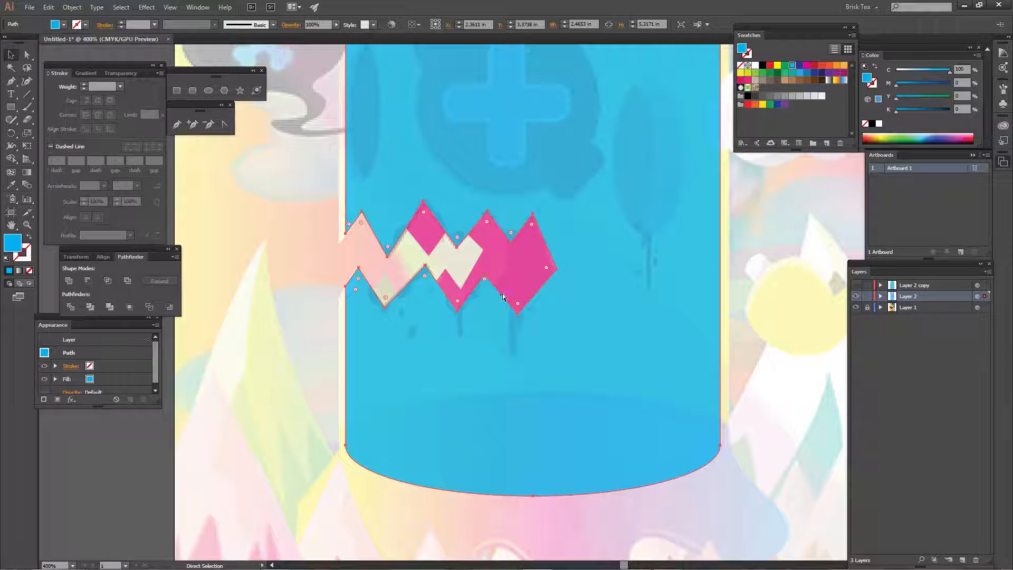
{"action": "key", "text": "ctrl+["}
{"action": "key", "text": "ctrl+["}
{"action": "key", "text": "ctrl+["}
{"action": "key", "text": "ctrl+["}
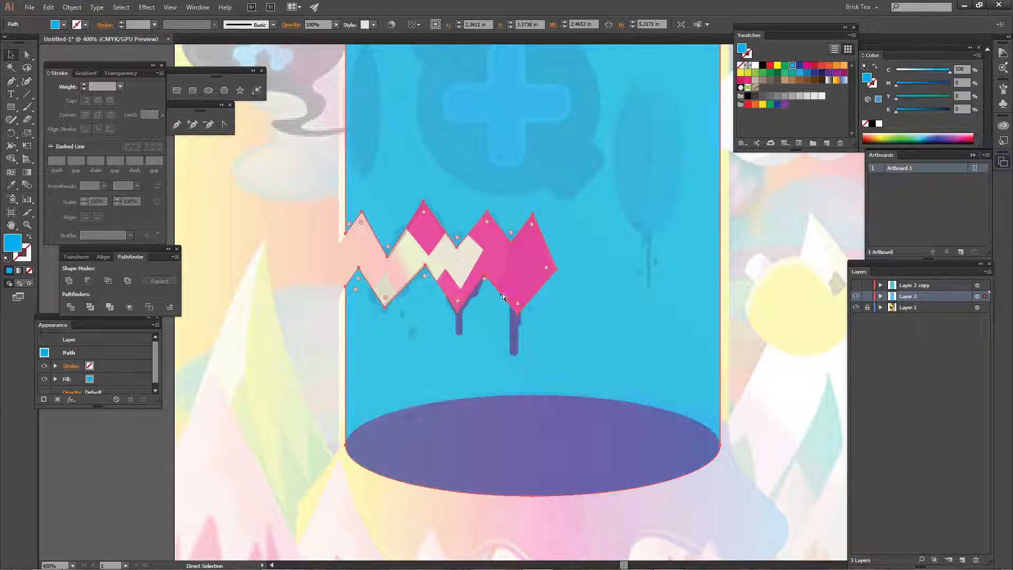
{"action": "key", "text": "ctrl+["}
{"action": "key", "text": "ctrl+["}
{"action": "key", "text": "ctrl+["}
{"action": "key", "text": "ctrl+["}
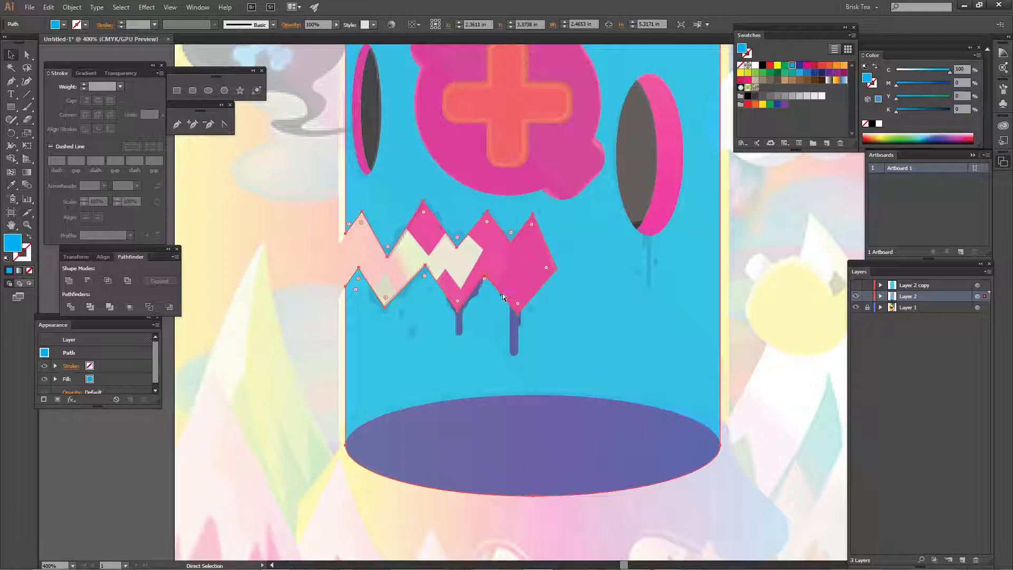
{"action": "scroll", "coordinate": [502, 296], "scroll_direction": "down", "scroll_amount": 1, "text": "alt"}
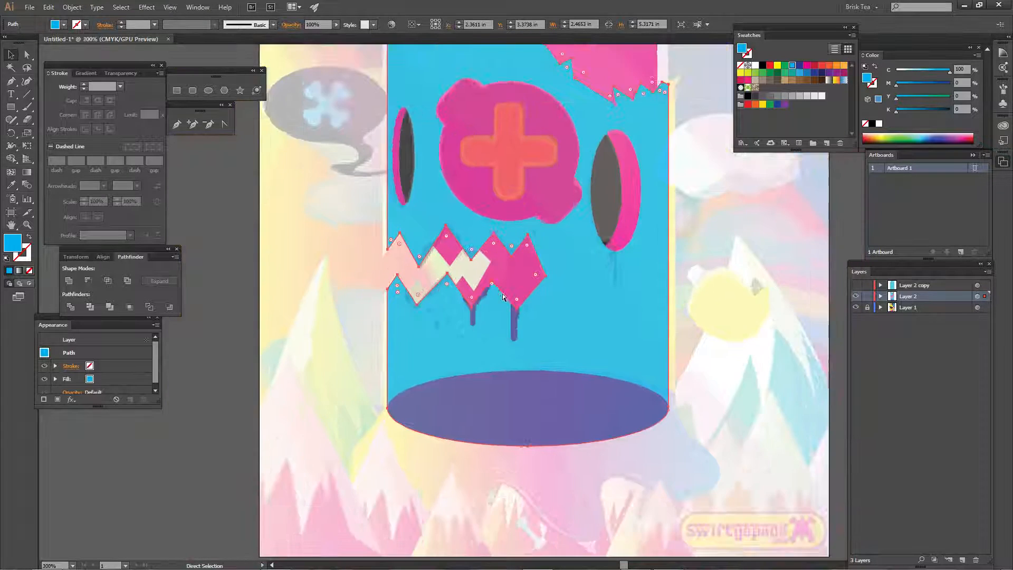
{"action": "scroll", "coordinate": [502, 297], "scroll_direction": "down", "scroll_amount": 1, "text": "alt"}
{"action": "left_click", "coordinate": [666, 332]}
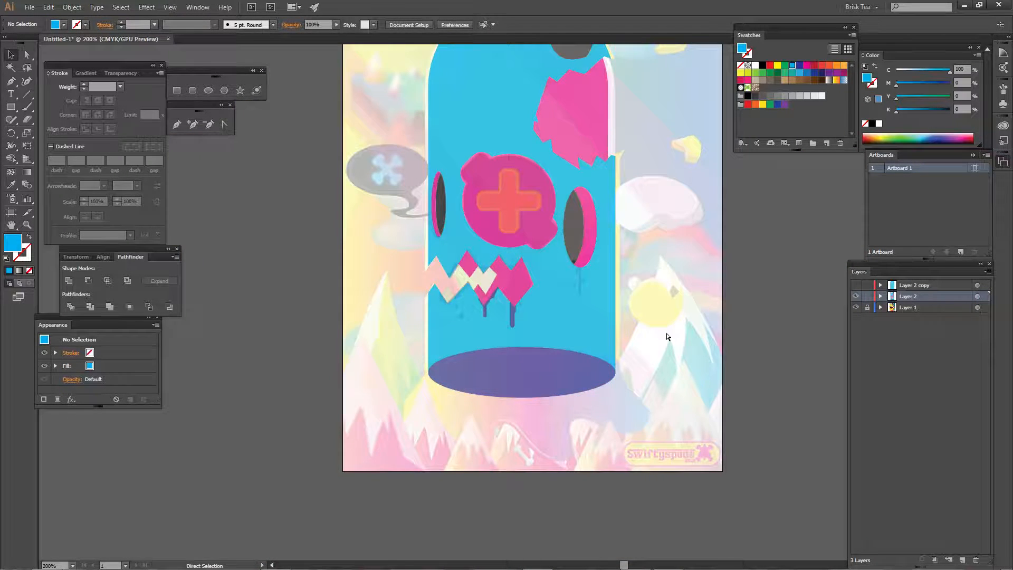
- Sample the middle drip's dark blue as the fill and ready the Ellipse tool for the splatter spots below the mouth
{"action": "key", "text": "ctrl+="}
{"action": "key", "text": "ctrl+="}
{"action": "key", "text": "ctrl+="}
{"action": "key", "text": "ctrl+="}
{"action": "key", "text": "ctrl+="}
{"action": "left_click_drag", "start_coordinate": [247, 436], "coordinate": [363, 406]}
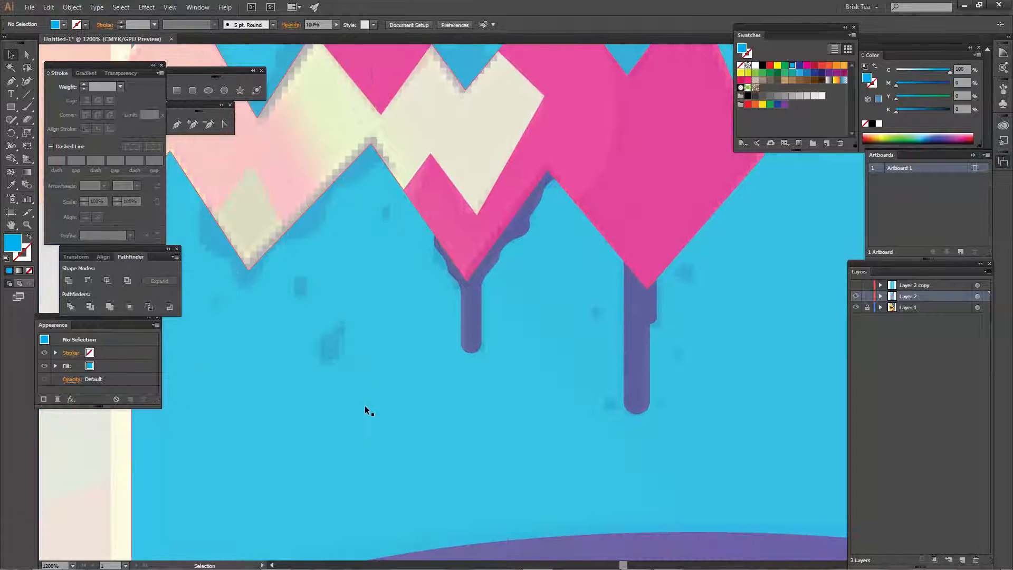
{"action": "key", "text": "i"}
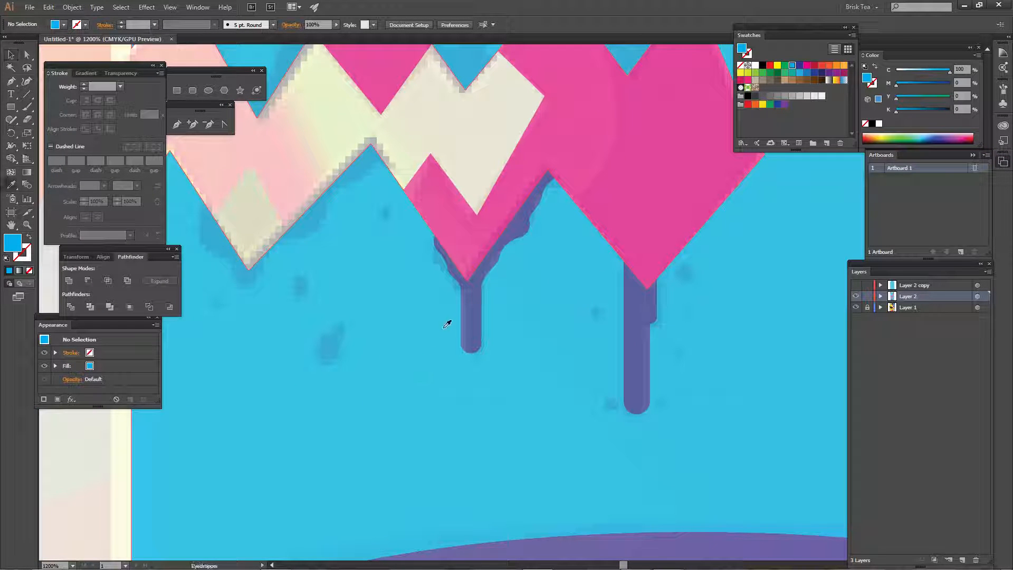
{"action": "left_click", "coordinate": [461, 315]}
{"action": "key", "text": "l"}
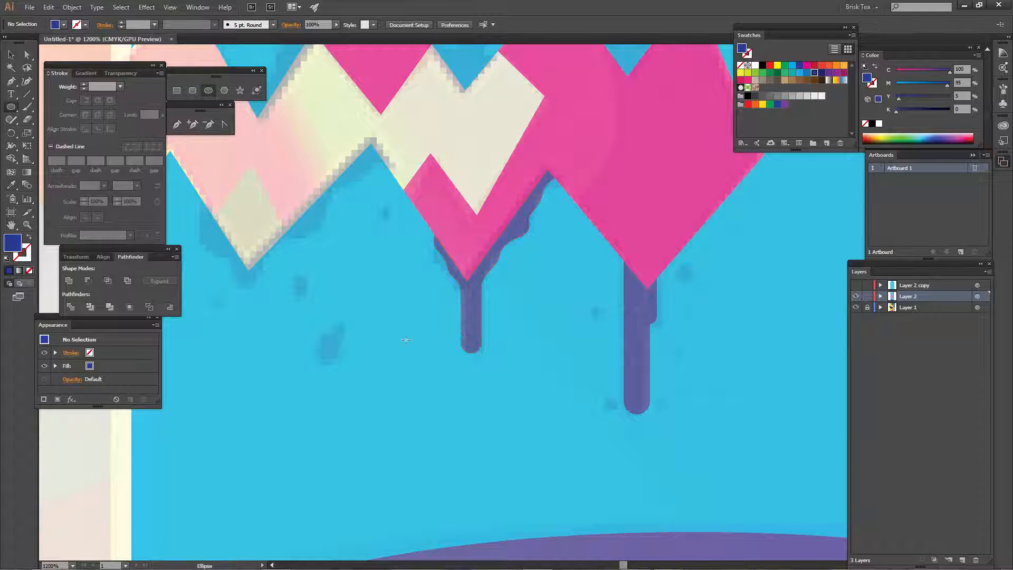
- Draw several small purple ellipses as paint splatters around the drips hanging below the zigzag mouth, leaving them deselected
{"action": "left_click_drag", "start_coordinate": [327, 343], "coordinate": [372, 398]}
{"action": "left_click_drag", "start_coordinate": [471, 388], "coordinate": [486, 398]}
{"action": "left_click_drag", "start_coordinate": [535, 264], "coordinate": [549, 277]}
{"action": "left_click_drag", "start_coordinate": [591, 346], "coordinate": [604, 360]}
{"action": "left_click_drag", "start_coordinate": [670, 359], "coordinate": [588, 401]}
{"action": "left_click_drag", "start_coordinate": [604, 315], "coordinate": [613, 327]}
{"action": "left_click_drag", "start_coordinate": [617, 393], "coordinate": [636, 413]}
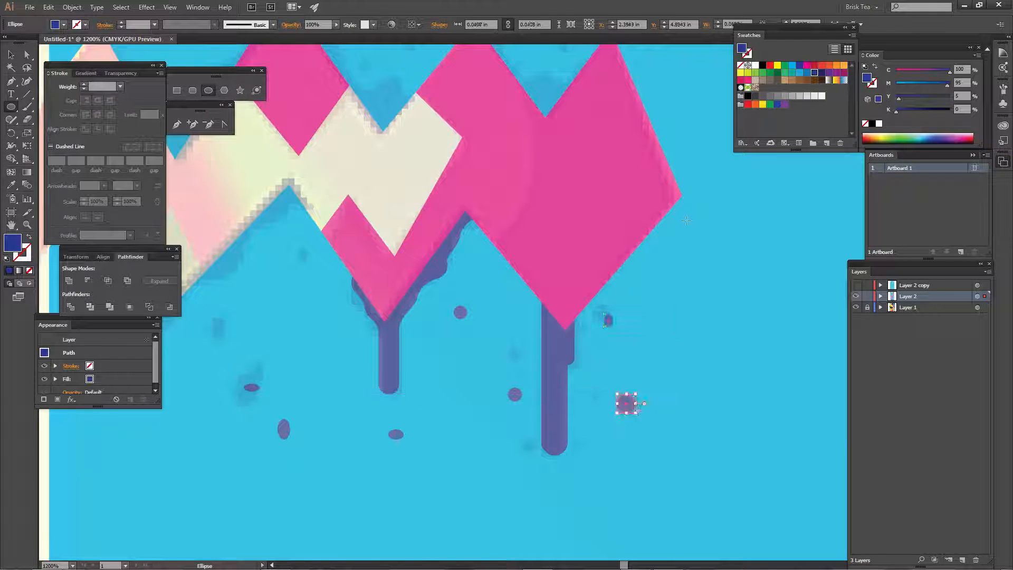
{"action": "left_click_drag", "start_coordinate": [686, 221], "coordinate": [703, 238]}
{"action": "key", "text": "ctrl+minus"}
{"action": "key", "text": "ctrl+minus"}
{"action": "key", "text": "ctrl+minus"}
{"action": "key", "text": "ctrl+minus"}
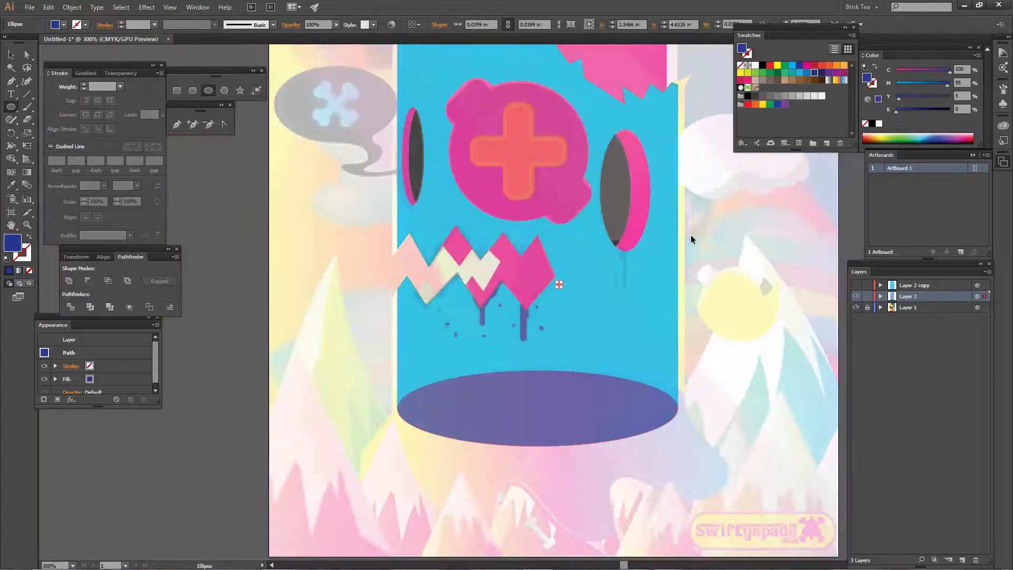
{"action": "key", "text": "ctrl+shift+a"}
- Scale a copy of the body's purple base ellipse toward its centre to about 0.68 by 0.19 in and fill it magenta
{"action": "left_click_drag", "start_coordinate": [735, 278], "coordinate": [683, 312]}
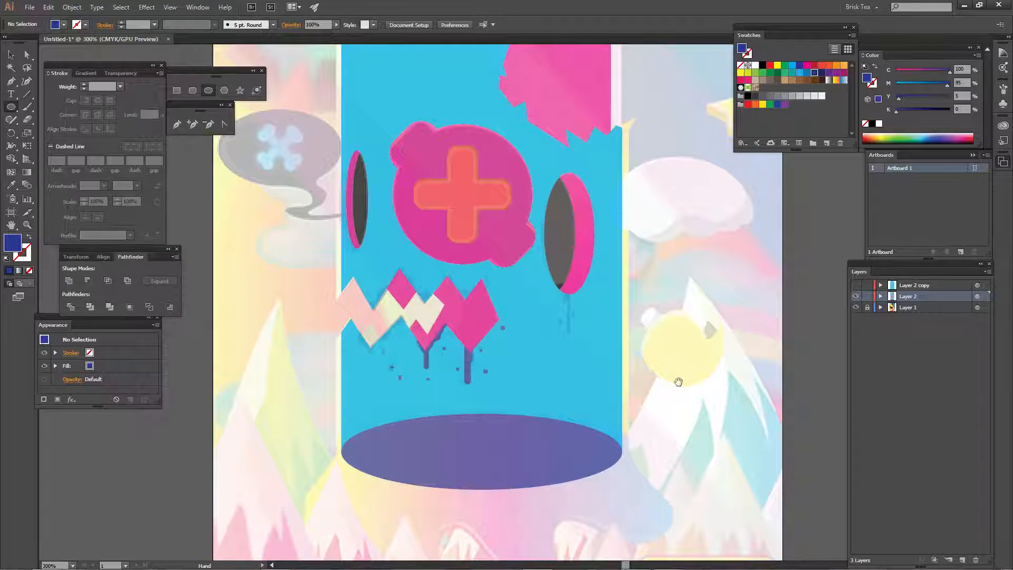
{"action": "left_click_drag", "start_coordinate": [679, 382], "coordinate": [667, 322]}
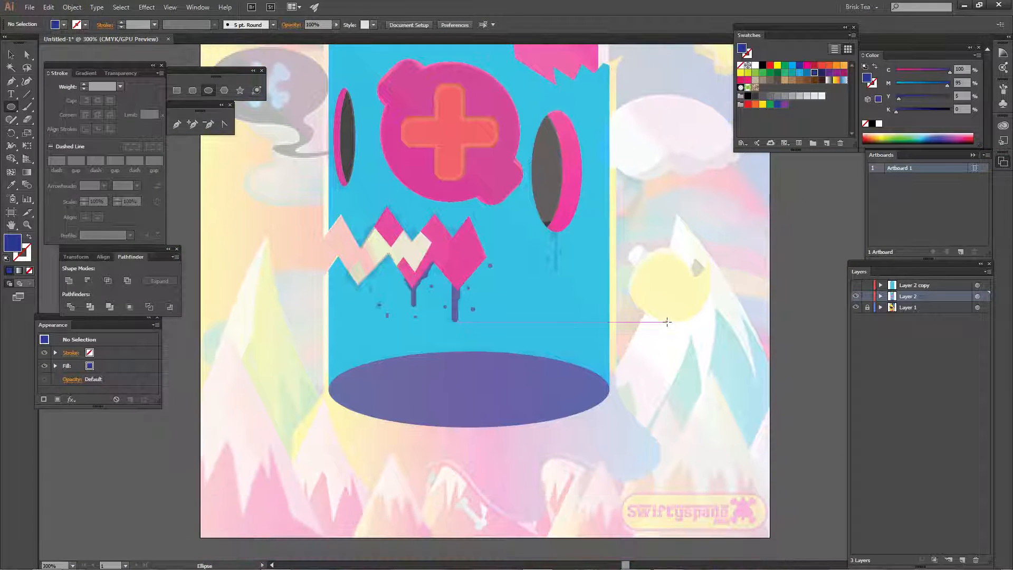
{"action": "key", "text": "v"}
{"action": "left_click", "coordinate": [498, 389]}
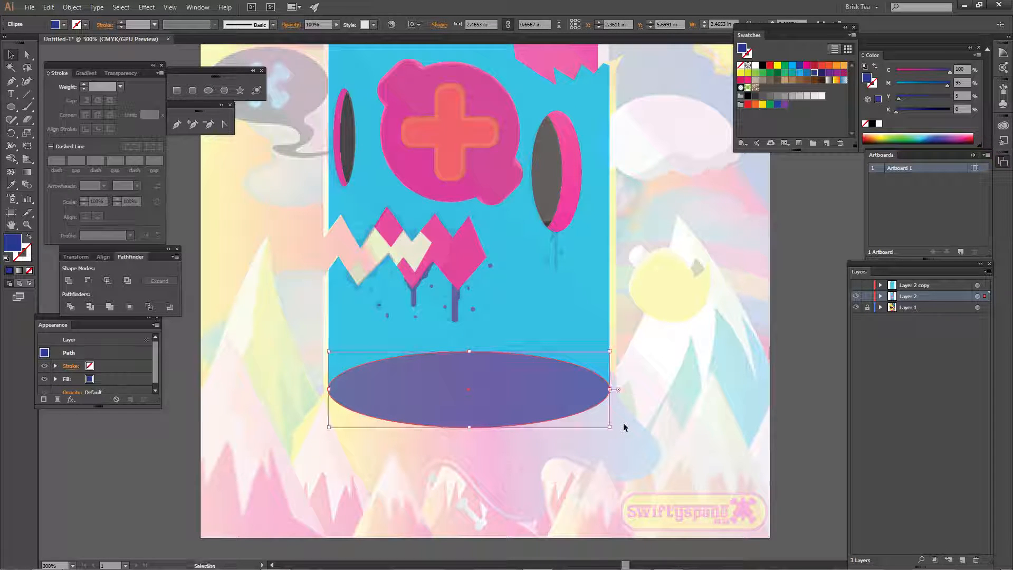
{"action": "left_click_drag", "start_coordinate": [610, 351], "coordinate": [535, 381]}
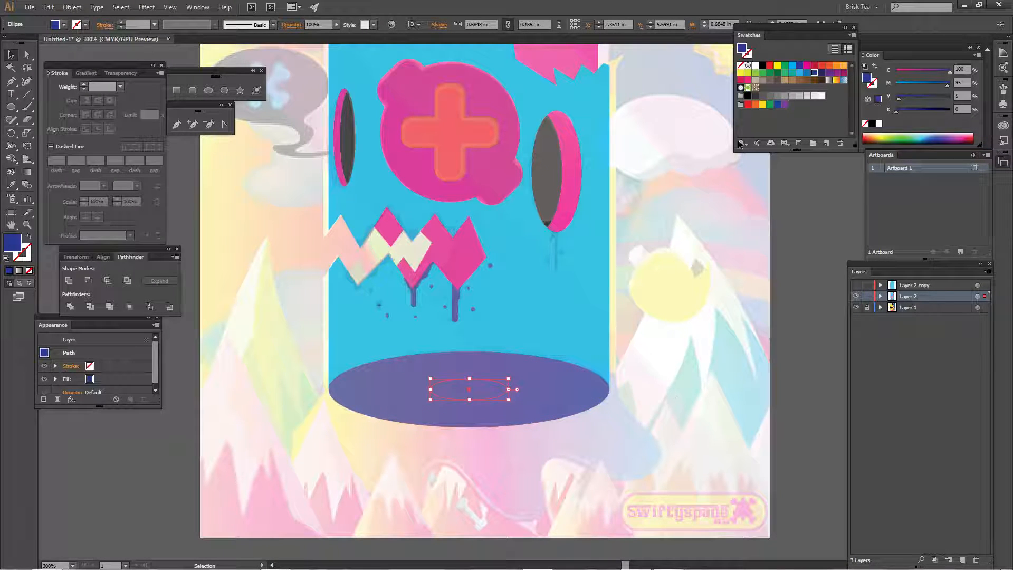
{"action": "left_click", "coordinate": [807, 65]}
{"action": "left_click", "coordinate": [667, 326]}
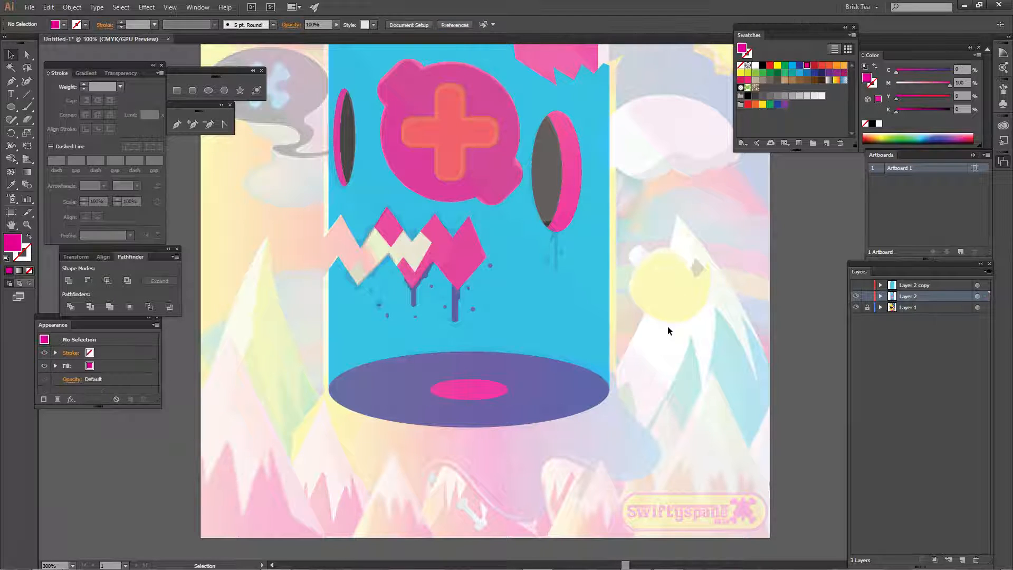
- Duplicate the magenta ellipse slightly upward and remove the part sticking out above the original with the Shape Builder
{"action": "key", "text": "ctrl+equal"}
{"action": "key", "text": "ctrl+equal"}
{"action": "key", "text": "ctrl+equal"}
{"action": "key", "text": "ctrl+equal"}
{"action": "key", "text": "ctrl+equal"}
{"action": "left_click_drag", "start_coordinate": [442, 369], "coordinate": [517, 186]}
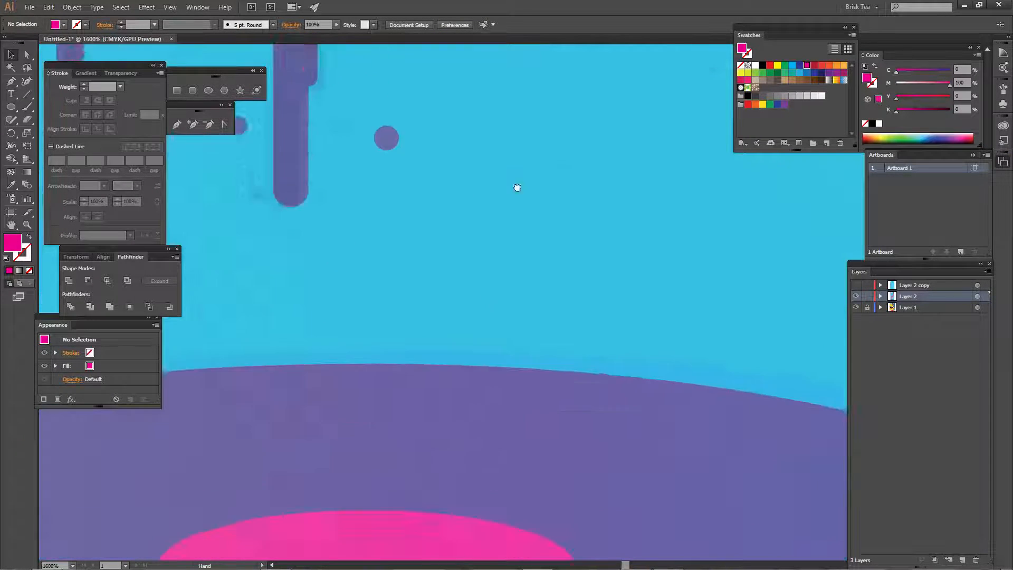
{"action": "left_click_drag", "start_coordinate": [478, 488], "coordinate": [543, 298]}
{"action": "left_click_drag", "start_coordinate": [543, 335], "coordinate": [543, 286]}
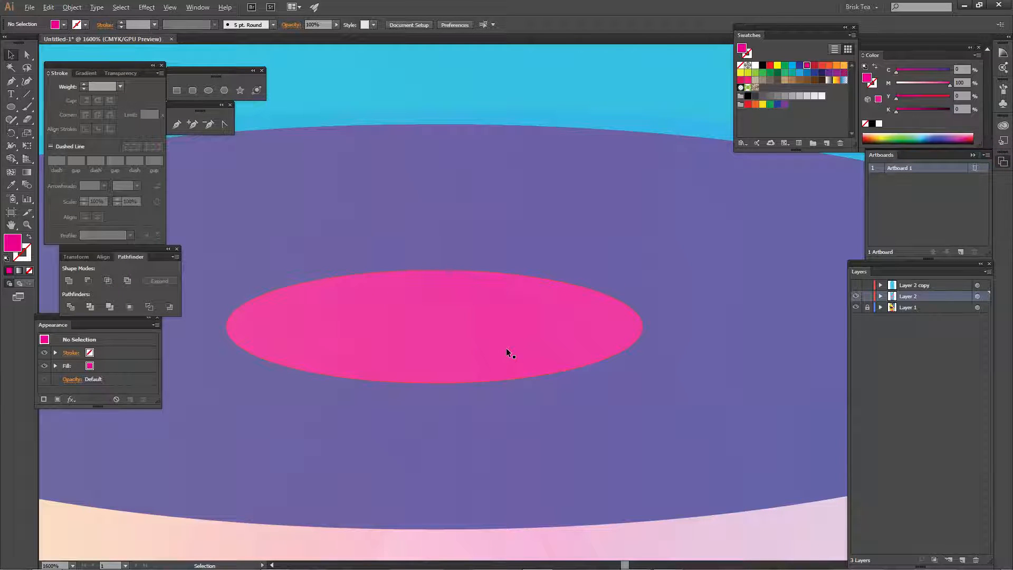
{"action": "left_click_drag", "start_coordinate": [507, 349], "coordinate": [509, 322]}
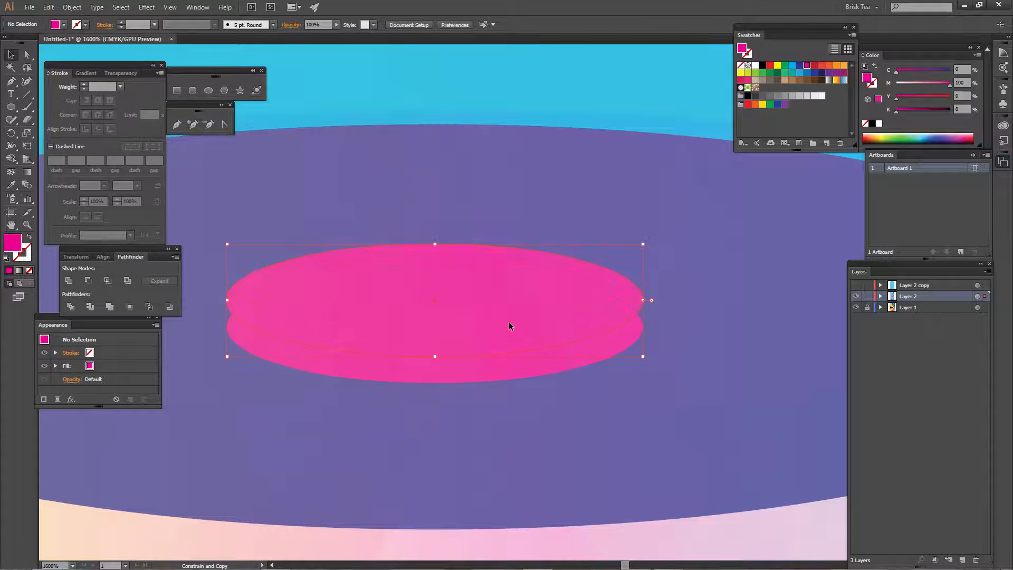
{"action": "left_click", "coordinate": [505, 369], "text": "shift"}
{"action": "key", "text": "shift+m"}
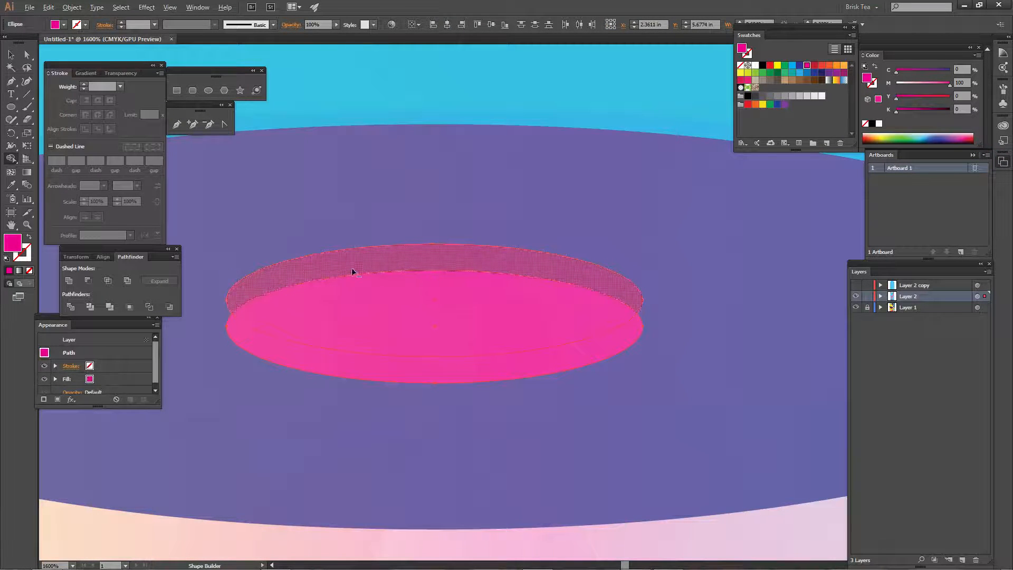
{"action": "left_click", "coordinate": [446, 254], "text": "alt"}
{"action": "key", "text": "v"}
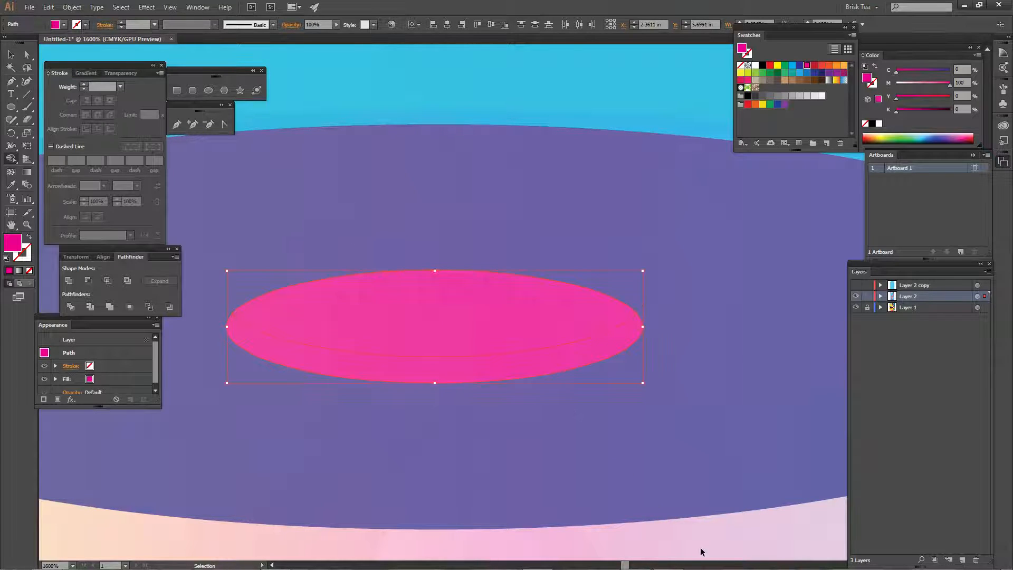
- Fill the overlapping inner area of the magenta ellipse with yellow
{"action": "left_click", "coordinate": [691, 546]}
{"action": "left_click", "coordinate": [490, 298]}
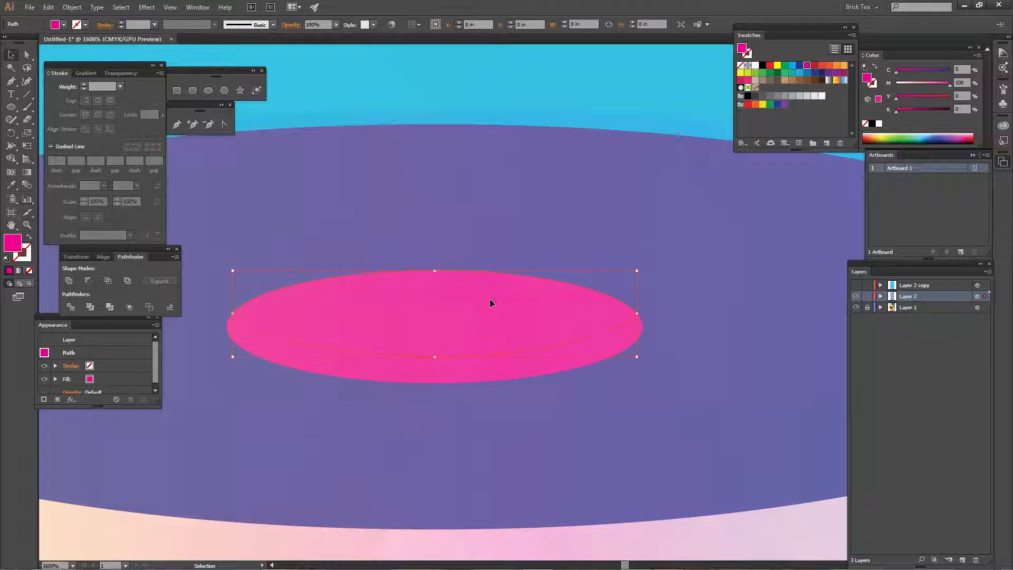
{"action": "left_click", "coordinate": [777, 66]}
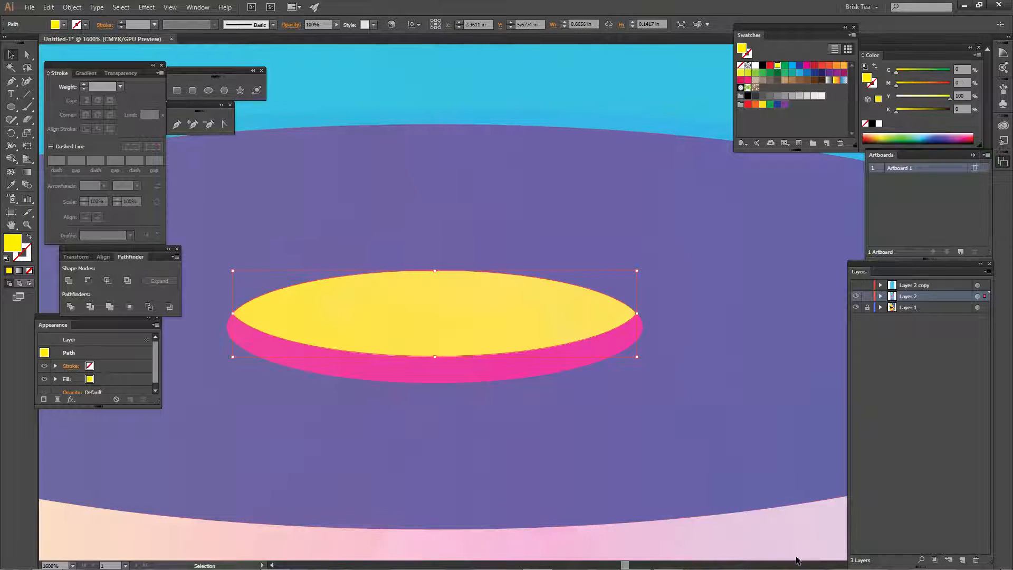
{"action": "left_click", "coordinate": [789, 528]}
- Draw an ellipse about 1.11 by 0.69 in over the crossbones speech bubble beside the character
{"action": "key", "text": "ctrl+minus"}
{"action": "key", "text": "ctrl+minus"}
{"action": "key", "text": "ctrl+minus"}
{"action": "key", "text": "ctrl+minus"}
{"action": "key", "text": "ctrl+minus"}
{"action": "key", "text": "ctrl+minus"}
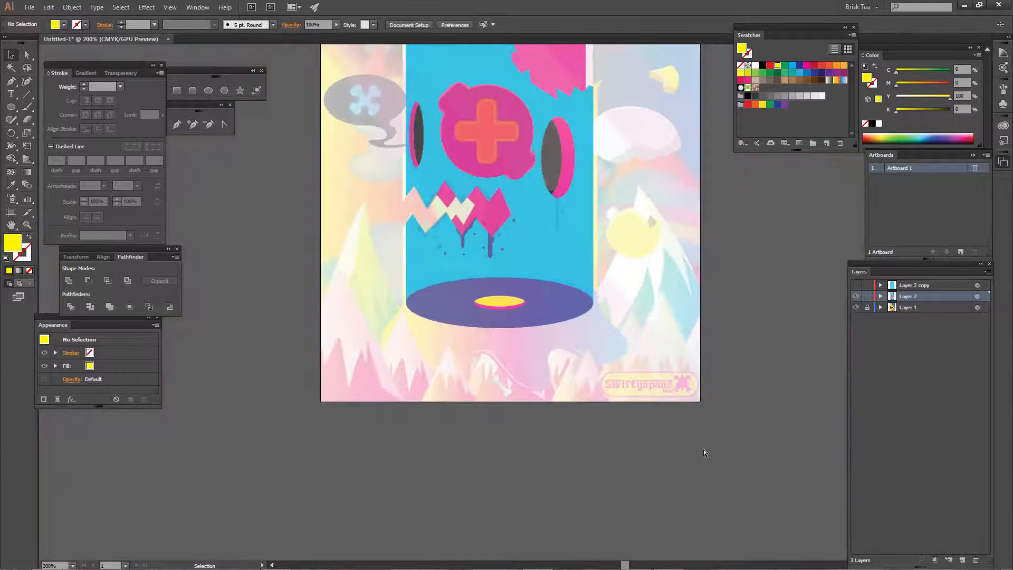
{"action": "left_click_drag", "start_coordinate": [587, 238], "coordinate": [564, 410]}
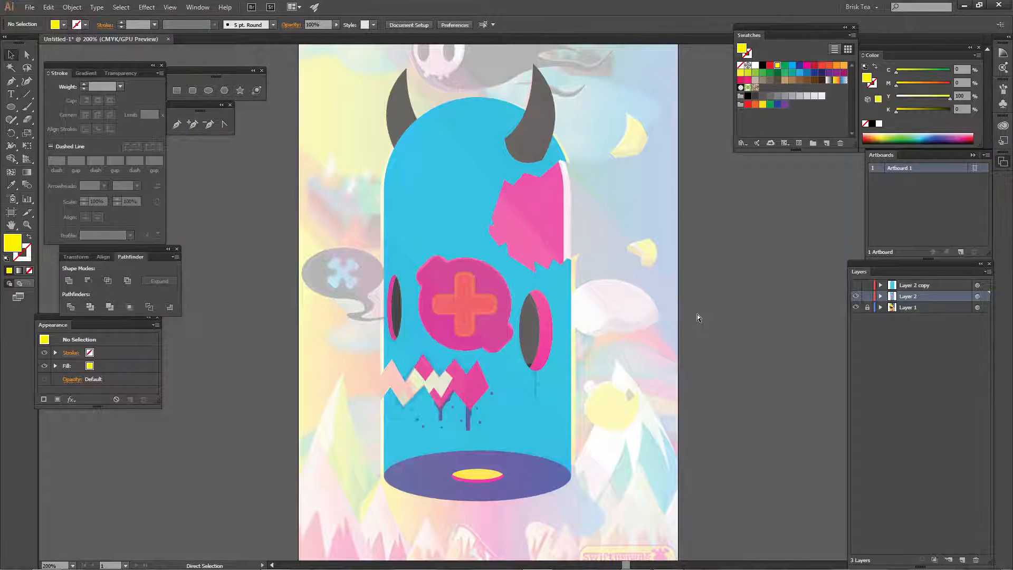
{"action": "key", "text": "ctrl+plus"}
{"action": "key", "text": "ctrl+plus"}
{"action": "left_click_drag", "start_coordinate": [514, 181], "coordinate": [547, 278]}
{"action": "left_click_drag", "start_coordinate": [406, 399], "coordinate": [515, 351]}
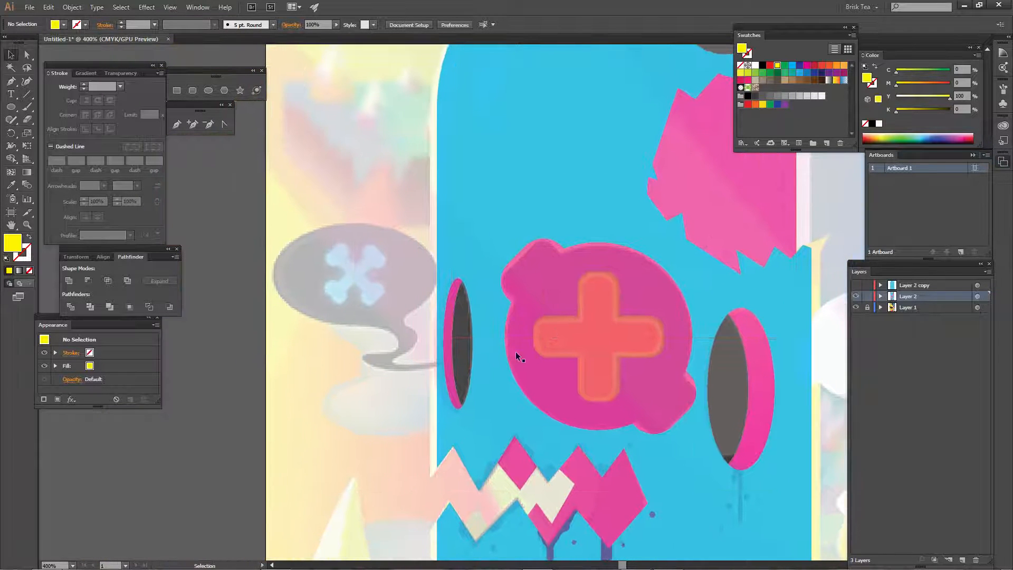
{"action": "key", "text": "l"}
{"action": "key", "text": "ctrl+plus"}
{"action": "key", "text": "ctrl+plus"}
{"action": "scroll", "coordinate": [496, 346], "scroll_direction": "left", "scroll_amount": 5}
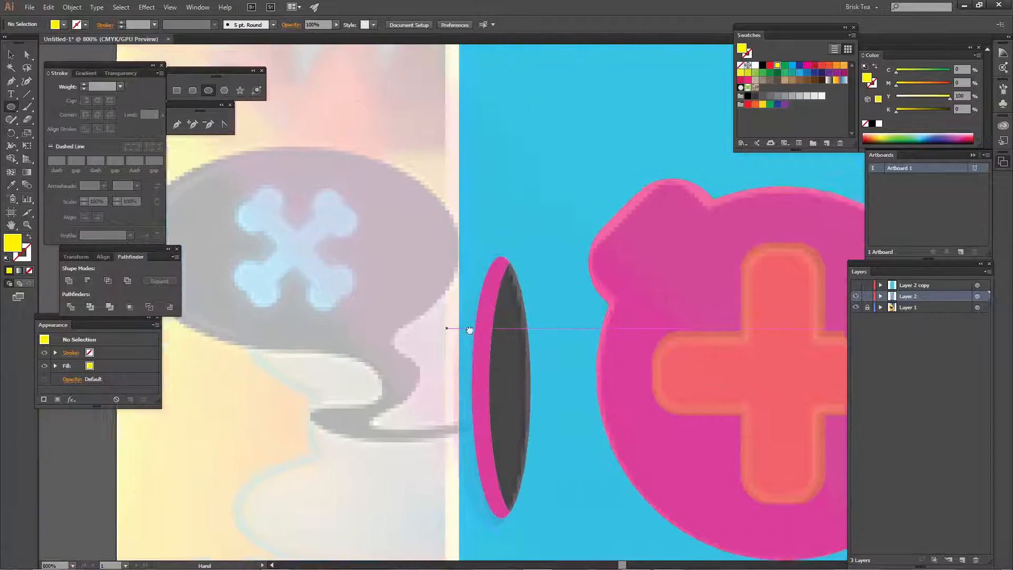
{"action": "left_click_drag", "start_coordinate": [284, 200], "coordinate": [611, 363]}
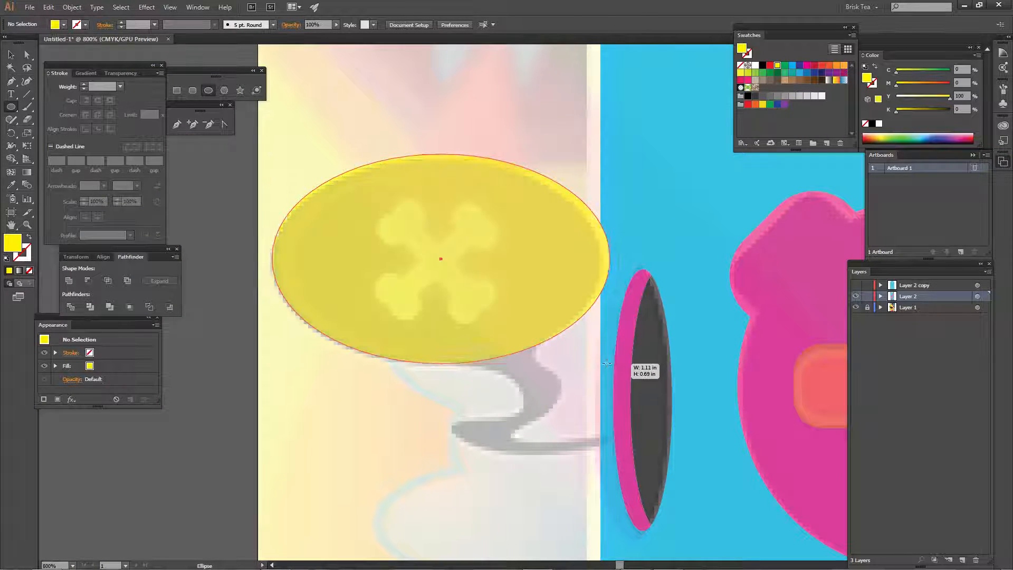
{"action": "left_click", "coordinate": [414, 425], "text": "ctrl"}
{"action": "key", "text": "v"}
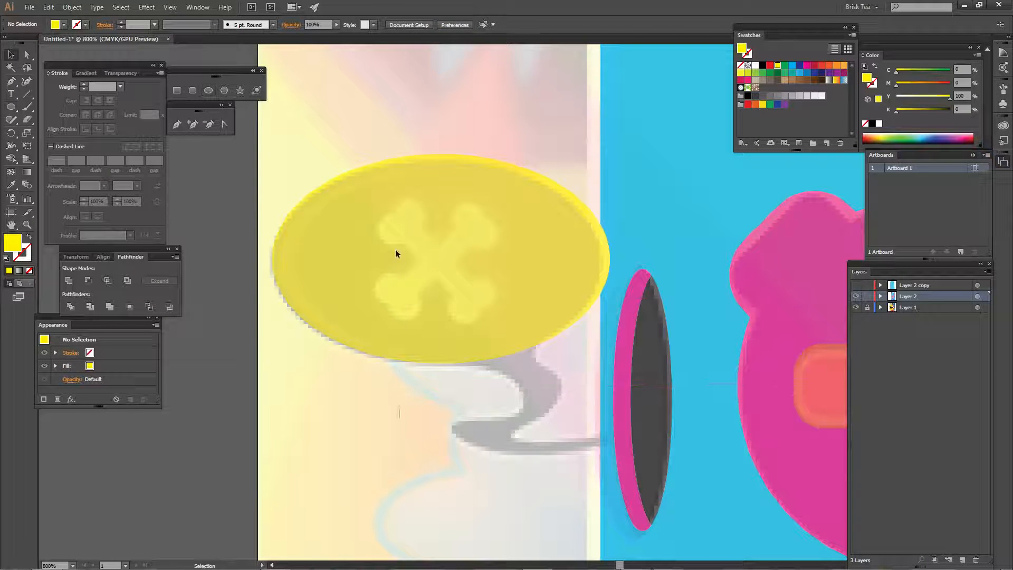
- Fill the speech bubble ellipse with the tan swatch (C 25, M 40, Y 65, K 0) and deselect it
{"action": "left_click", "coordinate": [396, 251]}
{"action": "left_click", "coordinate": [786, 80]}
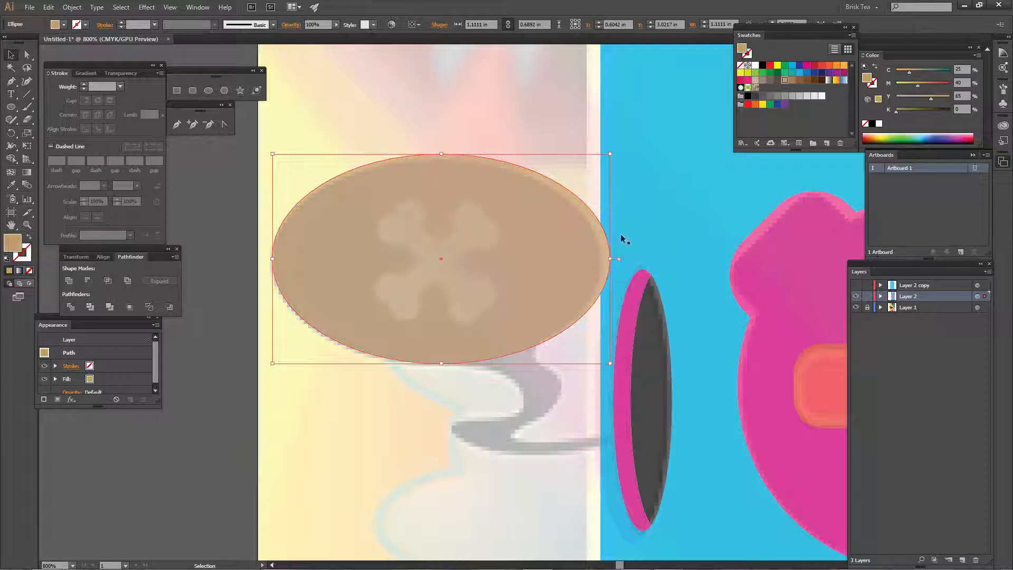
{"action": "left_click", "coordinate": [451, 413], "text": "ctrl"}
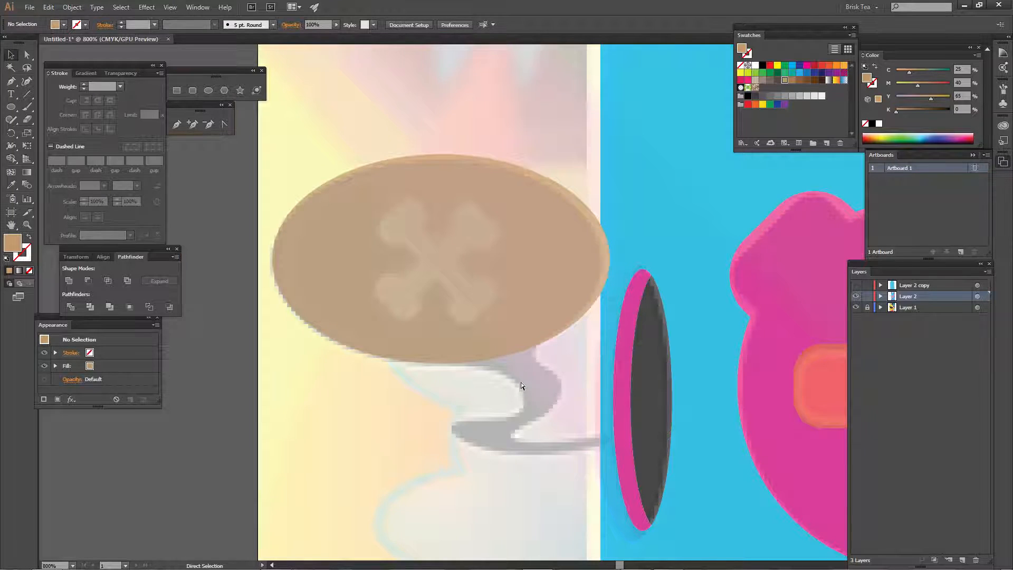
- Trace the right and upper edge of the bubble's tail with the Pen tool, from the ellipse to the narrow dark oval's far edge
{"action": "scroll", "coordinate": [521, 383], "scroll_direction": "up", "scroll_amount": 2}
{"action": "key", "text": "p"}
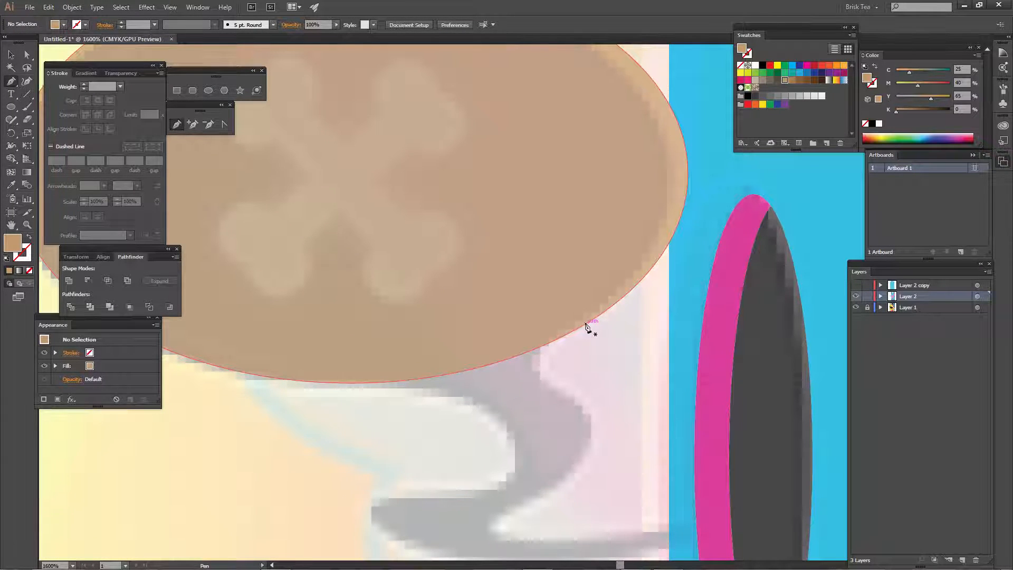
{"action": "left_click_drag", "start_coordinate": [585, 324], "coordinate": [573, 393]}
{"action": "left_click_drag", "start_coordinate": [592, 451], "coordinate": [566, 412]}
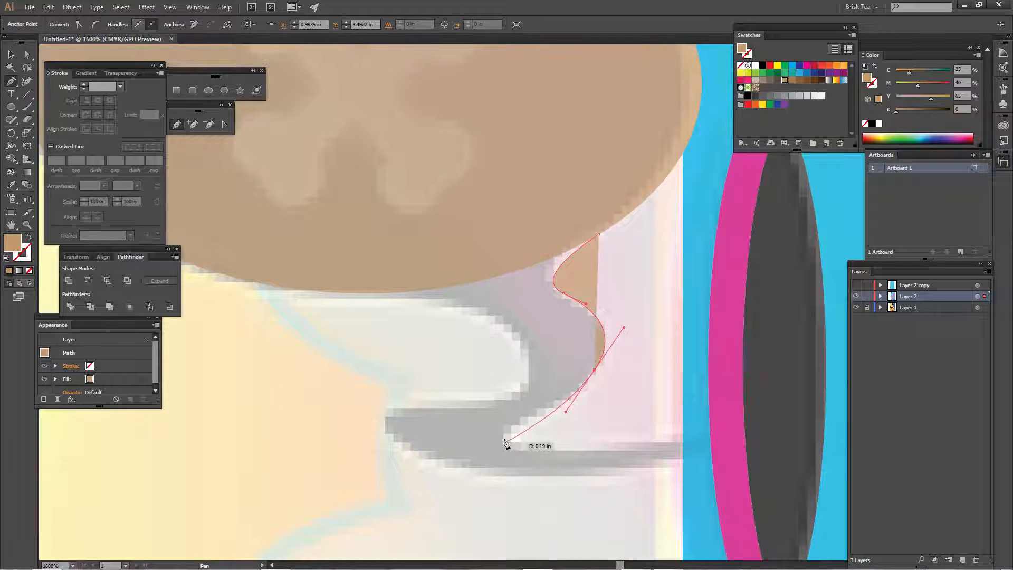
{"action": "left_click_drag", "start_coordinate": [503, 430], "coordinate": [506, 450]}
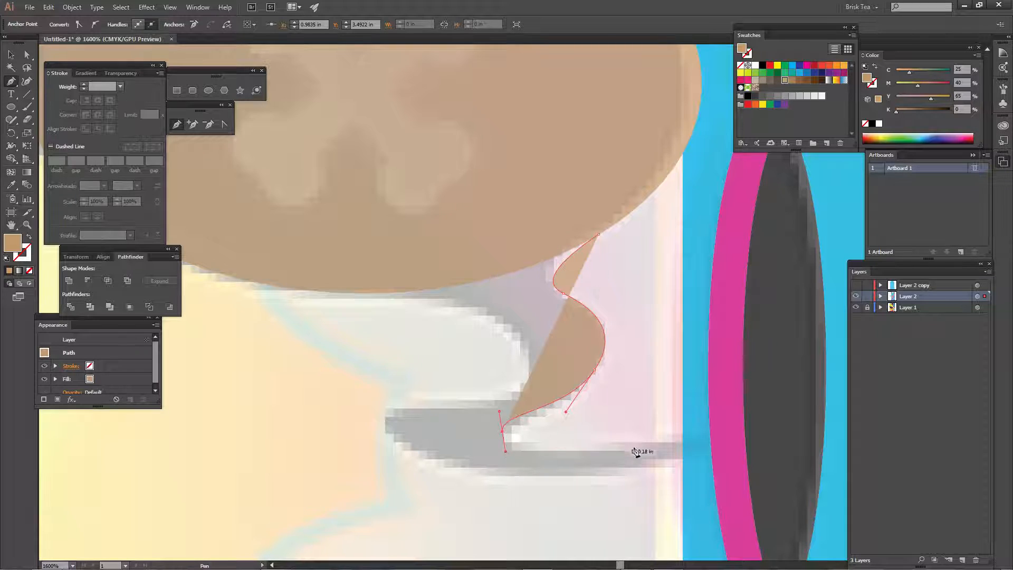
{"action": "left_click_drag", "start_coordinate": [640, 452], "coordinate": [477, 480]}
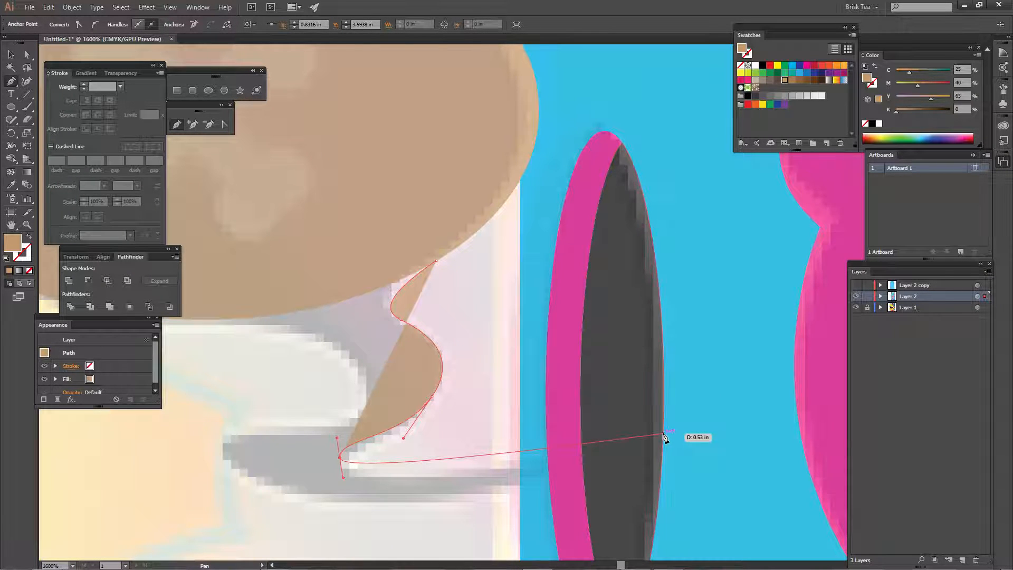
{"action": "left_click_drag", "start_coordinate": [664, 434], "coordinate": [844, 388]}
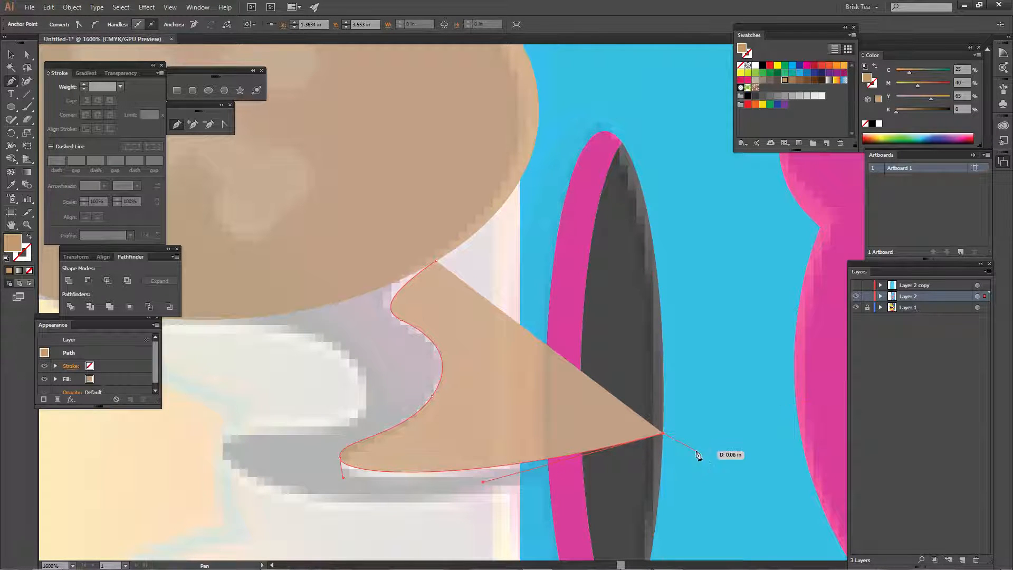
- Extend the tail path in outline view by a short segment down the dark oval's edge, ending with an anchor on that edge
{"action": "key", "text": "ctrl+equal"}
{"action": "key", "text": "ctrl+equal"}
{"action": "left_click_drag", "start_coordinate": [773, 512], "coordinate": [546, 154]}
{"action": "left_click_drag", "start_coordinate": [721, 295], "coordinate": [450, 222]}
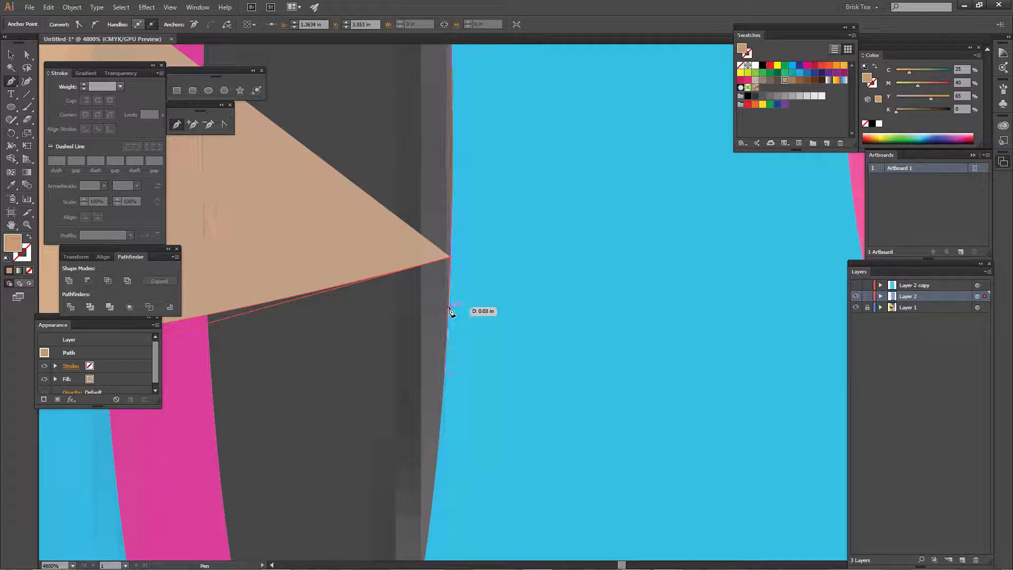
{"action": "key", "text": "ctrl+y"}
{"action": "scroll", "coordinate": [450, 311], "scroll_direction": "up", "scroll_amount": 3}
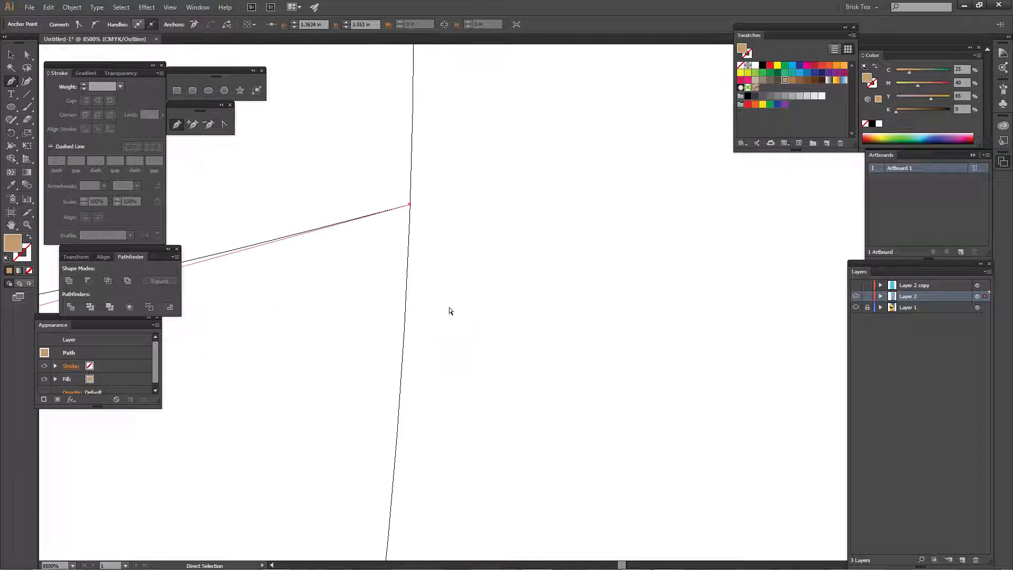
{"action": "left_click_drag", "start_coordinate": [373, 287], "coordinate": [465, 329]}
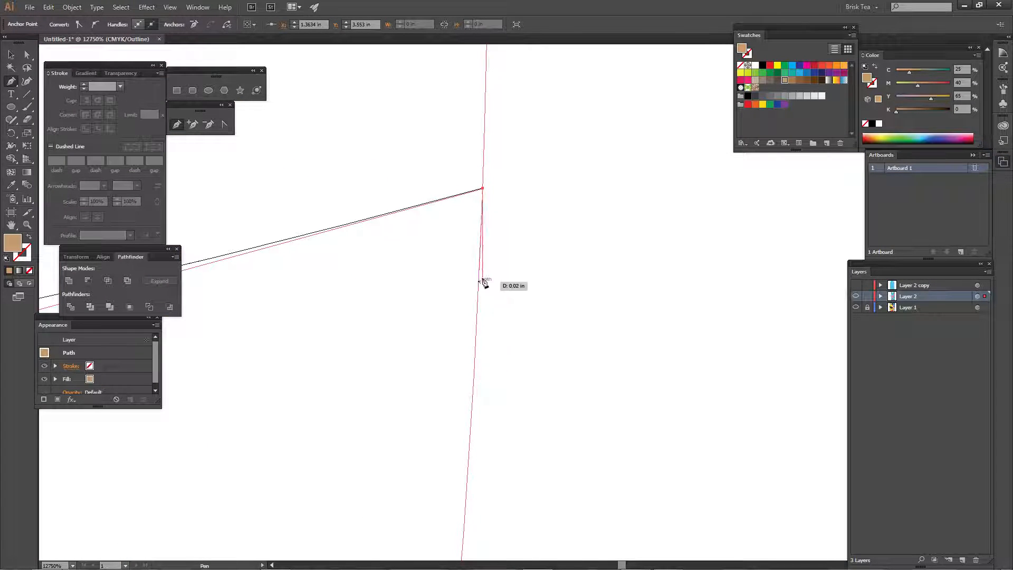
{"action": "left_click", "coordinate": [477, 328]}
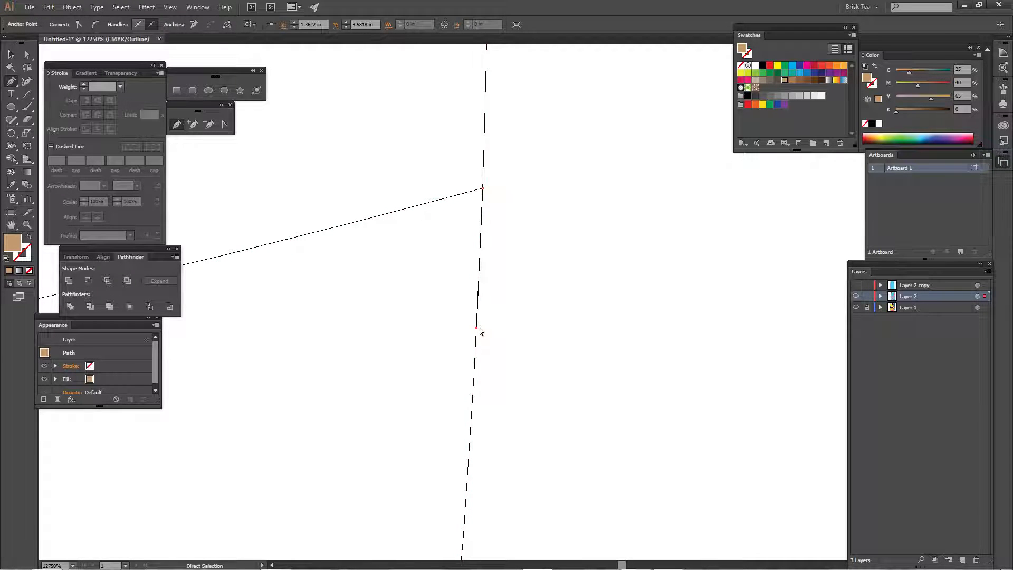
- In preview, trace the tail's lower edge and inner curves with the Pen tool from the narrow dark oval back to the speech bubble ellipse
{"action": "key", "text": "ctrl+y"}
{"action": "key", "text": "ctrl+minus"}
{"action": "key", "text": "ctrl+minus"}
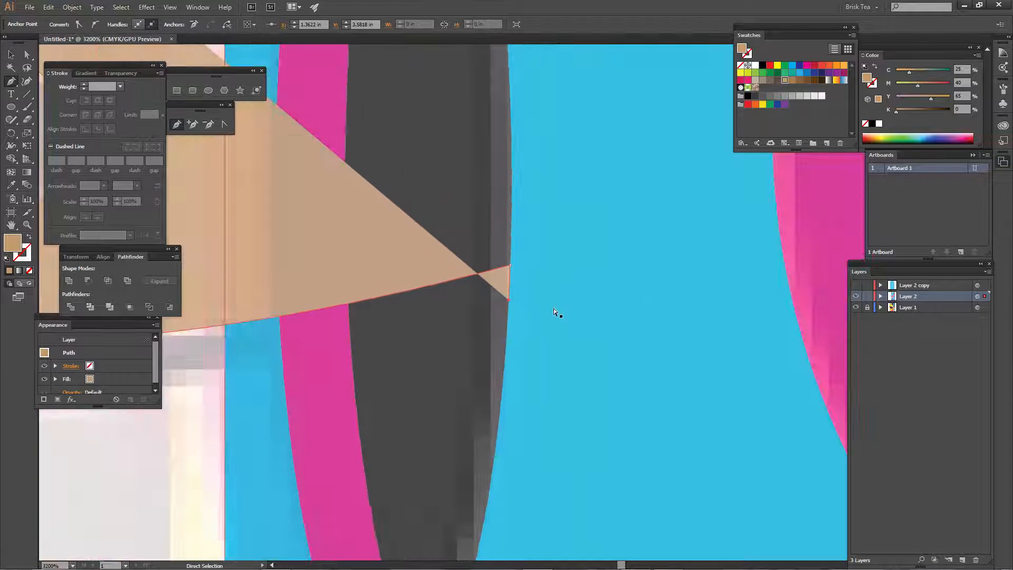
{"action": "left_click_drag", "start_coordinate": [351, 362], "coordinate": [572, 414]}
{"action": "left_click_drag", "start_coordinate": [409, 422], "coordinate": [272, 442]}
{"action": "left_click_drag", "start_coordinate": [224, 481], "coordinate": [725, 484]}
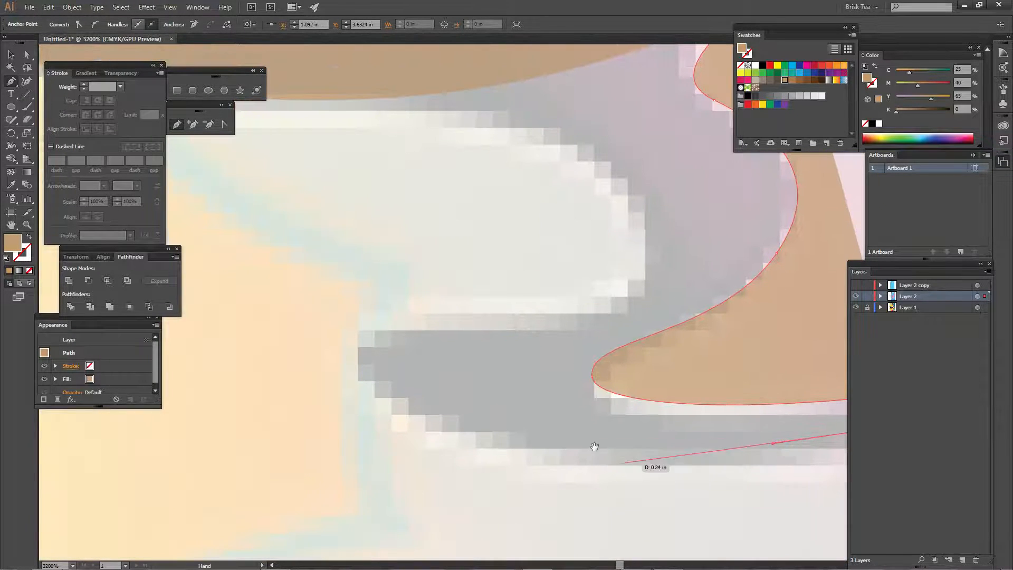
{"action": "left_click_drag", "start_coordinate": [390, 368], "coordinate": [387, 265]}
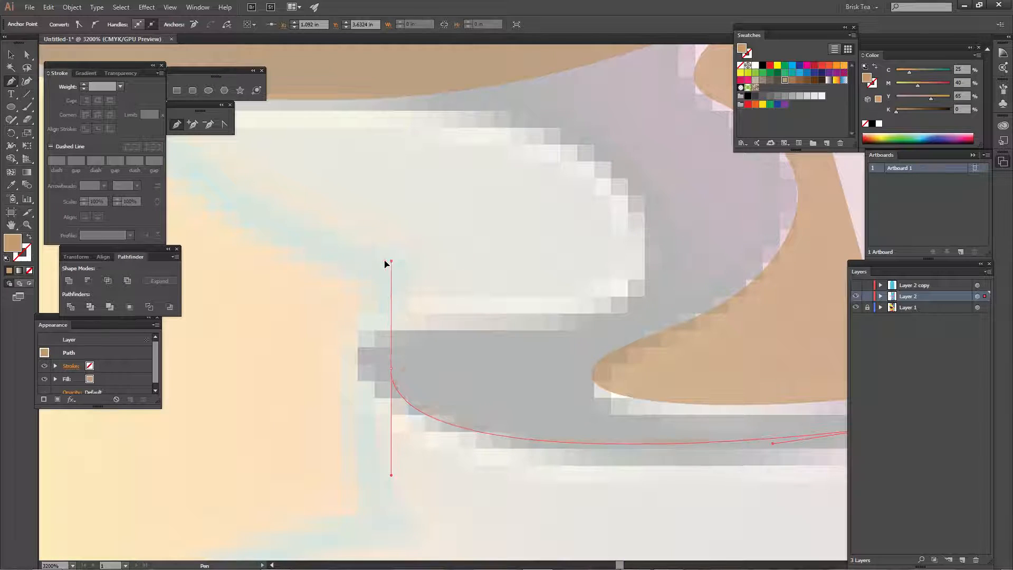
{"action": "left_click_drag", "start_coordinate": [588, 235], "coordinate": [525, 261]}
{"action": "left_click_drag", "start_coordinate": [458, 274], "coordinate": [615, 315]}
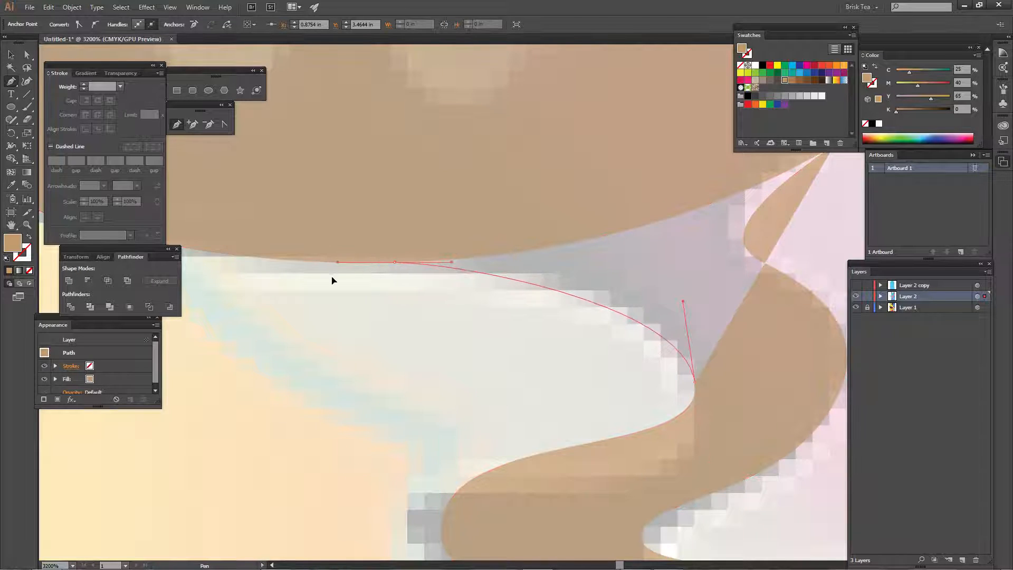
{"action": "mouse_move", "coordinate": [393, 261]}
{"action": "left_mouse_down"}
{"action": "mouse_move", "coordinate": [464, 188]}
{"action": "mouse_move", "coordinate": [398, 264]}
{"action": "left_mouse_up"}
- Close the tail path with straight segments through the inside of the bubble ellipse, ending on the path's starting anchor
{"action": "left_click", "coordinate": [396, 263]}
{"action": "left_click", "coordinate": [434, 186]}
{"action": "left_click_drag", "start_coordinate": [566, 160], "coordinate": [329, 242]}
{"action": "left_click", "coordinate": [475, 209]}
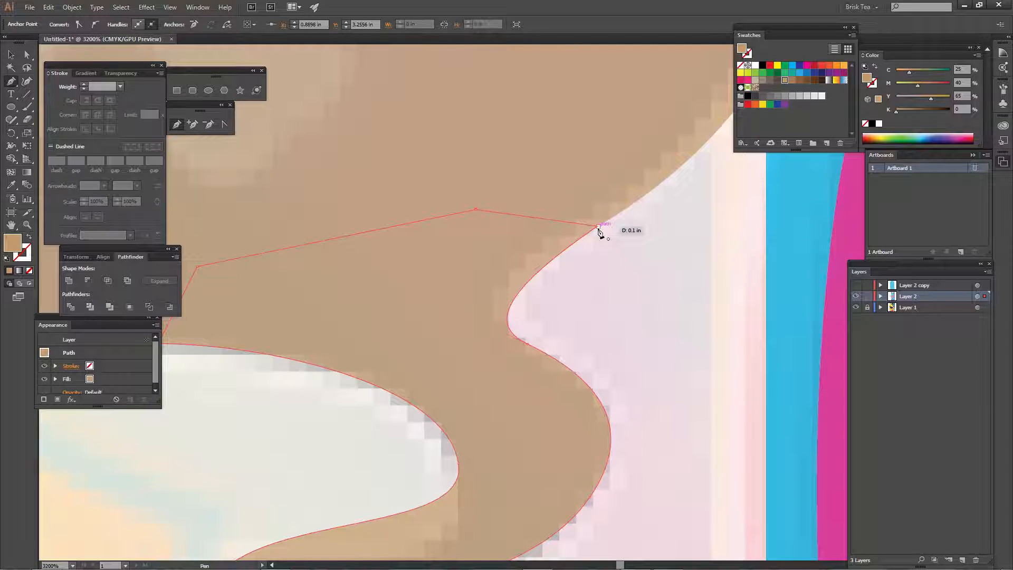
{"action": "left_click", "coordinate": [598, 227]}
- Unite the tail and the bubble ellipse into one speech bubble shape and deselect it
{"action": "key", "text": "v"}
{"action": "left_click", "coordinate": [451, 173], "text": "shift"}
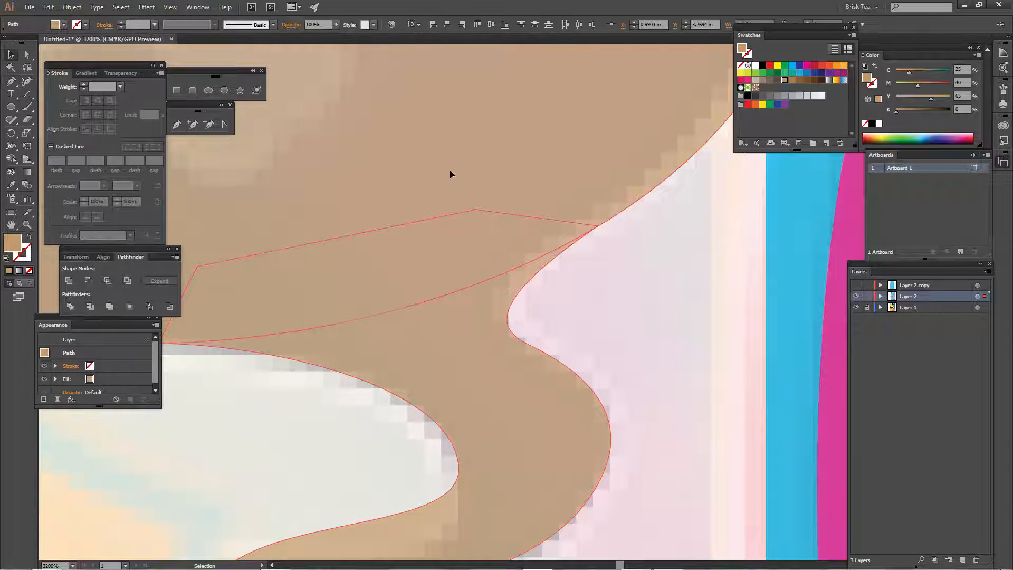
{"action": "left_click", "coordinate": [69, 280]}
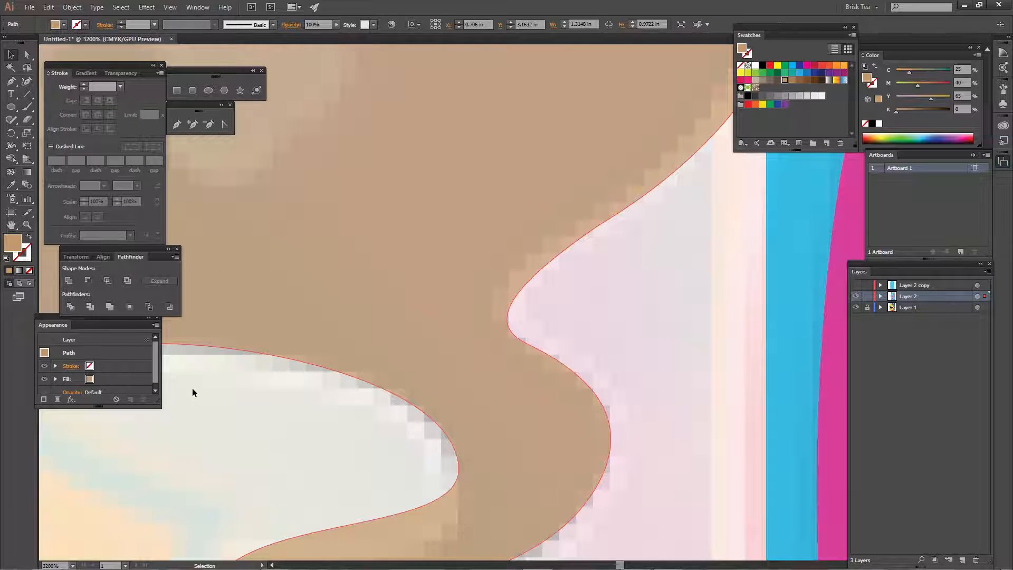
{"action": "left_click", "coordinate": [248, 408]}
{"action": "key", "text": "ctrl+minus"}
{"action": "key", "text": "ctrl+minus"}
{"action": "key", "text": "ctrl+minus"}
{"action": "key", "text": "ctrl+minus"}
{"action": "key", "text": "ctrl+minus"}
{"action": "key", "text": "ctrl+minus"}
{"action": "key", "text": "ctrl+minus"}
{"action": "key", "text": "ctrl+minus"}
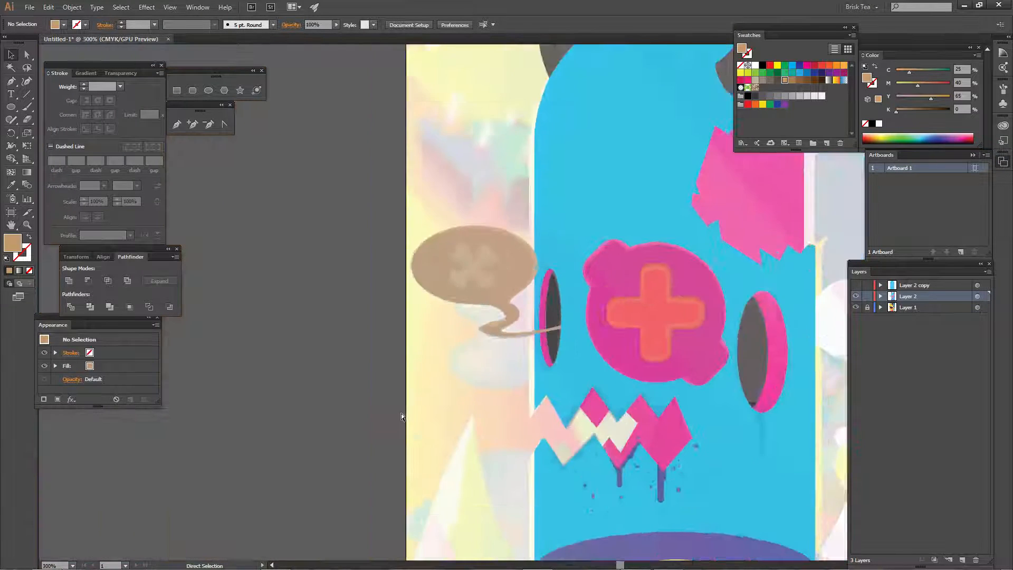
- Below the speech bubble, draw two small overlapping circles with a narrow vertical rectangle above them, filled green (C 100, M 0, Y 100, K 0)
{"action": "key", "text": "ctrl+equal"}
{"action": "key", "text": "ctrl+equal"}
{"action": "key", "text": "ctrl+equal"}
{"action": "key", "text": "ctrl+equal"}
{"action": "key", "text": "ctrl+equal"}
{"action": "left_click_drag", "start_coordinate": [360, 240], "coordinate": [445, 433]}
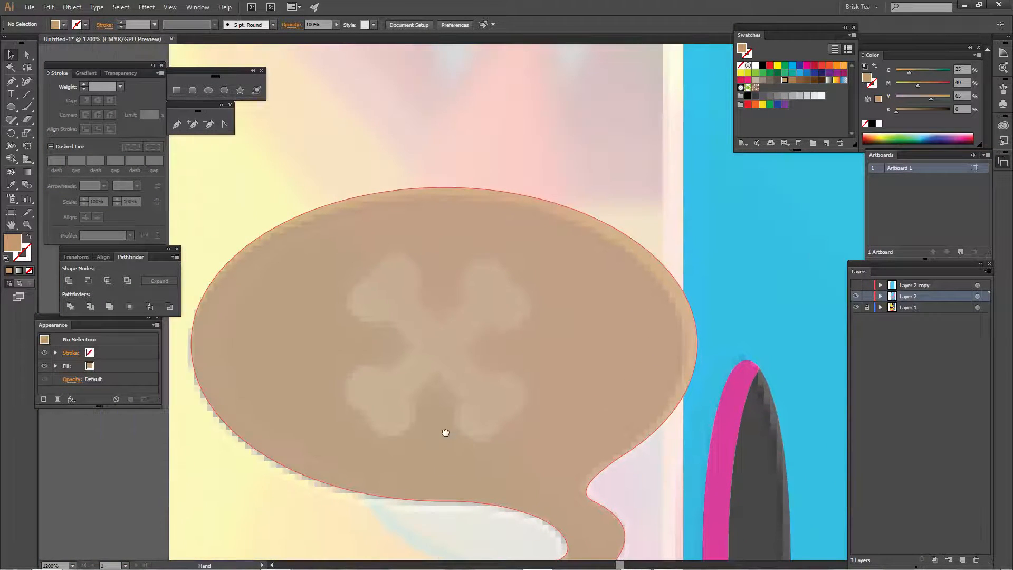
{"action": "key", "text": "l"}
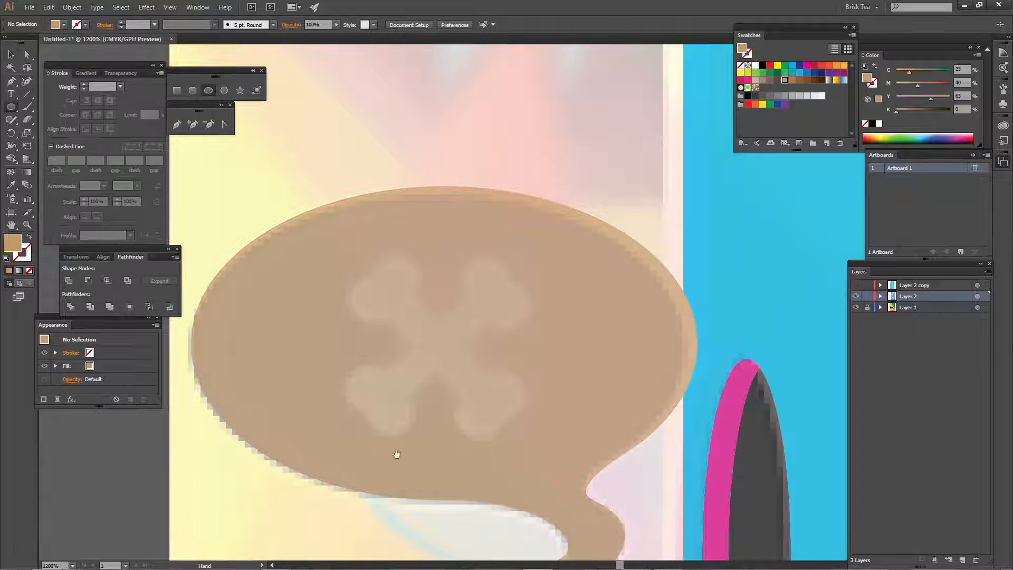
{"action": "left_click_drag", "start_coordinate": [397, 454], "coordinate": [463, 150]}
{"action": "left_click", "coordinate": [784, 66]}
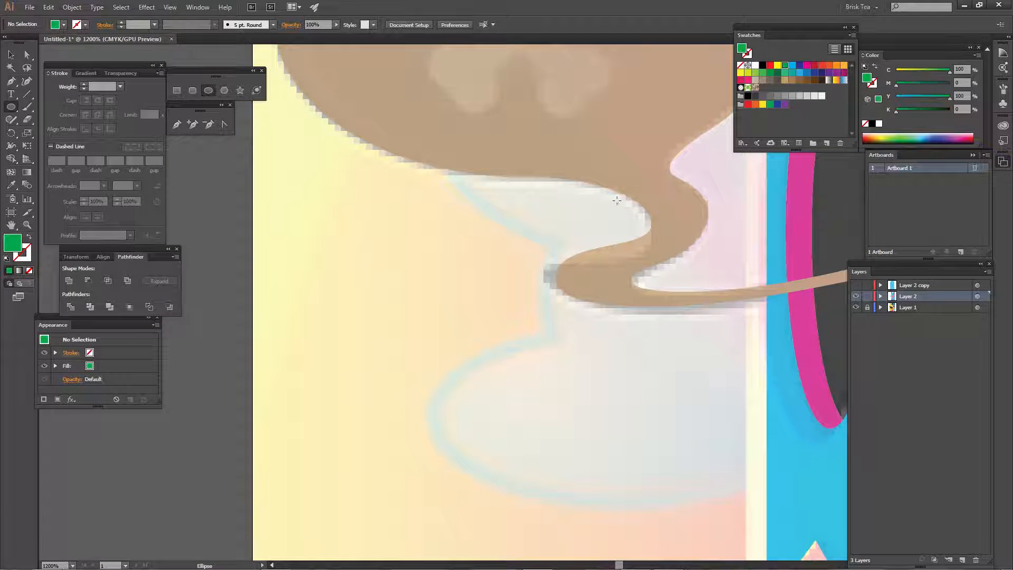
{"action": "left_click_drag", "start_coordinate": [269, 368], "coordinate": [349, 427]}
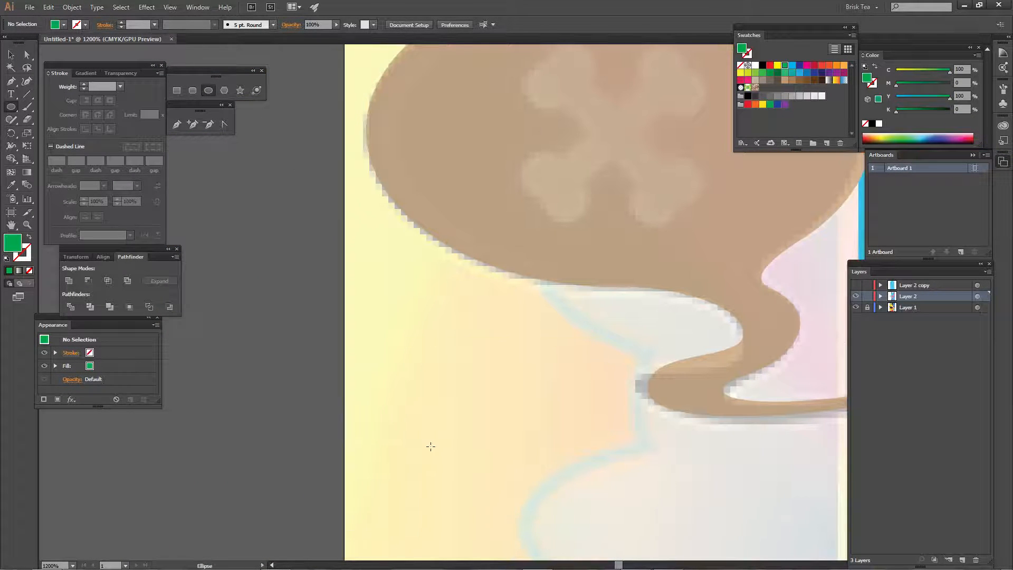
{"action": "mouse_move", "coordinate": [435, 443]}
{"action": "left_mouse_down"}
{"action": "mouse_move", "coordinate": [455, 465]}
{"action": "mouse_move", "coordinate": [450, 453]}
{"action": "mouse_move", "coordinate": [464, 455]}
{"action": "mouse_move", "coordinate": [460, 329]}
{"action": "left_mouse_up"}
{"action": "key", "text": "v"}
{"action": "left_click", "coordinate": [469, 464]}
{"action": "left_click", "coordinate": [506, 475]}
{"action": "key", "text": "m"}
{"action": "key", "text": "v"}
- Copy the two circles to the rectangle's upper end and unite all the shapes into one bone about 0.14 by 0.34 in
{"action": "left_click", "coordinate": [515, 479]}
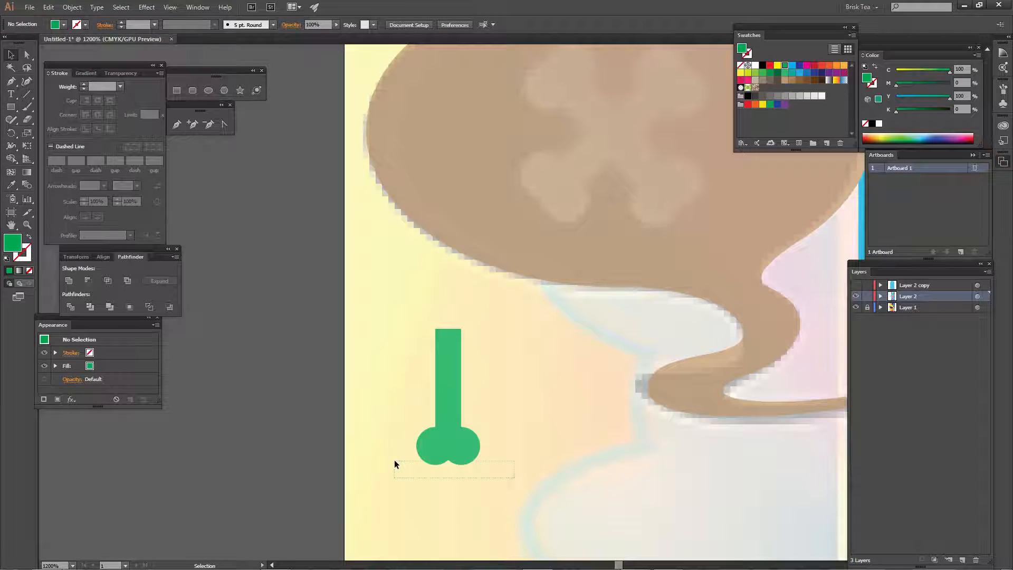
{"action": "left_click_drag", "start_coordinate": [395, 464], "coordinate": [394, 463]}
{"action": "left_click_drag", "start_coordinate": [461, 455], "coordinate": [475, 338]}
{"action": "left_click", "coordinate": [515, 378]}
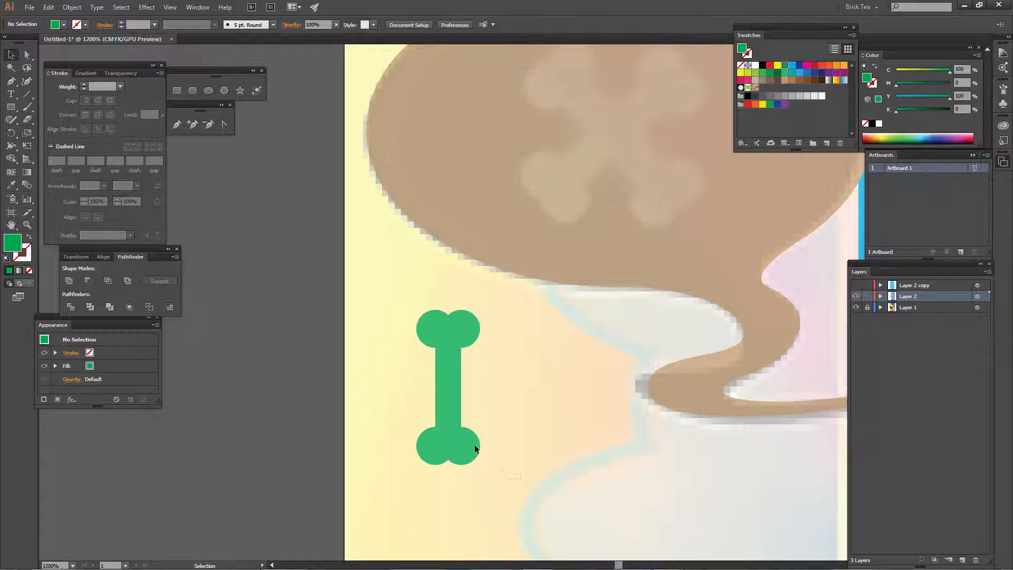
{"action": "left_click_drag", "start_coordinate": [402, 316], "coordinate": [401, 315]}
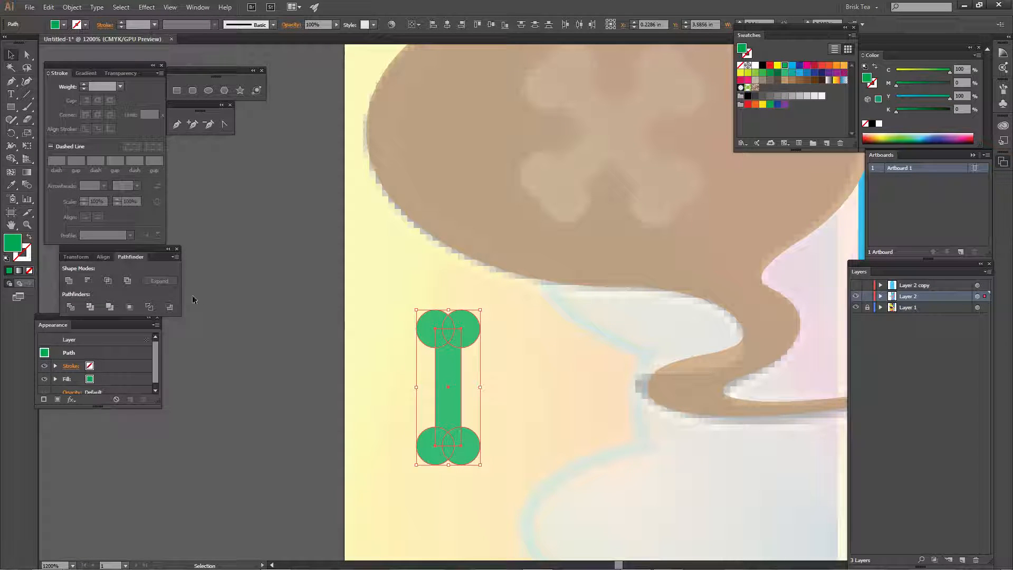
{"action": "left_click", "coordinate": [68, 280]}
- Add a copy of the bone rotated 90° about its centre, unite both bones into one crossed shape and deselect it
{"action": "left_click", "coordinate": [401, 440]}
{"action": "left_click_drag", "start_coordinate": [401, 441], "coordinate": [480, 484]}
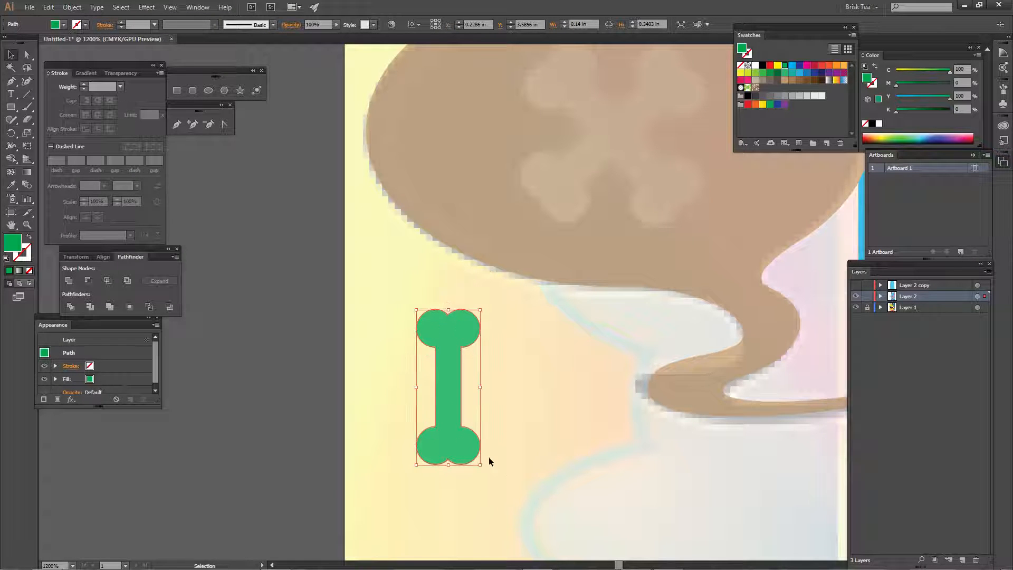
{"action": "left_click_drag", "start_coordinate": [489, 462], "coordinate": [356, 420]}
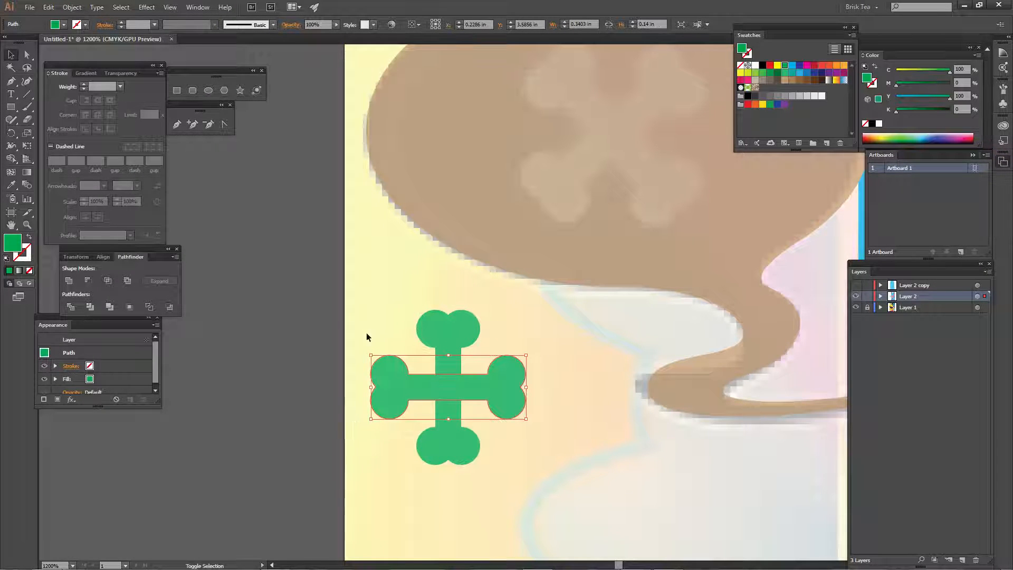
{"action": "left_click", "coordinate": [466, 435], "text": "shift"}
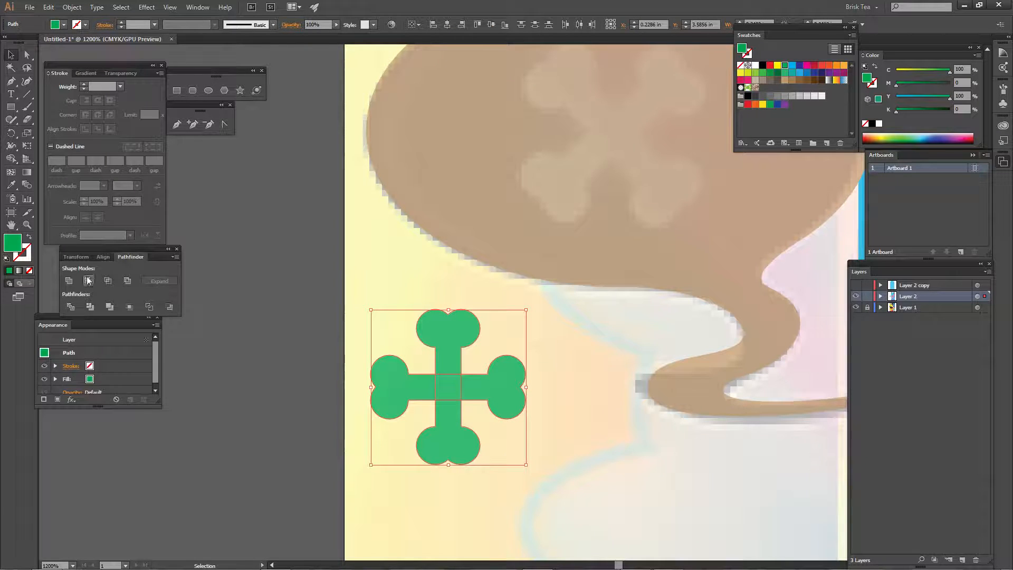
{"action": "left_click", "coordinate": [71, 281]}
{"action": "left_click", "coordinate": [306, 428]}
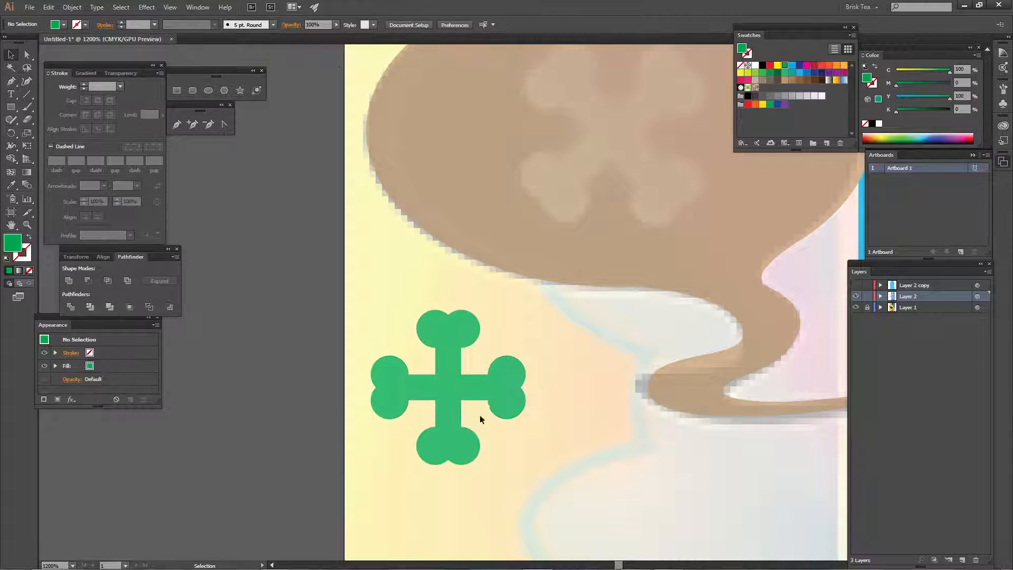
- Move the green crossbones onto the faint crossbones in the speech bubble, rotate them 45° to form an X and deselect
{"action": "left_click_drag", "start_coordinate": [489, 411], "coordinate": [552, 174]}
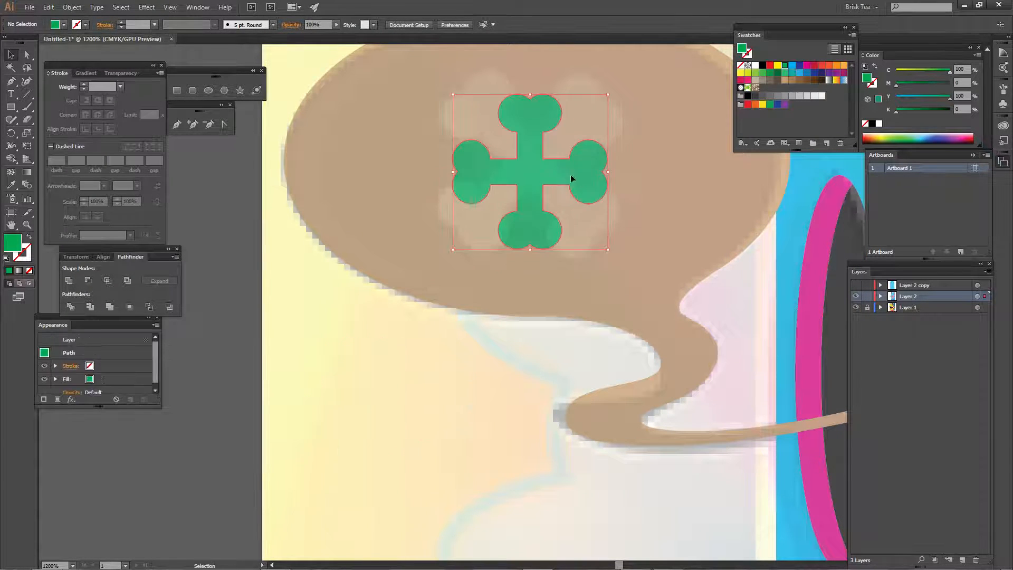
{"action": "scroll", "coordinate": [572, 335], "scroll_direction": "up", "scroll_amount": 5}
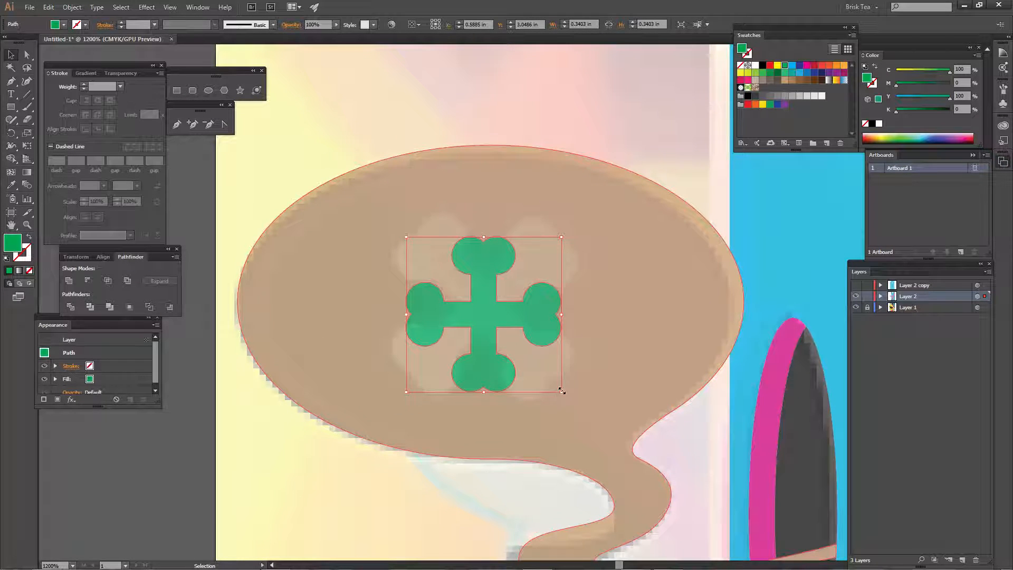
{"action": "left_click_drag", "start_coordinate": [562, 391], "coordinate": [595, 276]}
{"action": "left_click", "coordinate": [606, 105]}
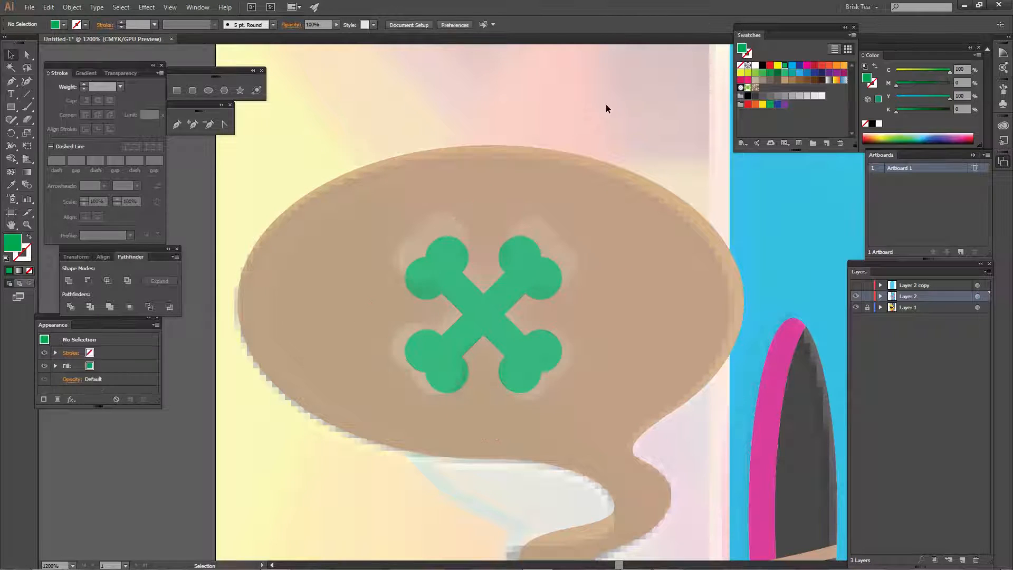
- Examine the whole character from the horns down to the base opening for details still to trace
{"action": "key", "text": "ctrl+minus"}
{"action": "key", "text": "ctrl+minus"}
{"action": "key", "text": "ctrl+minus"}
{"action": "key", "text": "ctrl+minus"}
{"action": "left_click_drag", "start_coordinate": [624, 372], "coordinate": [396, 292]}
{"action": "key", "text": "ctrl+minus"}
{"action": "key", "text": "ctrl+minus"}
{"action": "key", "text": "ctrl+minus"}
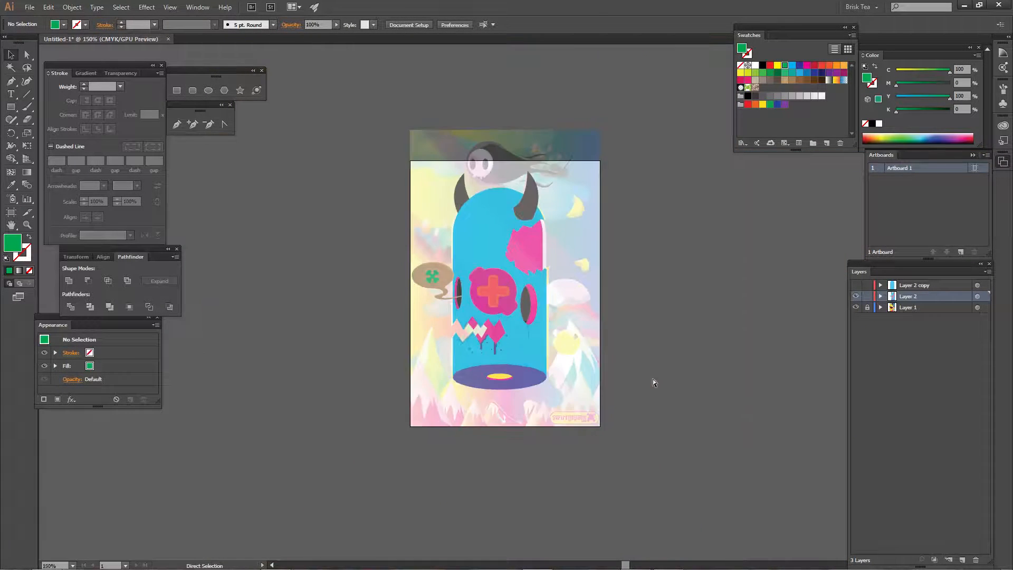
{"action": "key", "text": "ctrl+plus"}
{"action": "key", "text": "ctrl+plus"}
{"action": "key", "text": "ctrl+plus"}
{"action": "key", "text": "ctrl+plus"}
{"action": "left_click_drag", "start_coordinate": [562, 251], "coordinate": [514, 520]}
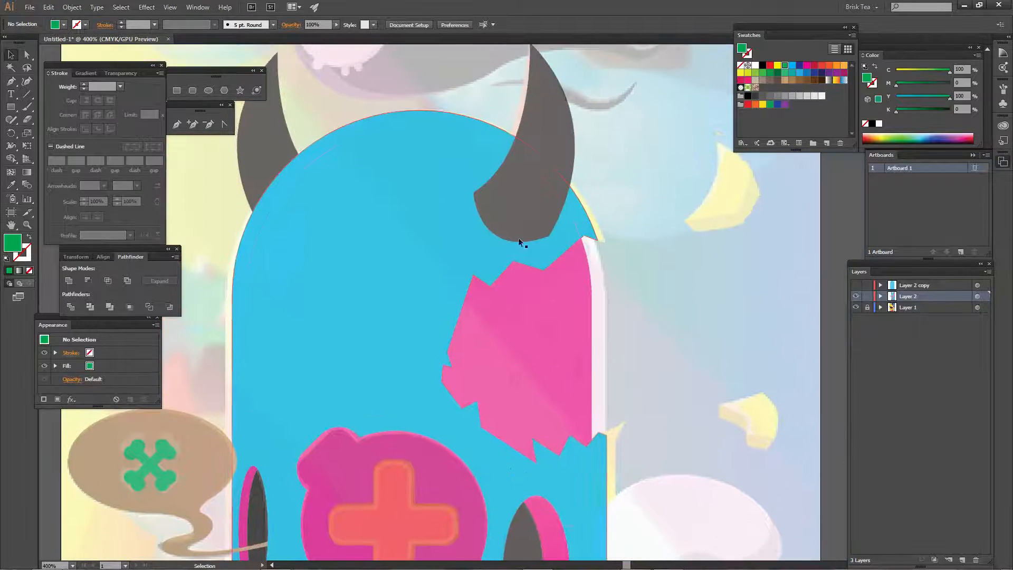
{"action": "left_click_drag", "start_coordinate": [367, 442], "coordinate": [428, 266]}
{"action": "left_click_drag", "start_coordinate": [365, 445], "coordinate": [424, 309]}
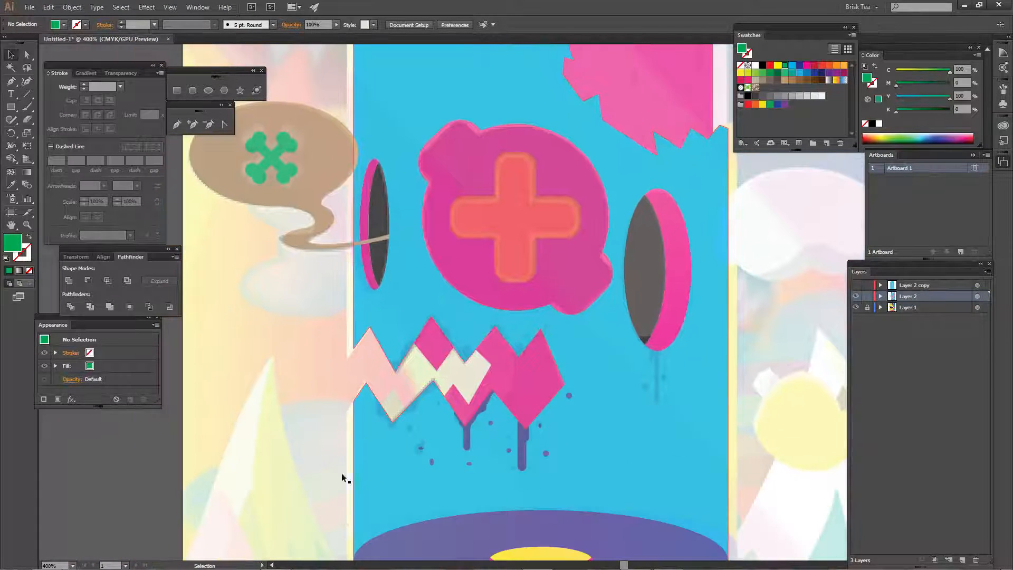
{"action": "left_click_drag", "start_coordinate": [671, 420], "coordinate": [616, 348]}
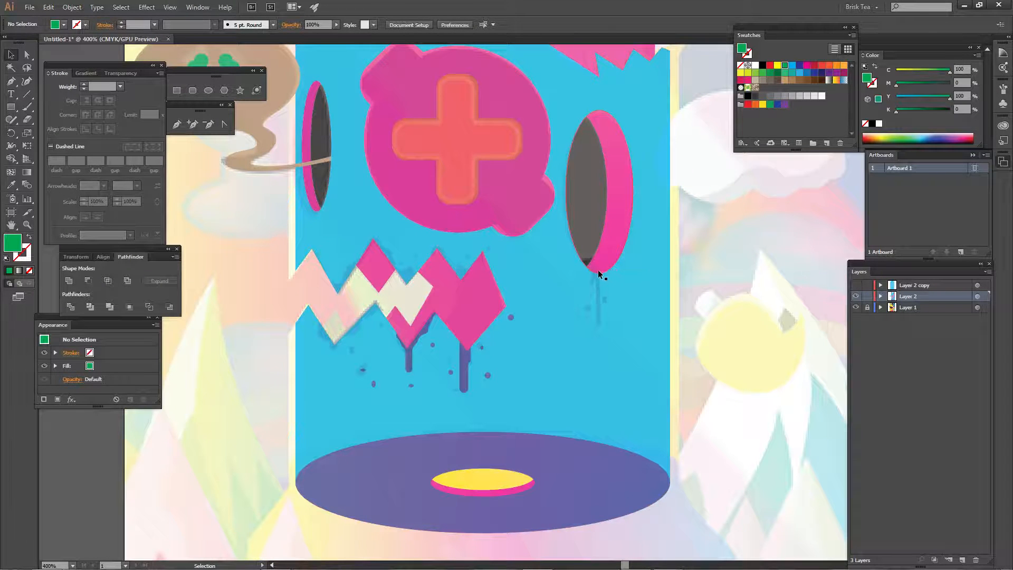
- With the fill set to green (C 85, M 10, Y 100, K 10), draw a curved Pen segment across the large dark oval's lower tip
{"action": "key", "text": "ctrl+="}
{"action": "key", "text": "ctrl+="}
{"action": "key", "text": "ctrl+="}
{"action": "left_click_drag", "start_coordinate": [719, 242], "coordinate": [511, 390]}
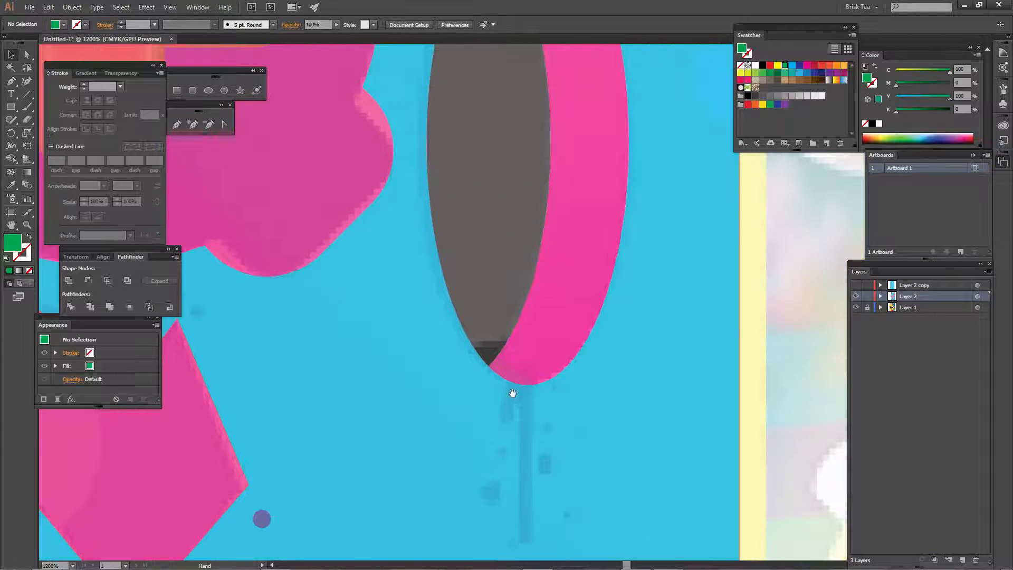
{"action": "left_click", "coordinate": [770, 74]}
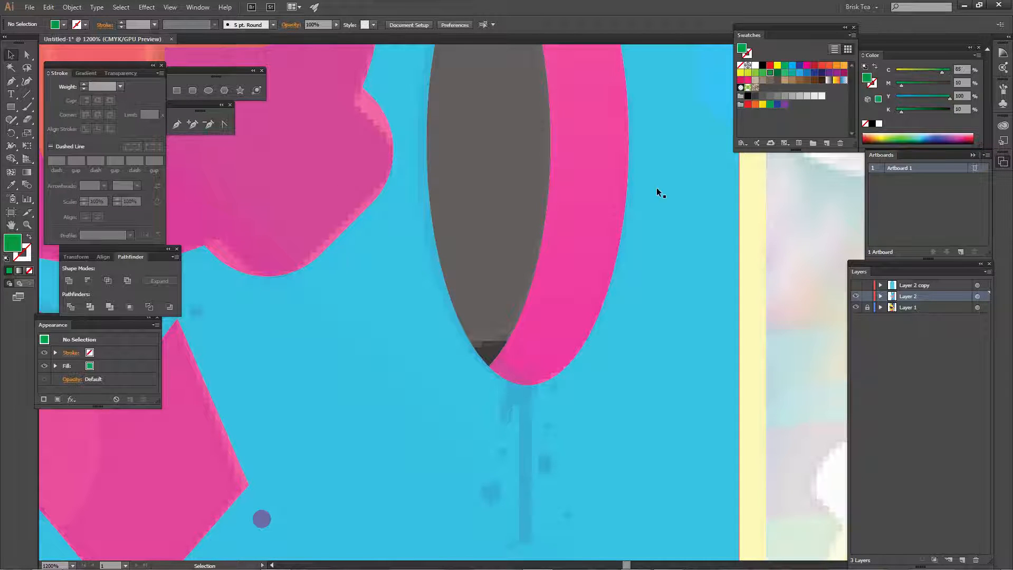
{"action": "scroll", "coordinate": [657, 188], "scroll_direction": "up", "scroll_amount": 4}
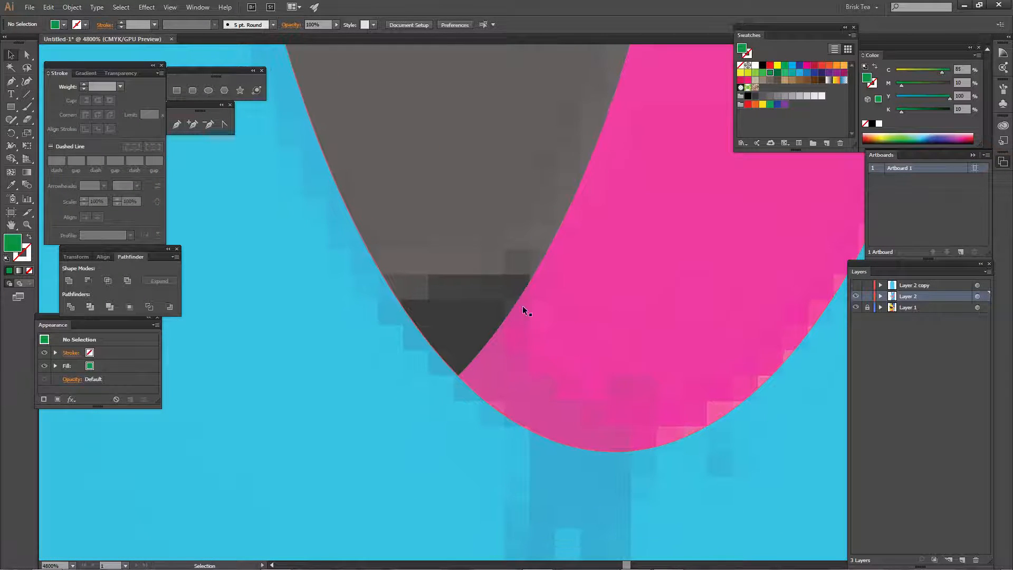
{"action": "key", "text": "p"}
{"action": "left_click", "coordinate": [390, 286]}
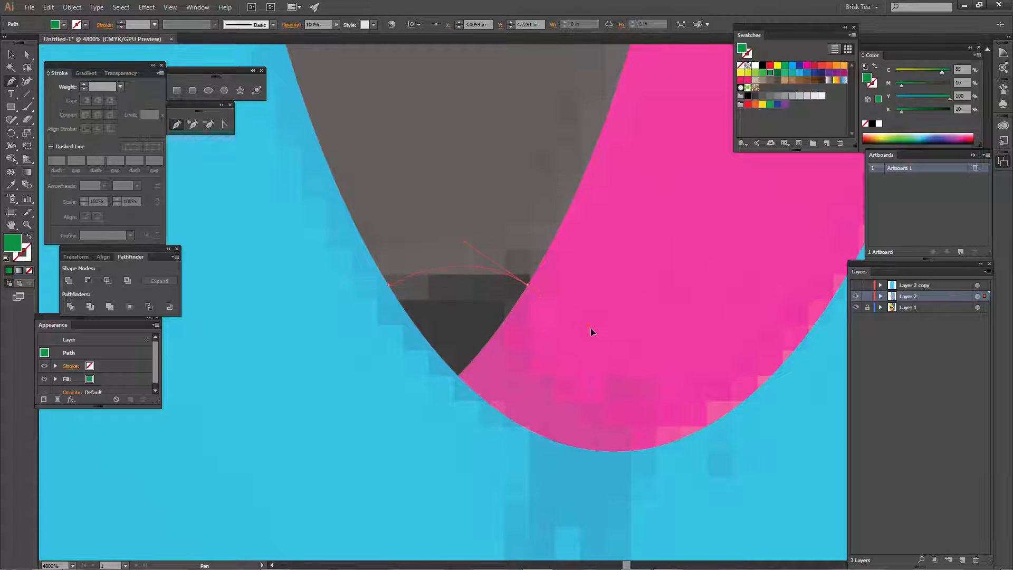
{"action": "left_click_drag", "start_coordinate": [591, 328], "coordinate": [591, 327]}
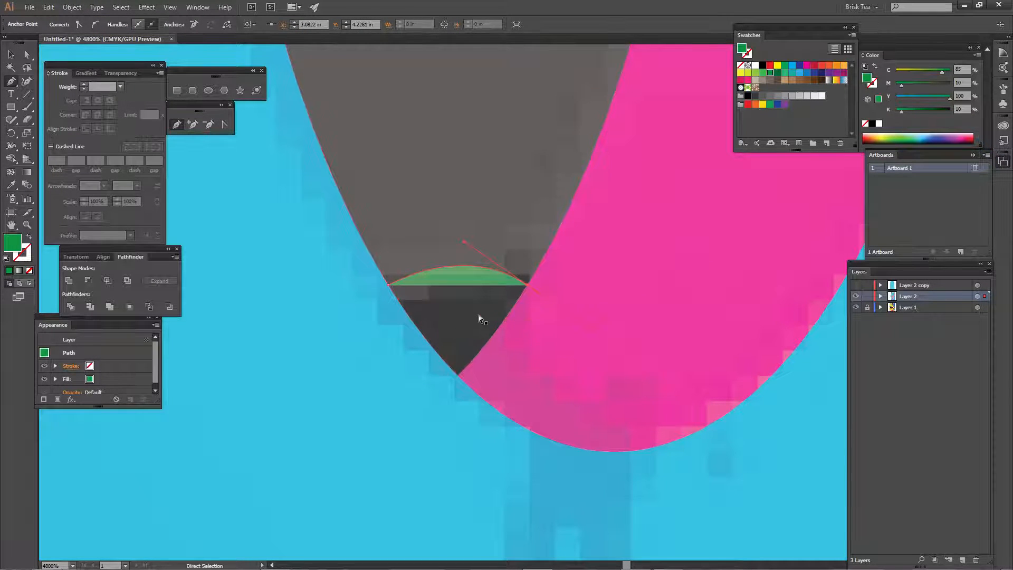
- Extend the path in outline view with a short segment down the edge between the dark oval and its pink rim
{"action": "scroll", "coordinate": [479, 315], "scroll_direction": "up", "scroll_amount": 3}
{"action": "key", "text": "ctrl+y"}
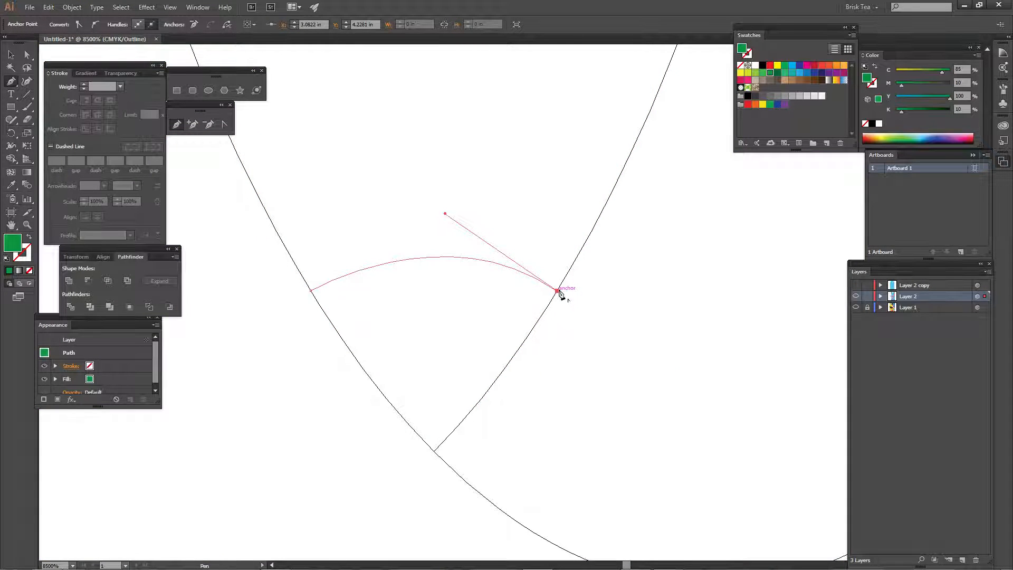
{"action": "left_click", "coordinate": [513, 359]}
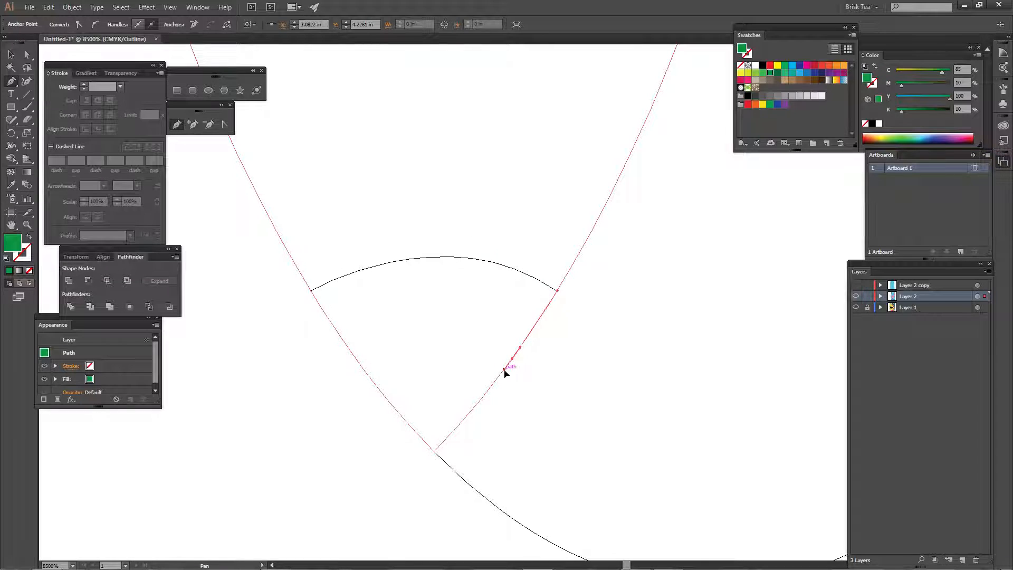
{"action": "left_click_drag", "start_coordinate": [502, 377], "coordinate": [496, 382]}
{"action": "left_click", "coordinate": [512, 359]}
- Extend the green Pen path with a curved segment across the pink rim to its outer lower edge, ending in a corner point
{"action": "key", "text": "space"}
{"action": "left_click_drag", "start_coordinate": [634, 444], "coordinate": [529, 248]}
{"action": "key", "text": "ctrl+minus"}
{"action": "key", "text": "ctrl+minus"}
{"action": "key", "text": "ctrl+minus"}
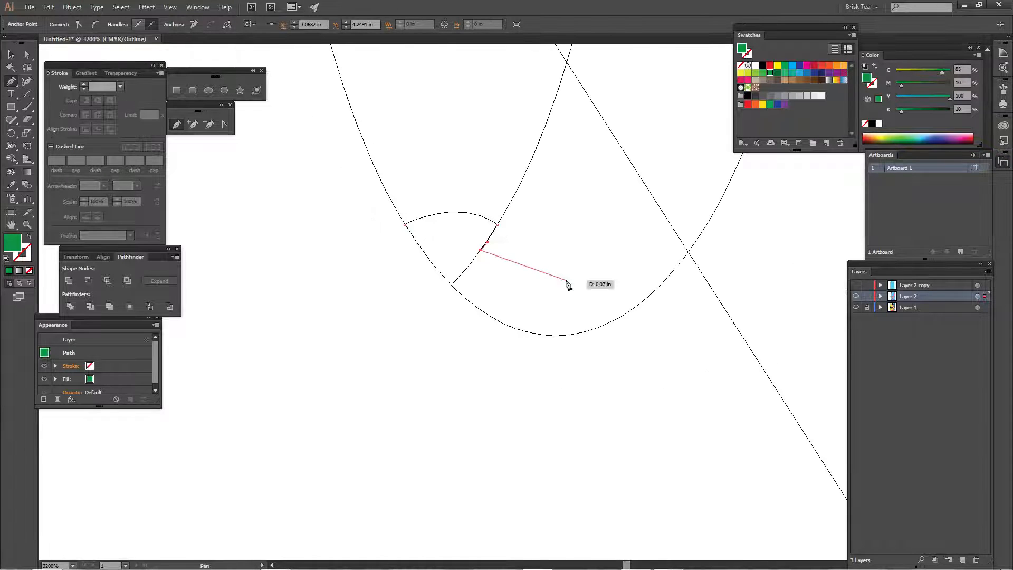
{"action": "key", "text": "ctrl+y"}
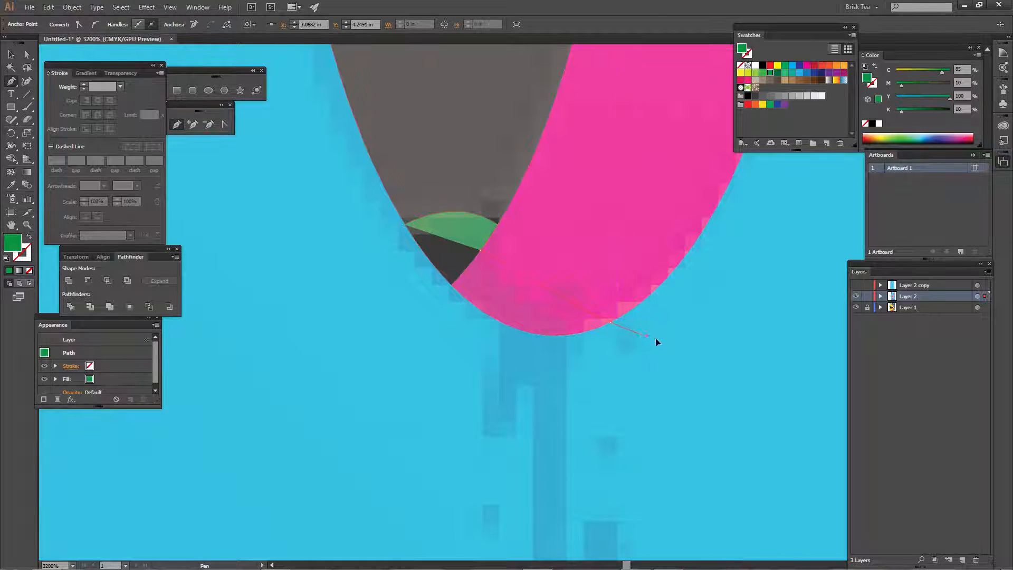
{"action": "left_click_drag", "start_coordinate": [740, 353], "coordinate": [752, 353]}
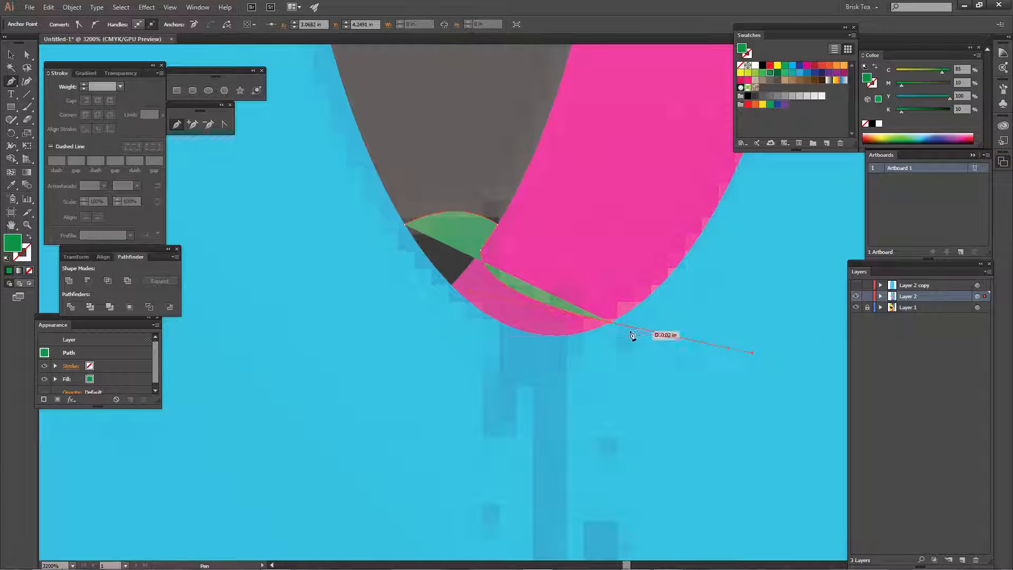
{"action": "left_click", "coordinate": [612, 323]}
- Add straight Pen segments forming a vertical drip about 0.03 in wide and 0.21 in long, returning to the pink rim's lower edge
{"action": "scroll", "coordinate": [588, 316], "scroll_direction": "down", "scroll_amount": 3}
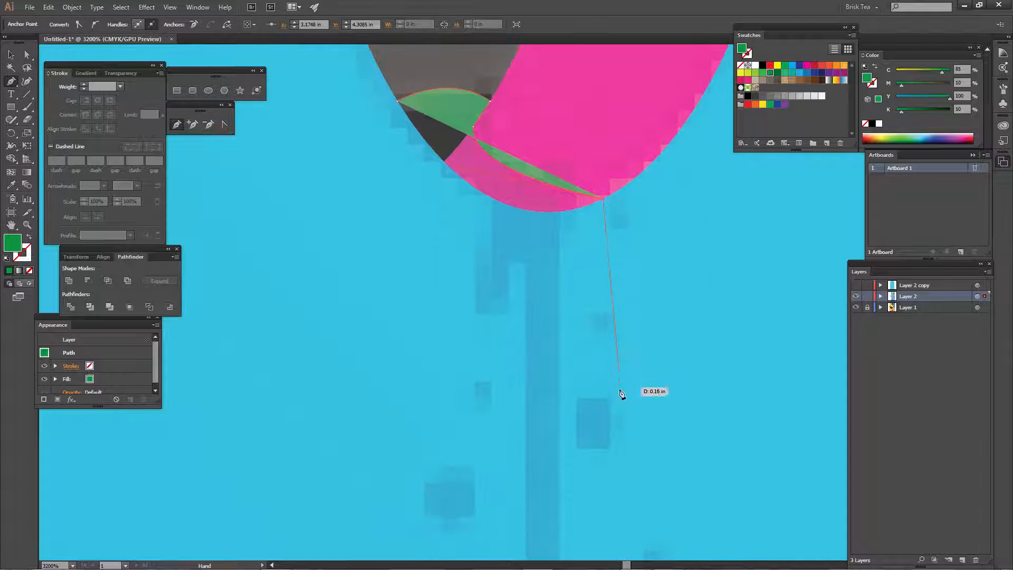
{"action": "left_click", "coordinate": [607, 458], "text": "shift"}
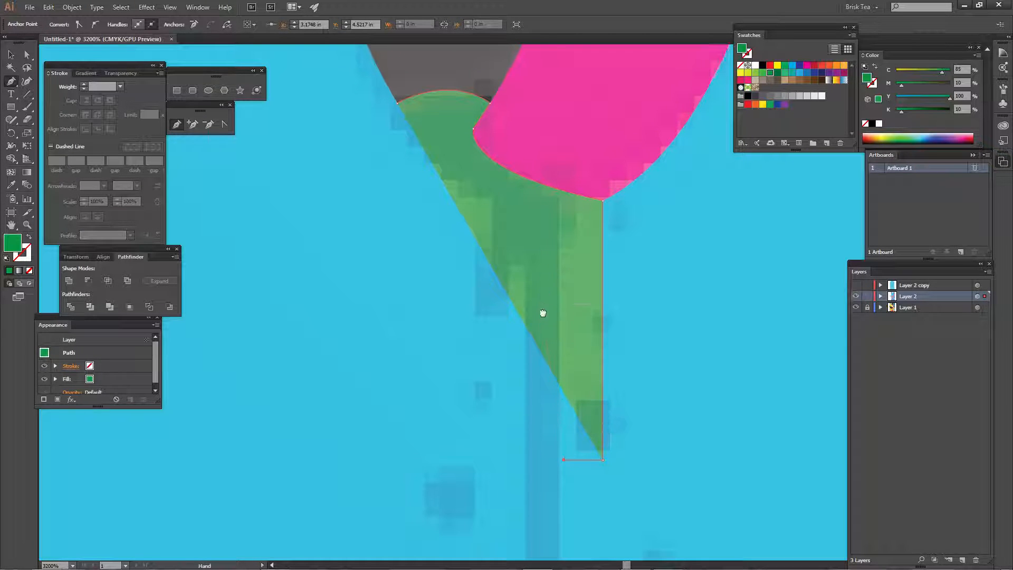
{"action": "scroll", "coordinate": [549, 327], "scroll_direction": "up", "scroll_amount": 3}
{"action": "key", "text": "ctrl+y"}
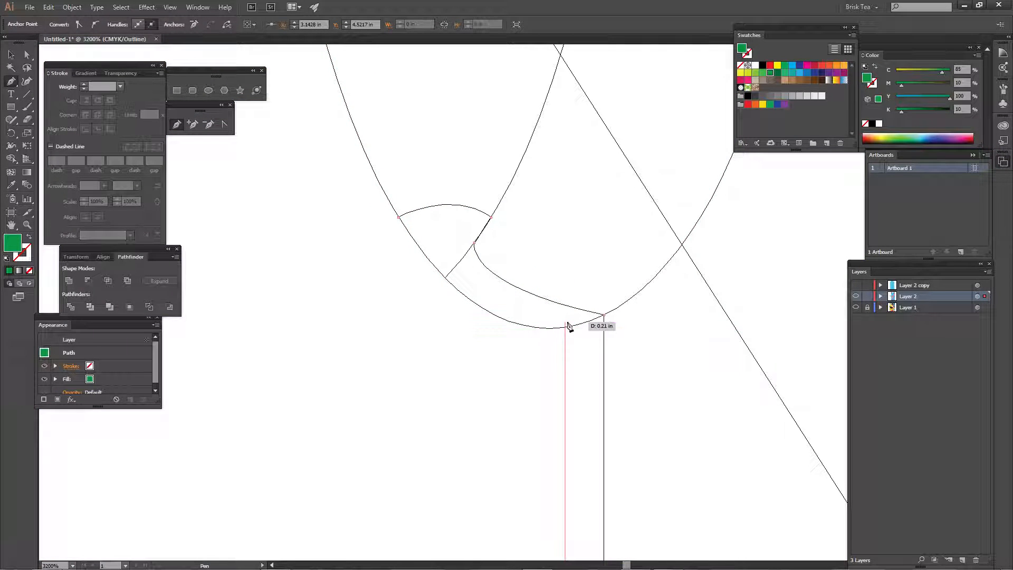
{"action": "left_click", "coordinate": [566, 327]}
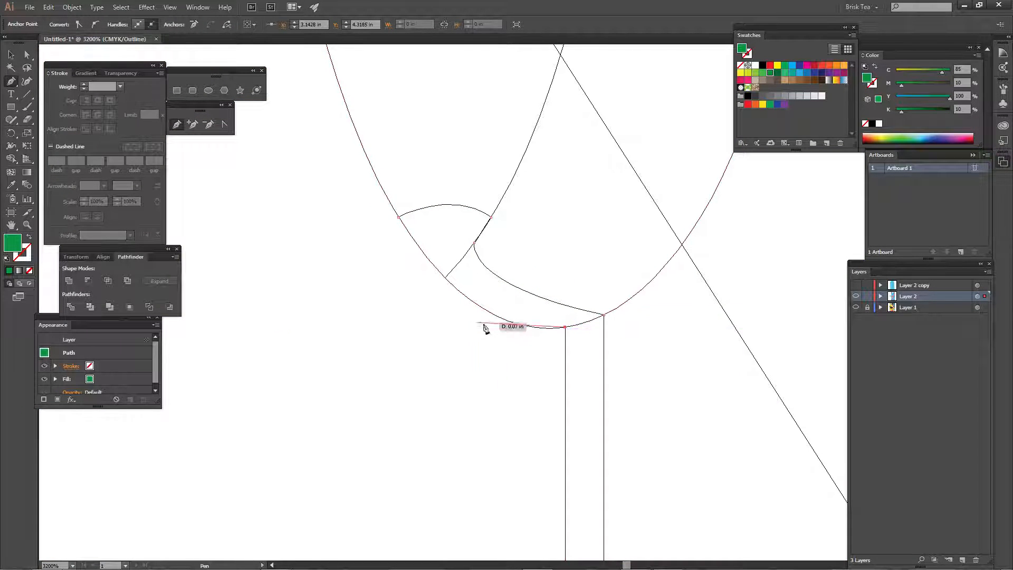
- Close the drip path with a curve following the lower edges of the pink rim and dark oval, and deselect it
{"action": "left_click_drag", "start_coordinate": [444, 320], "coordinate": [508, 367]}
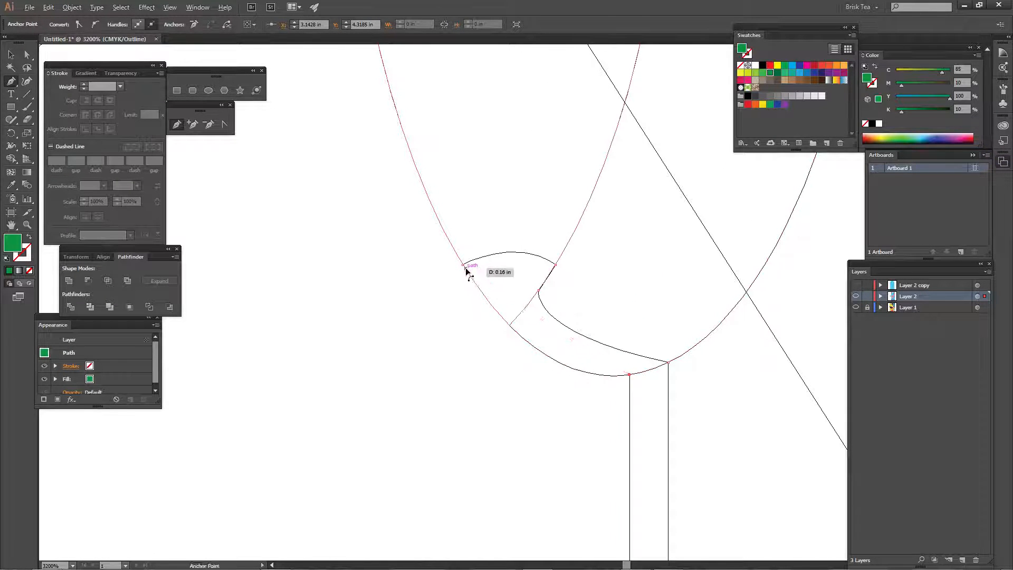
{"action": "left_click_drag", "start_coordinate": [464, 267], "coordinate": [382, 136]}
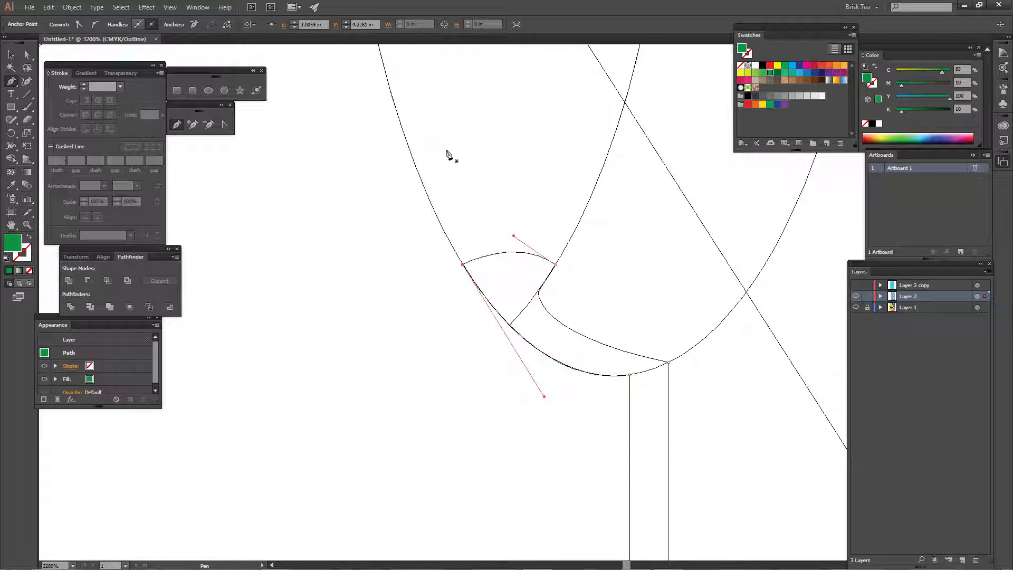
{"action": "key", "text": "ctrl+y"}
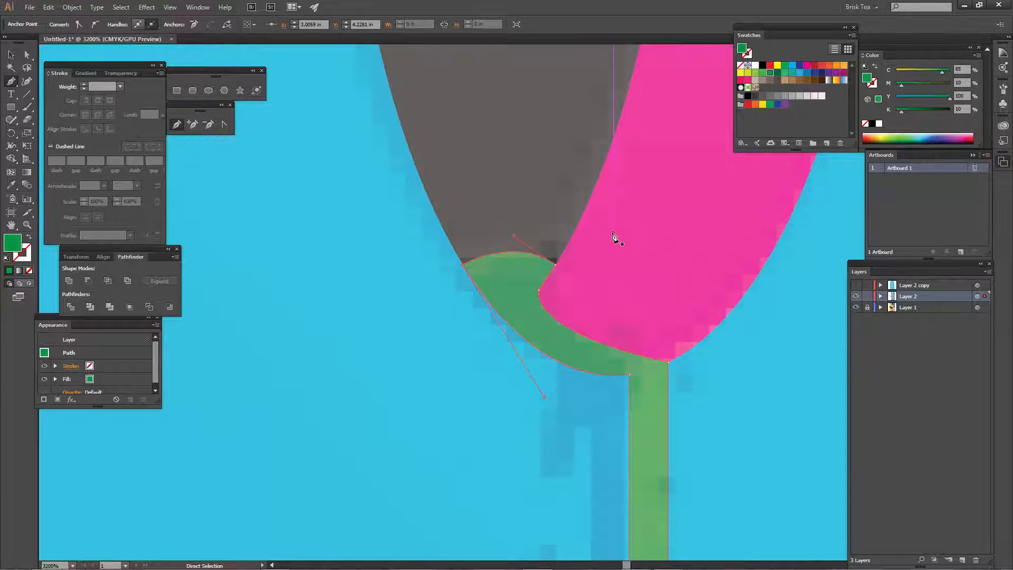
{"action": "key", "text": "ctrl+minus"}
{"action": "key", "text": "ctrl+minus"}
{"action": "key", "text": "ctrl+minus"}
{"action": "key", "text": "ctrl+minus"}
{"action": "key", "text": "ctrl+minus"}
{"action": "left_click", "coordinate": [731, 387], "text": "ctrl"}
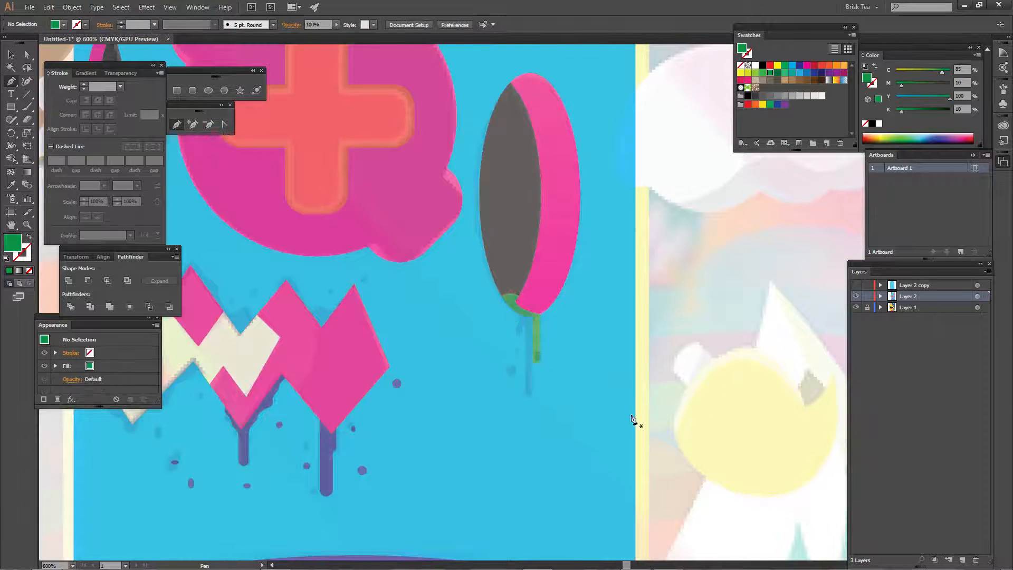
- Draw a green circle about 0.031 in across centred on the lower end of the drip
{"action": "key", "text": "ctrl+plus"}
{"action": "key", "text": "ctrl+plus"}
{"action": "key", "text": "ctrl+plus"}
{"action": "key", "text": "ctrl+plus"}
{"action": "key", "text": "ctrl+plus"}
{"action": "key", "text": "ctrl+plus"}
{"action": "left_click_drag", "start_coordinate": [729, 534], "coordinate": [503, 97]}
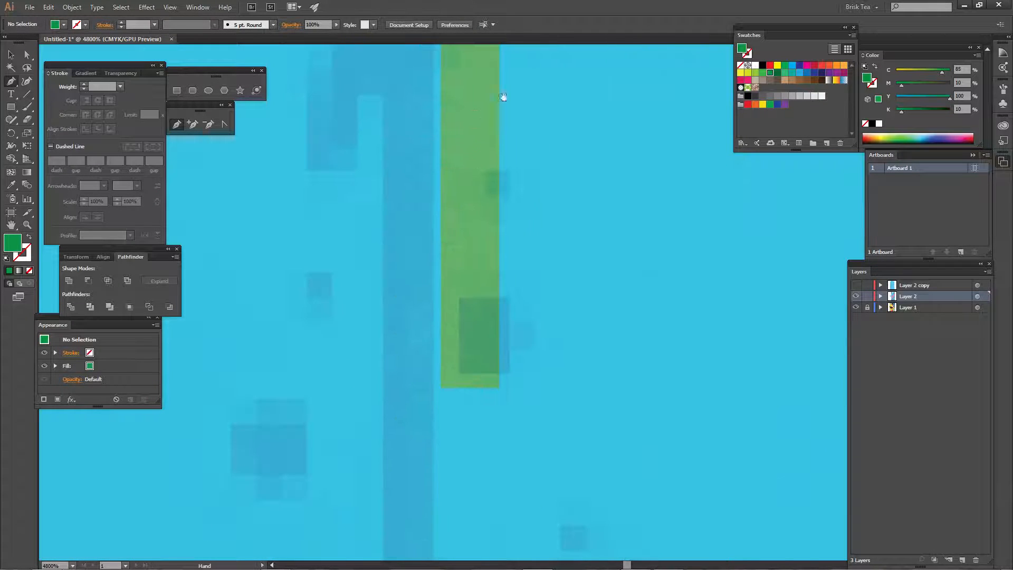
{"action": "key", "text": "l"}
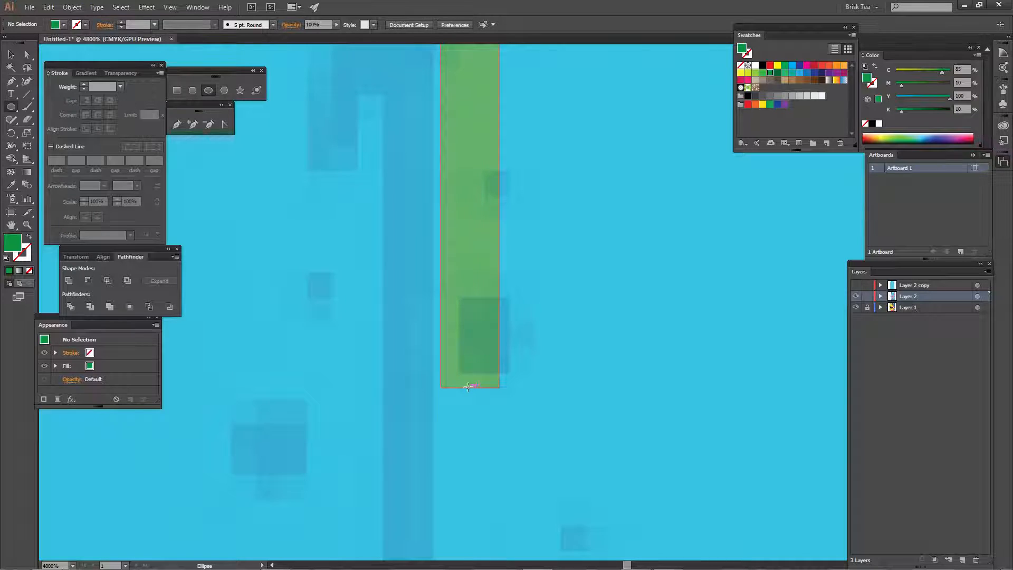
{"action": "left_click_drag", "start_coordinate": [471, 387], "coordinate": [500, 401]}
- Stretch the circle sideways to about 0.032 in so its edge meets the far side of the drip in outline view
{"action": "key", "text": "v"}
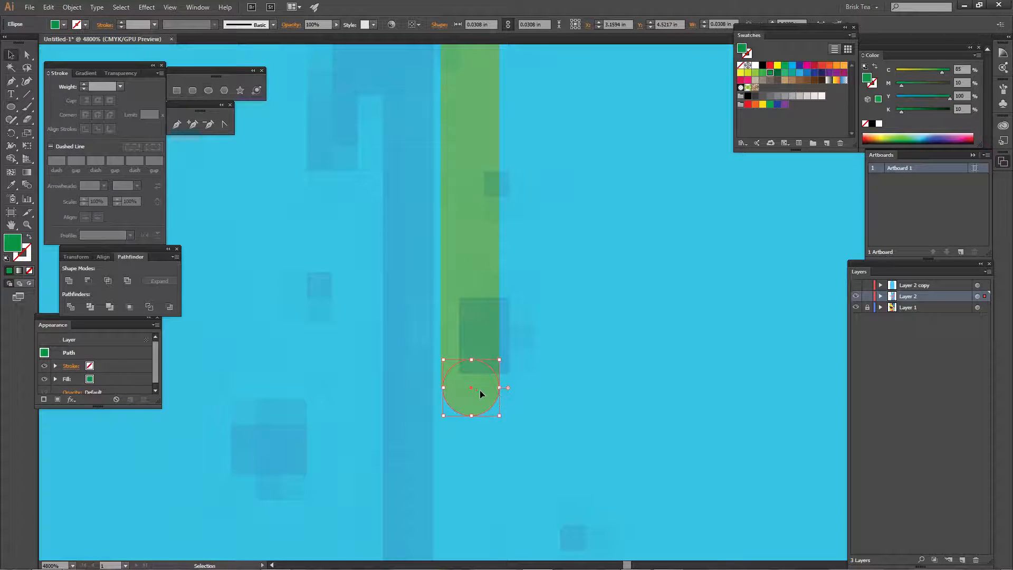
{"action": "left_click", "coordinate": [486, 305], "text": "shift"}
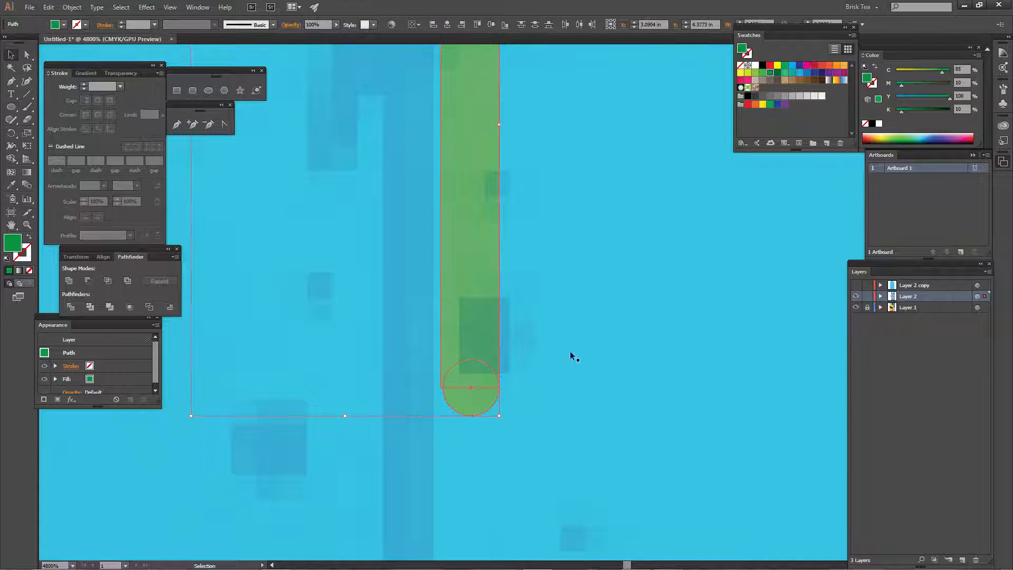
{"action": "key", "text": "a"}
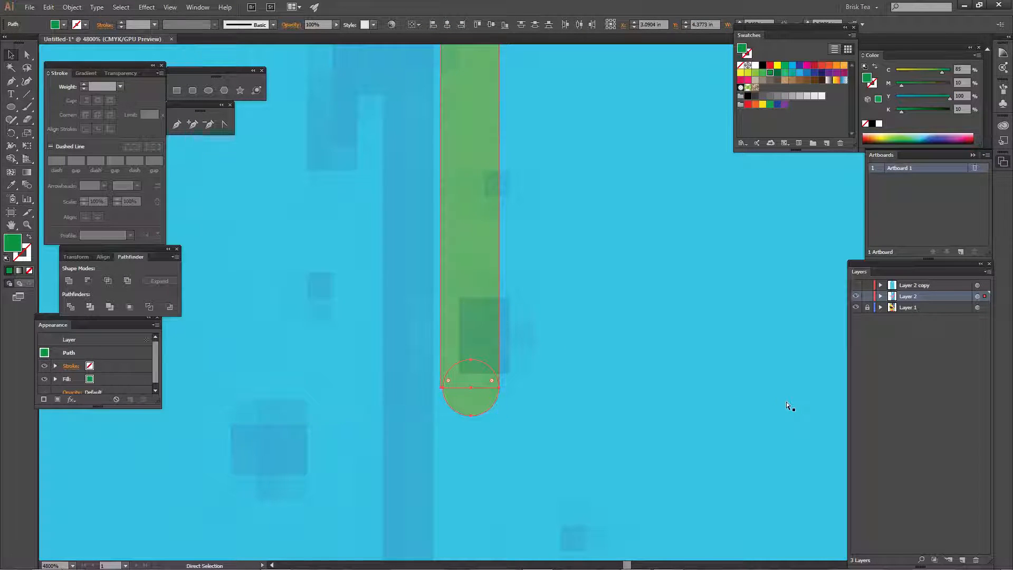
{"action": "key", "text": "ctrl+plus"}
{"action": "key", "text": "ctrl+plus"}
{"action": "left_click_drag", "start_coordinate": [529, 477], "coordinate": [536, 439]}
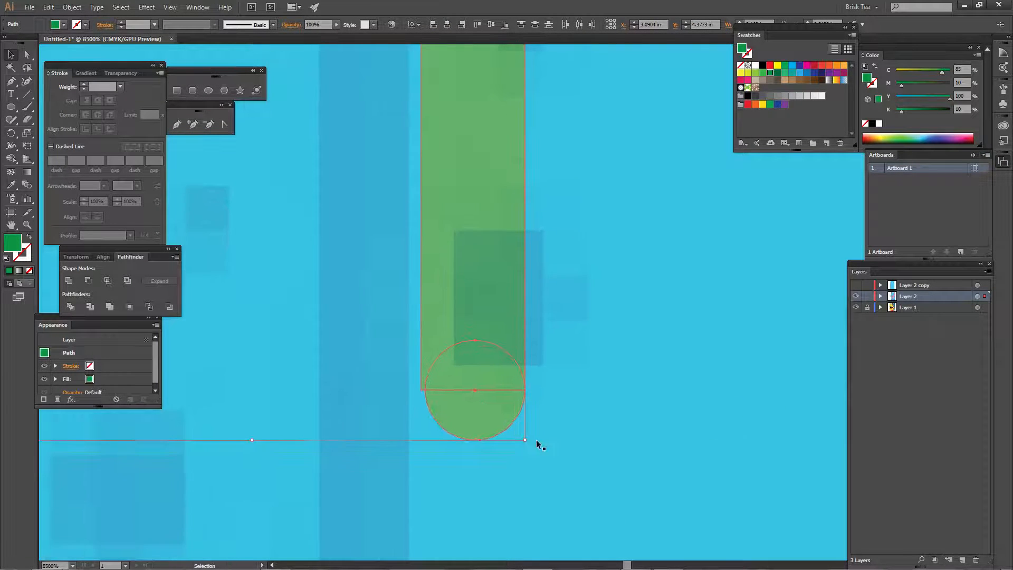
{"action": "key", "text": "ctrl+y"}
{"action": "key", "text": "v"}
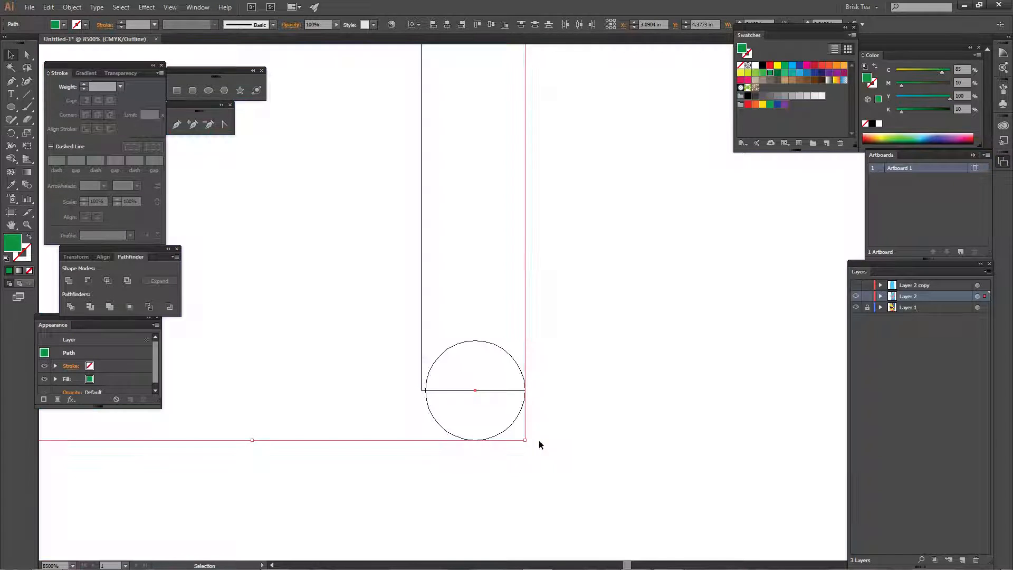
{"action": "left_click", "coordinate": [578, 424]}
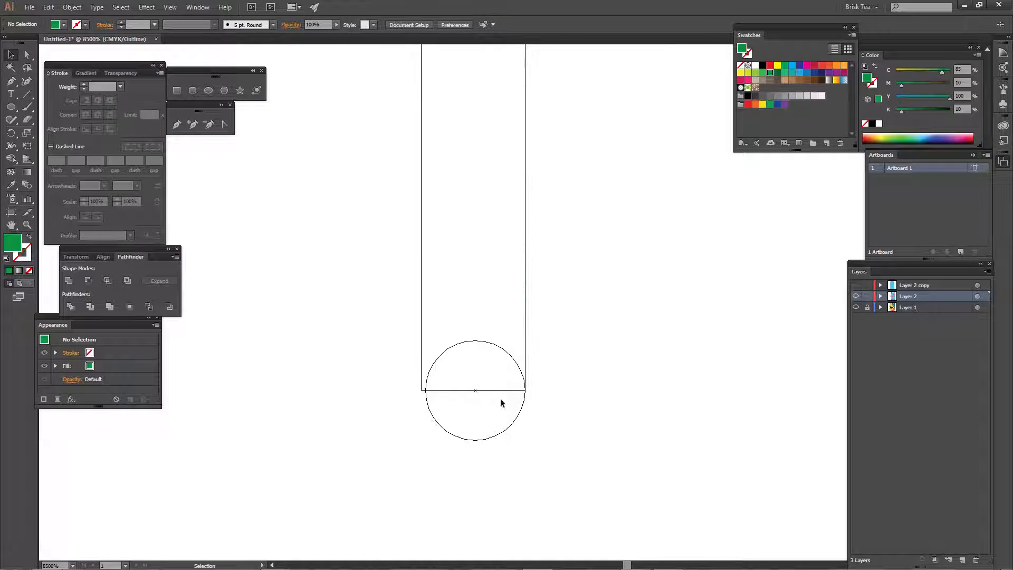
{"action": "left_click", "coordinate": [448, 348]}
{"action": "left_click_drag", "start_coordinate": [429, 390], "coordinate": [422, 390]}
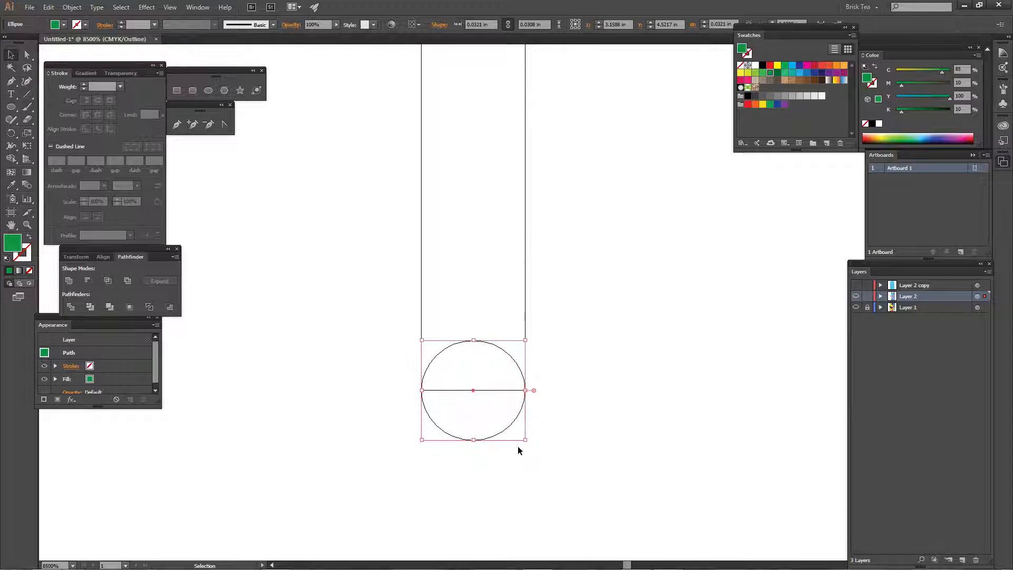
- Unite the circle and the drip into one rounded shape, deselect it and return to the filled preview
{"action": "left_click_drag", "start_coordinate": [565, 482], "coordinate": [295, 272]}
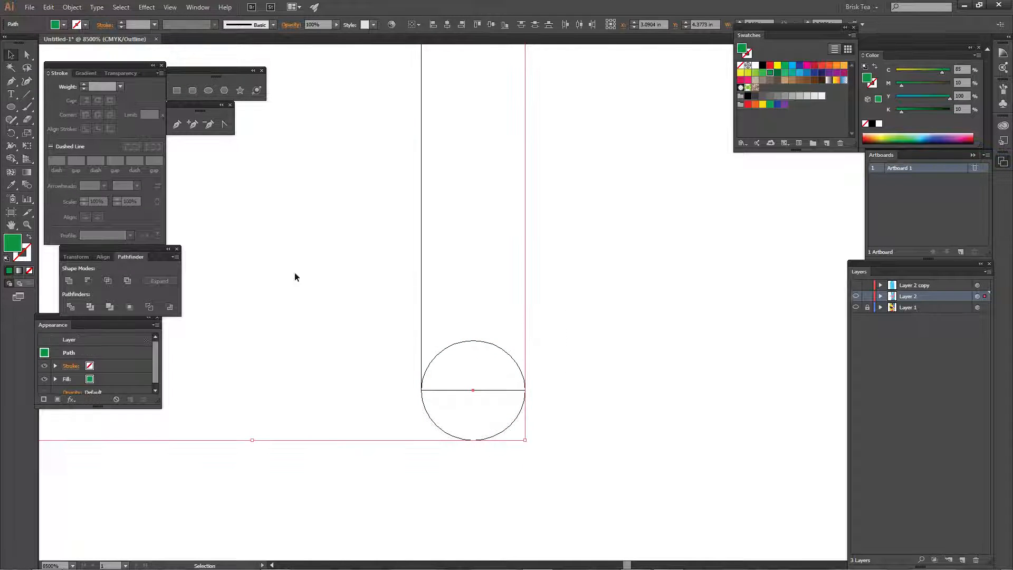
{"action": "left_click", "coordinate": [74, 280]}
{"action": "left_click", "coordinate": [234, 295]}
{"action": "key", "text": "ctrl+y"}
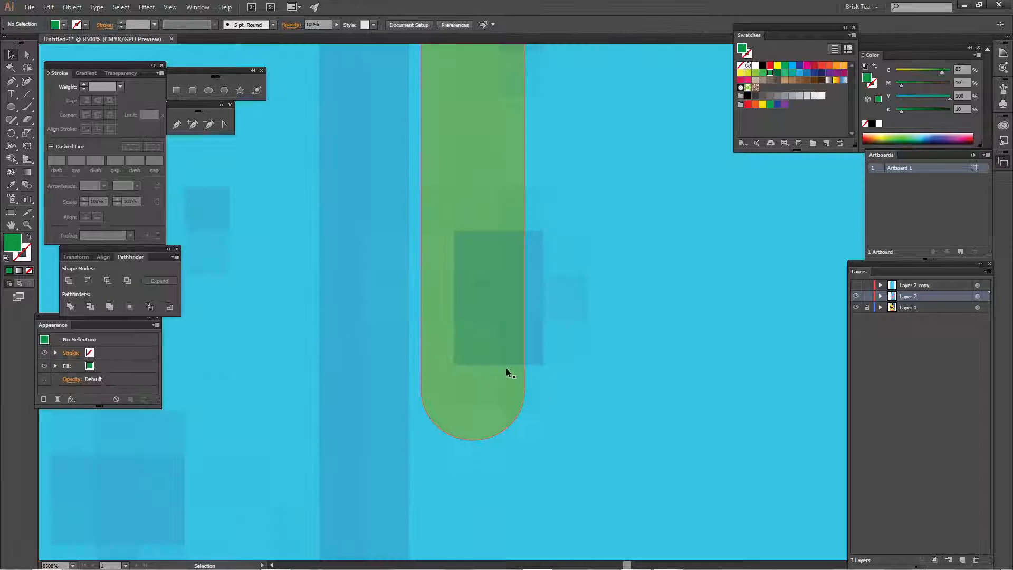
- Examine the whole traced character, including the pink patch, the face and the new drip, for missing details
{"action": "key", "text": "ctrl+minus"}
{"action": "key", "text": "ctrl+minus"}
{"action": "key", "text": "ctrl+minus"}
{"action": "key", "text": "ctrl+minus"}
{"action": "key", "text": "ctrl+minus"}
{"action": "key", "text": "ctrl+minus"}
{"action": "key", "text": "ctrl+minus"}
{"action": "key", "text": "ctrl+minus"}
{"action": "key", "text": "ctrl+minus"}
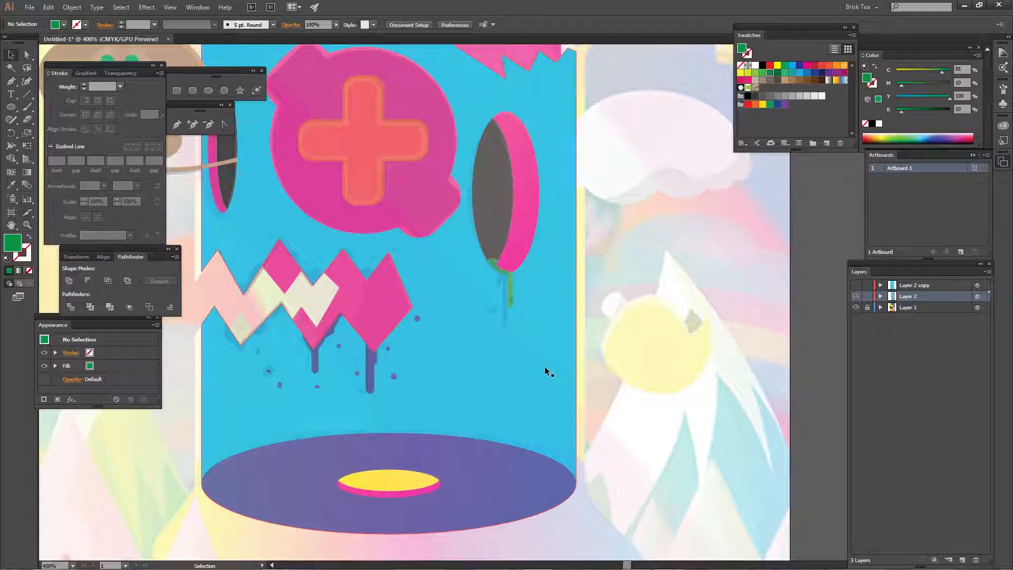
{"action": "key", "text": "ctrl+minus"}
{"action": "key", "text": "ctrl+minus"}
{"action": "key", "text": "ctrl+minus"}
{"action": "key", "text": "ctrl+minus"}
{"action": "key", "text": "ctrl+equal"}
{"action": "key", "text": "ctrl+equal"}
{"action": "key", "text": "ctrl+equal"}
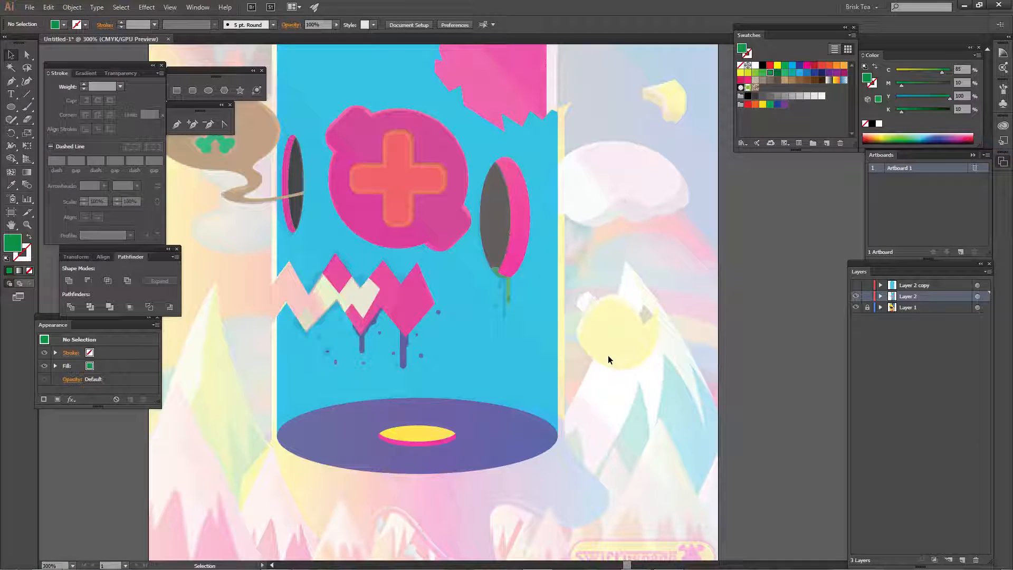
{"action": "key", "text": "ctrl+equal"}
{"action": "key", "text": "ctrl+equal"}
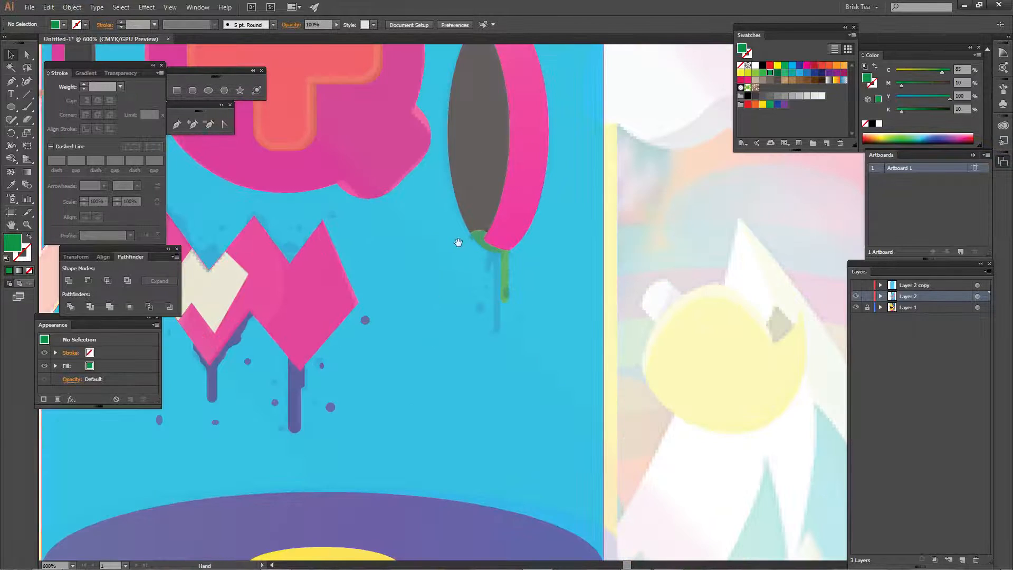
{"action": "left_click_drag", "start_coordinate": [459, 240], "coordinate": [573, 351]}
{"action": "mouse_move", "coordinate": [585, 269]}
{"action": "left_mouse_down"}
{"action": "mouse_move", "coordinate": [556, 481]}
{"action": "mouse_move", "coordinate": [545, 415]}
{"action": "left_mouse_up"}
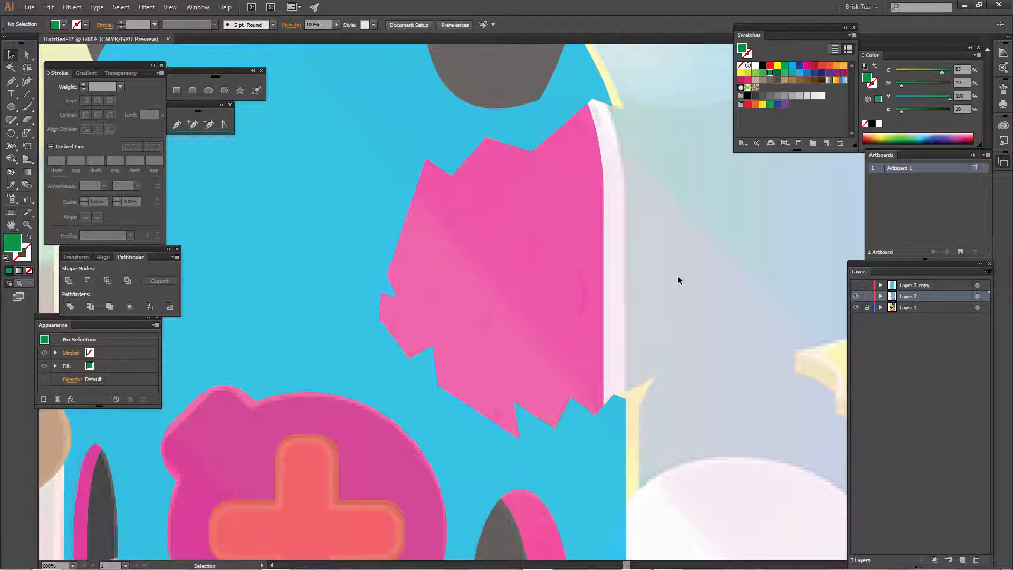
{"action": "mouse_move", "coordinate": [518, 335]}
{"action": "left_mouse_down"}
{"action": "mouse_move", "coordinate": [542, 283]}
{"action": "mouse_move", "coordinate": [493, 176]}
{"action": "left_mouse_up"}
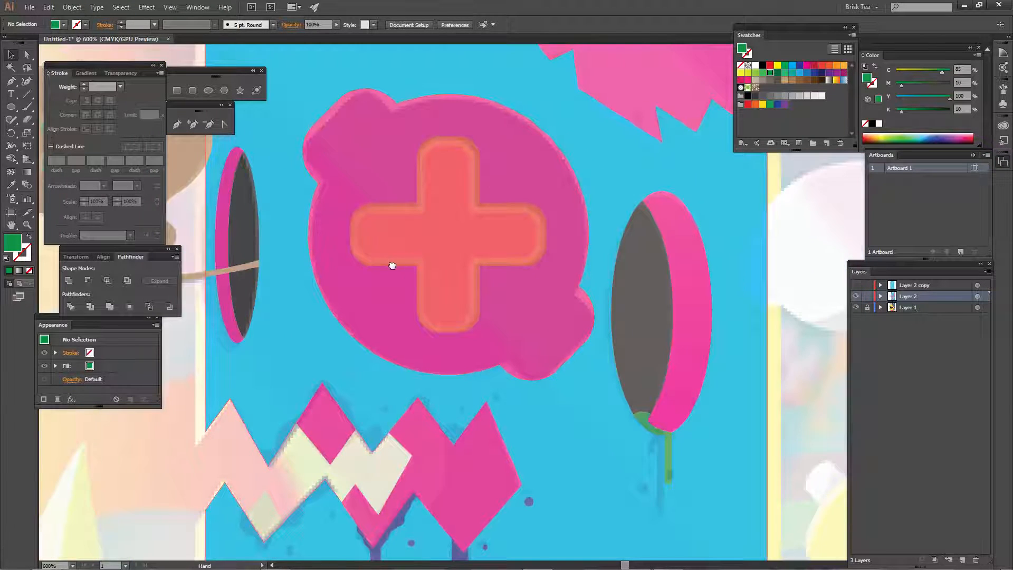
{"action": "mouse_move", "coordinate": [391, 268]}
{"action": "left_mouse_down"}
{"action": "mouse_move", "coordinate": [515, 355]}
{"action": "mouse_move", "coordinate": [449, 299]}
{"action": "left_mouse_up"}
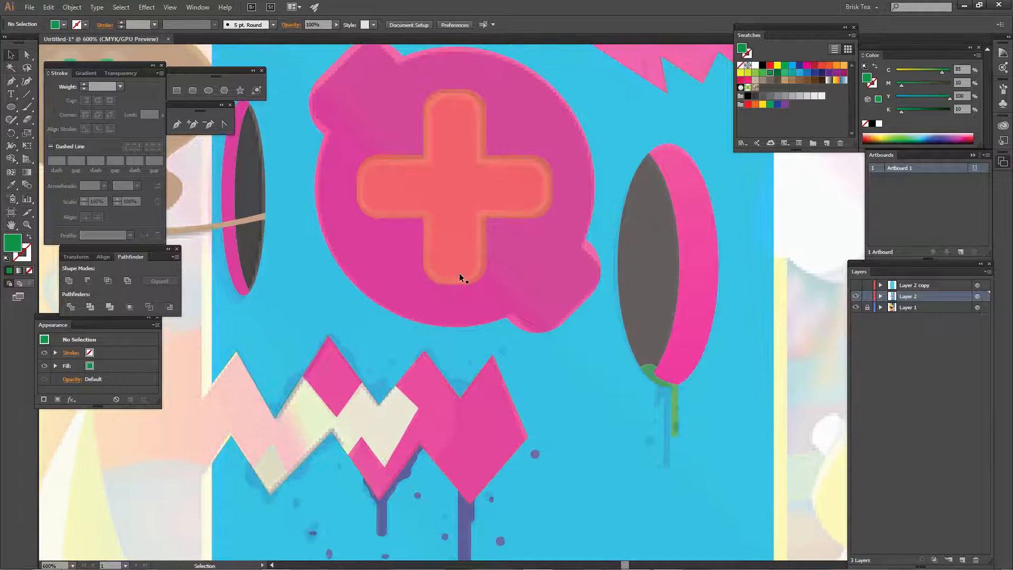
{"action": "key", "text": "ctrl+minus"}
{"action": "key", "text": "ctrl+minus"}
{"action": "key", "text": "ctrl+minus"}
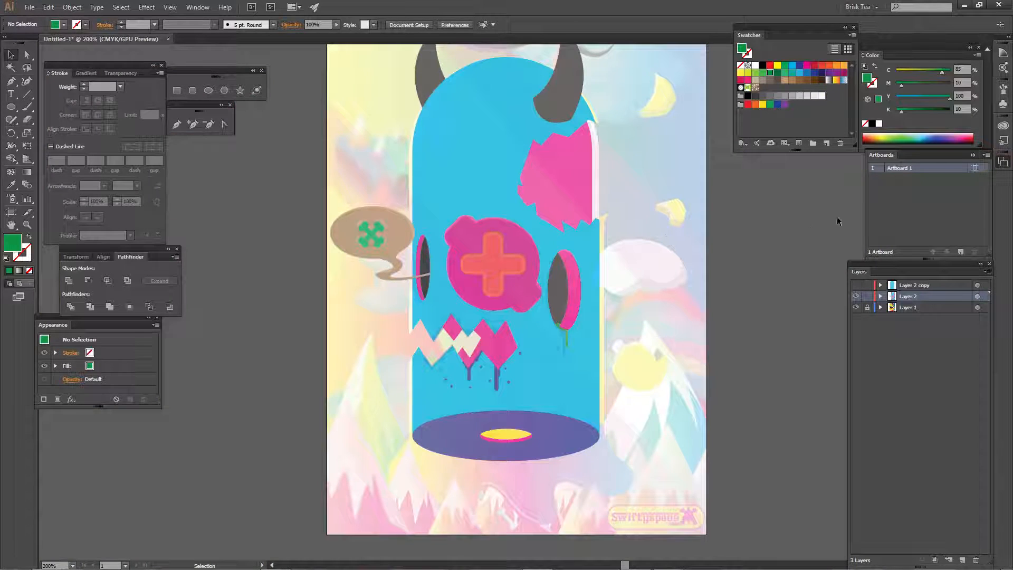
- Set the opacity of everything on Layer 2 to 100% and deselect
{"action": "left_click", "coordinate": [978, 297]}
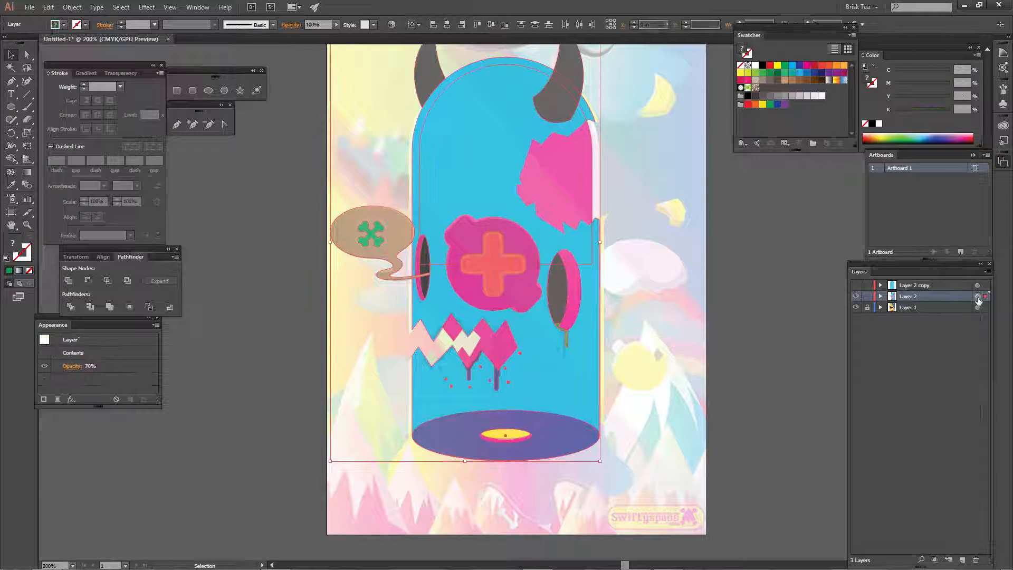
{"action": "left_click", "coordinate": [333, 25]}
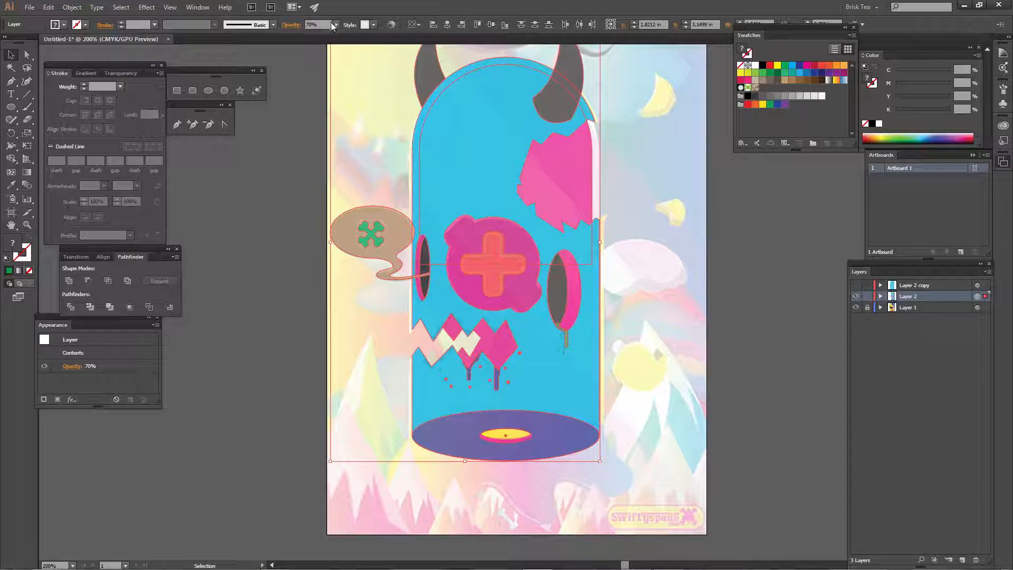
{"action": "left_click_drag", "start_coordinate": [323, 34], "coordinate": [380, 46]}
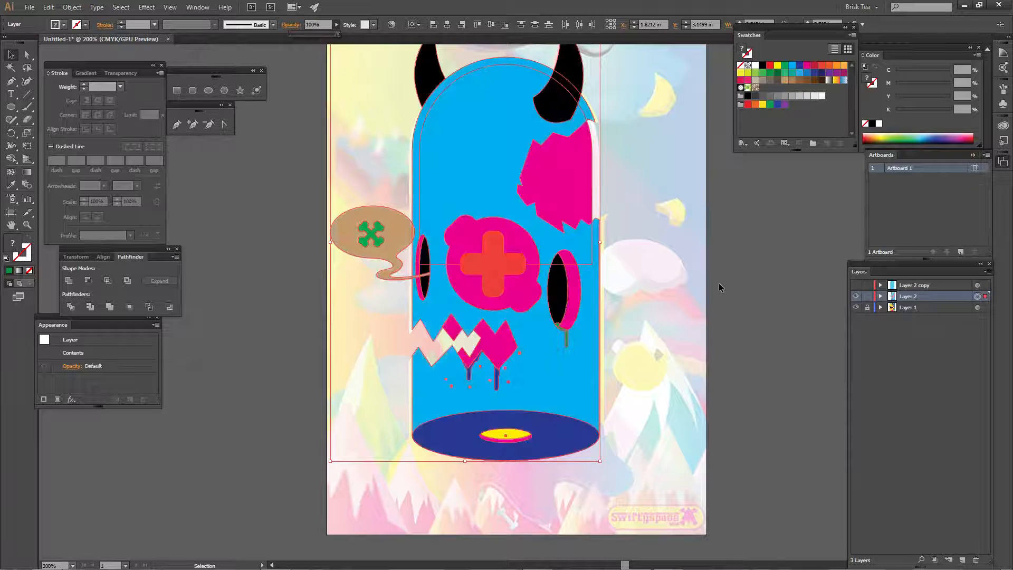
{"action": "left_click", "coordinate": [720, 286]}
{"action": "left_click", "coordinate": [689, 268]}
{"action": "left_click_drag", "start_coordinate": [648, 194], "coordinate": [663, 225]}
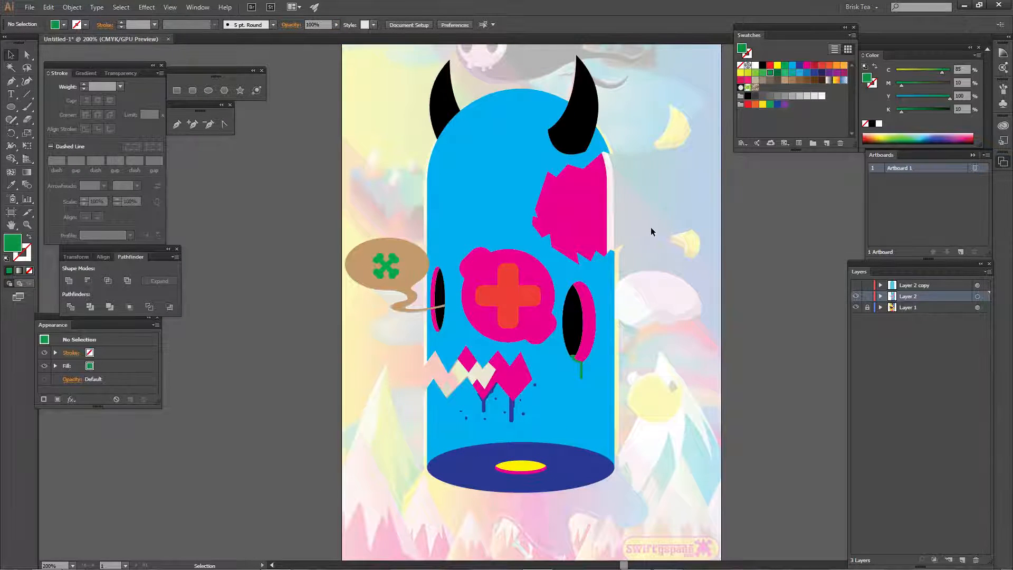
- Change the character's blue body fill to yellow (C 0, M 0, Y 100, K 0) and deselect it
{"action": "key", "text": "ctrl+plus"}
{"action": "left_click", "coordinate": [457, 162]}
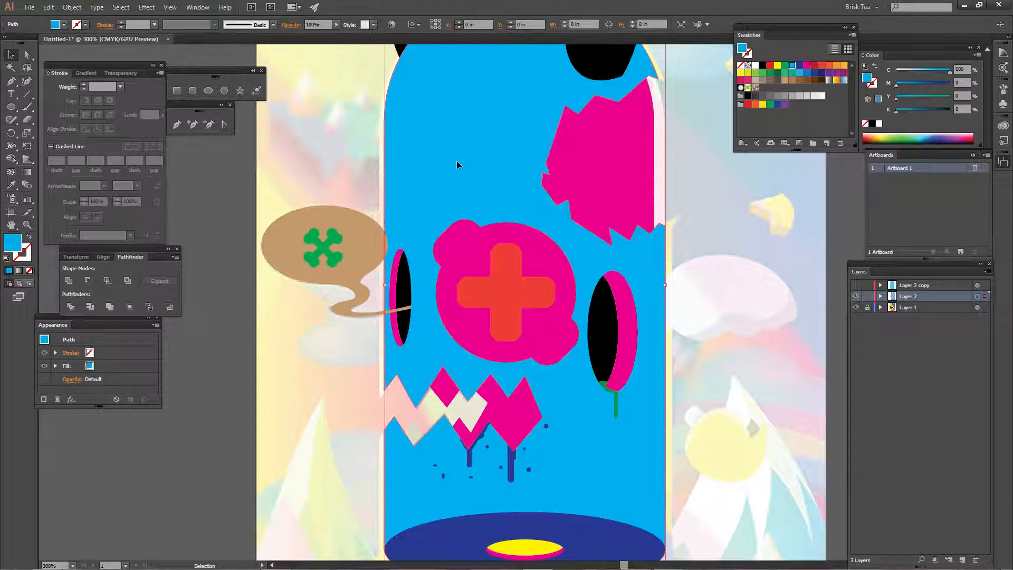
{"action": "left_click", "coordinate": [778, 65]}
{"action": "left_click", "coordinate": [662, 266]}
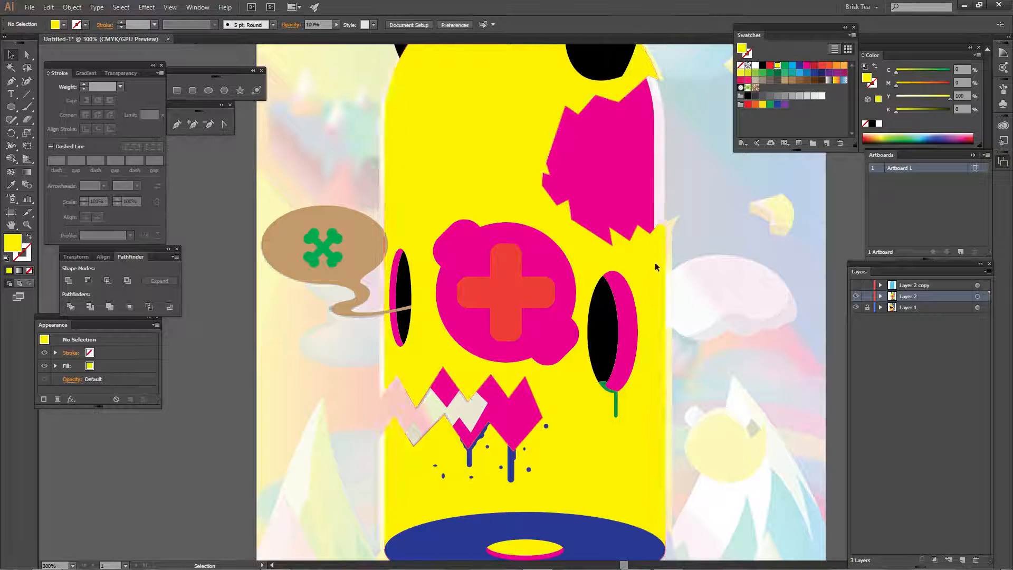
- Fill the large magenta circle behind the cross with black and deselect it
{"action": "left_click", "coordinate": [552, 253]}
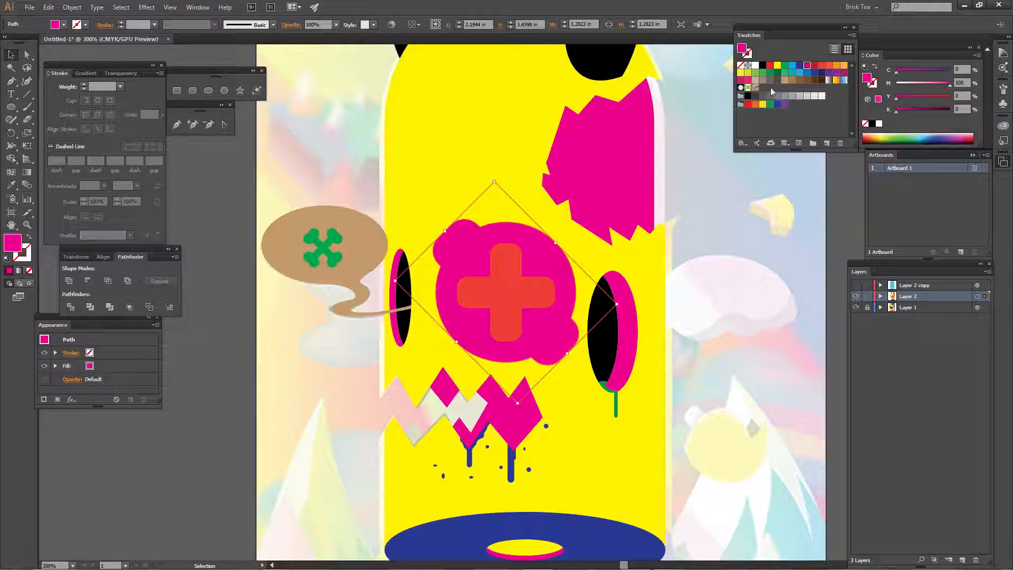
{"action": "left_click", "coordinate": [762, 66]}
{"action": "left_click", "coordinate": [740, 234]}
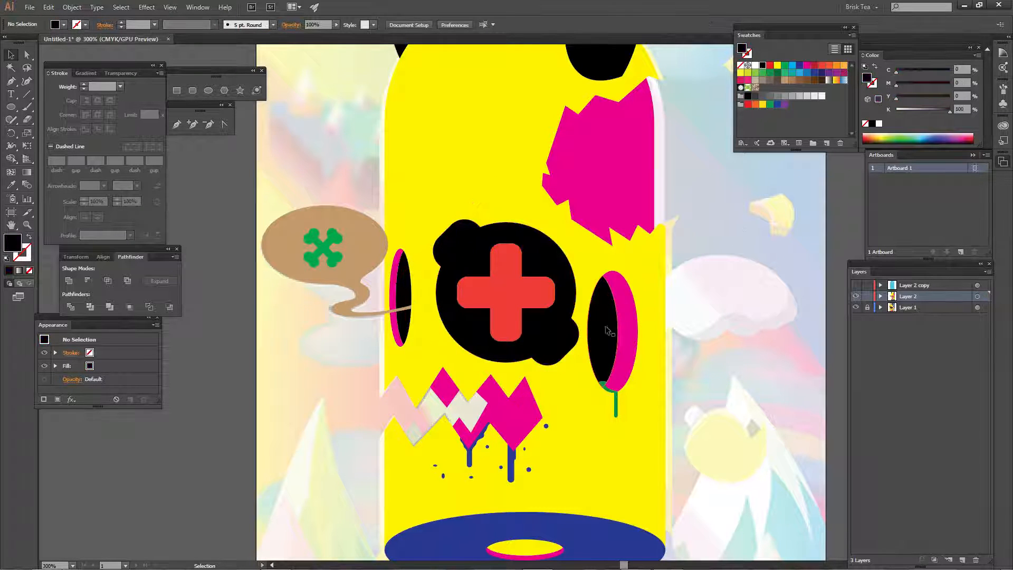
- Fill the green drip under the eye oval and both blue drips under the zigzag mouth with black, and deselect them
{"action": "left_click", "coordinate": [619, 411]}
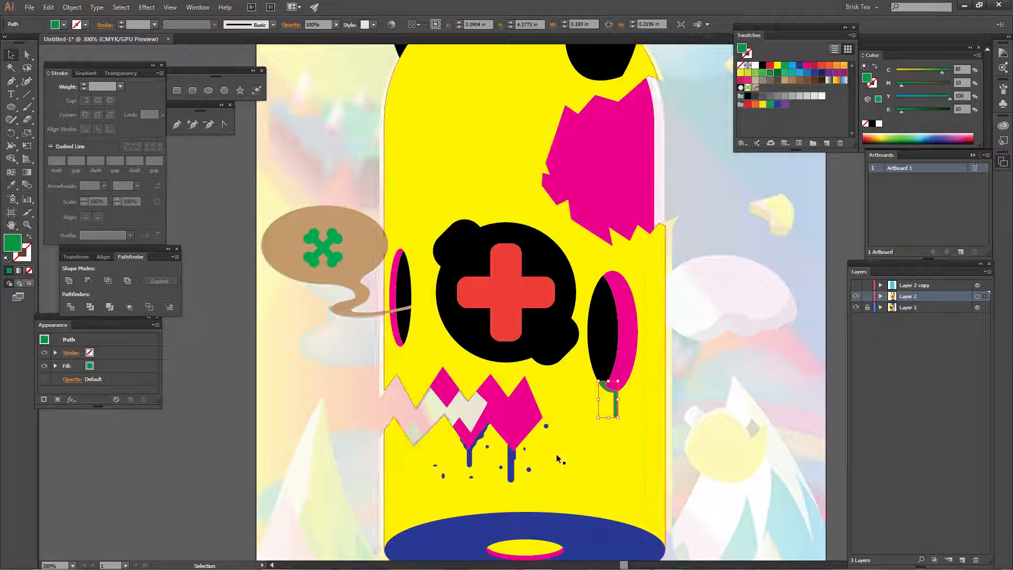
{"action": "left_click", "coordinate": [511, 472], "text": "shift"}
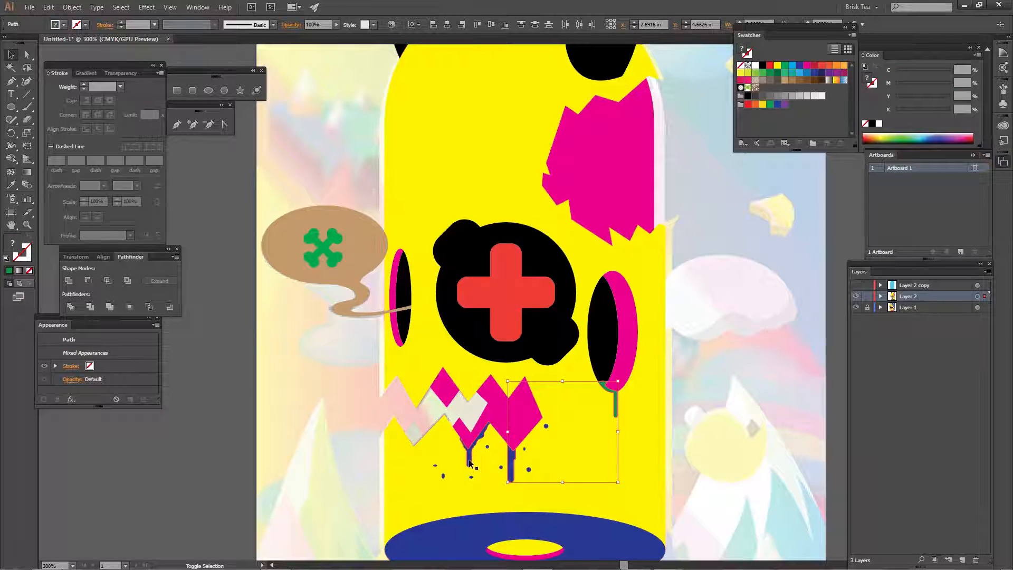
{"action": "left_click", "coordinate": [470, 463], "text": "shift"}
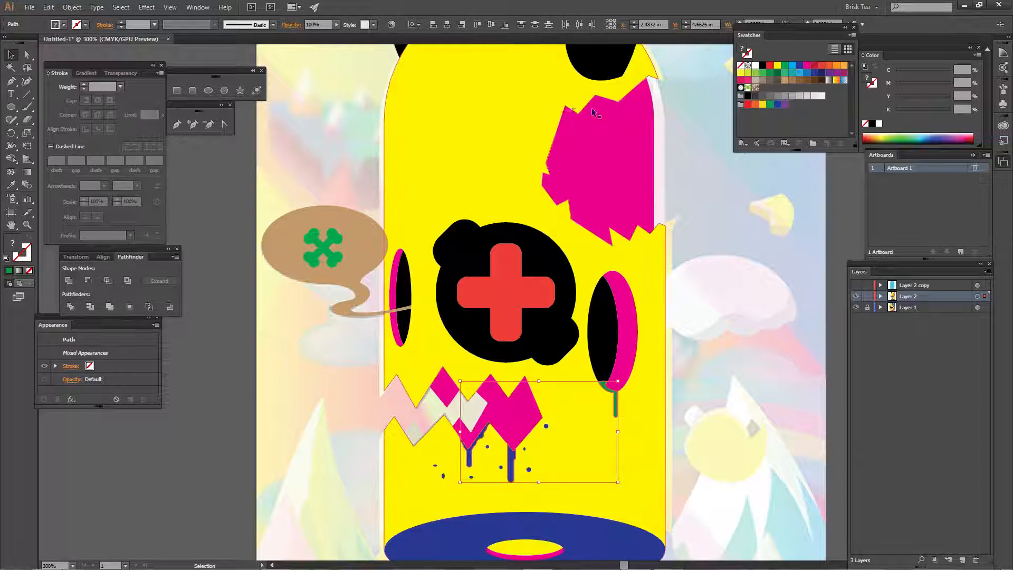
{"action": "left_click", "coordinate": [764, 65]}
{"action": "key", "text": "ctrl+shift+a"}
- Fill all the small blue splatter dots around the mouth drips with black and deselect them
{"action": "left_click", "coordinate": [438, 472]}
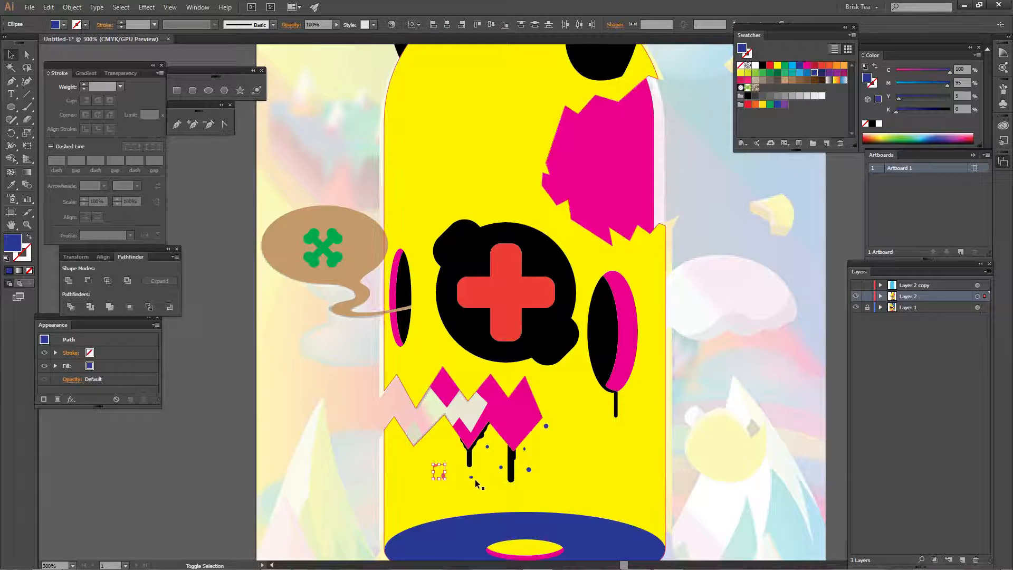
{"action": "left_click", "coordinate": [470, 478], "text": "shift"}
{"action": "left_click", "coordinate": [489, 447], "text": "shift"}
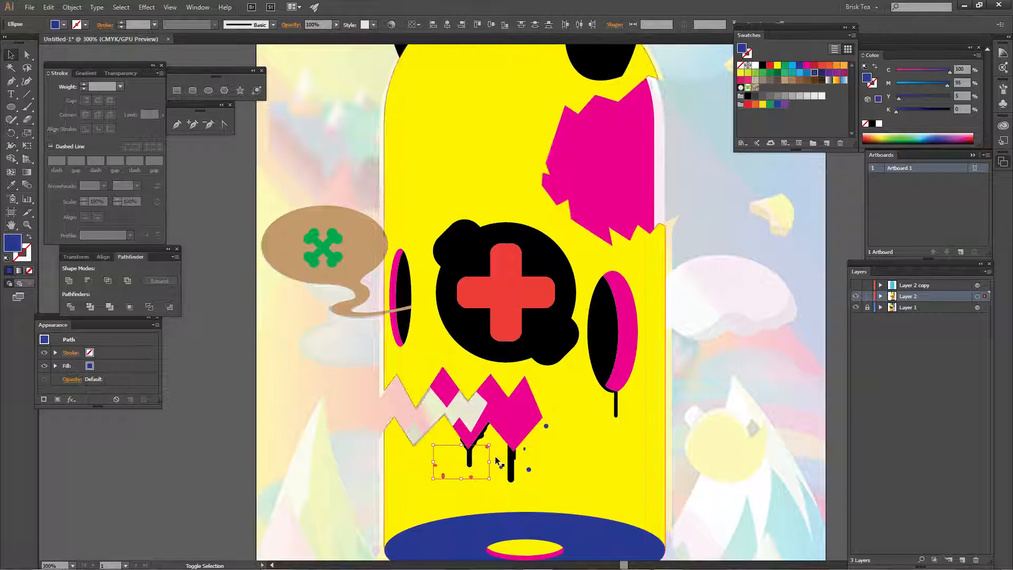
{"action": "left_click", "coordinate": [502, 468], "text": "shift"}
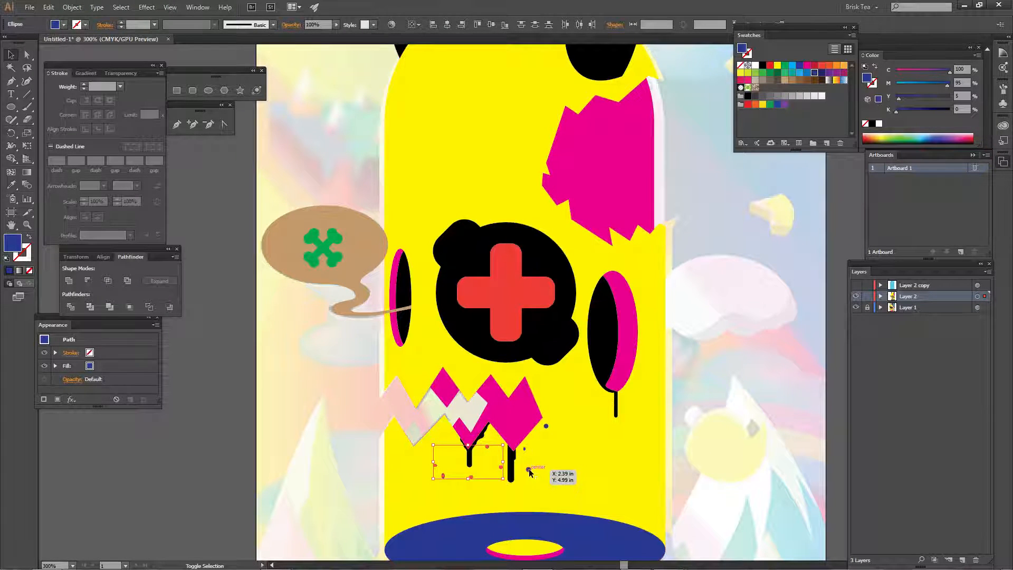
{"action": "left_click", "coordinate": [529, 469], "text": "shift"}
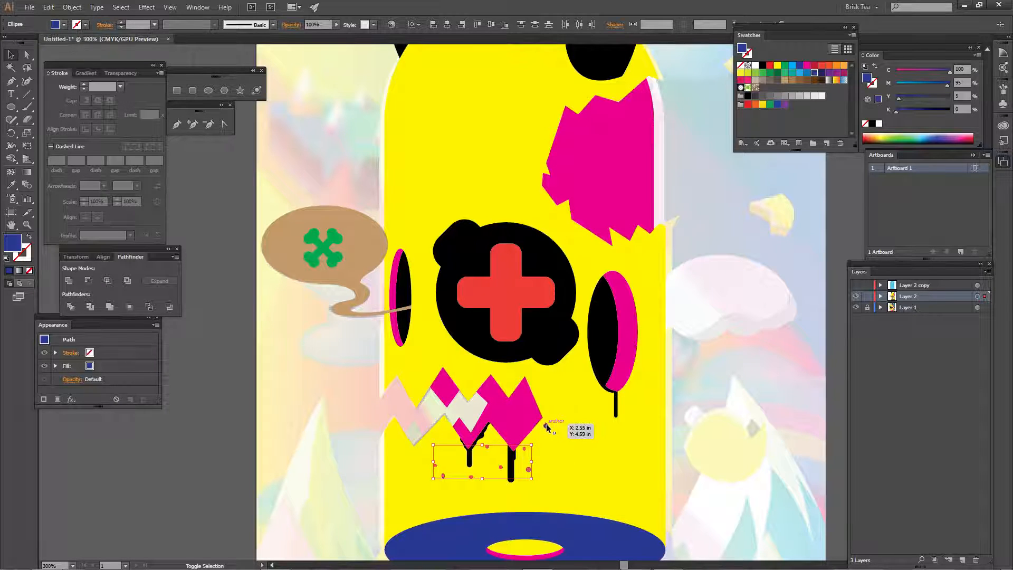
{"action": "left_click", "coordinate": [546, 424], "text": "shift"}
{"action": "left_click", "coordinate": [763, 66]}
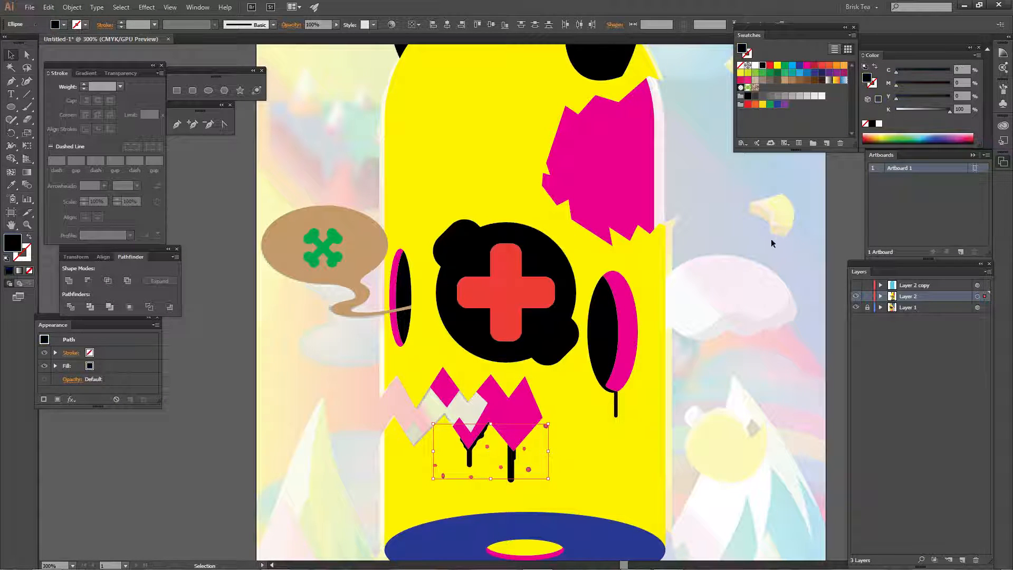
{"action": "left_click", "coordinate": [771, 238]}
- Fill the brown speech bubble with black and the crossed bones inside it with cyan
{"action": "left_click_drag", "start_coordinate": [687, 170], "coordinate": [681, 252]}
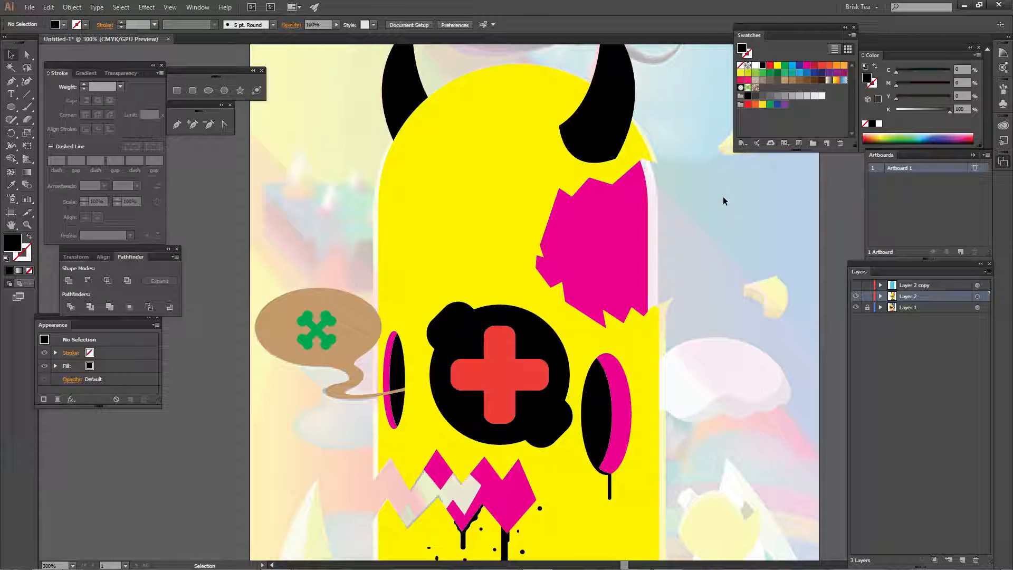
{"action": "left_click", "coordinate": [303, 299]}
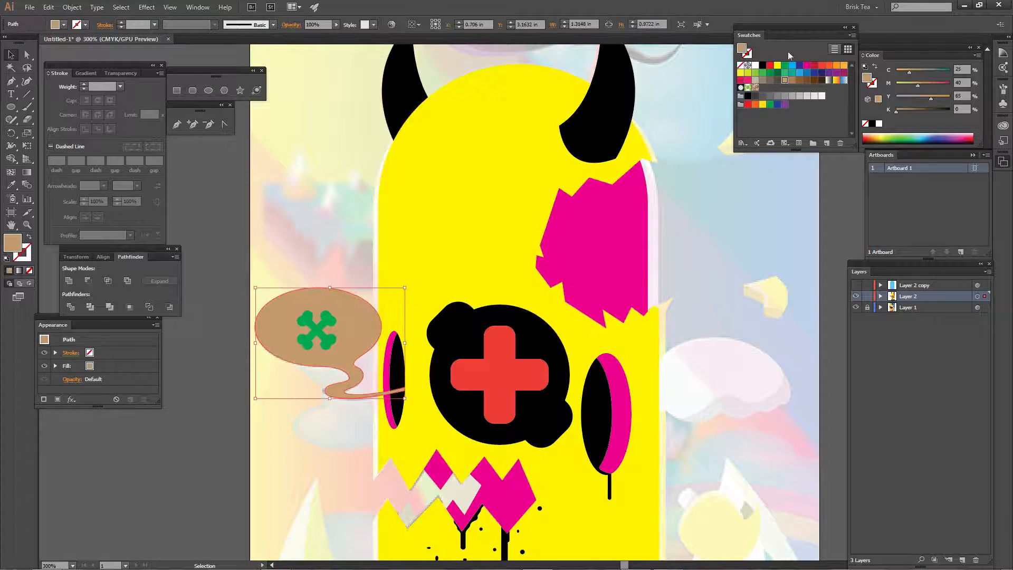
{"action": "left_click", "coordinate": [763, 65]}
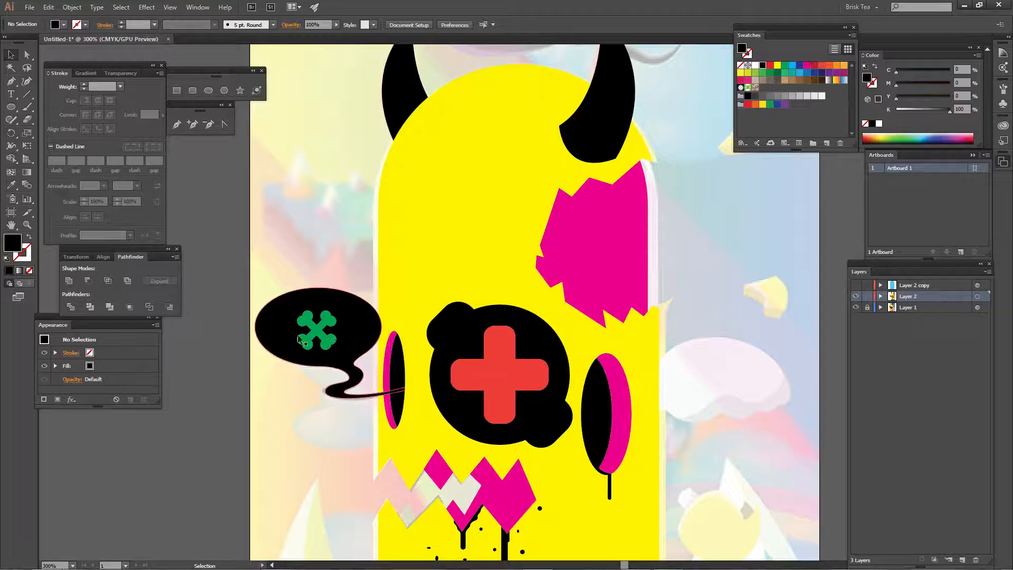
{"action": "left_click", "coordinate": [329, 334]}
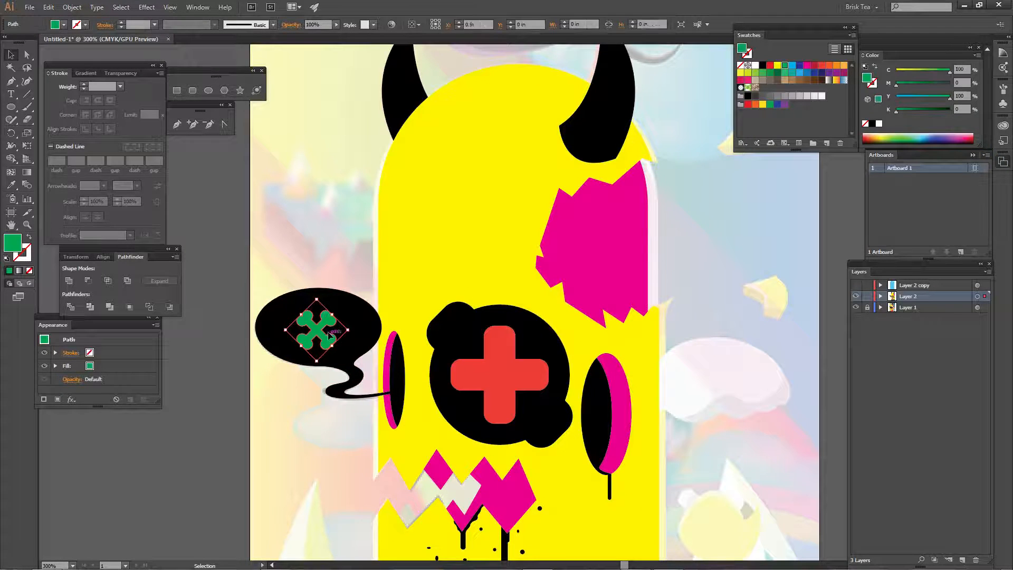
{"action": "left_click", "coordinate": [790, 66]}
- Change the red cross on the black circle to magenta and deselect it
{"action": "left_click", "coordinate": [467, 372]}
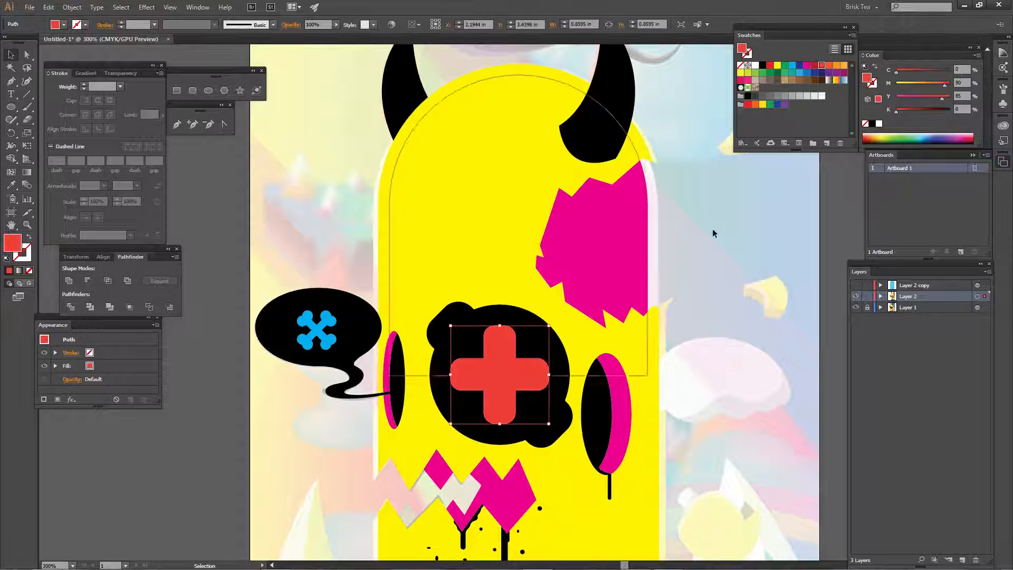
{"action": "left_click", "coordinate": [808, 66]}
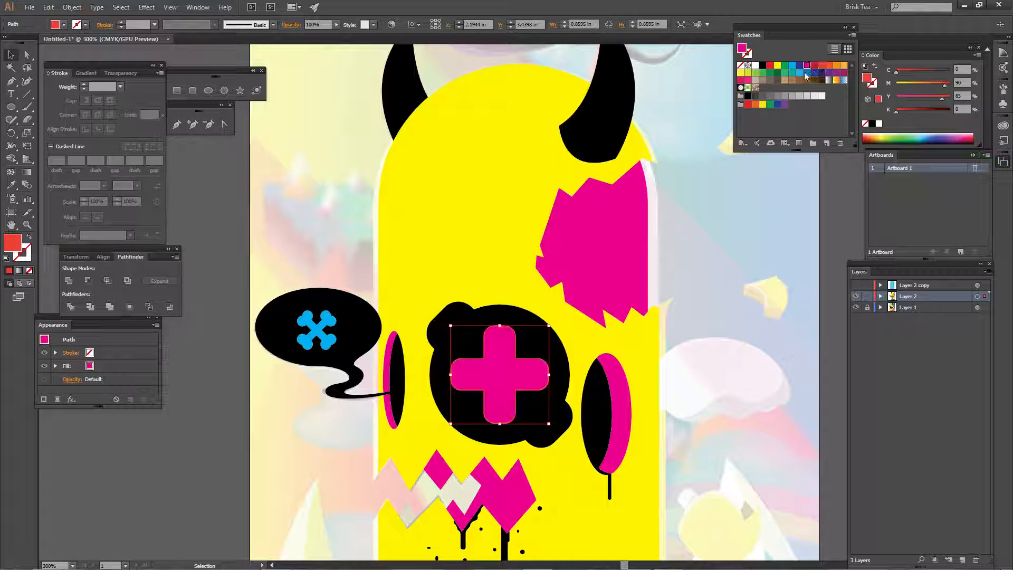
{"action": "left_click", "coordinate": [686, 151]}
- Fill the jagged magenta patch near the head's edge with a very light gray (K 5) and deselect it
{"action": "left_click", "coordinate": [587, 220]}
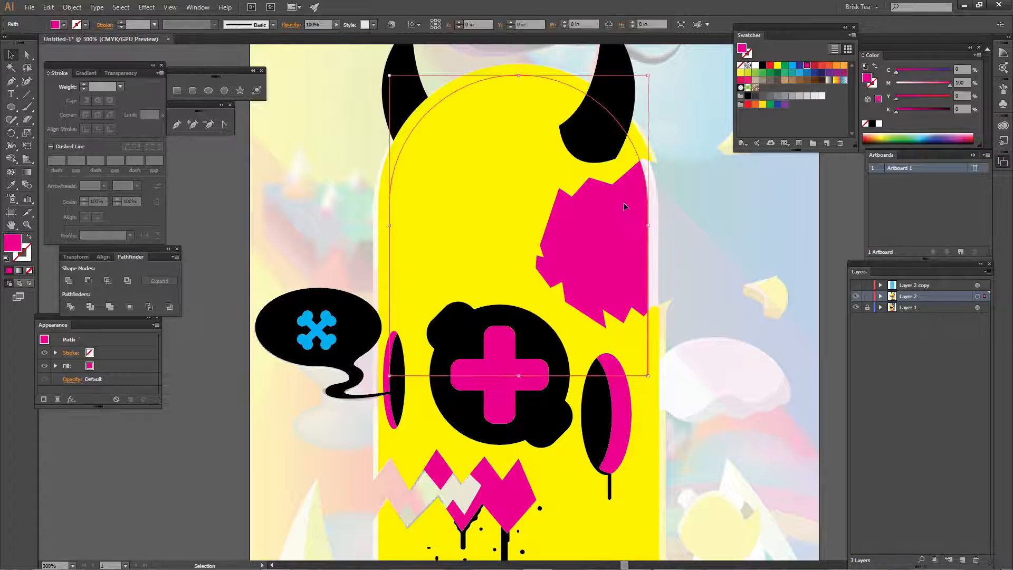
{"action": "left_click", "coordinate": [807, 95]}
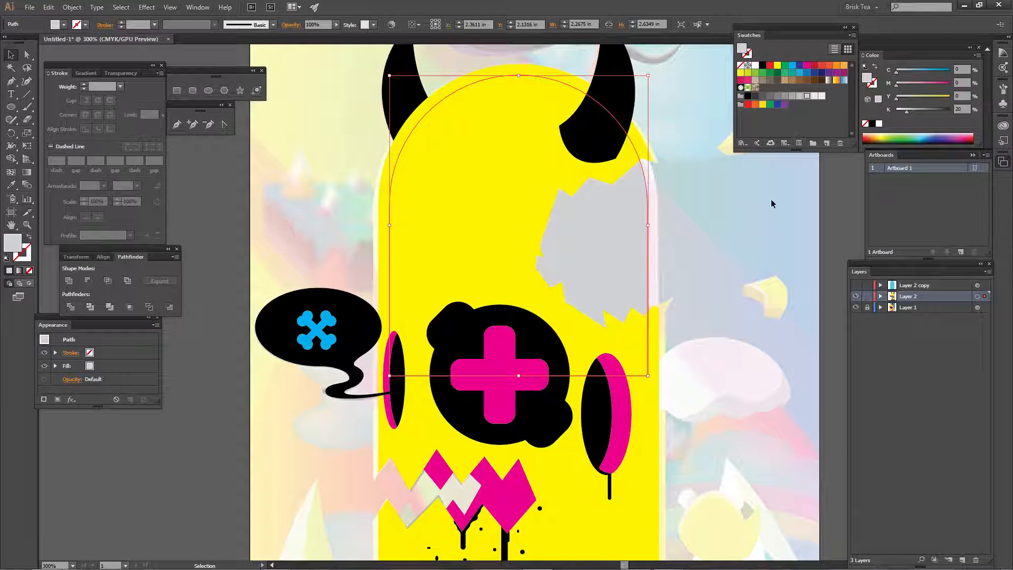
{"action": "left_click", "coordinate": [821, 96]}
{"action": "left_click", "coordinate": [714, 326]}
- Fill the blue ellipse at the base of the body with a darker yellow (Y 100, K 15) and deselect it
{"action": "scroll", "coordinate": [714, 327], "scroll_direction": "down", "scroll_amount": 5}
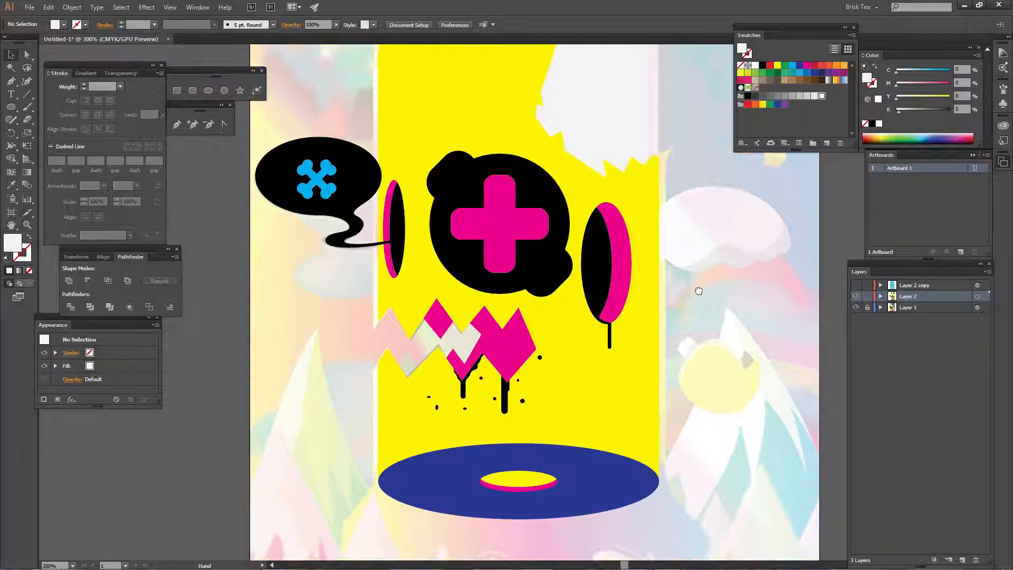
{"action": "left_click", "coordinate": [619, 446]}
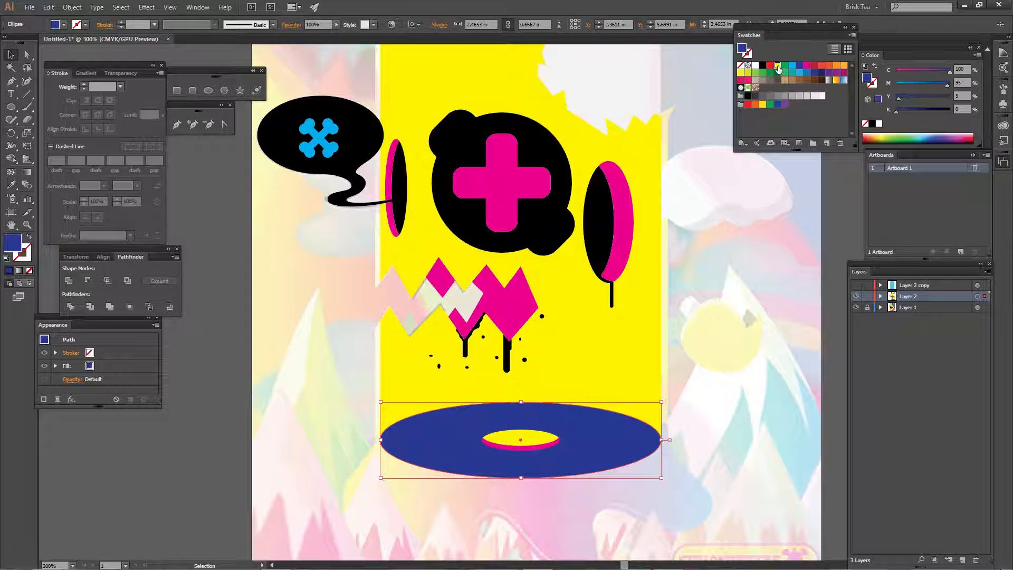
{"action": "left_click", "coordinate": [777, 65]}
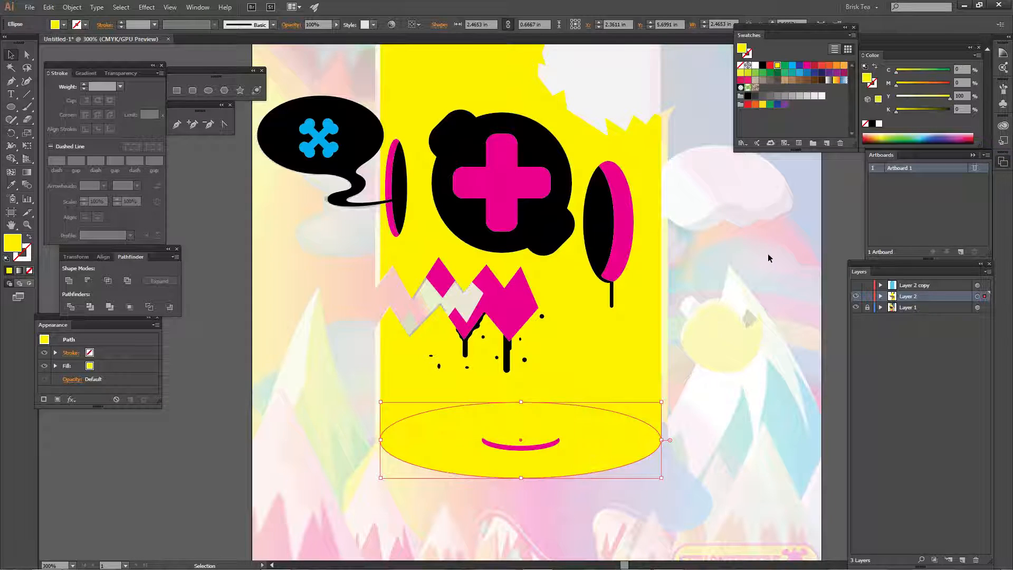
{"action": "left_click", "coordinate": [905, 111]}
{"action": "left_click", "coordinate": [780, 256]}
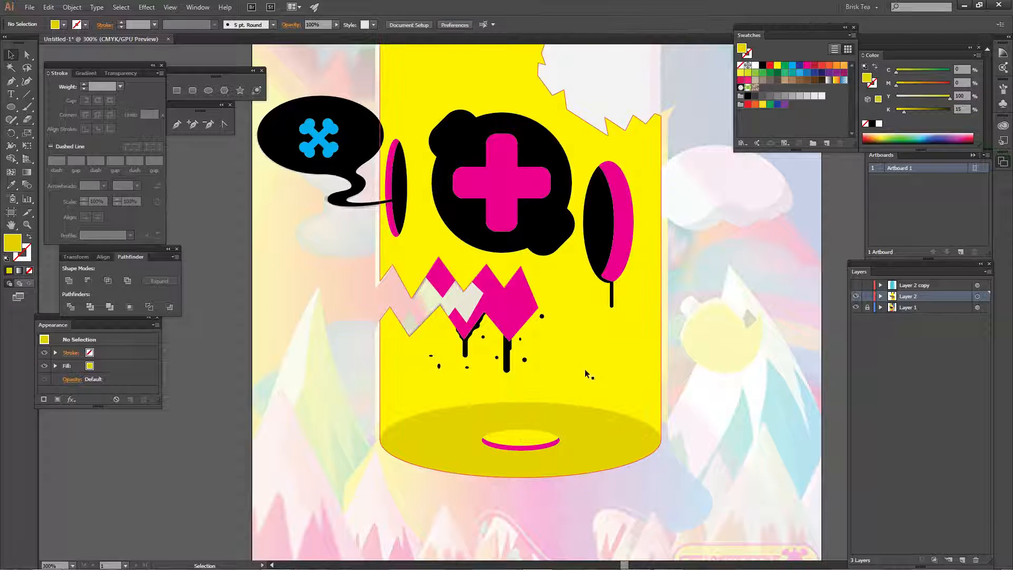
- Inspect the reference image with Layer 2 hidden, keep Layer 1 locked and show Layer 2 again
{"action": "left_click", "coordinate": [857, 297]}
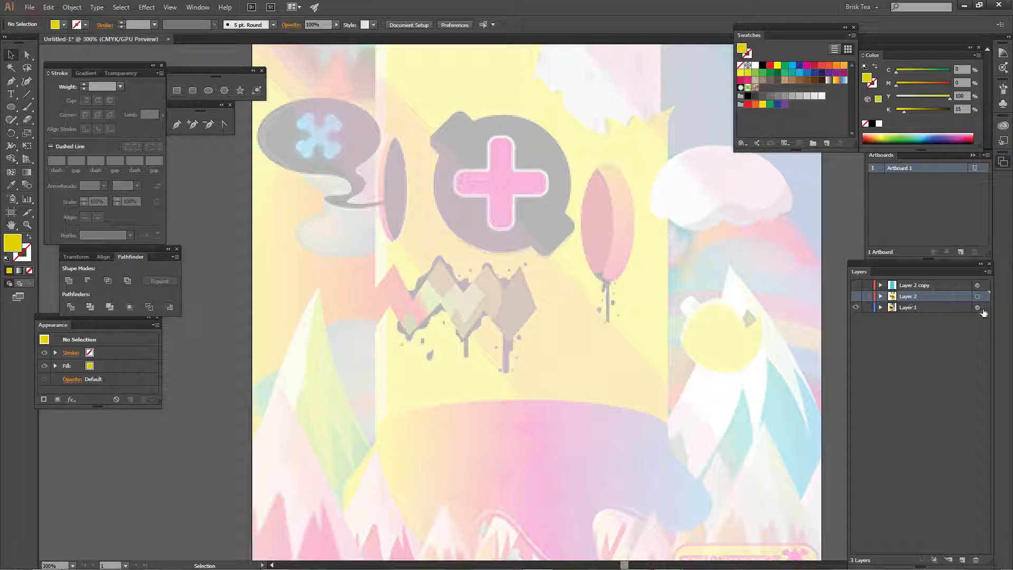
{"action": "left_click", "coordinate": [978, 308]}
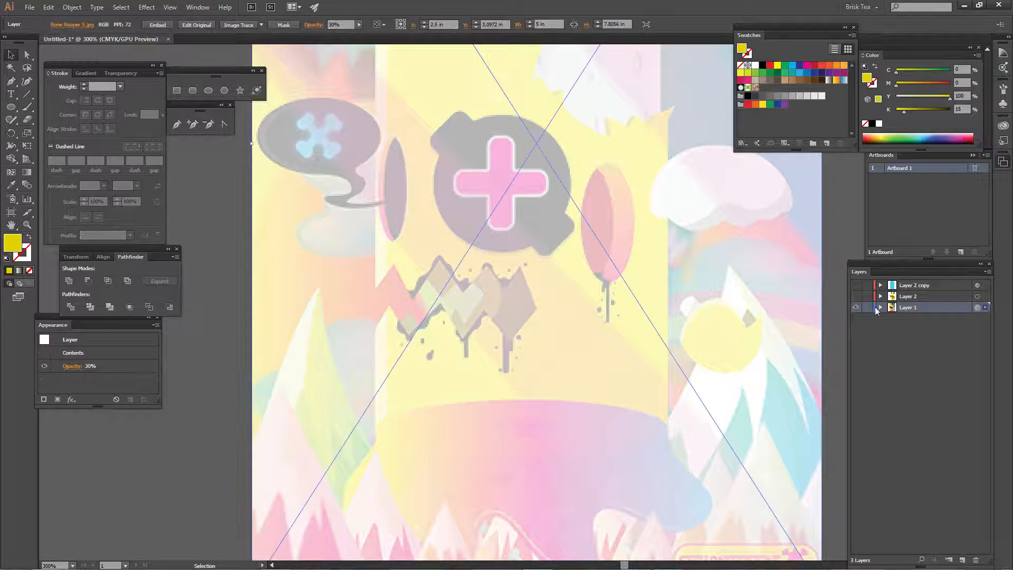
{"action": "left_click", "coordinate": [868, 309]}
{"action": "left_click", "coordinate": [858, 297]}
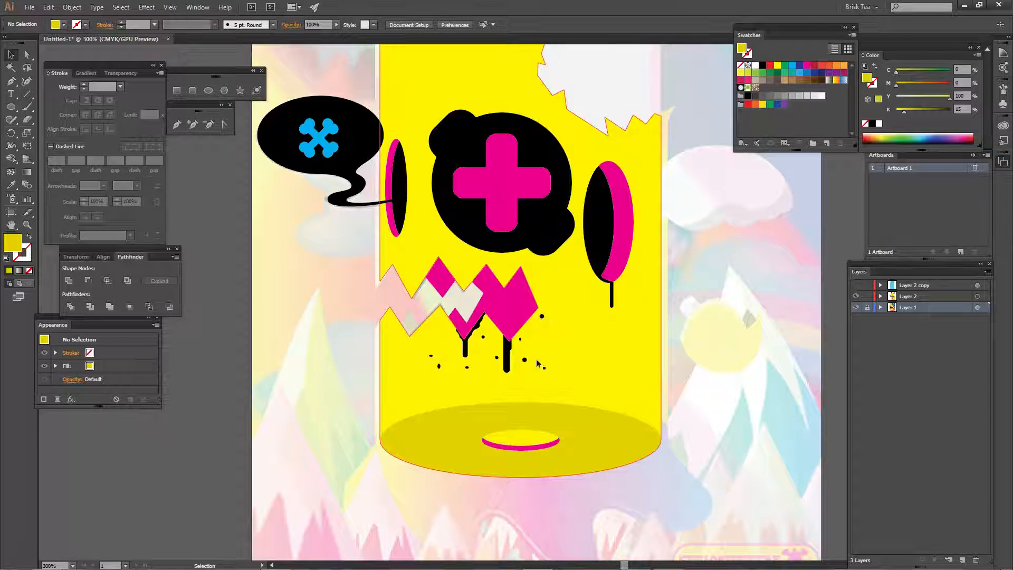
- Try magenta as the fill of the small yellow shape in the middle of the base ellipse
{"action": "left_click", "coordinate": [526, 441]}
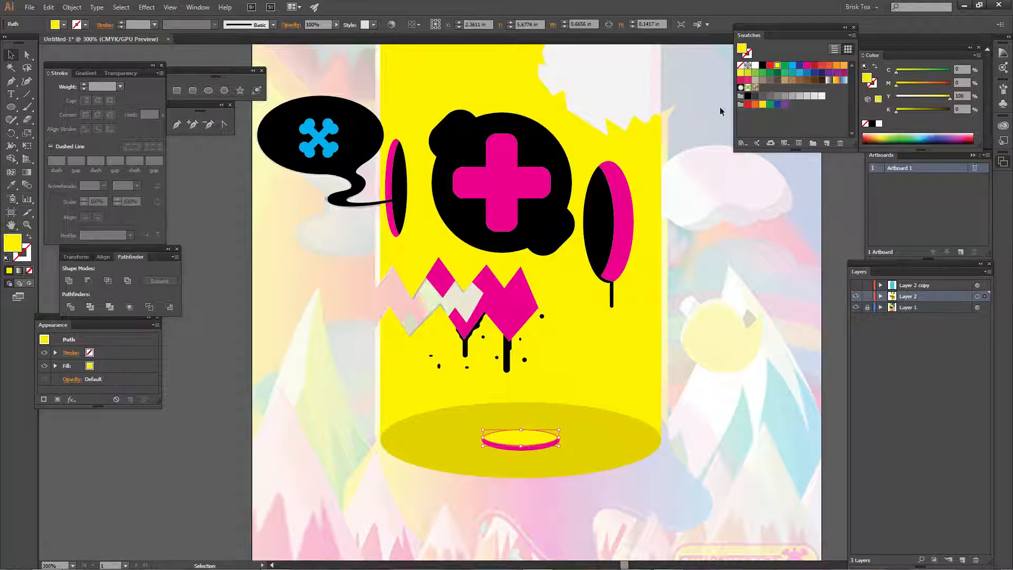
{"action": "left_click", "coordinate": [806, 66]}
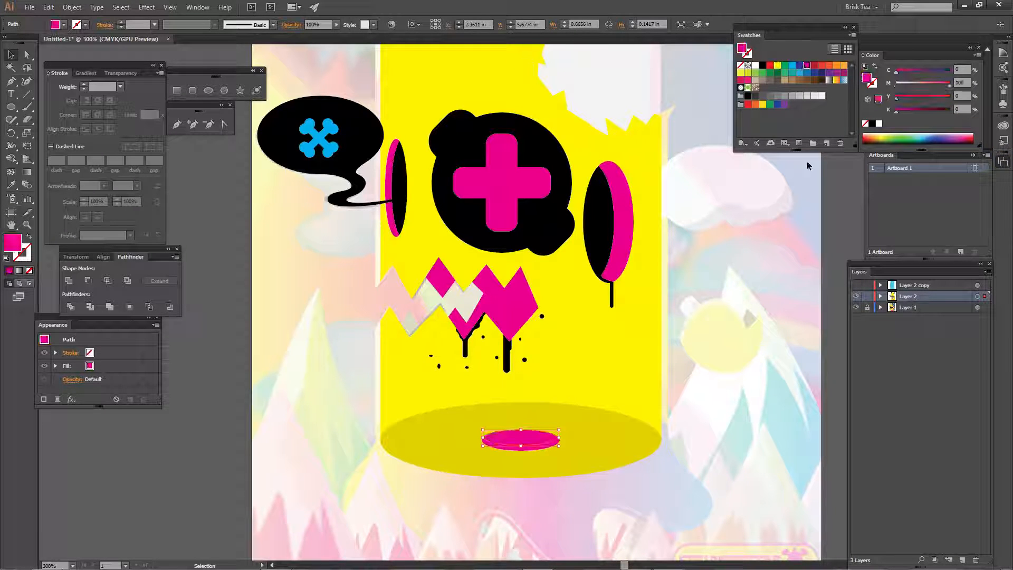
{"action": "key", "text": "ctrl+shift+a"}
- Sample the base ellipse's dark yellow for the small inner hole shape, darken it to K 33 and deselect
{"action": "left_click", "coordinate": [529, 447]}
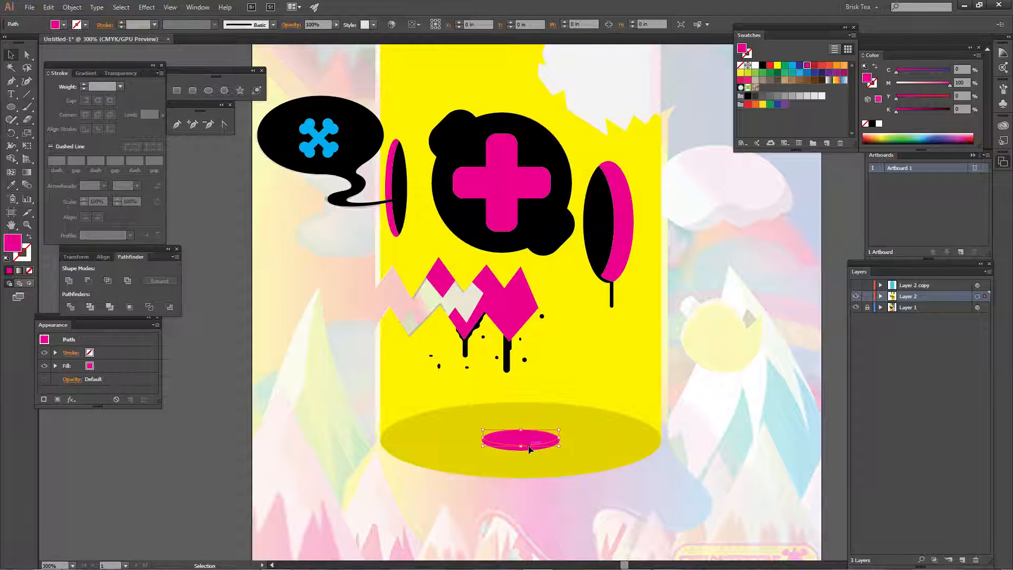
{"action": "key", "text": "i"}
{"action": "left_click", "coordinate": [634, 458]}
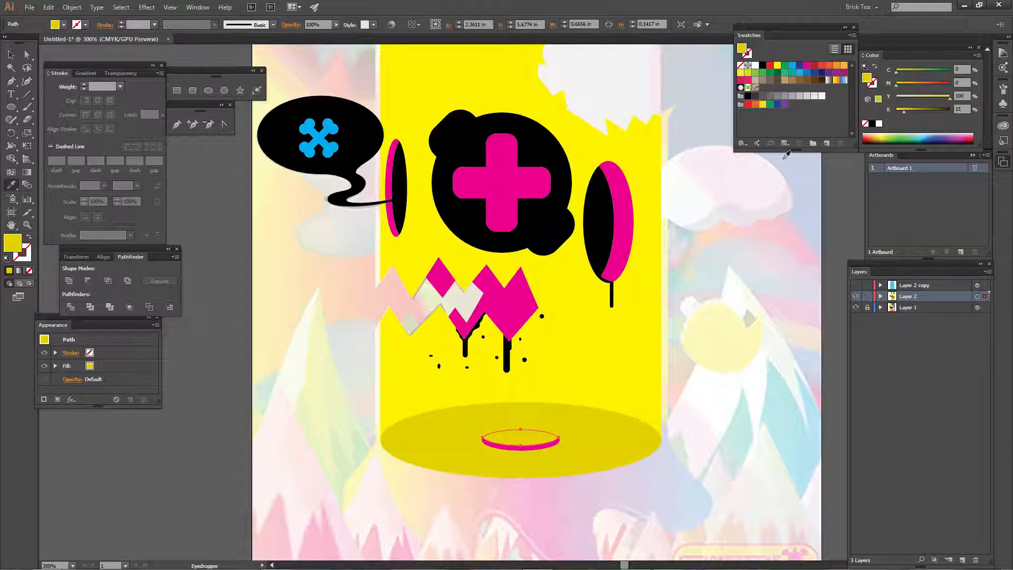
{"action": "left_click_drag", "start_coordinate": [905, 112], "coordinate": [914, 111]}
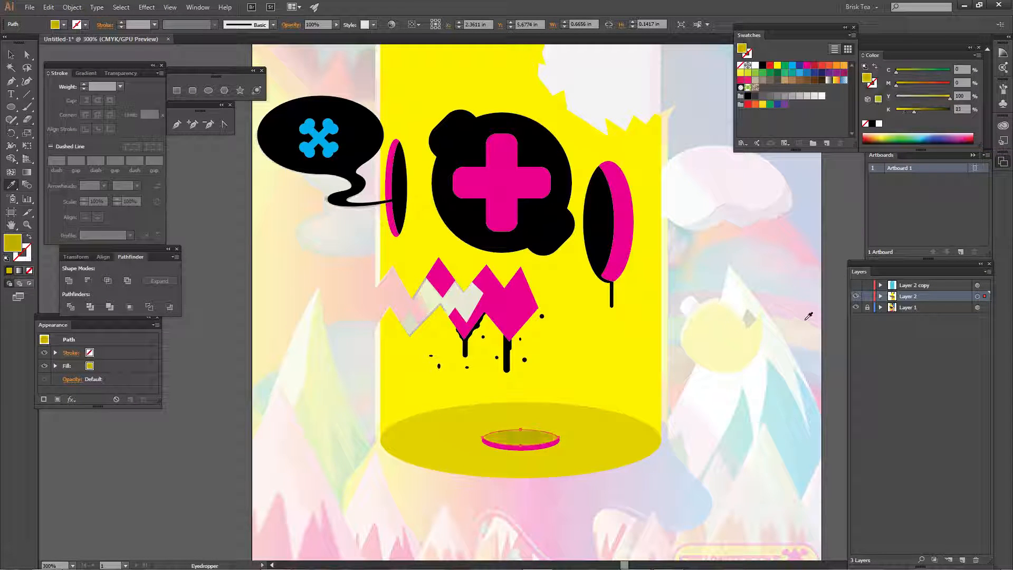
{"action": "left_click", "coordinate": [790, 306], "text": "ctrl"}
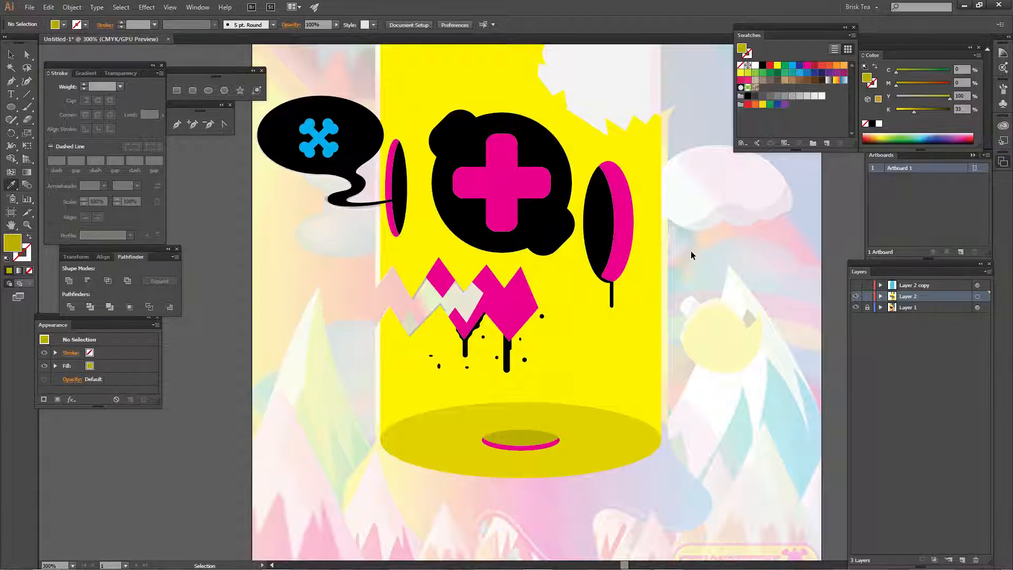
- Examine the recolored character as a whole and up close, including the face, the base and the light gray patch
{"action": "key", "text": "ctrl+minus"}
{"action": "key", "text": "ctrl+minus"}
{"action": "key", "text": "ctrl+minus"}
{"action": "key", "text": "ctrl+minus"}
{"action": "key", "text": "ctrl+plus"}
{"action": "key", "text": "ctrl+plus"}
{"action": "key", "text": "ctrl+plus"}
{"action": "key", "text": "ctrl+plus"}
{"action": "left_click_drag", "start_coordinate": [548, 195], "coordinate": [507, 299]}
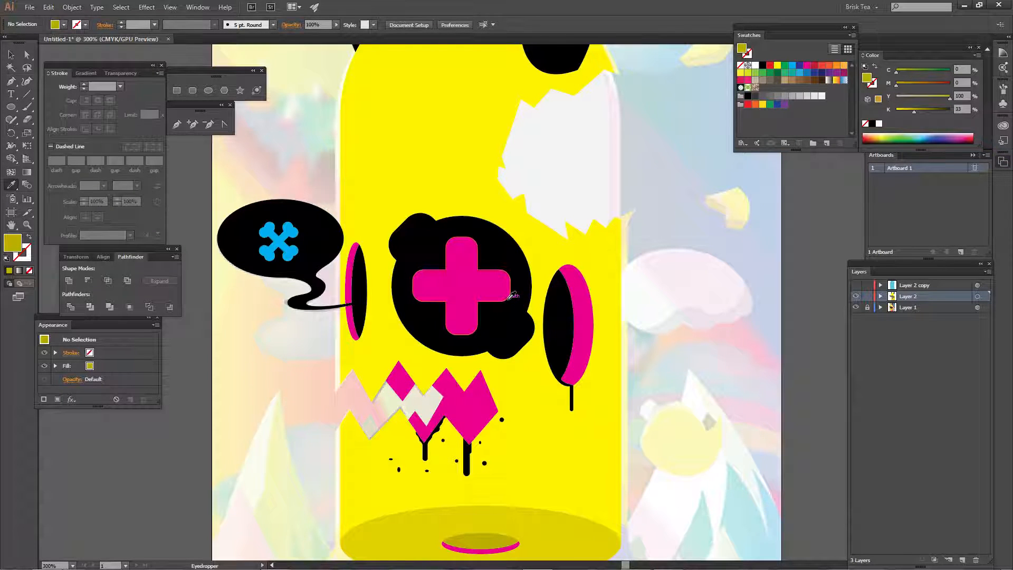
{"action": "key", "text": "ctrl+minus"}
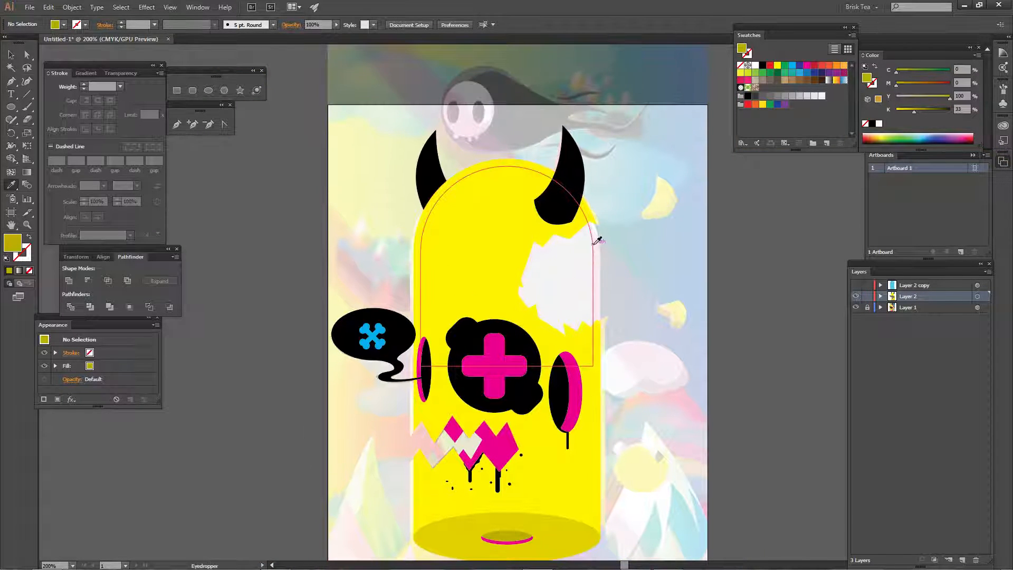
{"action": "key", "text": "v"}
{"action": "left_click", "coordinate": [574, 280]}
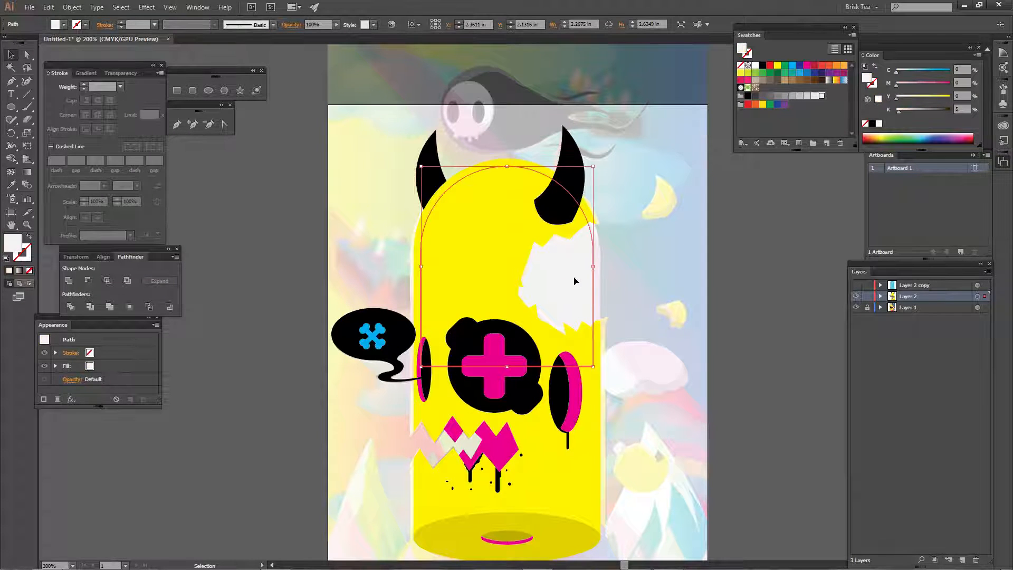
{"action": "key", "text": "ctrl+shift+a"}
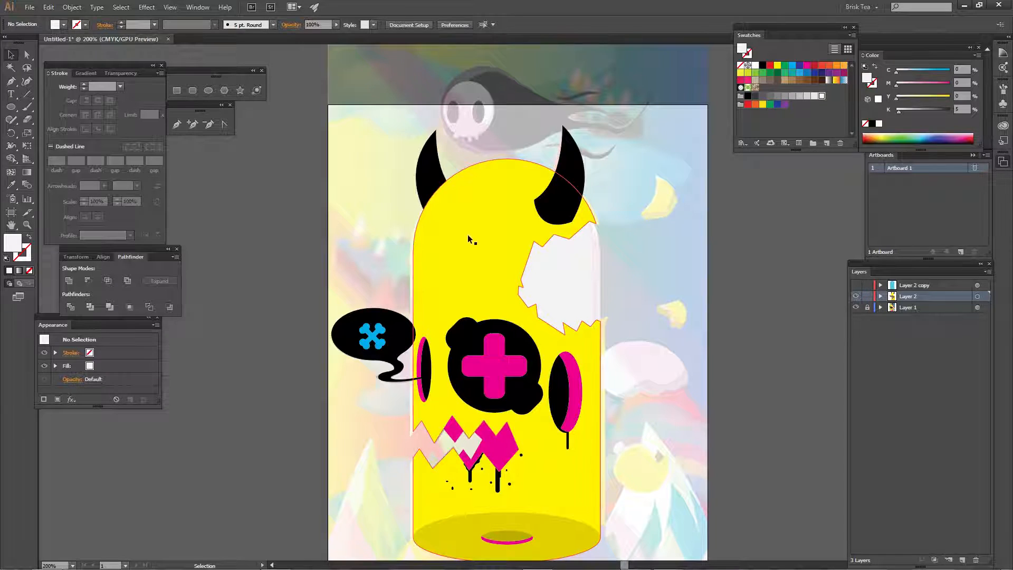
- Give the character's yellow body a linear gradient fill from white to yellow, removing the black end stop
{"action": "left_click", "coordinate": [461, 274]}
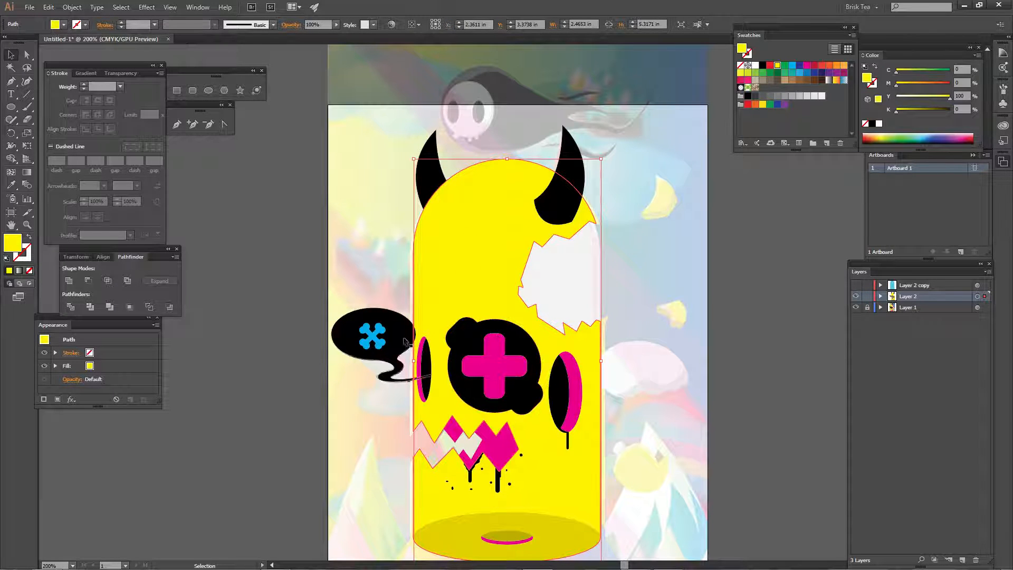
{"action": "left_click", "coordinate": [93, 74]}
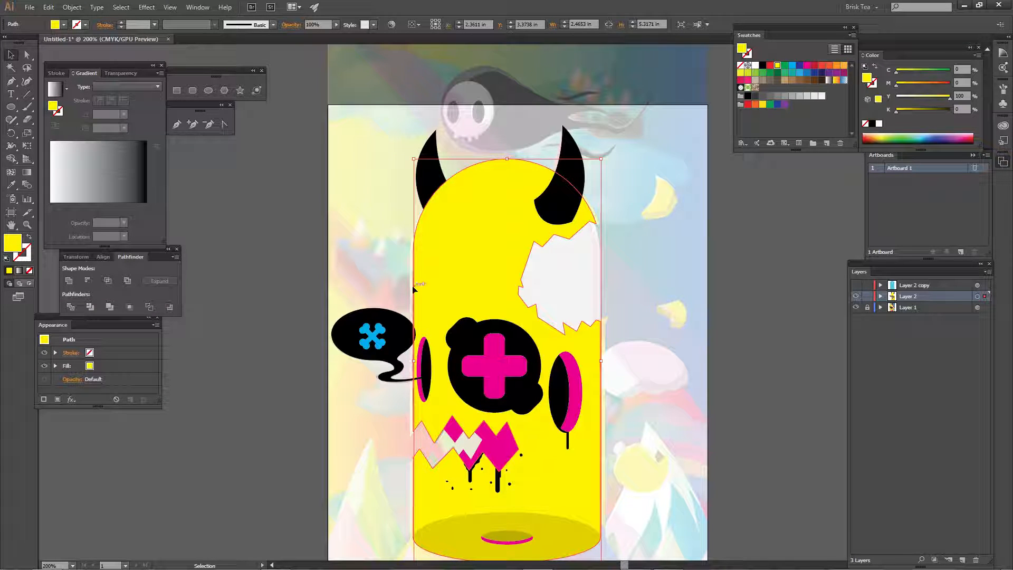
{"action": "left_click_drag", "start_coordinate": [776, 69], "coordinate": [110, 204]}
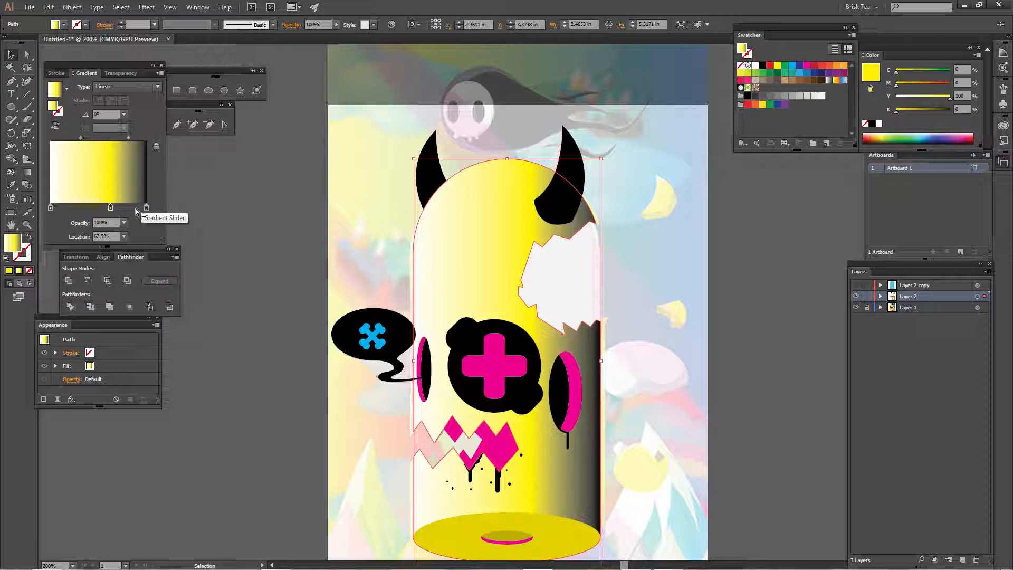
{"action": "mouse_move", "coordinate": [146, 208]}
{"action": "left_mouse_down"}
{"action": "mouse_move", "coordinate": [146, 227]}
{"action": "mouse_move", "coordinate": [102, 211]}
{"action": "mouse_move", "coordinate": [151, 216]}
{"action": "left_mouse_up"}
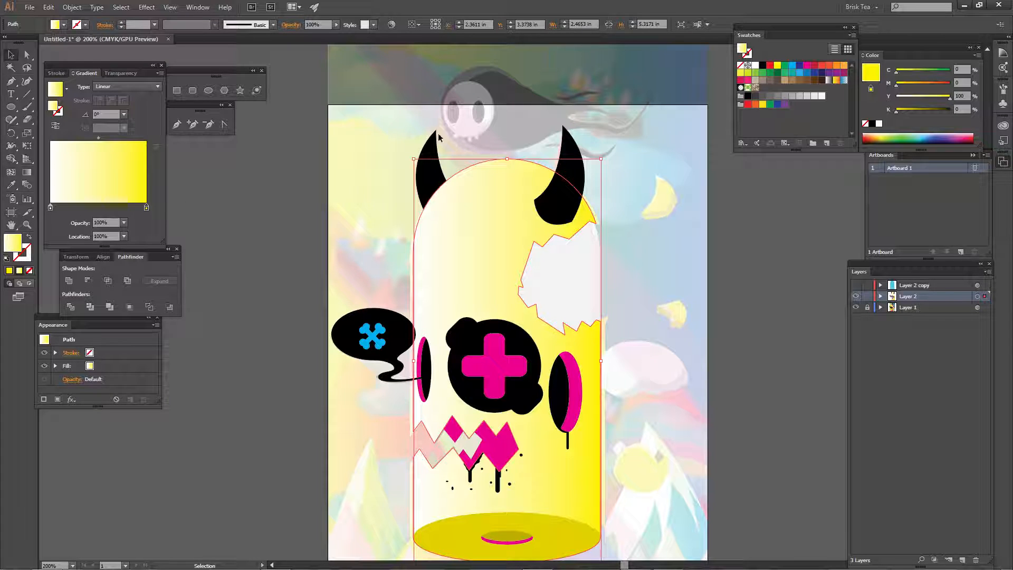
- Change the body gradient's white start stop to the pure yellow swatch
{"action": "left_click", "coordinate": [51, 207]}
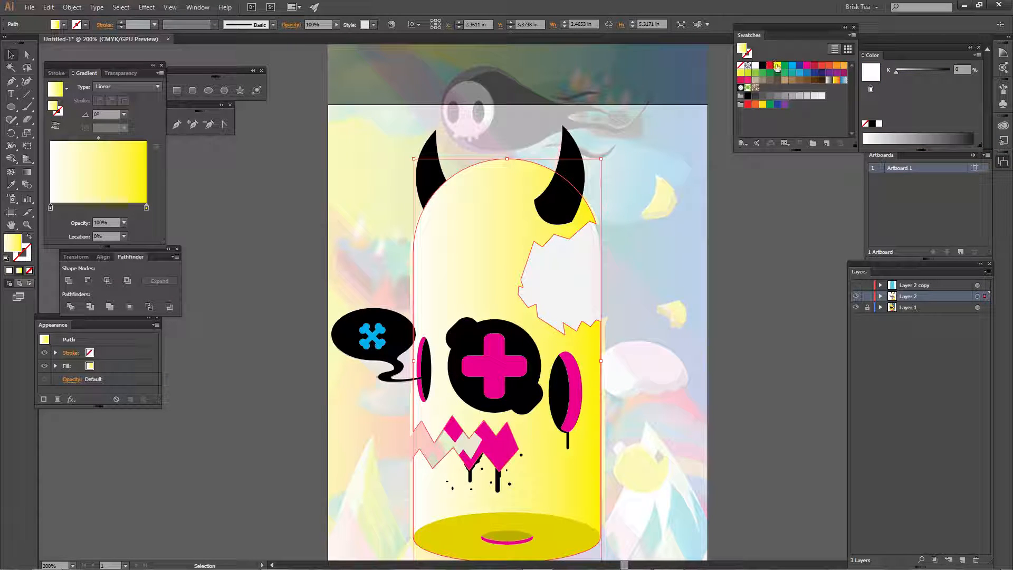
{"action": "double_click", "coordinate": [51, 208]}
{"action": "left_click", "coordinate": [51, 208]}
{"action": "double_click", "coordinate": [49, 208]}
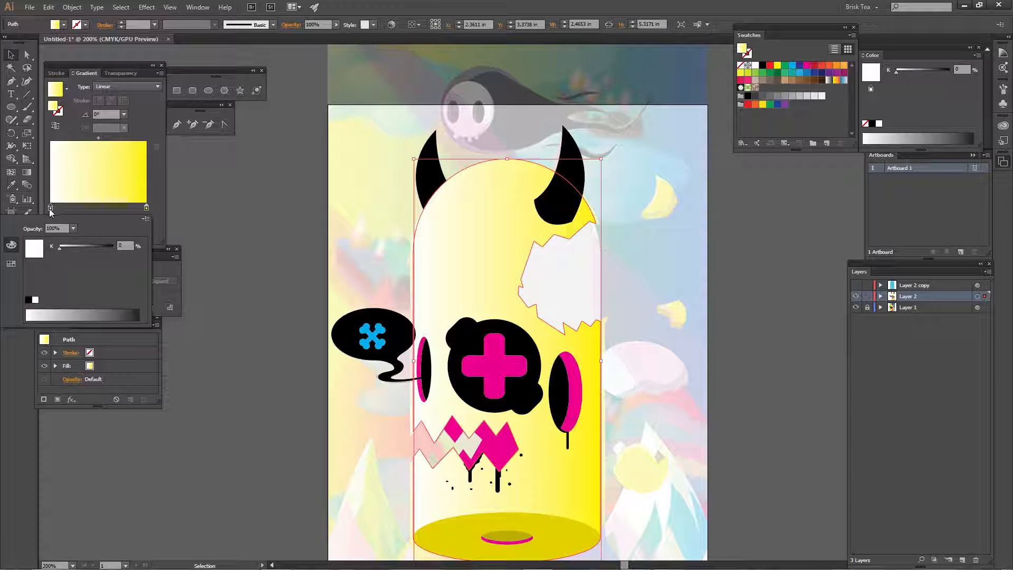
{"action": "left_click", "coordinate": [11, 264]}
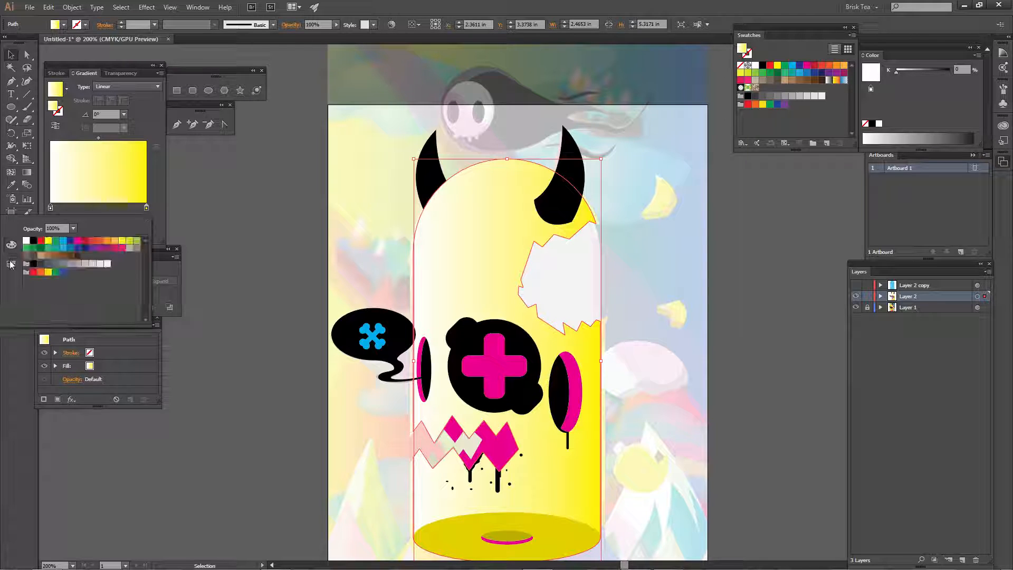
{"action": "left_click", "coordinate": [48, 242]}
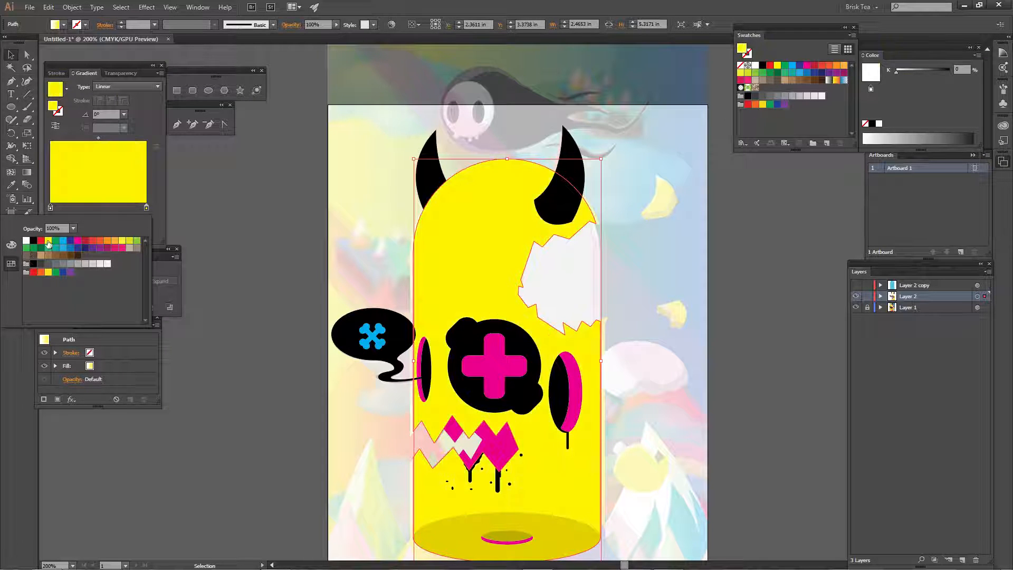
- Darken the body gradient's end stop to K 27 and deselect the body to judge the shading
{"action": "left_click", "coordinate": [147, 207]}
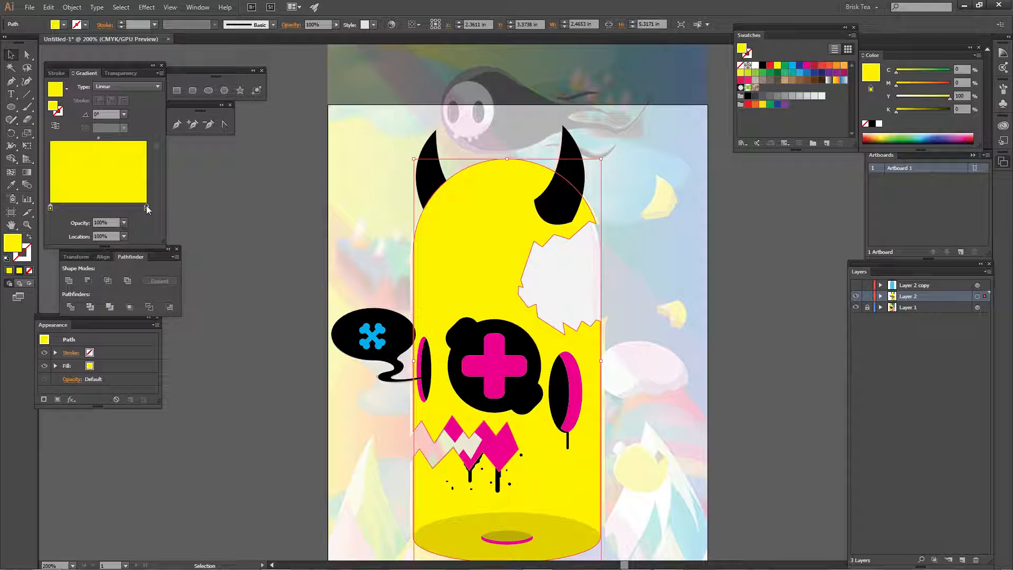
{"action": "double_click", "coordinate": [147, 208]}
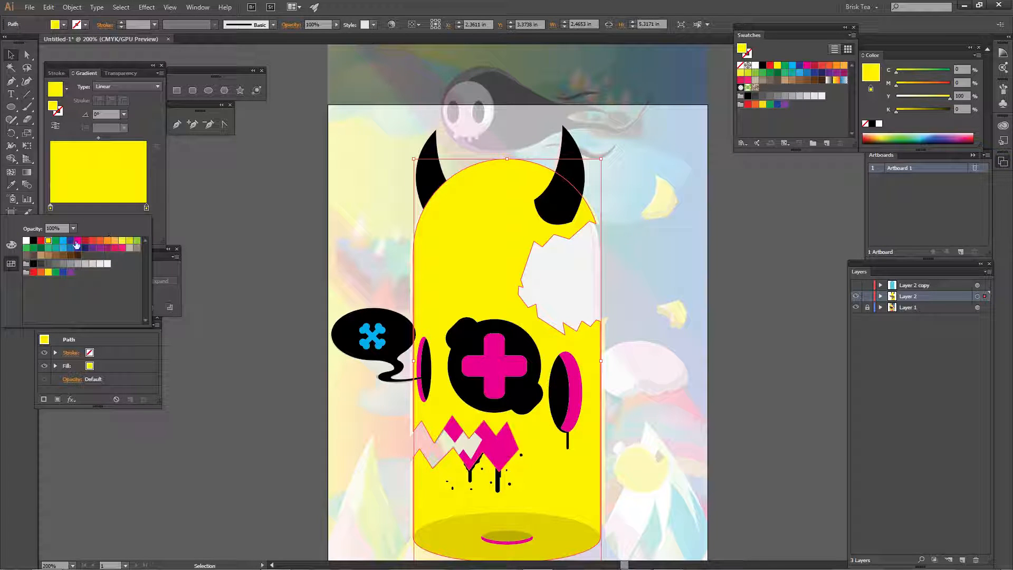
{"action": "left_click", "coordinate": [11, 245]}
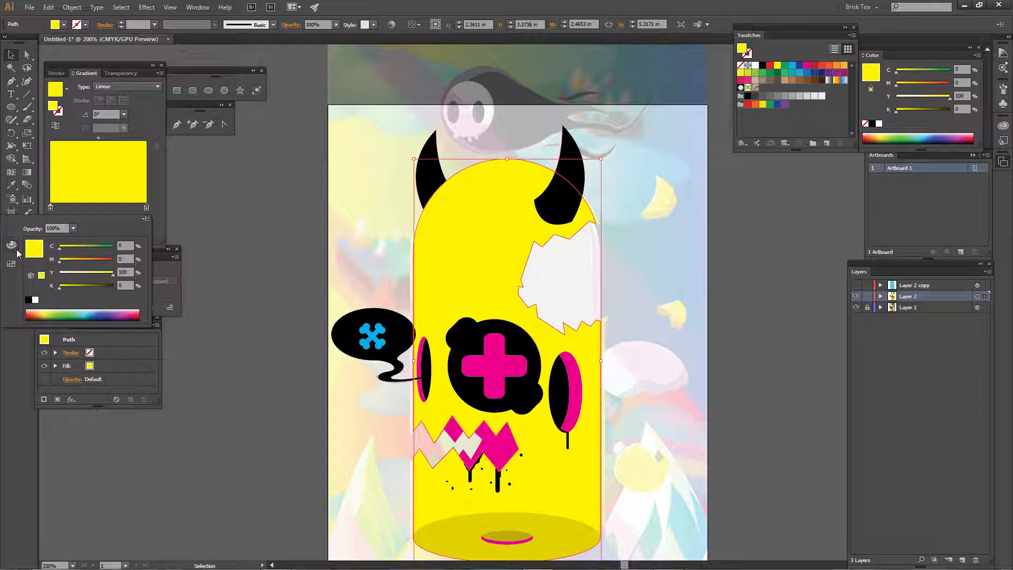
{"action": "left_click", "coordinate": [69, 287]}
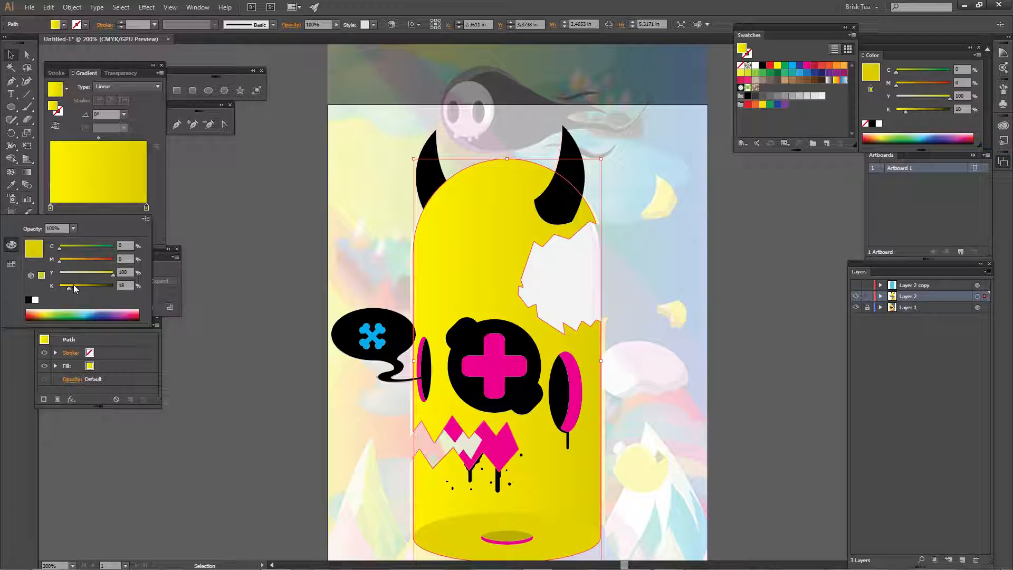
{"action": "left_click", "coordinate": [75, 286]}
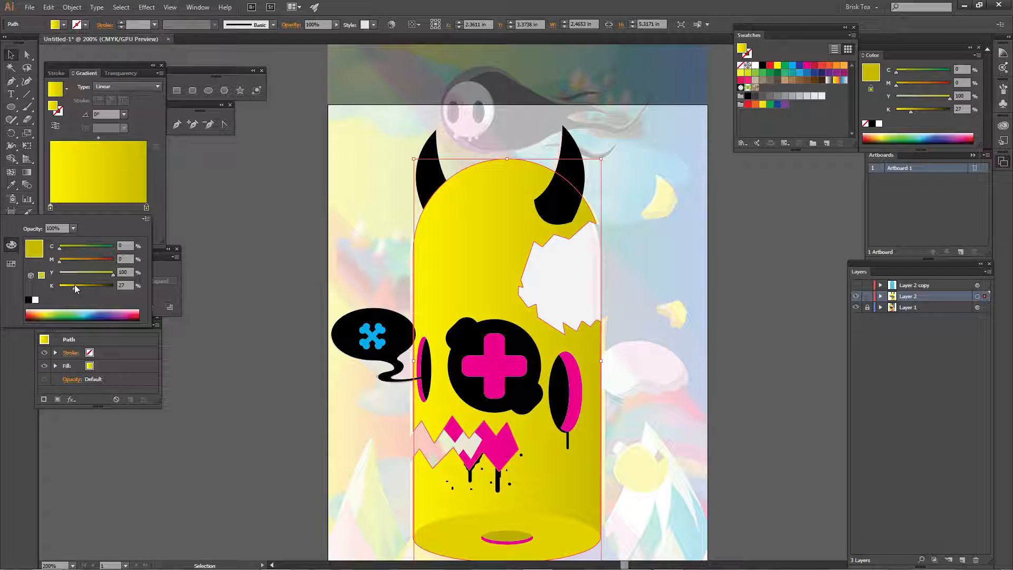
{"action": "left_click", "coordinate": [217, 312]}
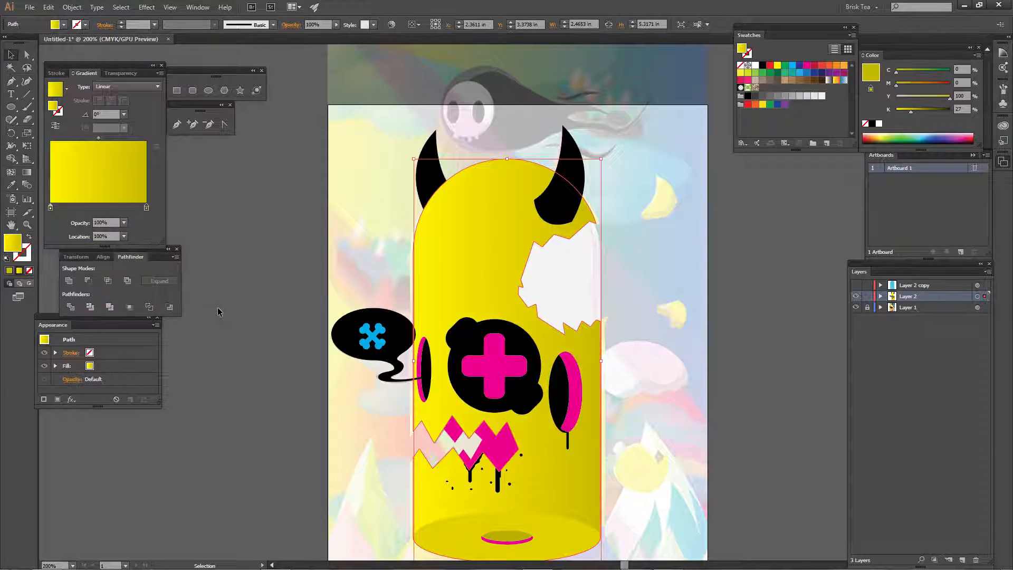
{"action": "left_click", "coordinate": [226, 310]}
{"action": "left_click_drag", "start_coordinate": [640, 422], "coordinate": [611, 343]}
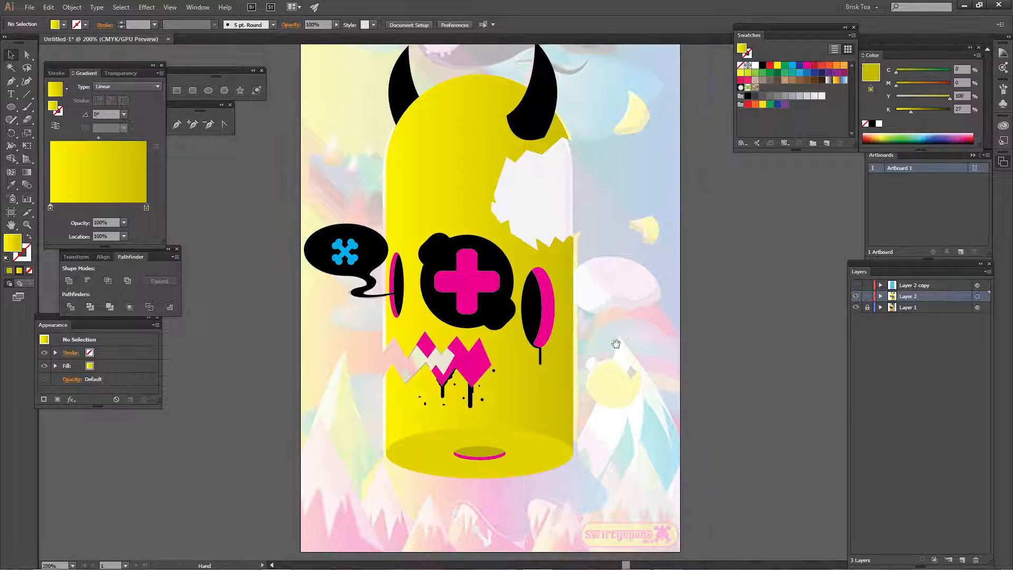
- Set the body gradient's end stop to K 15 and deselect the body
{"action": "left_click", "coordinate": [488, 173]}
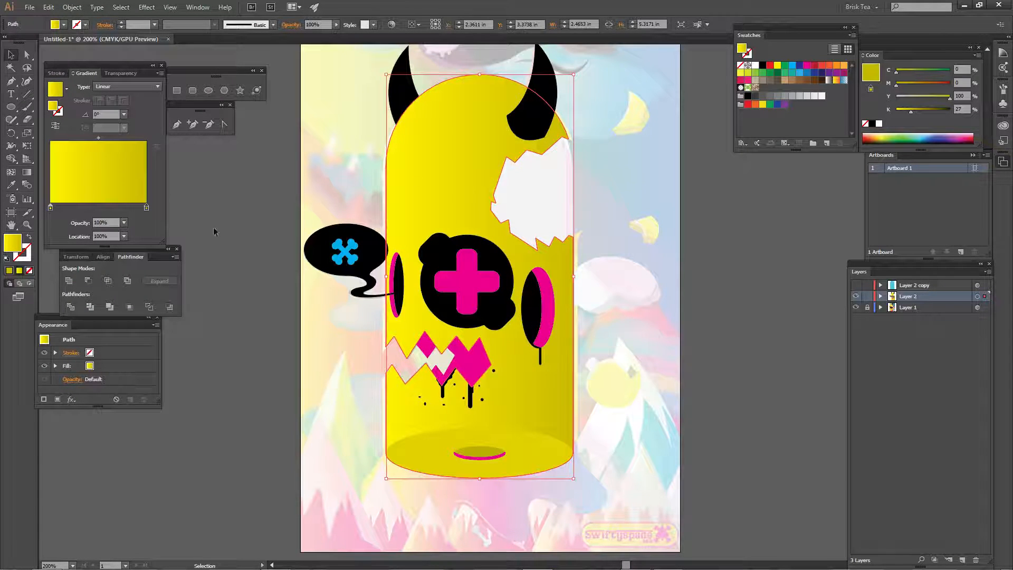
{"action": "double_click", "coordinate": [147, 207]}
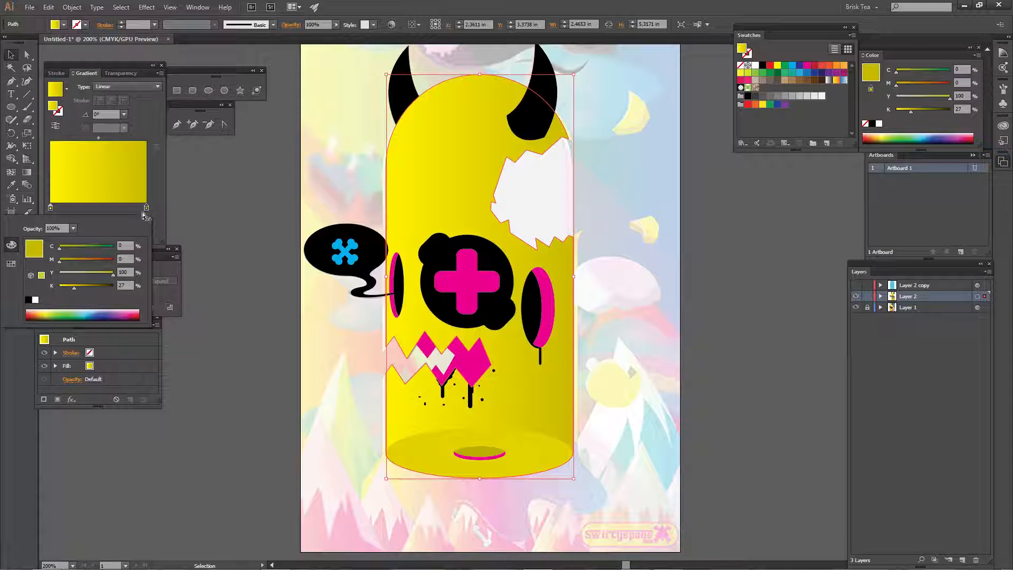
{"action": "left_click", "coordinate": [68, 290]}
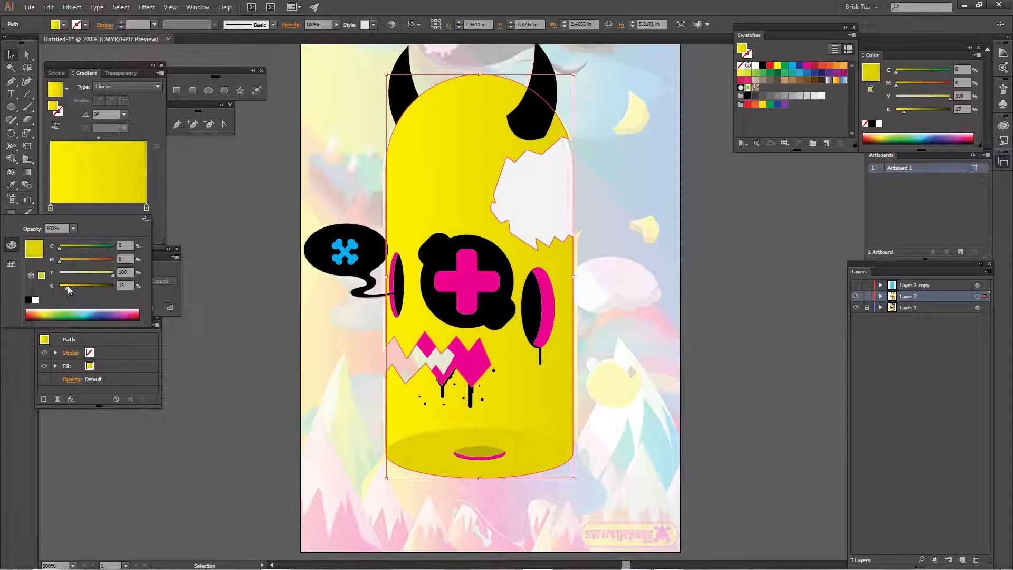
{"action": "left_click", "coordinate": [226, 330]}
{"action": "left_click", "coordinate": [275, 296]}
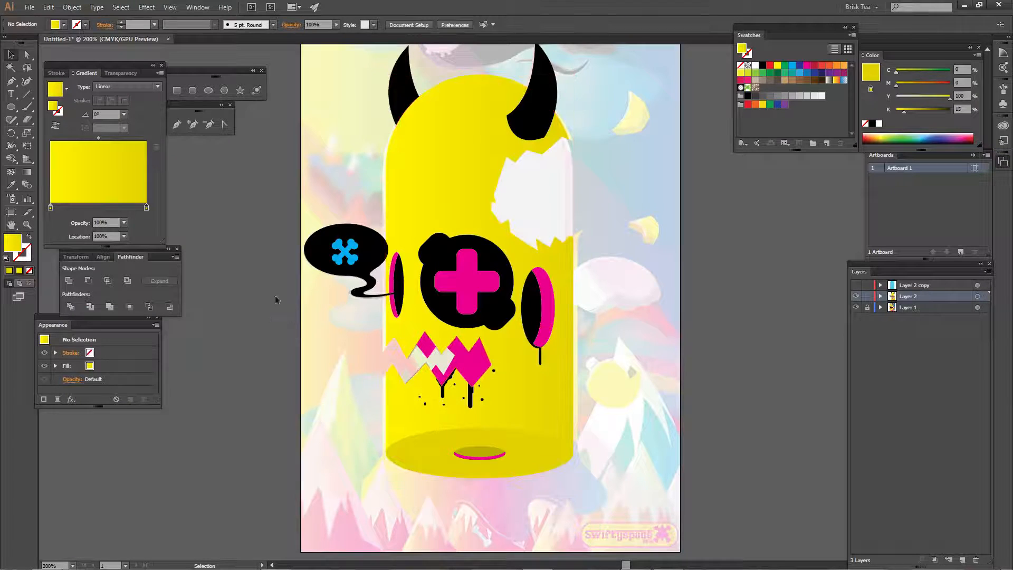
{"action": "left_click_drag", "start_coordinate": [275, 297], "coordinate": [245, 311]}
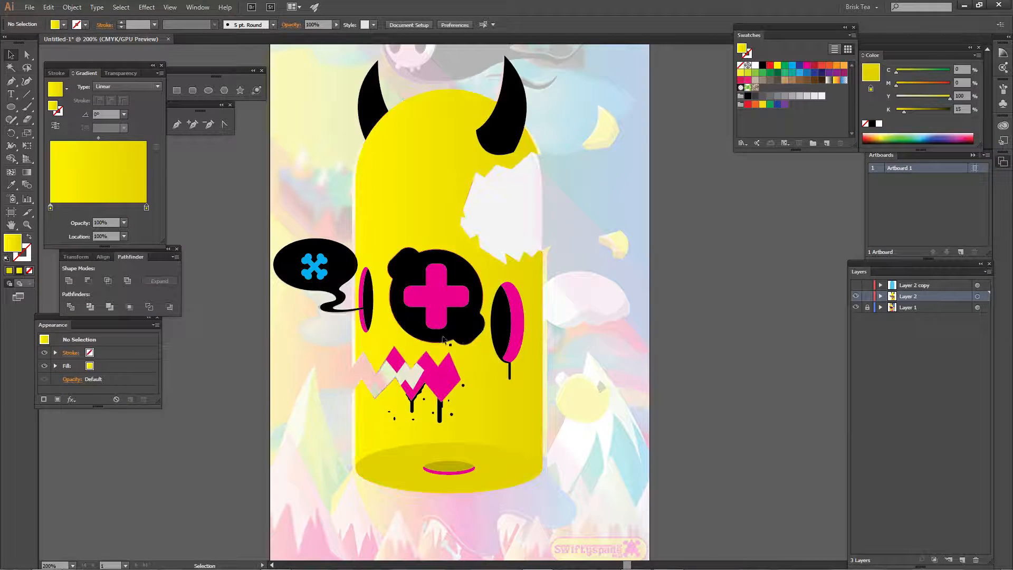
- Fill both black inner side ellipses and the magenta rim of the base hole with a linear gradient starting in orange (M 50, Y 100)
{"action": "left_click", "coordinate": [501, 317]}
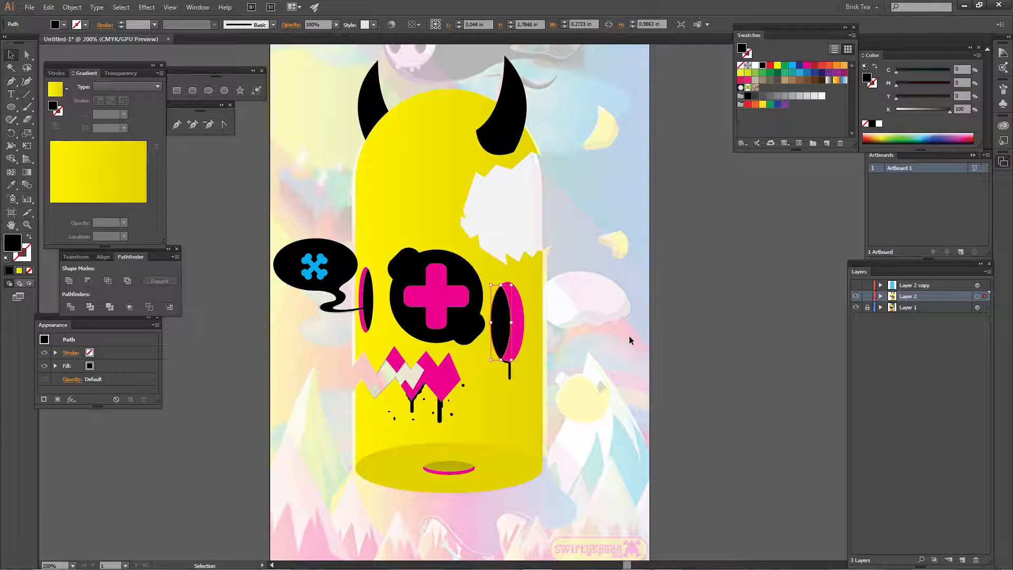
{"action": "left_click", "coordinate": [363, 305], "text": "shift"}
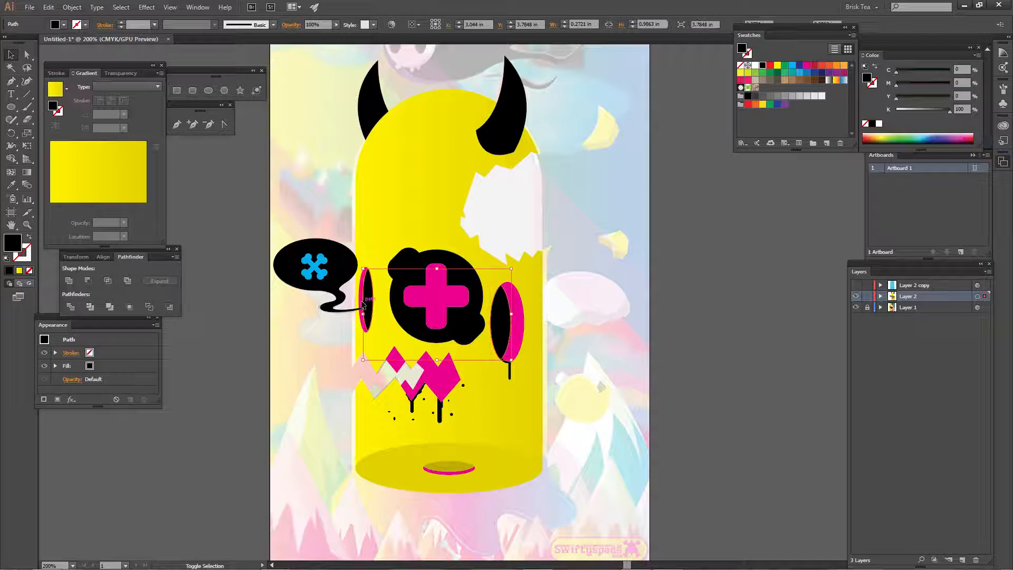
{"action": "left_click", "coordinate": [443, 474], "text": "shift"}
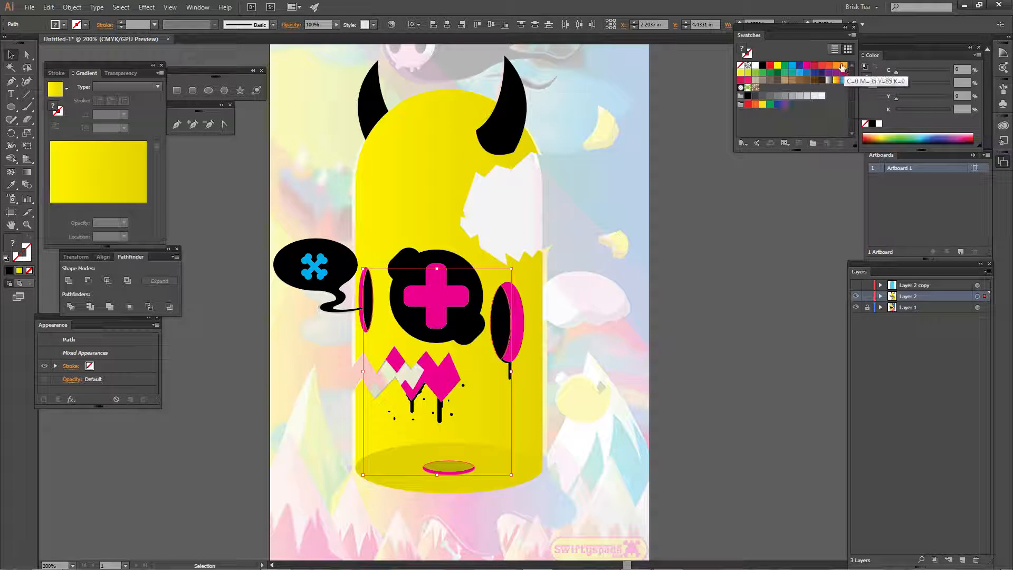
{"action": "left_click_drag", "start_coordinate": [839, 67], "coordinate": [52, 235]}
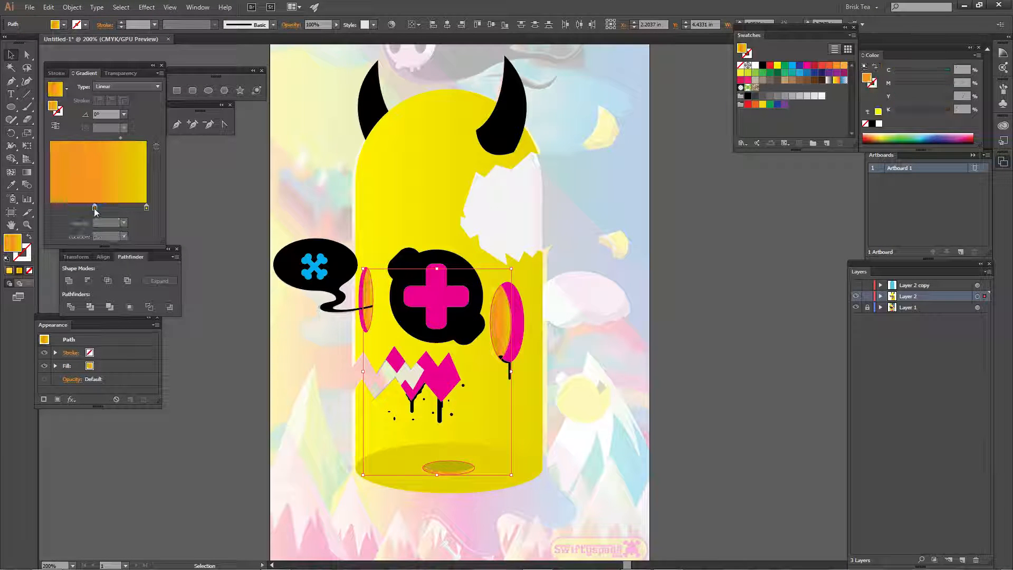
{"action": "left_click_drag", "start_coordinate": [95, 207], "coordinate": [51, 207]}
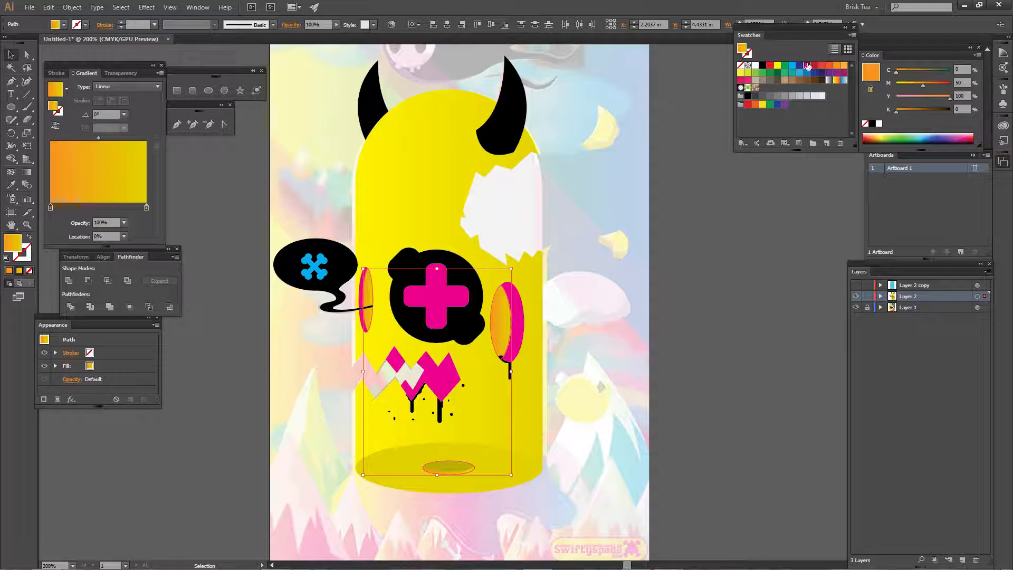
- Make magenta (M 100) the end color of the selected shapes' gradient, remove the dark yellow stop and deselect
{"action": "left_click_drag", "start_coordinate": [807, 65], "coordinate": [116, 209]}
{"action": "mouse_move", "coordinate": [147, 208]}
{"action": "left_mouse_down"}
{"action": "mouse_move", "coordinate": [139, 232]}
{"action": "mouse_move", "coordinate": [152, 214]}
{"action": "left_mouse_up"}
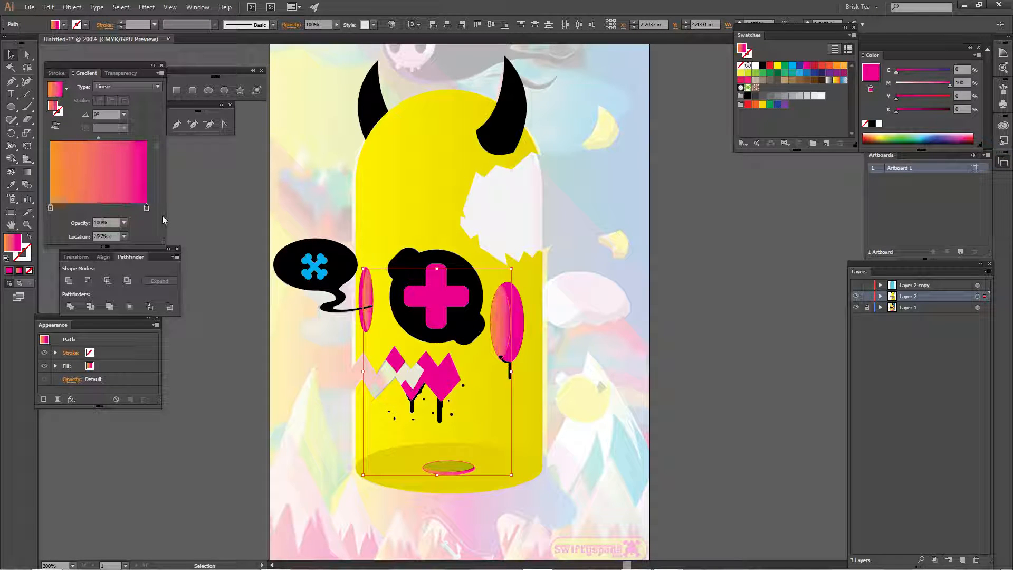
{"action": "left_click", "coordinate": [737, 412]}
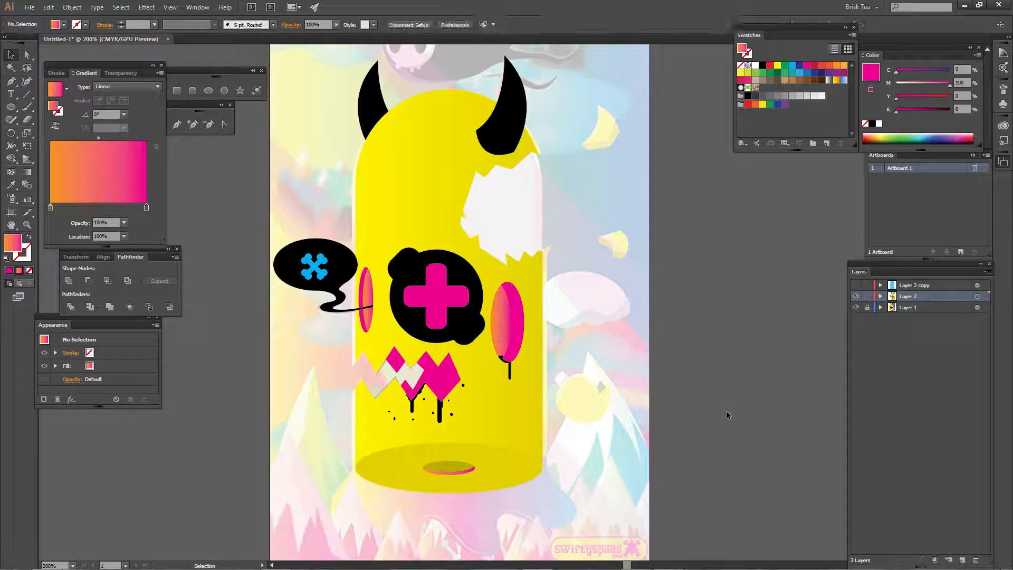
- Redraw the gradient of the right side ellipse's inner shape horizontally at 180°, extending it well past the shape, and deselect
{"action": "left_click", "coordinate": [499, 325]}
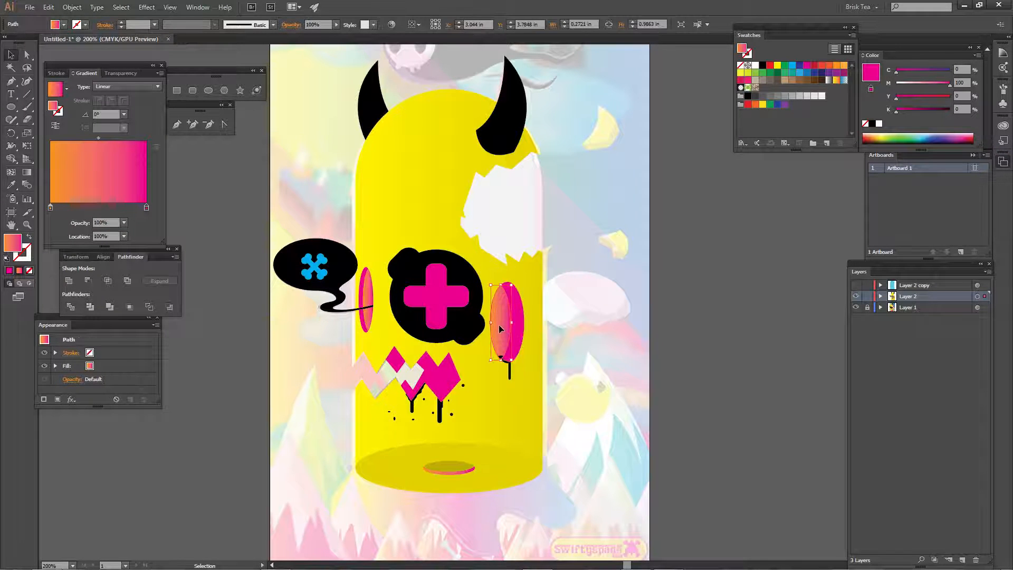
{"action": "left_click", "coordinate": [27, 174]}
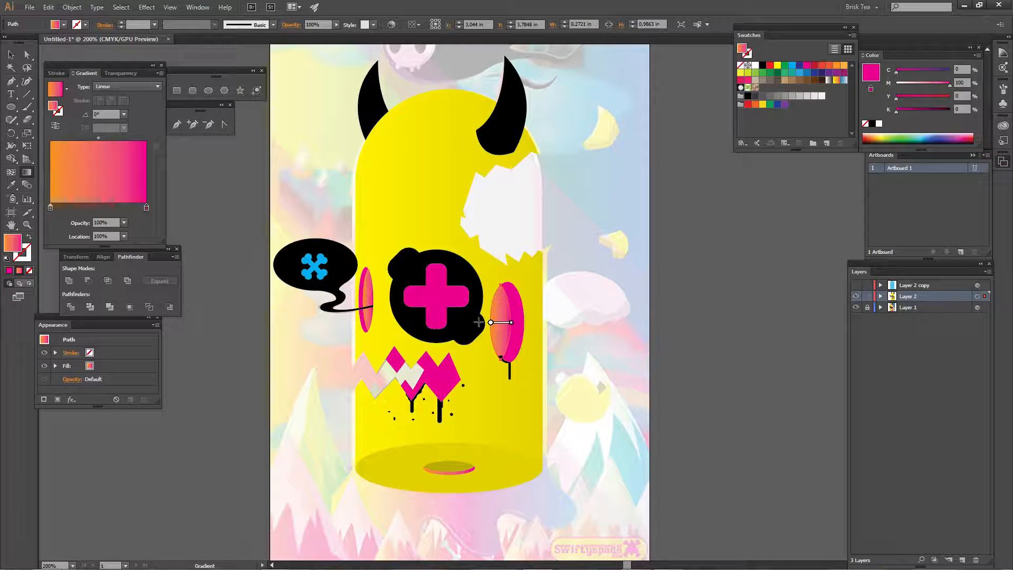
{"action": "left_click_drag", "start_coordinate": [498, 335], "coordinate": [486, 223]}
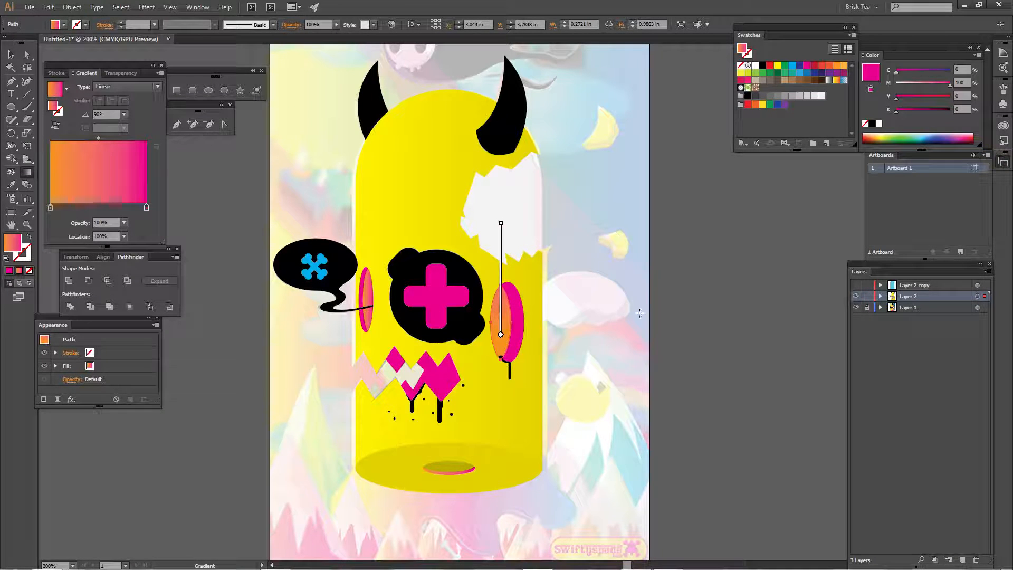
{"action": "scroll", "coordinate": [492, 335], "scroll_direction": "up", "scroll_amount": 2}
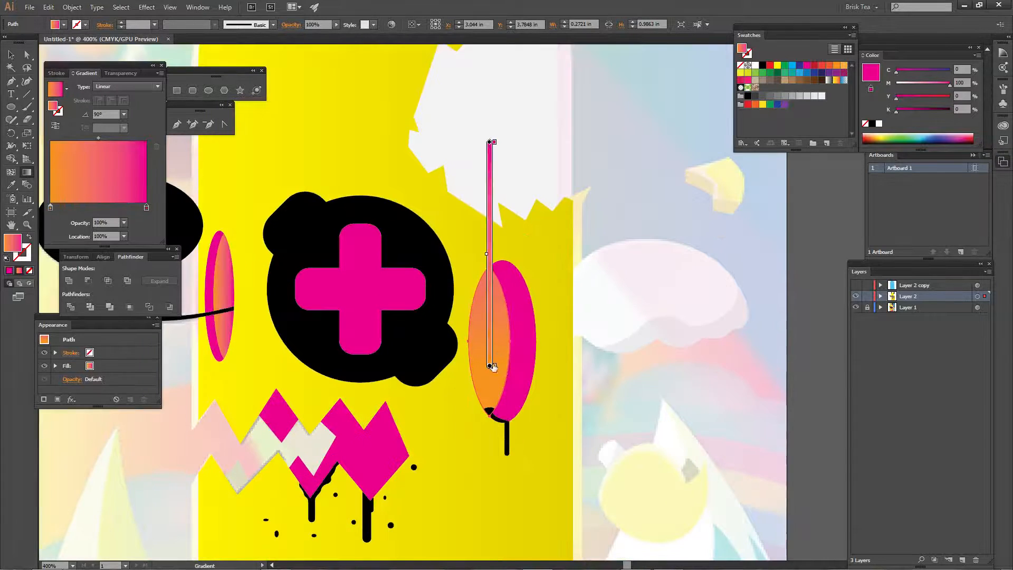
{"action": "left_click_drag", "start_coordinate": [491, 342], "coordinate": [271, 378]}
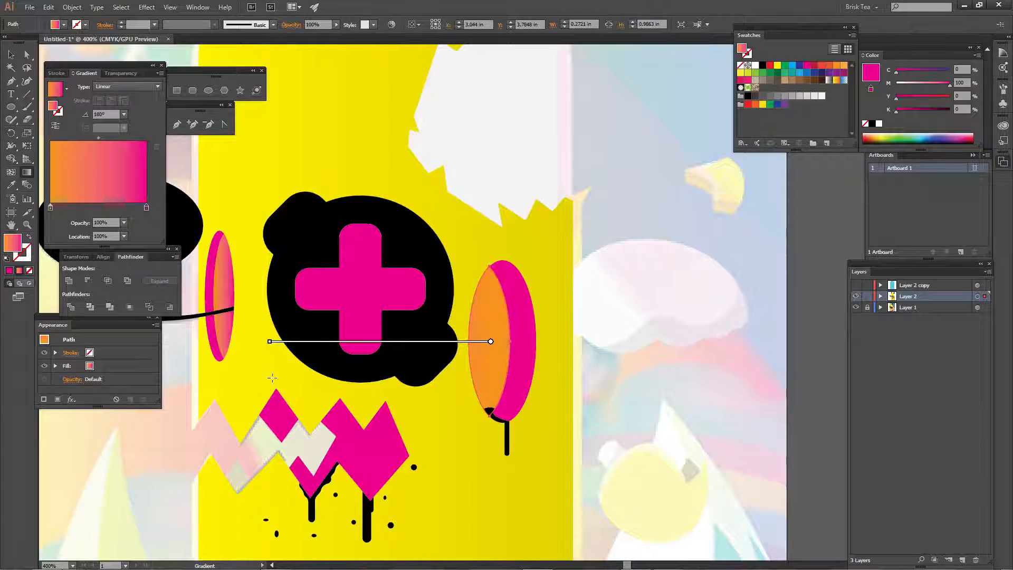
{"action": "left_click", "coordinate": [658, 358], "text": "ctrl"}
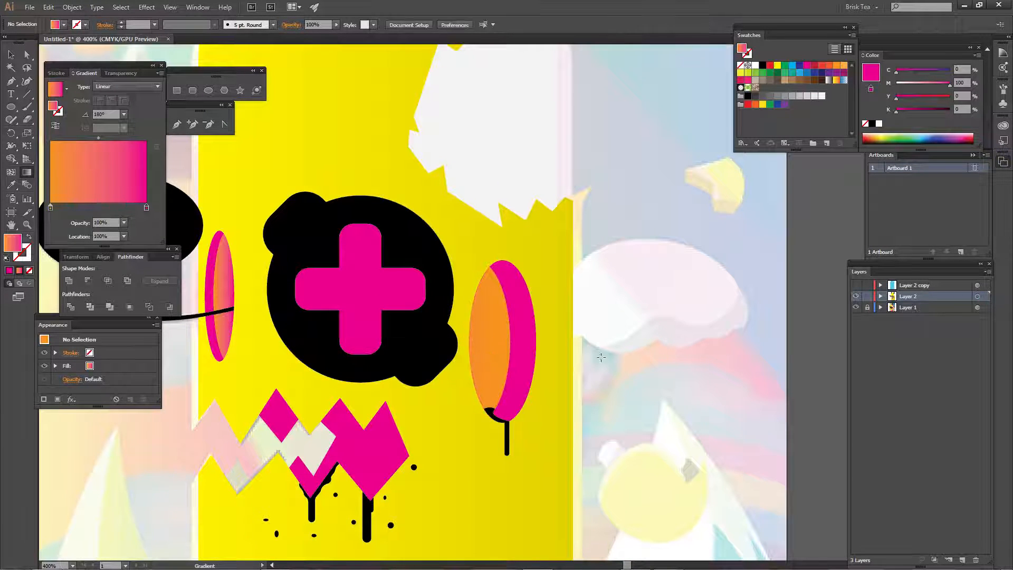
- Redraw the orange-to-magenta gradient of the left side ellipse's inner shape horizontally so that mainly orange shows, and deselect
{"action": "key", "text": "space"}
{"action": "left_click_drag", "start_coordinate": [343, 361], "coordinate": [528, 393]}
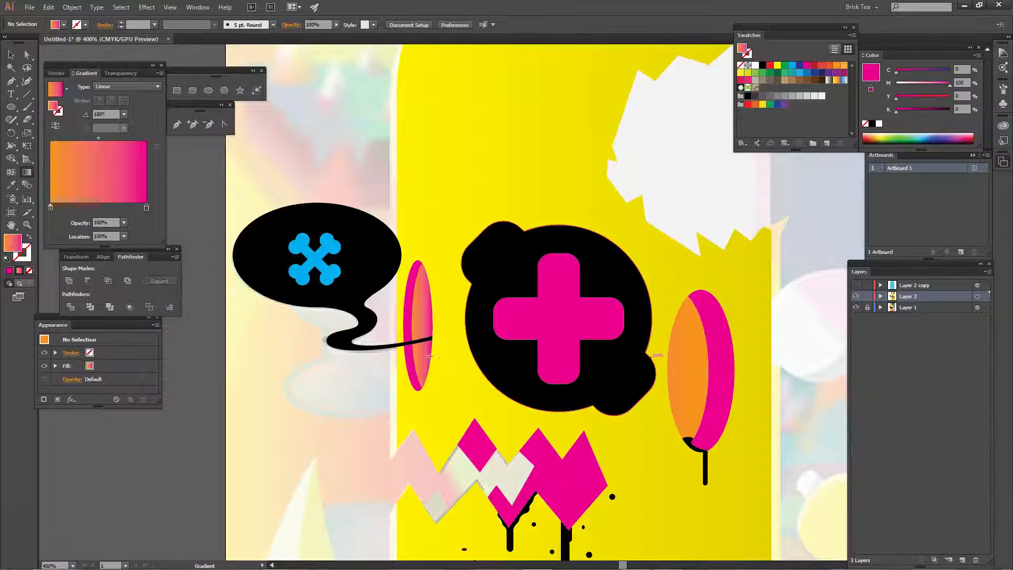
{"action": "key", "text": "v"}
{"action": "left_click", "coordinate": [427, 310]}
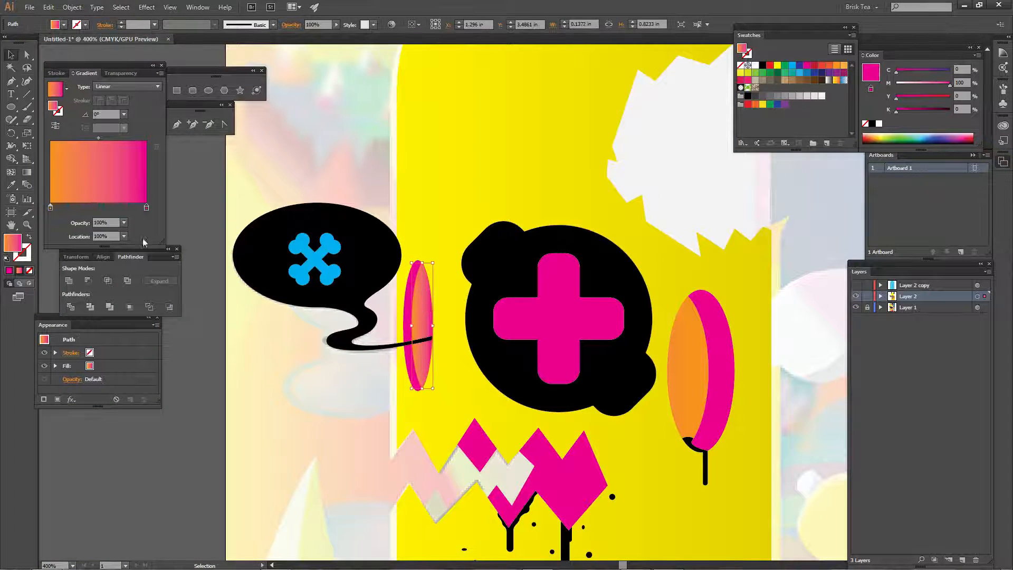
{"action": "left_click", "coordinate": [25, 175]}
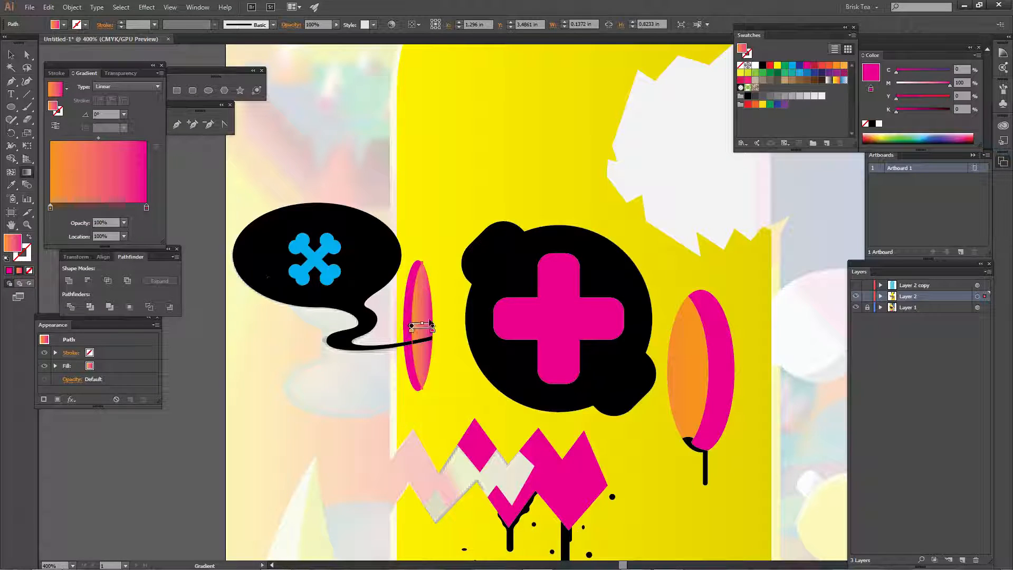
{"action": "left_click_drag", "start_coordinate": [426, 326], "coordinate": [635, 326]}
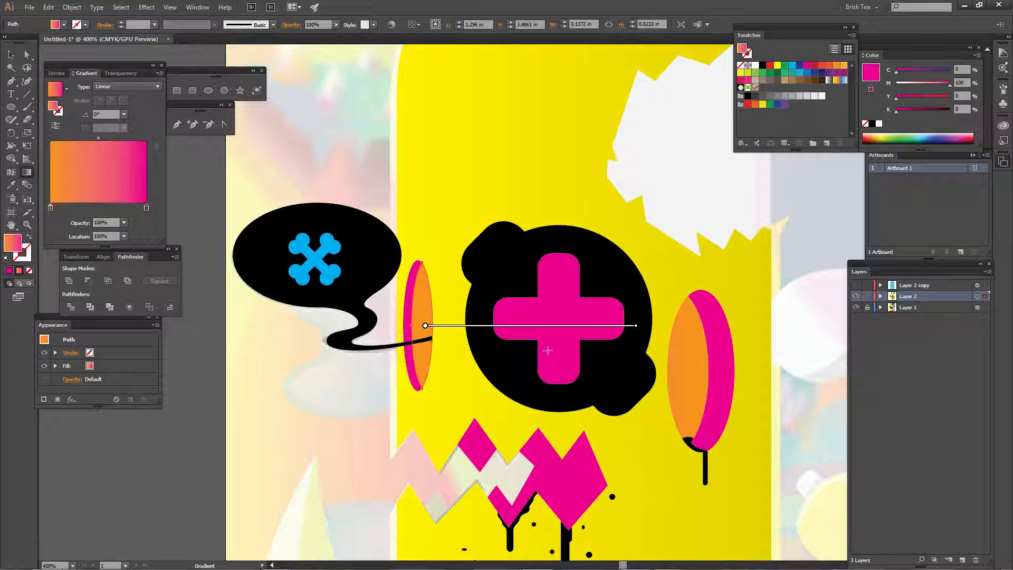
{"action": "left_click_drag", "start_coordinate": [369, 326], "coordinate": [485, 326]}
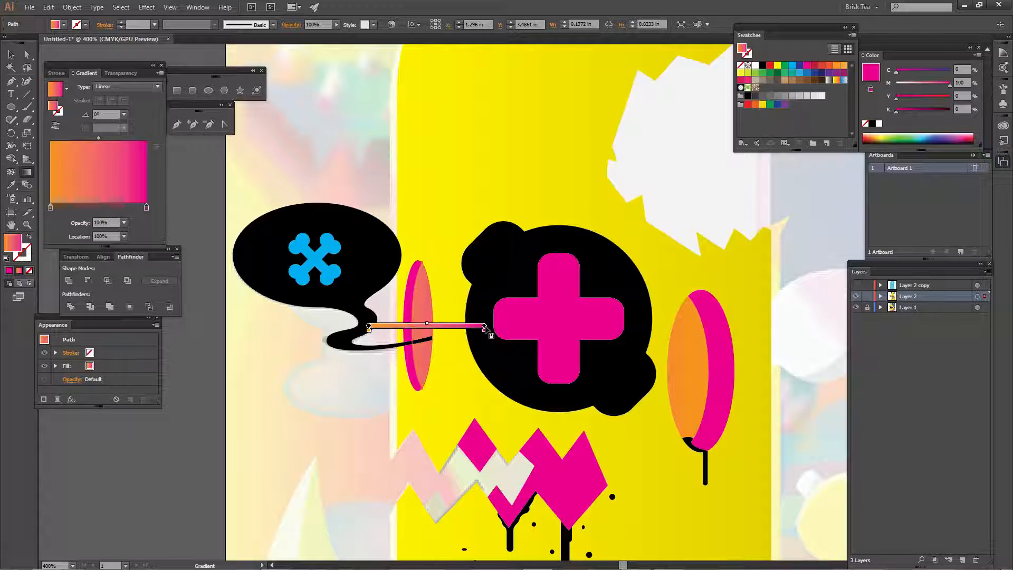
{"action": "left_click_drag", "start_coordinate": [396, 343], "coordinate": [448, 349]}
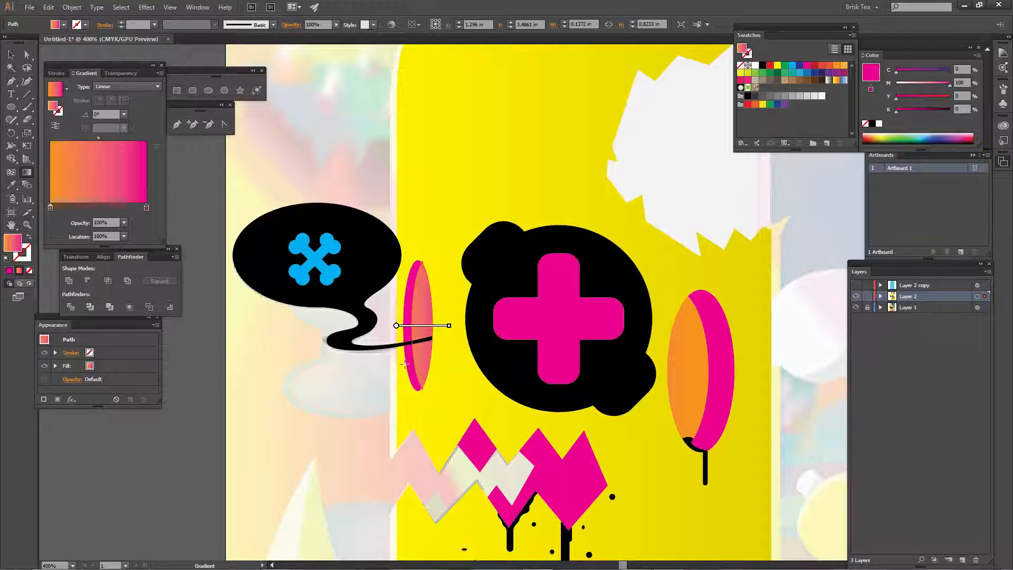
{"action": "left_click_drag", "start_coordinate": [365, 359], "coordinate": [497, 358]}
{"action": "key", "text": "v"}
{"action": "left_click", "coordinate": [368, 411]}
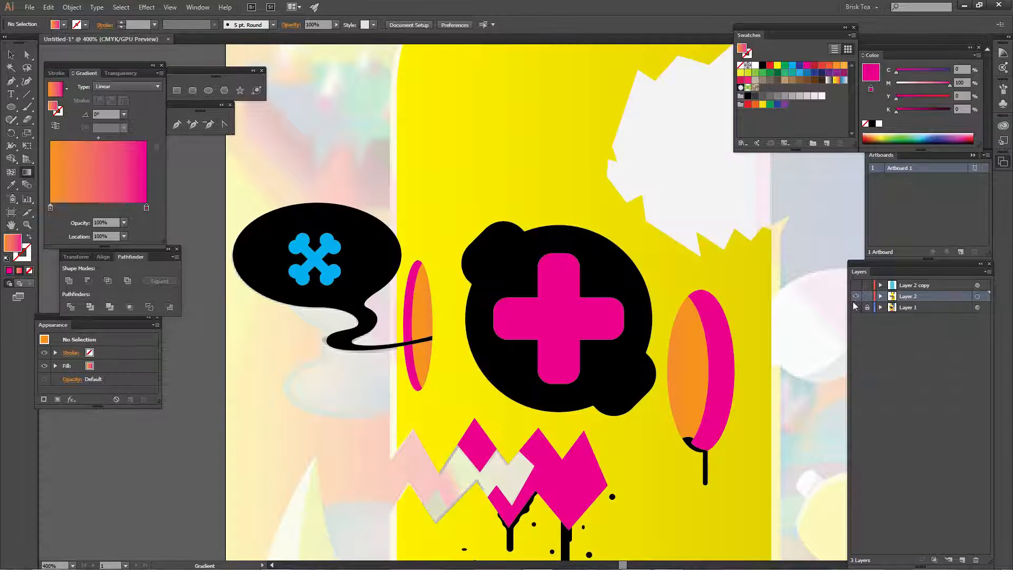
- Fill the left side ellipse's inner shape with black and deselect it
{"action": "key", "text": "v"}
{"action": "left_click", "coordinate": [425, 306]}
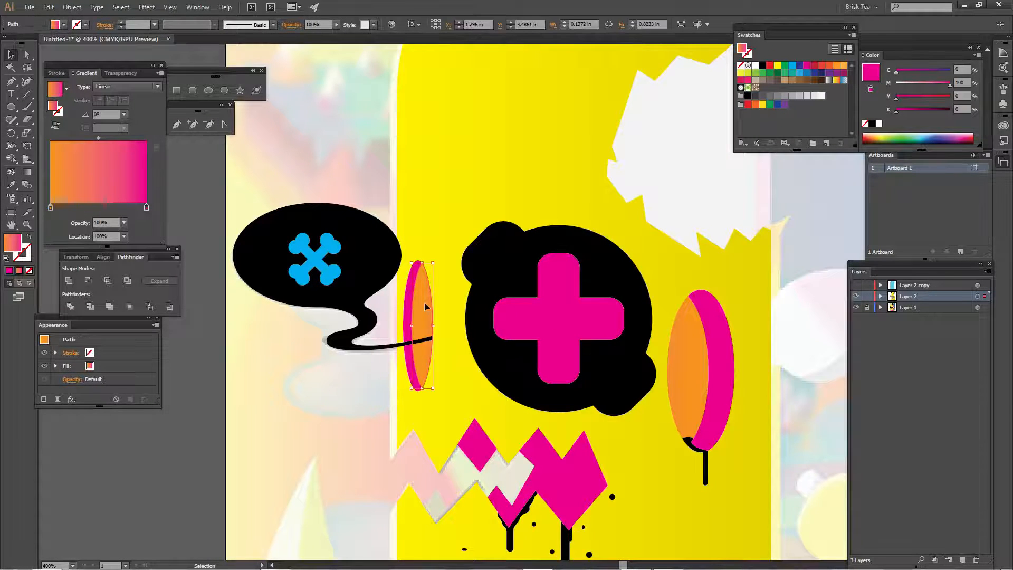
{"action": "left_click", "coordinate": [763, 65]}
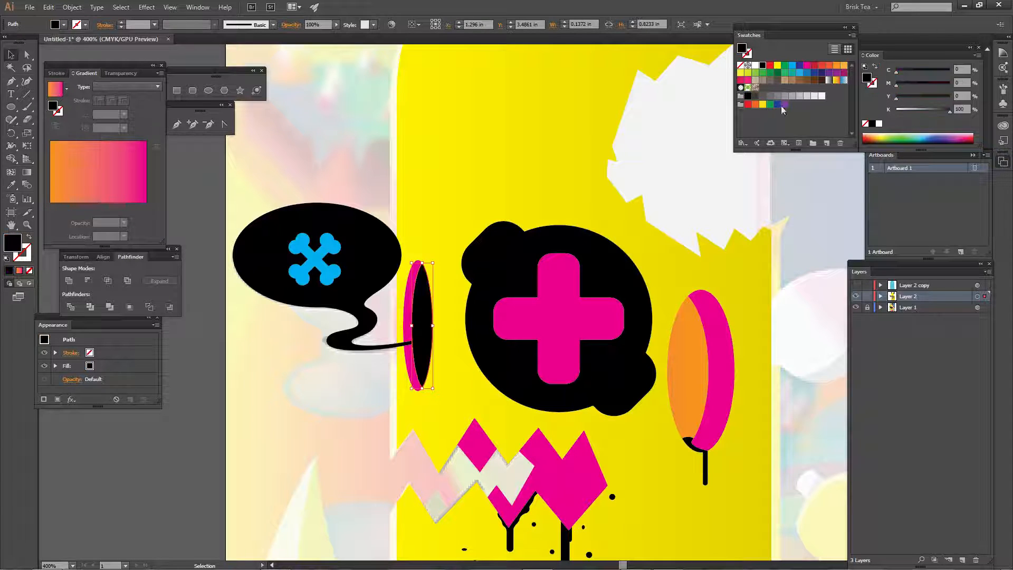
{"action": "key", "text": "ctrl+shift+a"}
- Fill the right side ellipse's outer magenta shape with a linear gradient from M 100 to M 100 with K 31
{"action": "left_click_drag", "start_coordinate": [679, 380], "coordinate": [628, 315]}
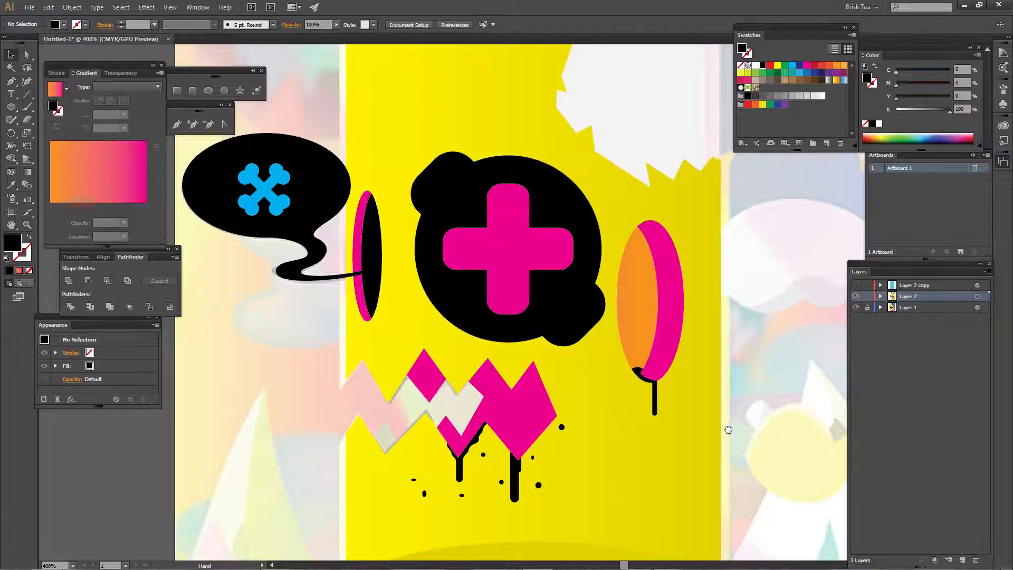
{"action": "left_click_drag", "start_coordinate": [728, 425], "coordinate": [681, 423]}
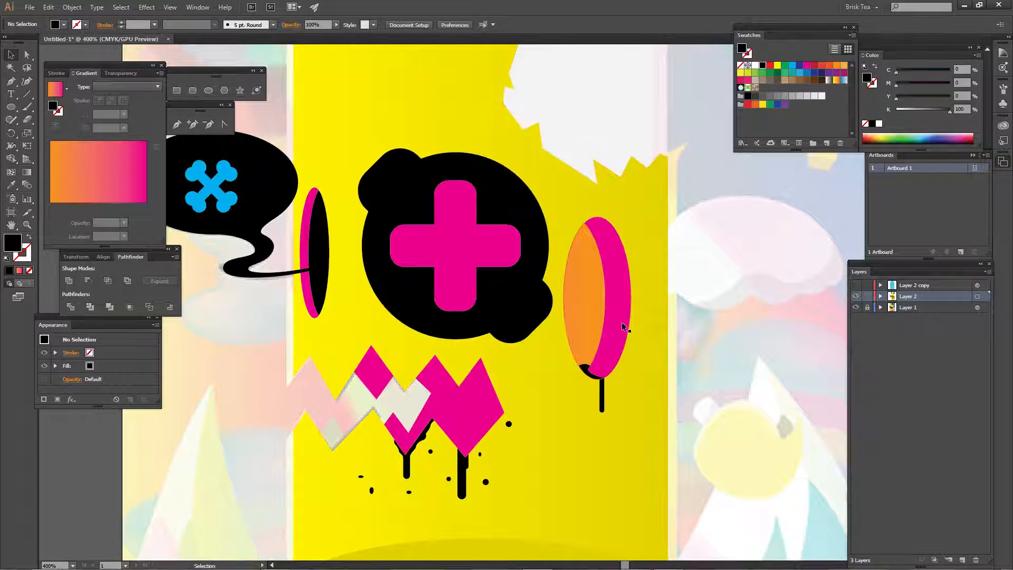
{"action": "left_click", "coordinate": [631, 304]}
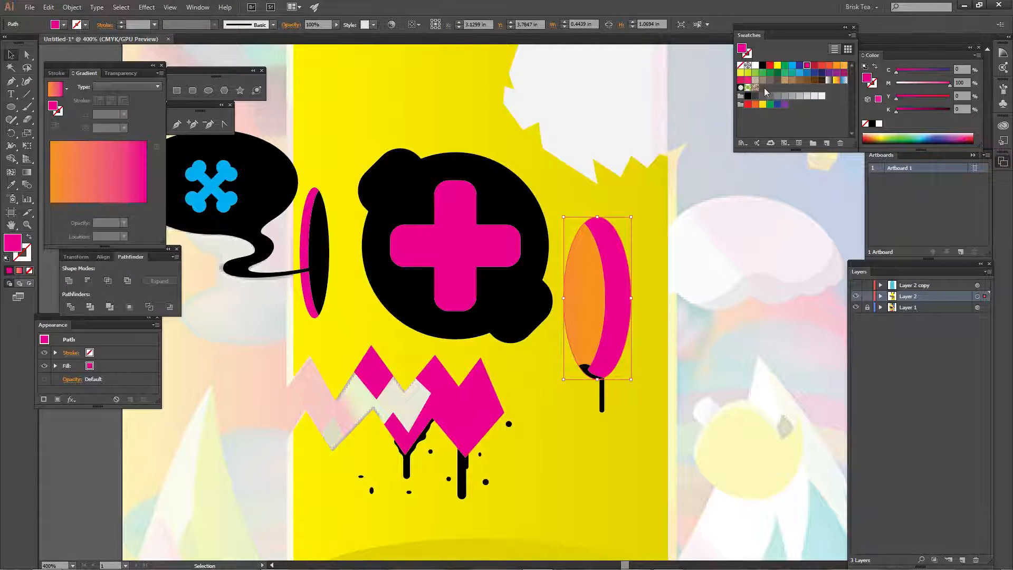
{"action": "left_click_drag", "start_coordinate": [808, 66], "coordinate": [32, 214]}
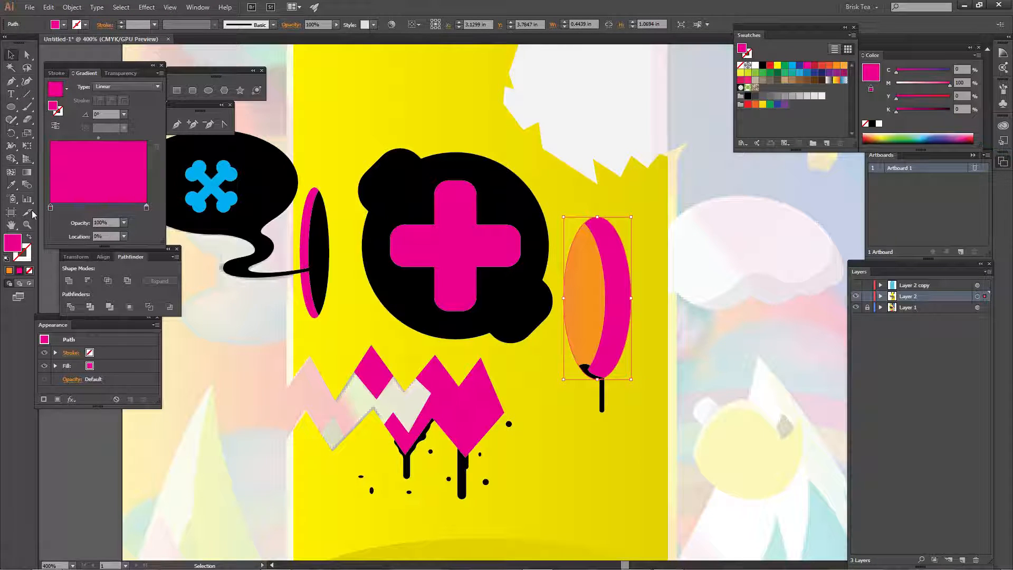
{"action": "left_click", "coordinate": [146, 208]}
{"action": "double_click", "coordinate": [147, 209]}
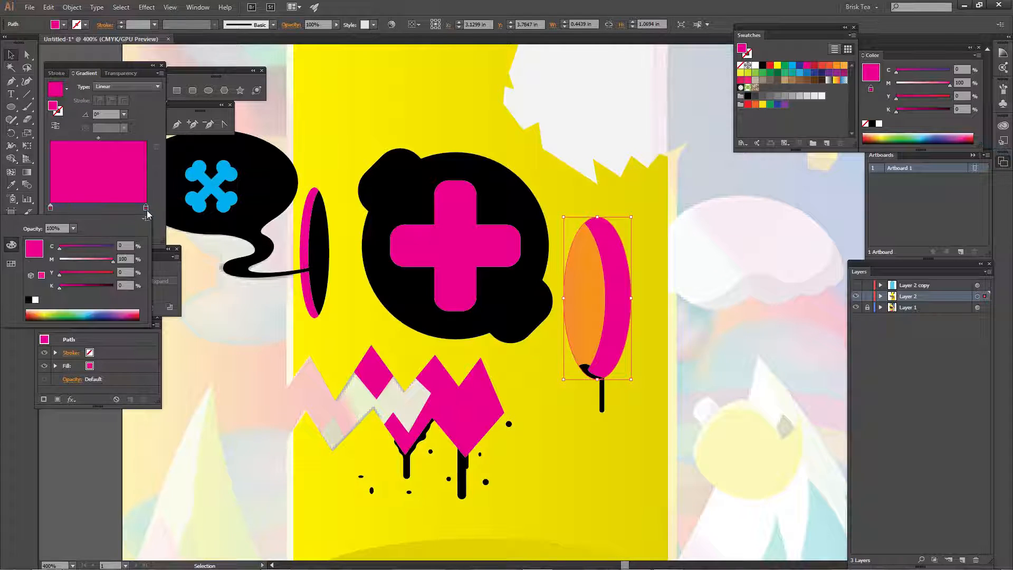
{"action": "left_click", "coordinate": [69, 287]}
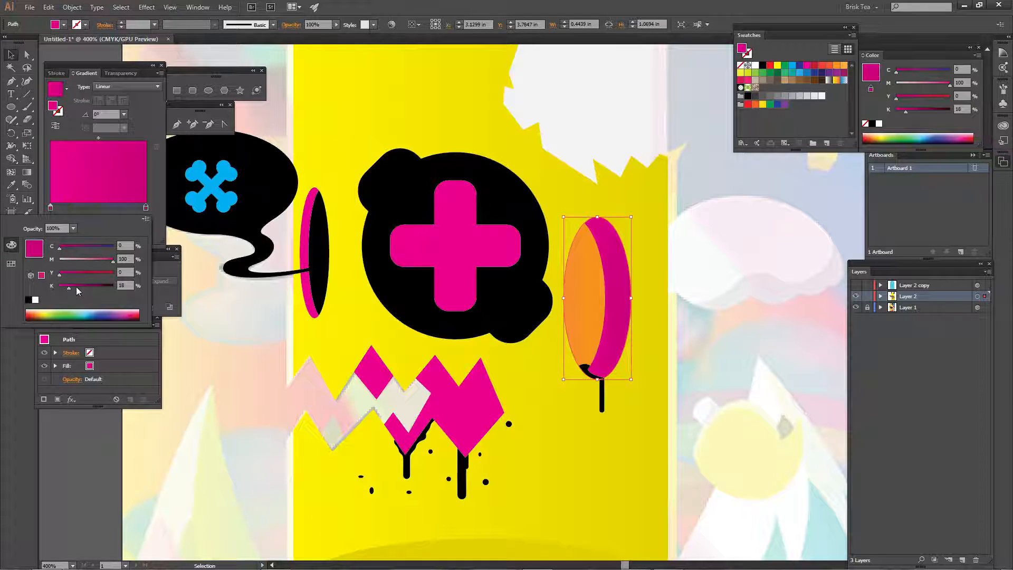
{"action": "left_click", "coordinate": [76, 287]}
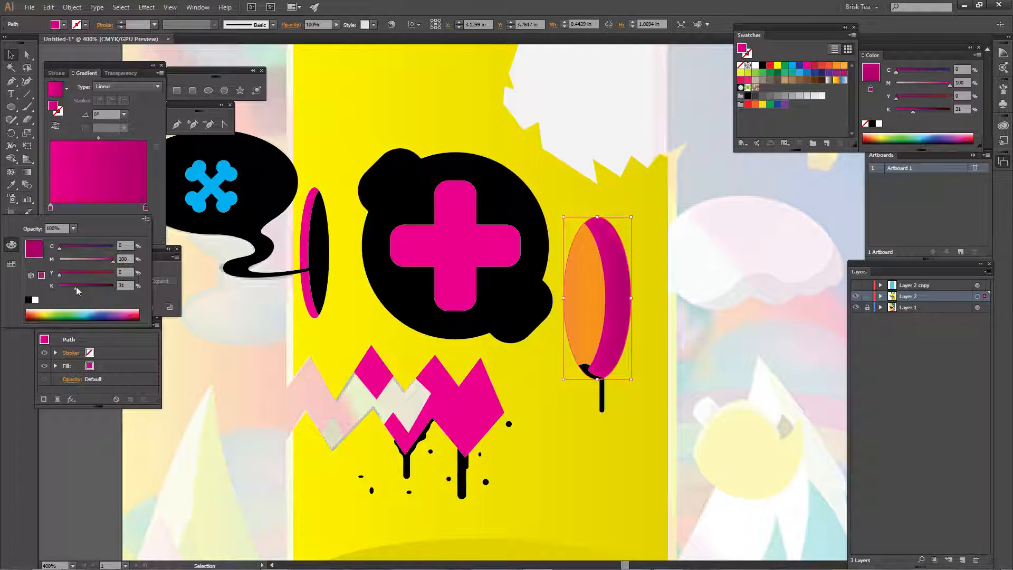
{"action": "left_click", "coordinate": [690, 2]}
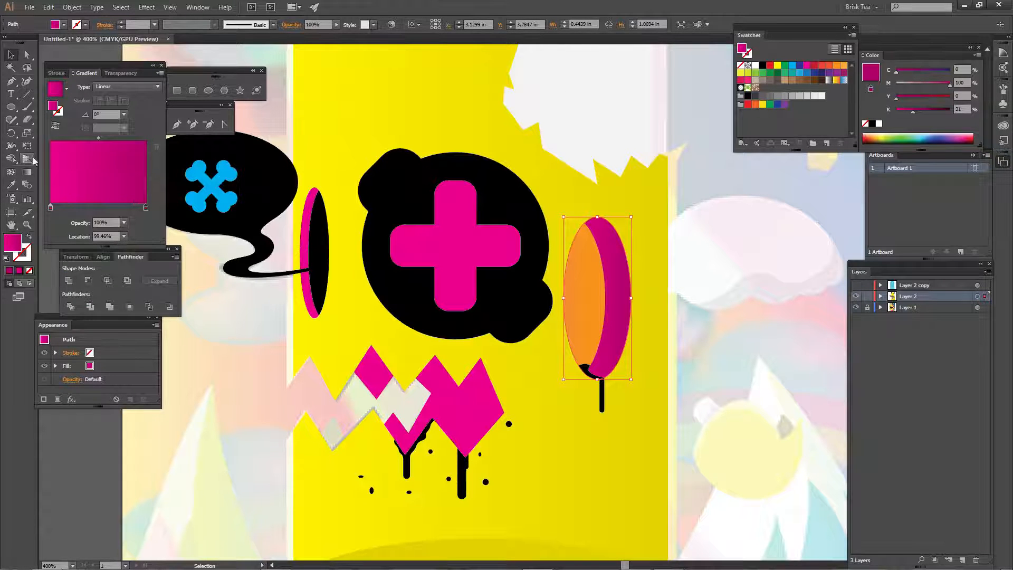
- Redraw the right side ellipse's magenta gradient vertically at 90°, darkening toward its upper end, and deselect
{"action": "left_click", "coordinate": [27, 173]}
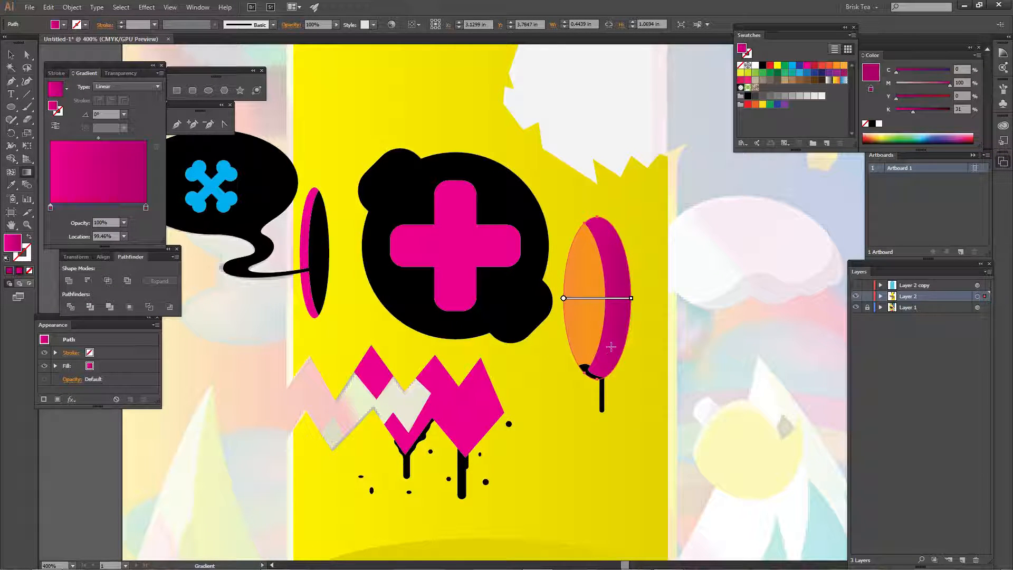
{"action": "left_click_drag", "start_coordinate": [611, 346], "coordinate": [612, 216]}
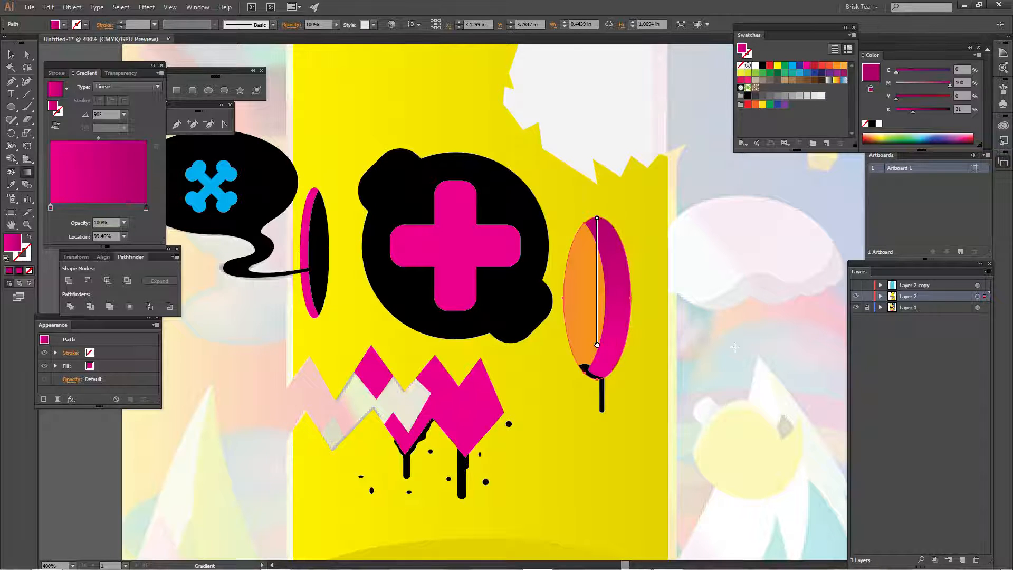
{"action": "left_click", "coordinate": [752, 350], "text": "ctrl"}
- Copy the right side ellipse's magenta gradient onto the outer shape of the left side ellipse and deselect
{"action": "left_click_drag", "start_coordinate": [361, 402], "coordinate": [496, 427]}
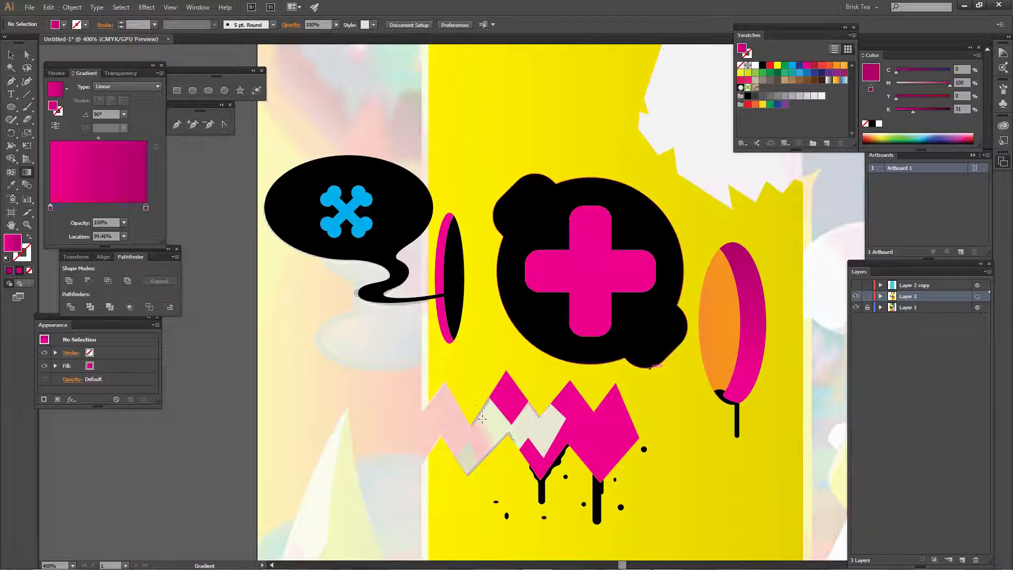
{"action": "left_click", "coordinate": [440, 284], "text": "ctrl"}
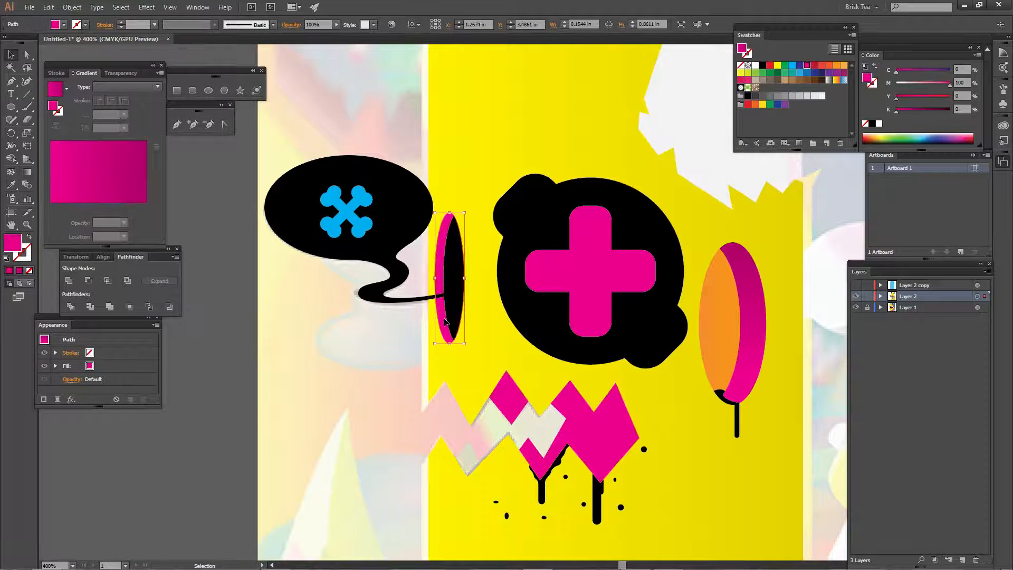
{"action": "key", "text": "i"}
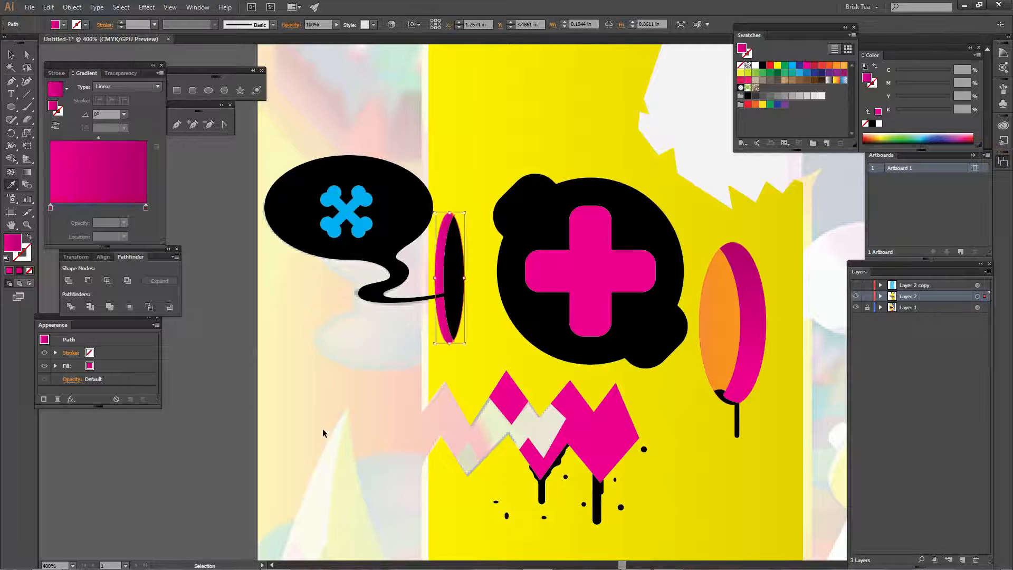
{"action": "left_click", "coordinate": [386, 436], "text": "ctrl"}
{"action": "key", "text": "v"}
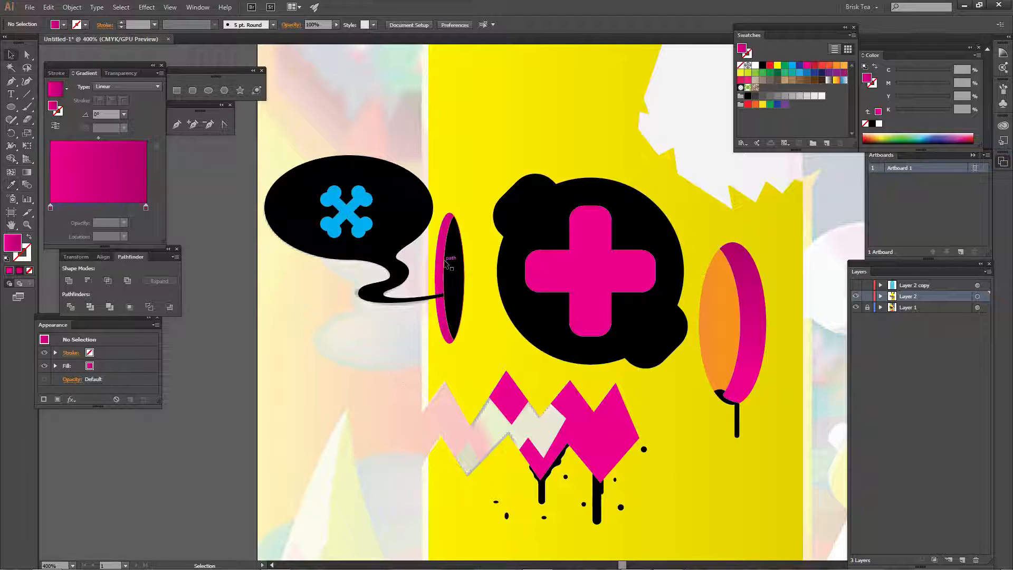
{"action": "left_click", "coordinate": [445, 264]}
{"action": "key", "text": "g"}
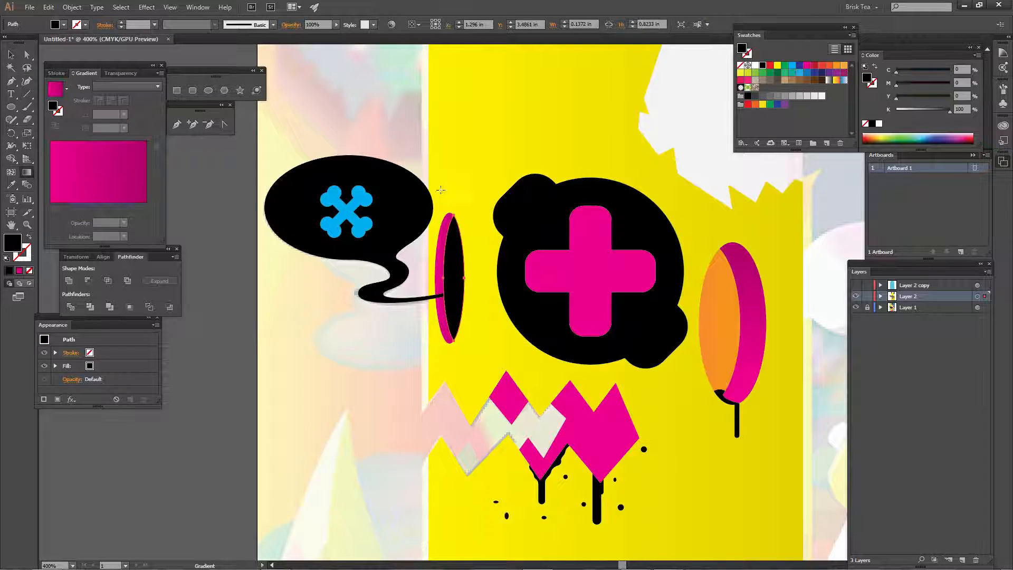
{"action": "left_click", "coordinate": [302, 403], "text": "ctrl"}
- Copy the body's yellow gradient onto the large base ellipse with the Eyedropper
{"action": "left_click_drag", "start_coordinate": [528, 474], "coordinate": [438, 386]}
{"action": "key", "text": "ctrl+minus"}
{"action": "key", "text": "ctrl+minus"}
{"action": "key", "text": "ctrl+minus"}
{"action": "key", "text": "ctrl+minus"}
{"action": "key", "text": "ctrl+plus"}
{"action": "key", "text": "ctrl+plus"}
{"action": "key", "text": "ctrl+plus"}
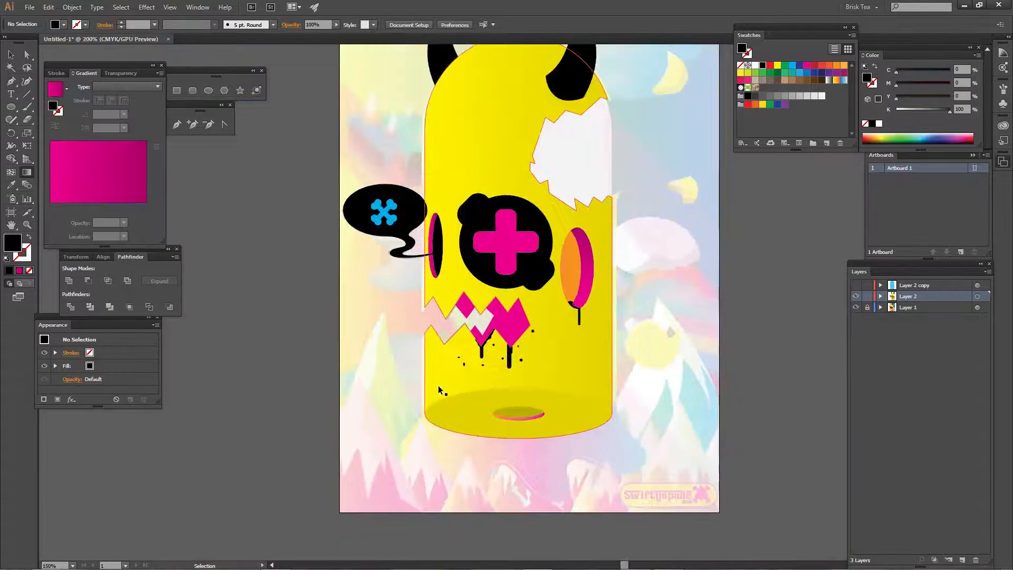
{"action": "key", "text": "v"}
{"action": "left_click", "coordinate": [578, 456]}
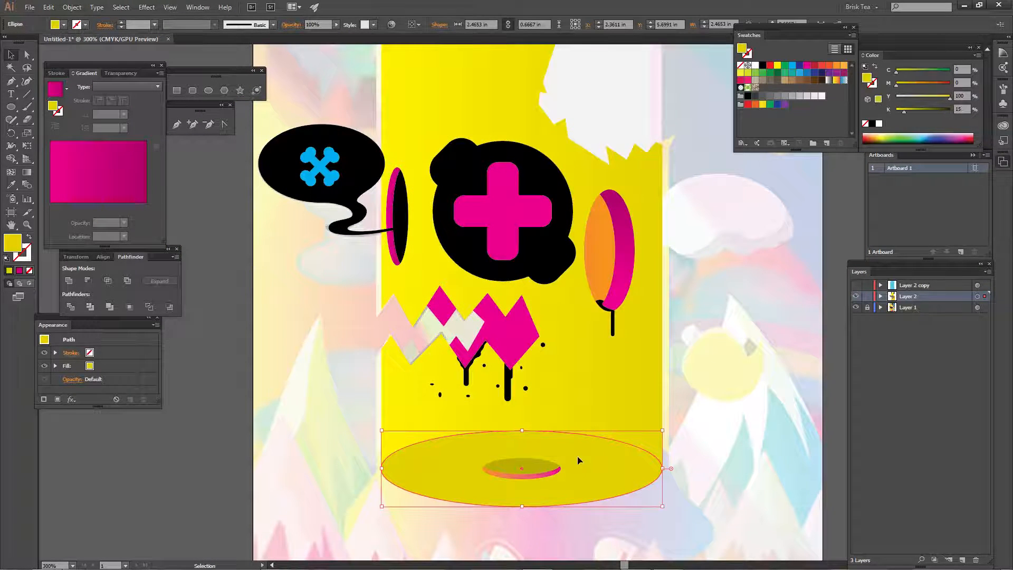
{"action": "key", "text": "i"}
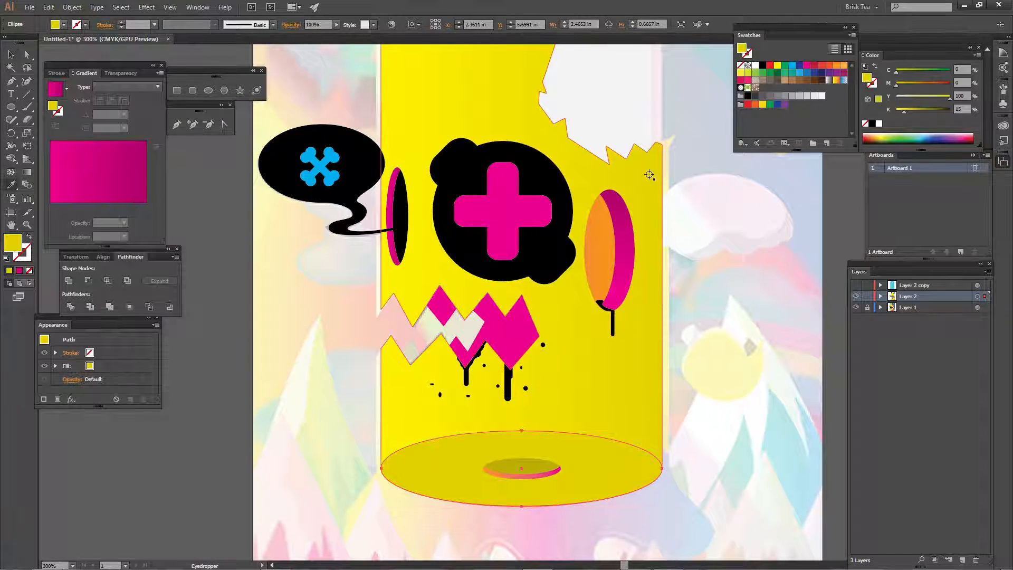
{"action": "left_click", "coordinate": [650, 175]}
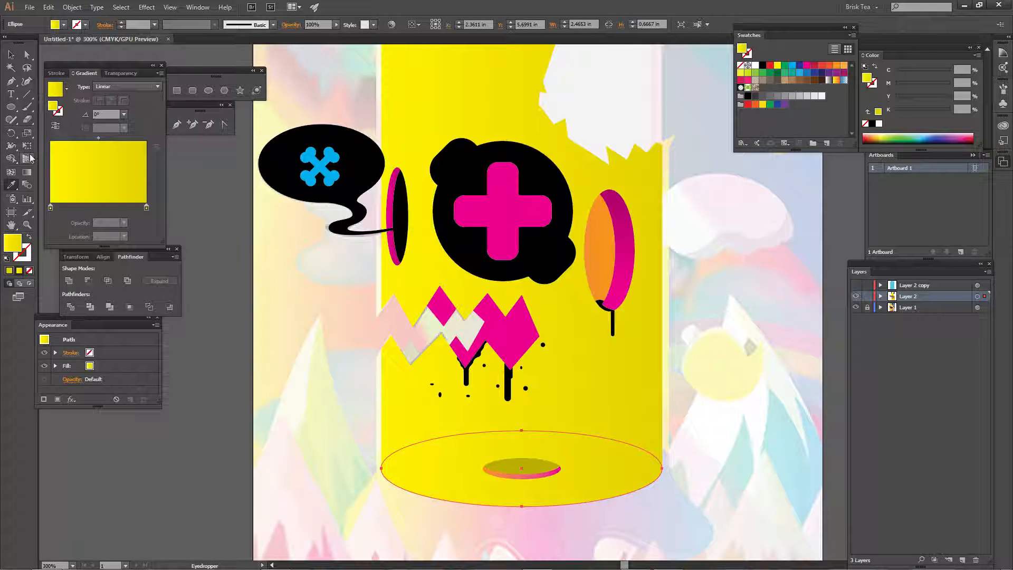
- Redraw the base ellipse's gradient horizontally at 0° over a short span starting just left of the hole, and deselect
{"action": "left_click", "coordinate": [26, 172]}
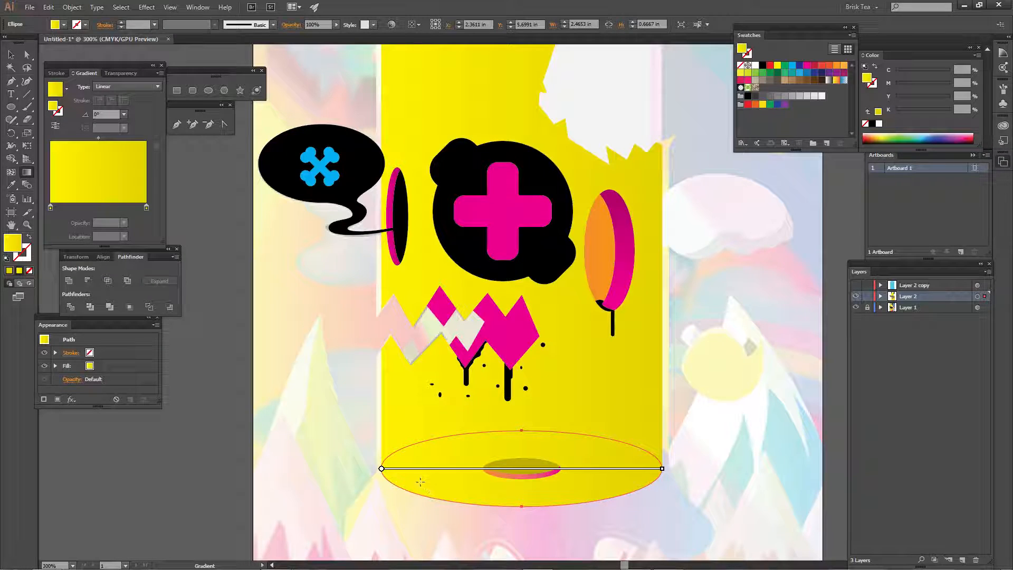
{"action": "mouse_move", "coordinate": [431, 469]}
{"action": "left_mouse_down"}
{"action": "mouse_move", "coordinate": [471, 485]}
{"action": "mouse_move", "coordinate": [593, 498]}
{"action": "mouse_move", "coordinate": [588, 475]}
{"action": "left_mouse_up"}
{"action": "left_click_drag", "start_coordinate": [522, 440], "coordinate": [522, 530]}
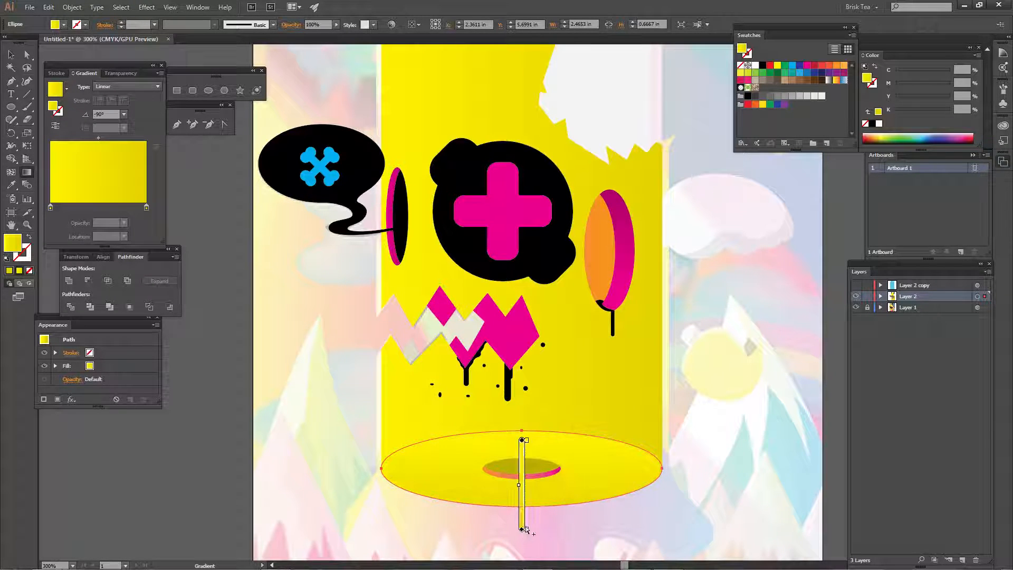
{"action": "left_click_drag", "start_coordinate": [469, 469], "coordinate": [528, 478]}
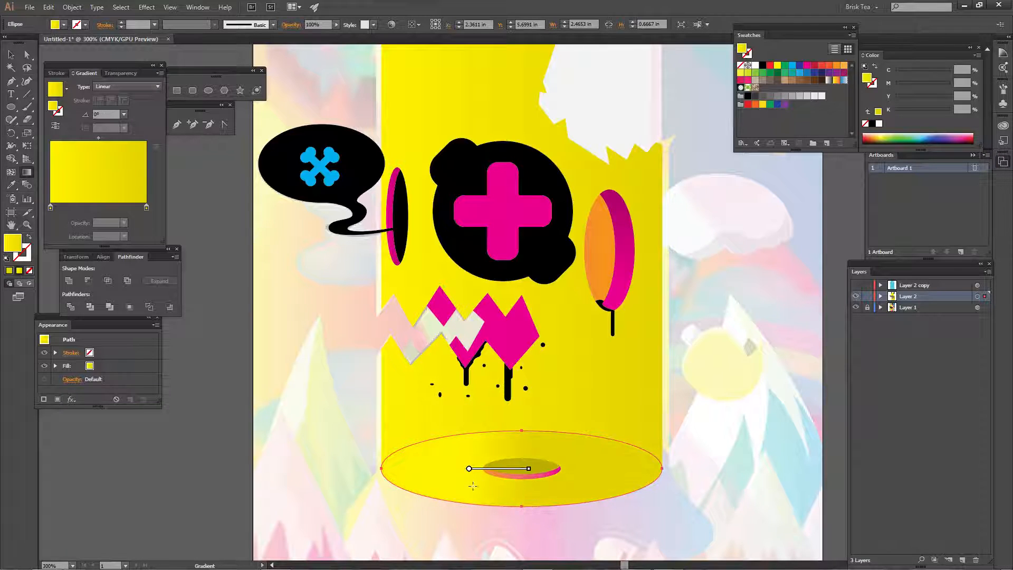
{"action": "key", "text": "v"}
{"action": "left_click", "coordinate": [690, 496]}
{"action": "key", "text": "g"}
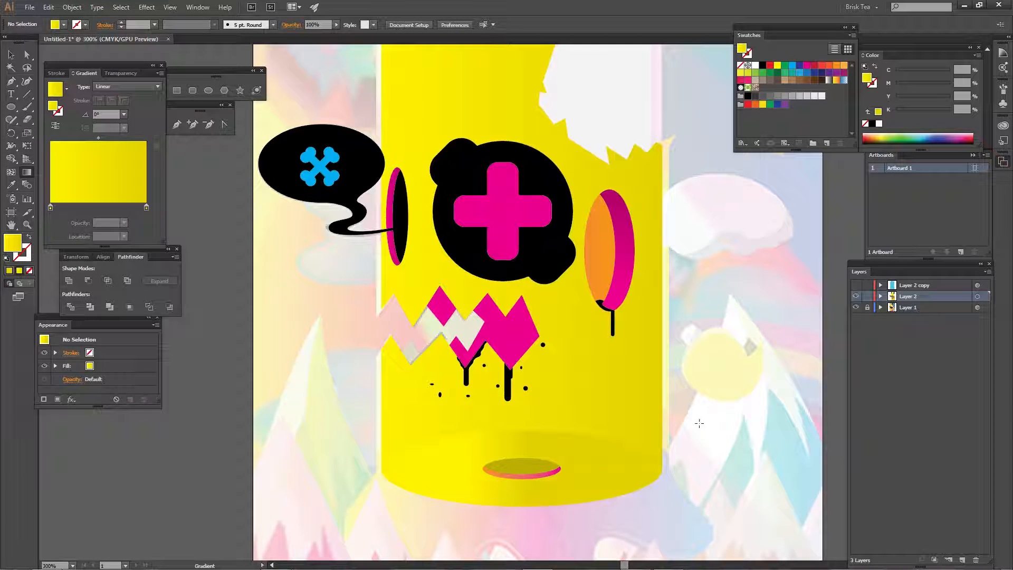
- Fill the right horn with the yellow-to-red linear gradient, move the red stop to 100% location, and deselect
{"action": "key", "text": "ctrl+minus"}
{"action": "key", "text": "ctrl+minus"}
{"action": "key", "text": "ctrl+minus"}
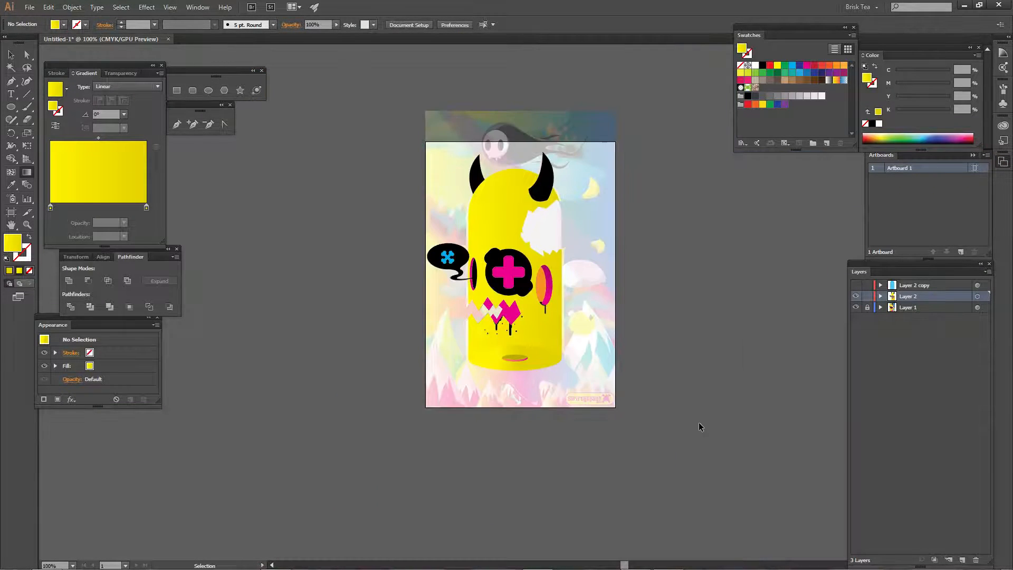
{"action": "key", "text": "ctrl+equal"}
{"action": "key", "text": "ctrl+equal"}
{"action": "key", "text": "ctrl+equal"}
{"action": "left_click_drag", "start_coordinate": [615, 277], "coordinate": [489, 526]}
{"action": "left_click_drag", "start_coordinate": [332, 359], "coordinate": [342, 405]}
{"action": "key", "text": "ctrl+equal"}
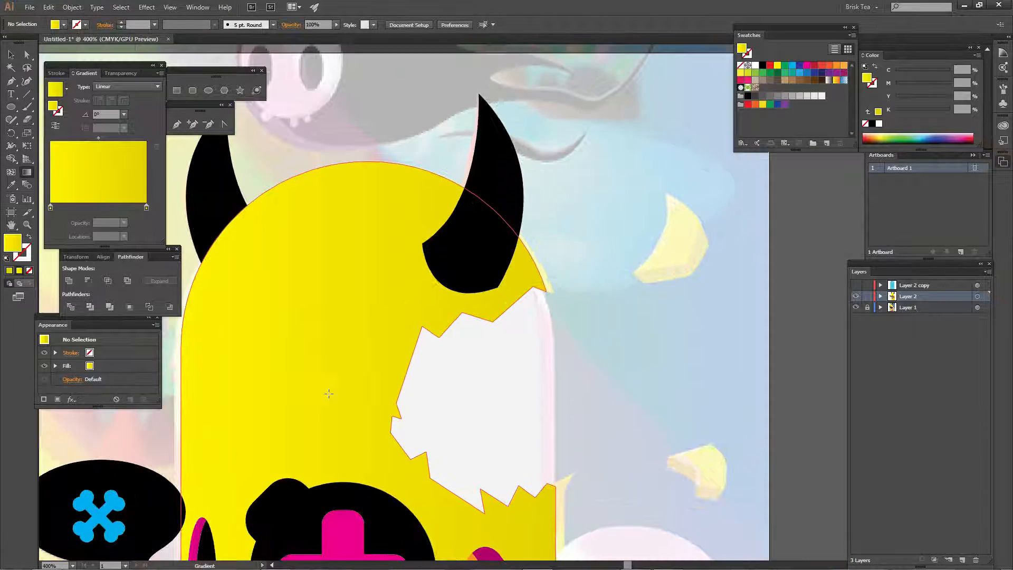
{"action": "left_click_drag", "start_coordinate": [448, 254], "coordinate": [485, 374]}
{"action": "key", "text": "v"}
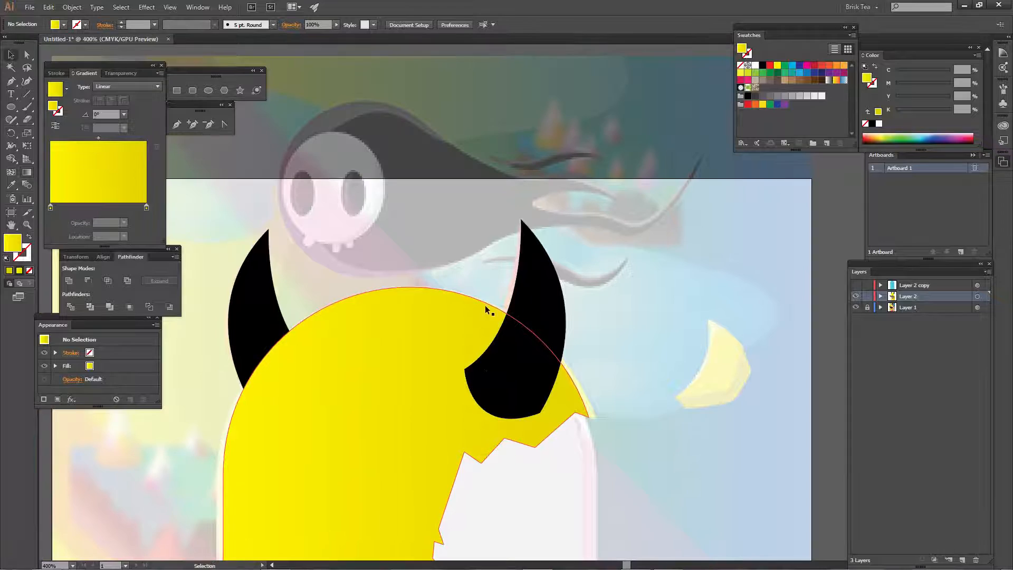
{"action": "left_click", "coordinate": [528, 355]}
{"action": "left_click_drag", "start_coordinate": [822, 66], "coordinate": [151, 232]}
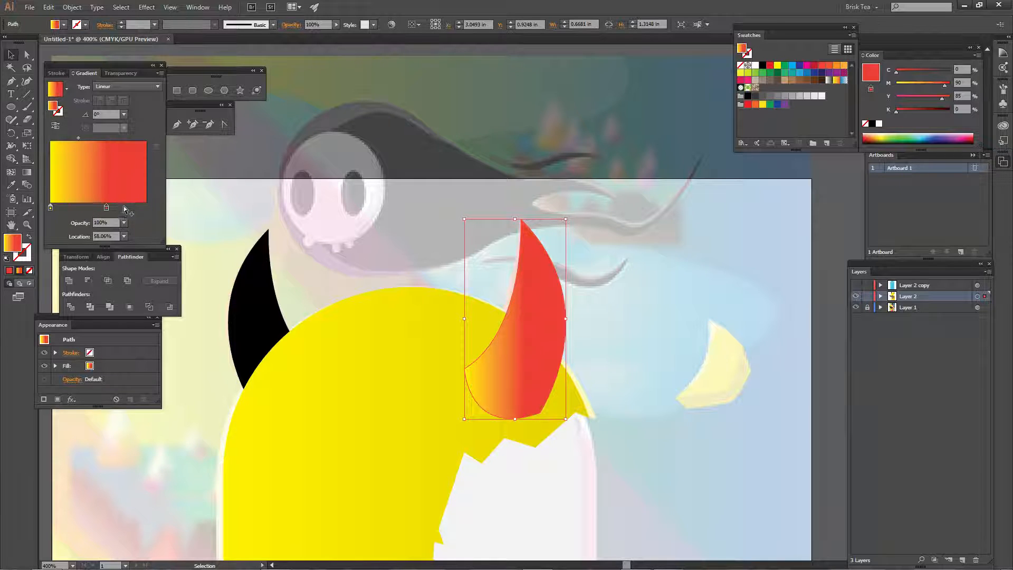
{"action": "left_click_drag", "start_coordinate": [106, 203], "coordinate": [145, 208]}
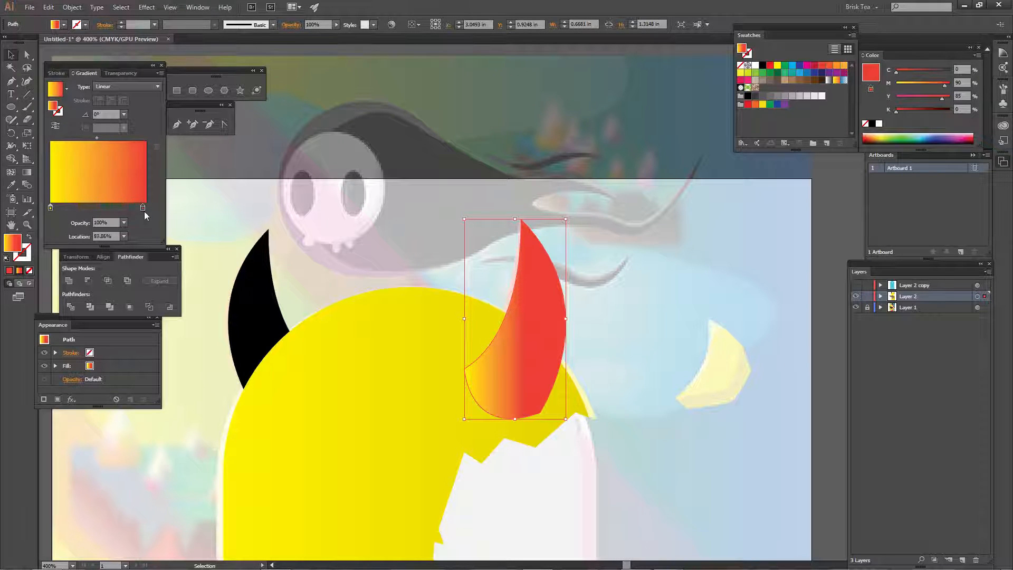
{"action": "key", "text": "a"}
{"action": "left_click", "coordinate": [680, 400]}
- Draw a closed Pen shape over the right horn's outer side, with a curved edge running from the tip down past the base
{"action": "key", "text": "p"}
{"action": "mouse_move", "coordinate": [564, 473]}
{"action": "left_mouse_down"}
{"action": "mouse_move", "coordinate": [563, 459]}
{"action": "mouse_move", "coordinate": [568, 466]}
{"action": "left_mouse_up"}
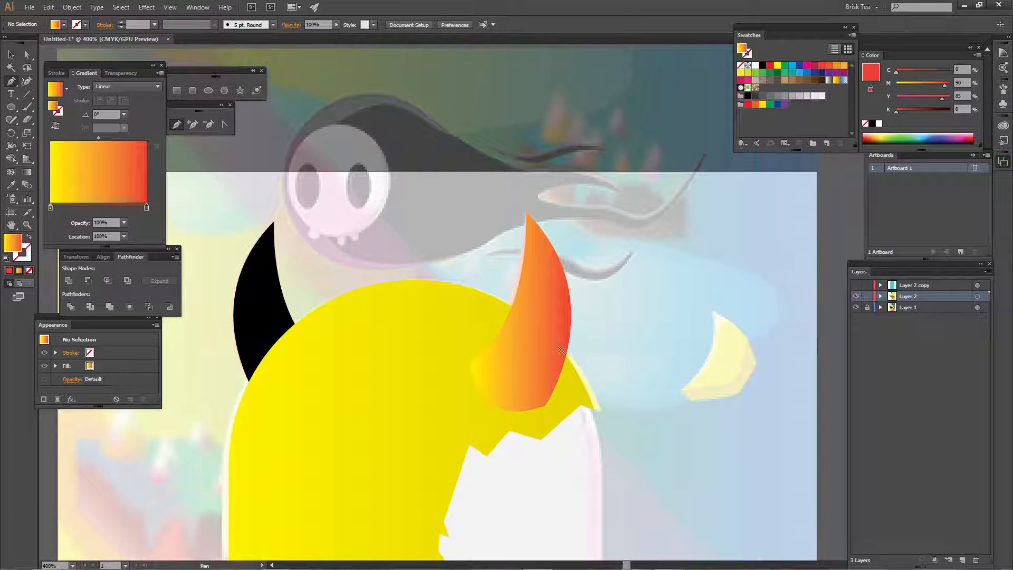
{"action": "left_click", "coordinate": [526, 212]}
{"action": "left_click_drag", "start_coordinate": [550, 331], "coordinate": [539, 254]}
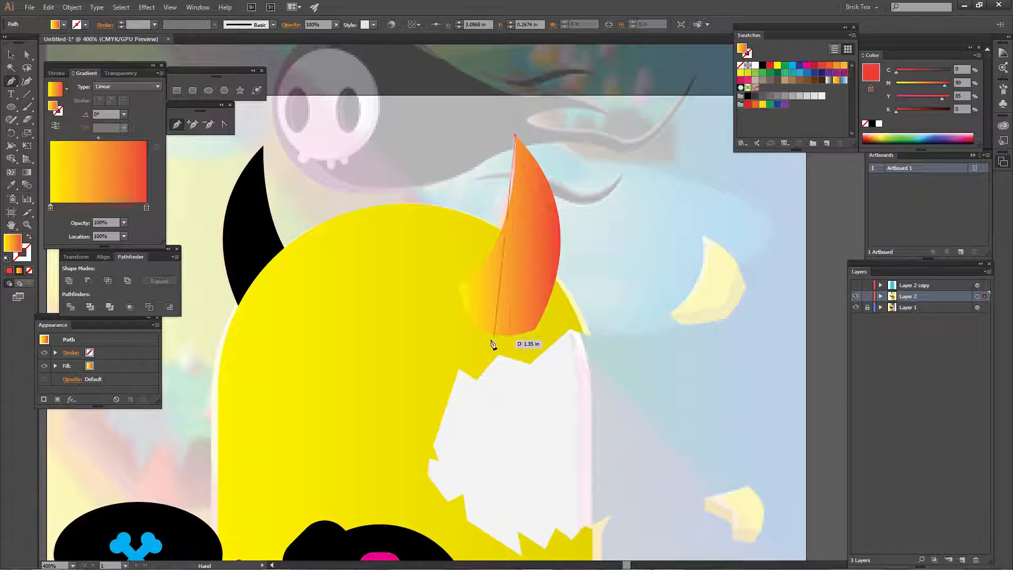
{"action": "left_click_drag", "start_coordinate": [475, 322], "coordinate": [362, 356]}
{"action": "left_click", "coordinate": [533, 398]}
{"action": "left_click", "coordinate": [650, 307]}
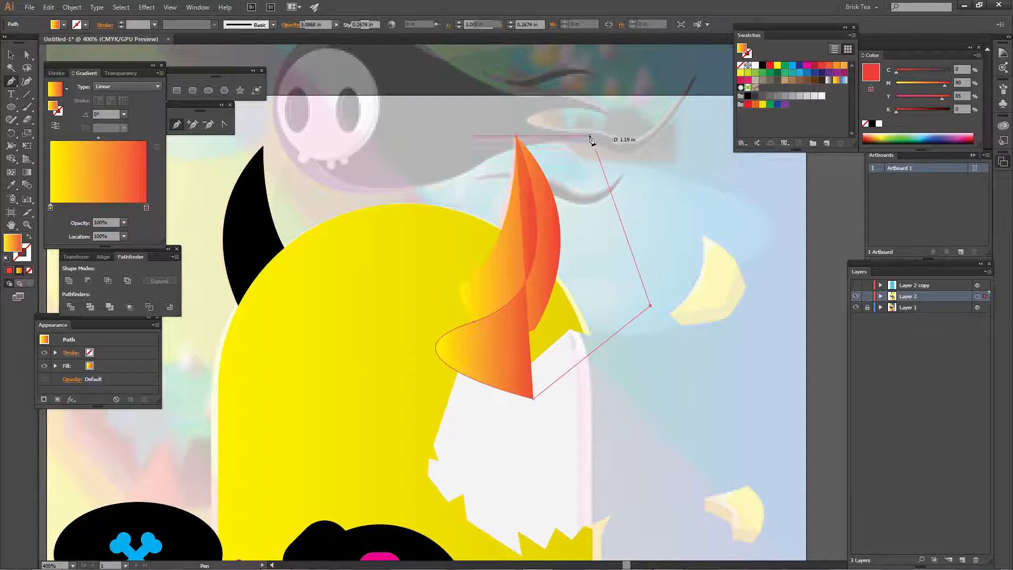
{"action": "left_click", "coordinate": [584, 129]}
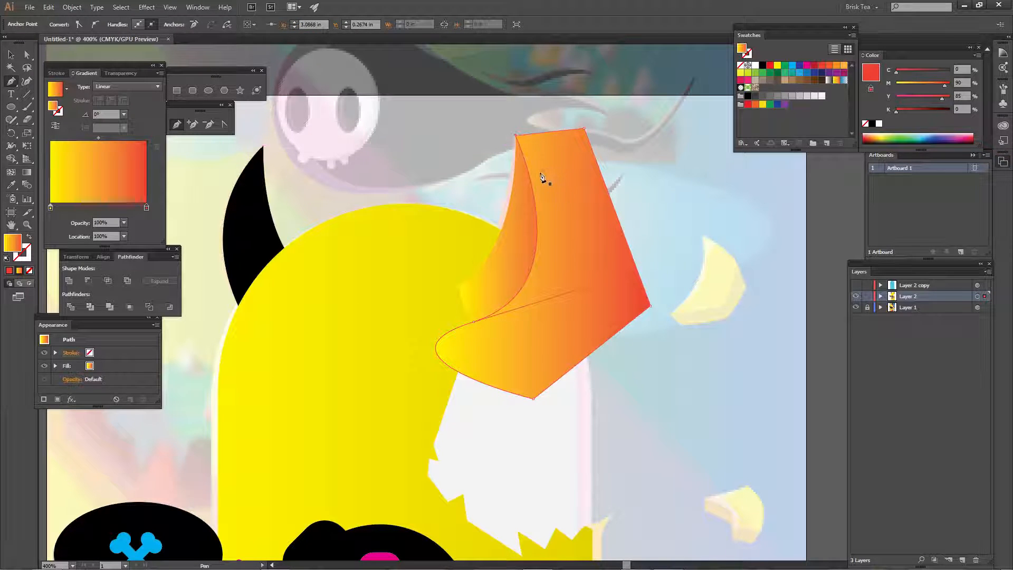
- Trim the part of the Pen shape outside the right horn with the Shape Builder and deselect
{"action": "key", "text": "v"}
{"action": "left_click_drag", "start_coordinate": [483, 135], "coordinate": [559, 180]}
{"action": "key", "text": "shift+m"}
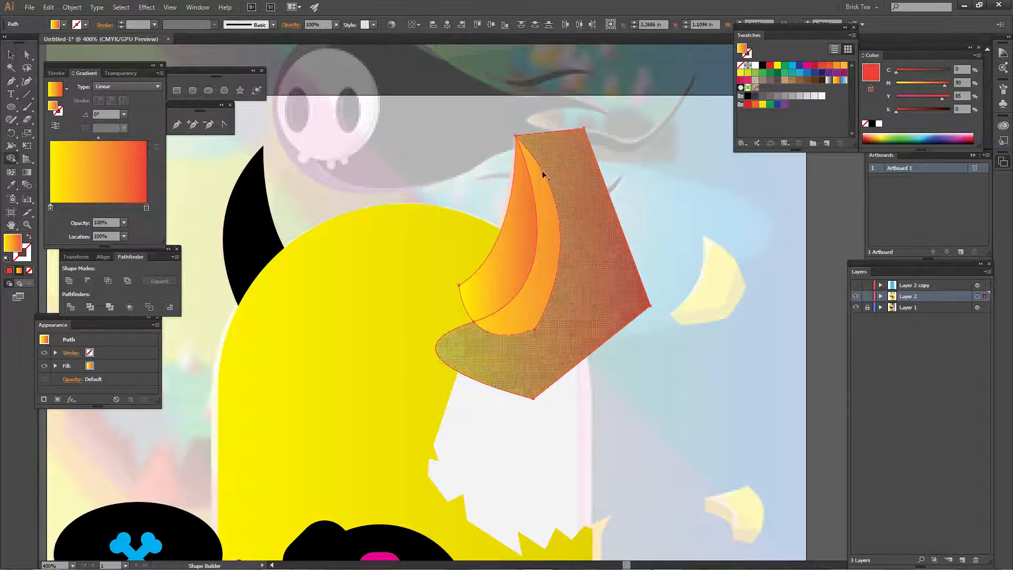
{"action": "left_click", "coordinate": [618, 262], "text": "alt"}
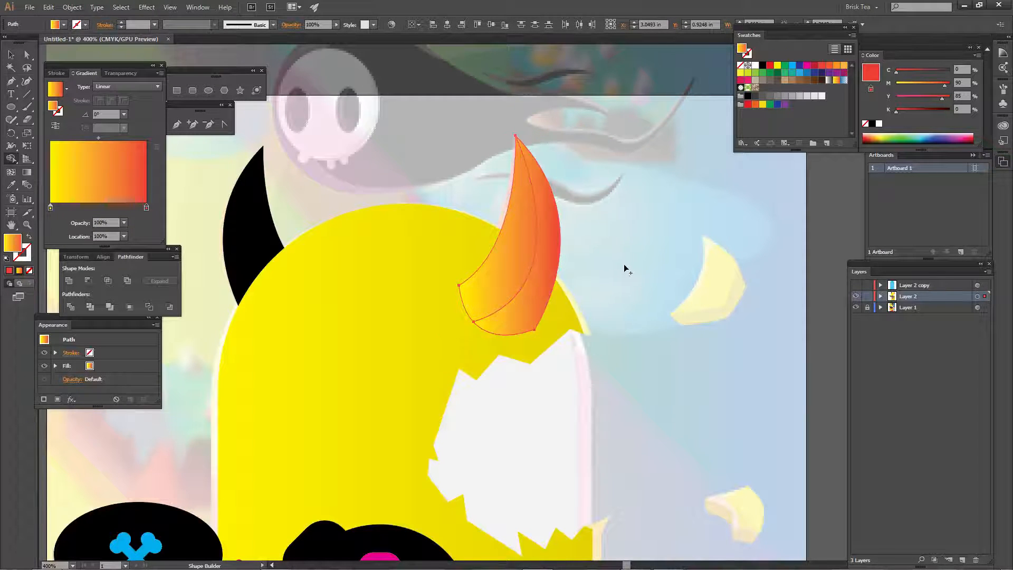
{"action": "key", "text": "ctrl+shift+a"}
- Set the blending mode of the right horn's outer shading shape to Multiply and deselect
{"action": "key", "text": "v"}
{"action": "left_click", "coordinate": [555, 242]}
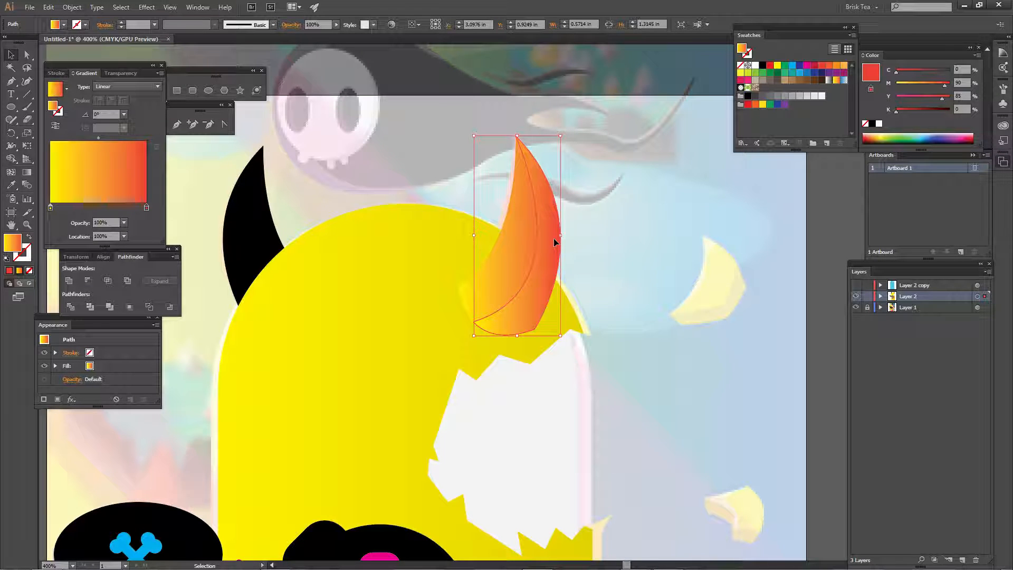
{"action": "left_click", "coordinate": [56, 73]}
{"action": "left_click", "coordinate": [116, 73]}
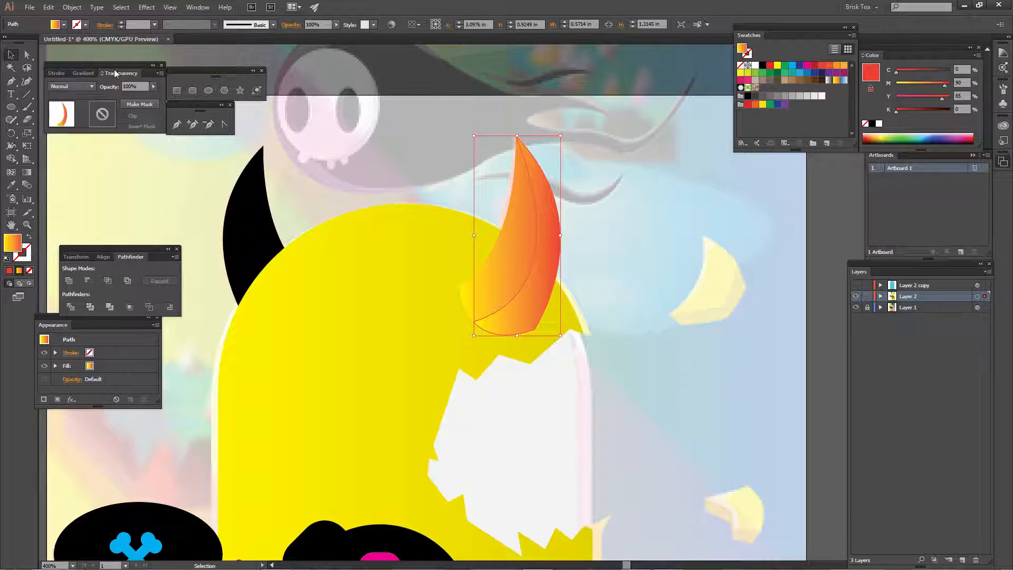
{"action": "left_click", "coordinate": [75, 83]}
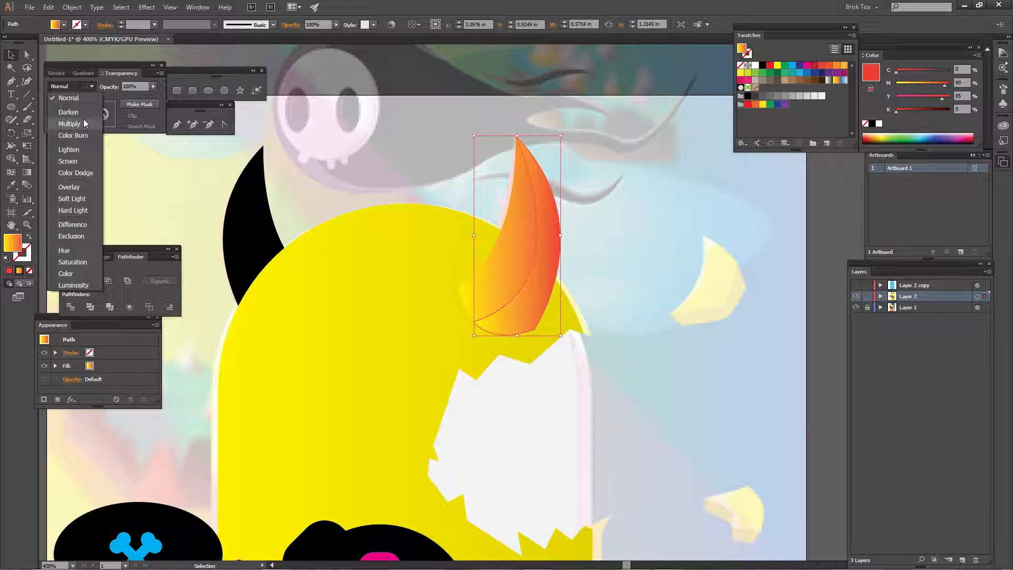
{"action": "left_click", "coordinate": [609, 221]}
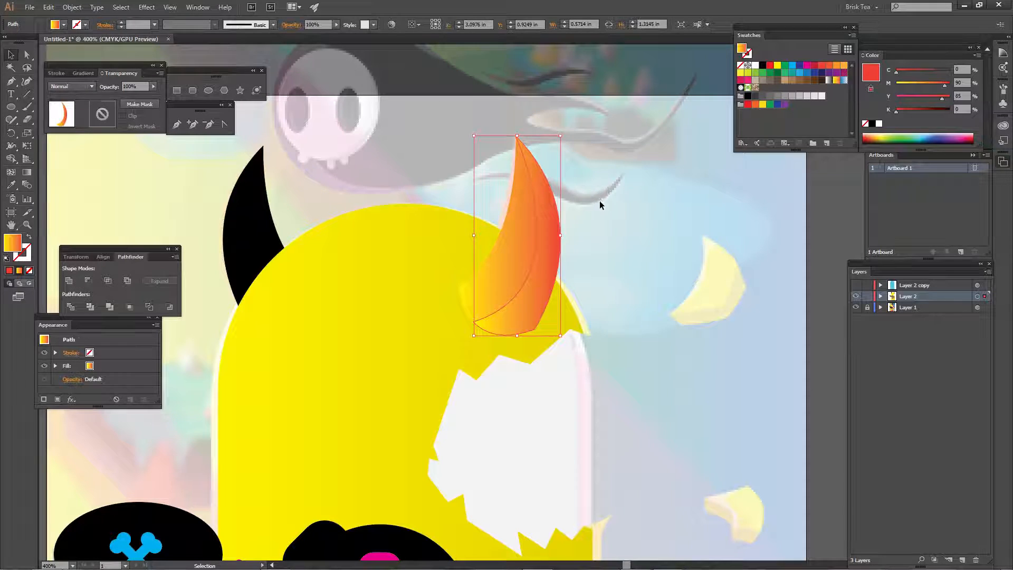
{"action": "left_click", "coordinate": [600, 201]}
{"action": "left_click", "coordinate": [552, 205]}
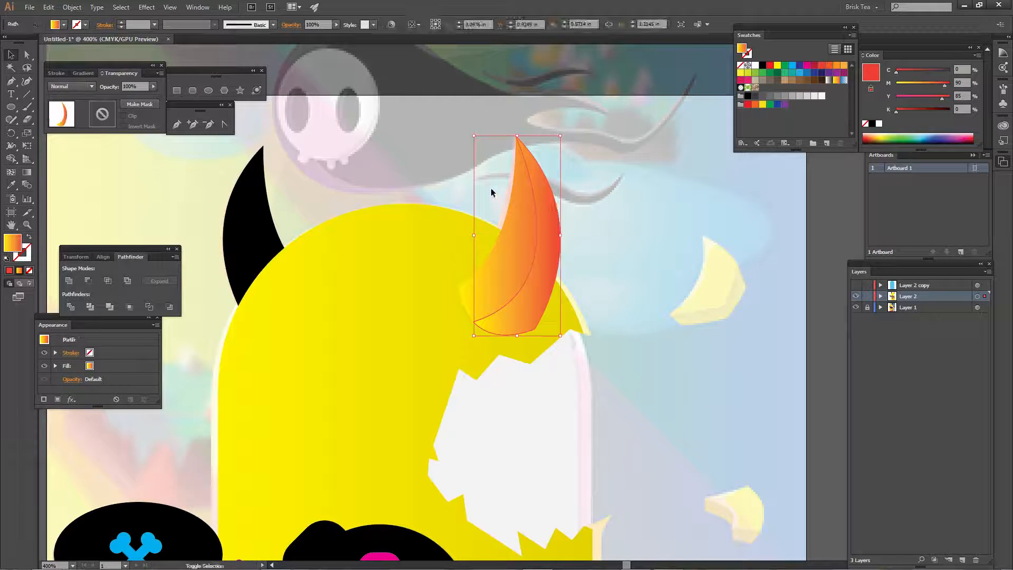
{"action": "key", "text": "alt+shift+m"}
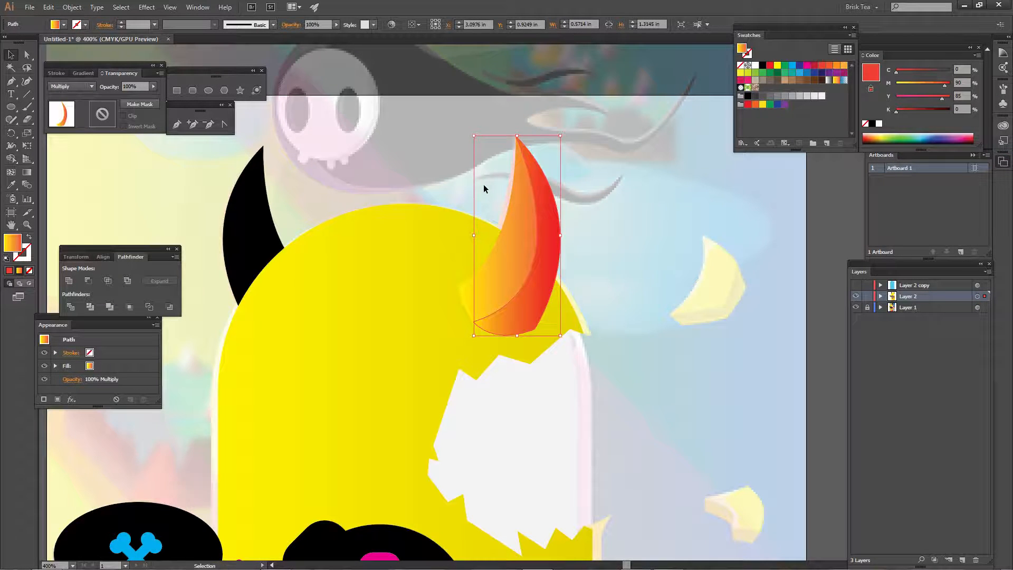
{"action": "left_click", "coordinate": [598, 222]}
{"action": "key", "text": "a"}
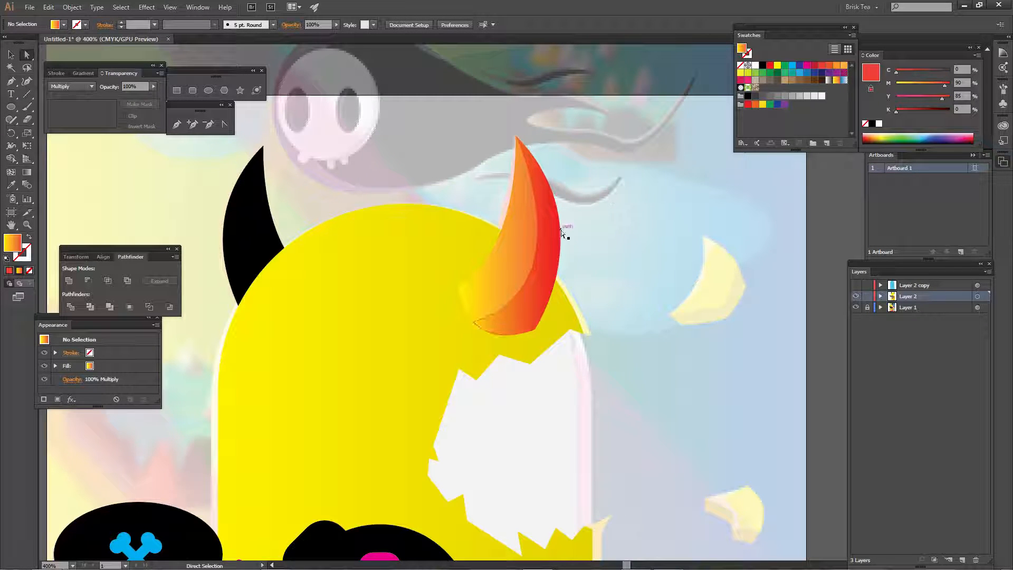
- Copy the right horn's yellow-to-red gradient onto the black left horn with the Eyedropper and deselect
{"action": "left_click_drag", "start_coordinate": [365, 201], "coordinate": [446, 221]}
{"action": "key", "text": "v"}
{"action": "left_click", "coordinate": [335, 190]}
{"action": "key", "text": "i"}
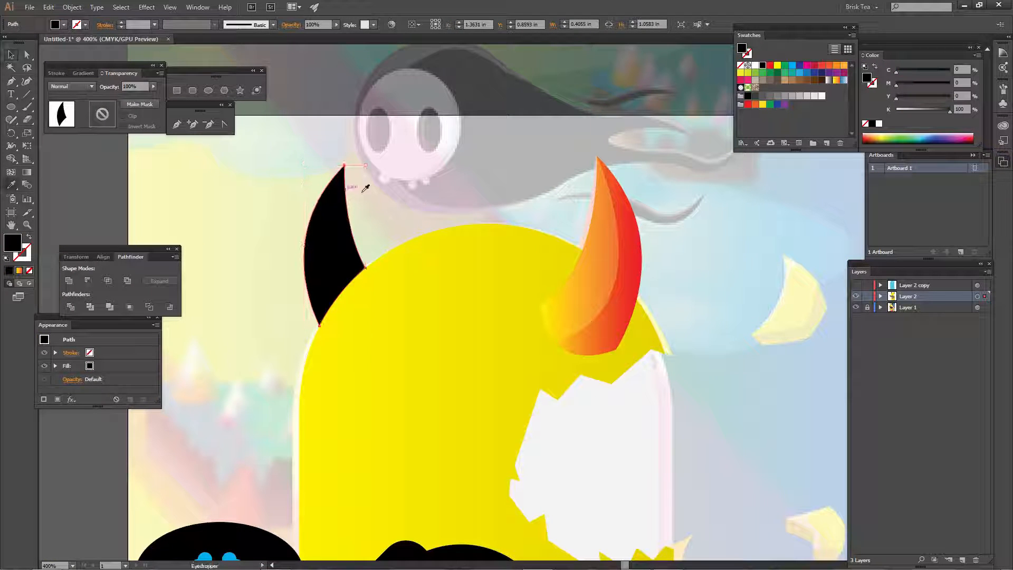
{"action": "left_click", "coordinate": [620, 225]}
{"action": "key", "text": "ctrl+shift+a"}
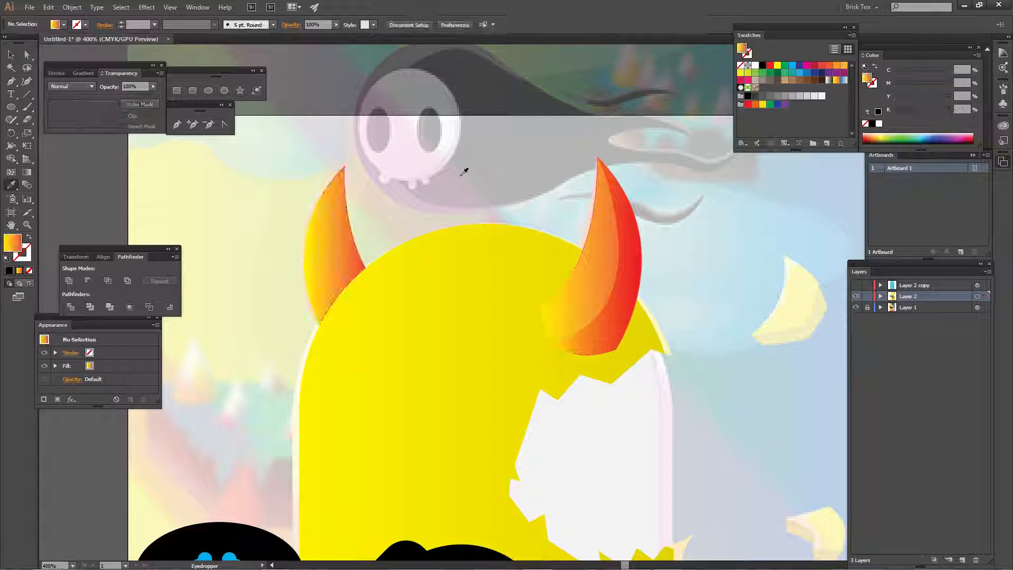
- Draw a closed Pen shape over the left horn's outer side, with a curved inner edge running from the tip past the base
{"action": "key", "text": "p"}
{"action": "key", "text": "ctrl+plus"}
{"action": "left_click_drag", "start_coordinate": [321, 286], "coordinate": [552, 381]}
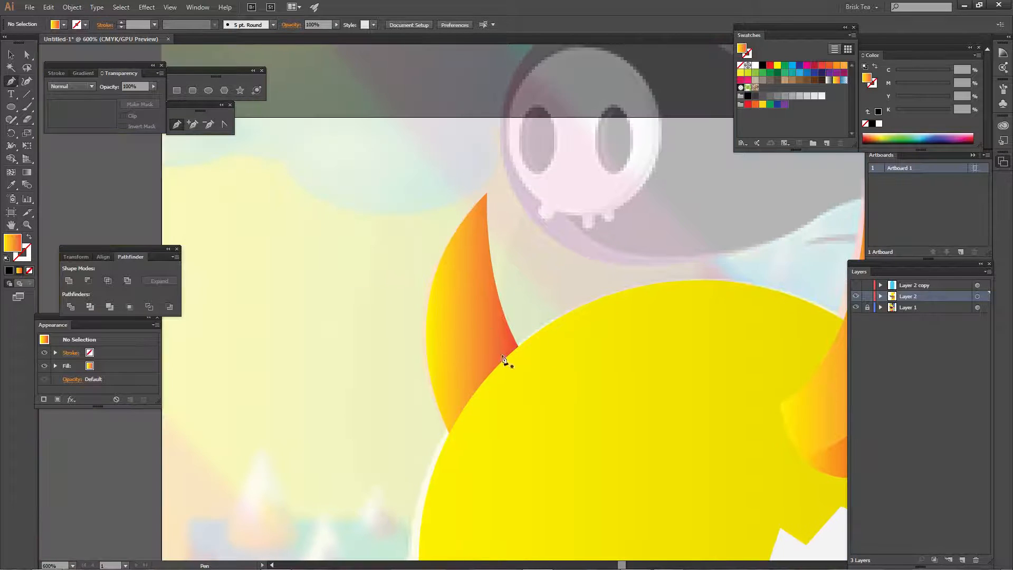
{"action": "left_click", "coordinate": [486, 194]}
{"action": "left_click_drag", "start_coordinate": [502, 304], "coordinate": [528, 167]}
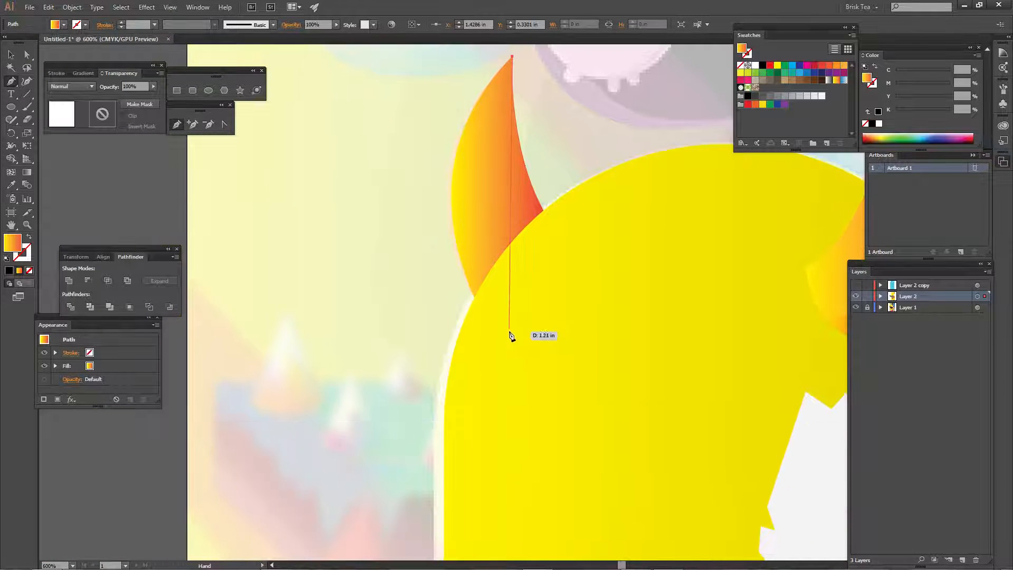
{"action": "left_click_drag", "start_coordinate": [509, 332], "coordinate": [580, 453]}
{"action": "left_click", "coordinate": [400, 359]}
{"action": "left_click", "coordinate": [396, 149]}
{"action": "left_click_drag", "start_coordinate": [394, 134], "coordinate": [378, 340]}
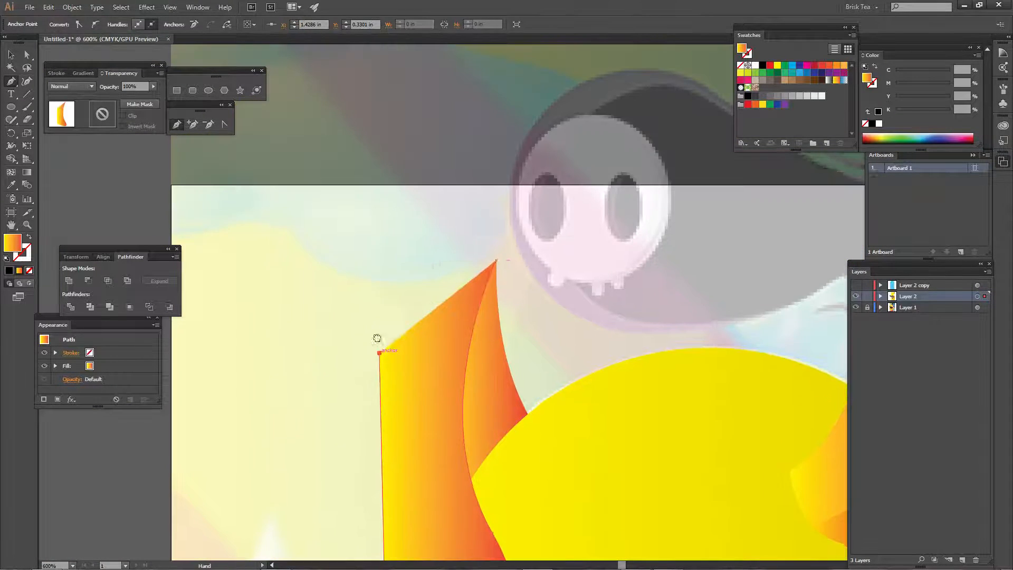
{"action": "left_click", "coordinate": [393, 262]}
{"action": "left_click", "coordinate": [488, 234]}
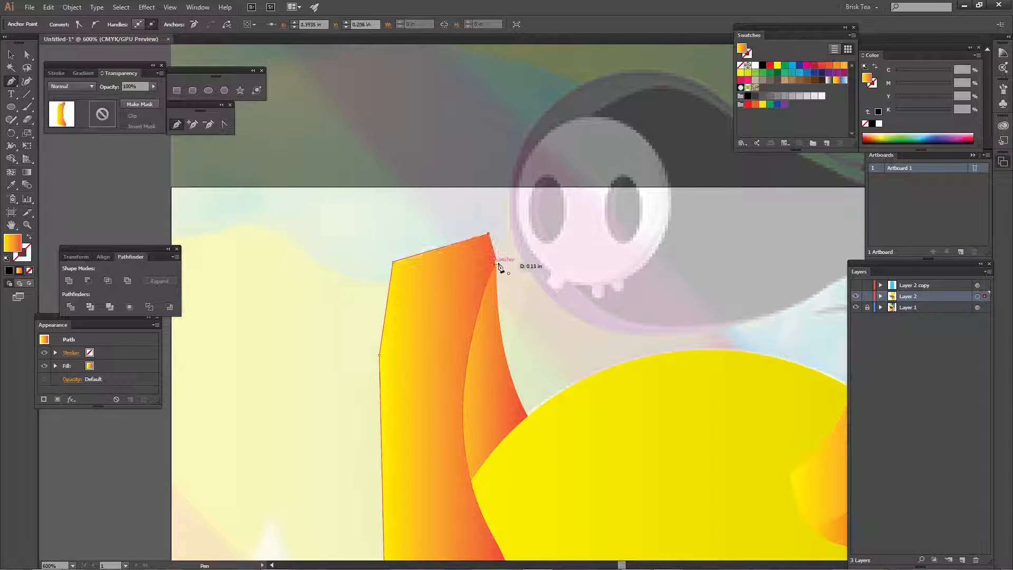
{"action": "left_click", "coordinate": [499, 262]}
- Trim the part of the Pen shape outside the left horn with the Shape Builder
{"action": "key", "text": "v"}
{"action": "left_click", "coordinate": [543, 268]}
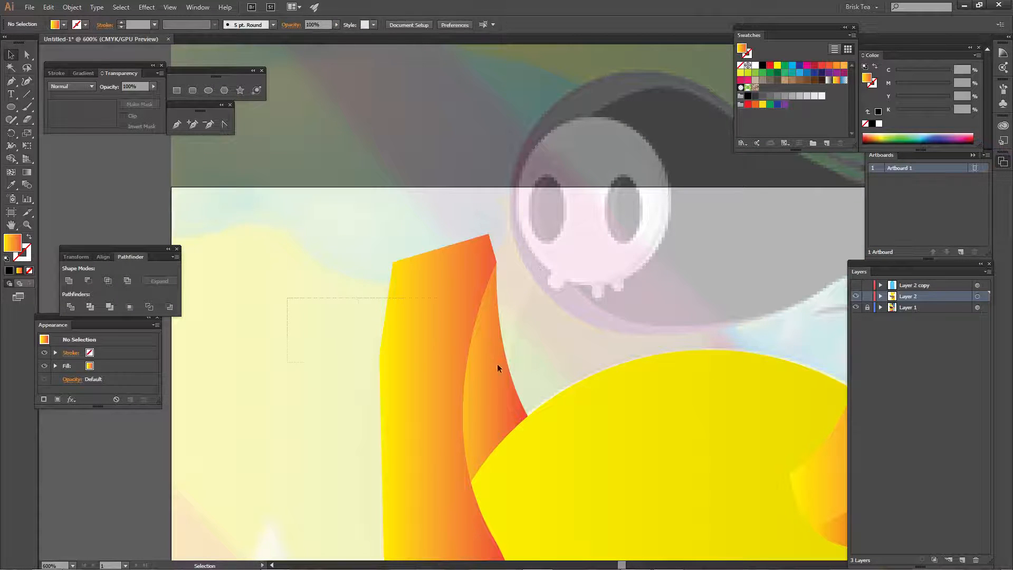
{"action": "left_click", "coordinate": [497, 364]}
{"action": "left_click", "coordinate": [451, 364], "text": "shift"}
{"action": "key", "text": "shift+m"}
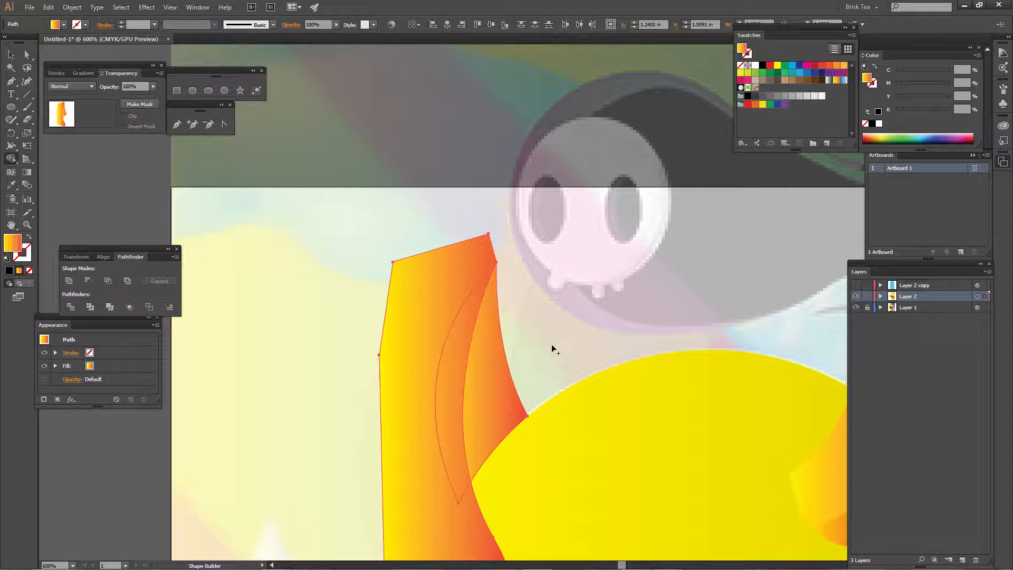
{"action": "left_click", "coordinate": [396, 354], "text": "alt"}
- Set the blending mode of the left horn's outer highlight shape to Screen and deselect
{"action": "key", "text": "v"}
{"action": "left_click", "coordinate": [471, 222]}
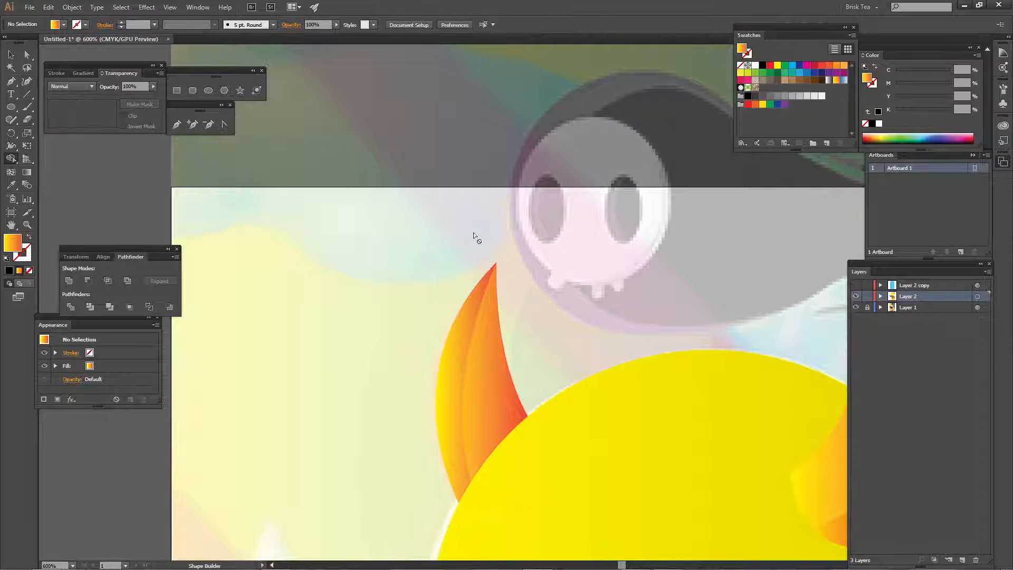
{"action": "left_click", "coordinate": [457, 338]}
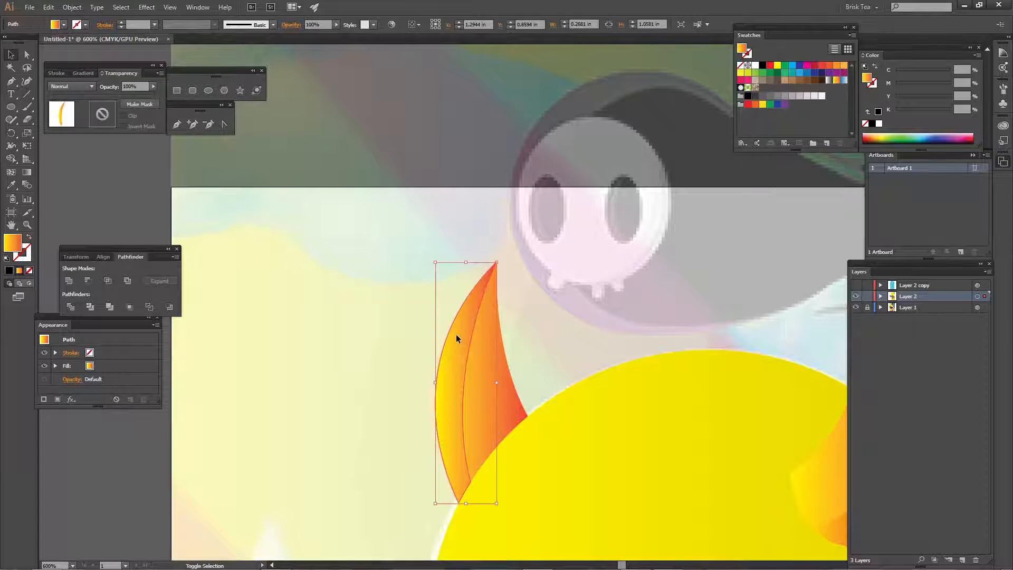
{"action": "left_click", "coordinate": [386, 349]}
- Reshape the inner curve of the left horn's highlight by moving its lower direction handle slightly outward, and deselect
{"action": "key", "text": "a"}
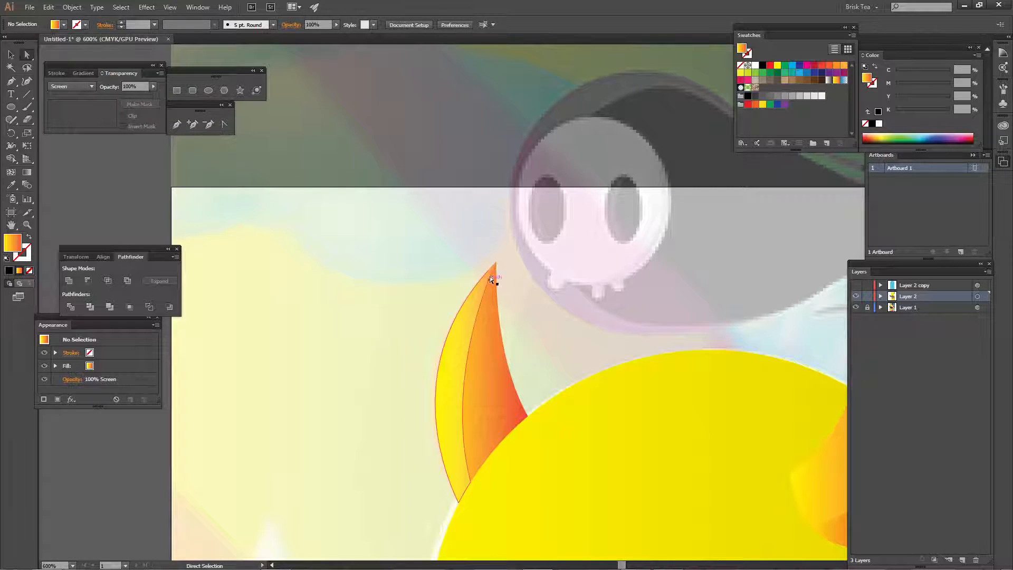
{"action": "left_click", "coordinate": [495, 265]}
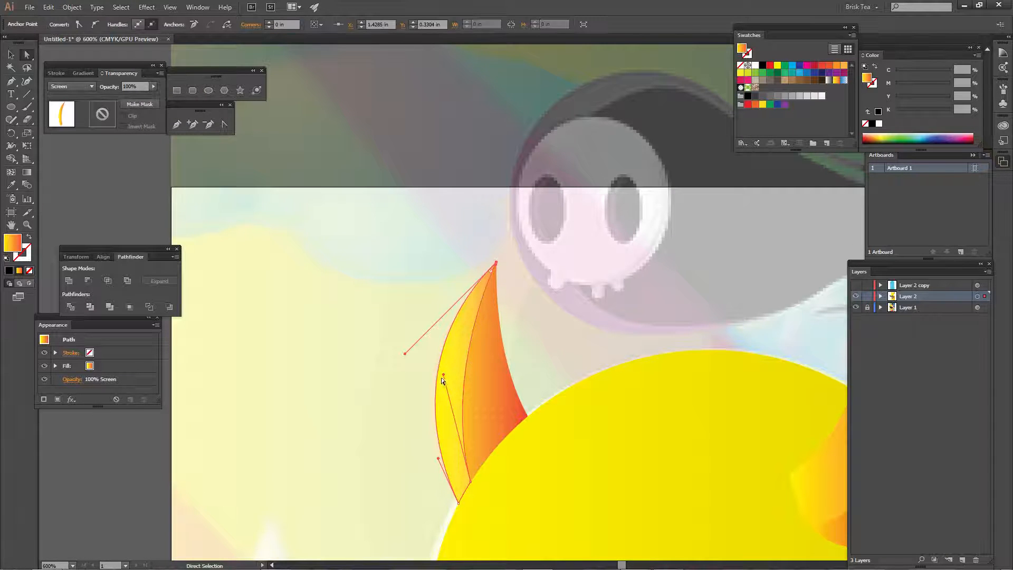
{"action": "left_click_drag", "start_coordinate": [443, 374], "coordinate": [430, 361]}
{"action": "left_click", "coordinate": [360, 305]}
- Check the shading of both horns with the whole character in view
{"action": "key", "text": "space"}
{"action": "left_click_drag", "start_coordinate": [549, 342], "coordinate": [422, 268]}
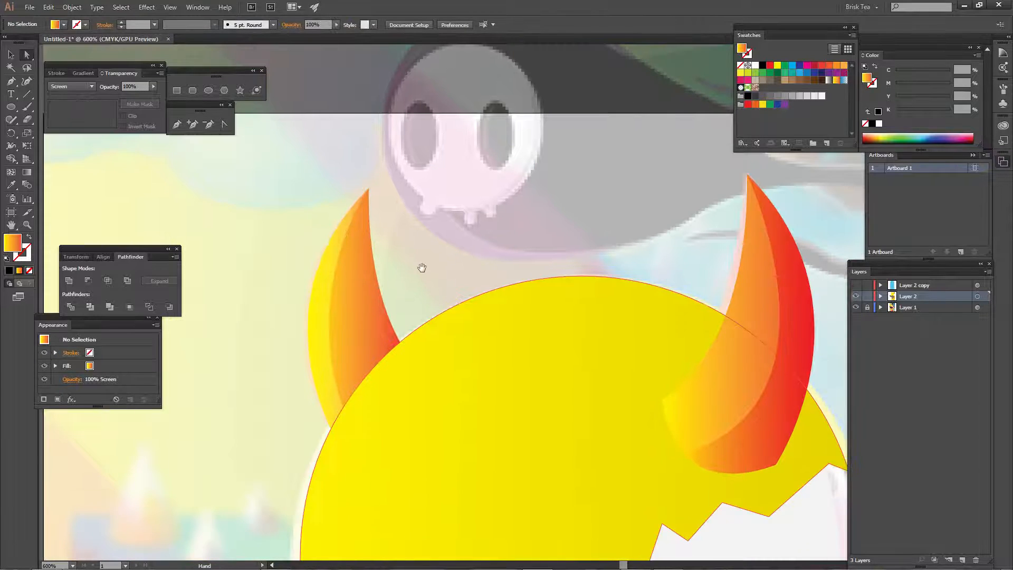
{"action": "key", "text": "ctrl+minus"}
{"action": "key", "text": "ctrl+minus"}
{"action": "key", "text": "ctrl+minus"}
{"action": "key", "text": "ctrl+minus"}
{"action": "key", "text": "ctrl+minus"}
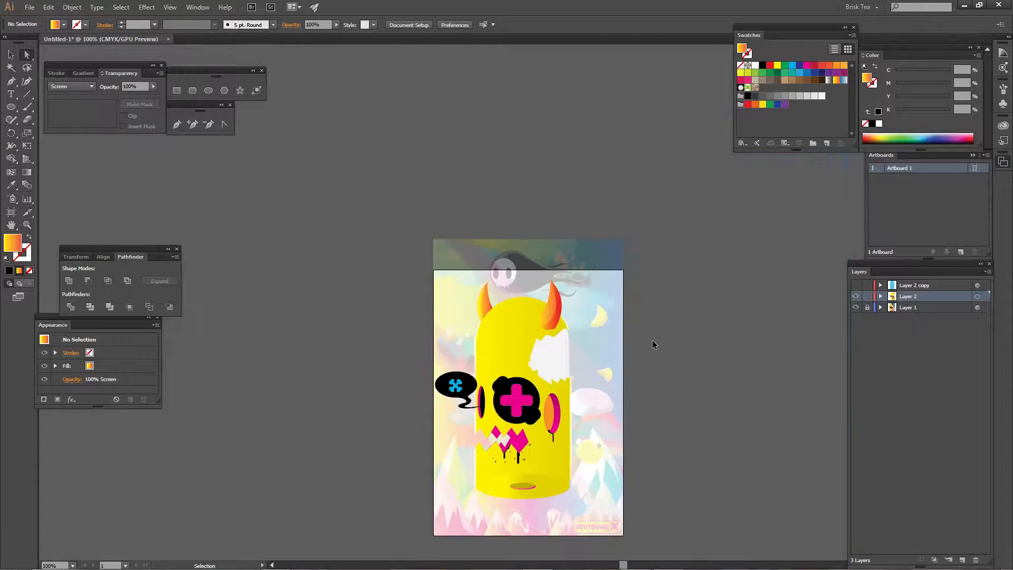
{"action": "key", "text": "ctrl+equal"}
{"action": "key", "text": "ctrl+equal"}
{"action": "key", "text": "ctrl+equal"}
{"action": "key", "text": "ctrl+equal"}
- Try an opacity of 30% on the right horn's shadow shape and the left horn's highlight shape together
{"action": "key", "text": "v"}
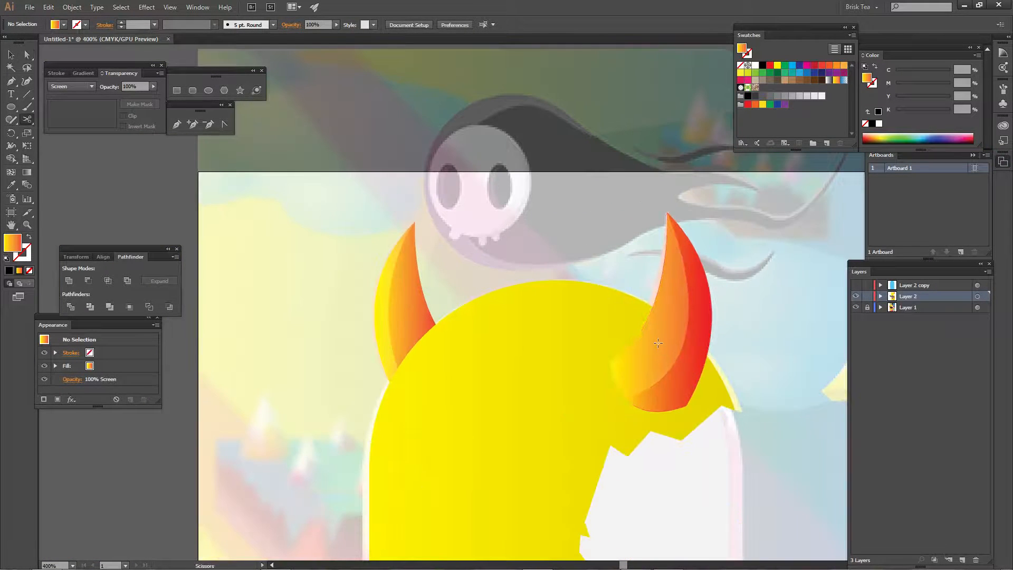
{"action": "left_click", "coordinate": [693, 356]}
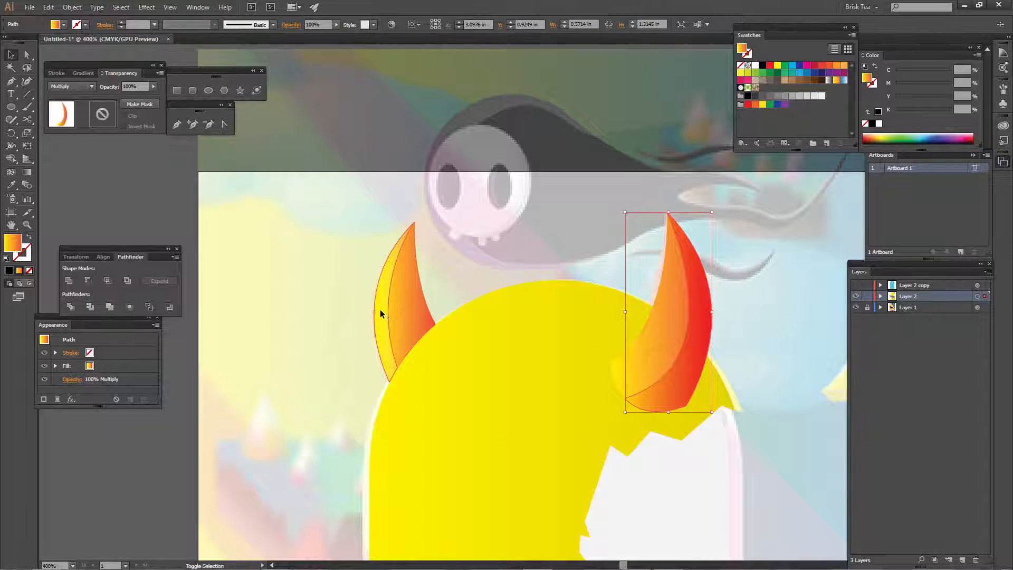
{"action": "left_click", "coordinate": [381, 316], "text": "shift"}
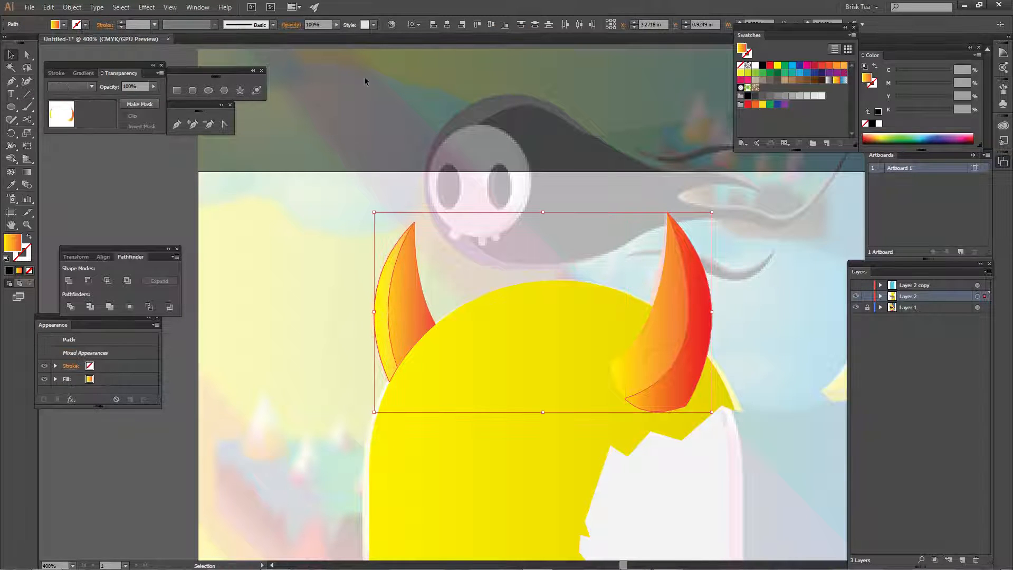
{"action": "left_click", "coordinate": [323, 25]}
{"action": "key", "text": "Return"}
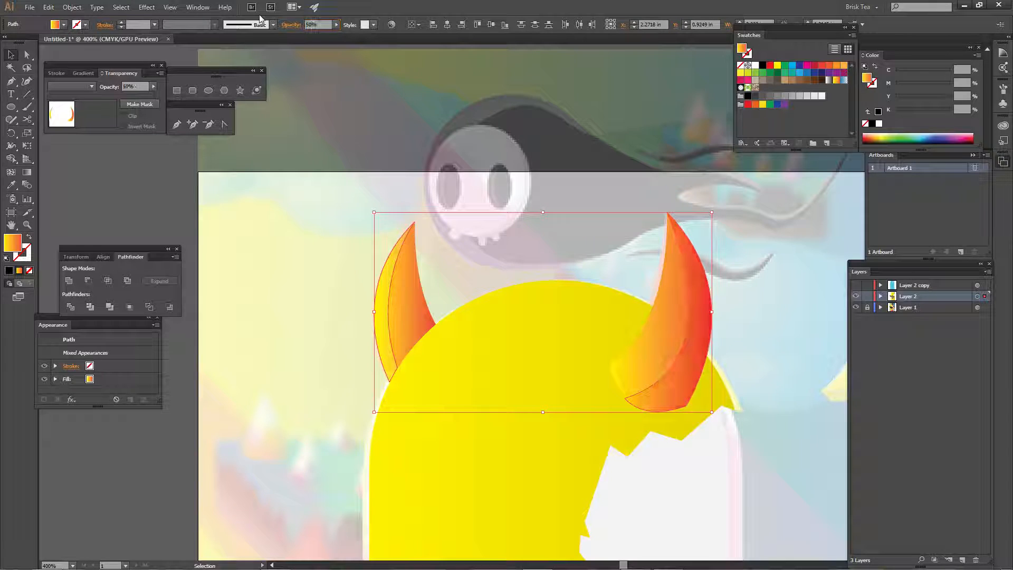
{"action": "left_click", "coordinate": [327, 22]}
{"action": "key", "text": "Return"}
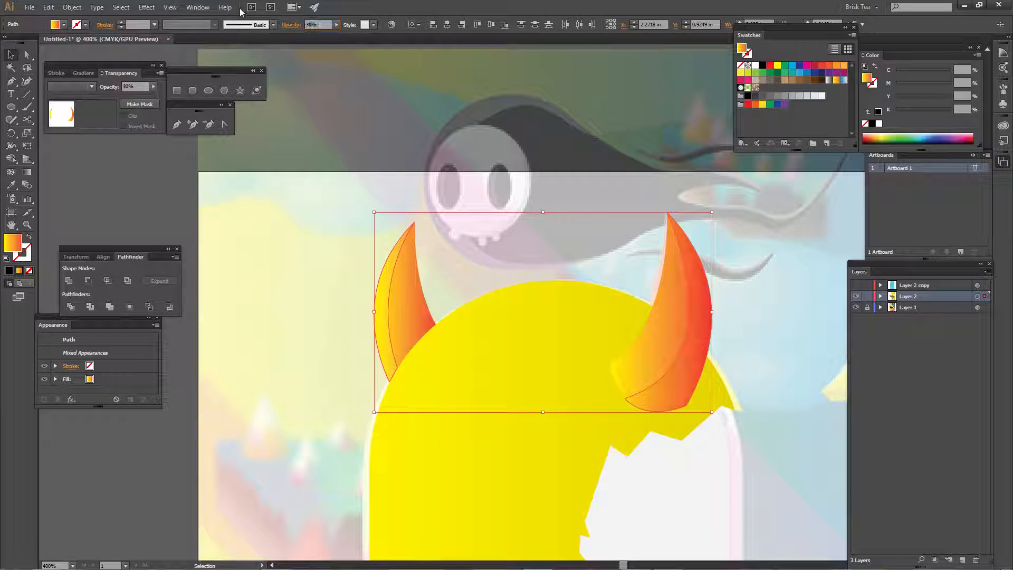
{"action": "left_click", "coordinate": [343, 231]}
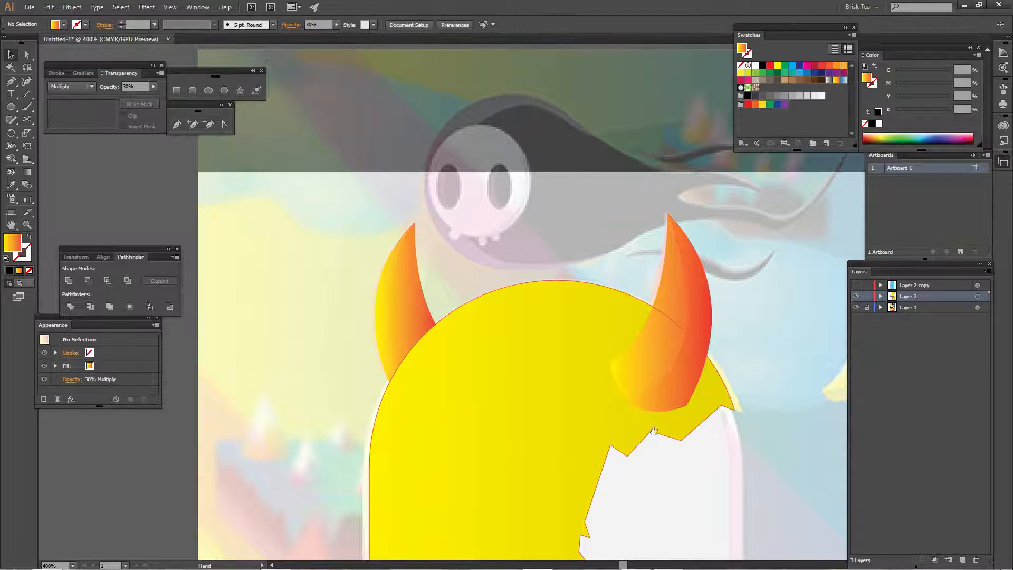
- Set the opacity of the right horn's shadow and the left horn's highlight to 15% and deselect
{"action": "left_click_drag", "start_coordinate": [654, 431], "coordinate": [602, 365]}
{"action": "left_click", "coordinate": [638, 300]}
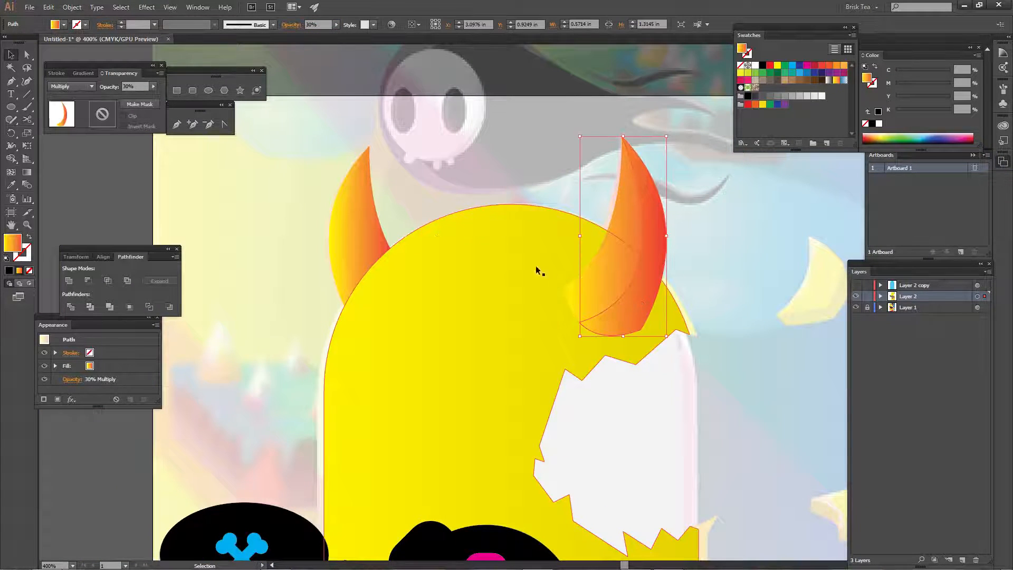
{"action": "left_click", "coordinate": [339, 212], "text": "shift"}
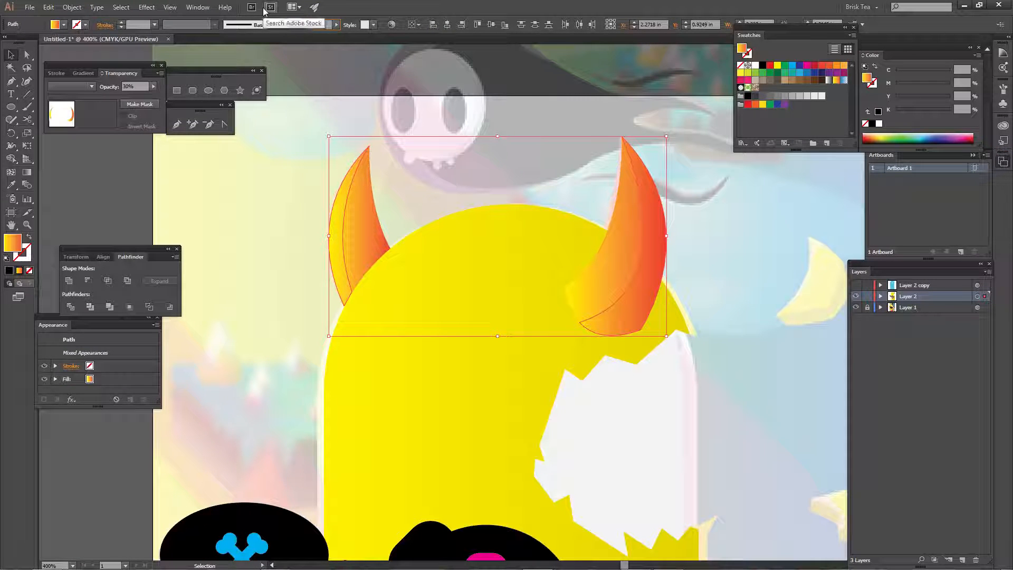
{"action": "left_click", "coordinate": [252, 190]}
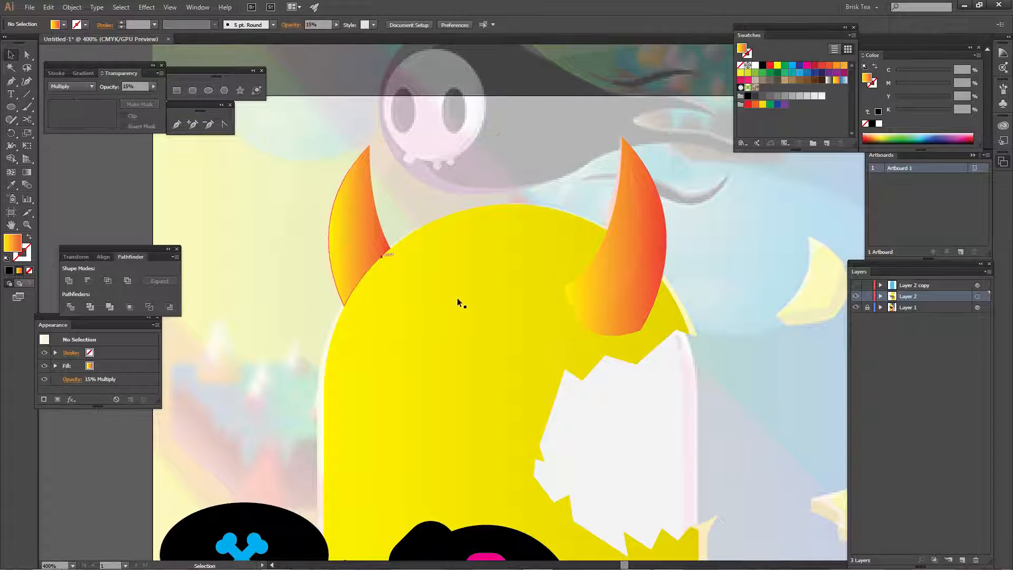
- Set the opacity of only the left horn's highlight shape to 30% and deselect
{"action": "key", "text": "ctrl+1"}
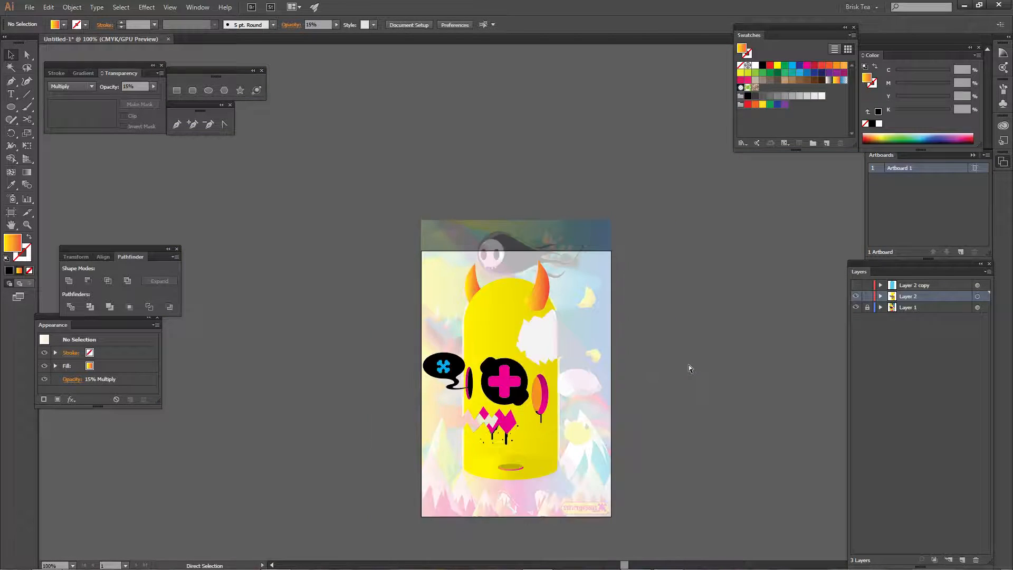
{"action": "key", "text": "ctrl+equal"}
{"action": "key", "text": "ctrl+equal"}
{"action": "key", "text": "ctrl+equal"}
{"action": "key", "text": "ctrl+equal"}
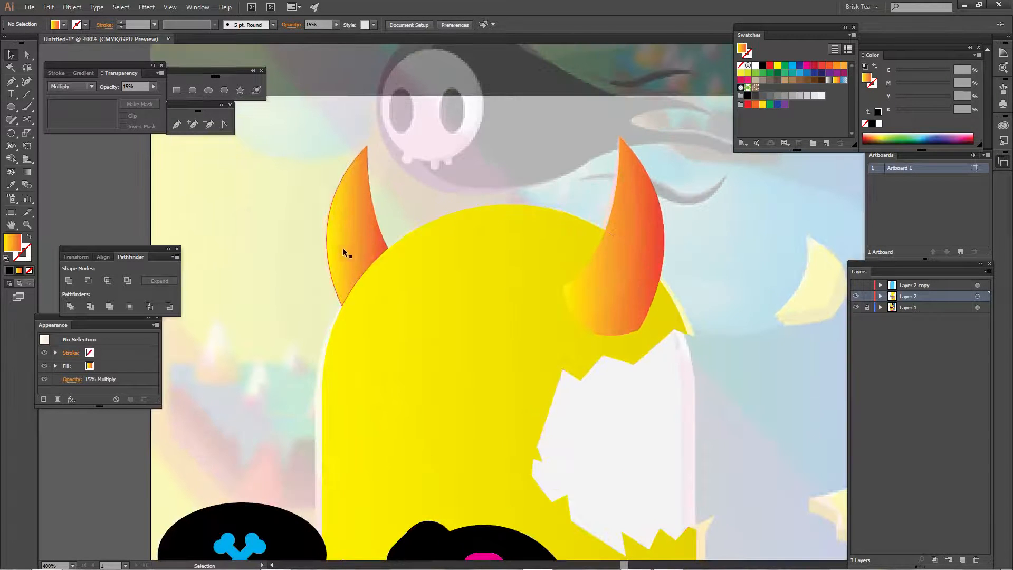
{"action": "left_click", "coordinate": [333, 246]}
{"action": "left_click", "coordinate": [324, 25]}
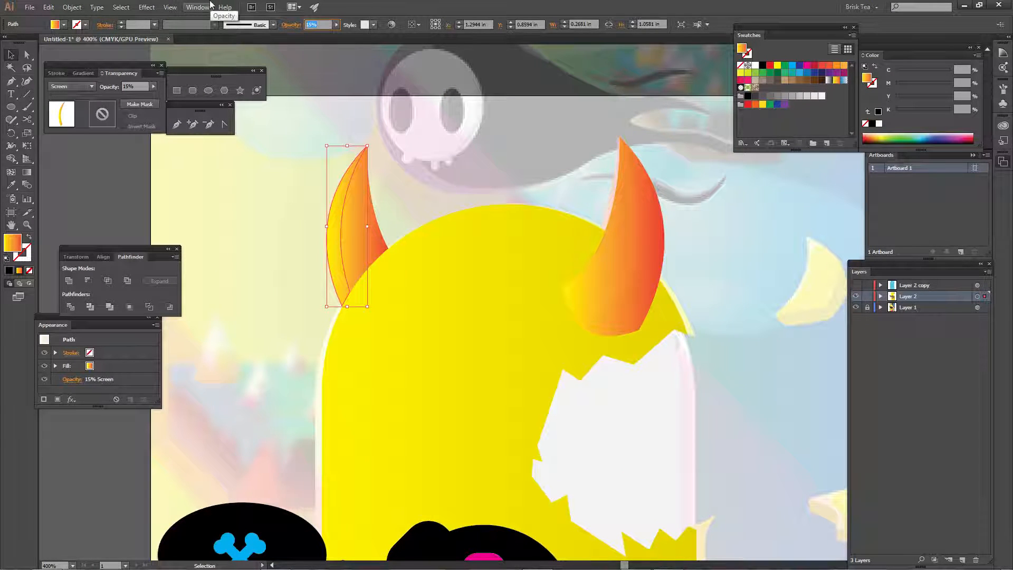
{"action": "type", "text": "30"}
{"action": "left_click", "coordinate": [268, 192]}
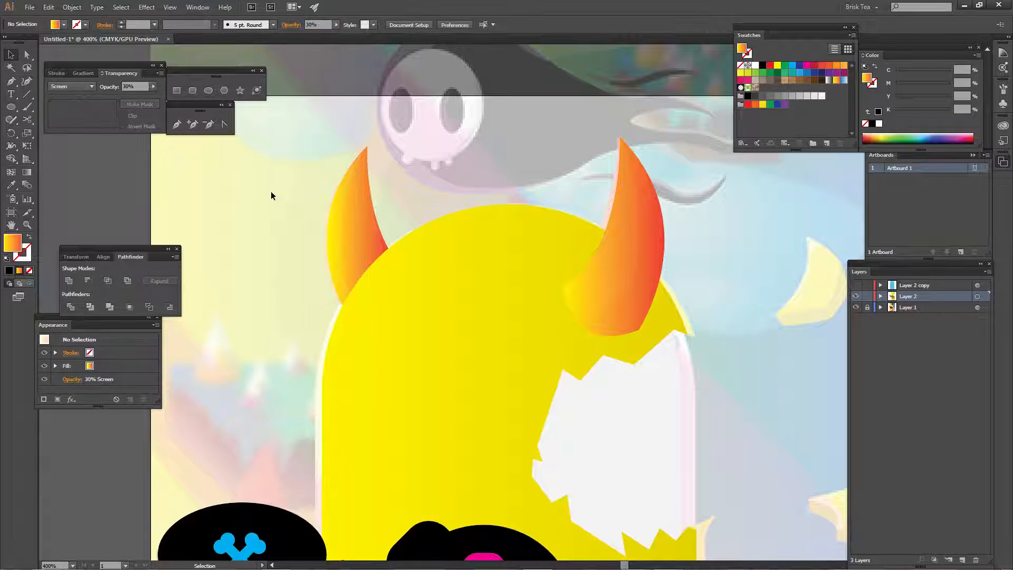
- Sample the yellow body's gradient fill with the Eyedropper while nothing is selected
{"action": "left_click_drag", "start_coordinate": [745, 373], "coordinate": [676, 226]}
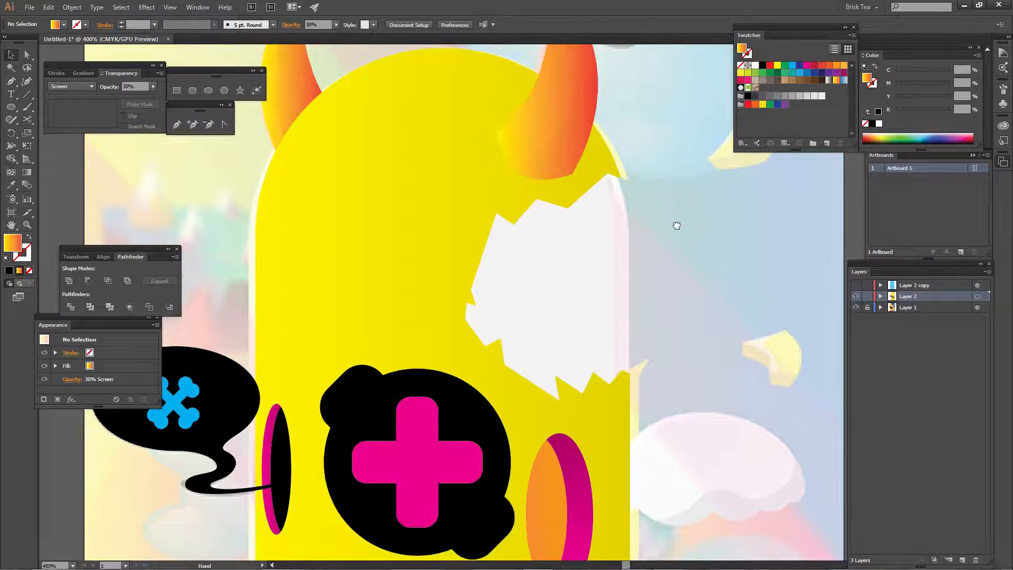
{"action": "key", "text": "ctrl+minus"}
{"action": "key", "text": "ctrl+minus"}
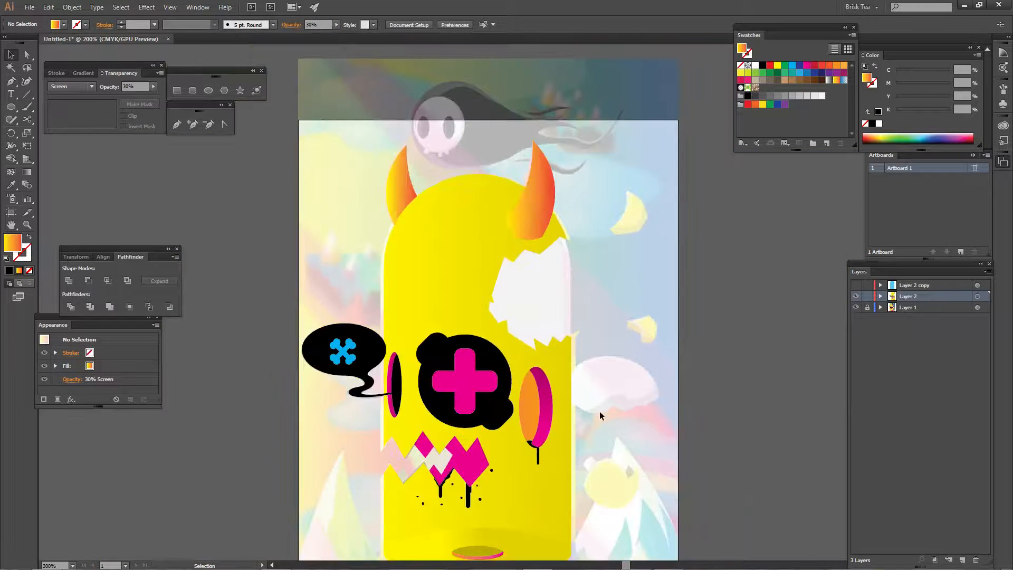
{"action": "left_click_drag", "start_coordinate": [605, 456], "coordinate": [596, 365]}
{"action": "key", "text": "ctrl+plus"}
{"action": "left_click_drag", "start_coordinate": [572, 466], "coordinate": [546, 285]}
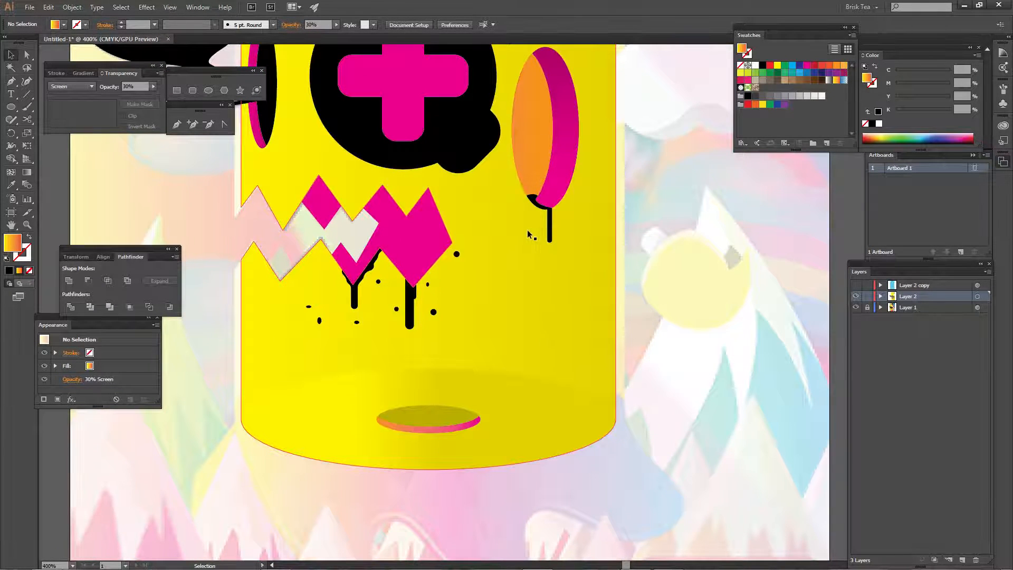
{"action": "key", "text": "i"}
{"action": "left_click", "coordinate": [333, 283]}
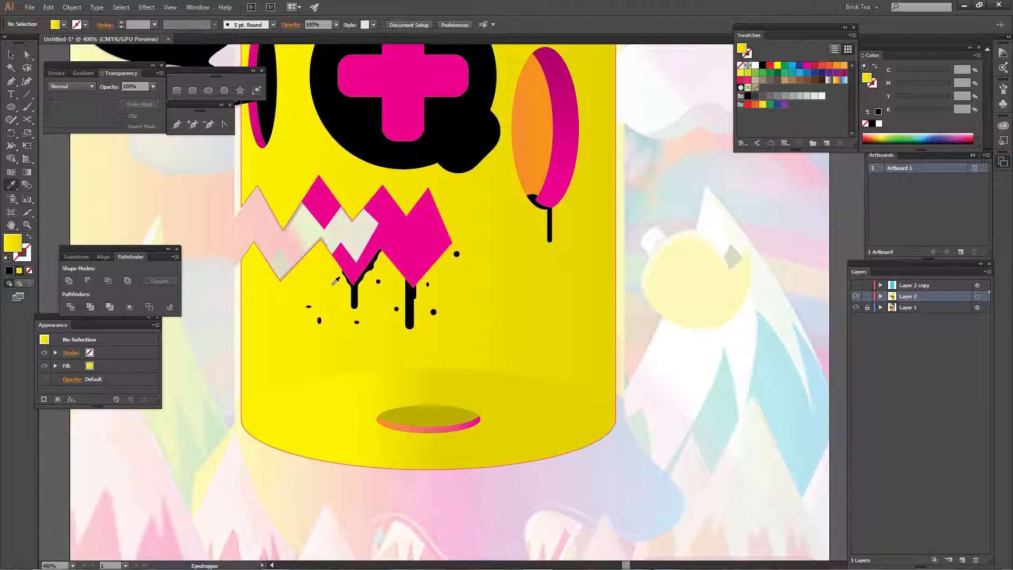
- Draw a curved Pen path from the base ellipse's upper edge, up between the eye and the right ear opening, to the top of the head
{"action": "key", "text": "p"}
{"action": "left_click", "coordinate": [428, 284]}
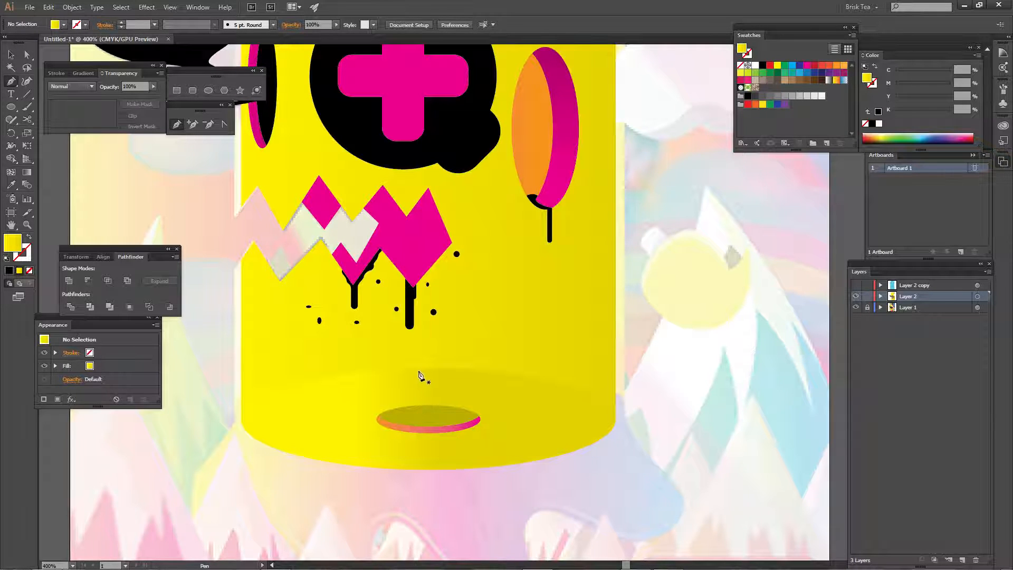
{"action": "left_click_drag", "start_coordinate": [418, 368], "coordinate": [500, 367]}
{"action": "scroll", "coordinate": [520, 346], "scroll_direction": "up", "scroll_amount": 5}
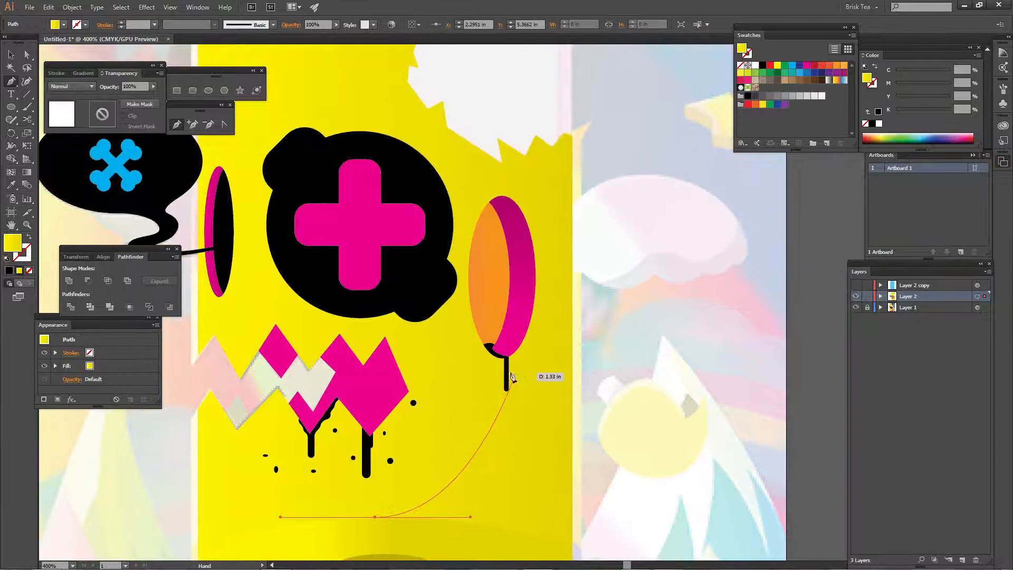
{"action": "left_click_drag", "start_coordinate": [488, 379], "coordinate": [470, 334]}
{"action": "left_click_drag", "start_coordinate": [449, 284], "coordinate": [483, 394]}
{"action": "left_click_drag", "start_coordinate": [491, 299], "coordinate": [516, 251]}
{"action": "left_click_drag", "start_coordinate": [501, 183], "coordinate": [501, 315]}
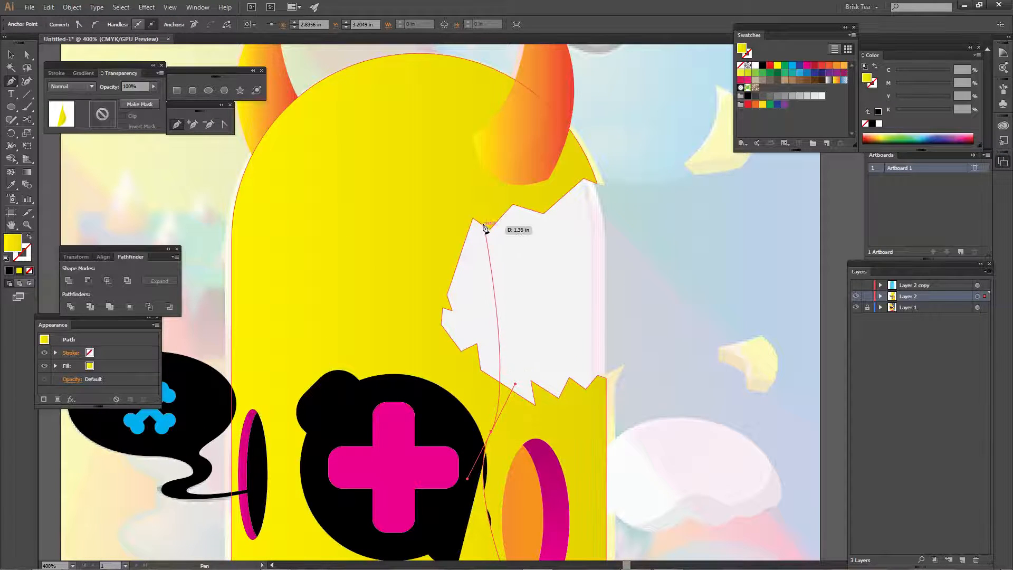
{"action": "left_click_drag", "start_coordinate": [480, 223], "coordinate": [466, 284]}
{"action": "left_click_drag", "start_coordinate": [476, 242], "coordinate": [487, 198]}
{"action": "left_click", "coordinate": [415, 193]}
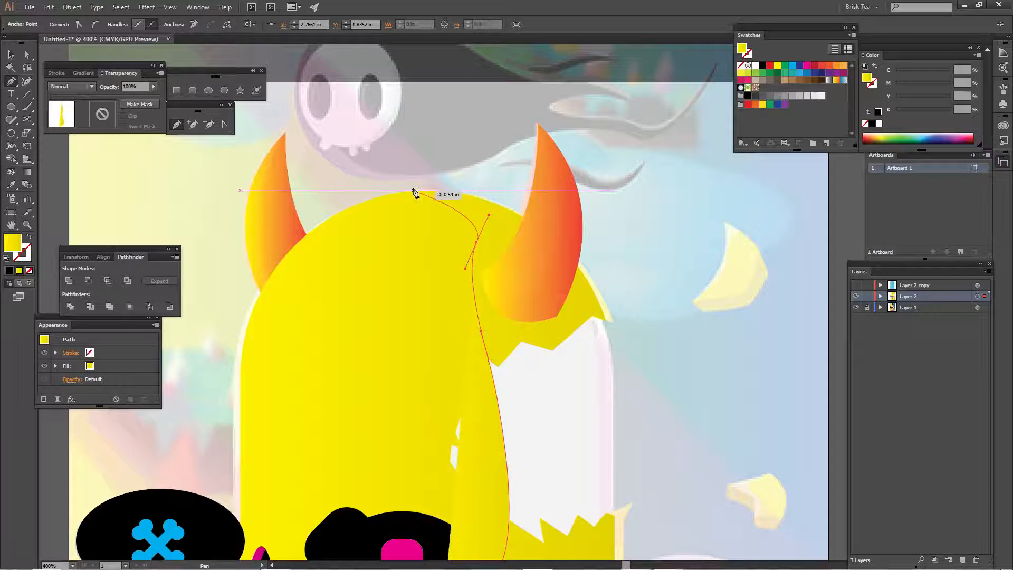
{"action": "left_click_drag", "start_coordinate": [415, 193], "coordinate": [396, 197]}
- Continue the Pen path around outside the body's right side and below its base, closing it at the starting anchor
{"action": "left_click", "coordinate": [442, 123]}
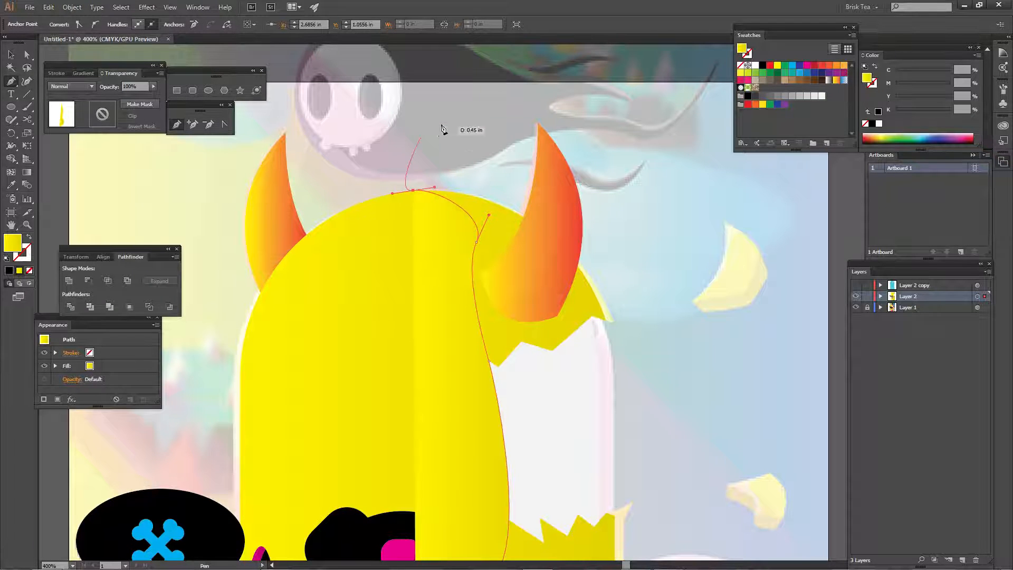
{"action": "left_click", "coordinate": [684, 159]}
{"action": "left_click_drag", "start_coordinate": [684, 441], "coordinate": [669, 206]}
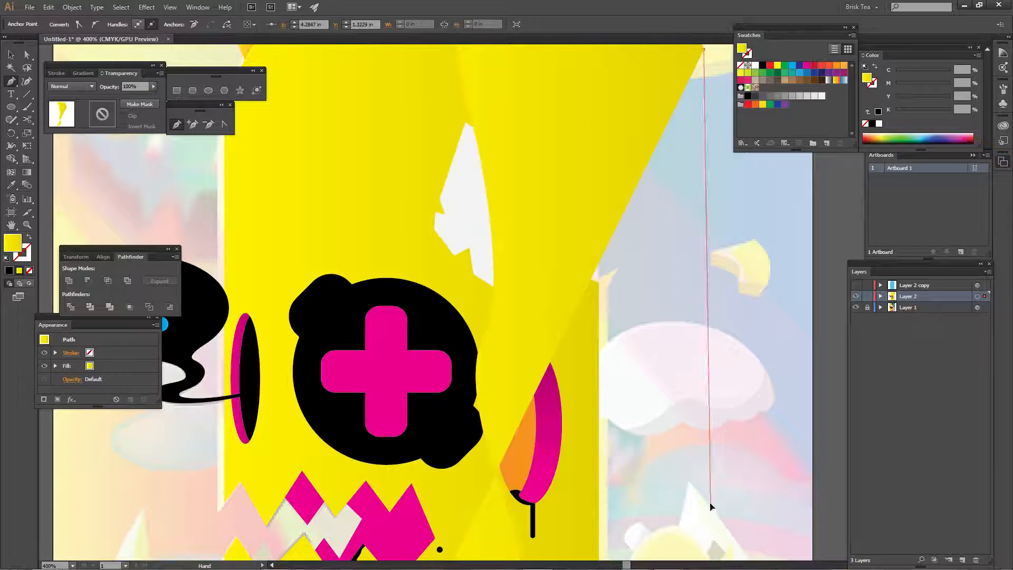
{"action": "left_click", "coordinate": [711, 506]}
{"action": "left_click_drag", "start_coordinate": [705, 544], "coordinate": [687, 308]}
{"action": "left_click", "coordinate": [679, 476]}
{"action": "left_click", "coordinate": [556, 529]}
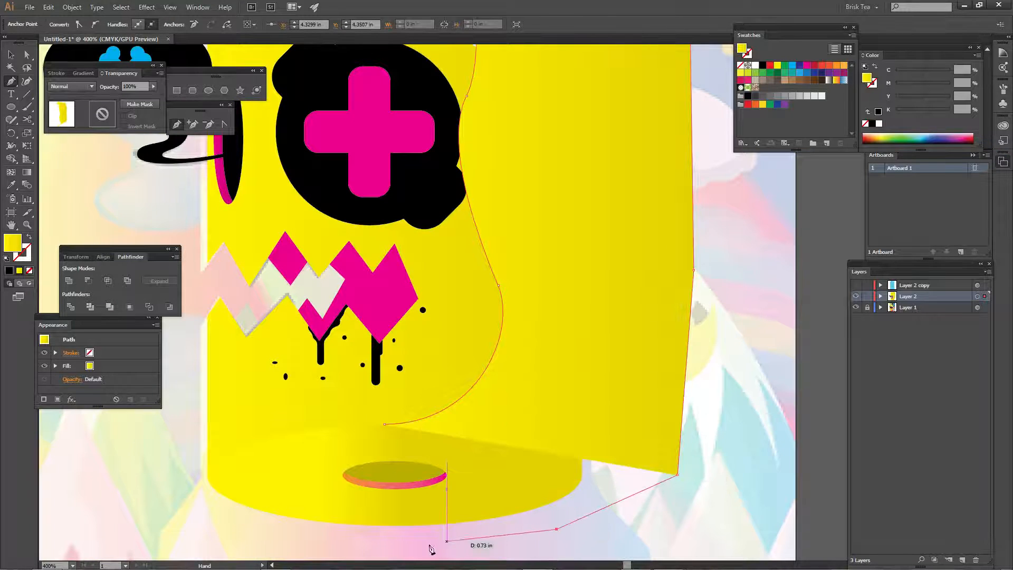
{"action": "left_click", "coordinate": [423, 542]}
{"action": "left_click", "coordinate": [384, 424]}
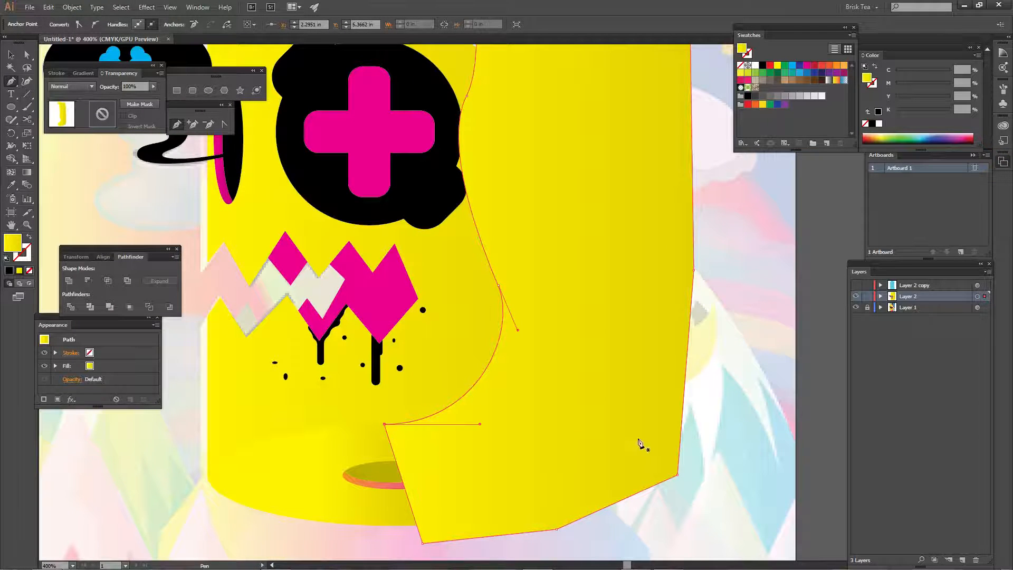
- Trim the parts of the Pen shape outside the body with the Shape Builder and deselect
{"action": "key", "text": "v"}
{"action": "key", "text": "ctrl+a"}
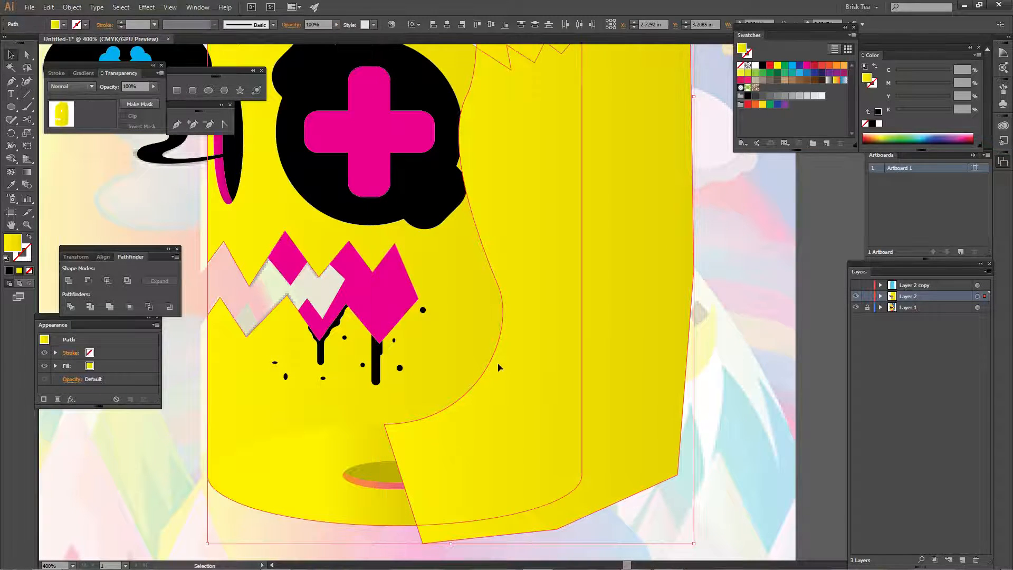
{"action": "key", "text": "shift+m"}
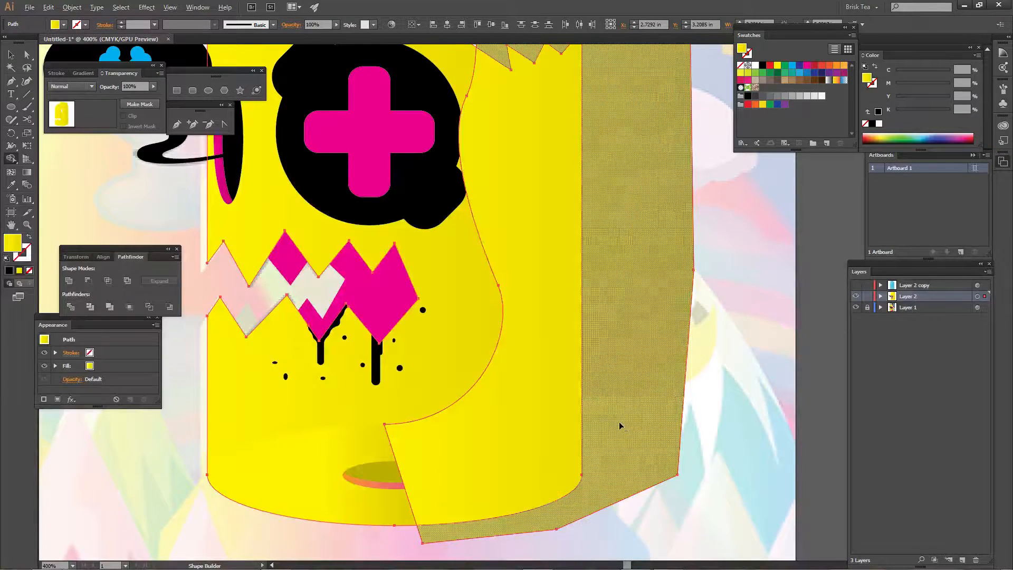
{"action": "mouse_move", "coordinate": [620, 425]}
{"action": "left_mouse_down"}
{"action": "mouse_move", "coordinate": [590, 369]}
{"action": "mouse_move", "coordinate": [566, 212]}
{"action": "mouse_move", "coordinate": [629, 223]}
{"action": "mouse_move", "coordinate": [640, 255]}
{"action": "left_mouse_up"}
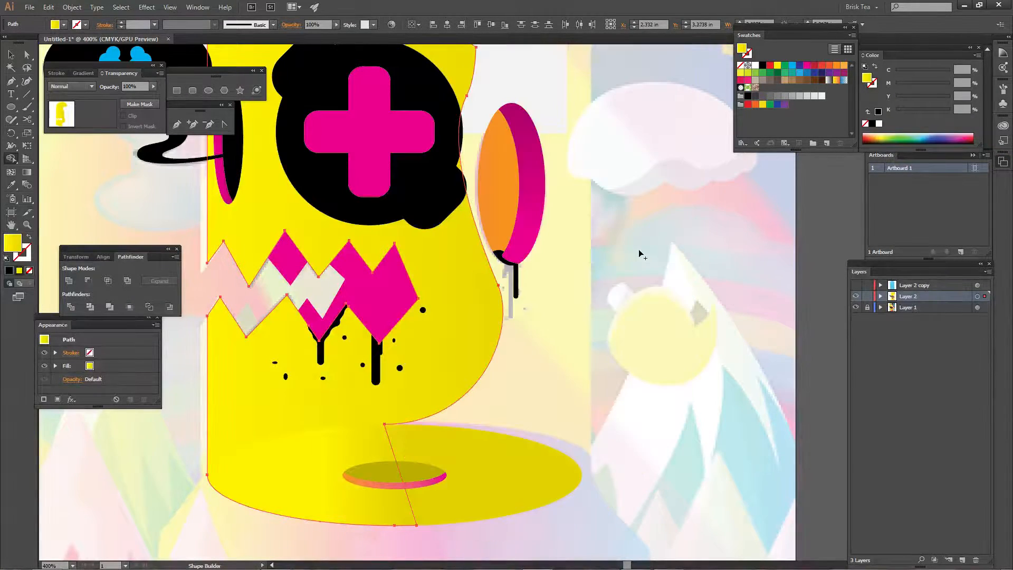
{"action": "key", "text": "v"}
{"action": "key", "text": "ctrl+z"}
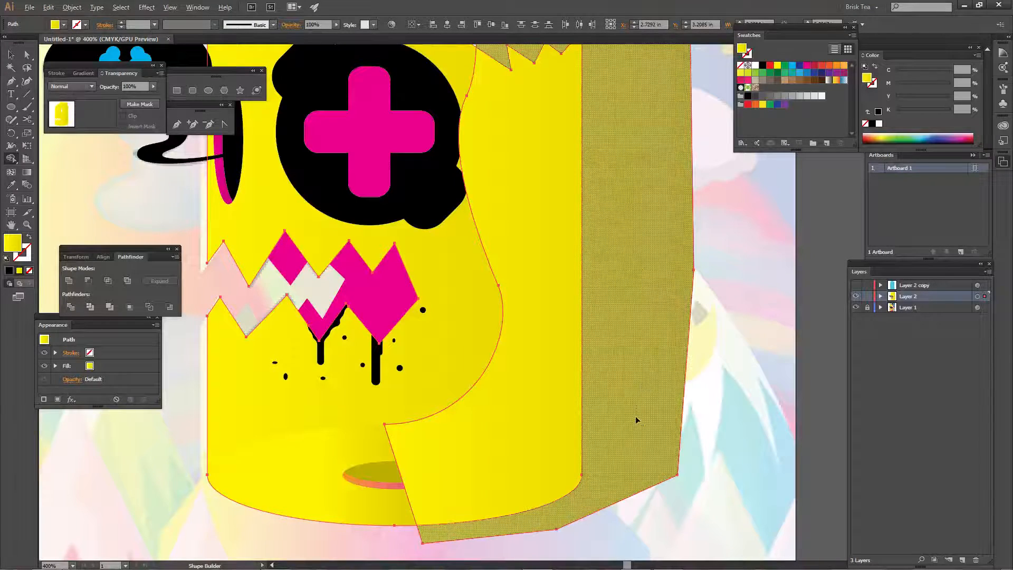
{"action": "left_click_drag", "start_coordinate": [636, 420], "coordinate": [642, 246]}
{"action": "left_click", "coordinate": [699, 308], "text": "ctrl"}
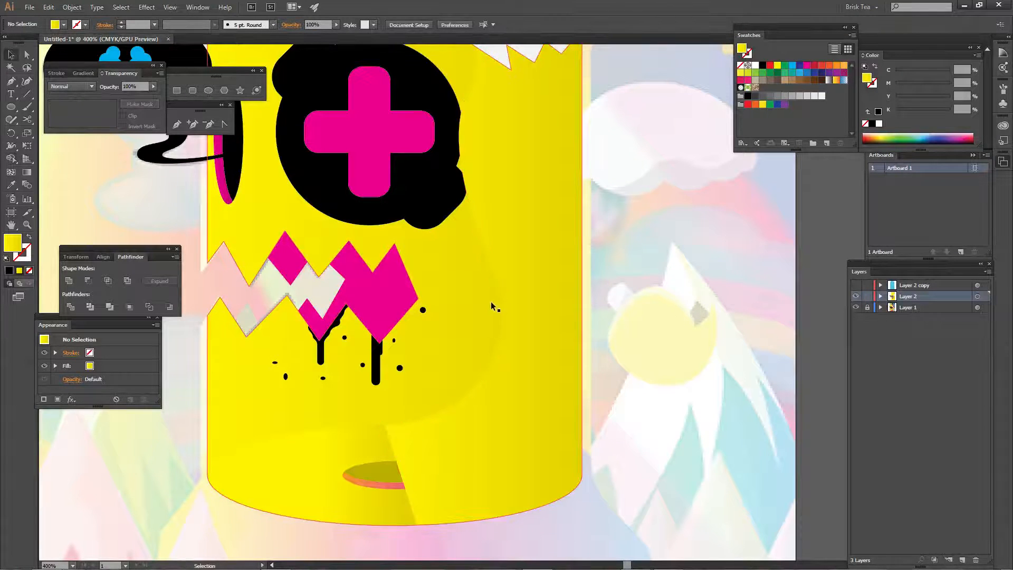
- Set the blending mode of the body's lower and upper right-side shadow pieces to Multiply and deselect
{"action": "left_click", "coordinate": [526, 303]}
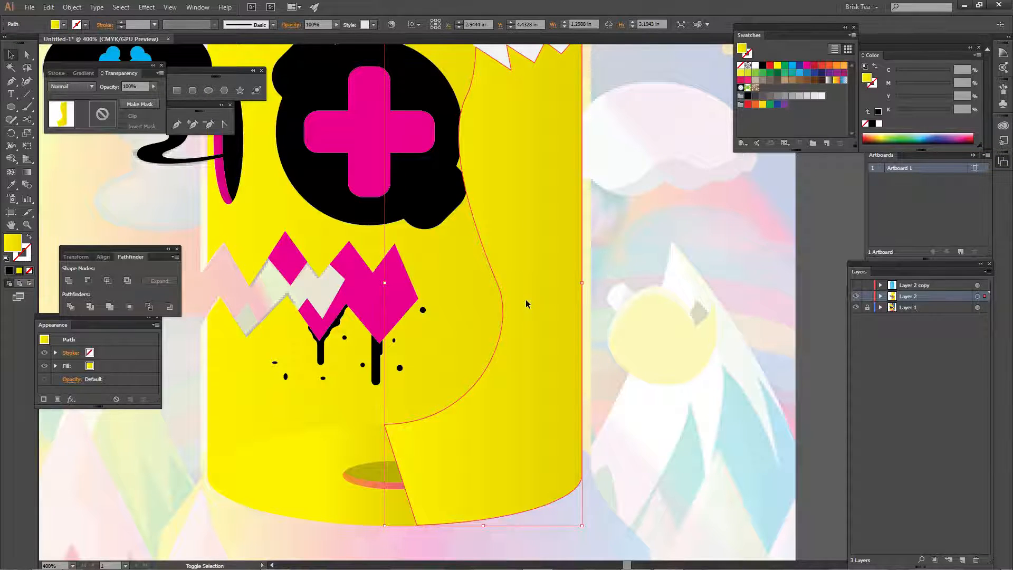
{"action": "key", "text": "shift+alt+m"}
{"action": "left_click_drag", "start_coordinate": [645, 274], "coordinate": [628, 470]}
{"action": "left_click_drag", "start_coordinate": [652, 242], "coordinate": [635, 390]}
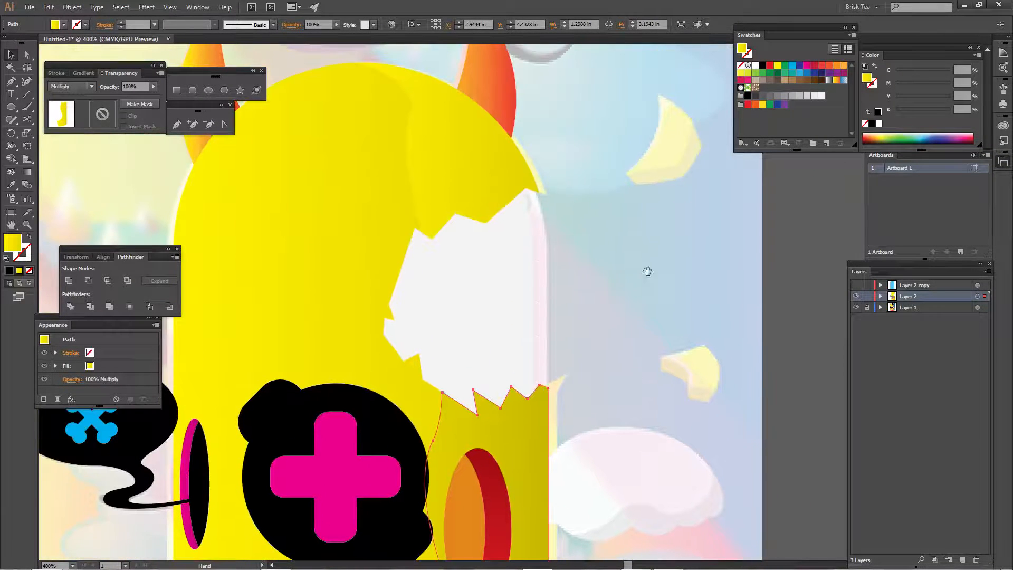
{"action": "left_click", "coordinate": [645, 249]}
{"action": "left_click", "coordinate": [488, 171]}
{"action": "key", "text": "shift+alt+m"}
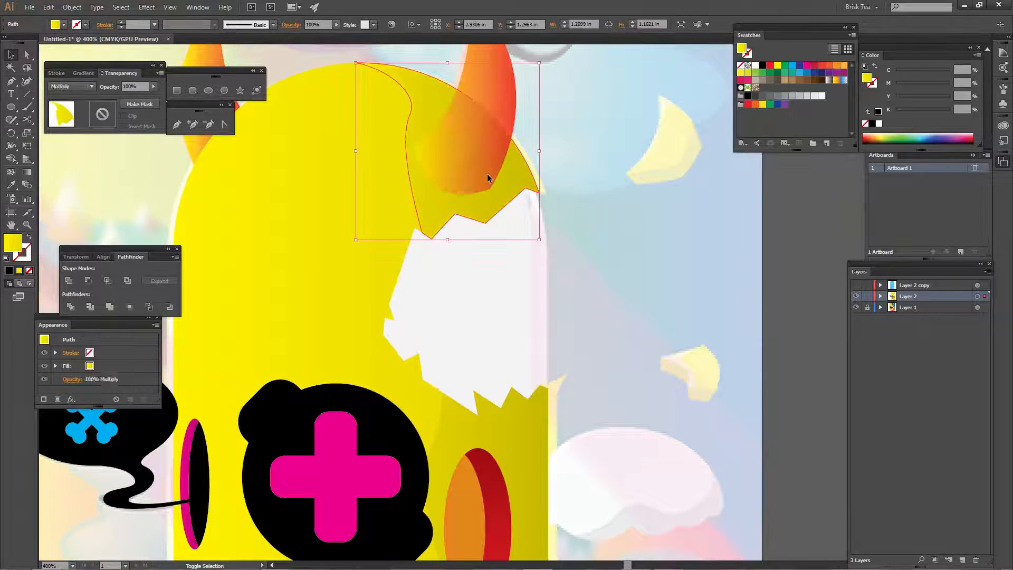
{"action": "left_click", "coordinate": [596, 211]}
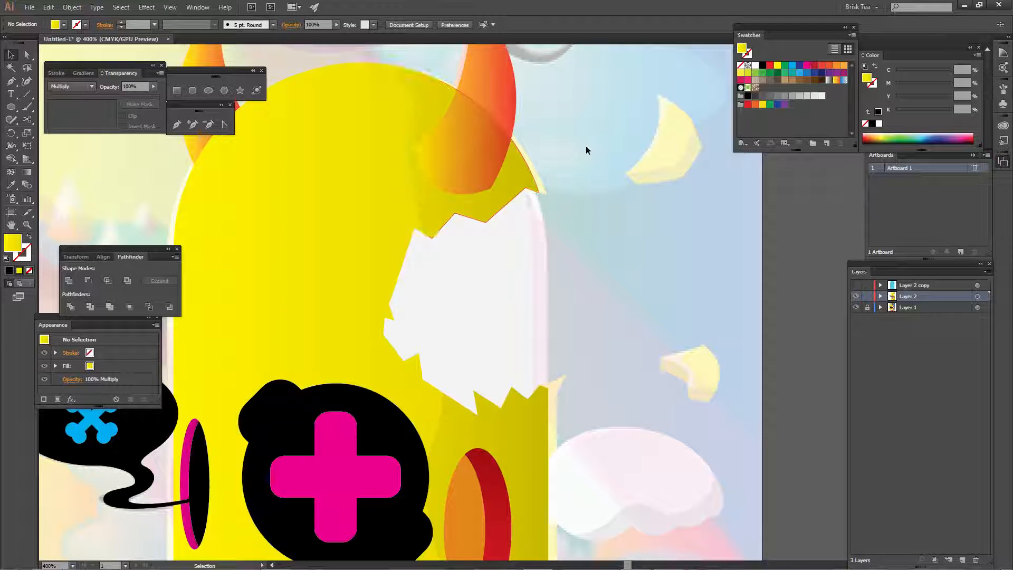
- Move the upper shadow piece on the head behind the right horn in the stacking order
{"action": "left_click", "coordinate": [527, 172]}
{"action": "key", "text": "ctrl"}
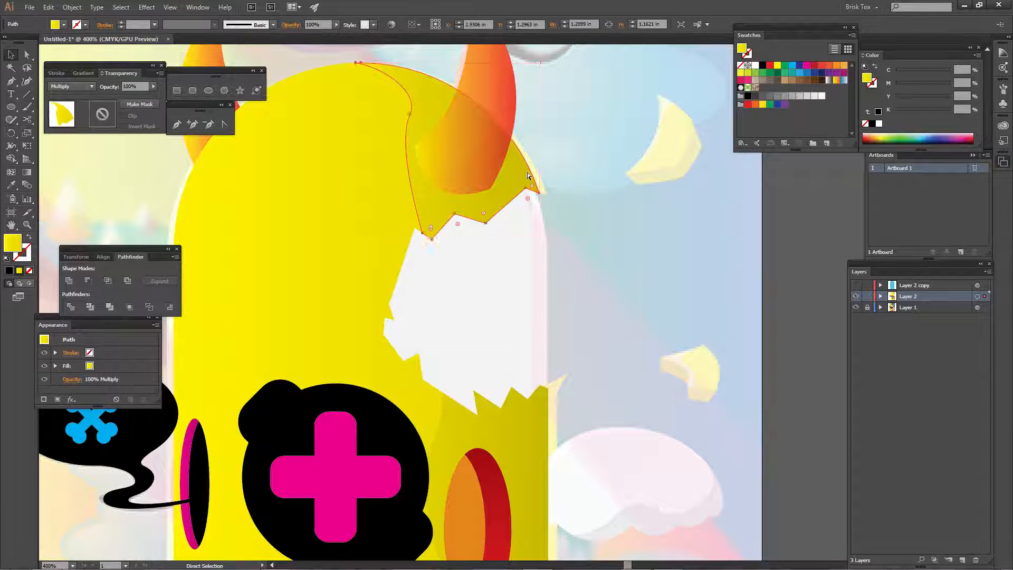
{"action": "key", "text": "ctrl+]"}
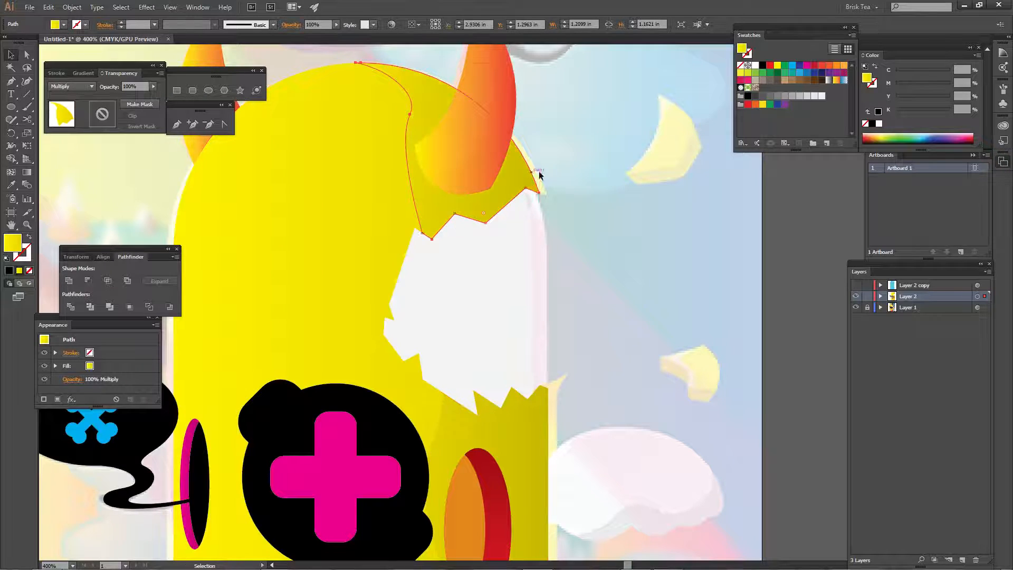
- Send the lower shadow shape to the back, then bring it forward just above the yellow body, behind the orange-and-pink ear
{"action": "left_click", "coordinate": [564, 172]}
{"action": "key", "text": "space"}
{"action": "left_click_drag", "start_coordinate": [574, 349], "coordinate": [607, 214]}
{"action": "left_click", "coordinate": [563, 296]}
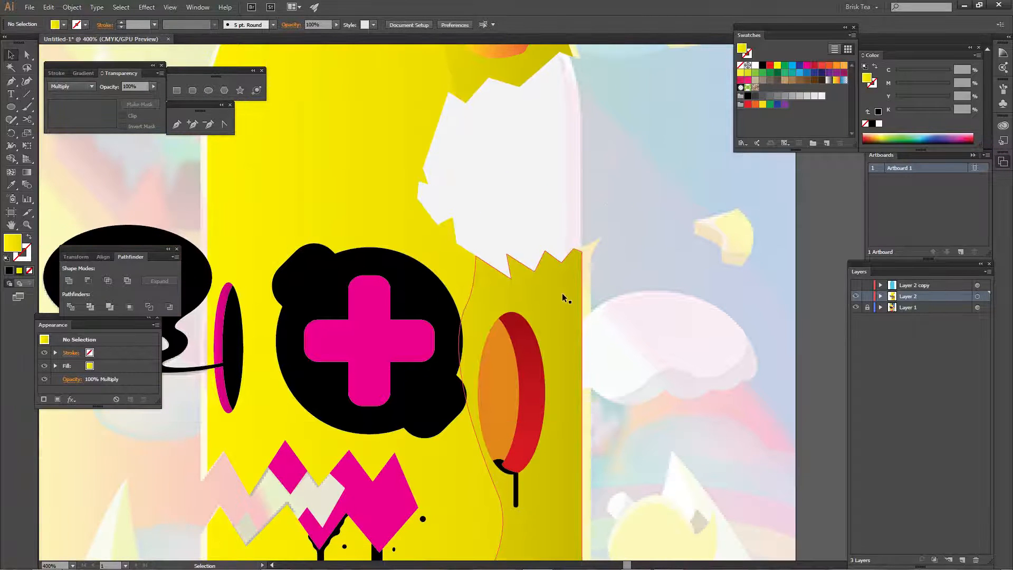
{"action": "key", "text": "ctrl+shift+["}
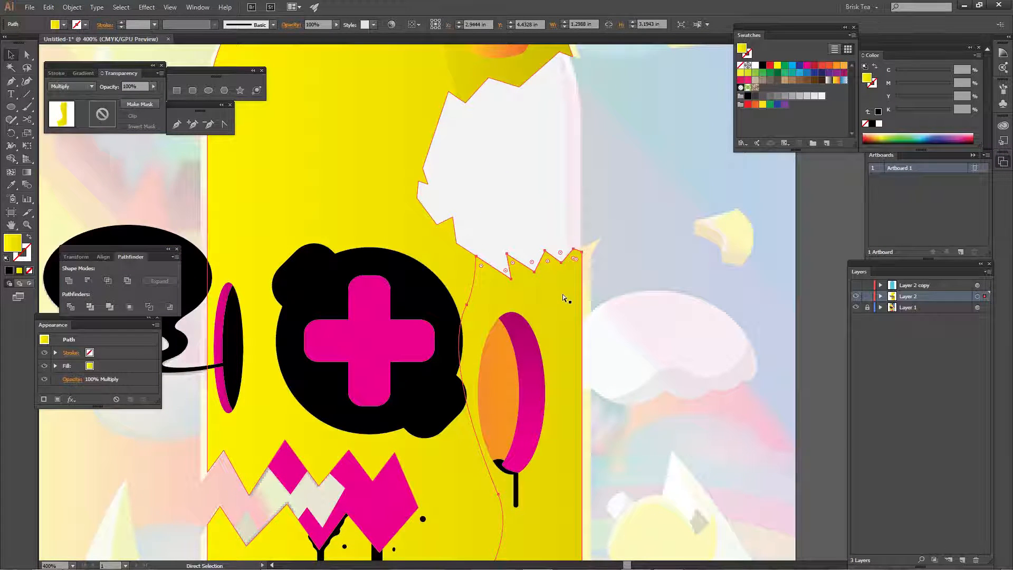
{"action": "key", "text": "ctrl+]"}
{"action": "left_click", "coordinate": [642, 331]}
{"action": "key", "text": "space"}
{"action": "left_click_drag", "start_coordinate": [676, 414], "coordinate": [688, 234]}
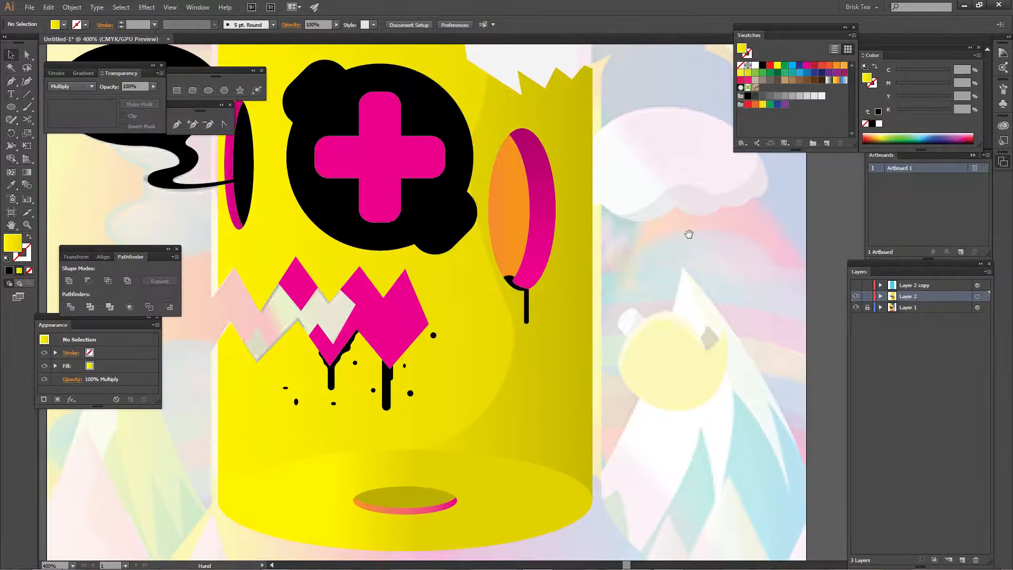
- Review the shadow shapes across the whole character
{"action": "key", "text": "ctrl+minus"}
{"action": "key", "text": "ctrl+minus"}
{"action": "key", "text": "ctrl+minus"}
{"action": "key", "text": "ctrl+minus"}
{"action": "key", "text": "ctrl+equal"}
{"action": "key", "text": "ctrl+equal"}
{"action": "key", "text": "ctrl+equal"}
{"action": "key", "text": "ctrl+equal"}
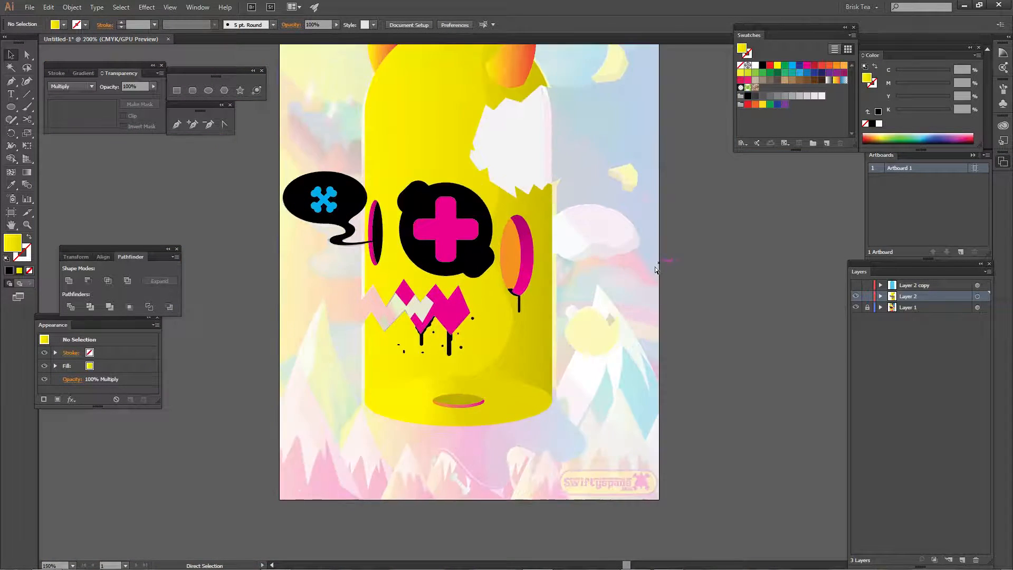
- Draw a curved Pen path with the body's yellow gradient fill, from the base past the teeth and speech-bubble ear up to the head
{"action": "key", "text": "space"}
{"action": "left_click_drag", "start_coordinate": [354, 384], "coordinate": [537, 343]}
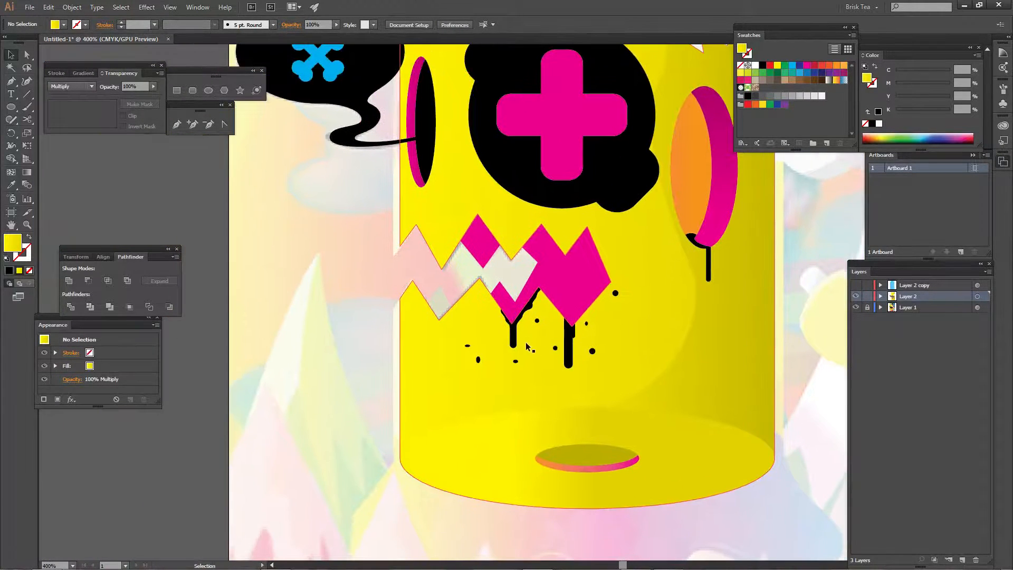
{"action": "key", "text": "p"}
{"action": "key", "text": "i"}
{"action": "key", "text": "p"}
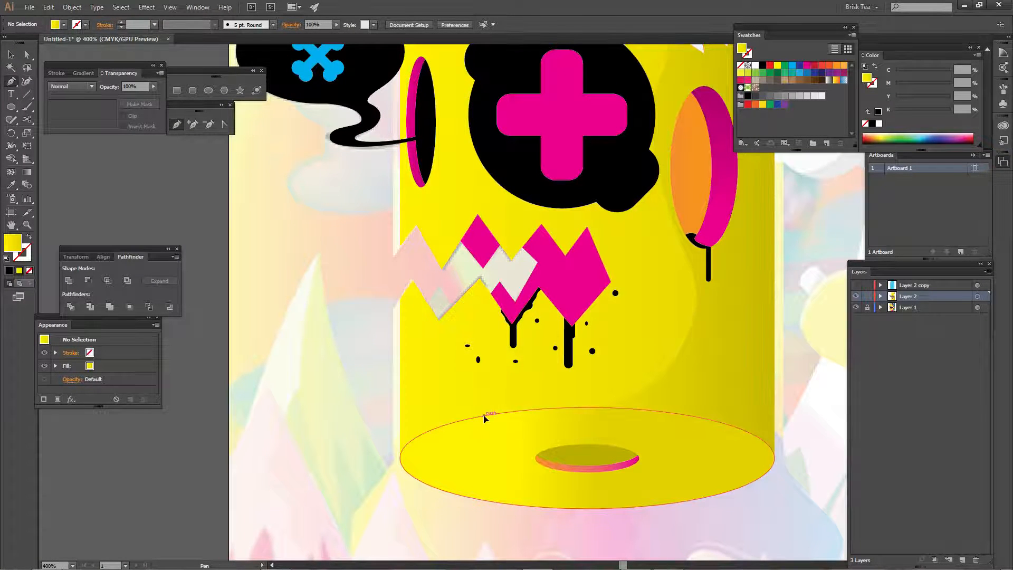
{"action": "left_click_drag", "start_coordinate": [484, 417], "coordinate": [444, 421]}
{"action": "left_click_drag", "start_coordinate": [417, 357], "coordinate": [449, 379]}
{"action": "left_click_drag", "start_coordinate": [464, 305], "coordinate": [444, 413]}
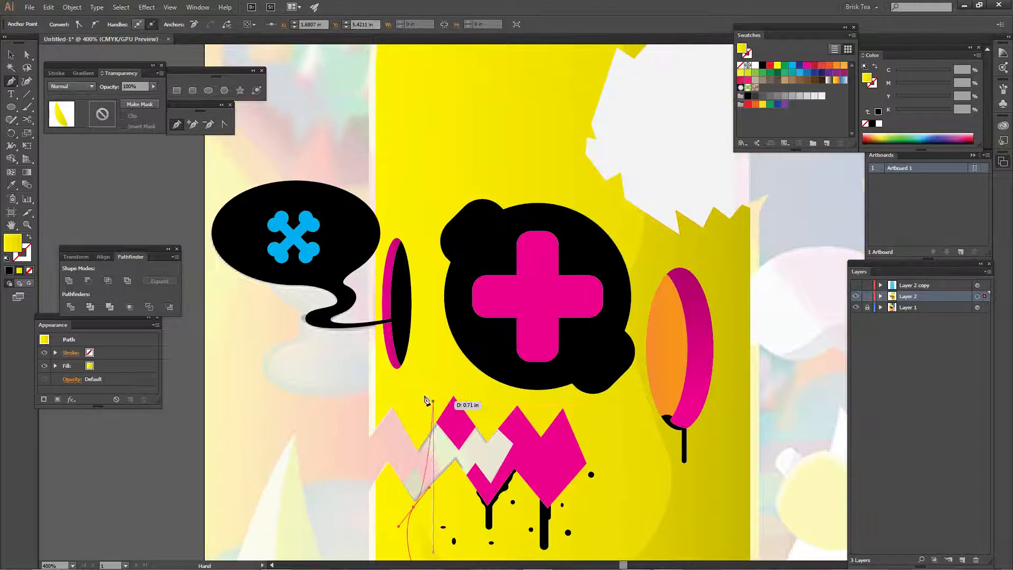
{"action": "left_click_drag", "start_coordinate": [407, 346], "coordinate": [409, 345]}
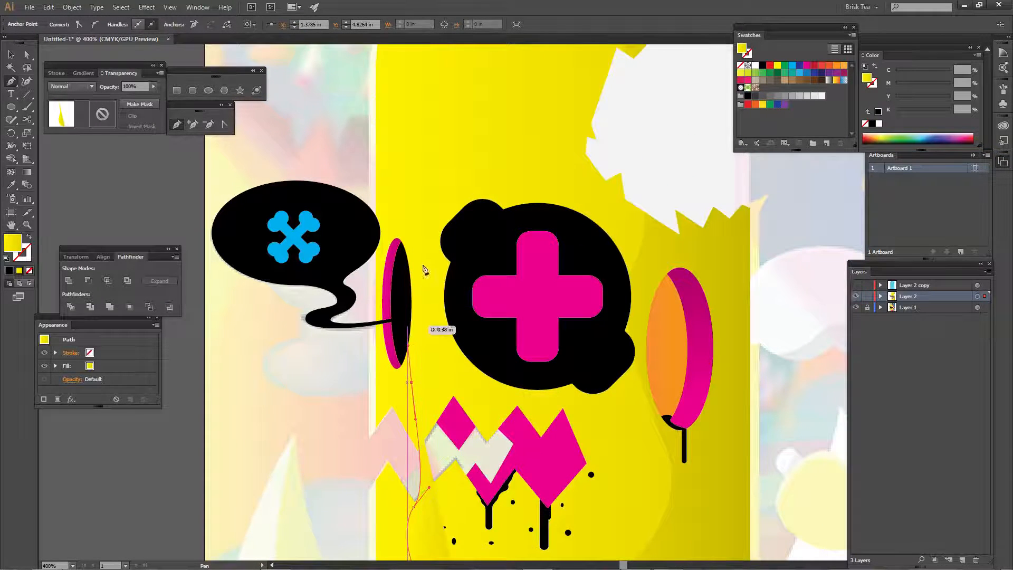
{"action": "left_click_drag", "start_coordinate": [425, 270], "coordinate": [429, 400]}
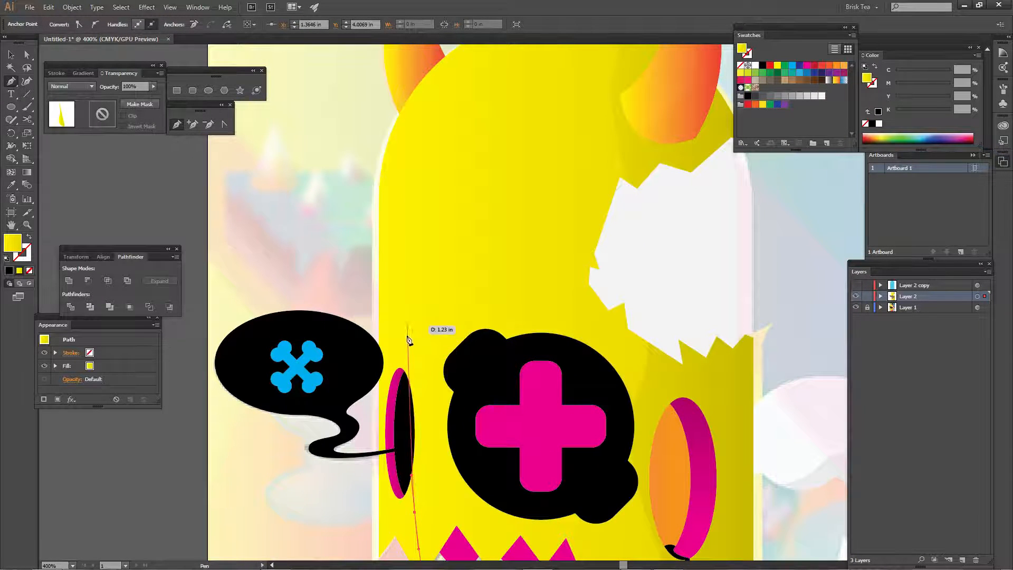
{"action": "left_click_drag", "start_coordinate": [409, 332], "coordinate": [435, 158]}
{"action": "left_click_drag", "start_coordinate": [436, 158], "coordinate": [407, 481]}
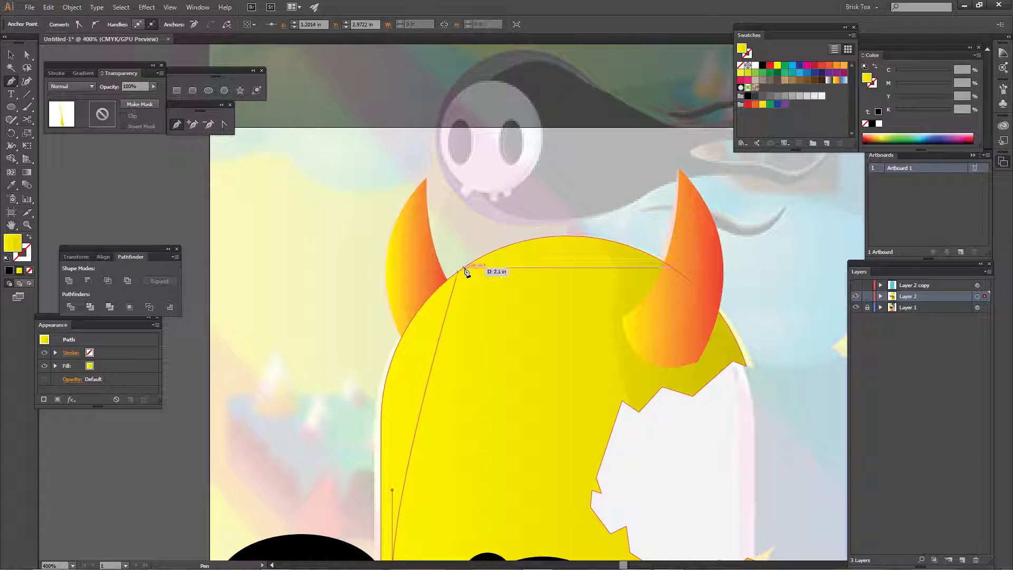
{"action": "left_click_drag", "start_coordinate": [469, 264], "coordinate": [560, 187]}
- Close the highlight path with straight segments running outside the body's edge and below its base
{"action": "left_click_drag", "start_coordinate": [287, 318], "coordinate": [358, 55]}
{"action": "left_click", "coordinate": [288, 412]}
{"action": "left_click_drag", "start_coordinate": [311, 431], "coordinate": [351, 130]}
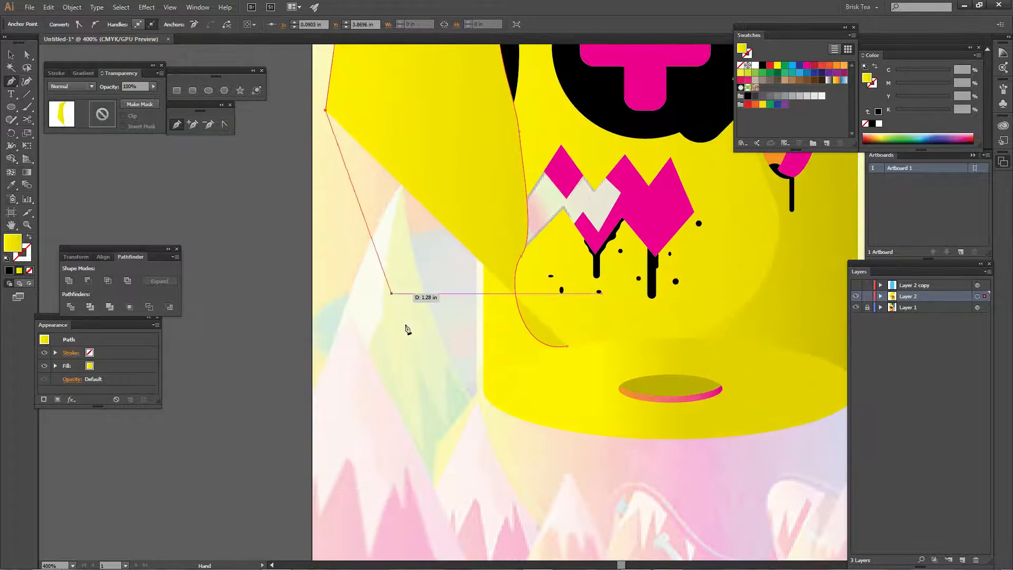
{"action": "left_click", "coordinate": [399, 439]}
{"action": "left_click", "coordinate": [567, 460]}
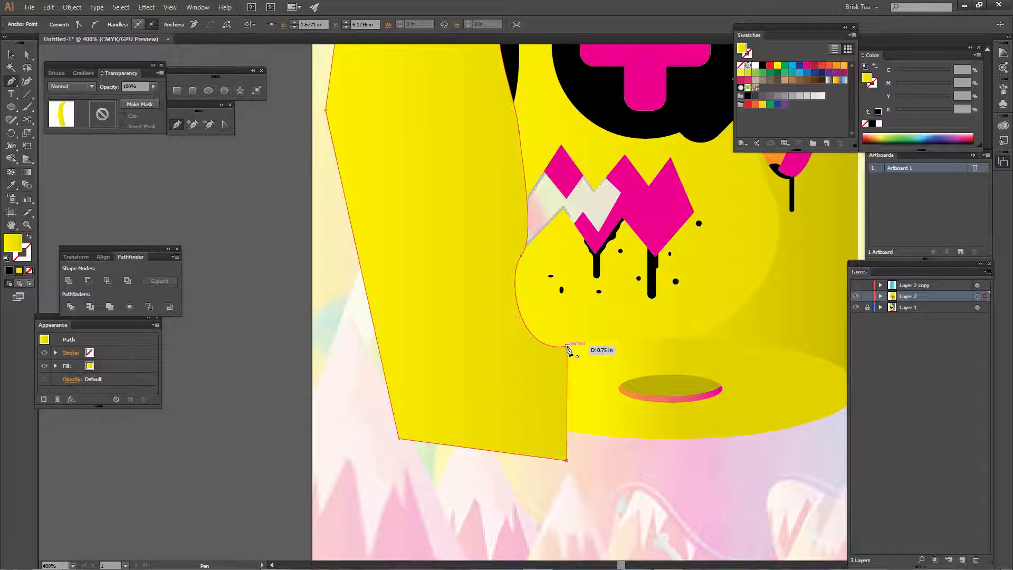
{"action": "left_click", "coordinate": [567, 347]}
- Trim away the part of the highlight path outside the body with the Shape Builder tool
{"action": "key", "text": "v"}
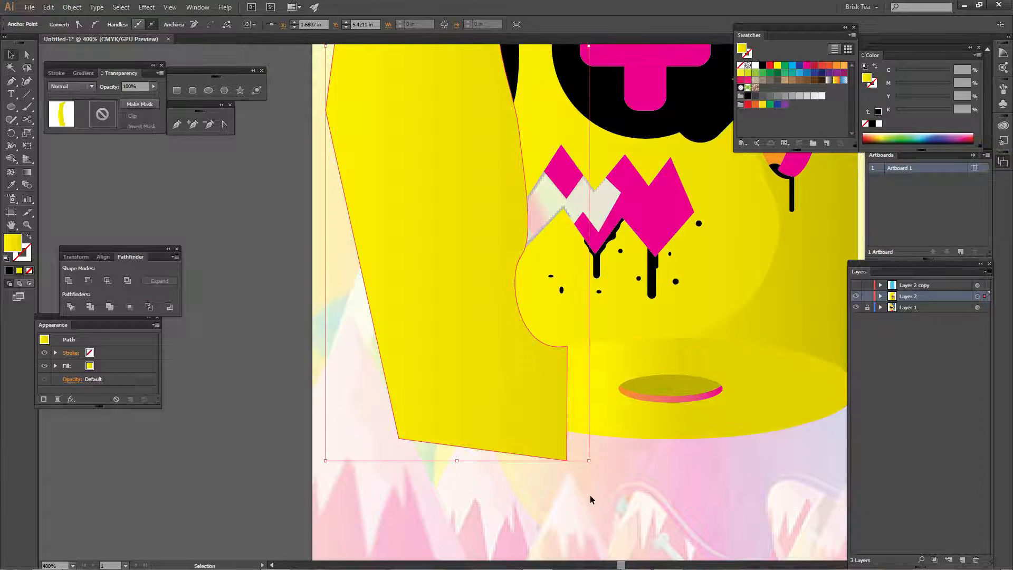
{"action": "left_click", "coordinate": [521, 288], "text": "shift"}
{"action": "key", "text": "shift+m"}
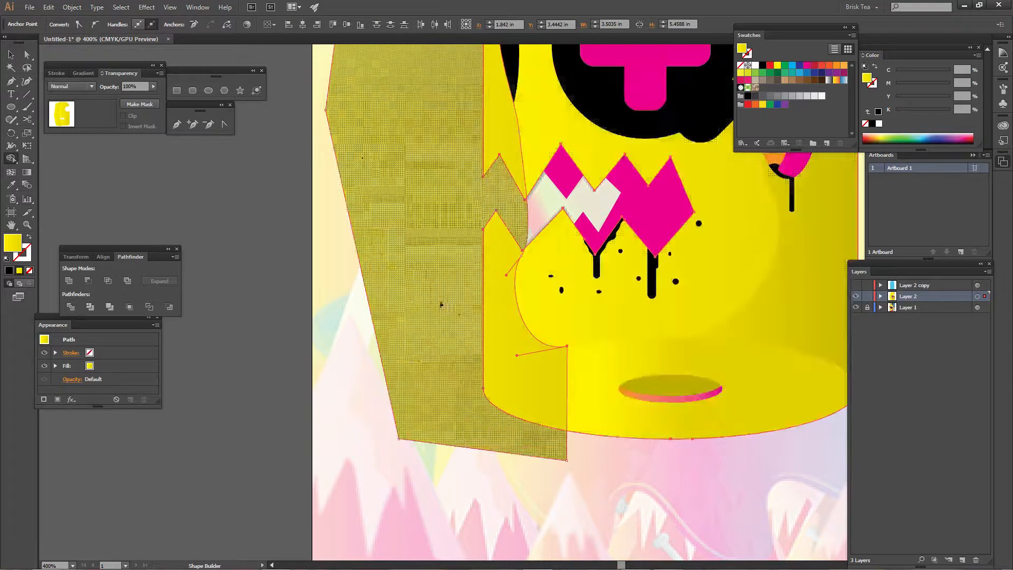
{"action": "left_click", "coordinate": [420, 138], "text": "alt"}
{"action": "left_click_drag", "start_coordinate": [419, 188], "coordinate": [343, 343]}
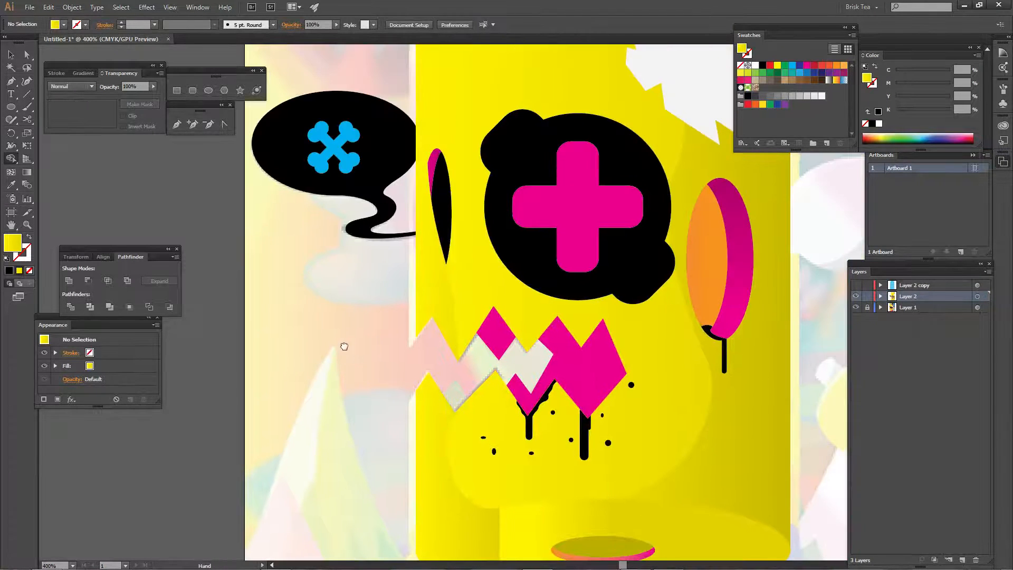
- Set both highlight pieces to Screen blending and arrange them just above the body, behind the ear and speech bubble
{"action": "key", "text": "v"}
{"action": "left_click", "coordinate": [442, 290]}
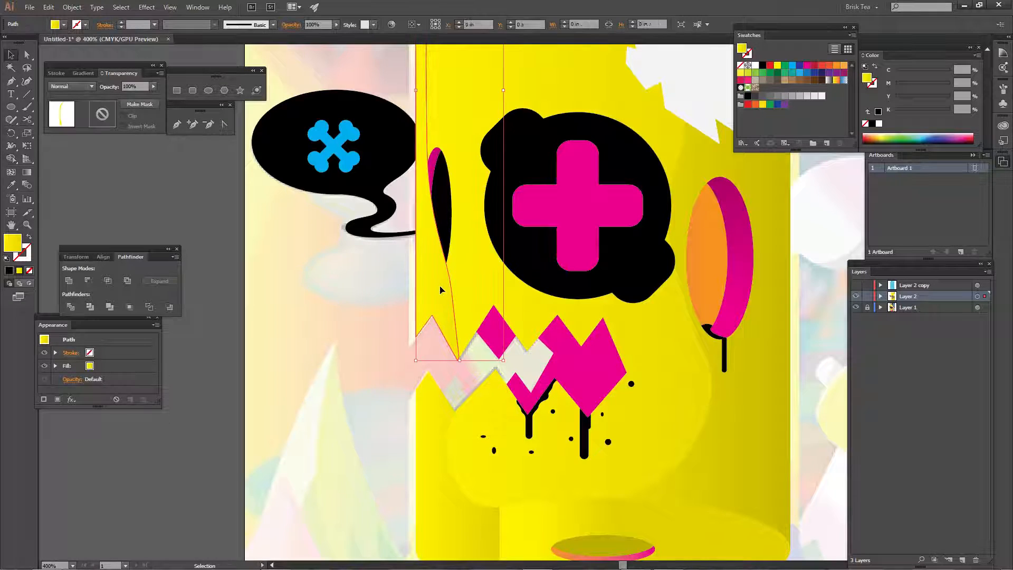
{"action": "left_click", "coordinate": [427, 413]}
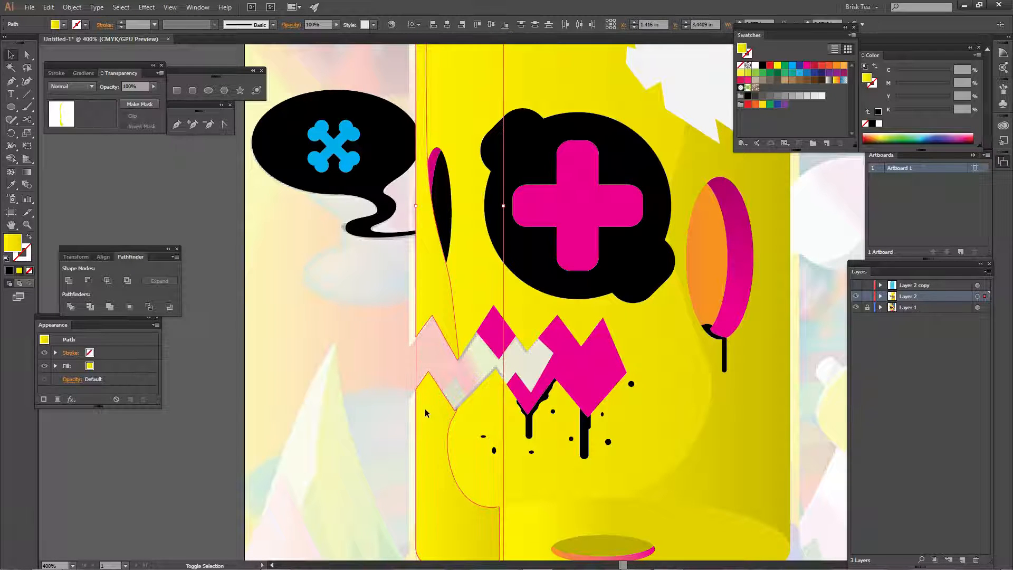
{"action": "key", "text": "ctrl+z"}
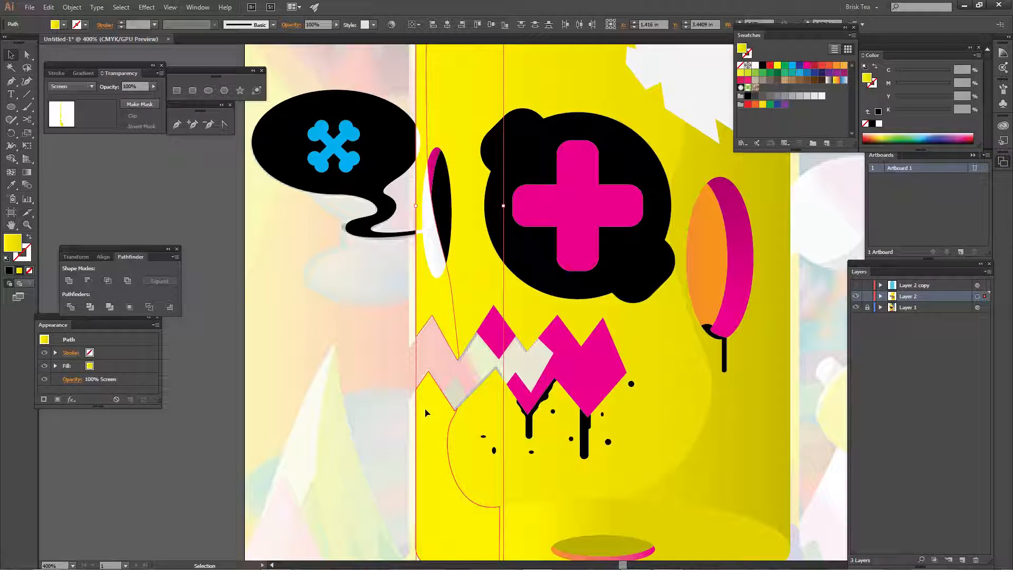
{"action": "key", "text": "a"}
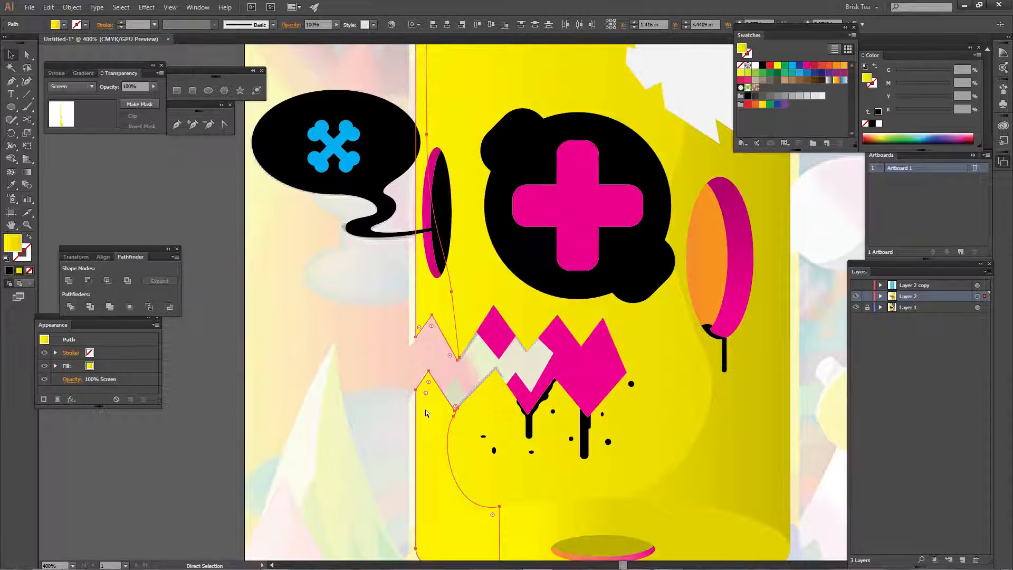
{"action": "key", "text": "v"}
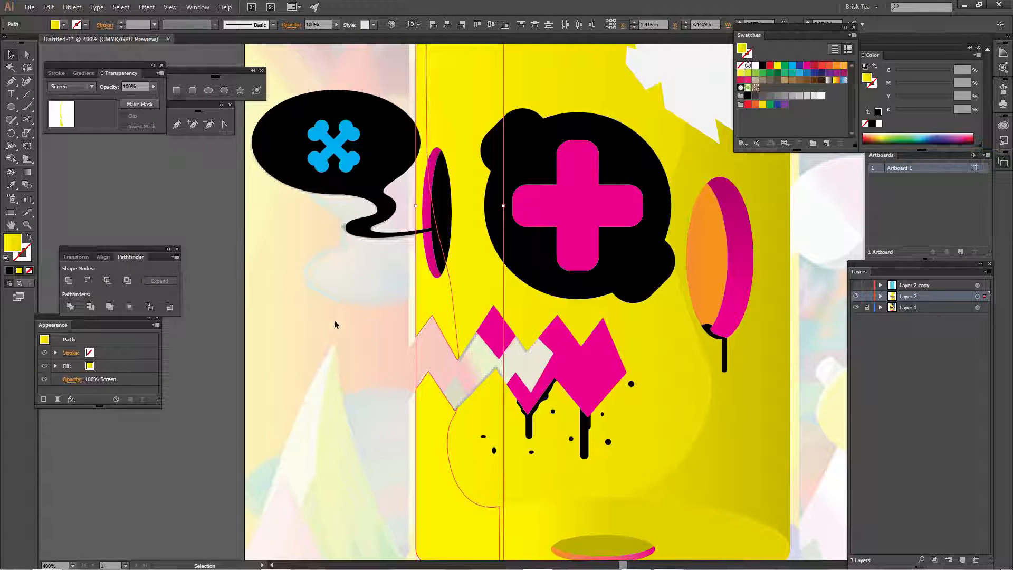
- Change the starting colour of the highlight pieces' linear gradient to pale yellow with Y at 41%
{"action": "left_click", "coordinate": [28, 173]}
{"action": "left_click_drag", "start_coordinate": [322, 440], "coordinate": [294, 341]}
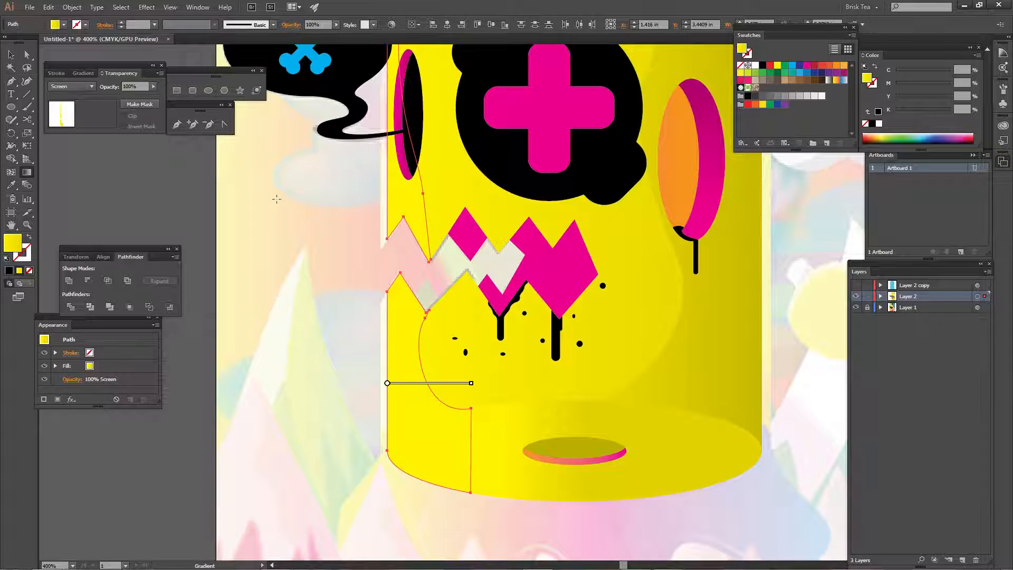
{"action": "left_click", "coordinate": [84, 73]}
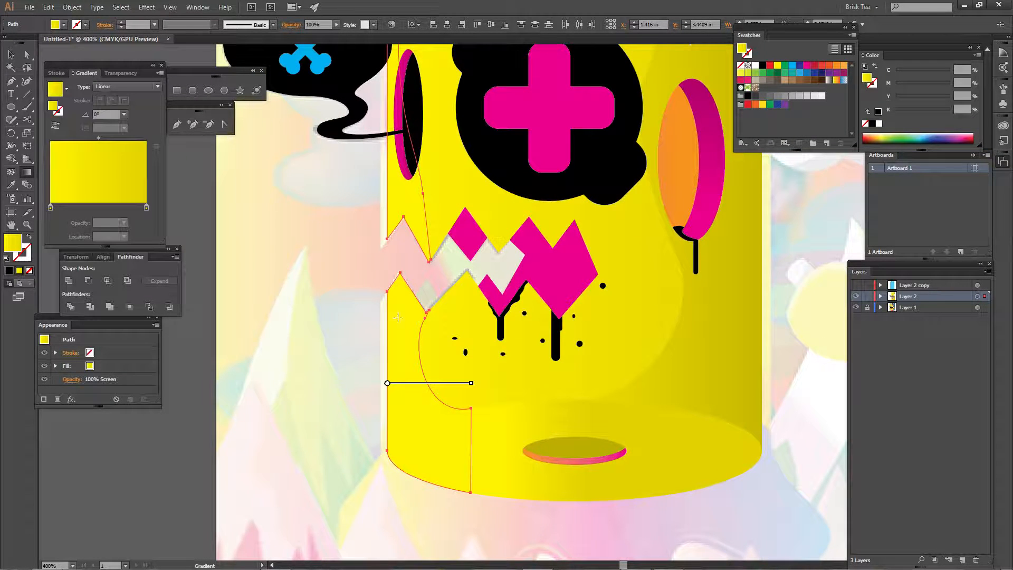
{"action": "left_click", "coordinate": [51, 207]}
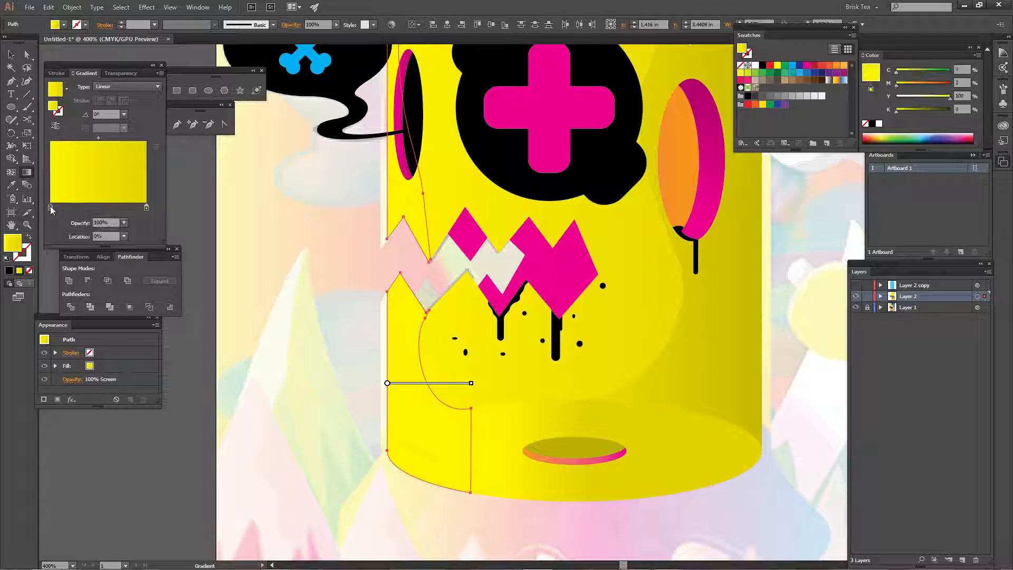
{"action": "double_click", "coordinate": [51, 208]}
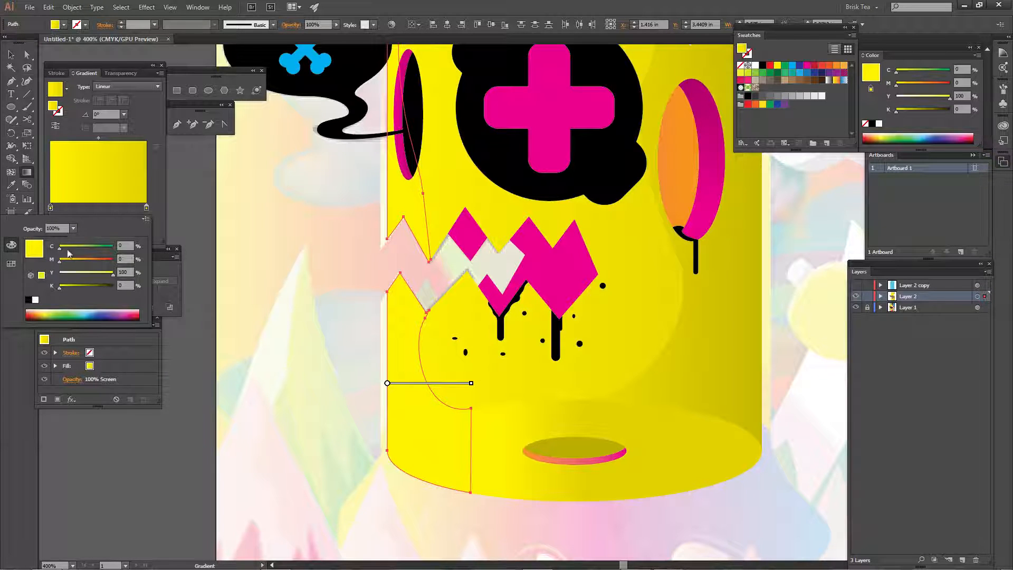
{"action": "left_click_drag", "start_coordinate": [85, 273], "coordinate": [71, 277]}
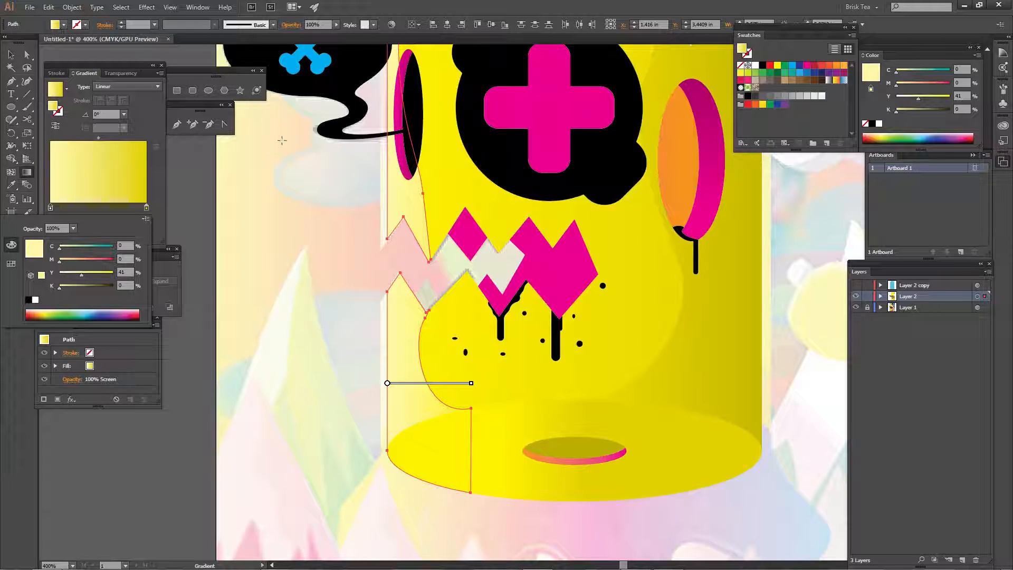
{"action": "left_click", "coordinate": [412, 8]}
{"action": "left_click_drag", "start_coordinate": [370, 288], "coordinate": [356, 375]}
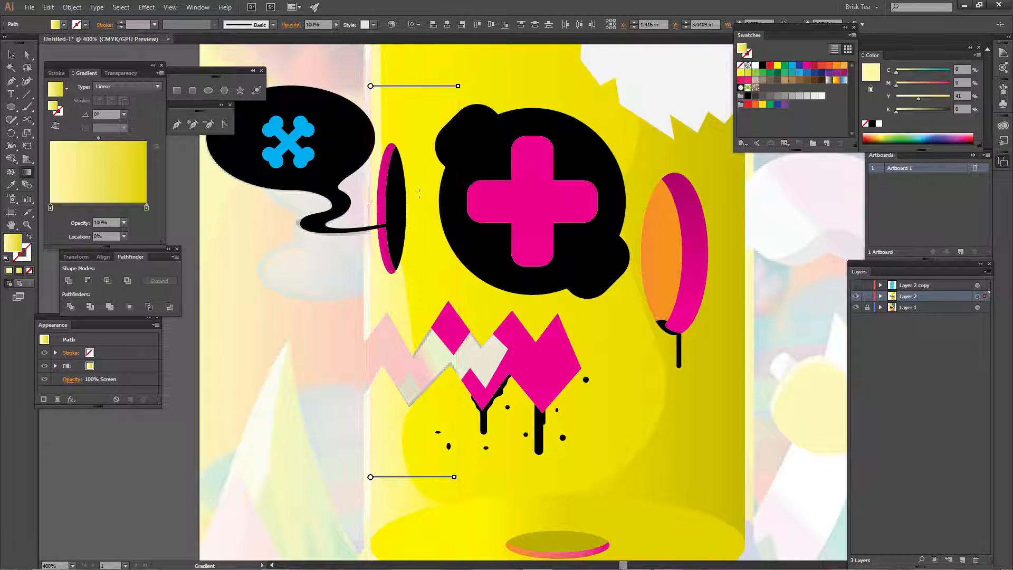
- Redraw the gradient as one horizontal blend across both highlight pieces, starting just outside the body's edge between ear and teeth, and deselect them
{"action": "key", "text": "ctrl+minus"}
{"action": "key", "text": "ctrl+minus"}
{"action": "key", "text": "ctrl+minus"}
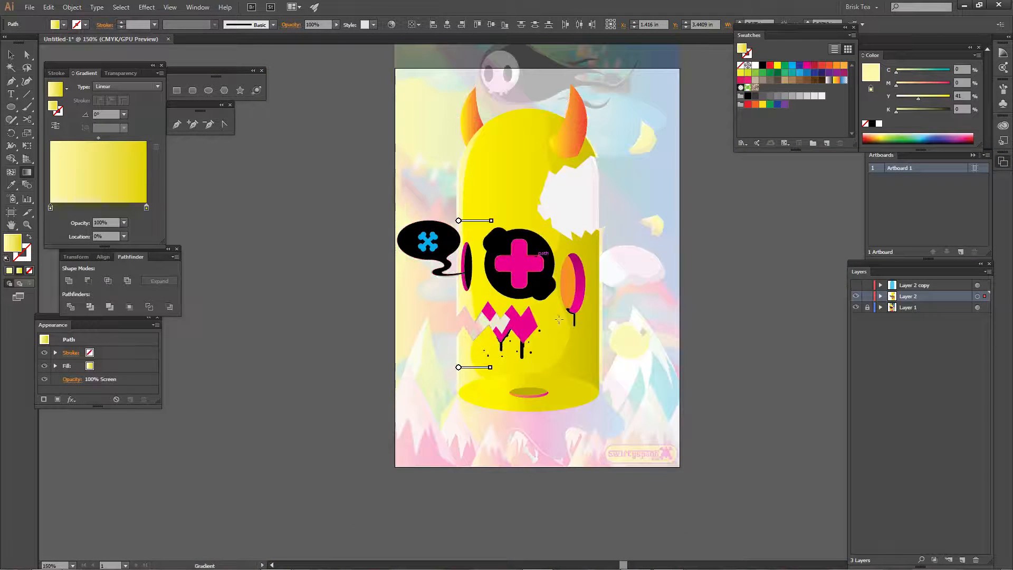
{"action": "key", "text": "ctrl+plus"}
{"action": "key", "text": "ctrl+plus"}
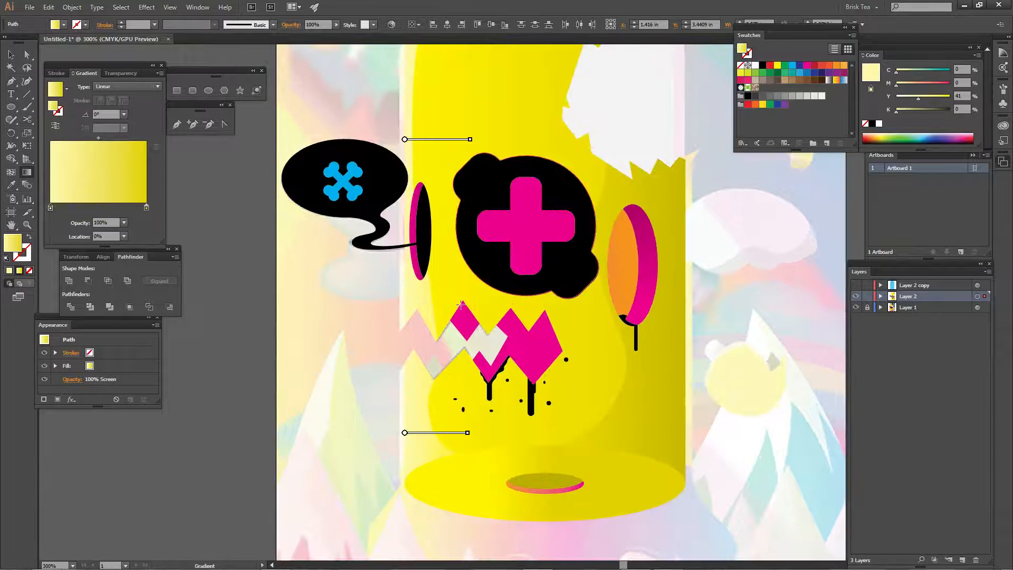
{"action": "left_click_drag", "start_coordinate": [363, 290], "coordinate": [418, 293]}
{"action": "left_click_drag", "start_coordinate": [369, 320], "coordinate": [403, 323]}
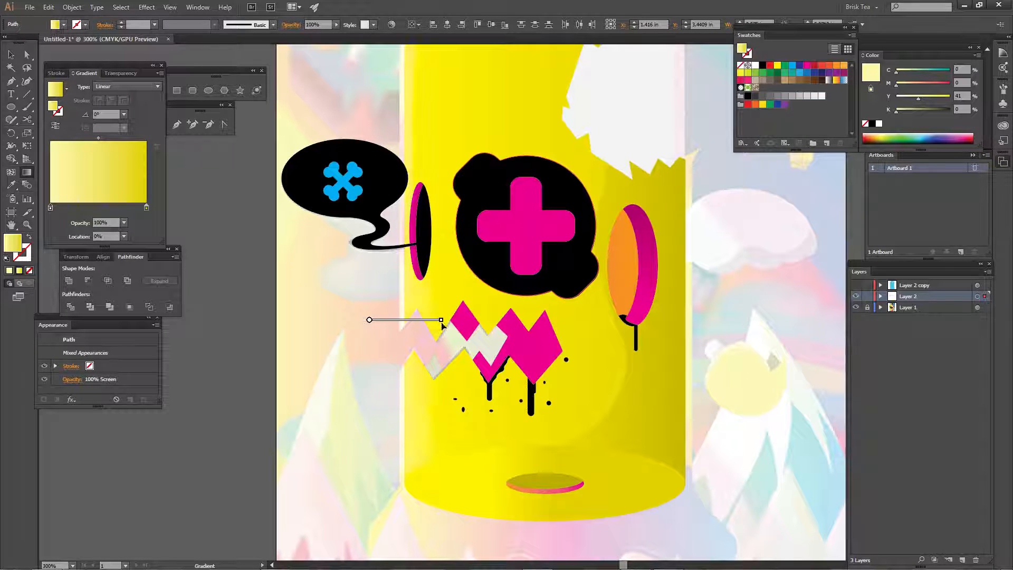
{"action": "left_click_drag", "start_coordinate": [374, 285], "coordinate": [433, 283]}
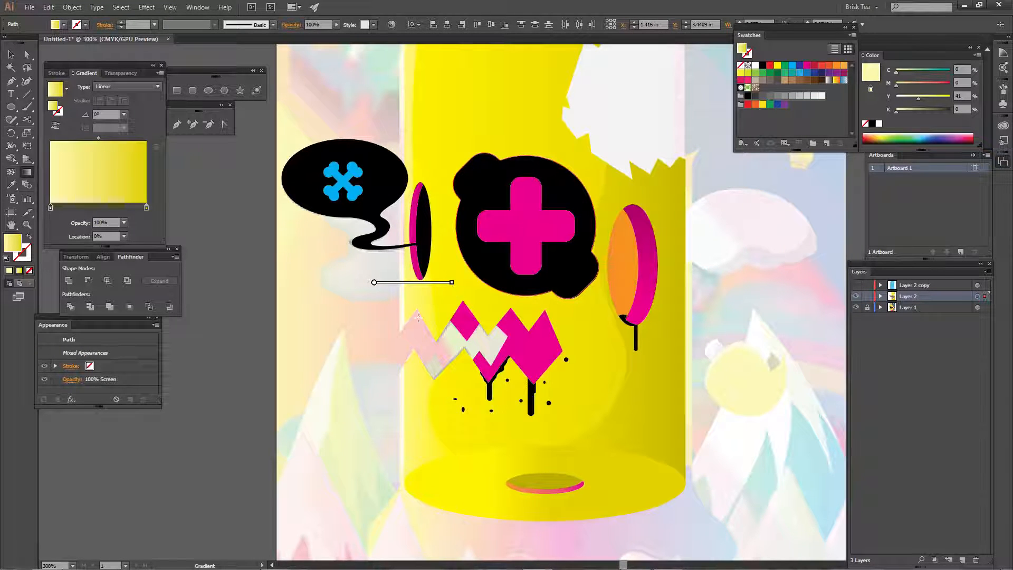
{"action": "left_click_drag", "start_coordinate": [386, 336], "coordinate": [396, 338]}
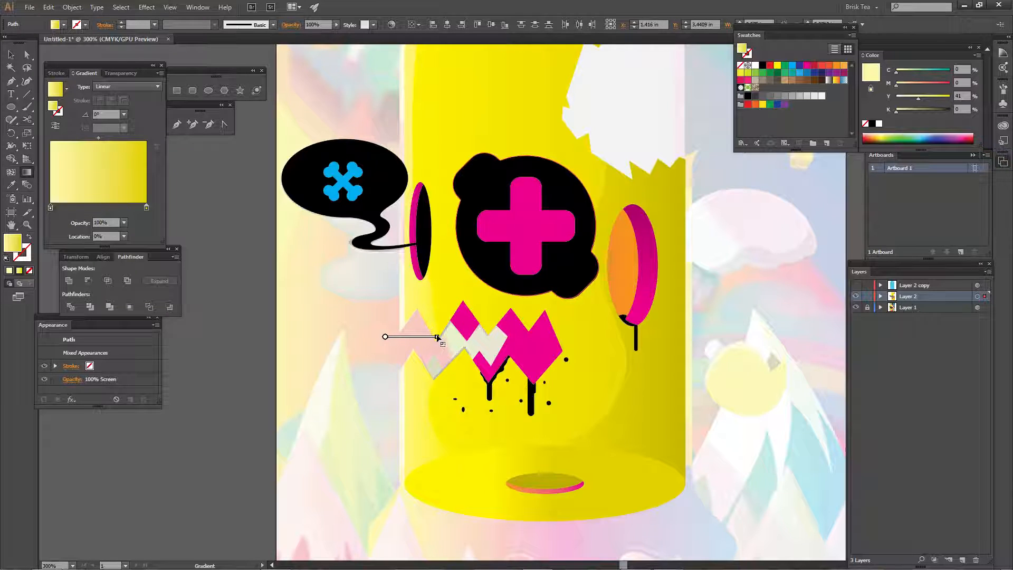
{"action": "scroll", "coordinate": [372, 230], "scroll_direction": "up", "scroll_amount": 5}
{"action": "left_click_drag", "start_coordinate": [364, 225], "coordinate": [447, 225]}
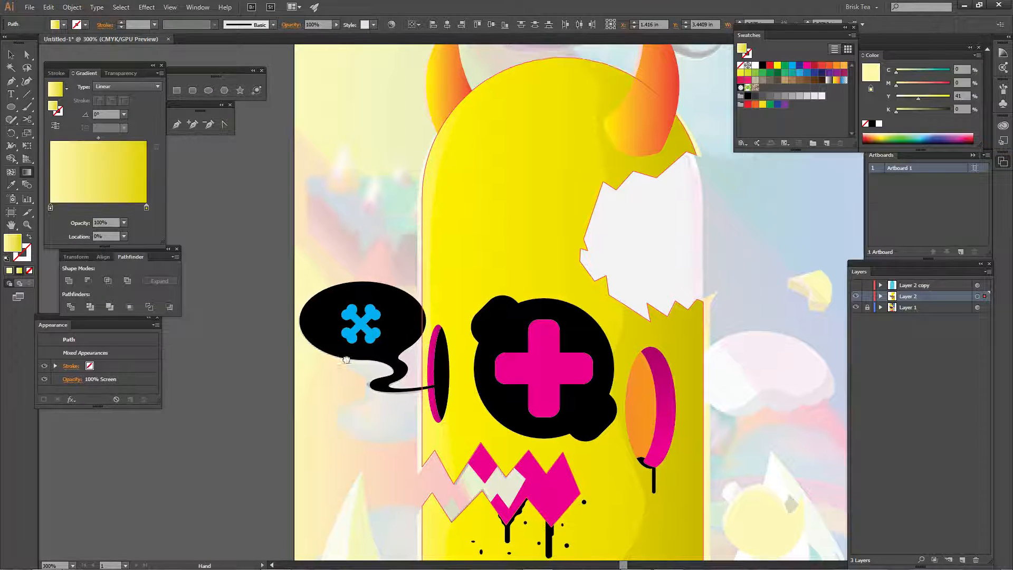
{"action": "scroll", "coordinate": [377, 285], "scroll_direction": "down", "scroll_amount": 4}
{"action": "left_click_drag", "start_coordinate": [382, 310], "coordinate": [479, 310]}
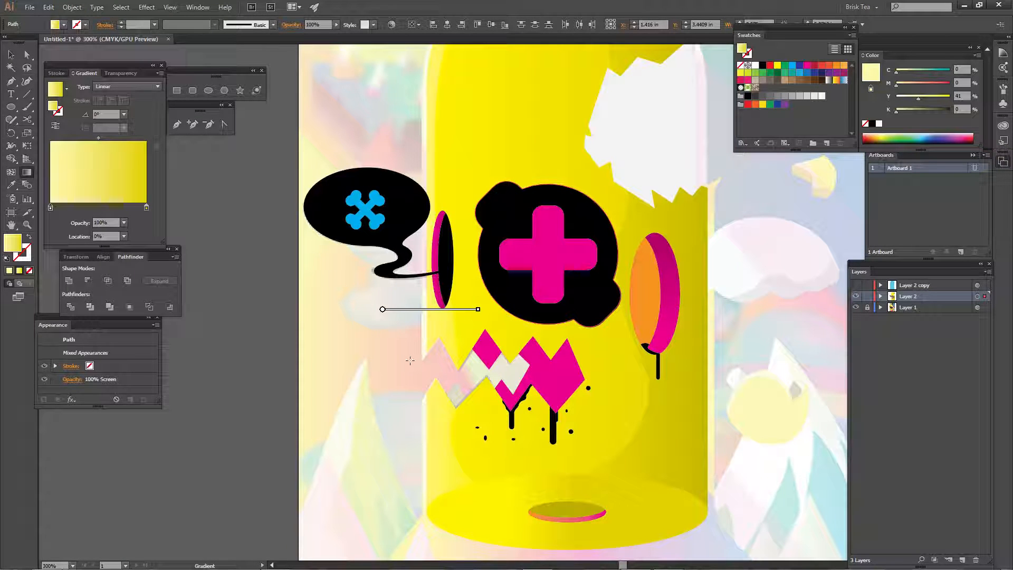
{"action": "key", "text": "ctrl+shift+a"}
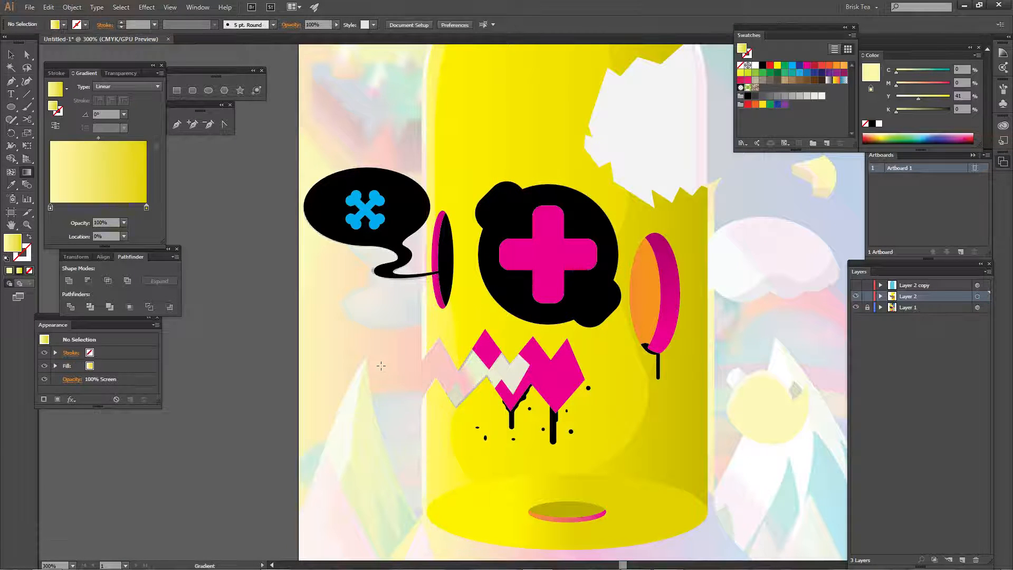
- Review the finished highlight on the whole character and down to the base
{"action": "key", "text": "ctrl+minus"}
{"action": "key", "text": "ctrl+minus"}
{"action": "key", "text": "ctrl+minus"}
{"action": "key", "text": "ctrl+equal"}
{"action": "key", "text": "ctrl+equal"}
{"action": "key", "text": "ctrl+equal"}
{"action": "left_click_drag", "start_coordinate": [603, 467], "coordinate": [534, 296]}
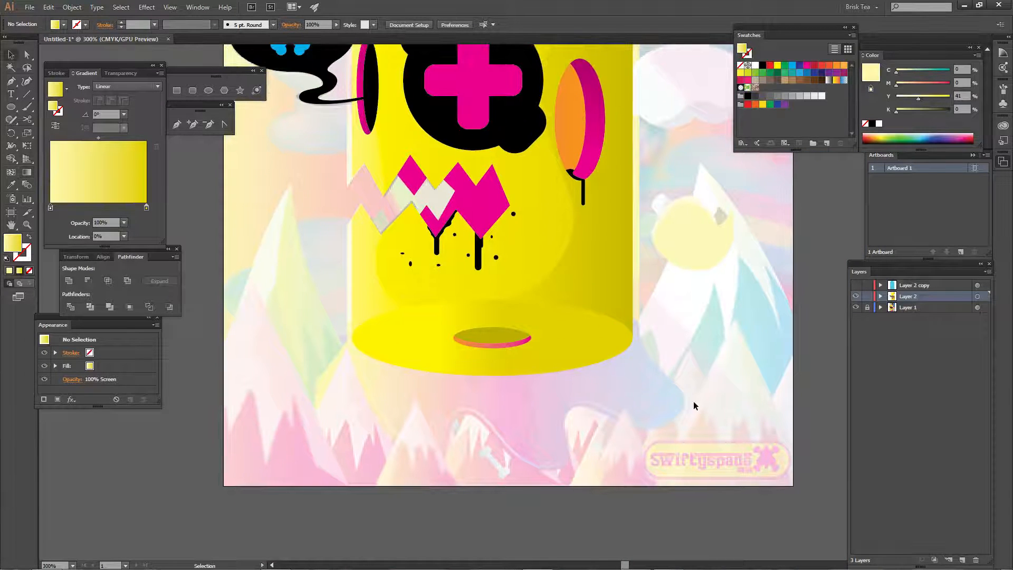
- Subtract an ellipse offset about 0.5 in left from the base ellipse, leaving a crescent at the right, and set the crescent to Multiply blending
{"action": "left_click", "coordinate": [606, 337]}
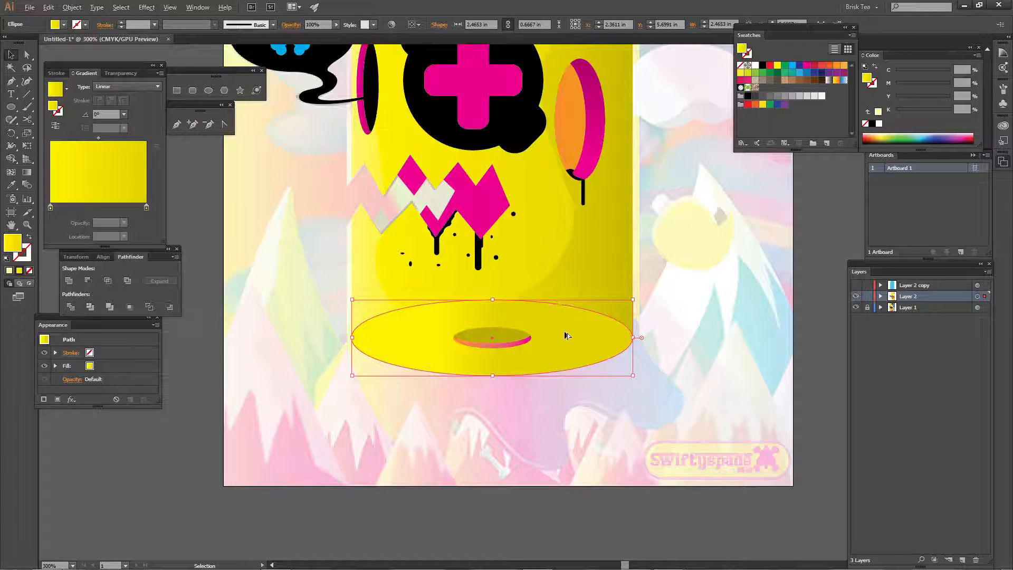
{"action": "left_click_drag", "start_coordinate": [566, 335], "coordinate": [507, 329]}
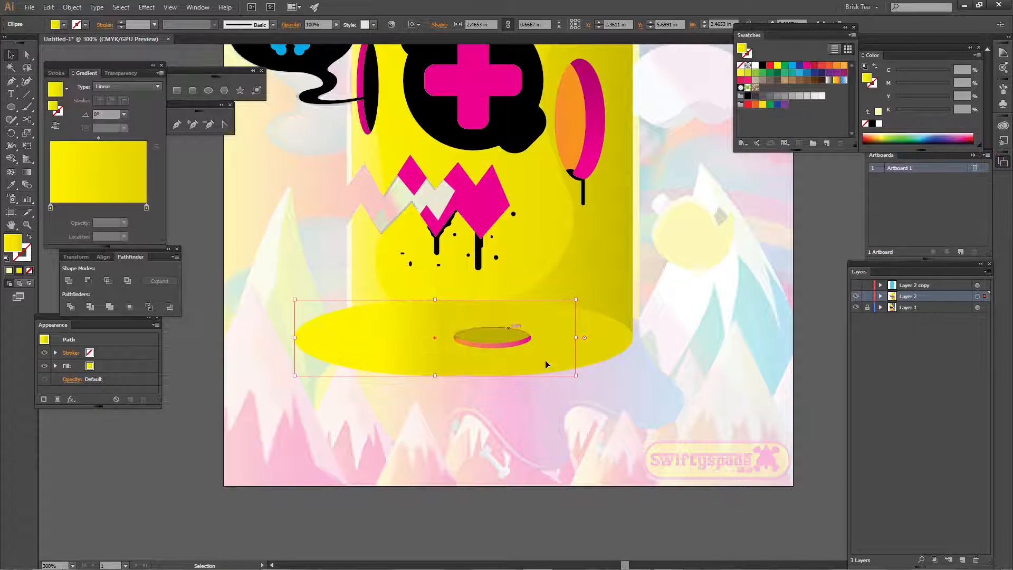
{"action": "left_click", "coordinate": [600, 354], "text": "shift"}
{"action": "left_click", "coordinate": [433, 416]}
{"action": "left_click", "coordinate": [327, 359]}
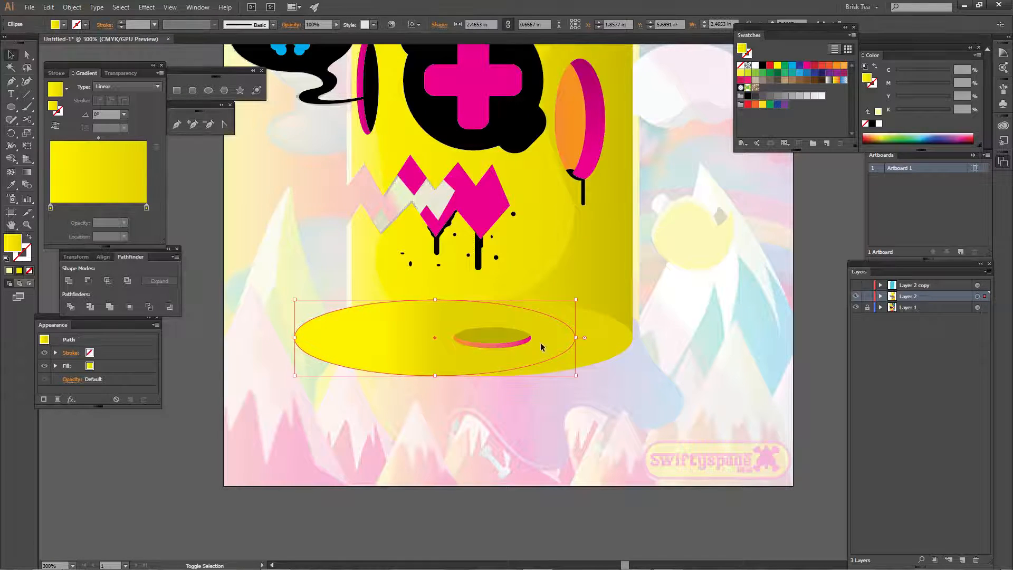
{"action": "left_click", "coordinate": [599, 339], "text": "shift"}
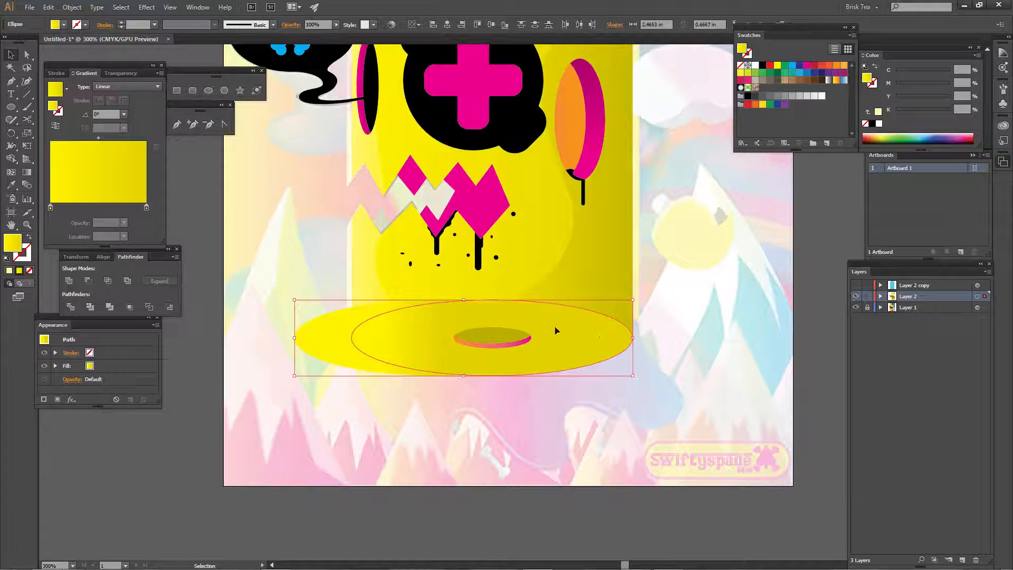
{"action": "left_click", "coordinate": [88, 280]}
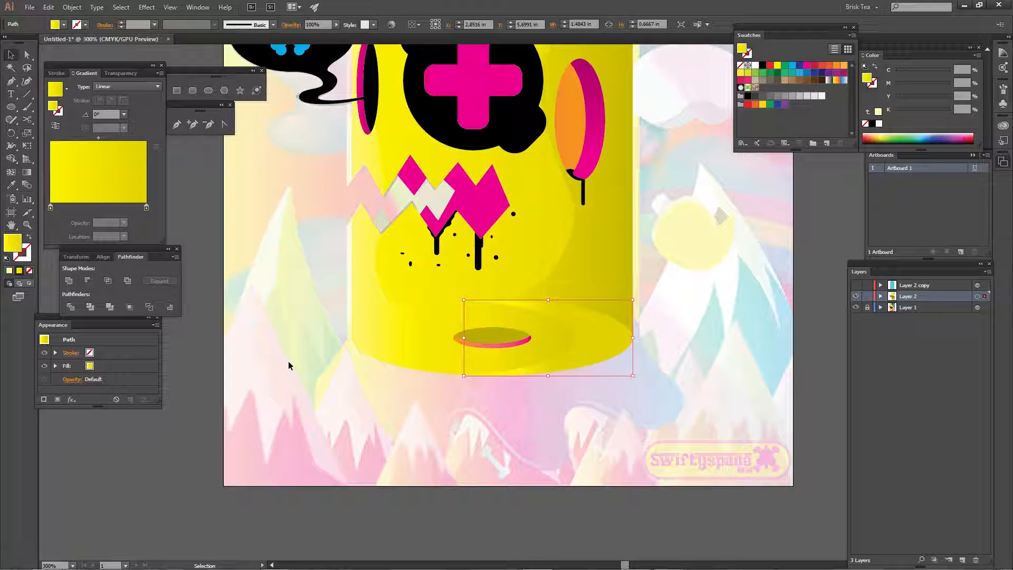
{"action": "key", "text": "ctrl+F2"}
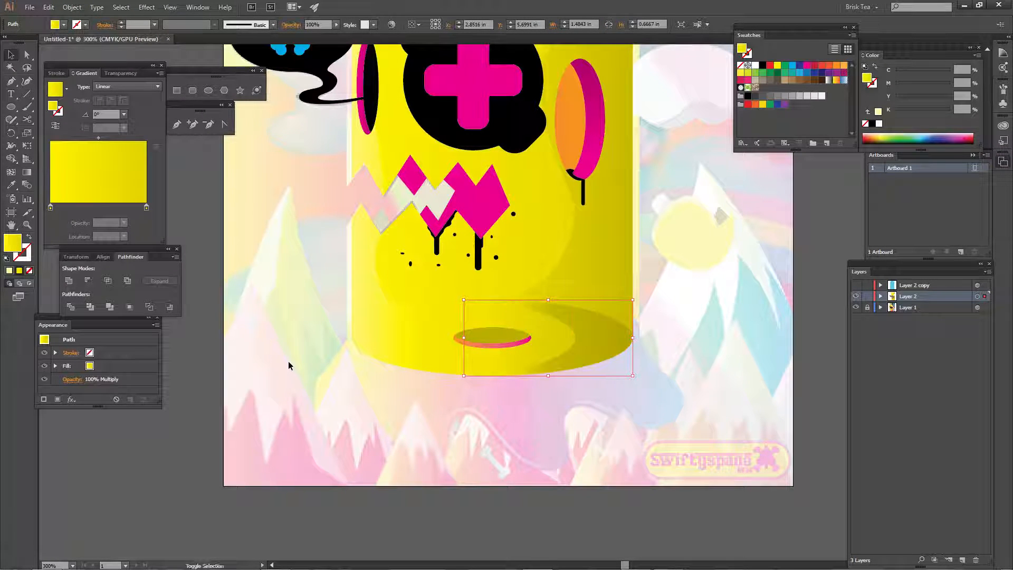
{"action": "left_click", "coordinate": [382, 385]}
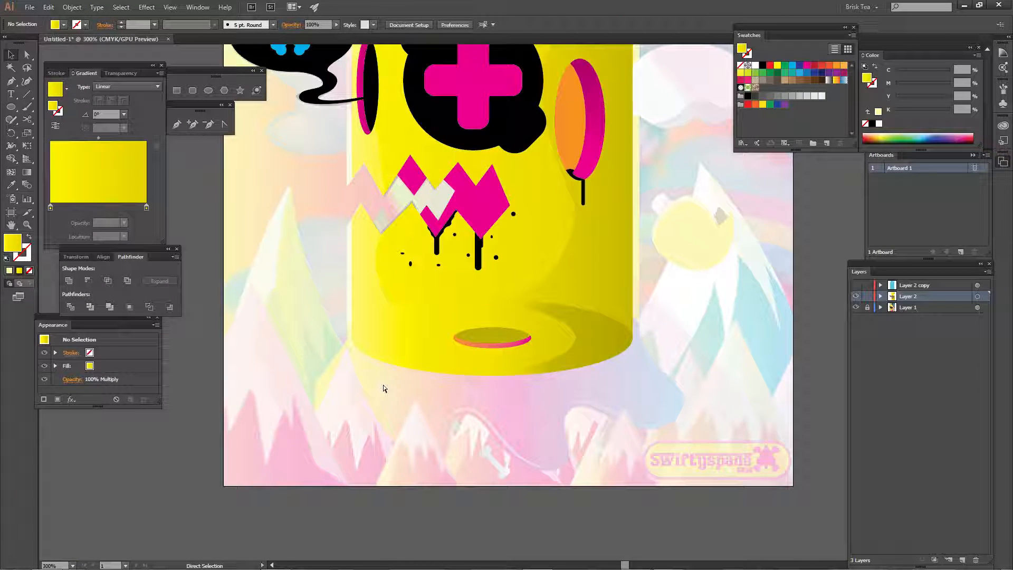
- Paste the copied full base ellipse in place, send it backward behind the crescent shadow and the hole, and deselect it
{"action": "key", "text": "ctrl+f"}
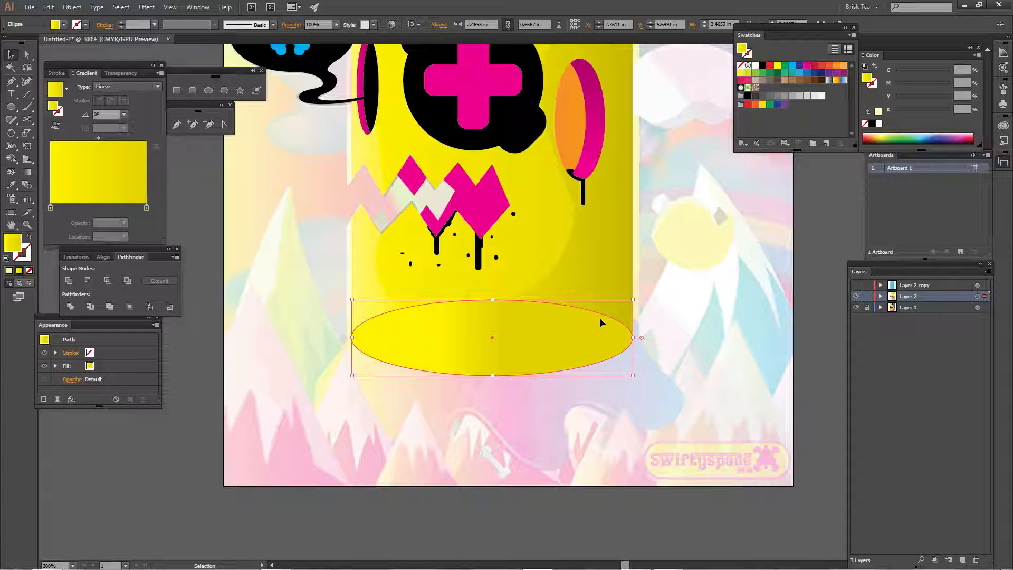
{"action": "key", "text": "a"}
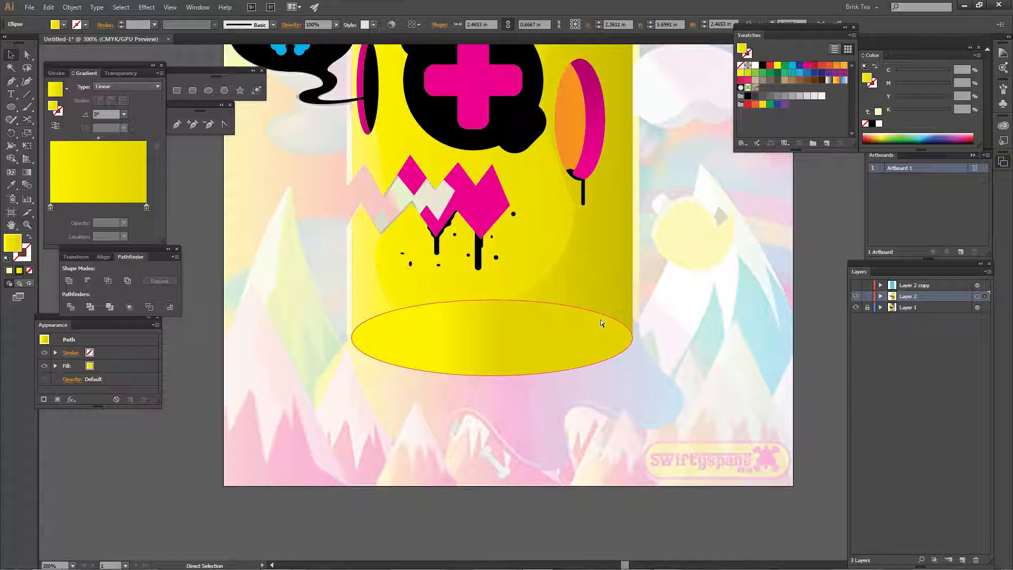
{"action": "key", "text": "ctrl+["}
{"action": "key", "text": "ctrl+["}
{"action": "key", "text": "ctrl+["}
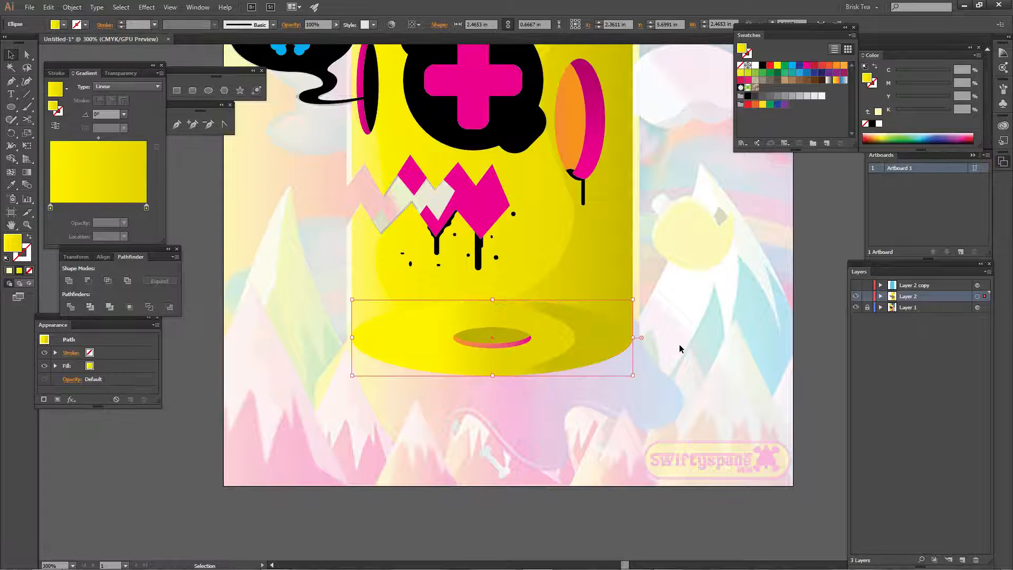
{"action": "key", "text": "v"}
{"action": "left_click", "coordinate": [681, 350]}
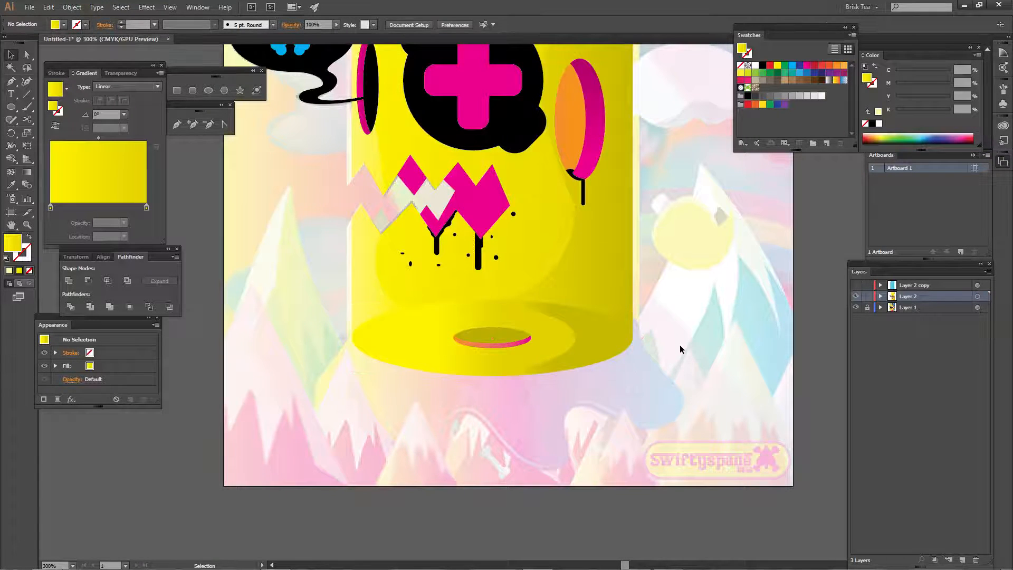
- Examine the shaded base against the whole character and the lower part of the body
{"action": "key", "text": "ctrl+minus"}
{"action": "key", "text": "ctrl+minus"}
{"action": "key", "text": "ctrl+minus"}
{"action": "key", "text": "ctrl+minus"}
{"action": "key", "text": "ctrl+minus"}
{"action": "key", "text": "ctrl+equal"}
{"action": "key", "text": "ctrl+equal"}
{"action": "key", "text": "ctrl+equal"}
{"action": "key", "text": "ctrl+equal"}
{"action": "key", "text": "ctrl+equal"}
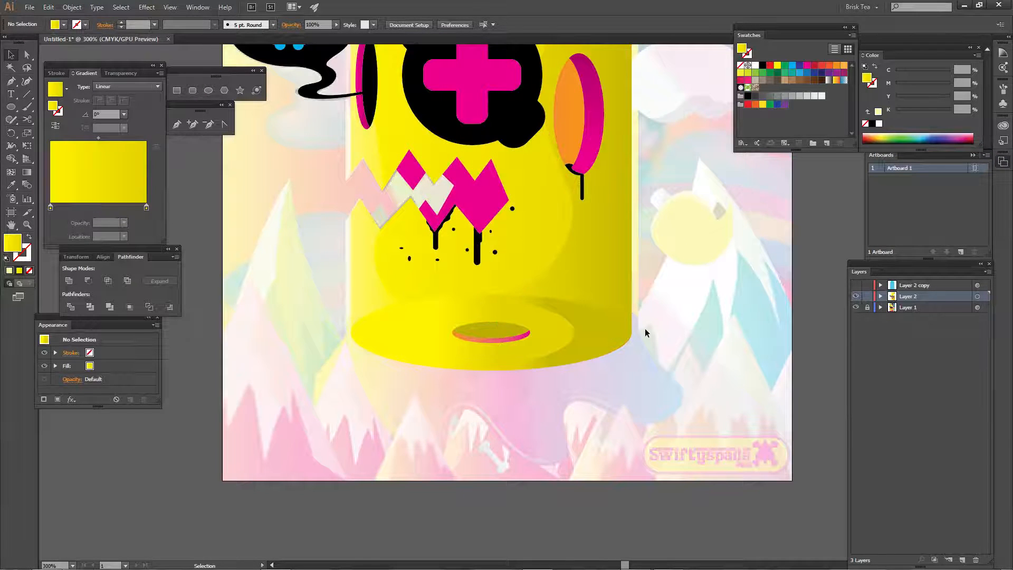
{"action": "key", "text": "space"}
{"action": "left_click_drag", "start_coordinate": [660, 355], "coordinate": [608, 463]}
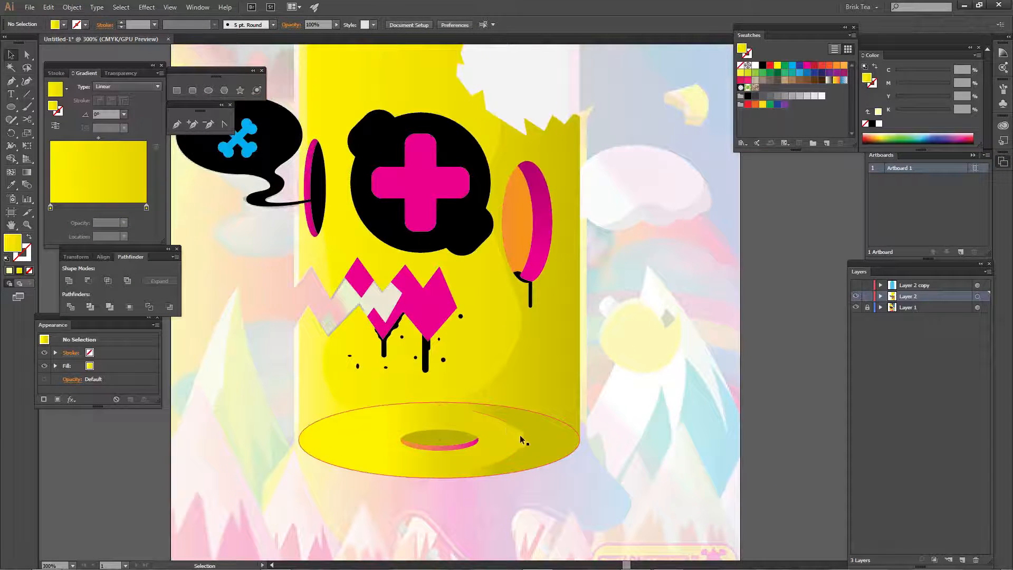
- Redraw the crescent shadow's linear gradient as a short, nearly horizontal blend across its inner edge, and deselect it
{"action": "left_click", "coordinate": [544, 441]}
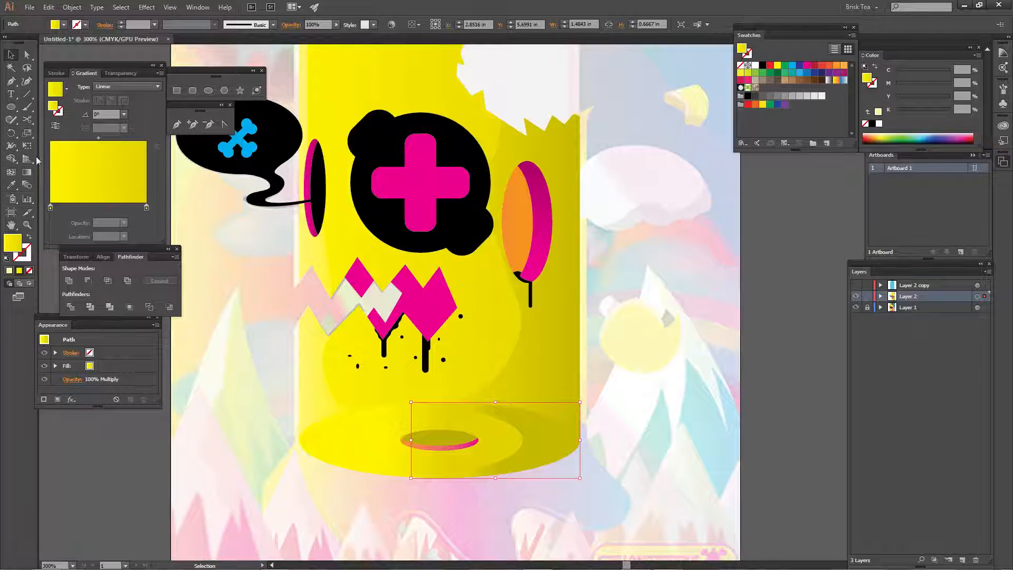
{"action": "left_click", "coordinate": [27, 172]}
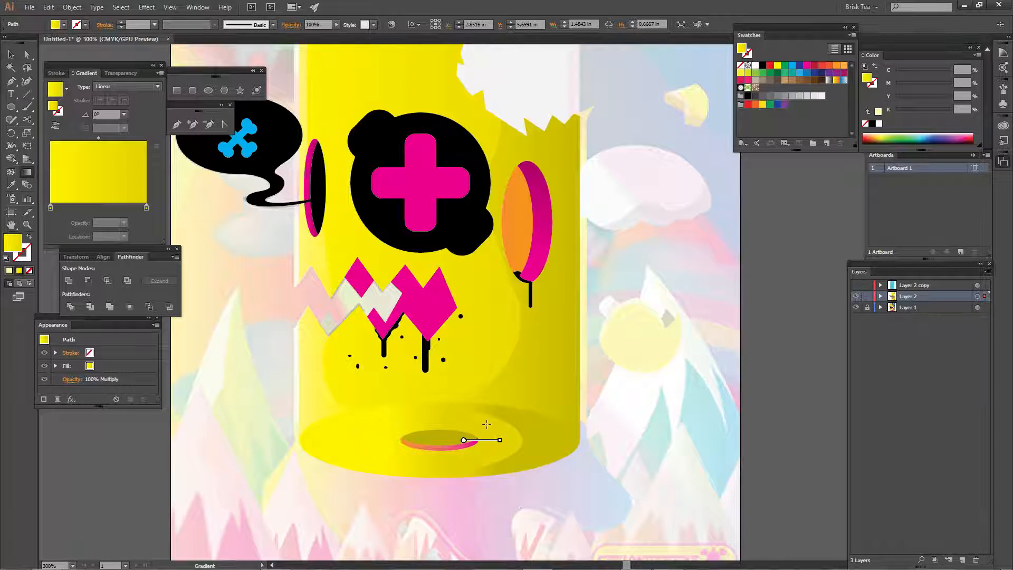
{"action": "left_click_drag", "start_coordinate": [486, 424], "coordinate": [608, 430]}
{"action": "left_click_drag", "start_coordinate": [487, 457], "coordinate": [531, 462]}
{"action": "left_click", "coordinate": [649, 486], "text": "ctrl"}
- Ungroup the pink teeth shapes and deselect them
{"action": "scroll", "coordinate": [641, 413], "scroll_direction": "down", "scroll_amount": 5}
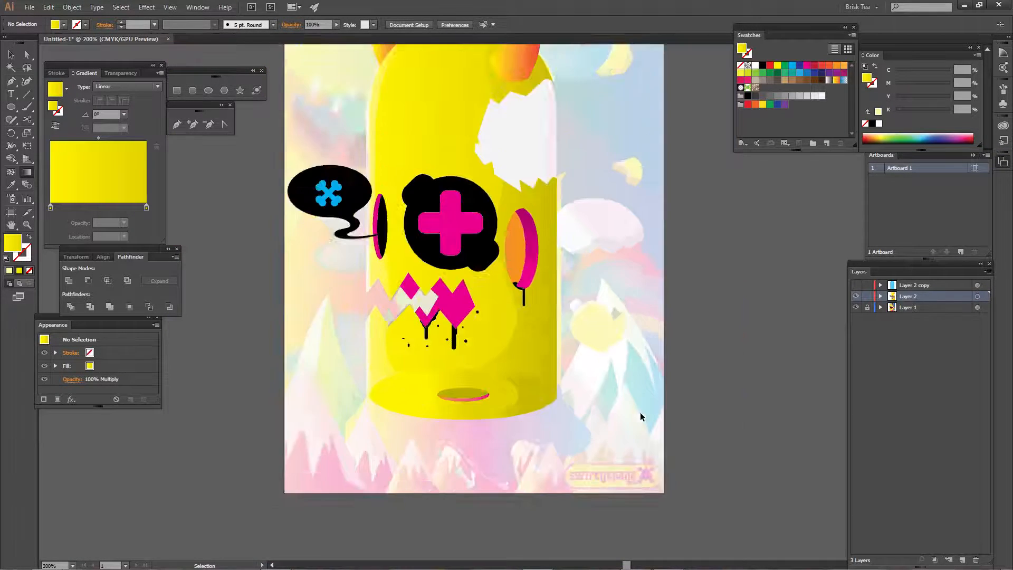
{"action": "scroll", "coordinate": [582, 296], "scroll_direction": "up", "scroll_amount": 5}
{"action": "left_click_drag", "start_coordinate": [523, 179], "coordinate": [527, 527]}
{"action": "left_click_drag", "start_coordinate": [603, 435], "coordinate": [602, 367]}
{"action": "left_click_drag", "start_coordinate": [648, 457], "coordinate": [650, 283]}
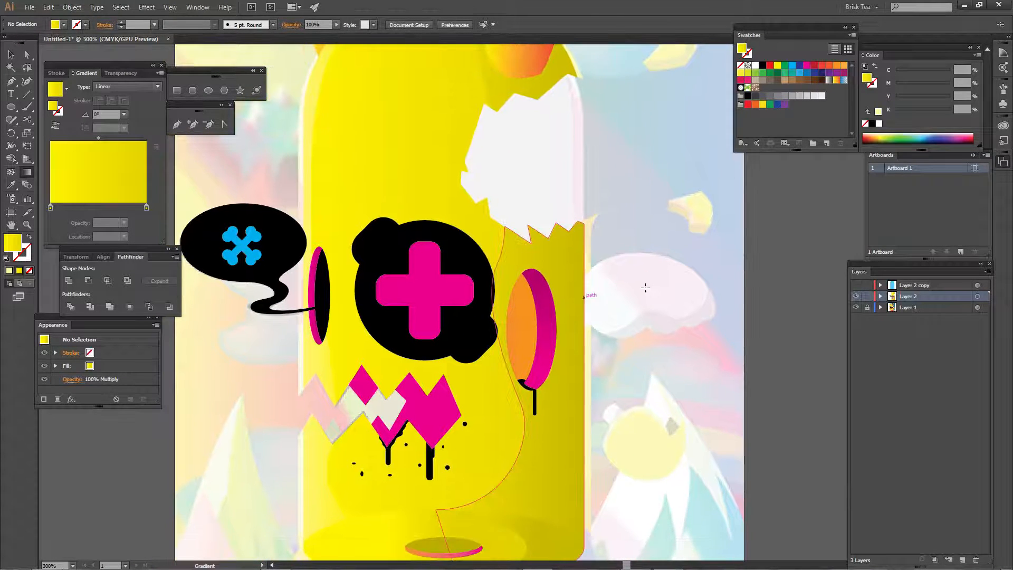
{"action": "key", "text": "ctrl+plus"}
{"action": "left_click_drag", "start_coordinate": [404, 486], "coordinate": [461, 360]}
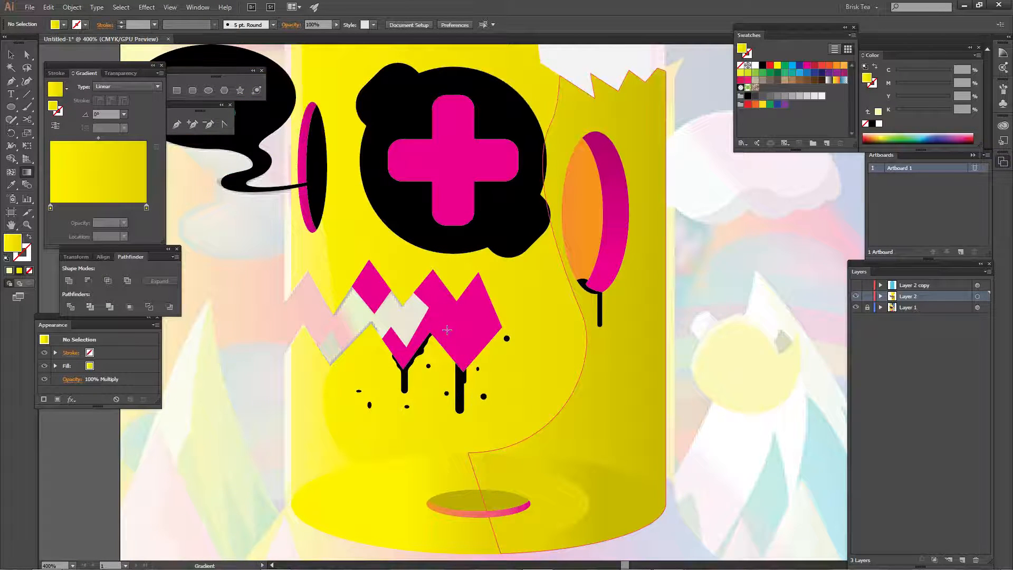
{"action": "key", "text": "v"}
{"action": "left_click", "coordinate": [475, 322]}
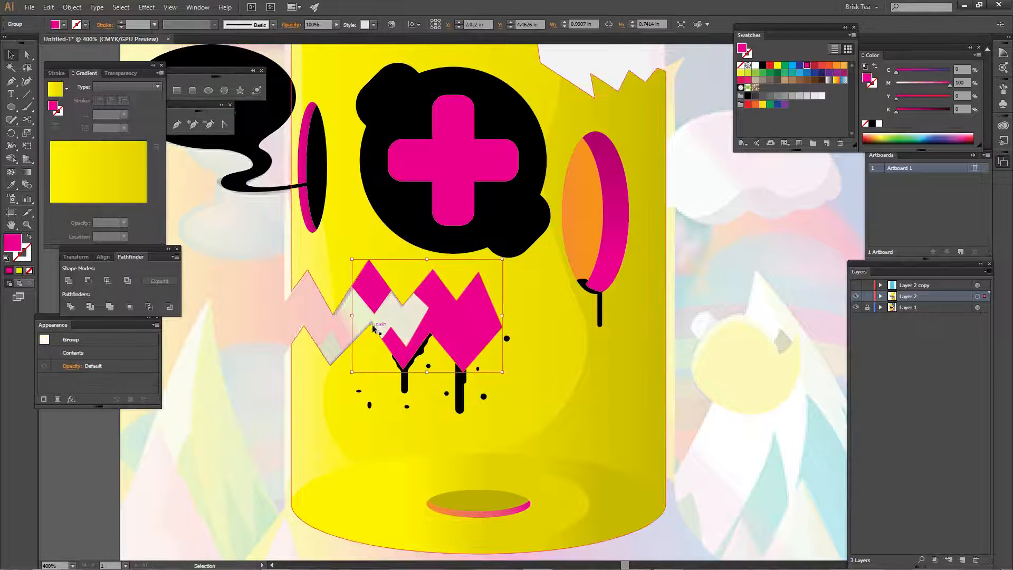
{"action": "right_click", "coordinate": [375, 302]}
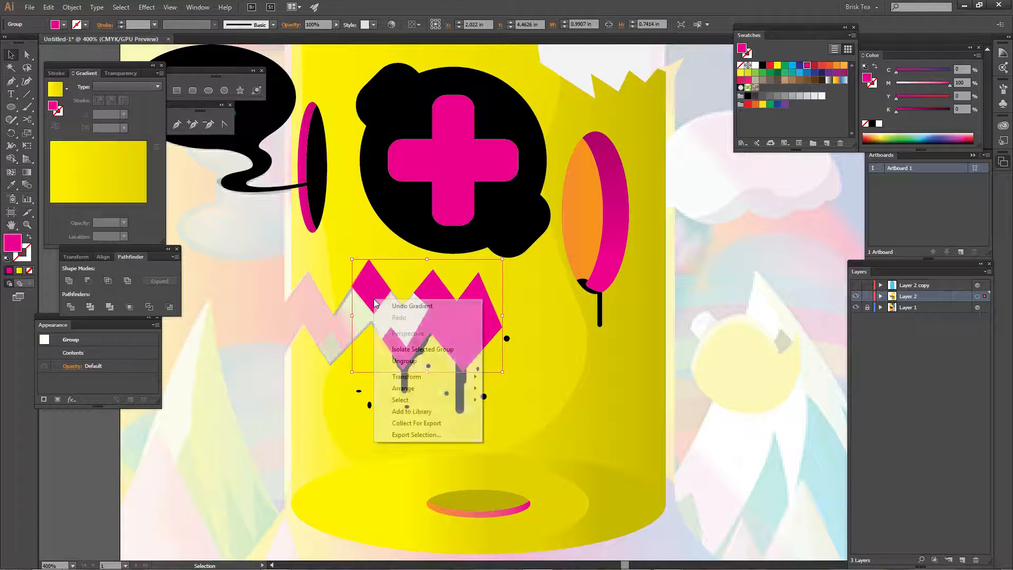
{"action": "left_click", "coordinate": [433, 364]}
{"action": "left_click", "coordinate": [317, 320]}
- Draw a closed Pen shape with a curved left edge over the right-hand pink teeth and darken its magenta fill to K 17%
{"action": "key", "text": "p"}
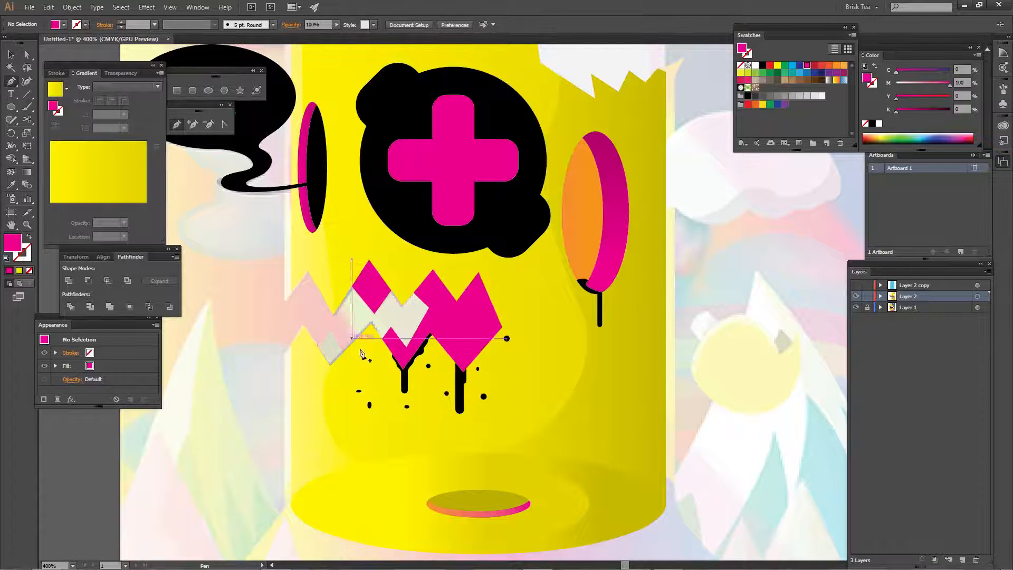
{"action": "left_click", "coordinate": [427, 382]}
{"action": "left_click_drag", "start_coordinate": [471, 325], "coordinate": [456, 408]}
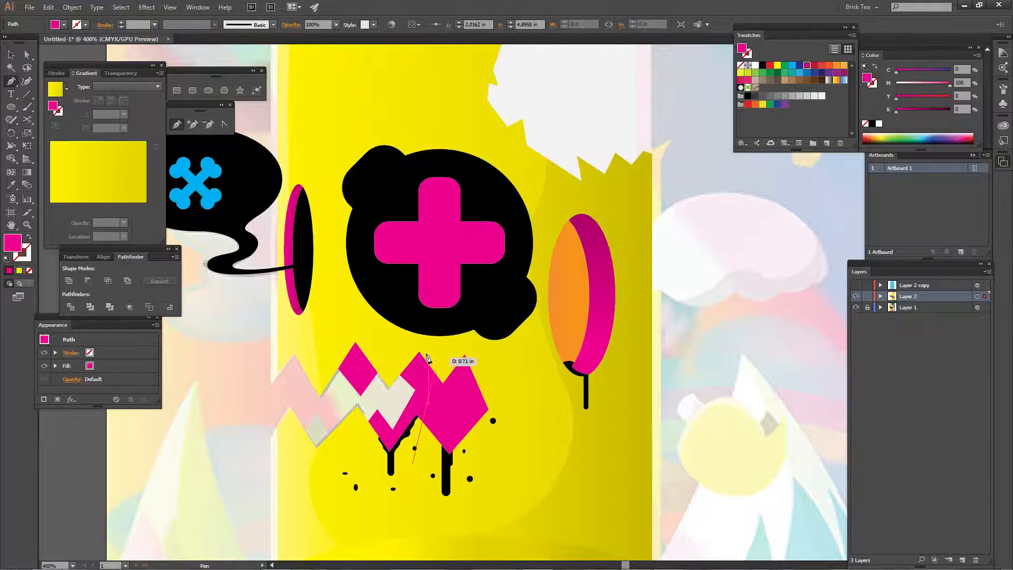
{"action": "left_click_drag", "start_coordinate": [413, 346], "coordinate": [370, 266]}
{"action": "left_click", "coordinate": [511, 341]}
{"action": "left_click", "coordinate": [524, 451]}
{"action": "left_click", "coordinate": [432, 503]}
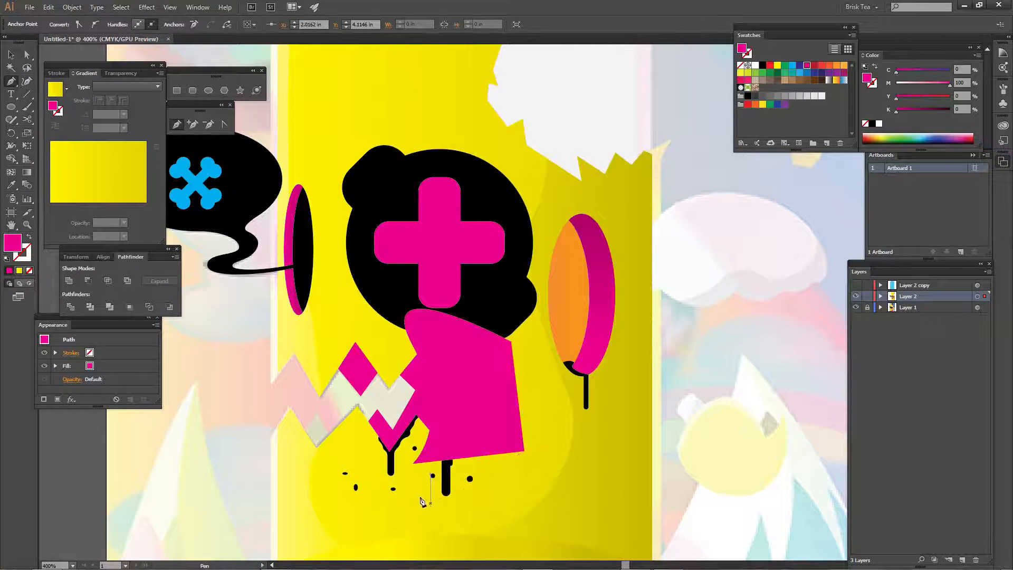
{"action": "left_click", "coordinate": [413, 464]}
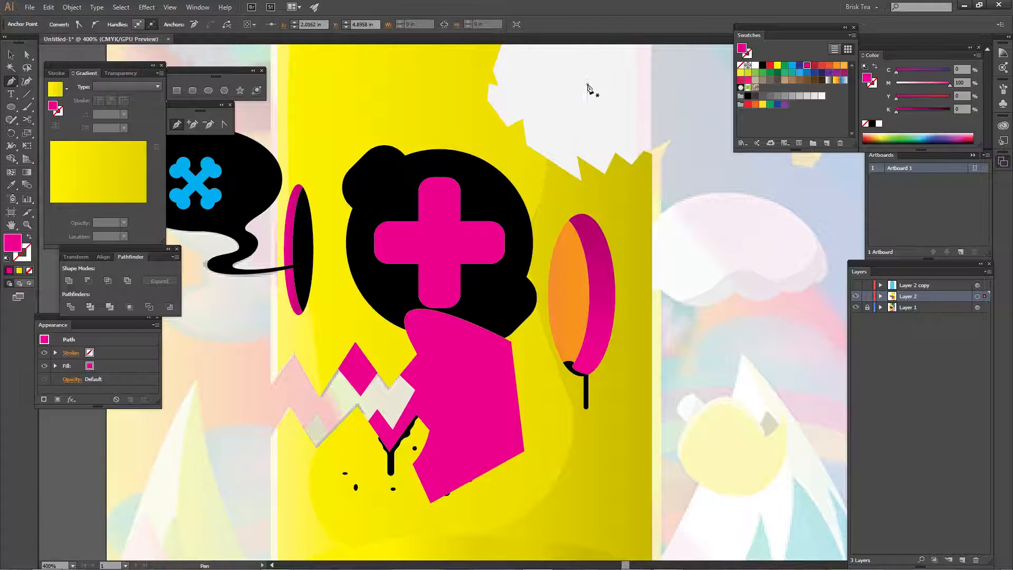
{"action": "left_click", "coordinate": [906, 112]}
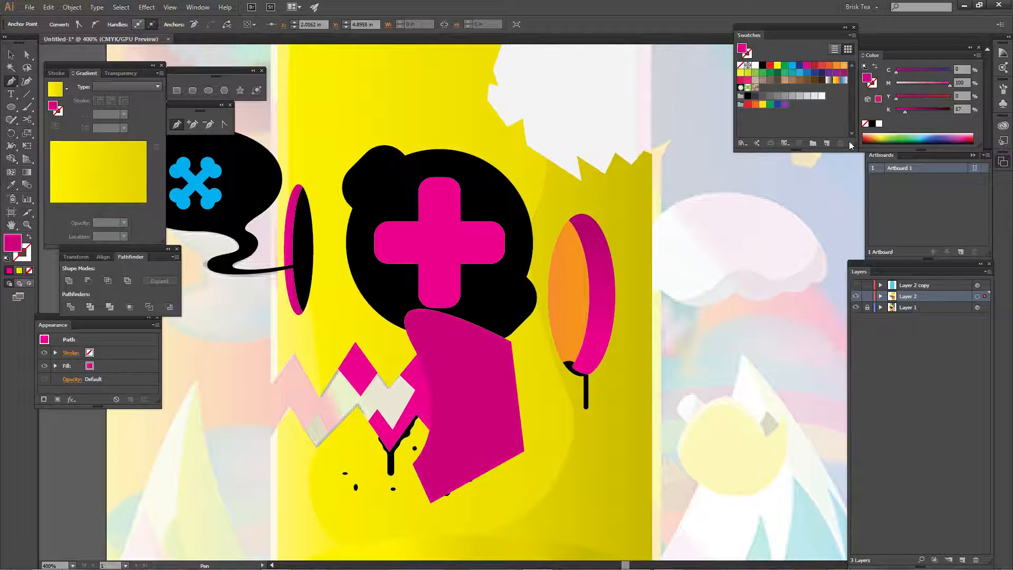
{"action": "key", "text": "v"}
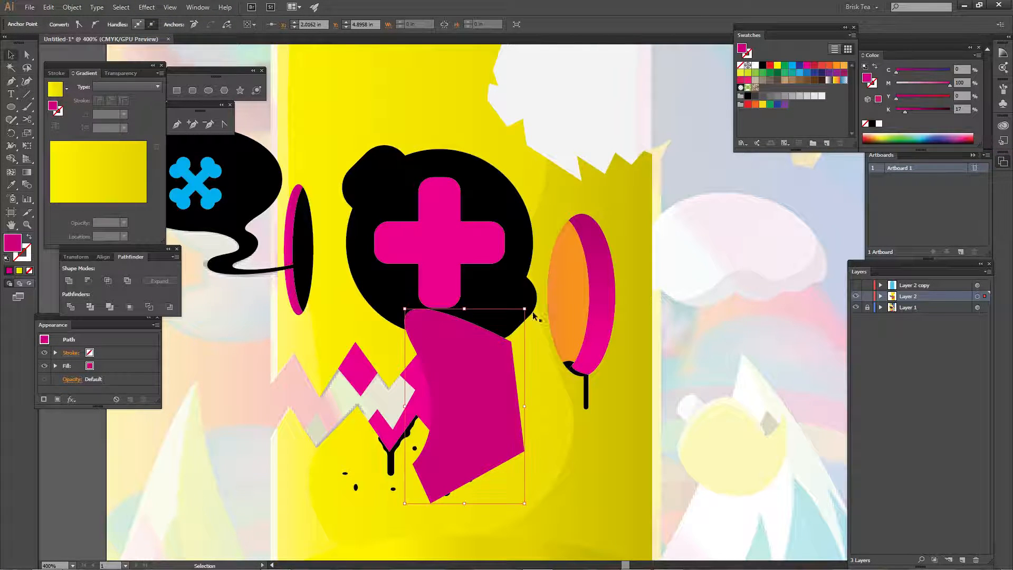
- Trim the dark magenta shape to the front pink tooth piece with Shape Builder, removing everything outside the teeth, and deselect
{"action": "left_click", "coordinate": [384, 400]}
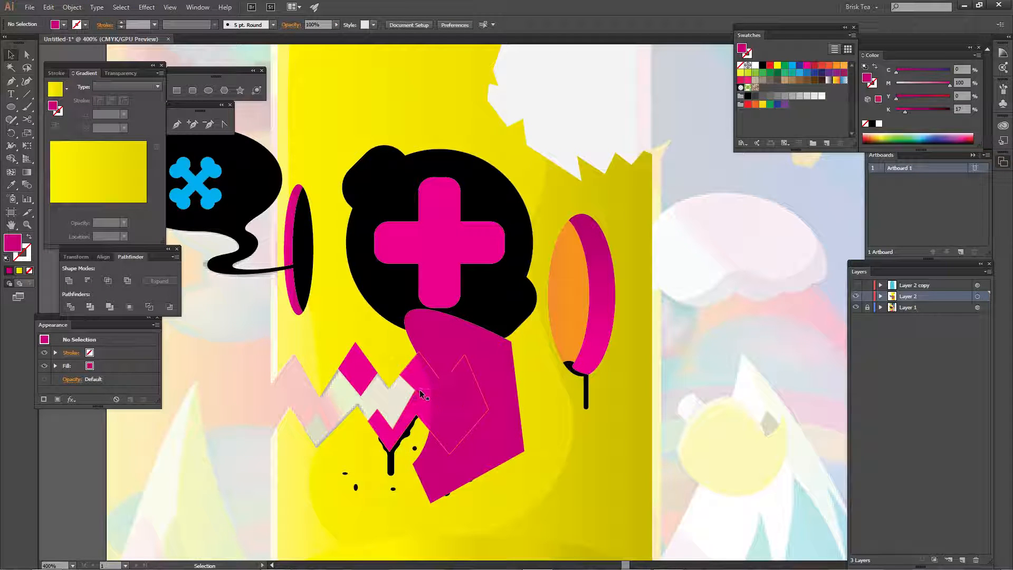
{"action": "left_click", "coordinate": [421, 392]}
{"action": "left_click", "coordinate": [458, 337], "text": "shift"}
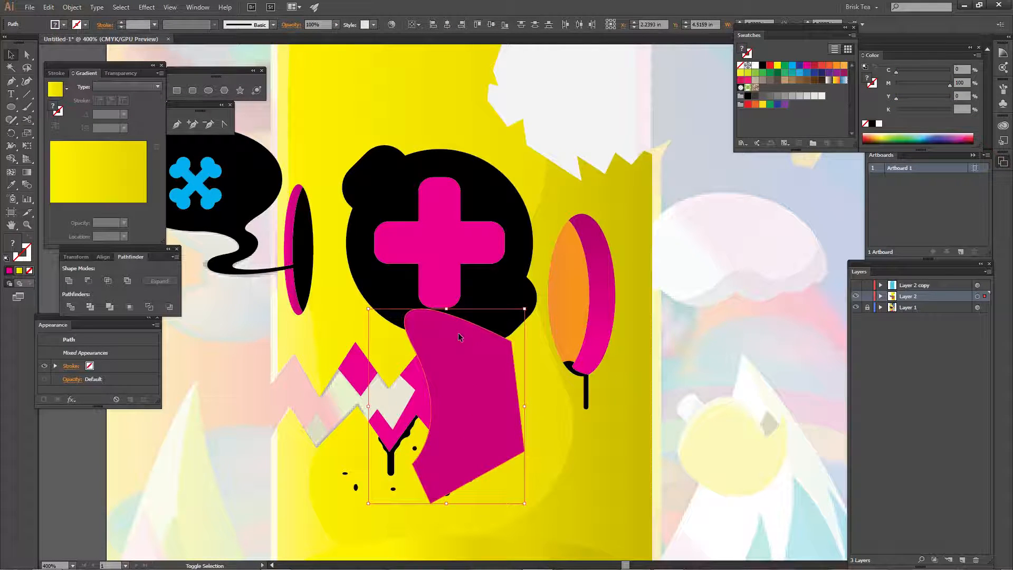
{"action": "key", "text": "shift+m"}
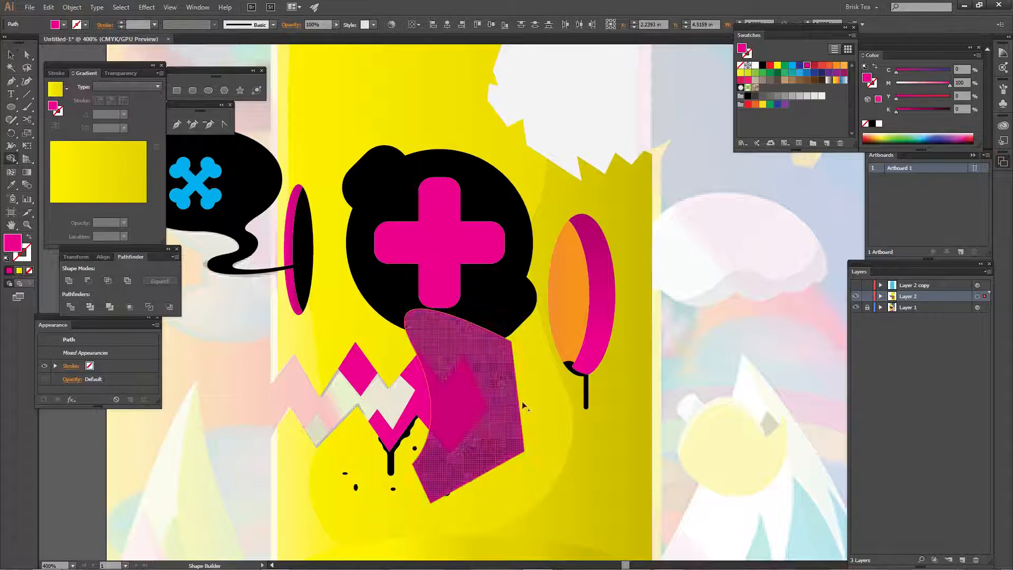
{"action": "left_click", "coordinate": [486, 460], "text": "alt"}
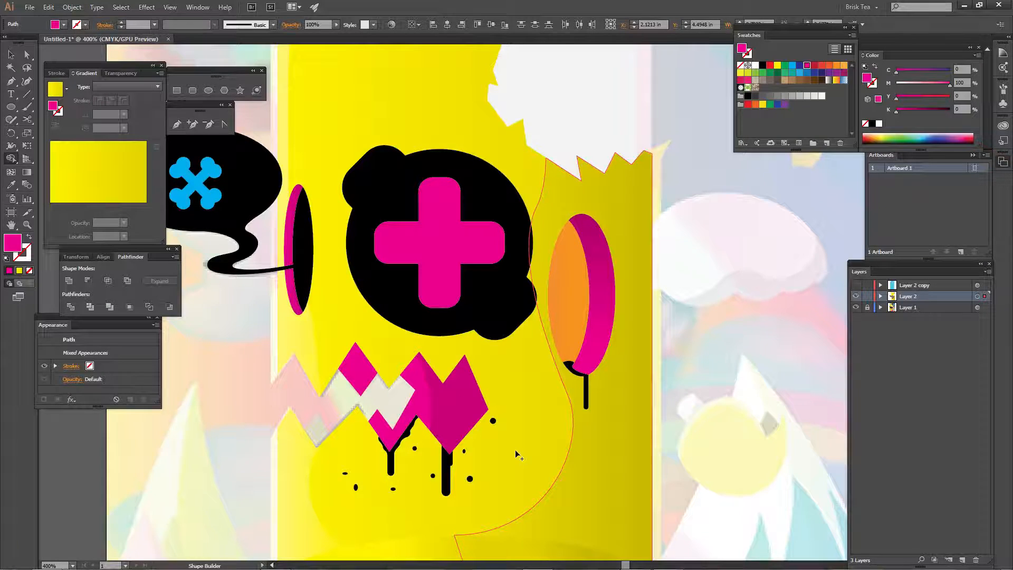
{"action": "left_click", "coordinate": [750, 435], "text": "ctrl"}
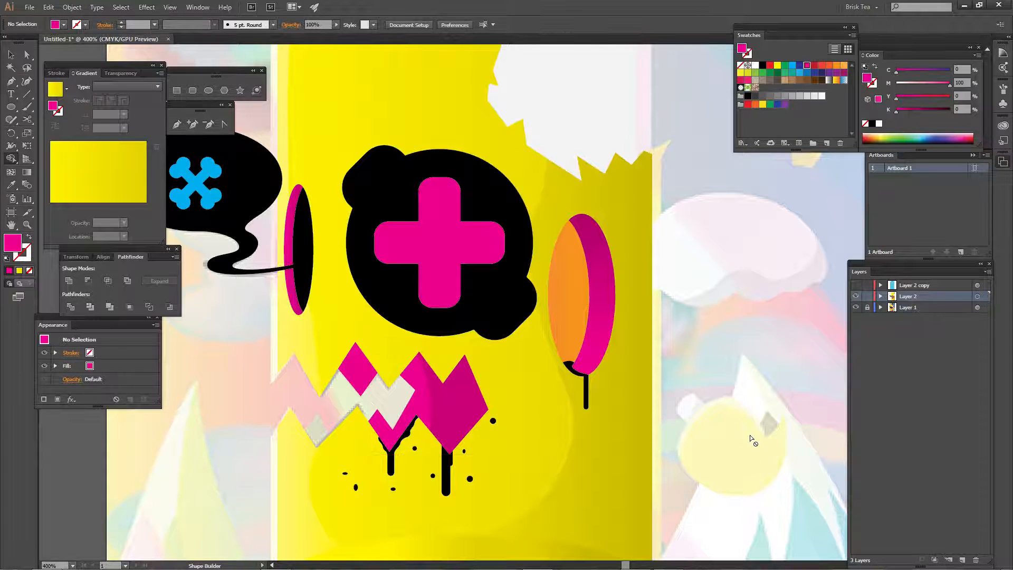
- Pick up the light fill (K 5%) of the torn white patch below the right horn as the current fill, and deselect the patch
{"action": "key", "text": "ctrl+minus"}
{"action": "key", "text": "ctrl+minus"}
{"action": "key", "text": "ctrl+minus"}
{"action": "key", "text": "ctrl+minus"}
{"action": "key", "text": "ctrl+equal"}
{"action": "key", "text": "ctrl+equal"}
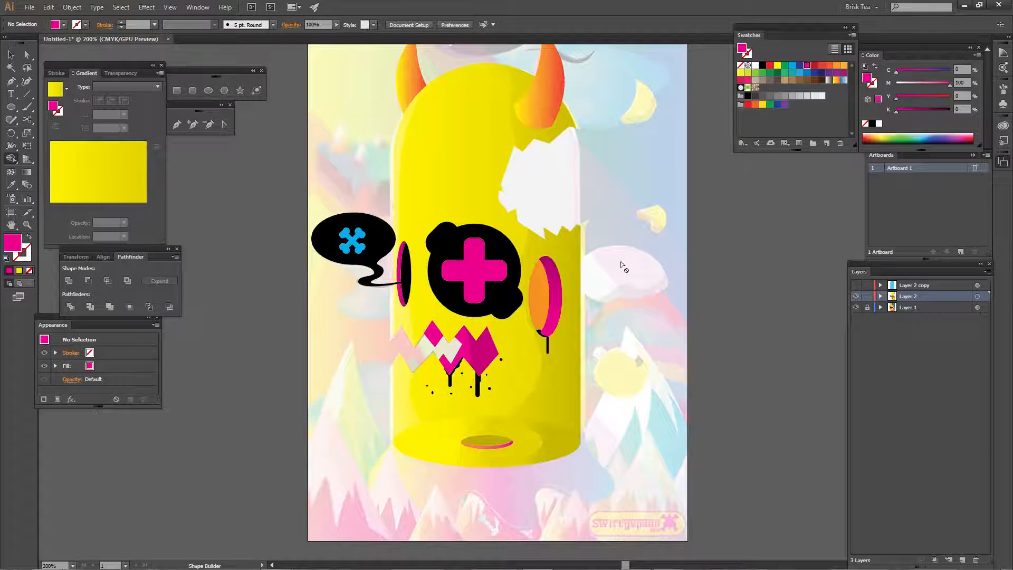
{"action": "left_click_drag", "start_coordinate": [620, 261], "coordinate": [608, 358]}
{"action": "key", "text": "ctrl+equal"}
{"action": "key", "text": "ctrl+equal"}
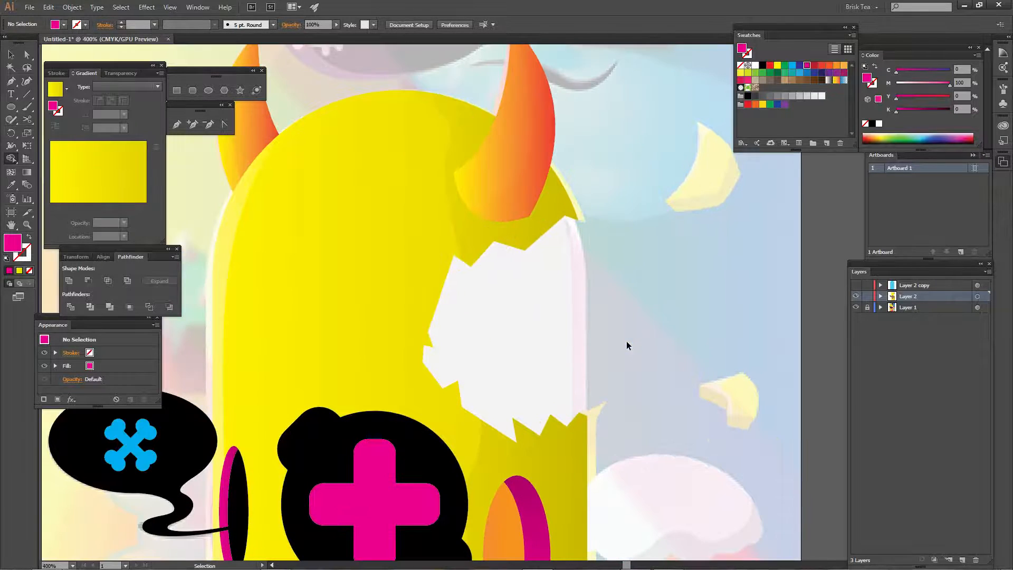
{"action": "left_click_drag", "start_coordinate": [611, 305], "coordinate": [602, 335]}
{"action": "key", "text": "v"}
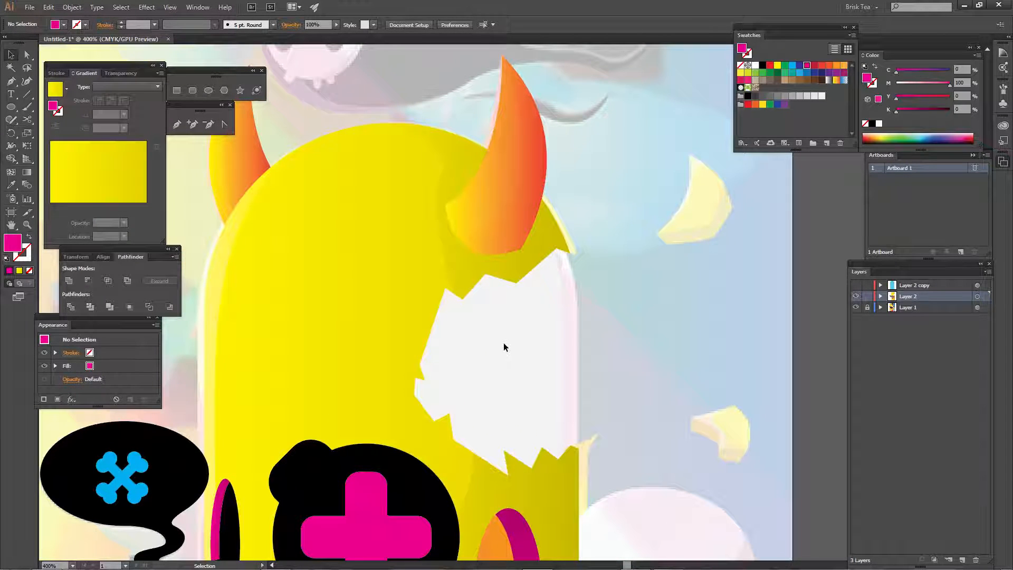
{"action": "key", "text": "a"}
{"action": "left_click", "coordinate": [505, 344]}
{"action": "key", "text": "v"}
{"action": "left_click", "coordinate": [607, 316]}
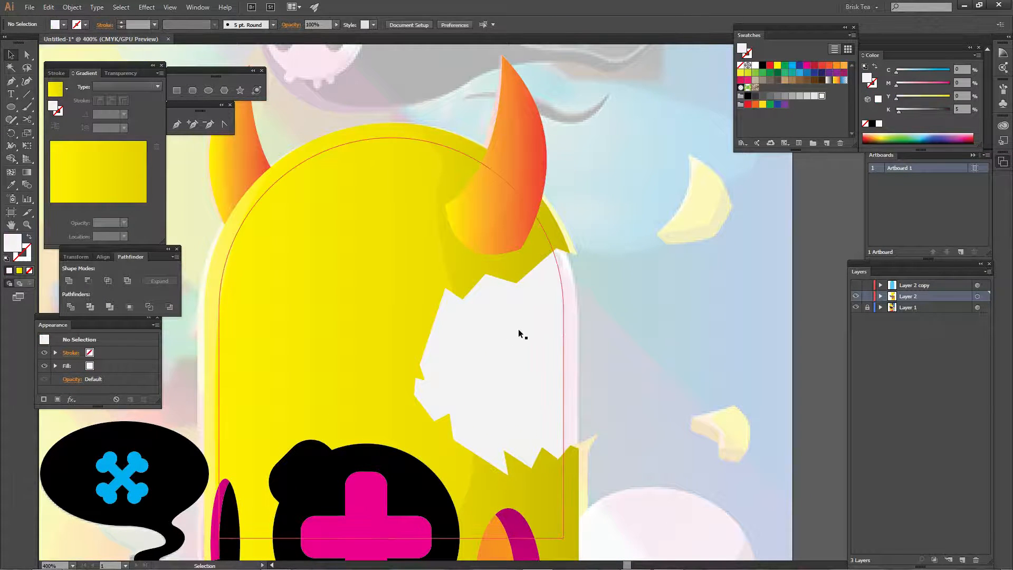
- Fill the torn patch below the right horn with a linear gradient from 40% black grey to light grey
{"action": "left_click", "coordinate": [519, 330]}
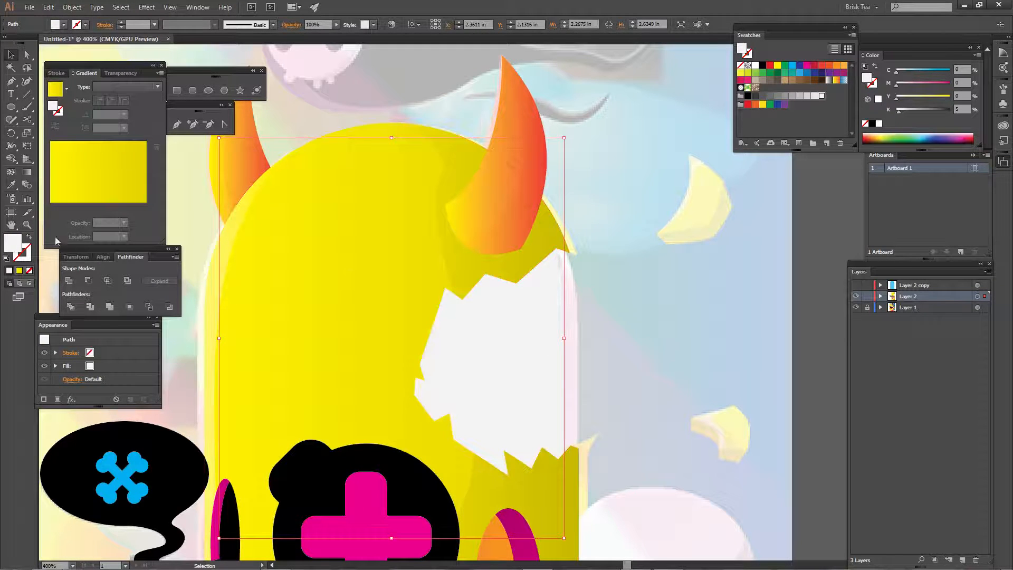
{"action": "left_click", "coordinate": [97, 200]}
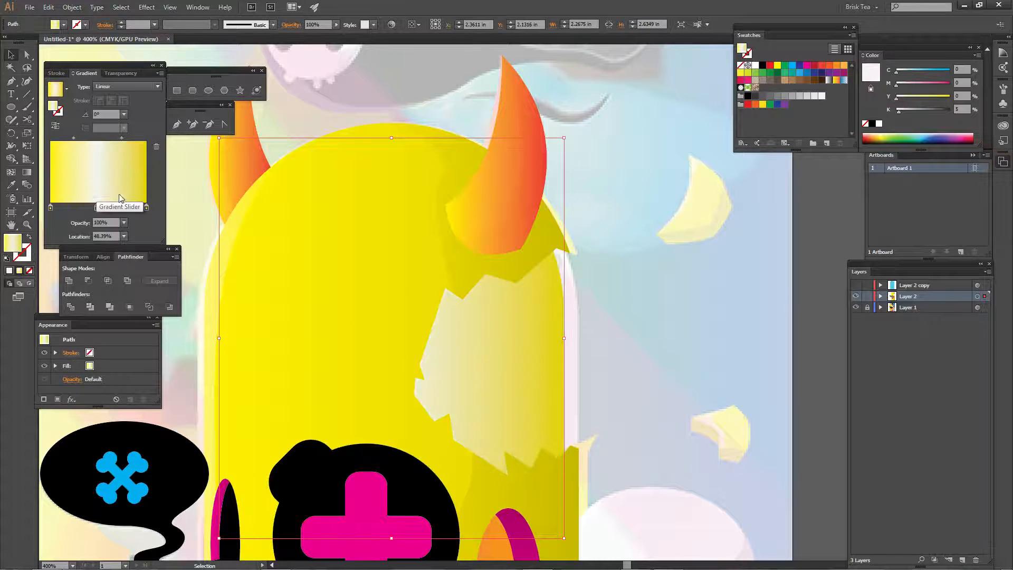
{"action": "mouse_move", "coordinate": [50, 208]}
{"action": "left_mouse_down"}
{"action": "mouse_move", "coordinate": [44, 221]}
{"action": "mouse_move", "coordinate": [95, 208]}
{"action": "mouse_move", "coordinate": [50, 209]}
{"action": "left_mouse_up"}
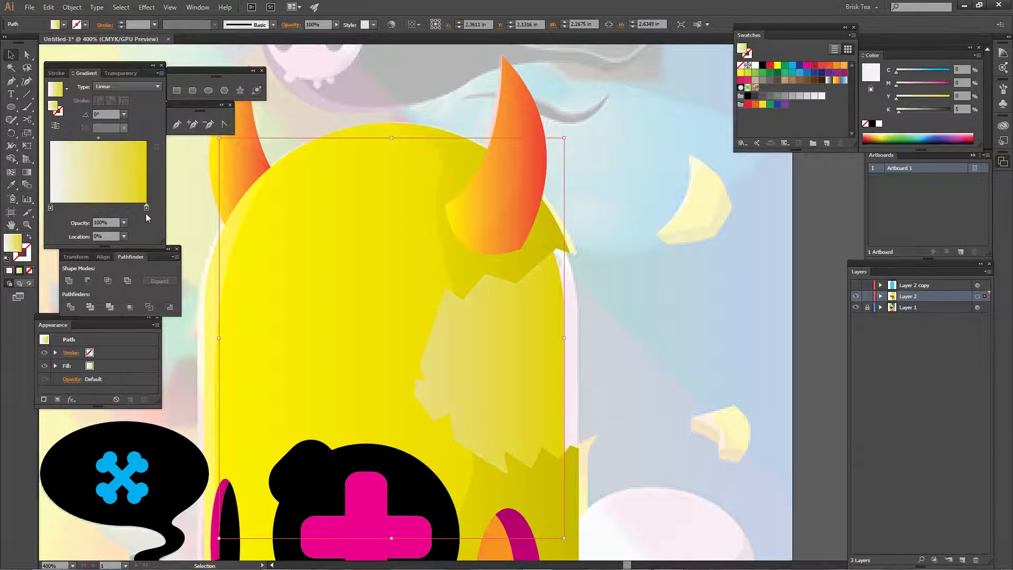
{"action": "left_click_drag", "start_coordinate": [808, 100], "coordinate": [325, 198]}
{"action": "left_click_drag", "start_coordinate": [132, 194], "coordinate": [154, 229]}
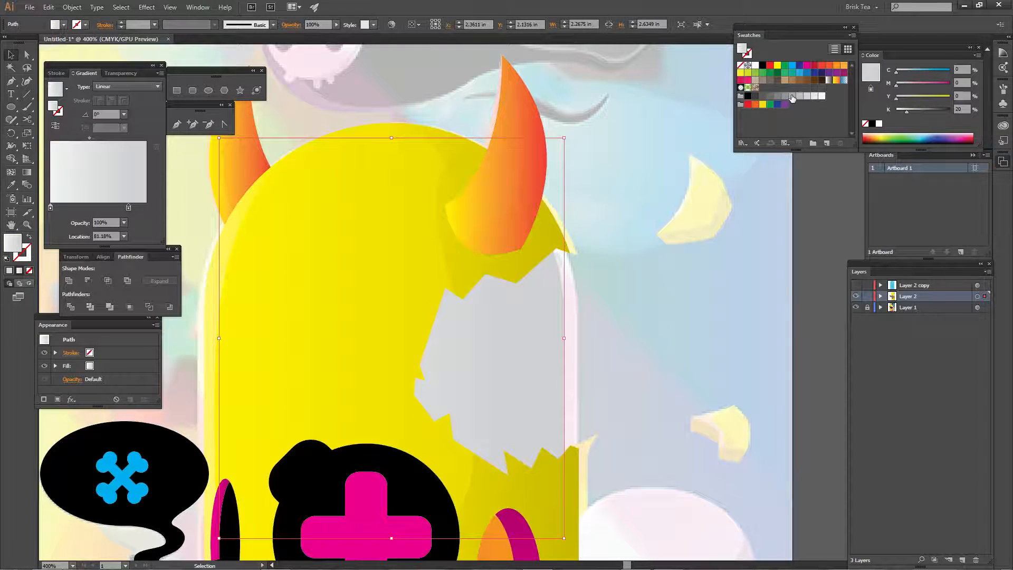
{"action": "left_click_drag", "start_coordinate": [793, 99], "coordinate": [94, 207]}
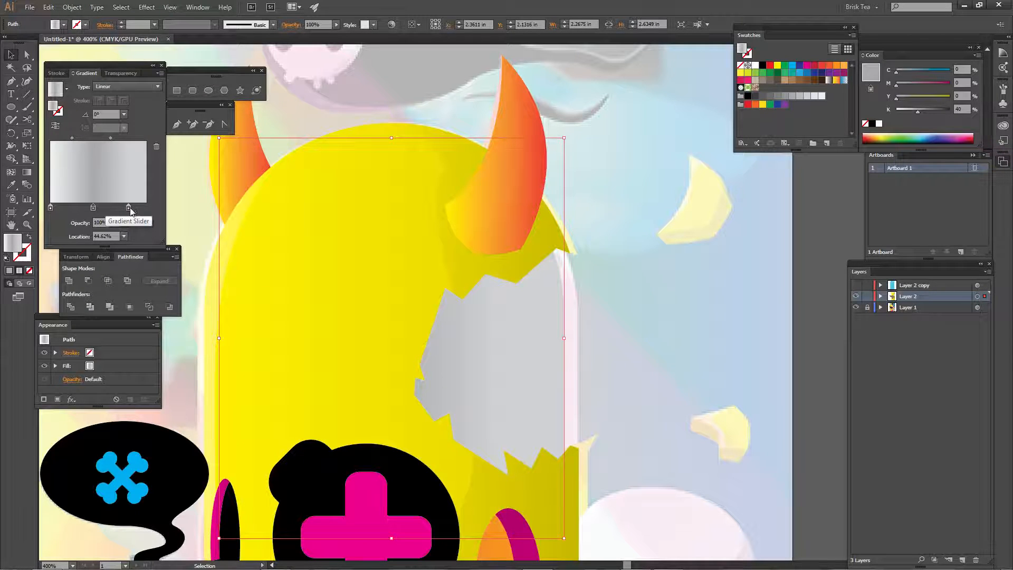
{"action": "left_click_drag", "start_coordinate": [129, 207], "coordinate": [119, 233]}
{"action": "mouse_move", "coordinate": [53, 211]}
{"action": "left_mouse_down"}
{"action": "mouse_move", "coordinate": [150, 213]}
{"action": "mouse_move", "coordinate": [72, 213]}
{"action": "mouse_move", "coordinate": [91, 198]}
{"action": "mouse_move", "coordinate": [50, 208]}
{"action": "left_mouse_up"}
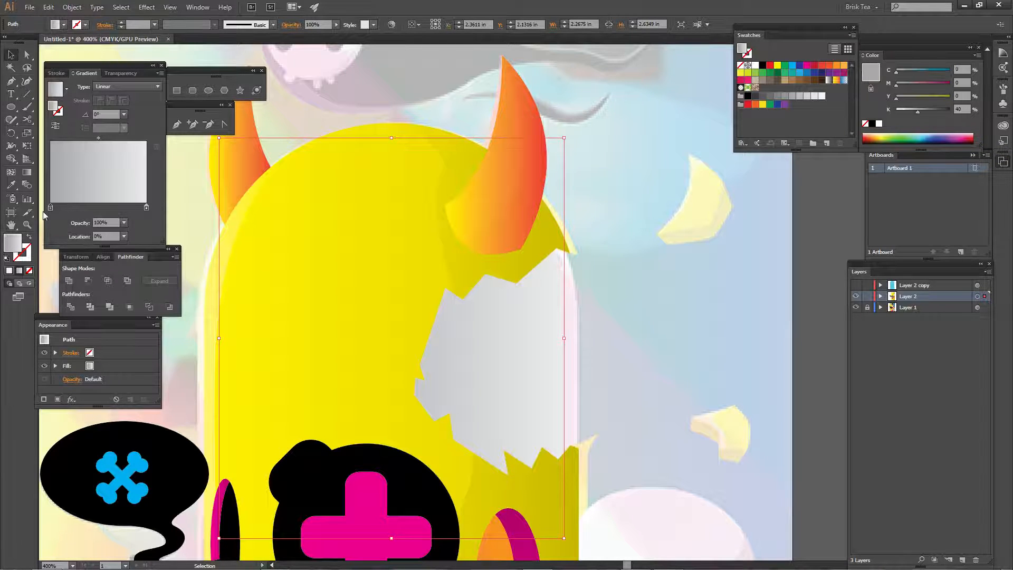
- Angle the torn patch's gradient diagonally downward at about -23.7° with the Gradient tool, and deselect the patch
{"action": "left_click", "coordinate": [29, 173]}
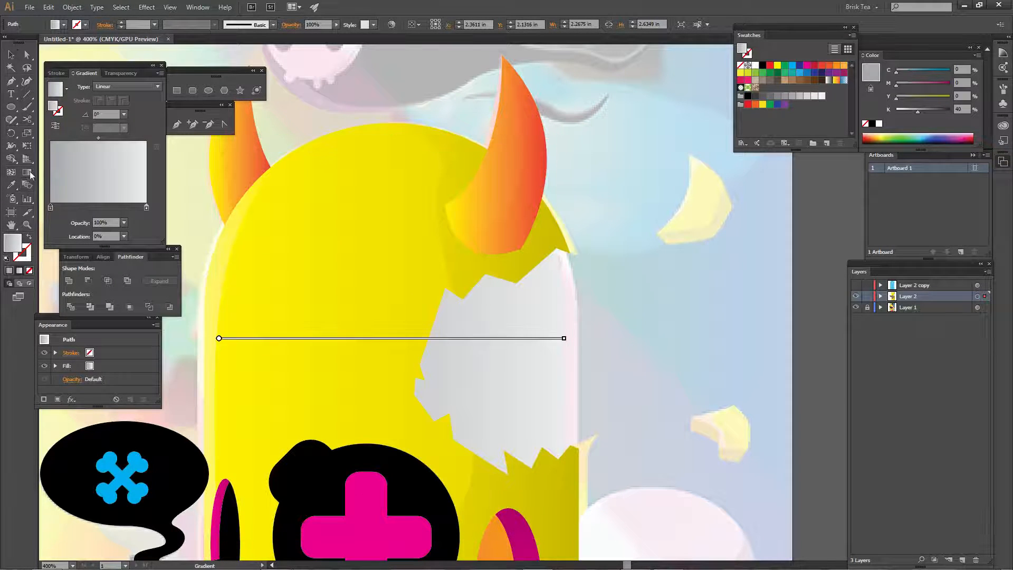
{"action": "left_click_drag", "start_coordinate": [325, 223], "coordinate": [564, 378]}
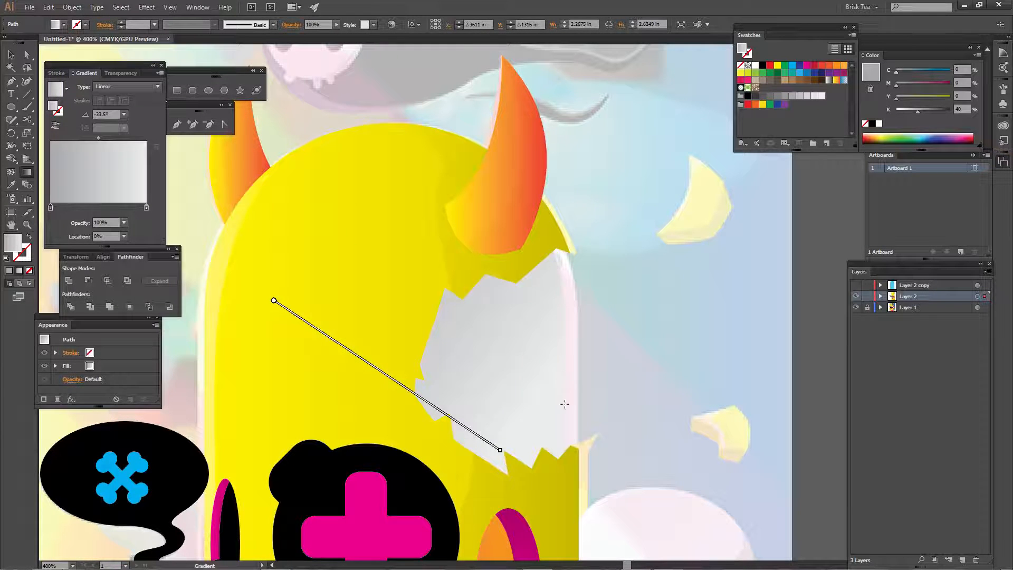
{"action": "left_click_drag", "start_coordinate": [390, 338], "coordinate": [397, 340]}
{"action": "left_click_drag", "start_coordinate": [515, 392], "coordinate": [529, 399]}
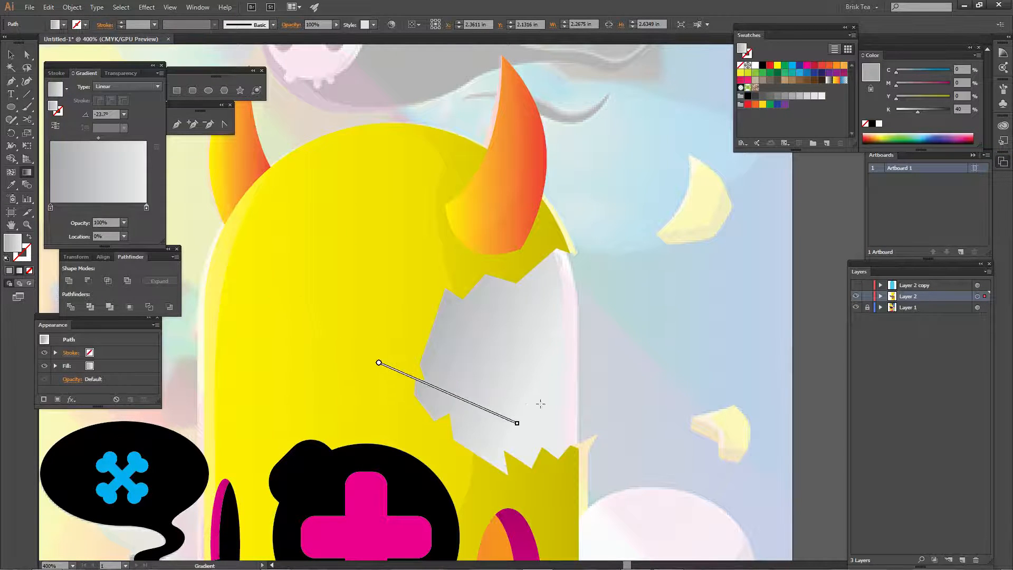
{"action": "key", "text": "ctrl+minus"}
{"action": "key", "text": "ctrl+minus"}
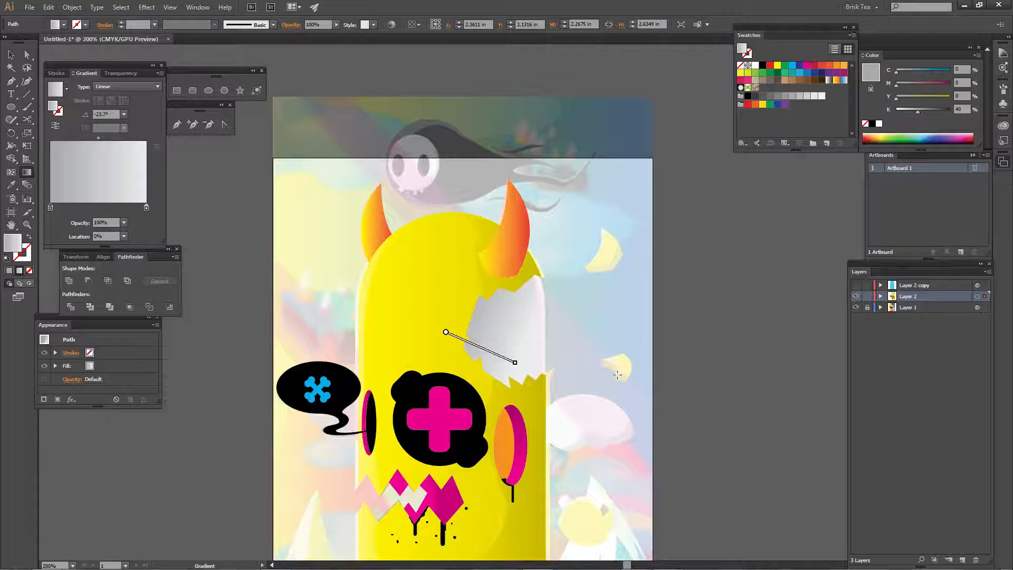
{"action": "key", "text": "ctrl+shift+a"}
{"action": "mouse_move", "coordinate": [583, 438]}
{"action": "left_mouse_down"}
{"action": "mouse_move", "coordinate": [596, 244]}
{"action": "mouse_move", "coordinate": [610, 391]}
{"action": "left_mouse_up"}
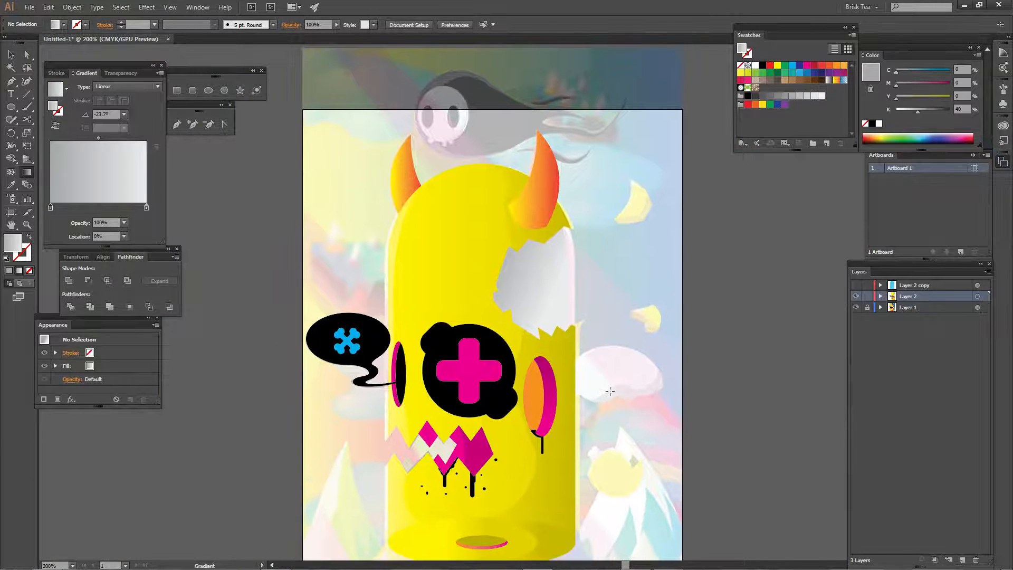
- Reselect the torn patch, redraw its gradient direction at about -31.3° with the darker grey at the inner edge, and deselect it
{"action": "key", "text": "v"}
{"action": "left_click", "coordinate": [544, 288]}
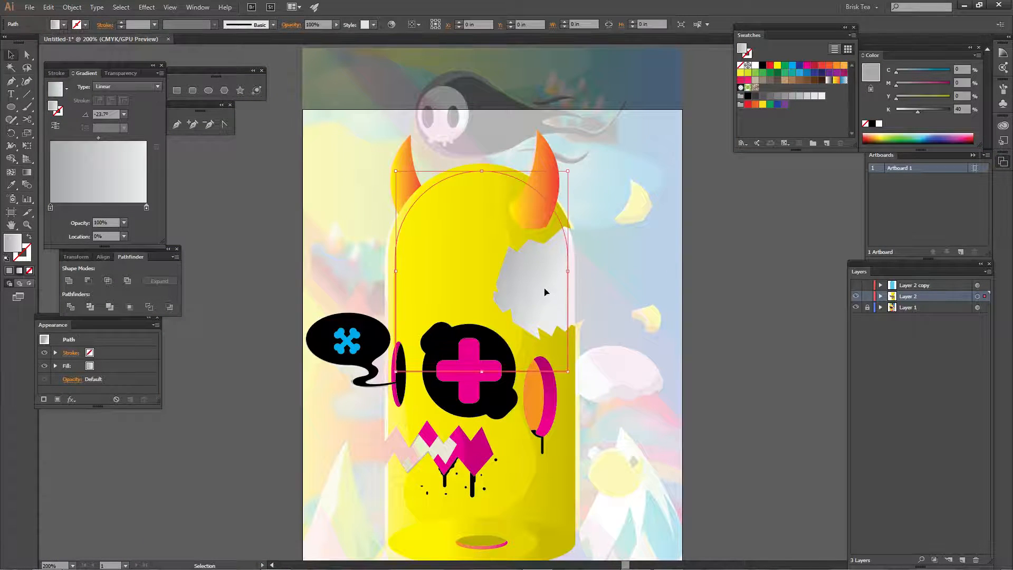
{"action": "left_click", "coordinate": [29, 173]}
{"action": "mouse_move", "coordinate": [441, 265]}
{"action": "left_mouse_down"}
{"action": "mouse_move", "coordinate": [554, 299]}
{"action": "mouse_move", "coordinate": [540, 287]}
{"action": "left_mouse_up"}
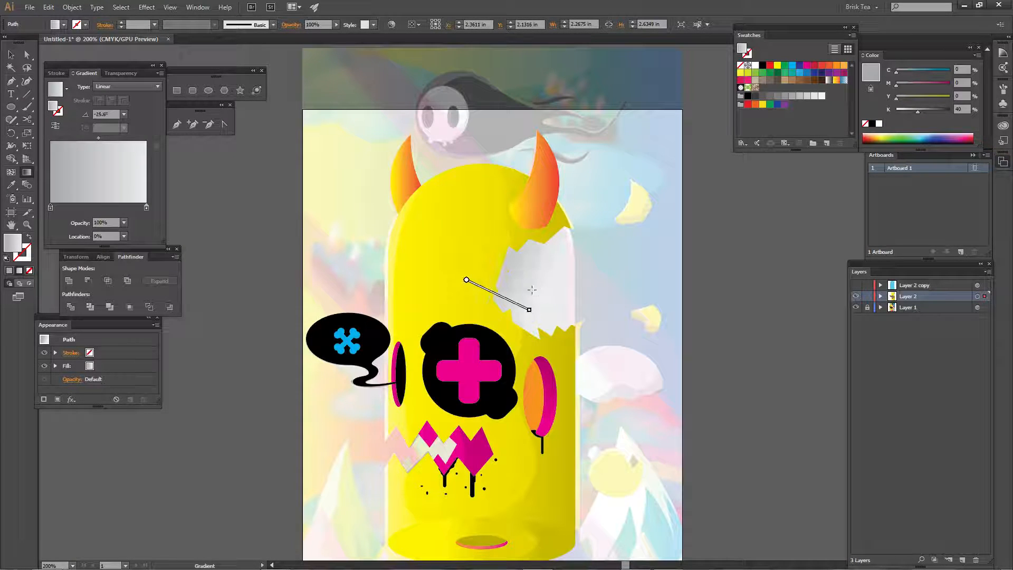
{"action": "left_click_drag", "start_coordinate": [471, 257], "coordinate": [535, 296]}
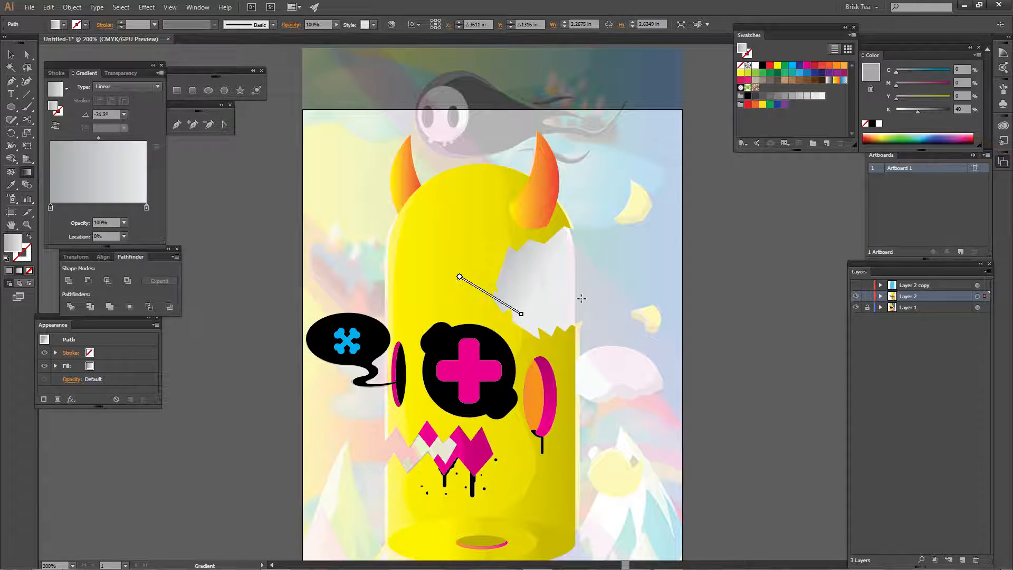
{"action": "key", "text": "v"}
{"action": "left_click", "coordinate": [623, 300]}
{"action": "key", "text": "g"}
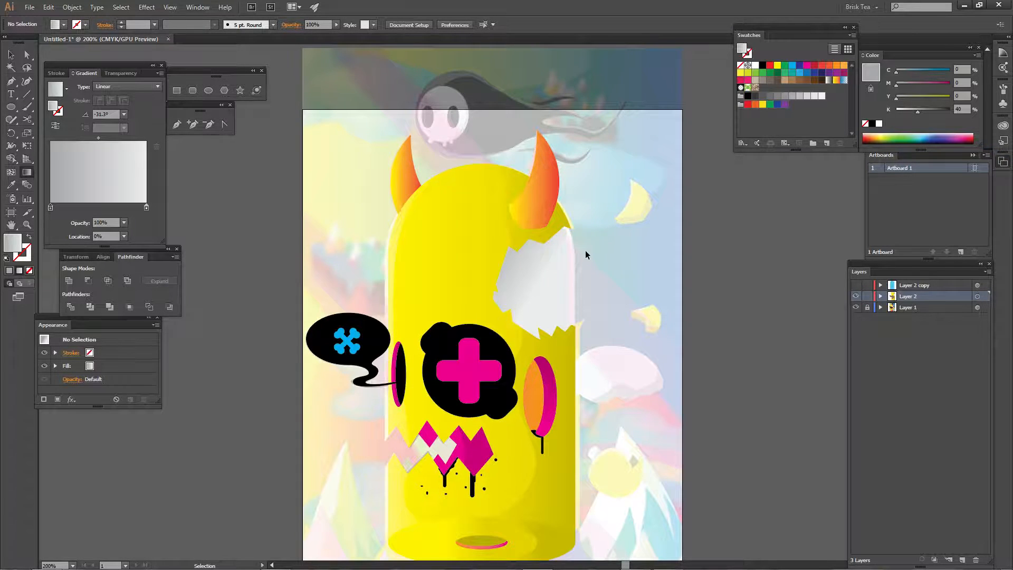
- Set the current fill to the plain yellow swatch (Y 100%) and darken it to K 37%
{"action": "key", "text": "ctrl+plus"}
{"action": "key", "text": "ctrl+plus"}
{"action": "key", "text": "ctrl+plus"}
{"action": "key", "text": "ctrl+plus"}
{"action": "left_click_drag", "start_coordinate": [582, 154], "coordinate": [586, 439]}
{"action": "left_click_drag", "start_coordinate": [747, 271], "coordinate": [700, 303]}
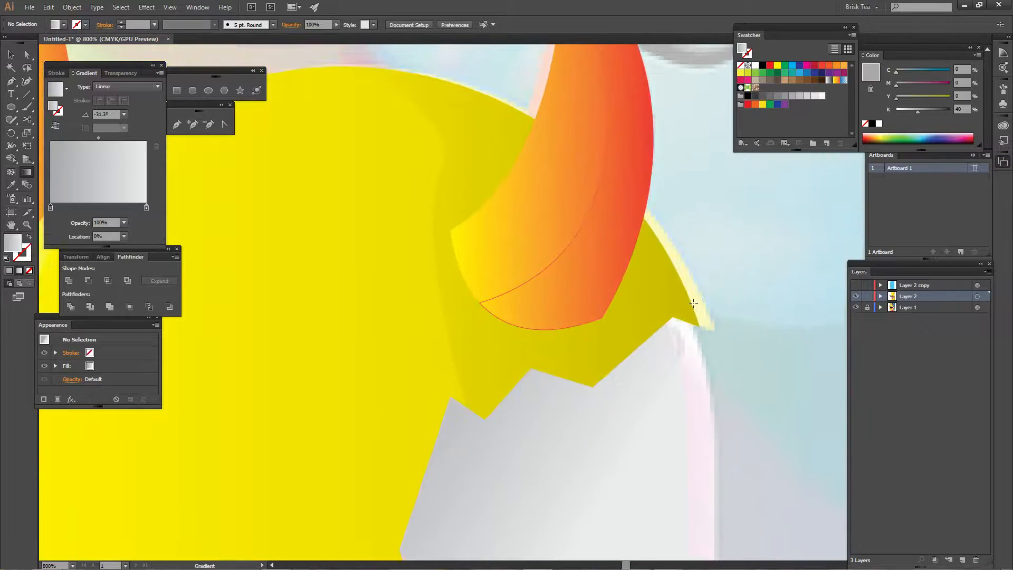
{"action": "key", "text": "i"}
{"action": "left_click", "coordinate": [375, 285]}
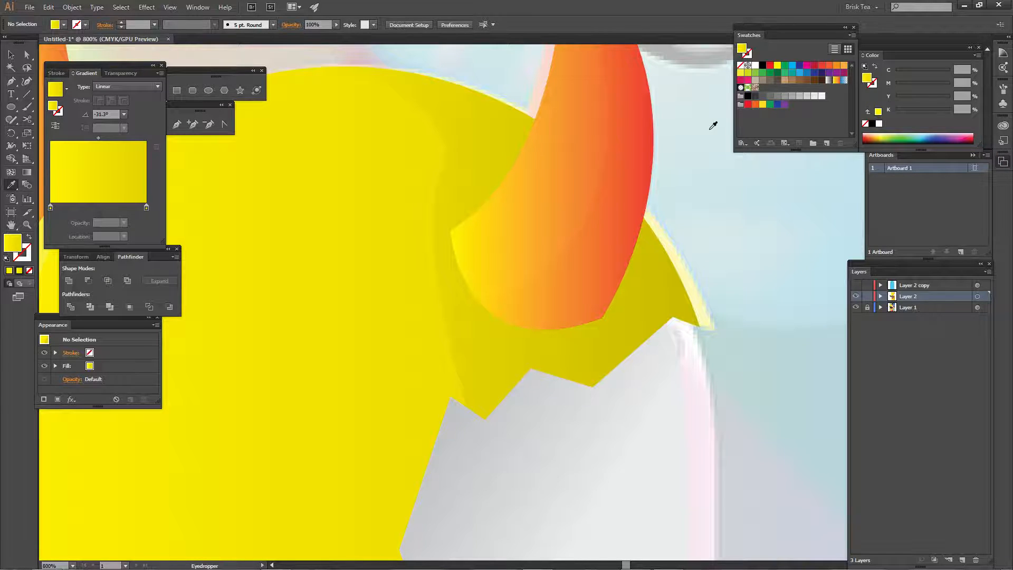
{"action": "left_click", "coordinate": [779, 64]}
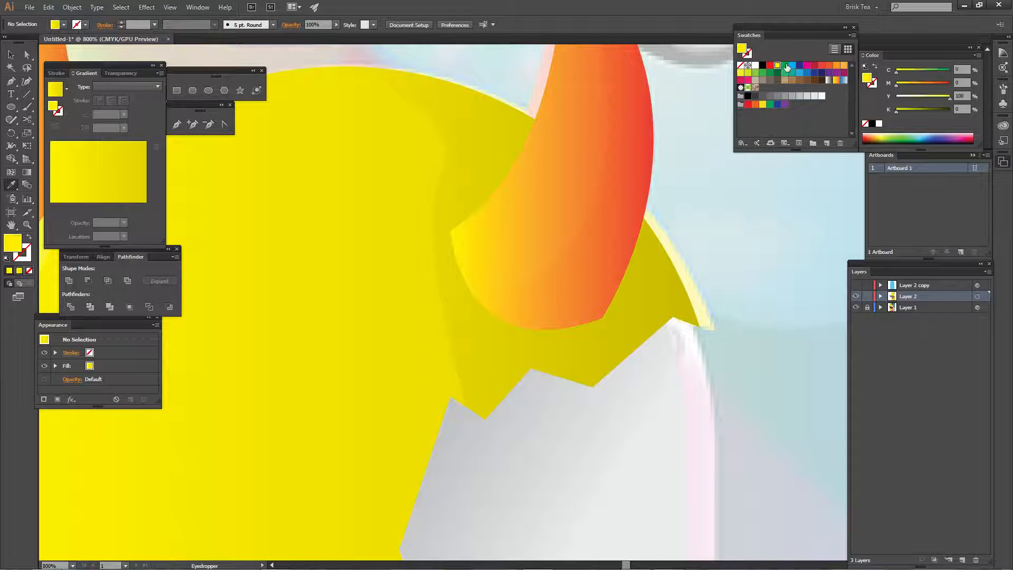
{"action": "left_click", "coordinate": [917, 109]}
- Draw a closed four-point Pen facet in dark yellow under the torn edge's outermost tip below the right horn, and deselect it
{"action": "key", "text": "p"}
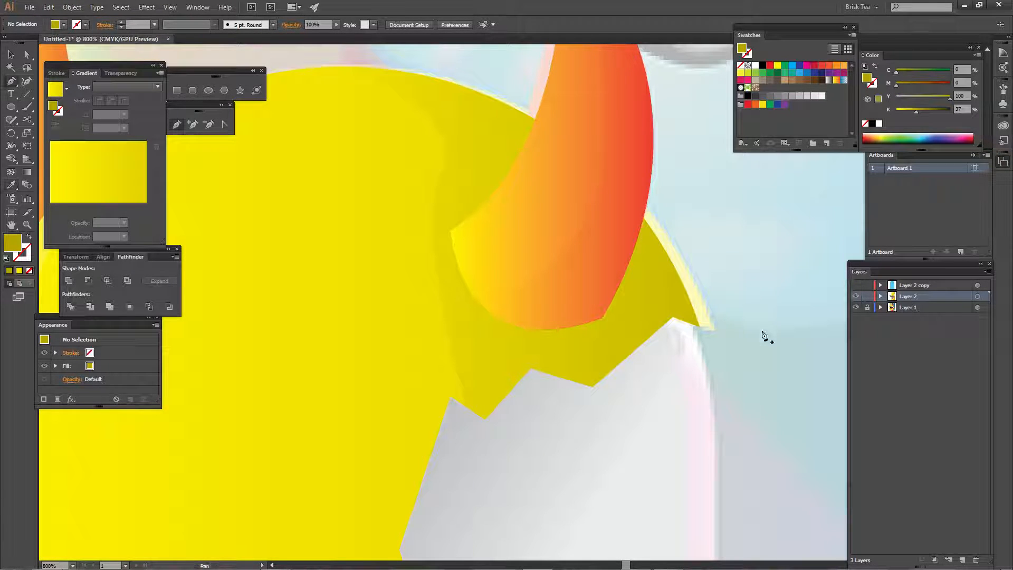
{"action": "key", "text": "ctrl+equal"}
{"action": "key", "text": "ctrl+equal"}
{"action": "key", "text": "ctrl+equal"}
{"action": "left_click_drag", "start_coordinate": [774, 429], "coordinate": [395, 291]}
{"action": "left_click_drag", "start_coordinate": [479, 313], "coordinate": [461, 326]}
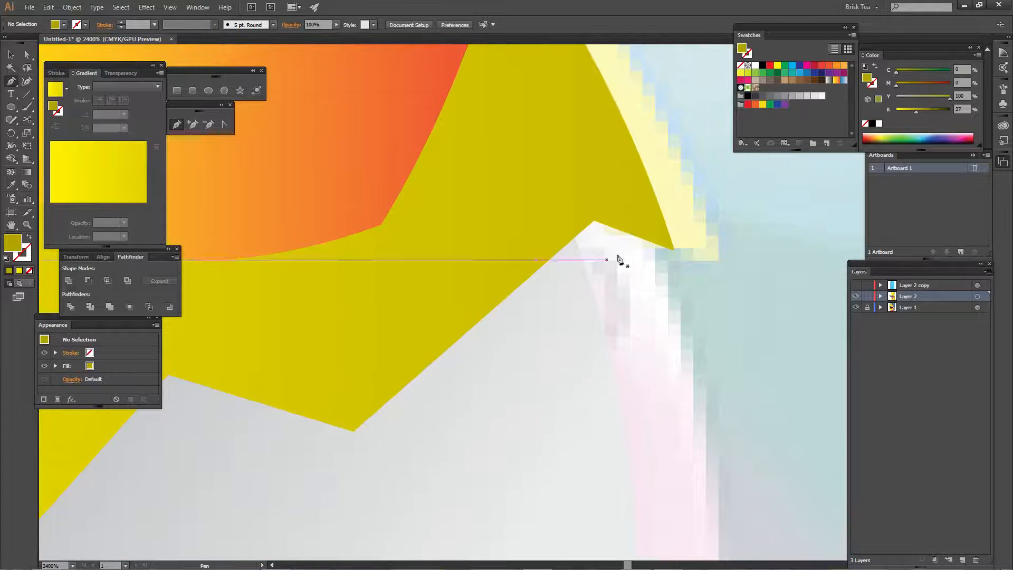
{"action": "left_click", "coordinate": [642, 286]}
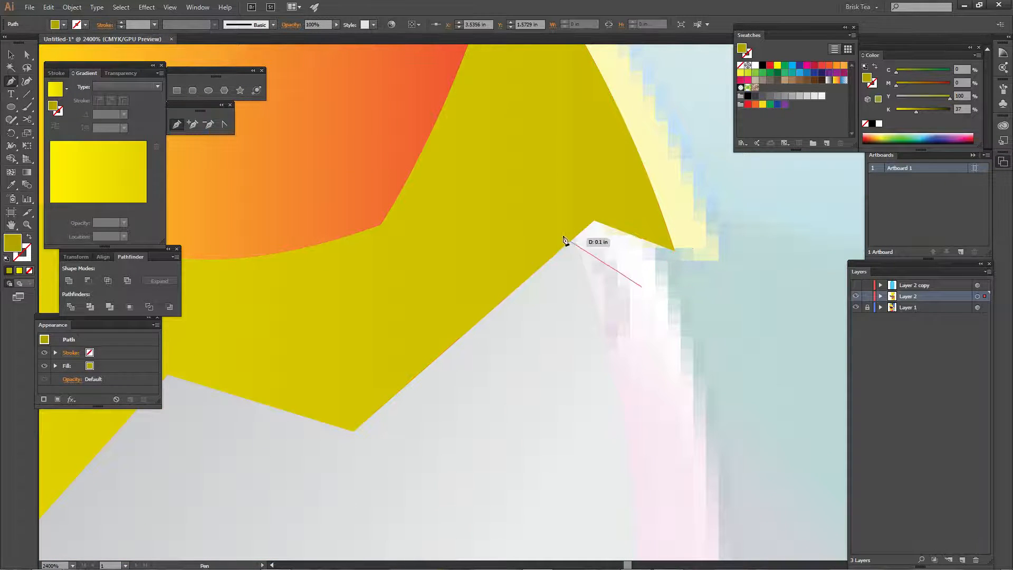
{"action": "left_click", "coordinate": [574, 241]}
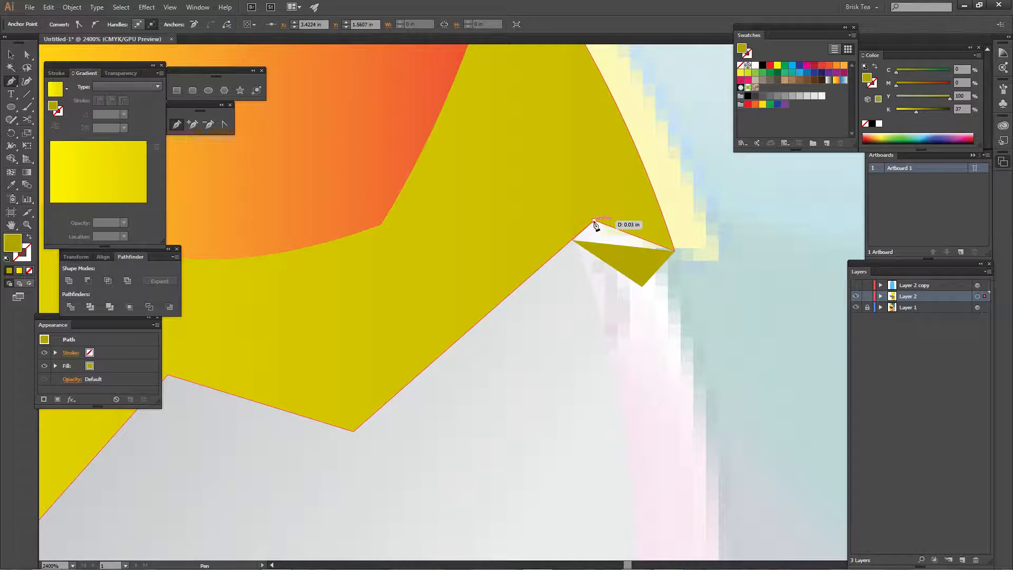
{"action": "left_click", "coordinate": [594, 221]}
{"action": "left_click", "coordinate": [676, 251]}
{"action": "left_click", "coordinate": [703, 291], "text": "ctrl"}
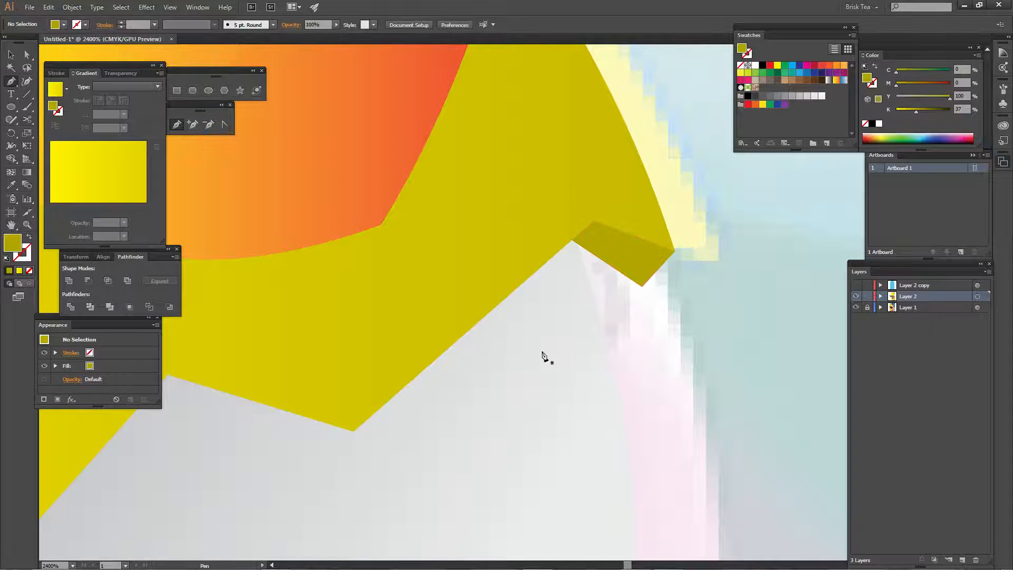
- Draw a closed parallelogram facet in dark yellow along the middle sloping segment of the patch's upper torn edge
{"action": "left_click_drag", "start_coordinate": [442, 396], "coordinate": [802, 280]}
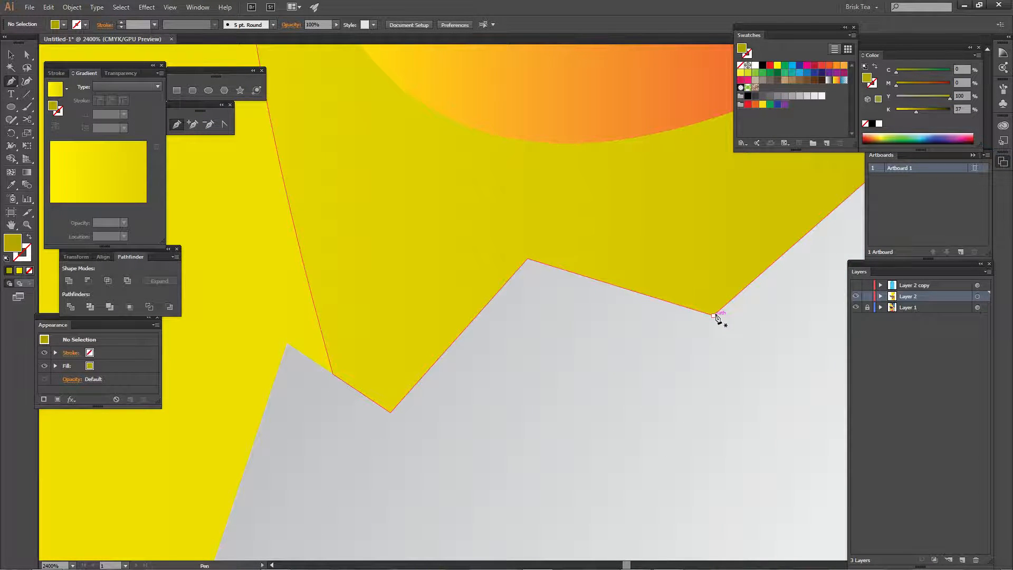
{"action": "left_click", "coordinate": [714, 315]}
{"action": "left_click", "coordinate": [666, 354]}
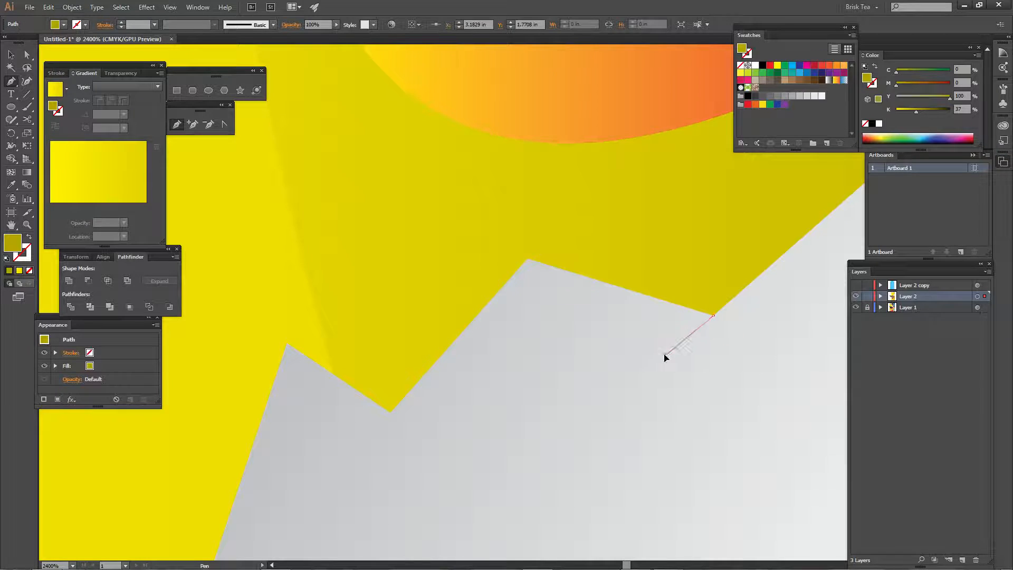
{"action": "left_click", "coordinate": [496, 298]}
{"action": "left_click", "coordinate": [527, 259]}
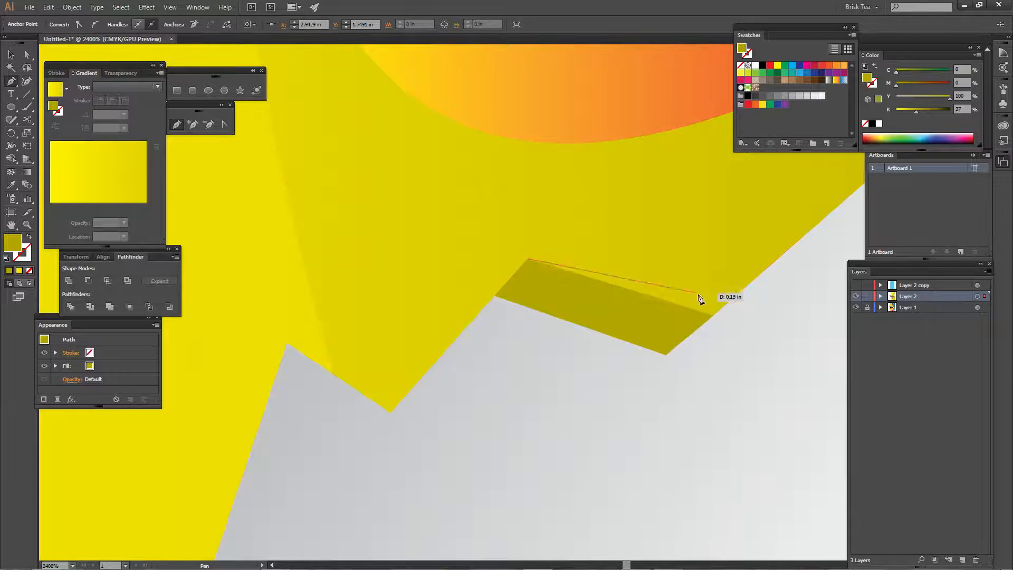
{"action": "left_click", "coordinate": [714, 315]}
- Draw a closed four-point dark yellow facet under the innermost sloping segment at the torn patch's upper left peak
{"action": "left_click_drag", "start_coordinate": [564, 368], "coordinate": [579, 363]}
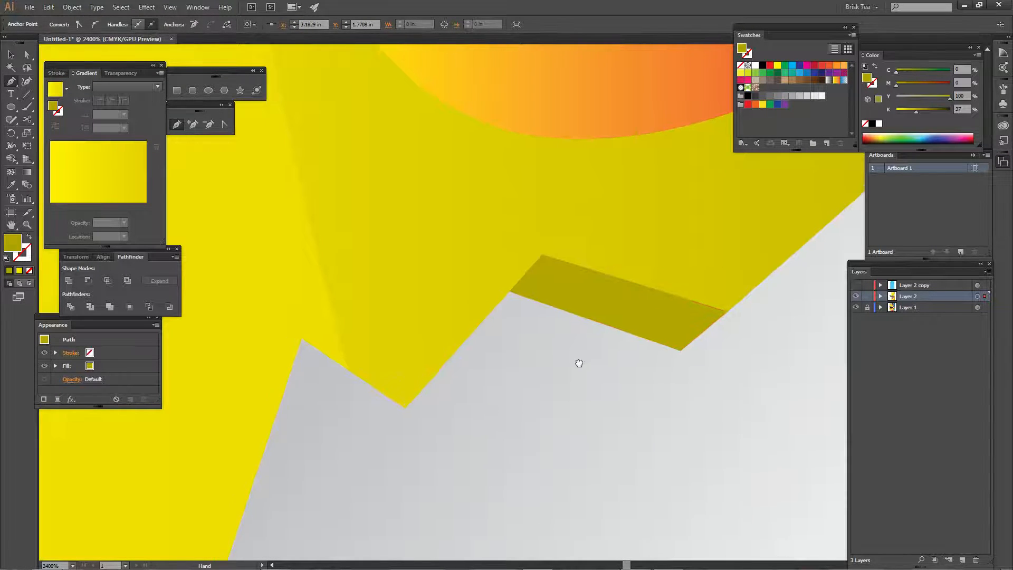
{"action": "left_click_drag", "start_coordinate": [421, 402], "coordinate": [677, 243]}
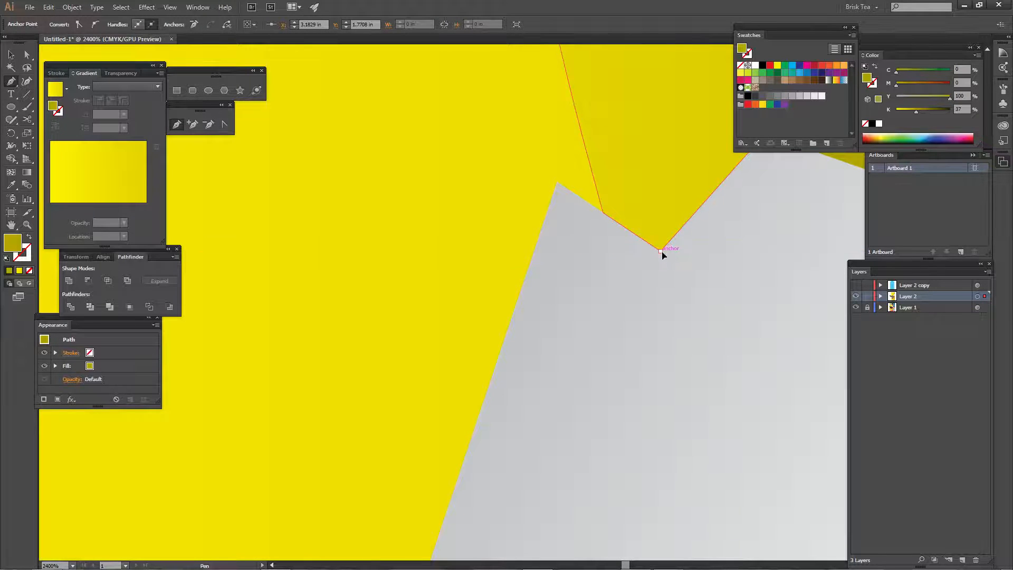
{"action": "left_click", "coordinate": [610, 275]}
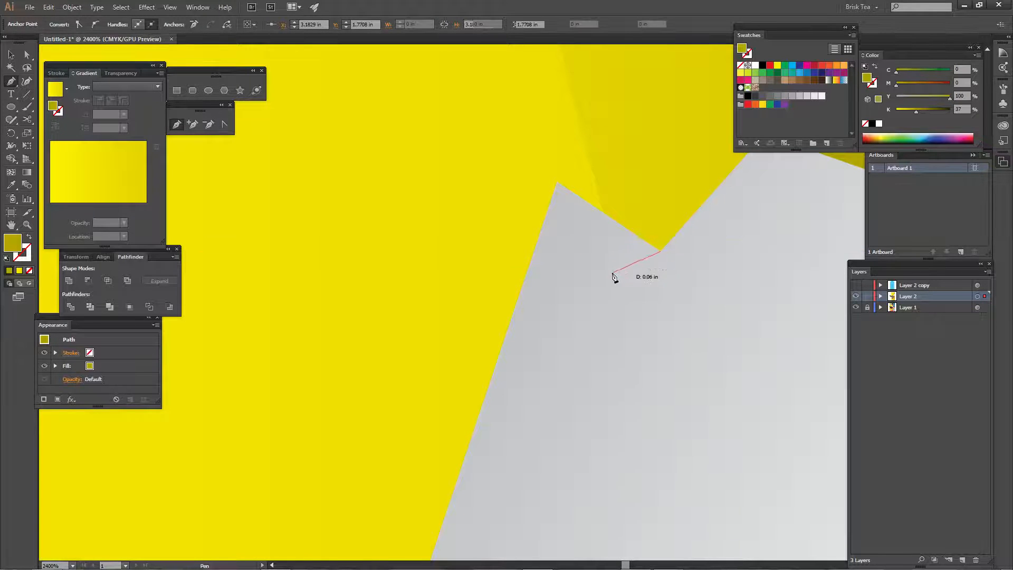
{"action": "left_click", "coordinate": [545, 225]}
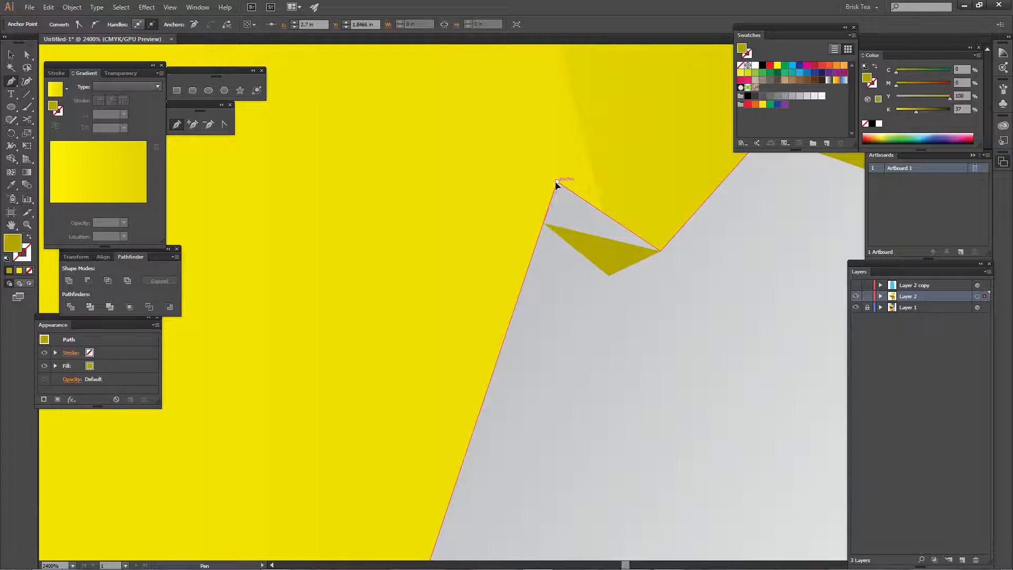
{"action": "left_click", "coordinate": [558, 183]}
{"action": "left_click", "coordinate": [659, 251]}
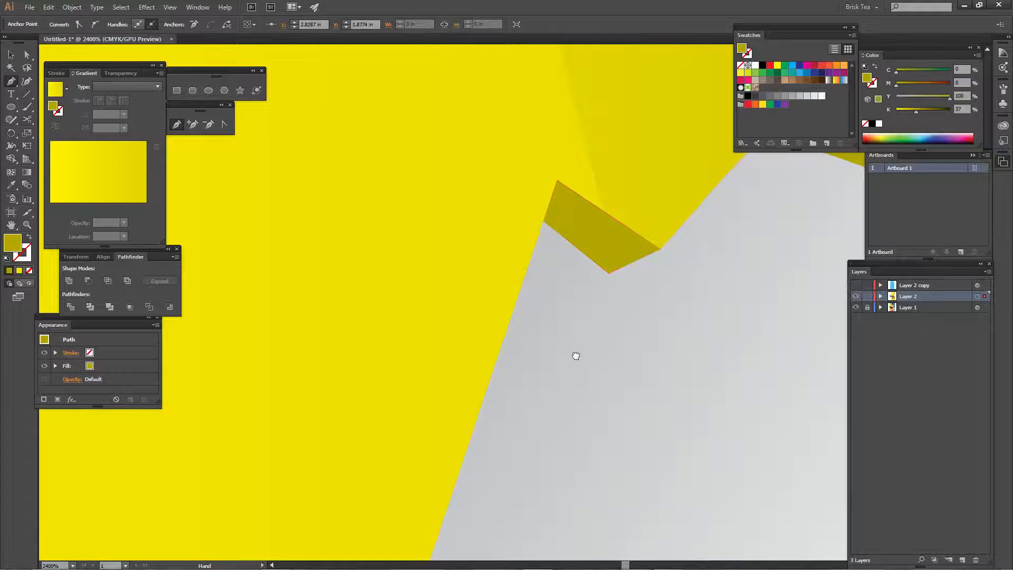
- Draw a small closed four-point dark yellow facet under the little notch halfway down the torn patch's left edge
{"action": "left_click_drag", "start_coordinate": [574, 381], "coordinate": [550, 210]}
{"action": "key", "text": "ctrl+minus"}
{"action": "key", "text": "ctrl+minus"}
{"action": "key", "text": "ctrl+minus"}
{"action": "key", "text": "ctrl+minus"}
{"action": "key", "text": "ctrl+minus"}
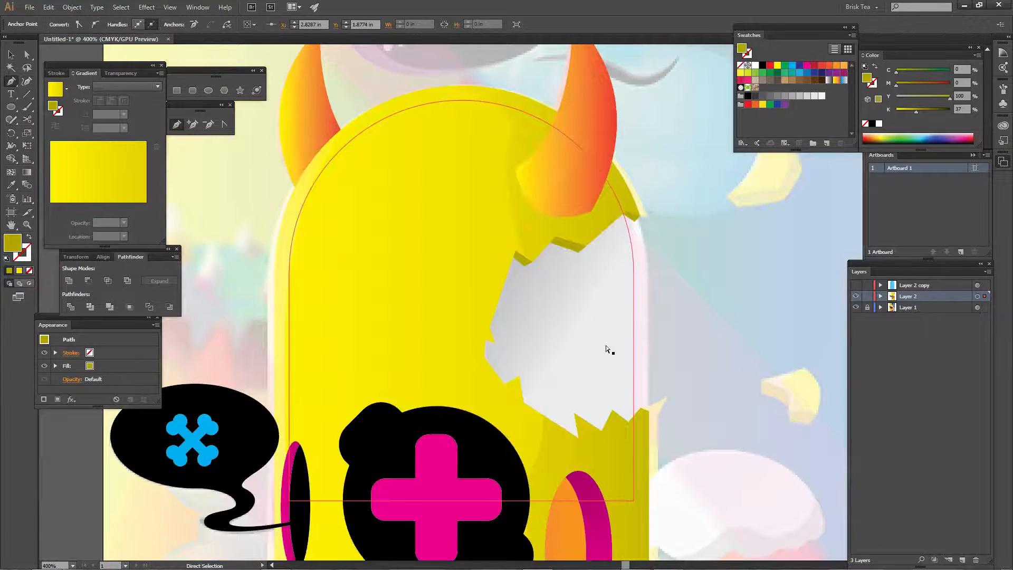
{"action": "key", "text": "ctrl+plus"}
{"action": "key", "text": "ctrl+plus"}
{"action": "key", "text": "ctrl+plus"}
{"action": "key", "text": "ctrl+plus"}
{"action": "left_click_drag", "start_coordinate": [458, 516], "coordinate": [514, 380]}
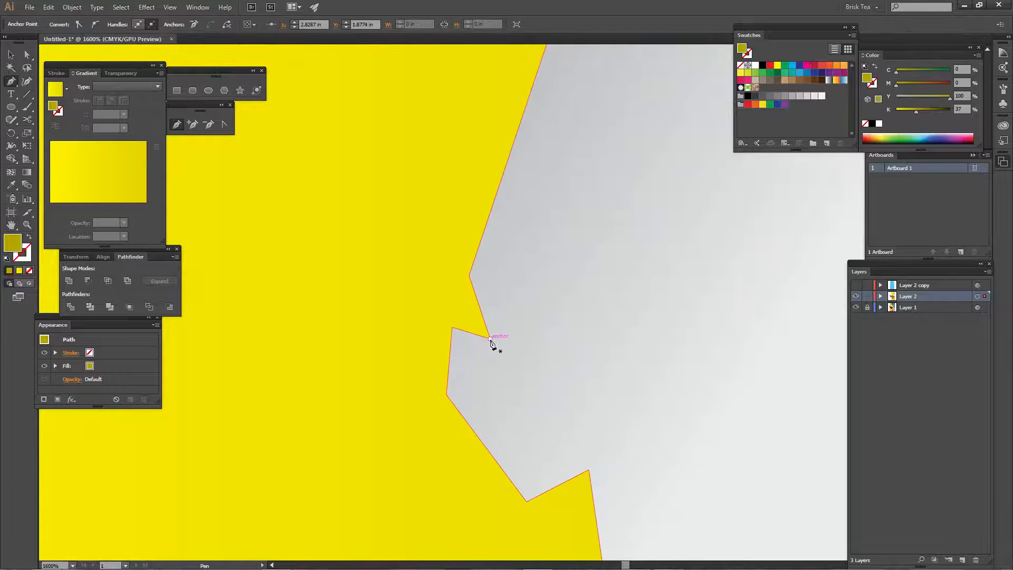
{"action": "left_click", "coordinate": [490, 339]}
{"action": "left_click", "coordinate": [474, 359]}
{"action": "left_click", "coordinate": [452, 343]}
{"action": "left_click", "coordinate": [452, 328]}
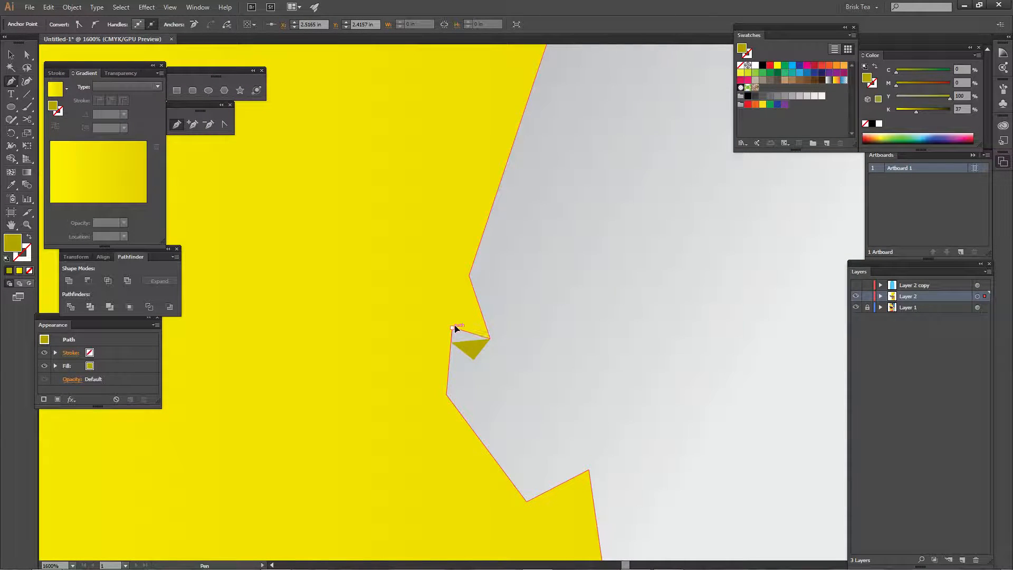
{"action": "left_click", "coordinate": [490, 339]}
- Draw a closed four-point dark yellow facet along the narrow, steep notch in the torn patch's lower edge
{"action": "left_click_drag", "start_coordinate": [583, 417], "coordinate": [422, 141]}
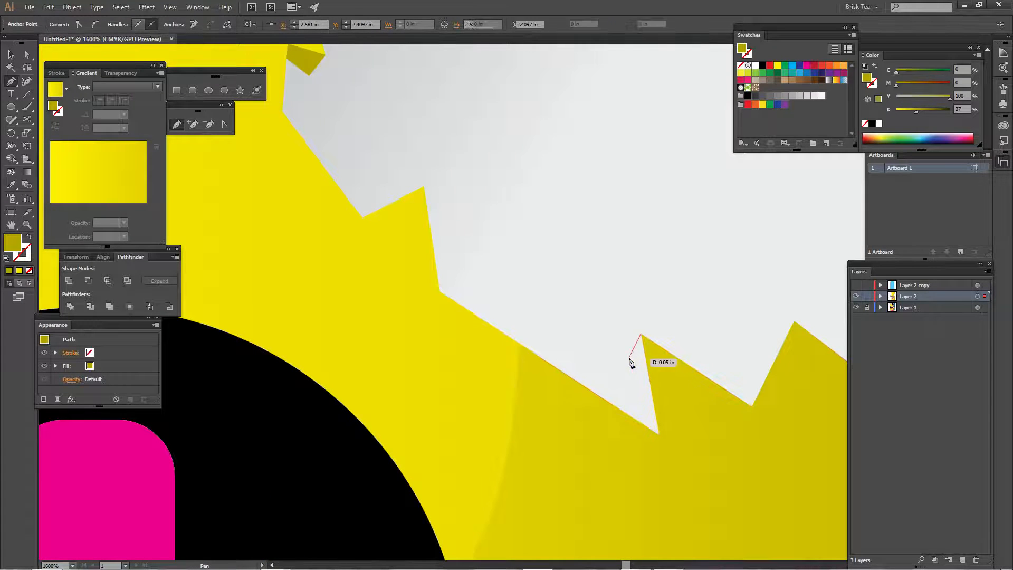
{"action": "left_click", "coordinate": [629, 361]}
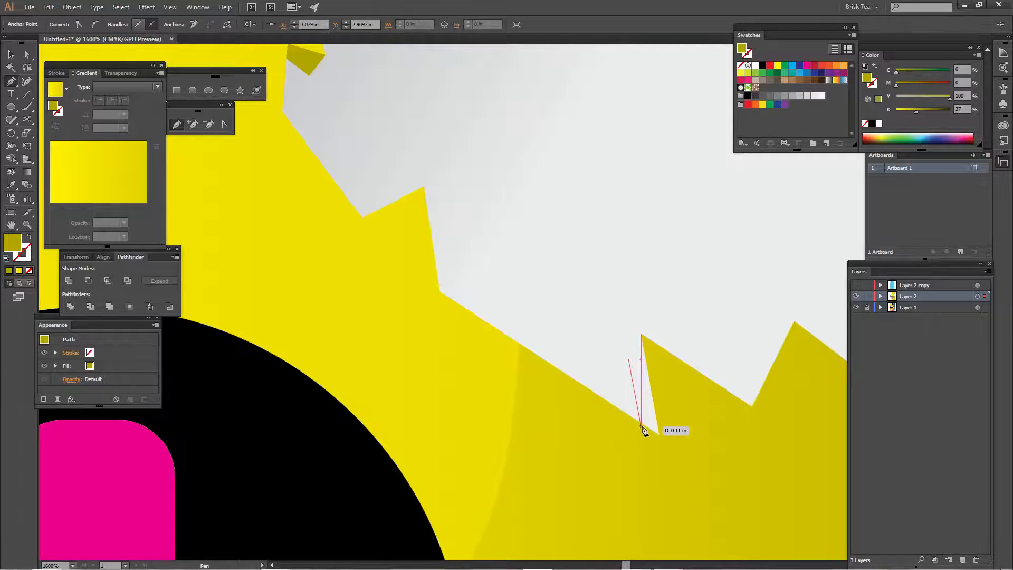
{"action": "left_click", "coordinate": [642, 423]}
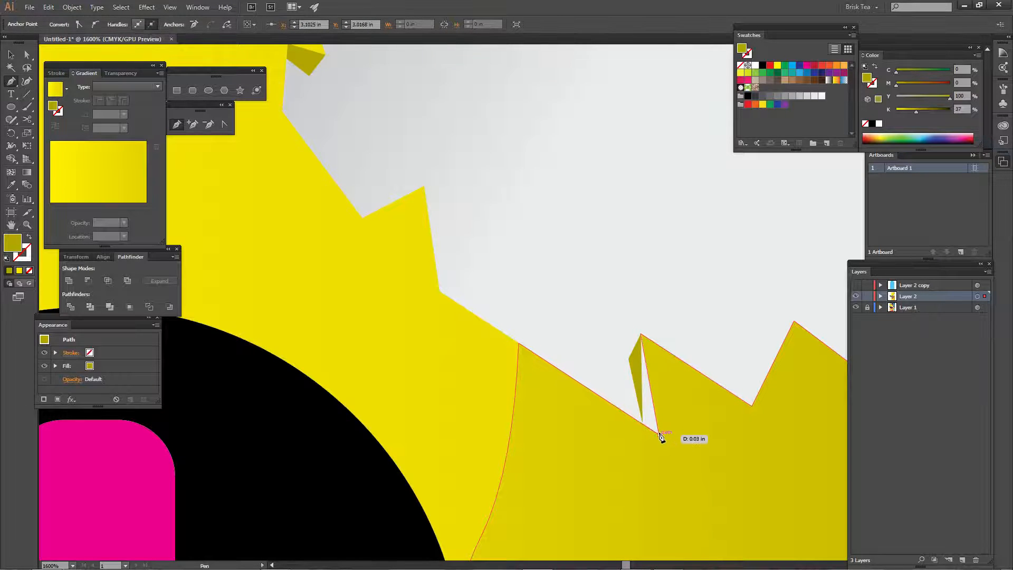
{"action": "left_click", "coordinate": [660, 433]}
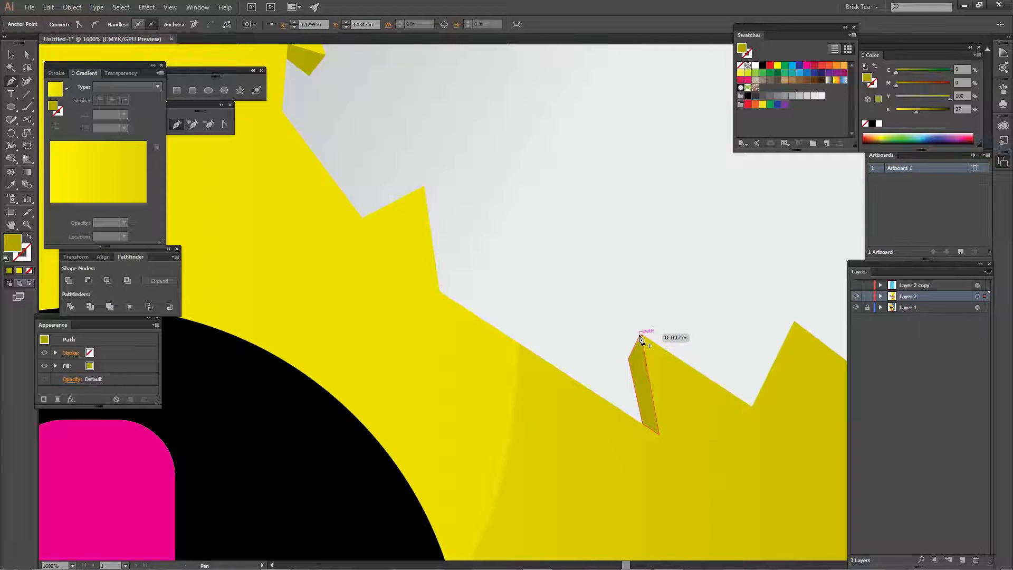
{"action": "left_click", "coordinate": [641, 335]}
- Draw a closed four-point dark yellow facet along the rising side of the middle peak on the patch's lower torn edge
{"action": "left_click_drag", "start_coordinate": [691, 374], "coordinate": [435, 363]}
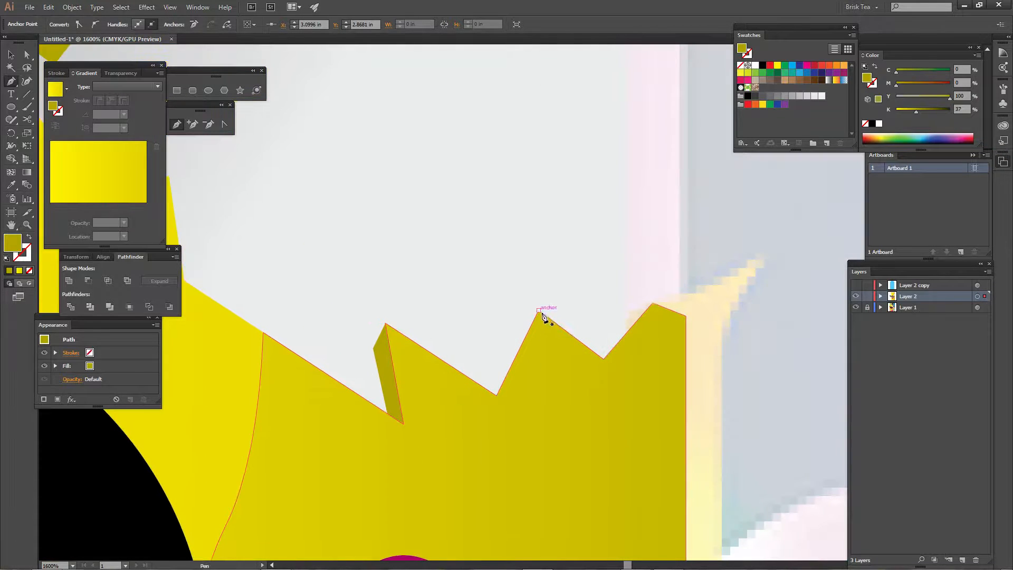
{"action": "left_click", "coordinate": [538, 310]}
{"action": "left_click", "coordinate": [499, 342]}
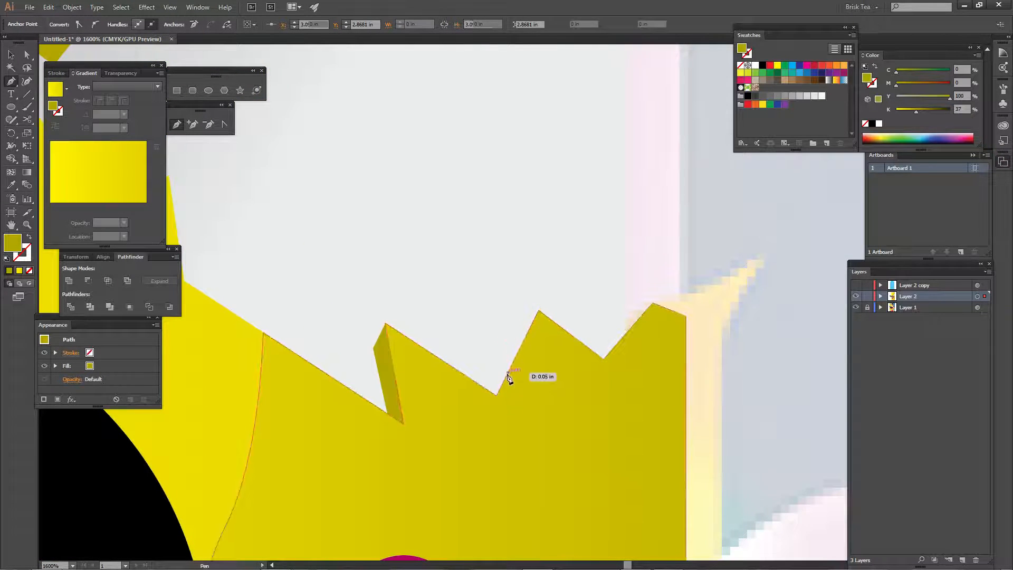
{"action": "left_click", "coordinate": [480, 385]}
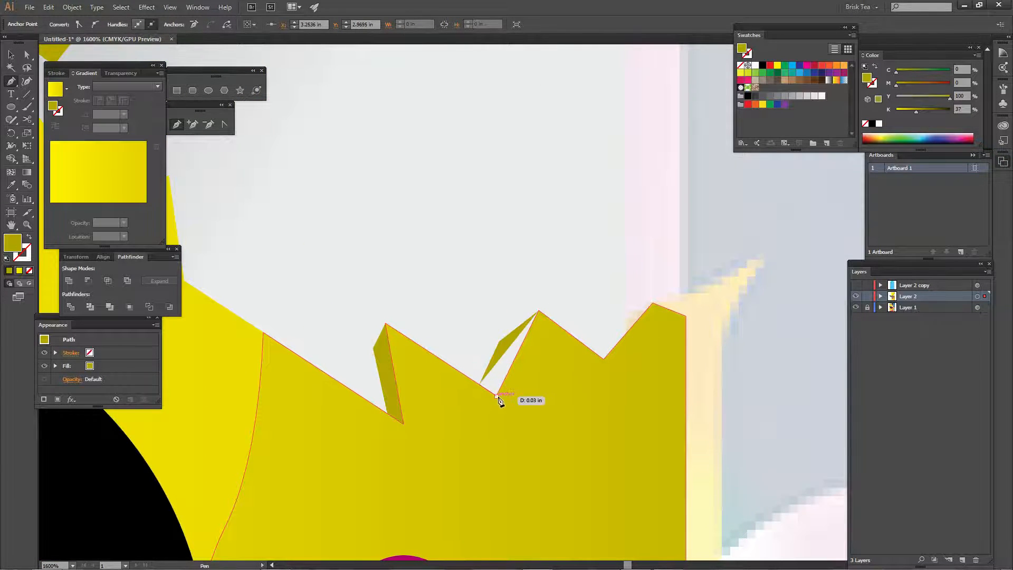
{"action": "left_click", "coordinate": [497, 396]}
{"action": "left_click", "coordinate": [539, 311]}
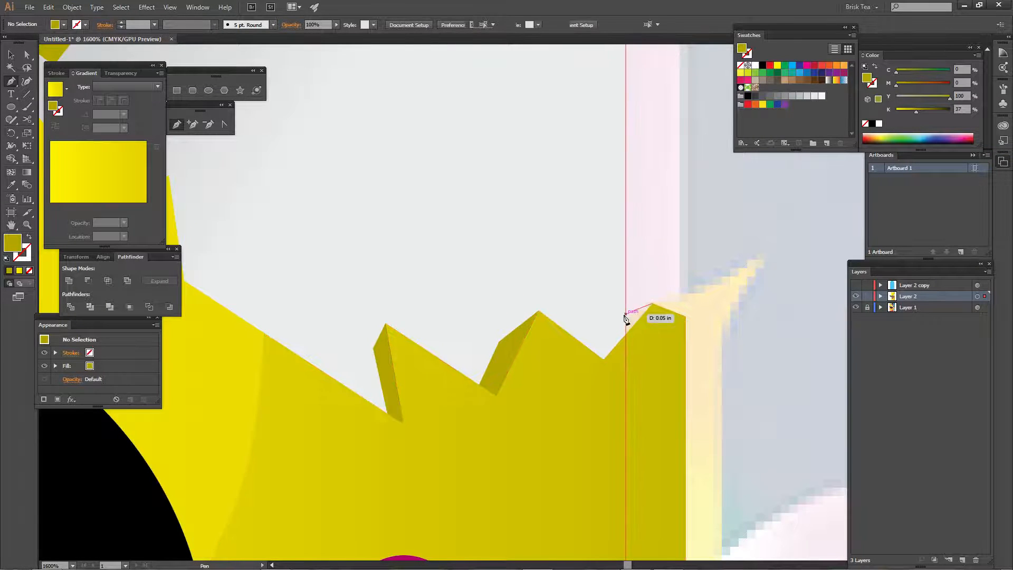
- Draw a closed dark yellow facet beside the outermost peak of the patch's lower torn edge and deselect it
{"action": "left_click", "coordinate": [624, 316]}
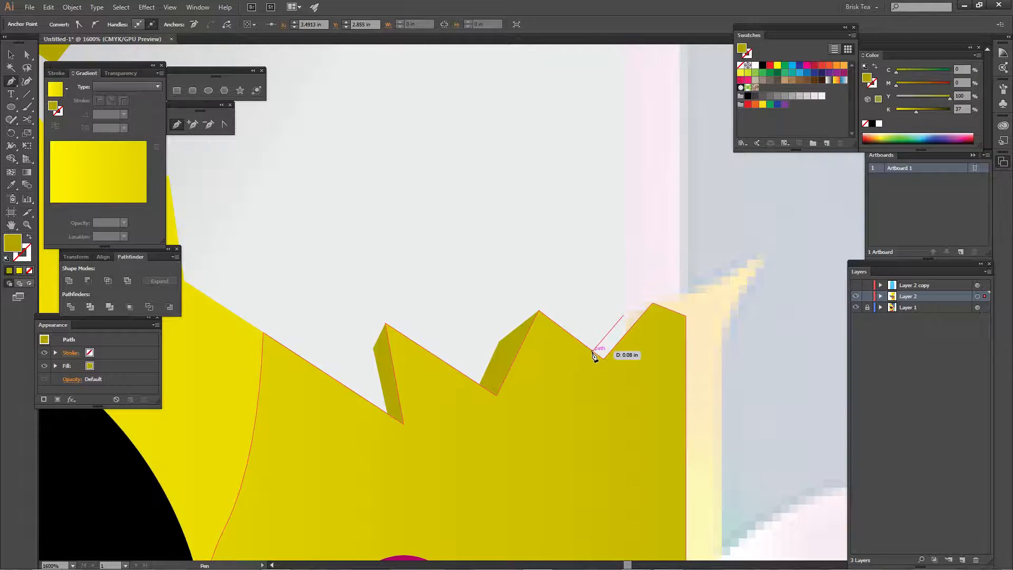
{"action": "left_click", "coordinate": [595, 351]}
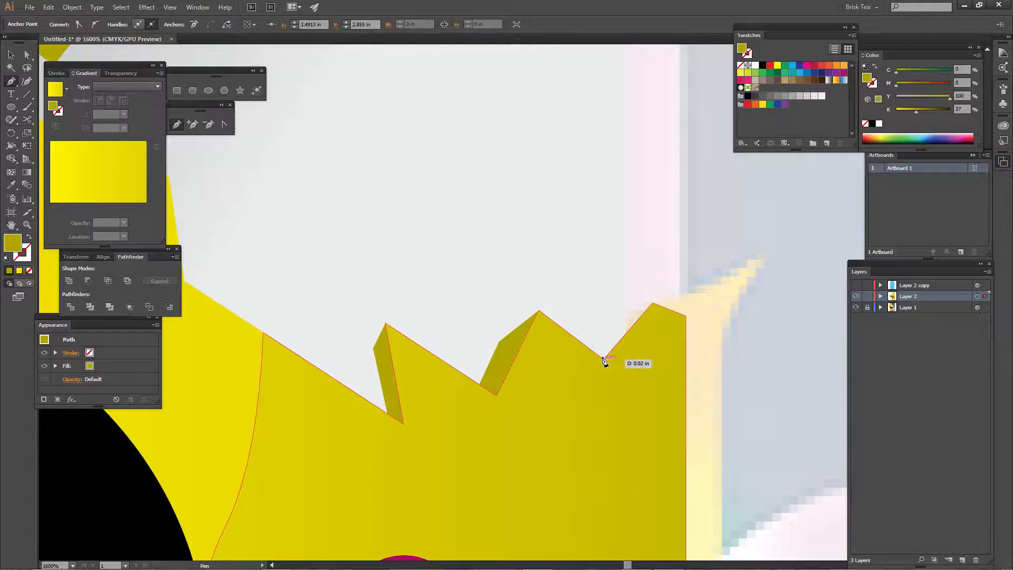
{"action": "left_click", "coordinate": [653, 307]}
{"action": "left_click", "coordinate": [716, 291], "text": "ctrl"}
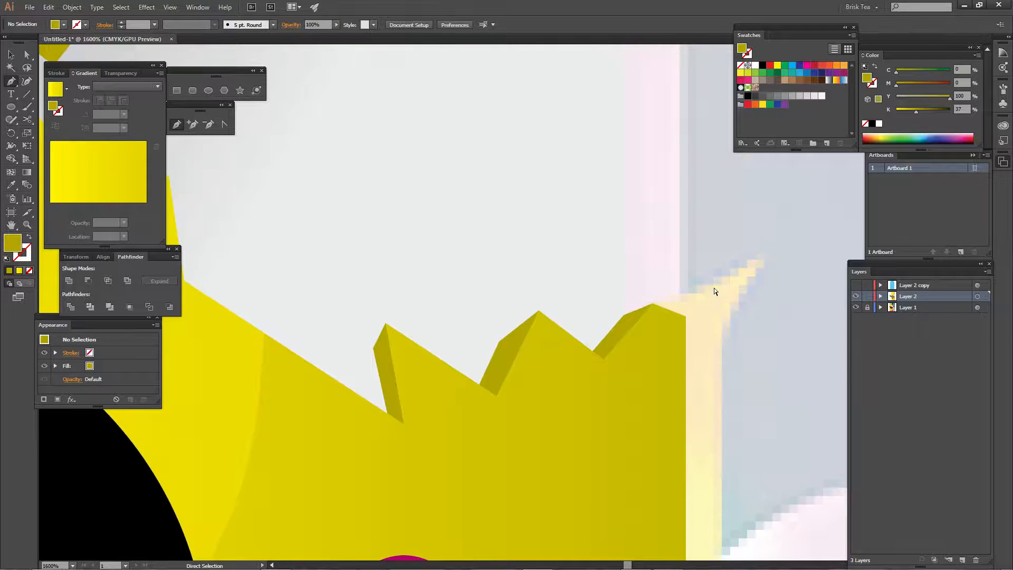
- Create a new layer directly above Layer 1
{"action": "key", "text": "ctrl+minus"}
{"action": "key", "text": "ctrl+minus"}
{"action": "key", "text": "ctrl+minus"}
{"action": "key", "text": "ctrl+minus"}
{"action": "key", "text": "ctrl+minus"}
{"action": "key", "text": "ctrl+minus"}
{"action": "key", "text": "ctrl+minus"}
{"action": "key", "text": "ctrl+equal"}
{"action": "key", "text": "ctrl+equal"}
{"action": "key", "text": "ctrl+equal"}
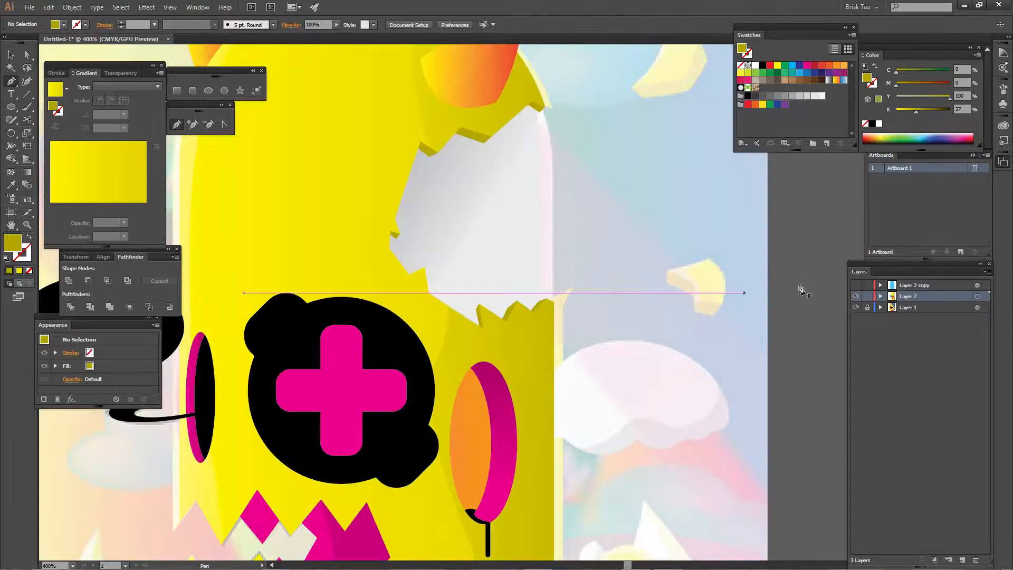
{"action": "left_click", "coordinate": [891, 309]}
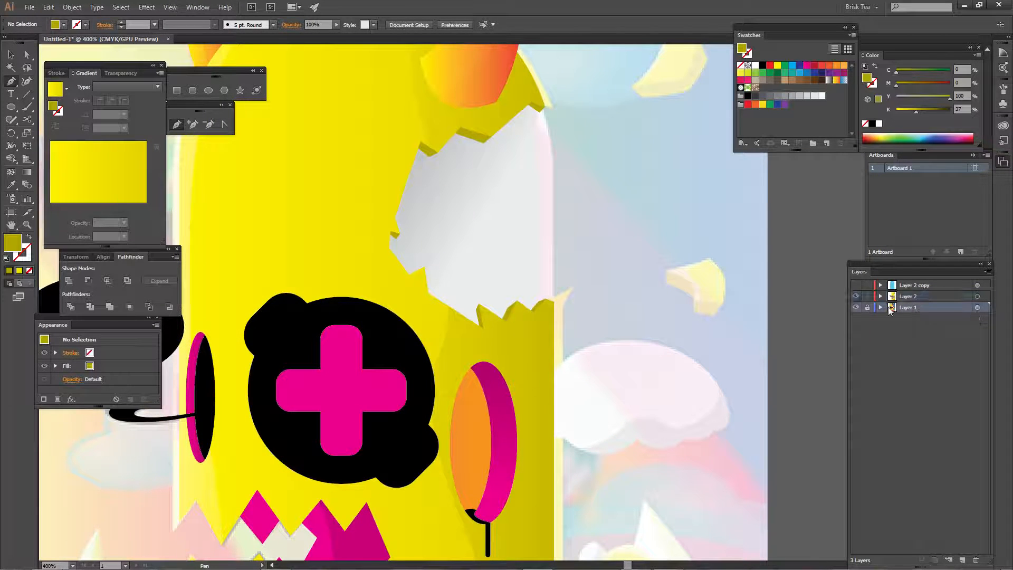
{"action": "left_click", "coordinate": [962, 560]}
- Draw a large red rectangle without a stroke on the new layer as a backdrop behind the character, and deselect it
{"action": "key", "text": "ctrl+minus"}
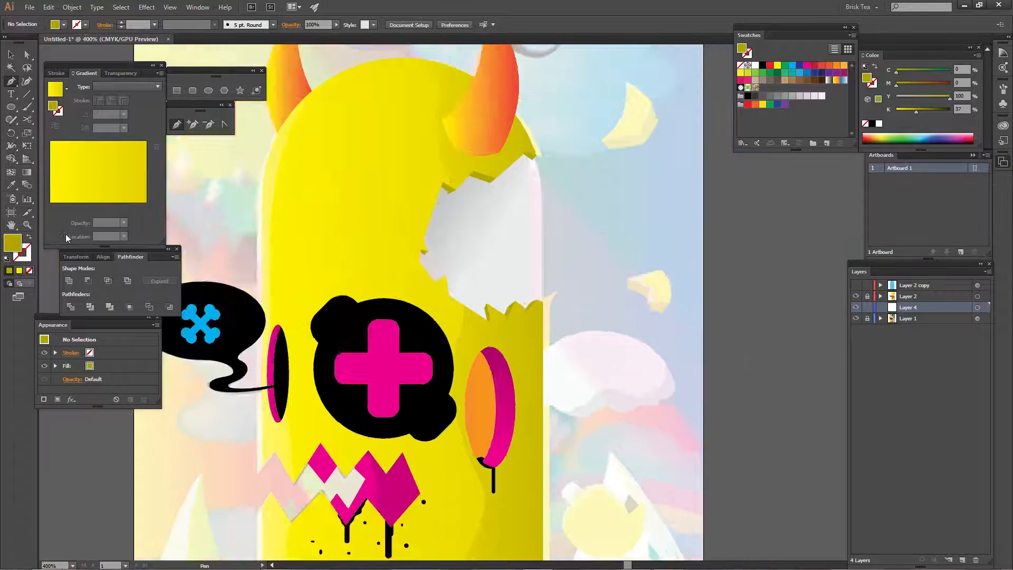
{"action": "key", "text": "ctrl+minus"}
{"action": "key", "text": "ctrl+minus"}
{"action": "left_click", "coordinate": [748, 104]}
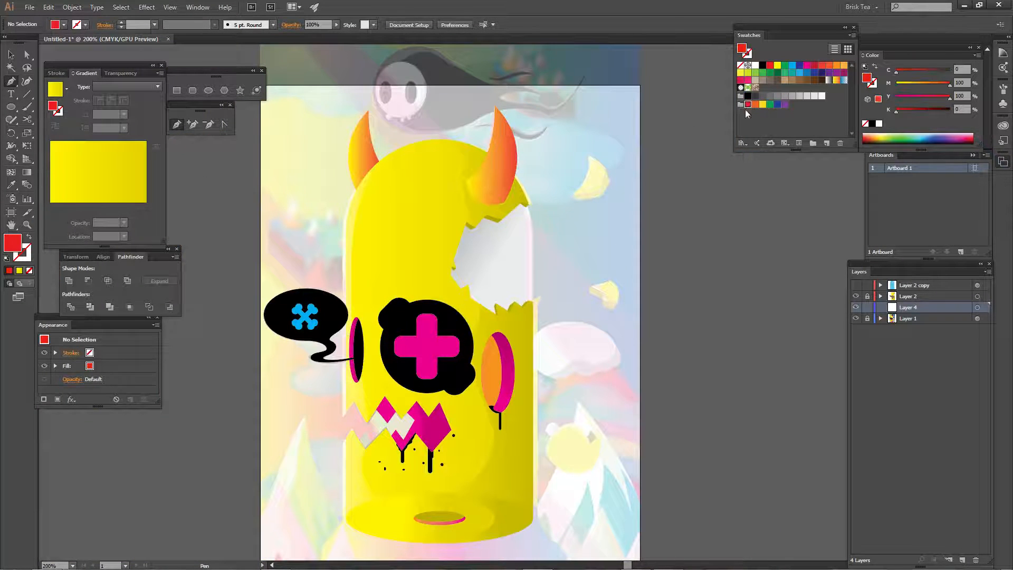
{"action": "left_click", "coordinate": [177, 90]}
{"action": "left_click_drag", "start_coordinate": [286, 86], "coordinate": [671, 559]}
{"action": "left_click", "coordinate": [736, 389], "text": "ctrl"}
{"action": "left_click_drag", "start_coordinate": [622, 327], "coordinate": [724, 385]}
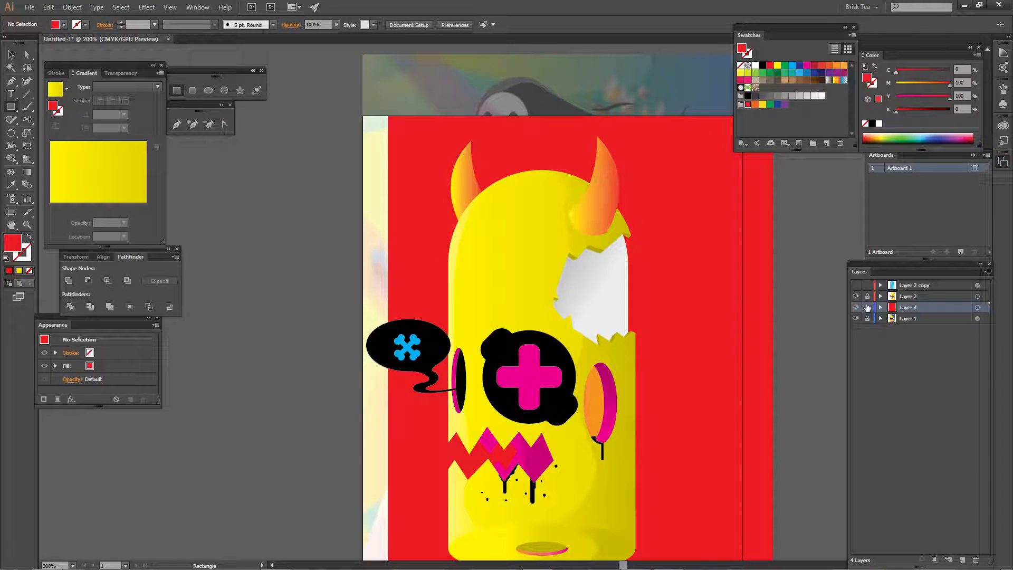
- On Layer 2, redirect the linear gradient of the torn patch's white interior to about -24.4°, and deselect it
{"action": "left_click", "coordinate": [904, 298]}
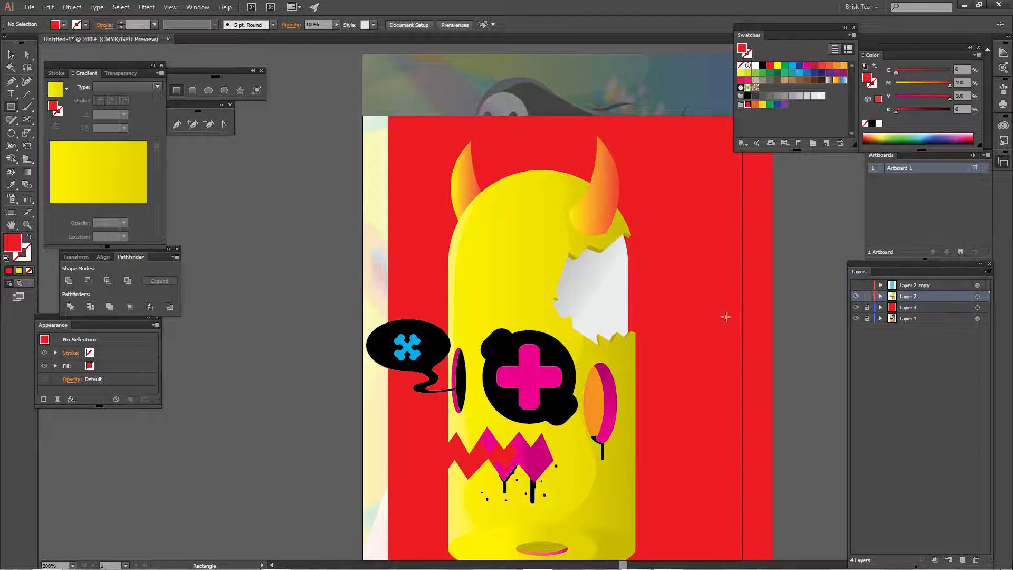
{"action": "key", "text": "ctrl+plus"}
{"action": "key", "text": "ctrl+plus"}
{"action": "key", "text": "ctrl+plus"}
{"action": "left_click_drag", "start_coordinate": [685, 291], "coordinate": [443, 355]}
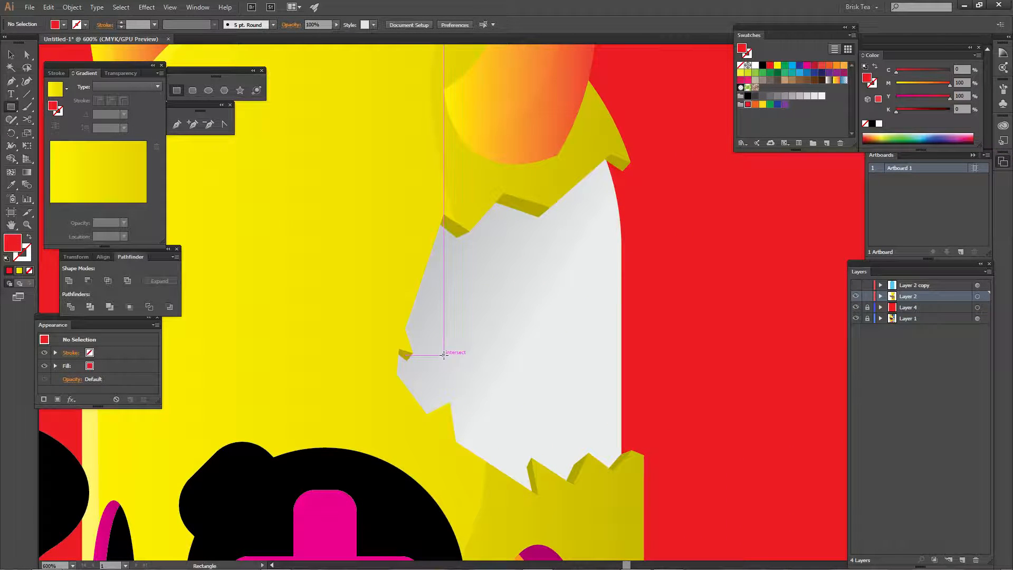
{"action": "left_click", "coordinate": [485, 331]}
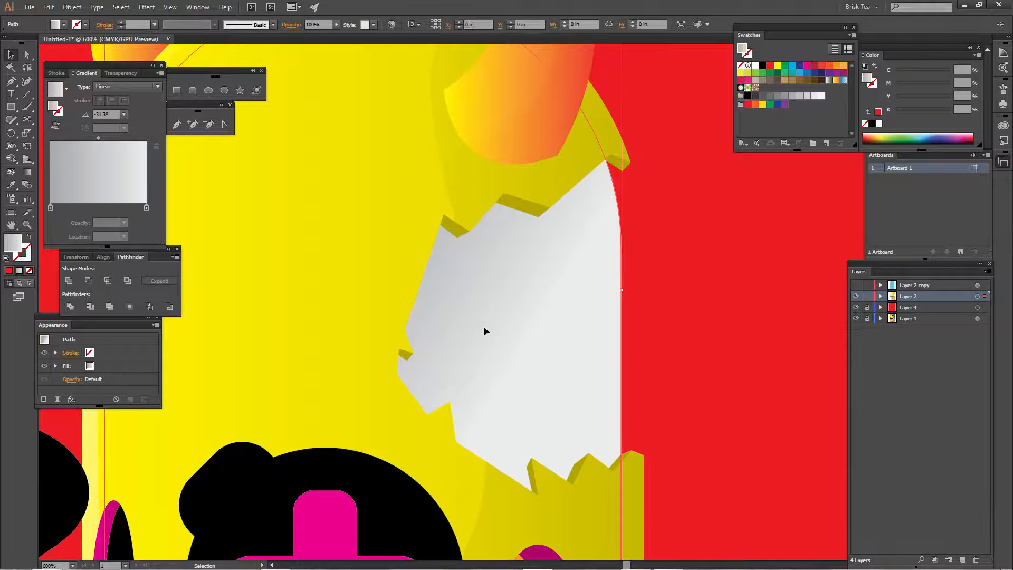
{"action": "left_click", "coordinate": [27, 172]}
{"action": "mouse_move", "coordinate": [251, 285]}
{"action": "left_mouse_down"}
{"action": "mouse_move", "coordinate": [370, 306]}
{"action": "mouse_move", "coordinate": [527, 362]}
{"action": "mouse_move", "coordinate": [510, 402]}
{"action": "left_mouse_up"}
{"action": "key", "text": "ctrl+shift+a"}
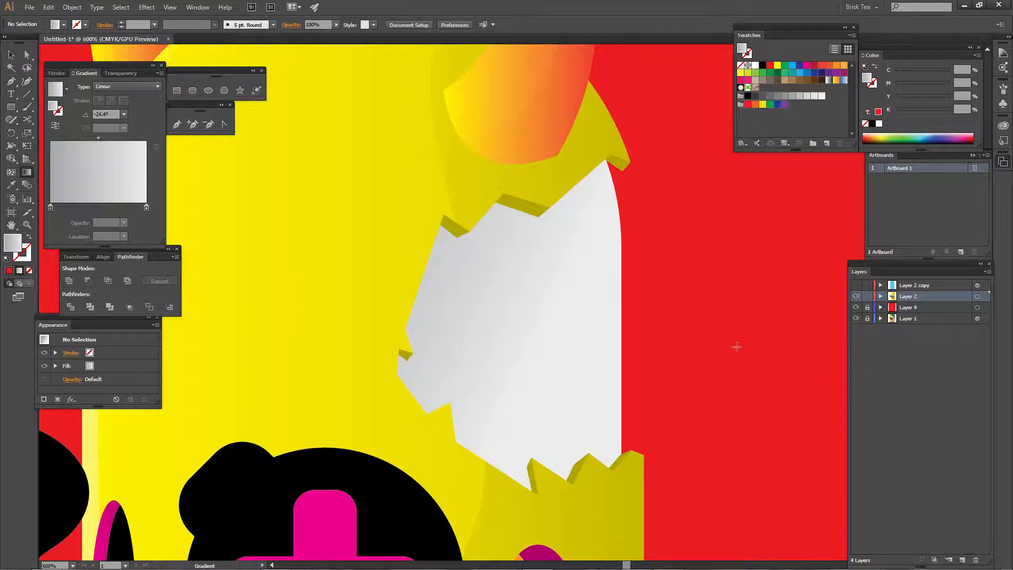
- Draw a narrow upright ellipse about 0.06 by 0.19 in within the upper white patch and fill it with 50% black grey
{"action": "key", "text": "l"}
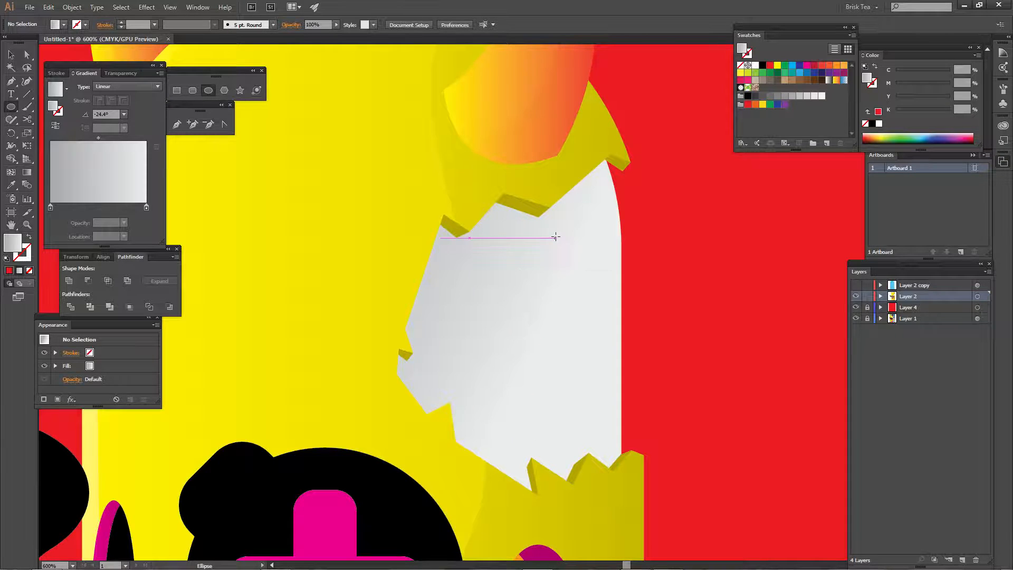
{"action": "left_click_drag", "start_coordinate": [556, 237], "coordinate": [571, 281]}
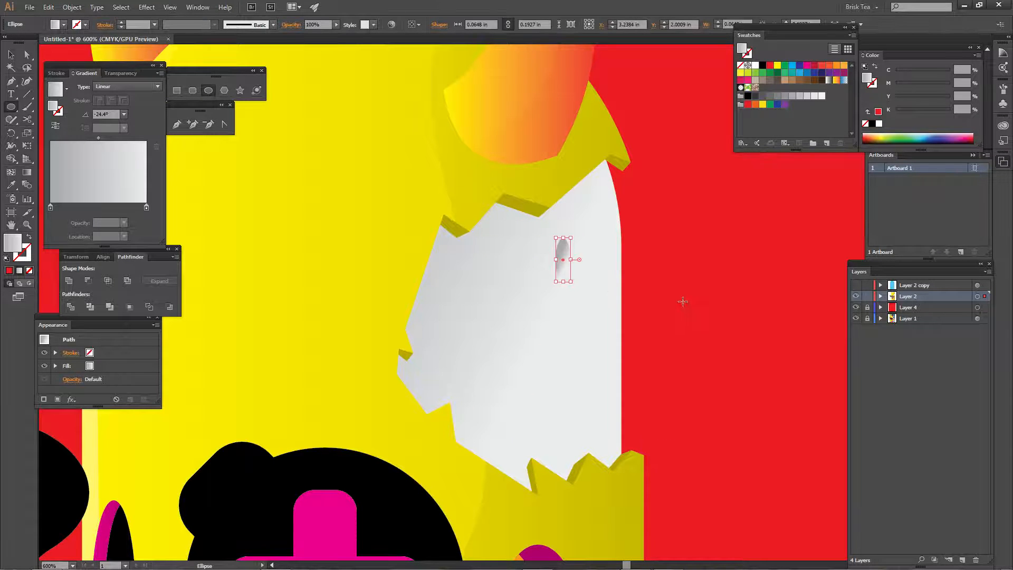
{"action": "key", "text": "ctrl+plus"}
{"action": "key", "text": "ctrl+plus"}
{"action": "key", "text": "ctrl+plus"}
{"action": "left_click_drag", "start_coordinate": [616, 250], "coordinate": [534, 327]}
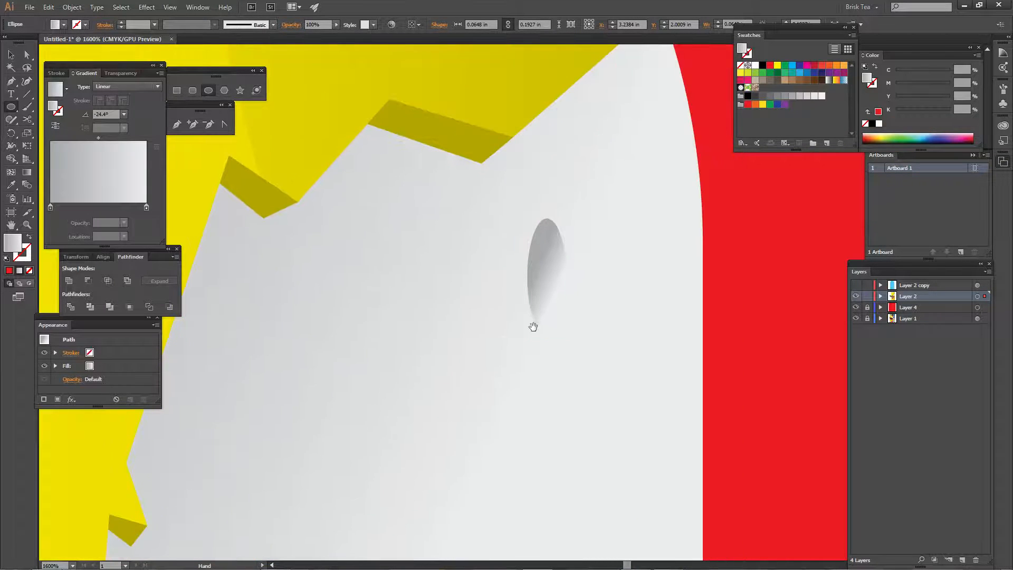
{"action": "key", "text": "v"}
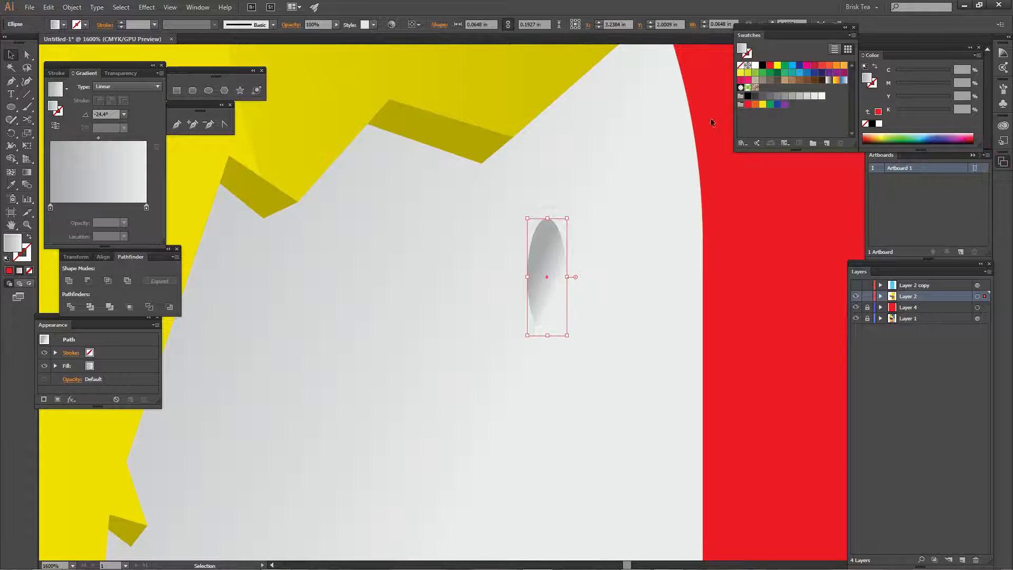
{"action": "left_click", "coordinate": [785, 97]}
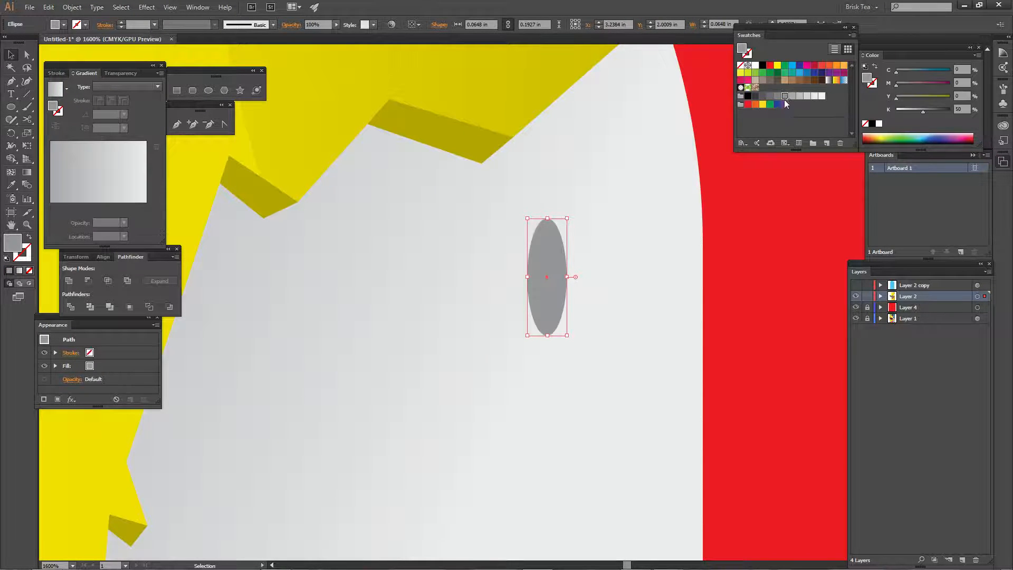
{"action": "left_click", "coordinate": [798, 224]}
- Scatter ten smaller grey ellipses of varied sizes across the white patch, with one overlapping its lower left torn edge
{"action": "key", "text": "ctrl+minus"}
{"action": "key", "text": "ctrl+minus"}
{"action": "key", "text": "ctrl+minus"}
{"action": "key", "text": "ctrl+minus"}
{"action": "key", "text": "ctrl+minus"}
{"action": "key", "text": "ctrl+minus"}
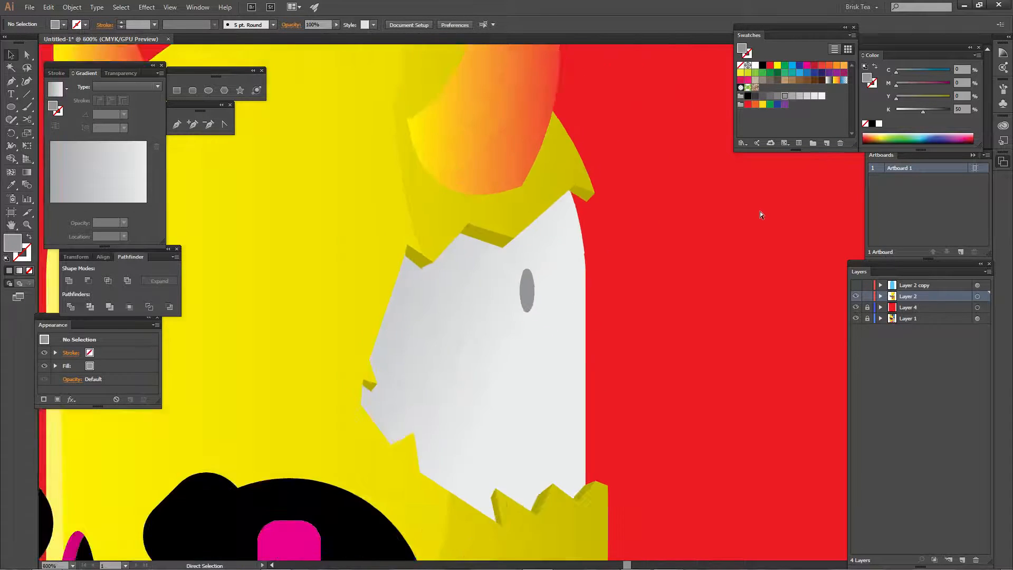
{"action": "key", "text": "ctrl+plus"}
{"action": "key", "text": "ctrl+plus"}
{"action": "key", "text": "ctrl+plus"}
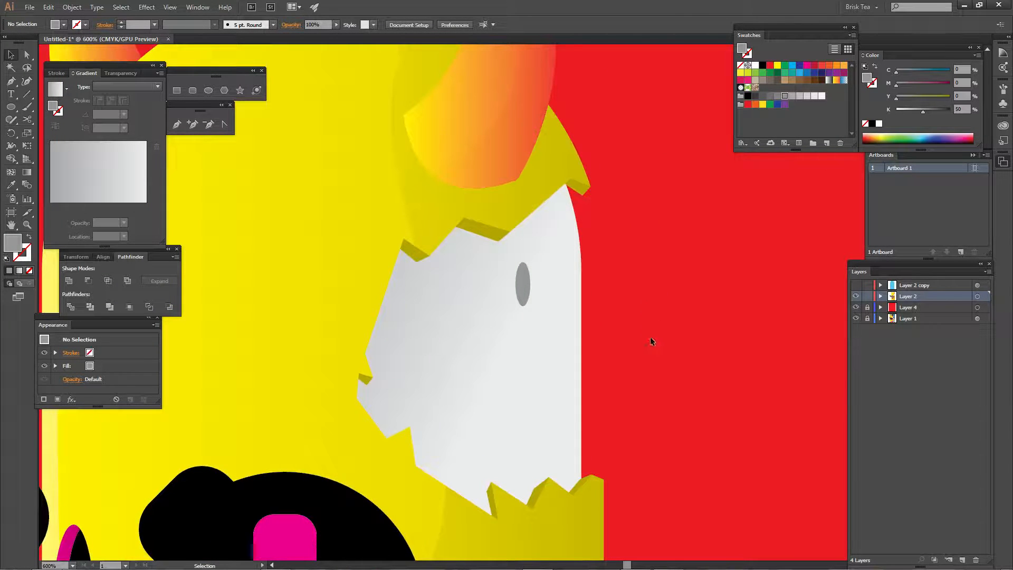
{"action": "key", "text": "l"}
{"action": "left_click_drag", "start_coordinate": [426, 380], "coordinate": [444, 405]}
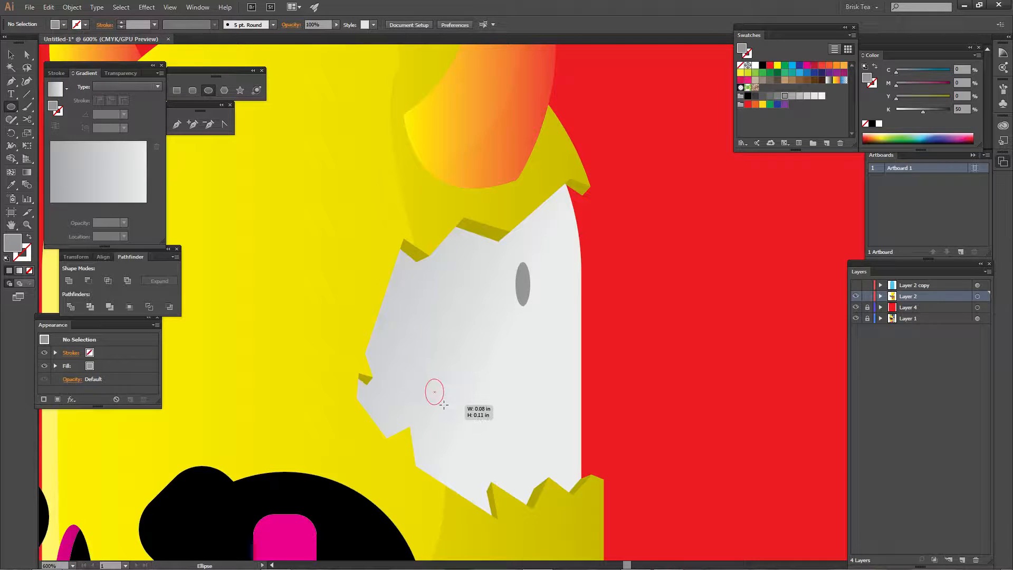
{"action": "mouse_move", "coordinate": [463, 444]}
{"action": "left_mouse_down"}
{"action": "mouse_move", "coordinate": [475, 466]}
{"action": "mouse_move", "coordinate": [524, 478]}
{"action": "left_mouse_up"}
{"action": "left_click_drag", "start_coordinate": [393, 284], "coordinate": [403, 300]}
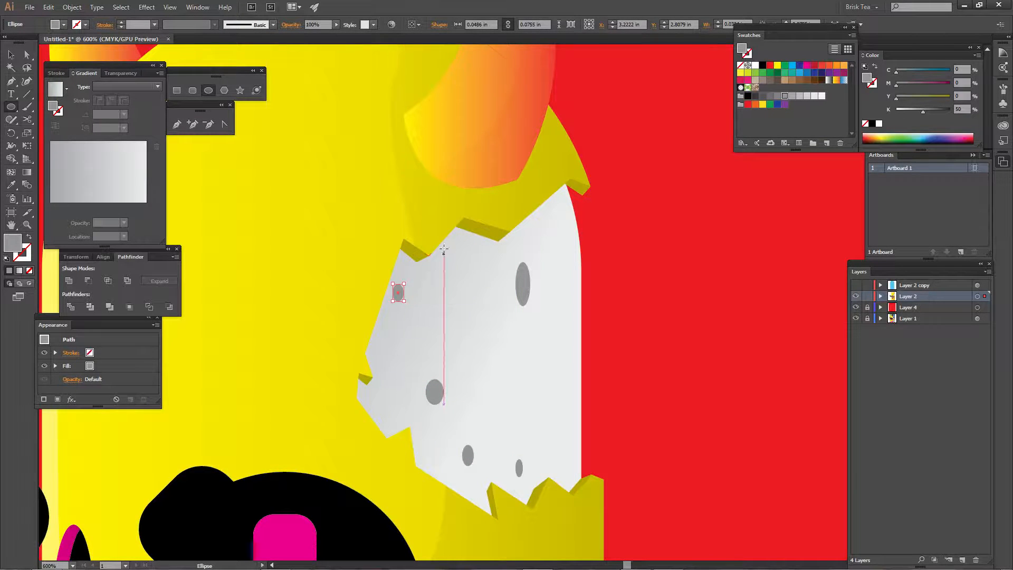
{"action": "left_click_drag", "start_coordinate": [448, 234], "coordinate": [457, 253]}
{"action": "left_click_drag", "start_coordinate": [534, 226], "coordinate": [541, 240]}
{"action": "left_click_drag", "start_coordinate": [564, 315], "coordinate": [570, 331]}
{"action": "left_click_drag", "start_coordinate": [508, 388], "coordinate": [517, 401]}
{"action": "left_click_drag", "start_coordinate": [374, 427], "coordinate": [390, 450]}
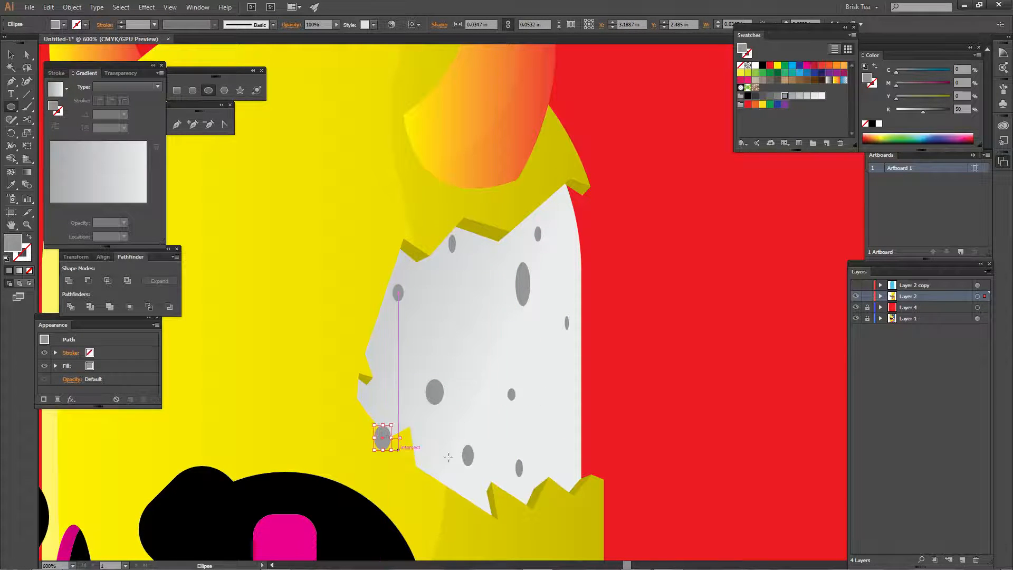
{"action": "left_click_drag", "start_coordinate": [541, 452], "coordinate": [549, 461]}
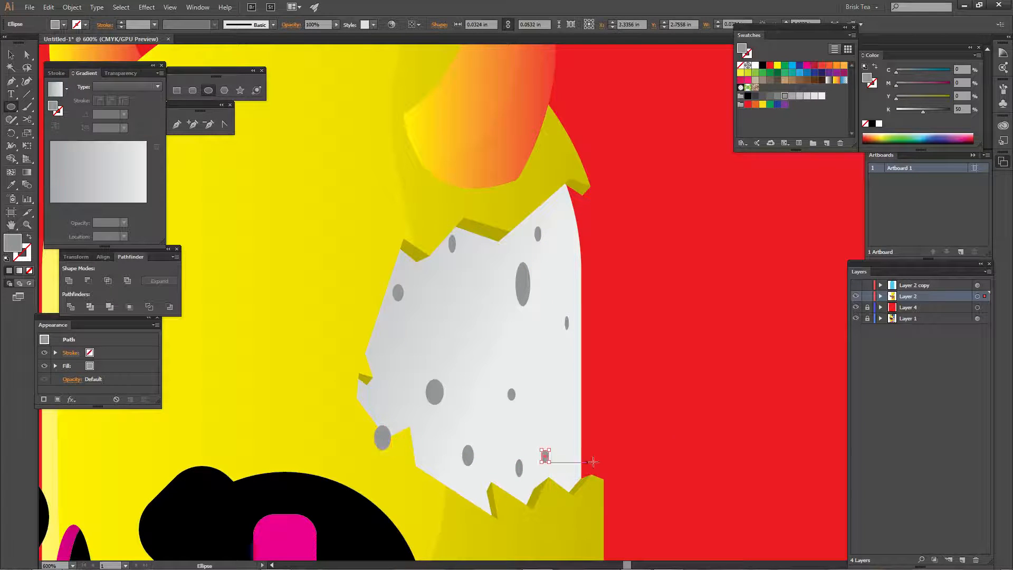
- Select all ellipses sharing the same grey fill colour and group them
{"action": "key", "text": "v"}
{"action": "left_click", "coordinate": [678, 437]}
{"action": "left_click", "coordinate": [547, 460]}
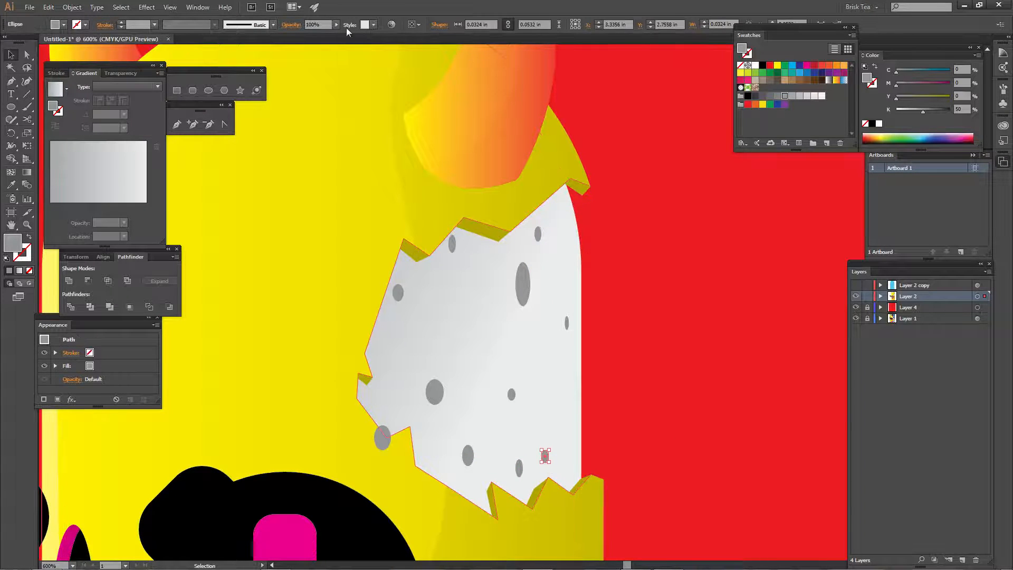
{"action": "left_click", "coordinate": [120, 7]}
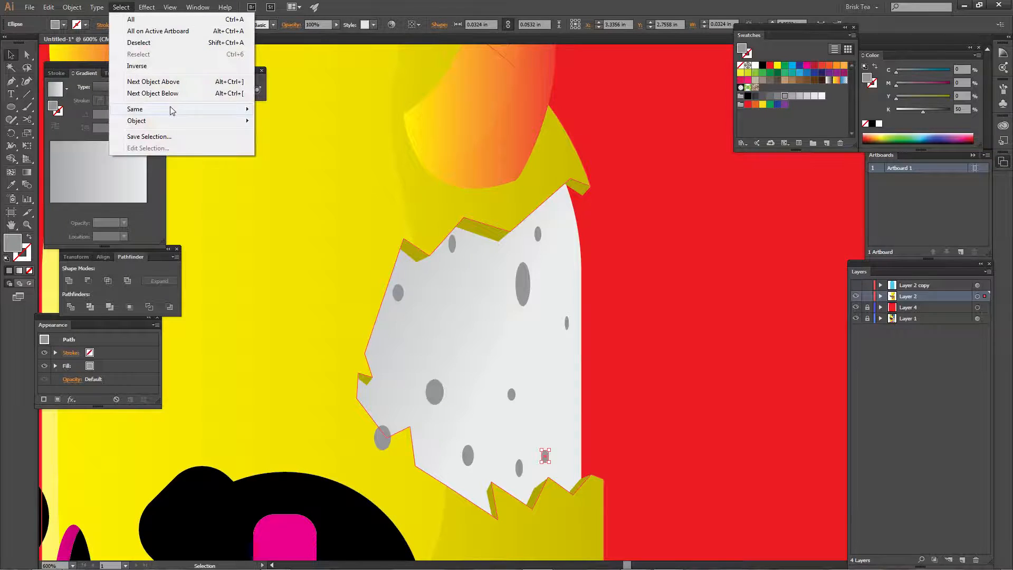
{"action": "mouse_move", "coordinate": [171, 110]}
{"action": "left_click", "coordinate": [80, 154]}
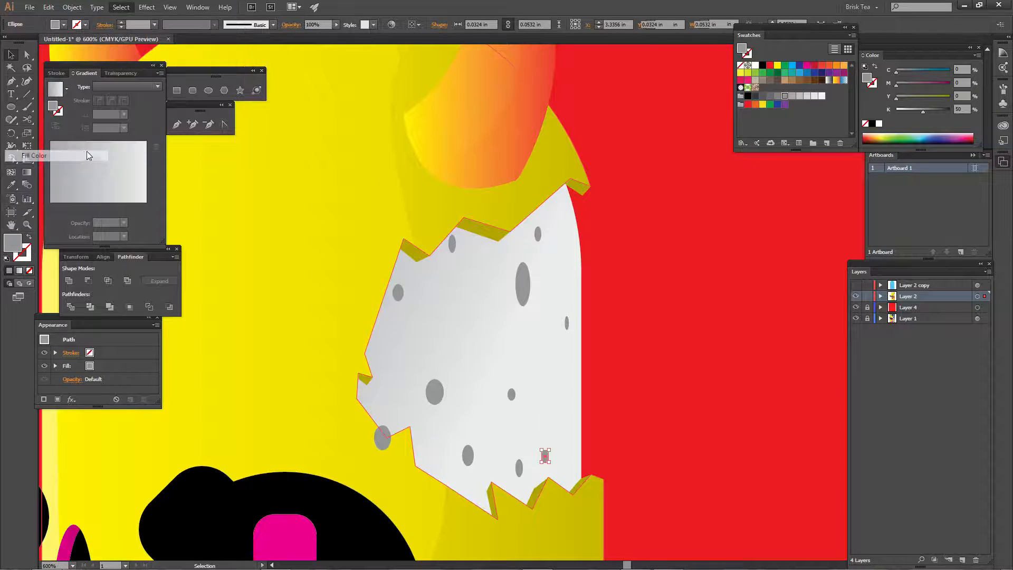
{"action": "right_click", "coordinate": [503, 264]}
{"action": "left_click", "coordinate": [530, 315]}
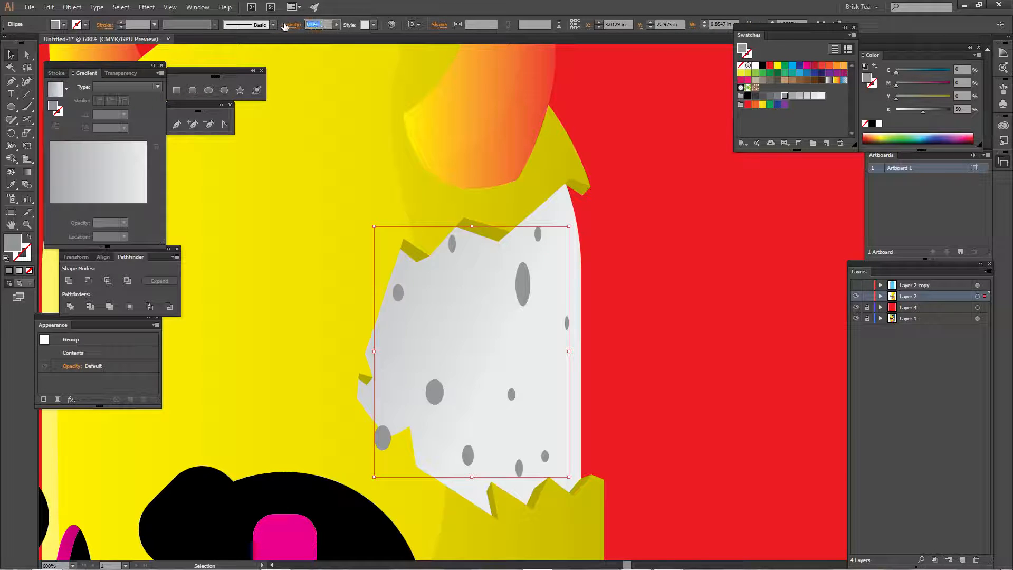
- Lower the opacity of the grouped grey ellipses to 15% and deselect them
{"action": "type", "text": "50"}
{"action": "key", "text": "Return"}
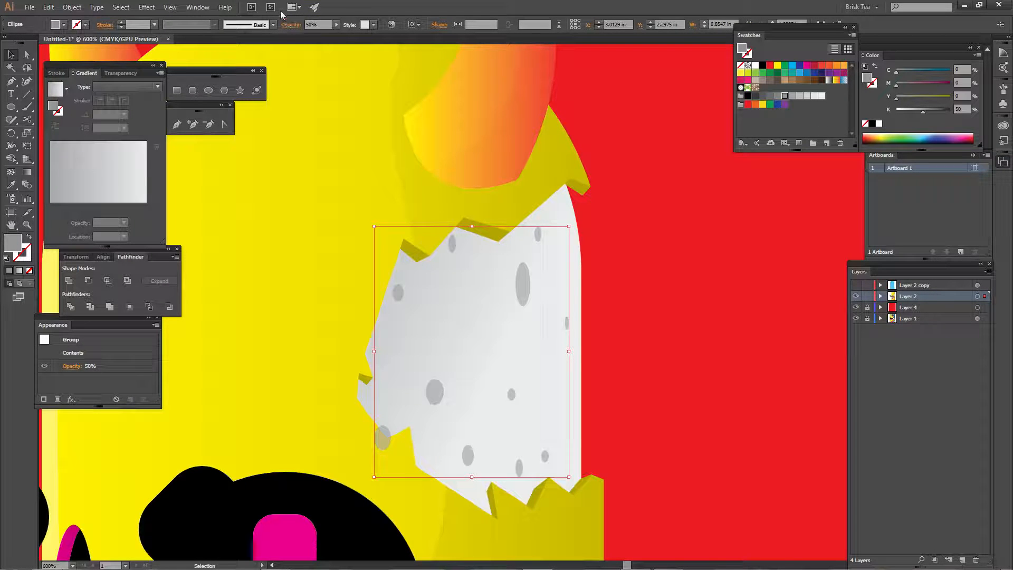
{"action": "type", "text": "15"}
{"action": "key", "text": "Return"}
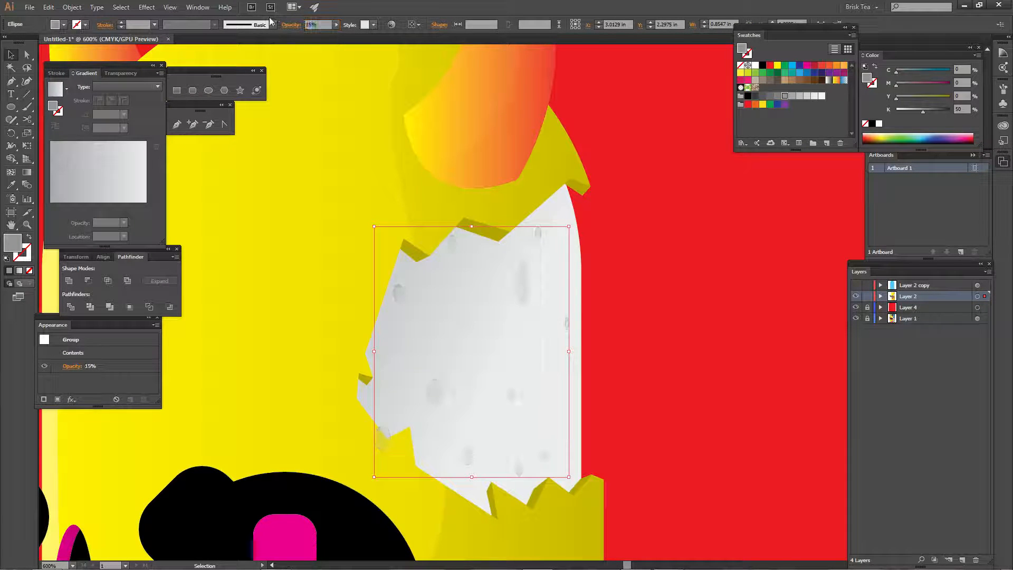
{"action": "left_click", "coordinate": [793, 260]}
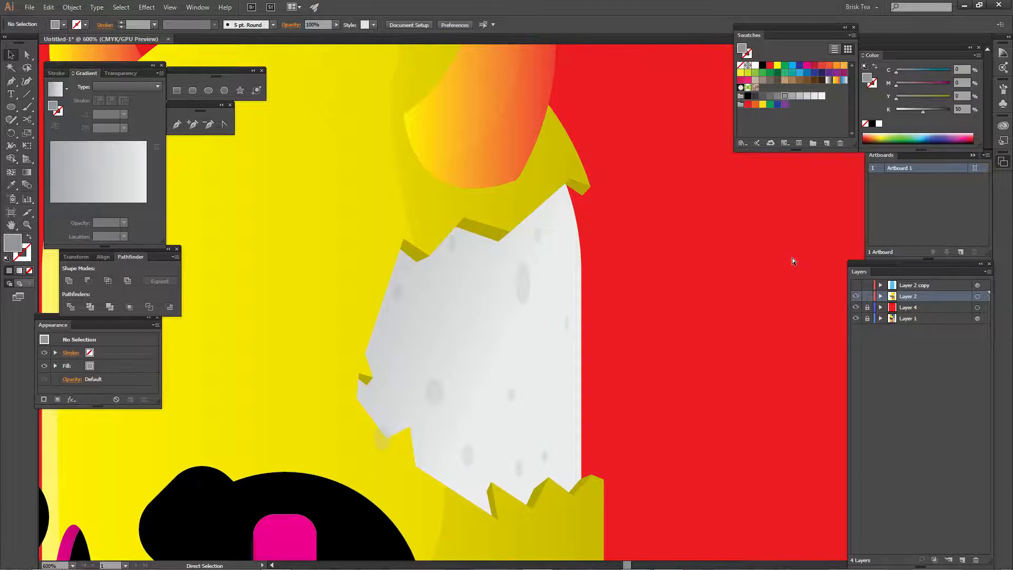
- Send the group of faint spots behind the yellow torn edge while keeping it above the white patch, and deselect it
{"action": "key", "text": "ctrl+minus"}
{"action": "key", "text": "ctrl+minus"}
{"action": "key", "text": "ctrl+minus"}
{"action": "key", "text": "ctrl+minus"}
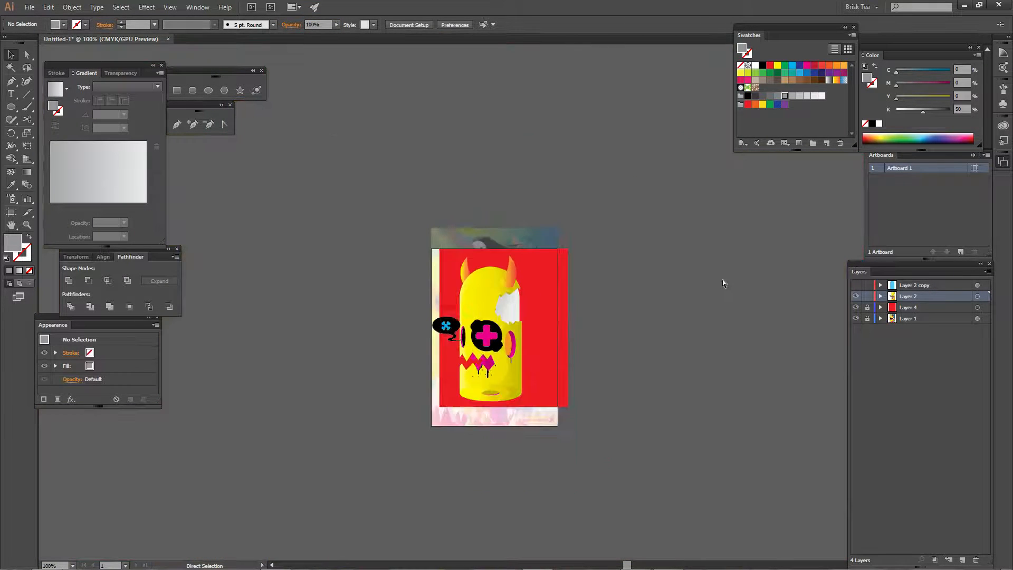
{"action": "key", "text": "ctrl+plus"}
{"action": "key", "text": "ctrl+plus"}
{"action": "key", "text": "ctrl+plus"}
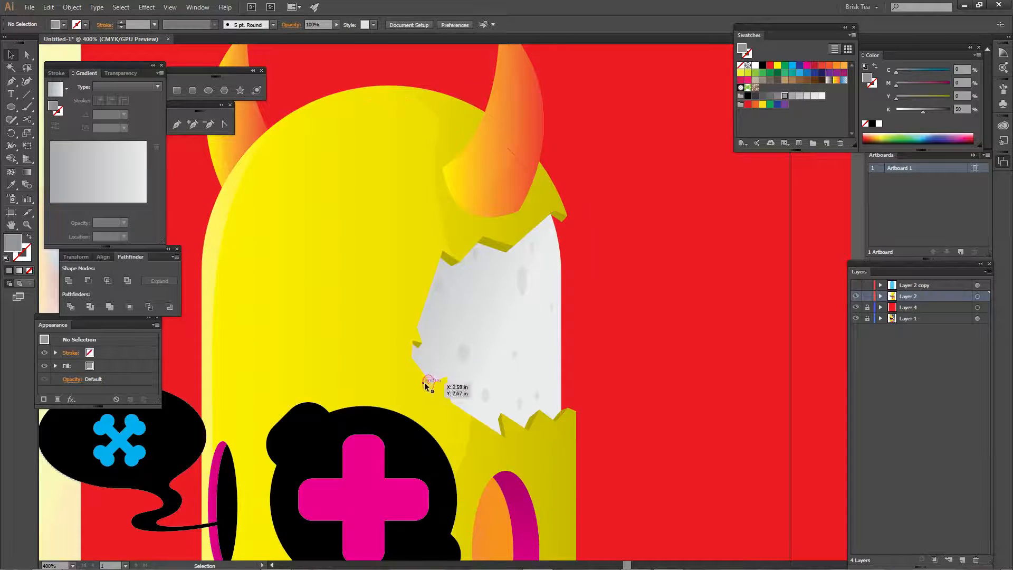
{"action": "left_click", "coordinate": [459, 355]}
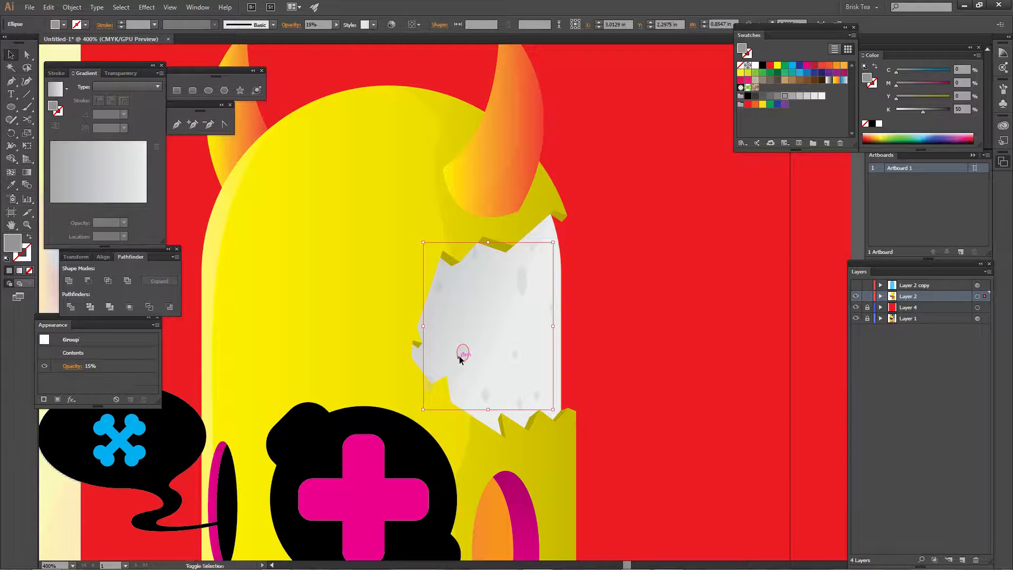
{"action": "key", "text": "ctrl"}
{"action": "left_click", "coordinate": [644, 394]}
- Start a grey shadow path with the Pen tool, curving wavily from below the white patch's lower left edge up past its upper right edge
{"action": "left_click_drag", "start_coordinate": [396, 305], "coordinate": [438, 292]}
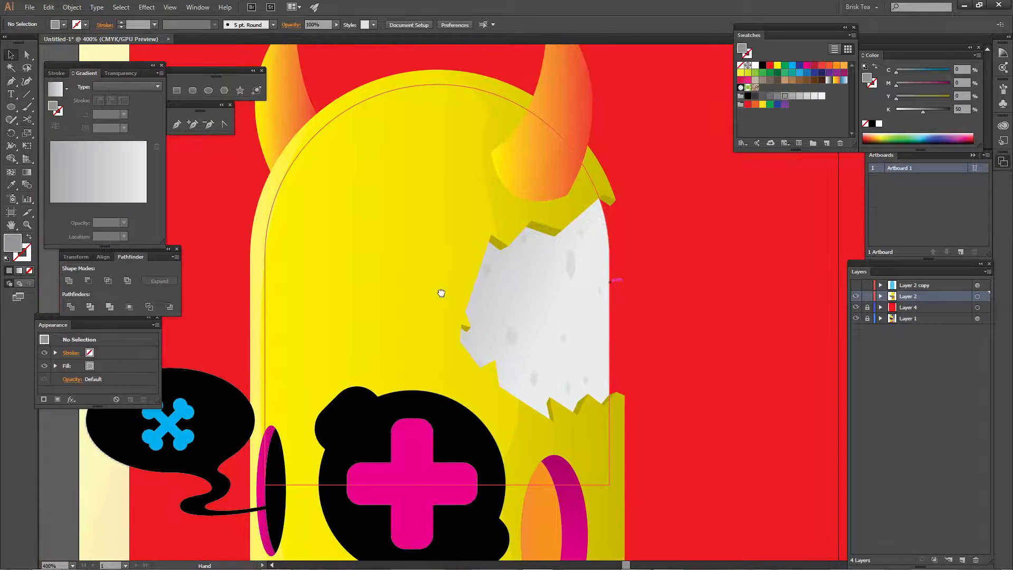
{"action": "key", "text": "p"}
{"action": "key", "text": "ctrl+plus"}
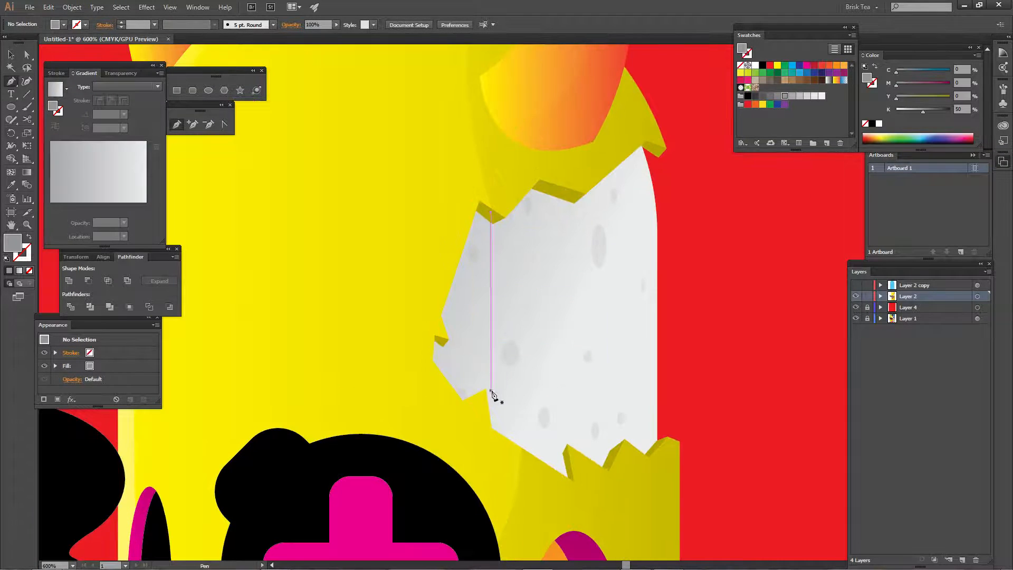
{"action": "left_click", "coordinate": [501, 466]}
{"action": "left_click_drag", "start_coordinate": [469, 373], "coordinate": [475, 345]}
{"action": "left_click_drag", "start_coordinate": [491, 295], "coordinate": [494, 267]}
{"action": "left_click_drag", "start_coordinate": [528, 213], "coordinate": [553, 195]}
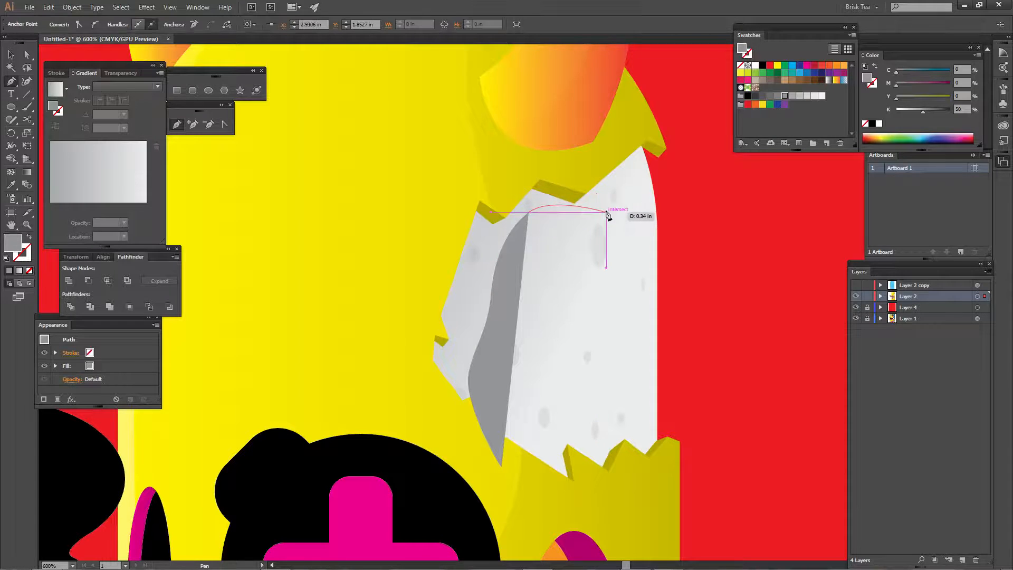
{"action": "left_click_drag", "start_coordinate": [607, 213], "coordinate": [615, 195]}
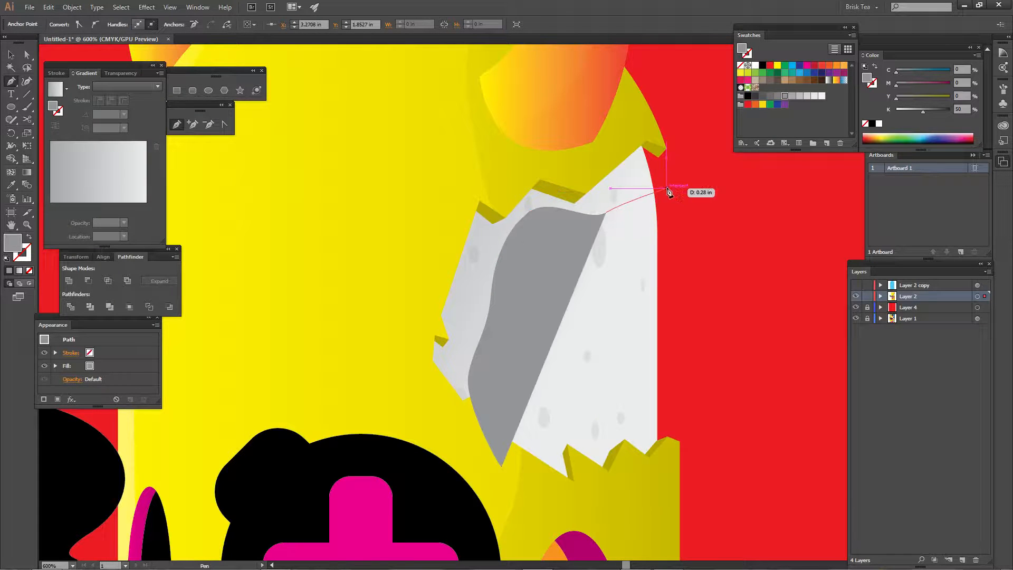
{"action": "left_click_drag", "start_coordinate": [695, 199], "coordinate": [697, 201]}
- Close the grey shadow shape with straight segments running outside the torn edge, over the horn base and yellow body, back to the starting point
{"action": "left_click", "coordinate": [660, 92]}
{"action": "left_click", "coordinate": [367, 197]}
{"action": "left_click", "coordinate": [351, 360]}
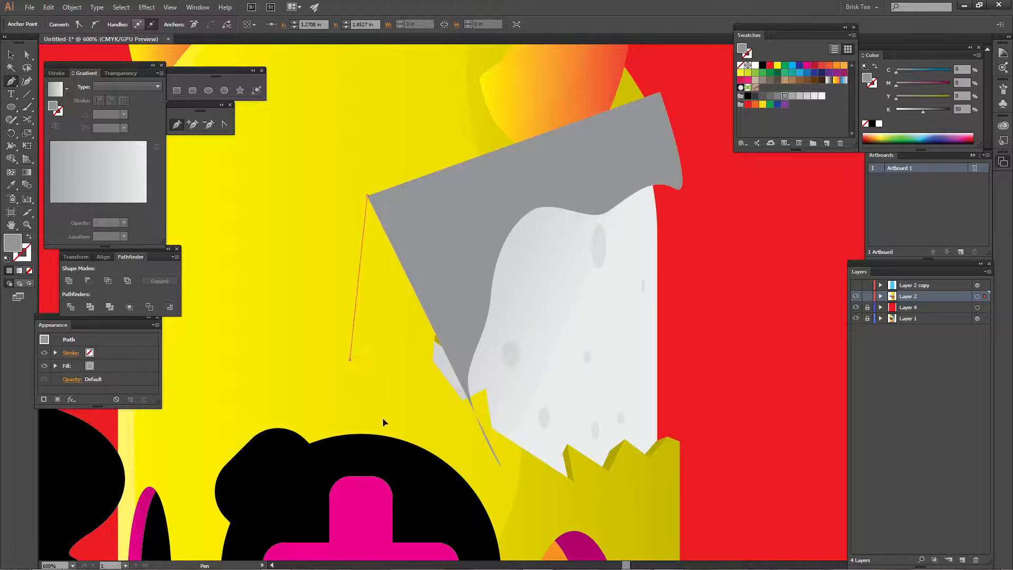
{"action": "left_click", "coordinate": [406, 455]}
{"action": "left_click", "coordinate": [487, 495]}
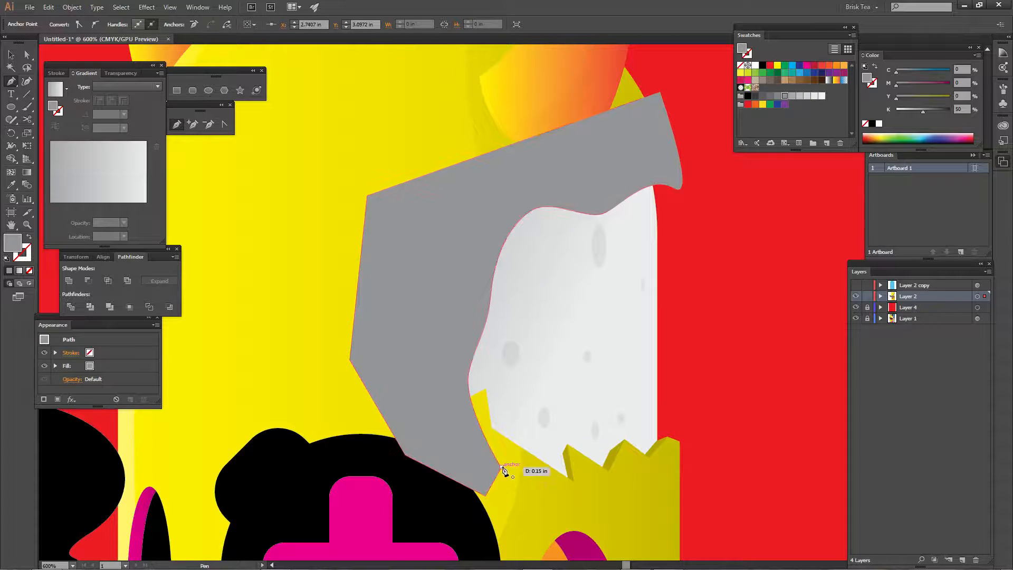
{"action": "left_click", "coordinate": [503, 468]}
- Trim away the part of the grey shadow shape outside the white patch's curved right outline, using the Shape Builder tool
{"action": "key", "text": "v"}
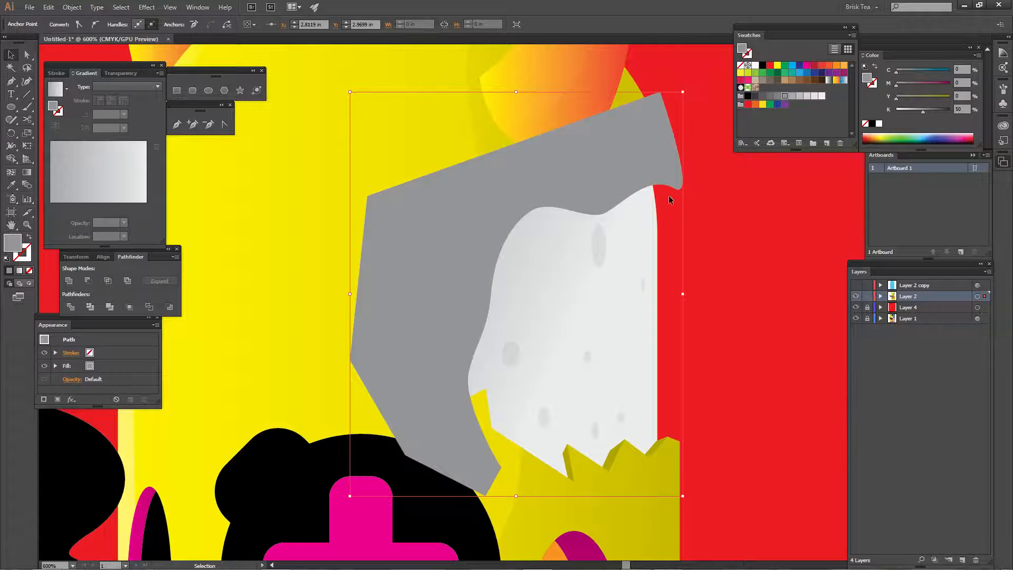
{"action": "left_click", "coordinate": [617, 335], "text": "shift"}
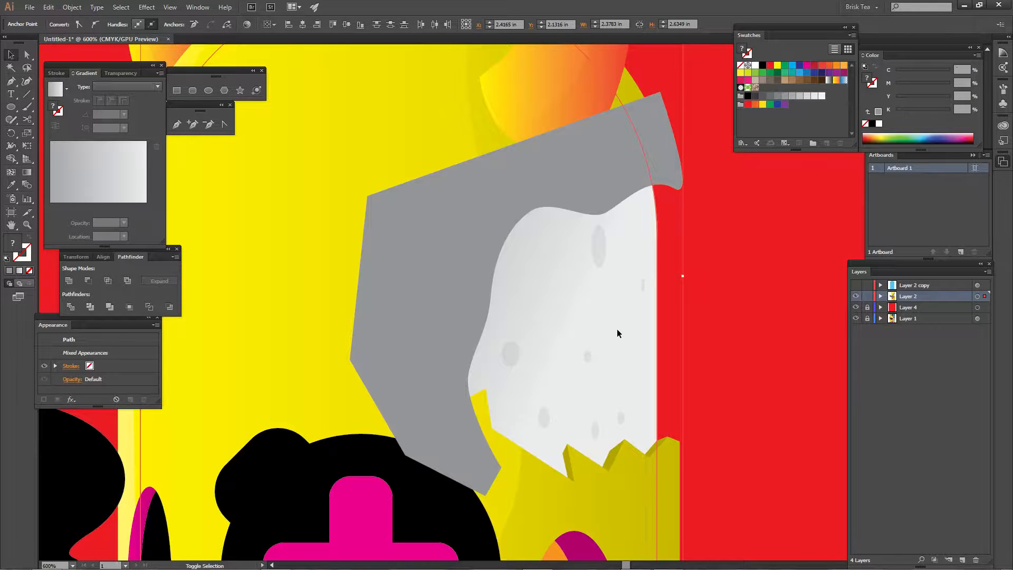
{"action": "key", "text": "shift+m"}
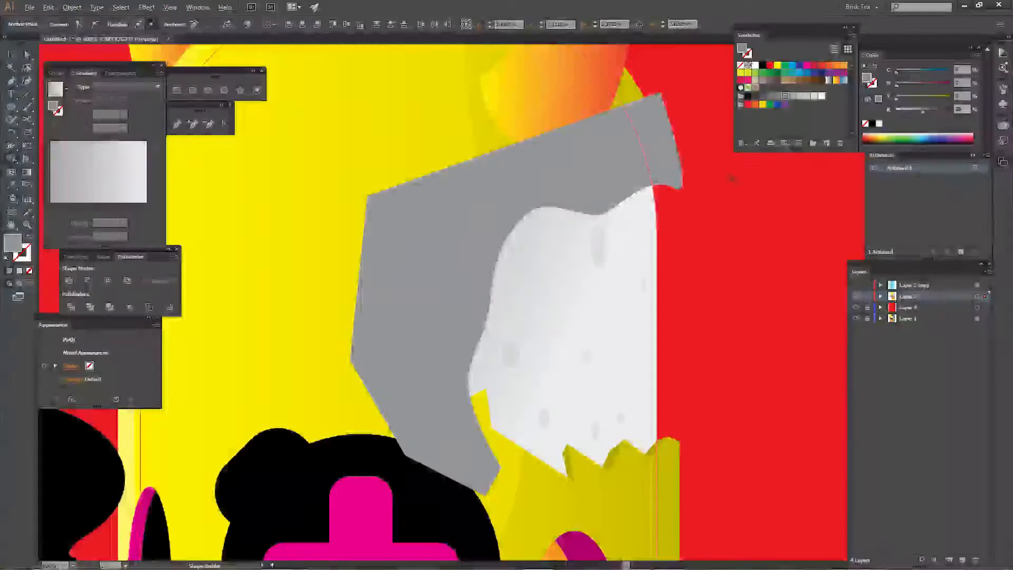
{"action": "left_click", "coordinate": [673, 158], "text": "alt"}
- Arrange the trimmed grey shadow shape behind the yellow torn edge but in front of the white patch
{"action": "key", "text": "v"}
{"action": "left_click", "coordinate": [590, 145]}
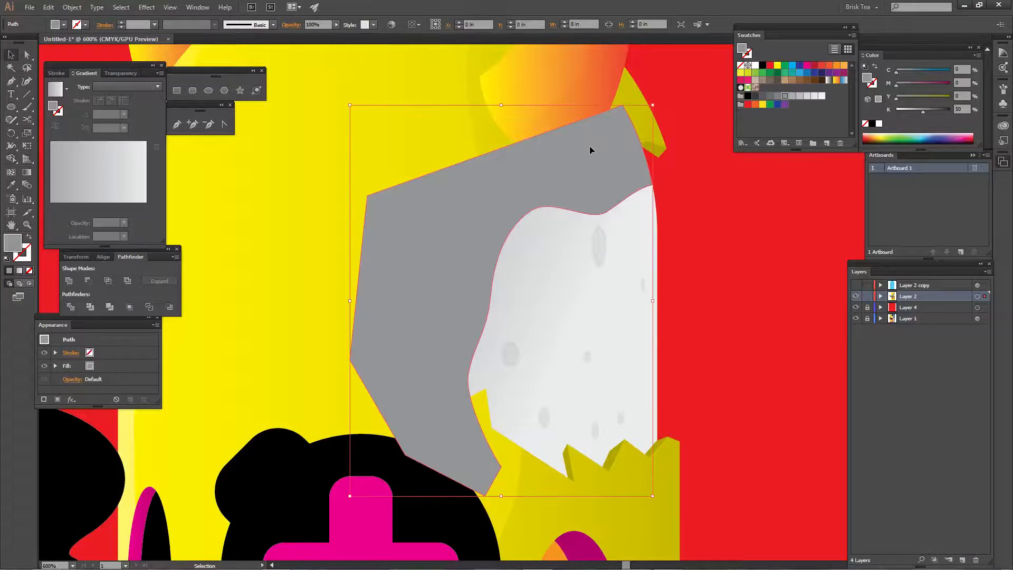
{"action": "key", "text": "a"}
{"action": "key", "text": "Delete"}
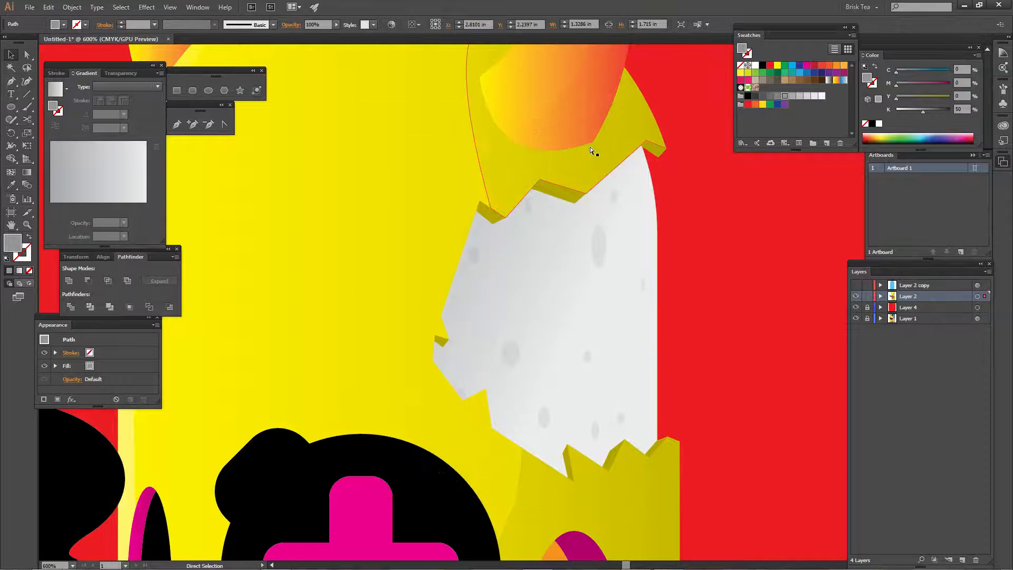
{"action": "key", "text": "ctrl+z"}
{"action": "key", "text": "v"}
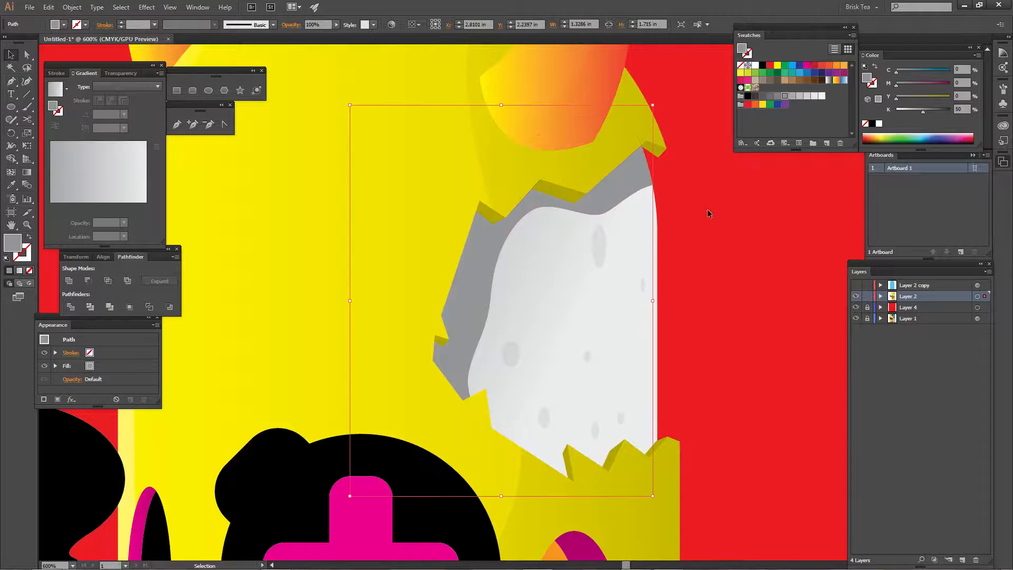
- Set the opacity of the grey shadow shape along the torn edge to 10% and deselect it
{"action": "left_click", "coordinate": [674, 199]}
{"action": "left_click", "coordinate": [637, 192]}
{"action": "left_click", "coordinate": [322, 25]}
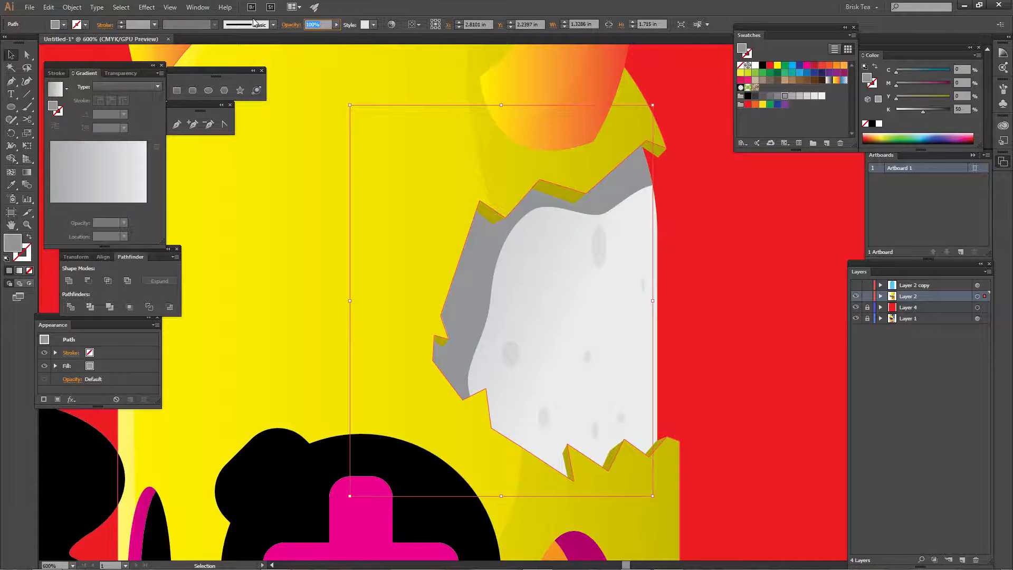
{"action": "type", "text": "5"}
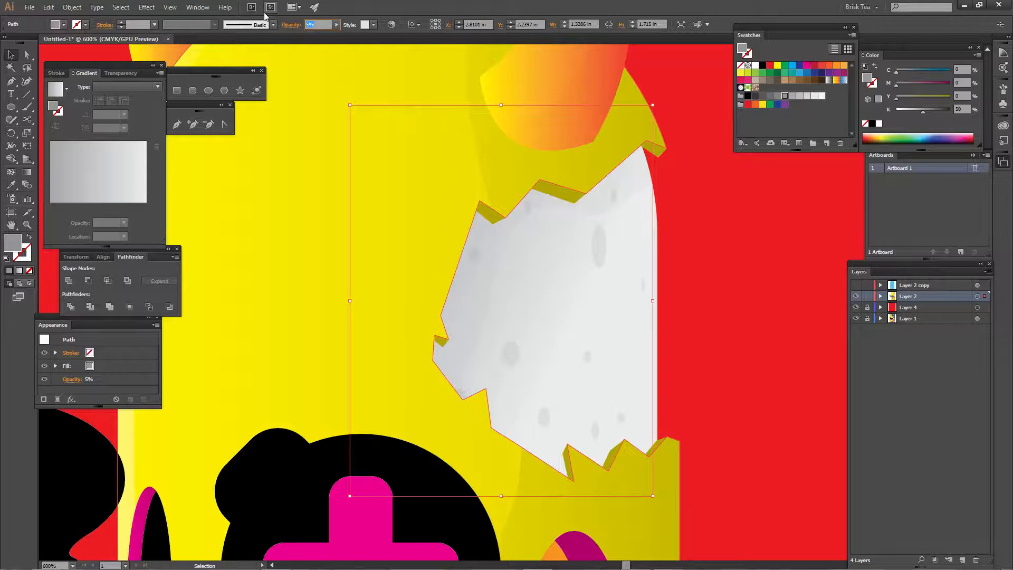
{"action": "key", "text": "ctrl+shift+a"}
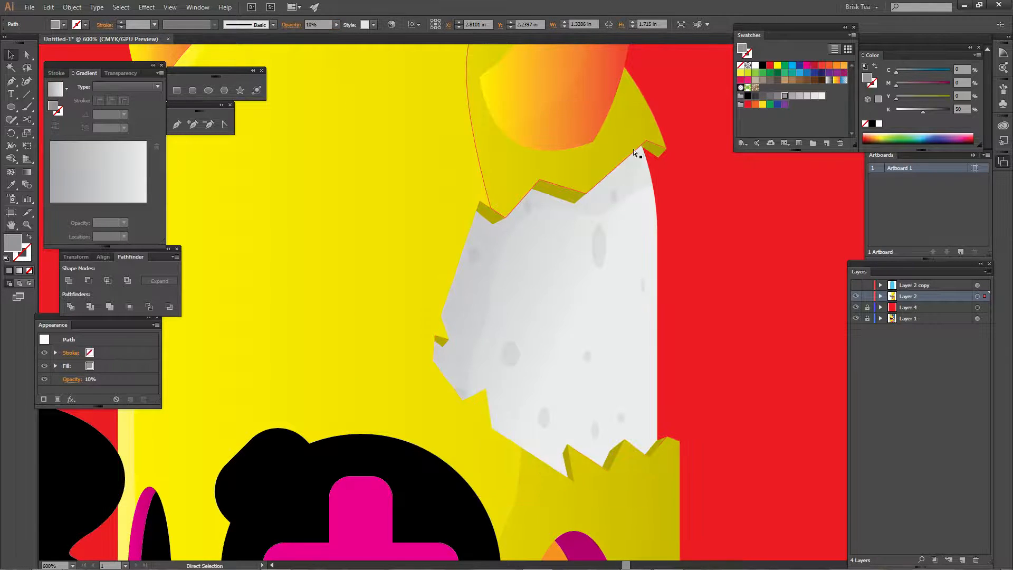
- Examine the whole character with its shaded torn patch, including the mouth, eyes and lower body
{"action": "key", "text": "ctrl+minus"}
{"action": "key", "text": "ctrl+minus"}
{"action": "key", "text": "ctrl+minus"}
{"action": "key", "text": "ctrl+minus"}
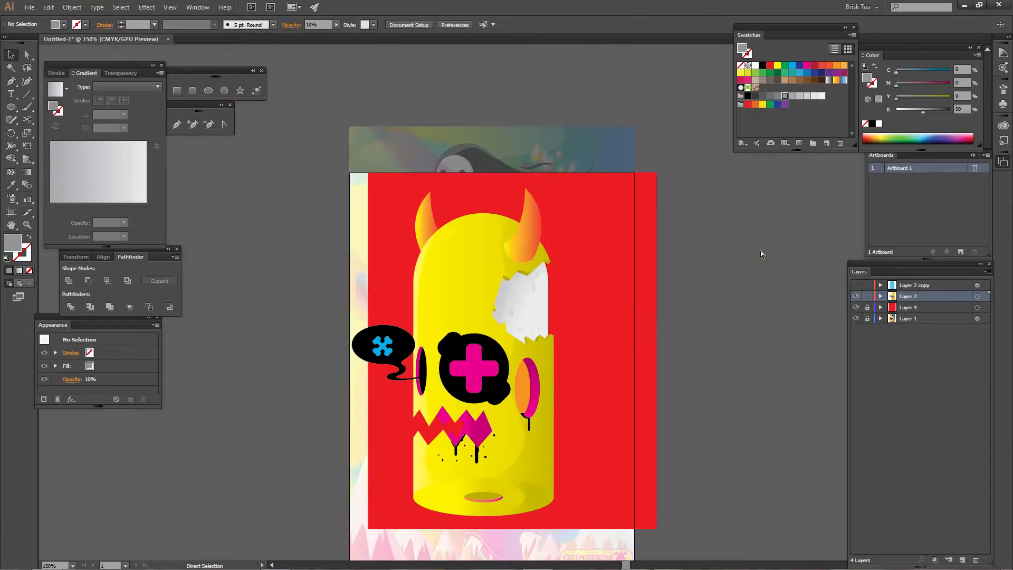
{"action": "left_click_drag", "start_coordinate": [554, 445], "coordinate": [587, 345]}
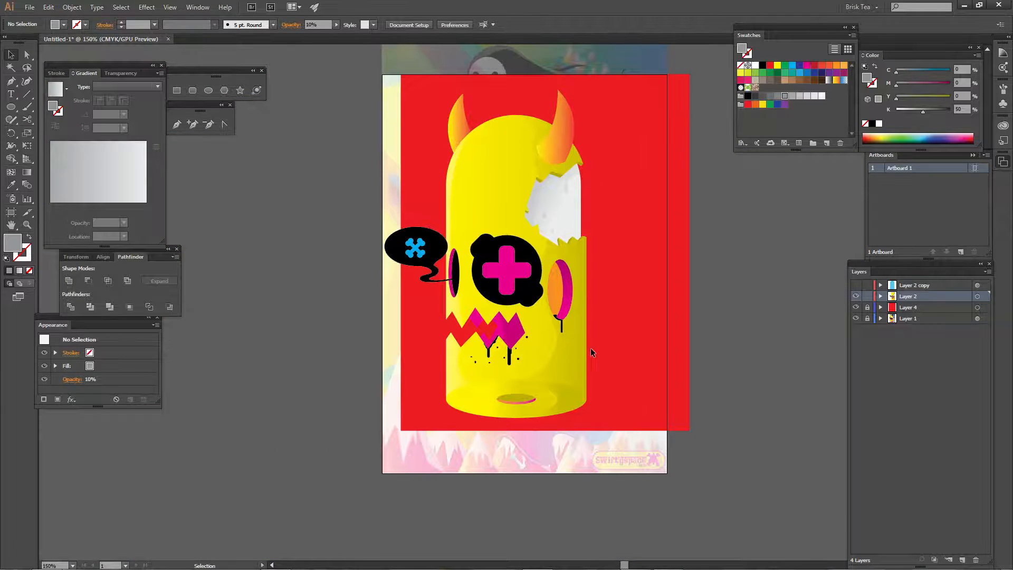
{"action": "key", "text": "ctrl+plus"}
{"action": "key", "text": "ctrl+plus"}
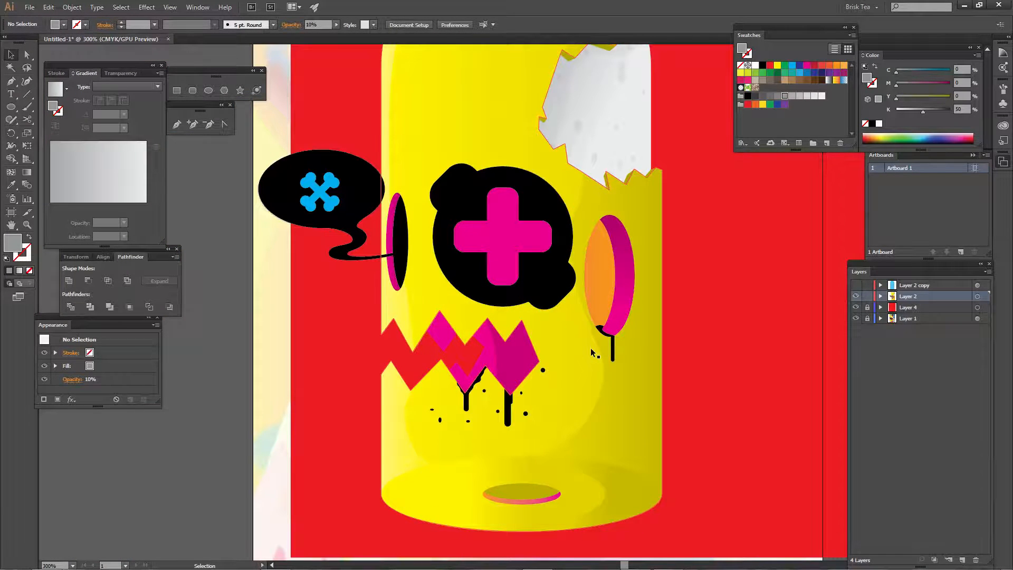
{"action": "key", "text": "ctrl+minus"}
{"action": "key", "text": "ctrl+minus"}
{"action": "key", "text": "ctrl+plus"}
{"action": "key", "text": "ctrl+plus"}
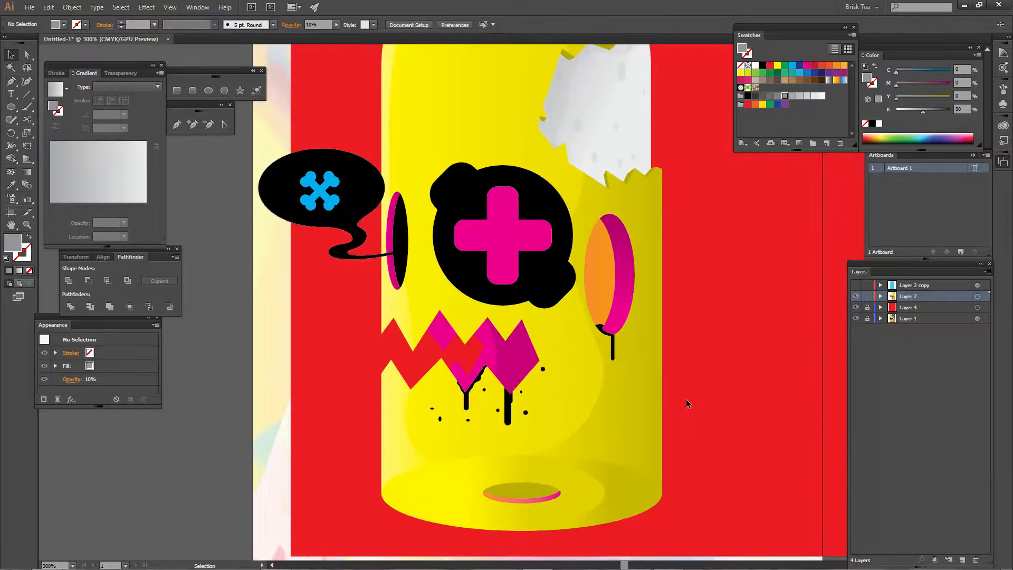
- Hide Layer 4 and Layer 2 and unlock Layer 1, leaving only the reference image shown
{"action": "left_click", "coordinate": [857, 308]}
{"action": "left_click_drag", "start_coordinate": [792, 464], "coordinate": [769, 263]}
{"action": "left_click", "coordinate": [857, 296]}
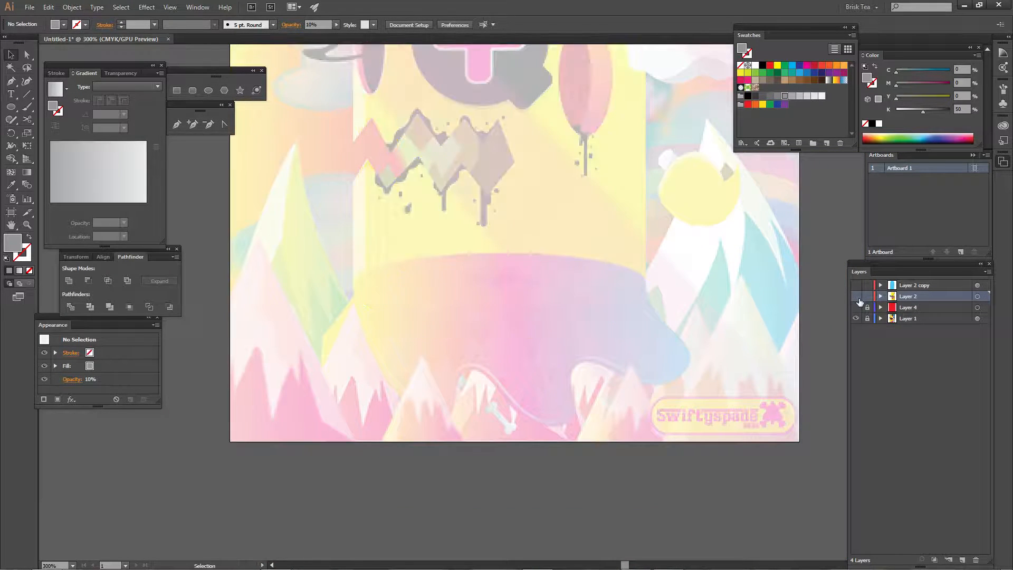
{"action": "left_click", "coordinate": [859, 319]}
{"action": "left_click", "coordinate": [908, 321]}
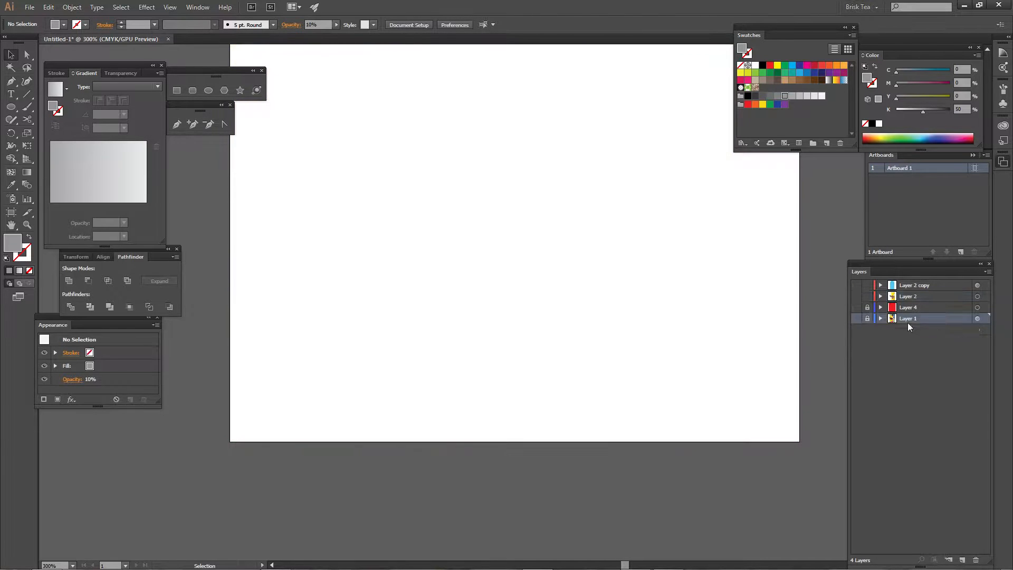
{"action": "left_click", "coordinate": [857, 319]}
- Raise the opacity of the reference image layer, Layer 1, to 100% and look over its lower half
{"action": "left_click", "coordinate": [978, 319]}
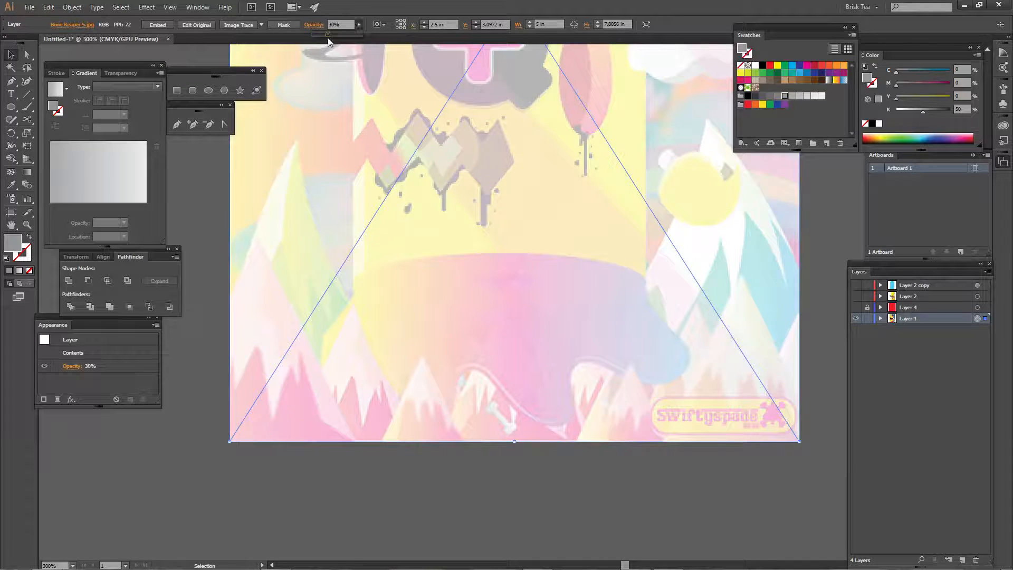
{"action": "left_click_drag", "start_coordinate": [337, 37], "coordinate": [372, 47]}
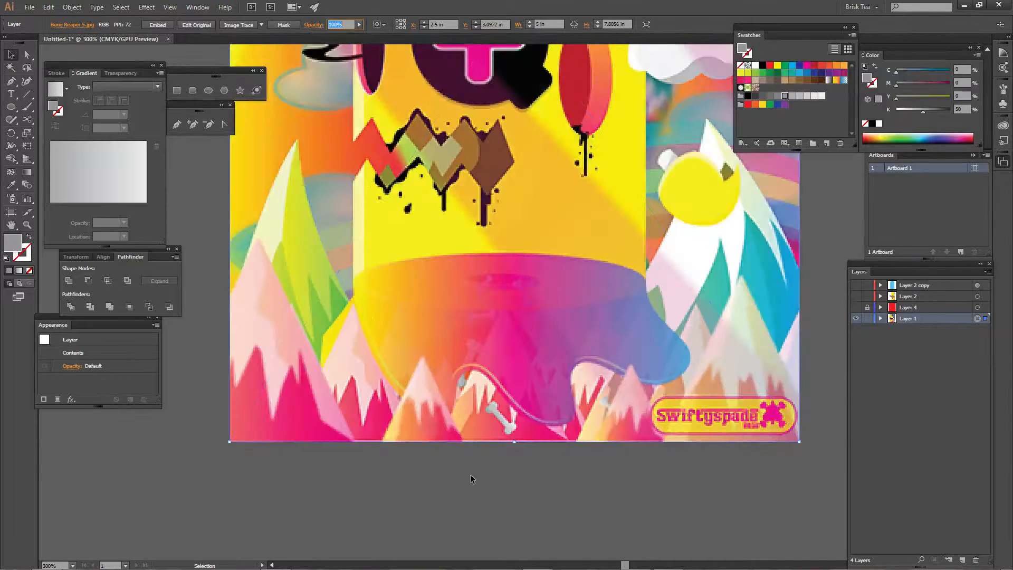
{"action": "left_click_drag", "start_coordinate": [497, 244], "coordinate": [455, 484]}
{"action": "left_click_drag", "start_coordinate": [505, 341], "coordinate": [555, 181]}
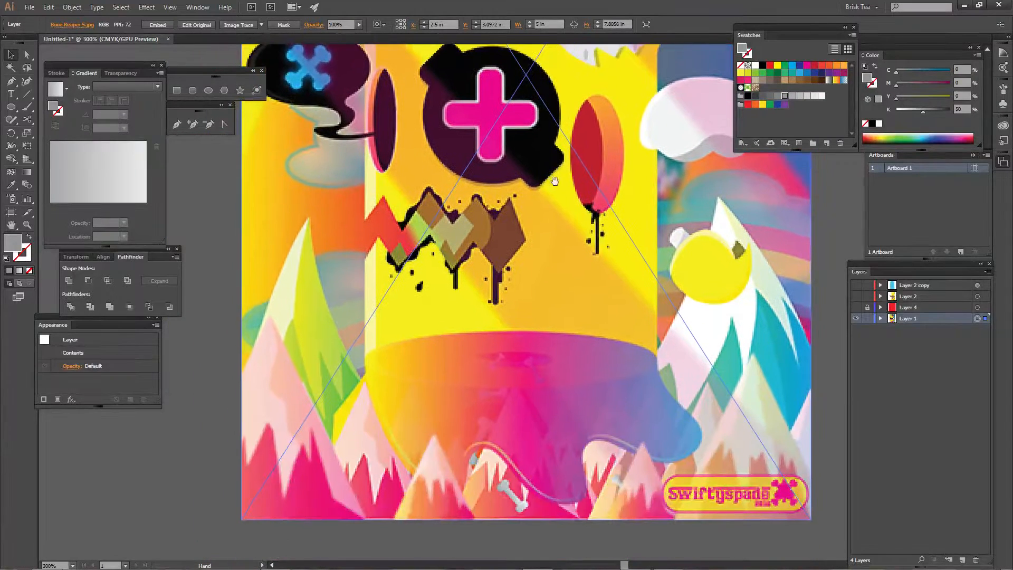
- Lock Layer 1 and show Layer 4 and Layer 2 again
{"action": "left_click", "coordinate": [856, 318]}
{"action": "left_click", "coordinate": [867, 318]}
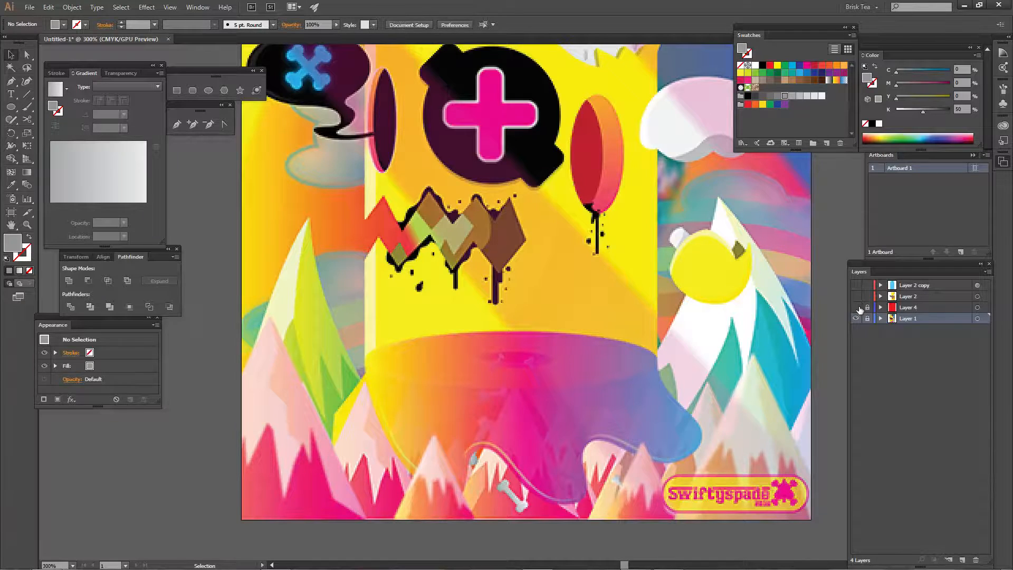
{"action": "left_click", "coordinate": [856, 308]}
{"action": "left_click", "coordinate": [856, 296]}
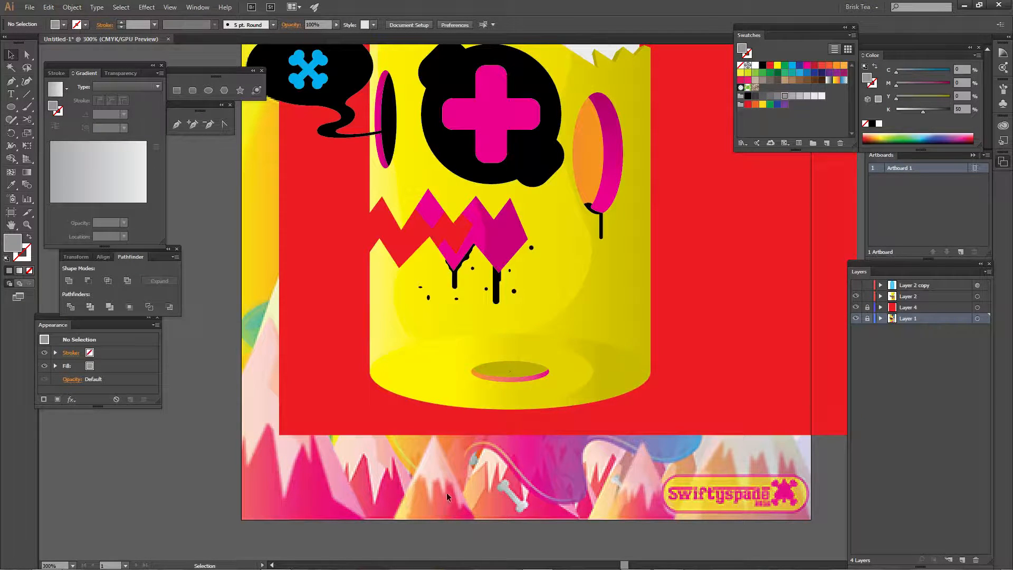
- Bring the yellow ellipse at the character's base in front of its shadow and hole
{"action": "left_click", "coordinate": [410, 369]}
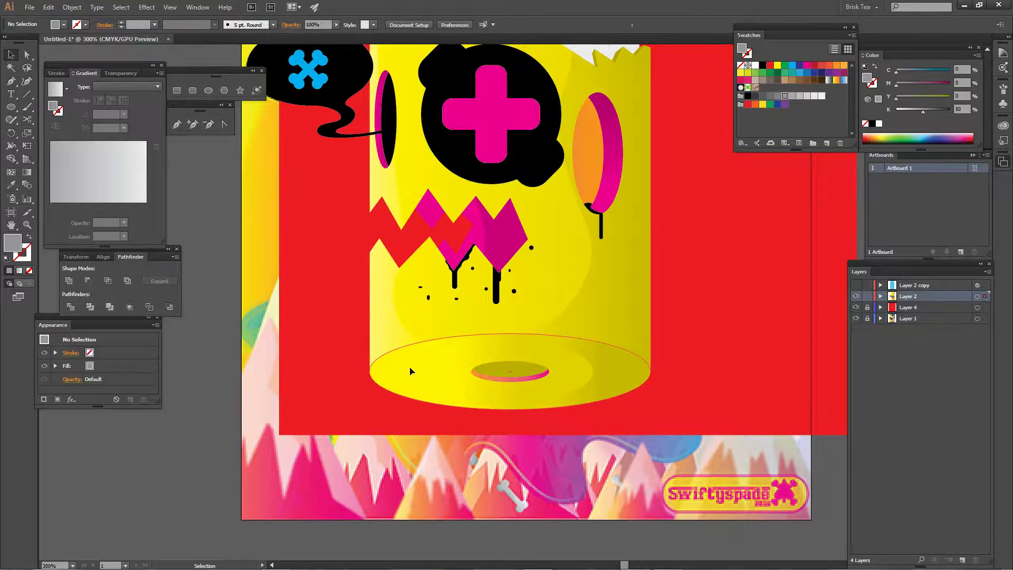
{"action": "key", "text": "a"}
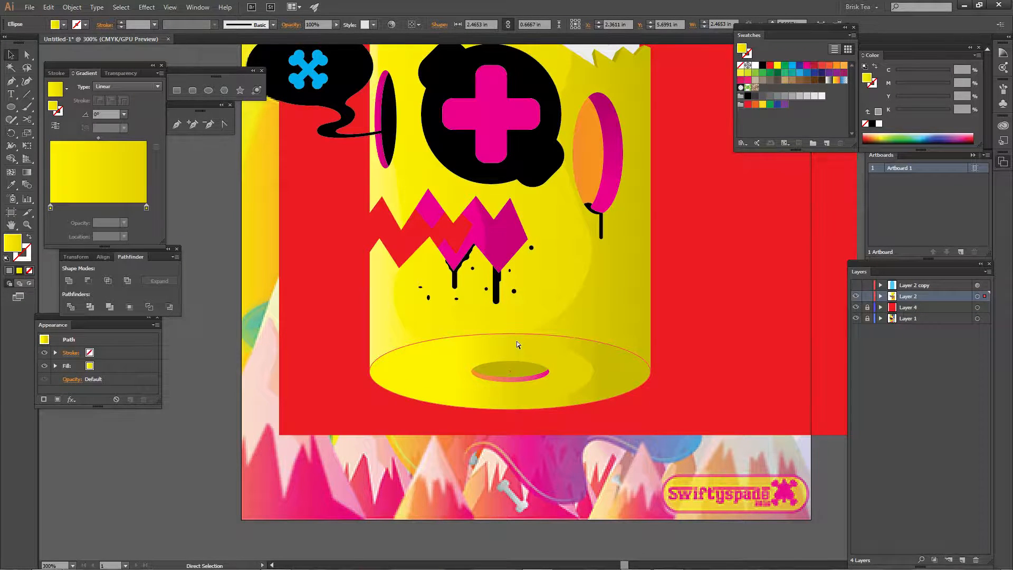
{"action": "key", "text": "v"}
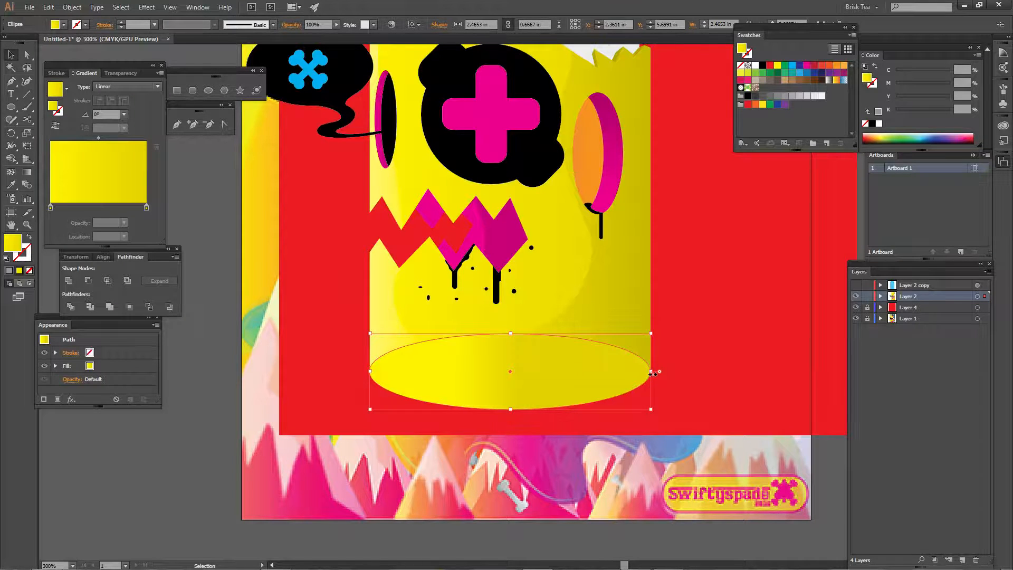
- Cut the yellow base ellipse at its leftmost and rightmost anchors and delete its lower half
{"action": "key", "text": "c"}
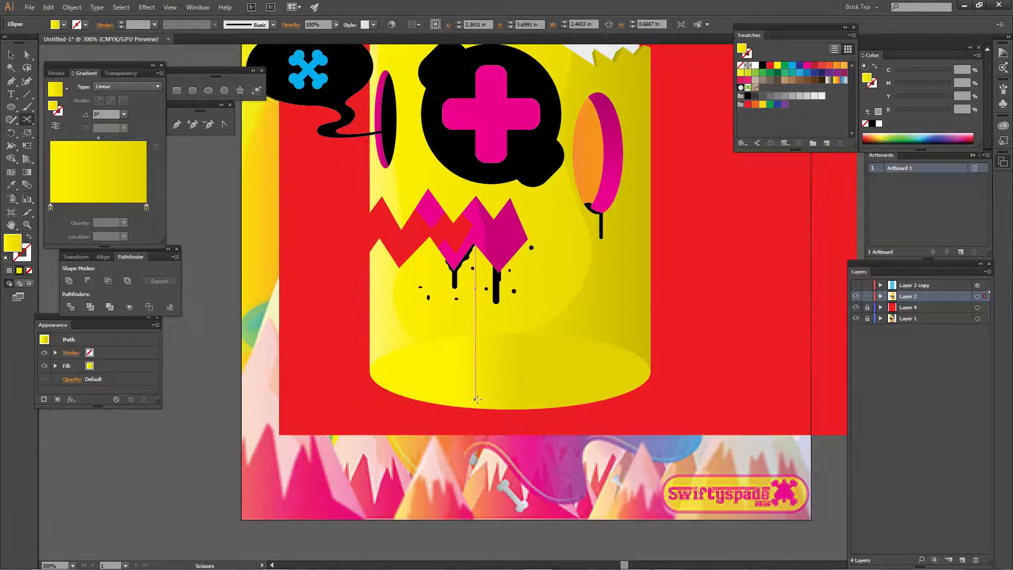
{"action": "key", "text": "v"}
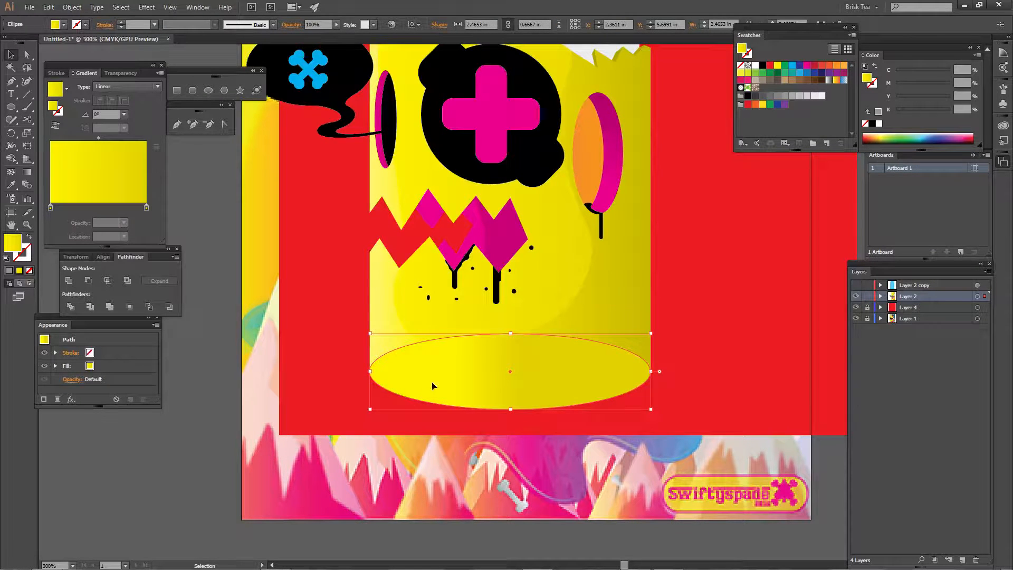
{"action": "key", "text": "c"}
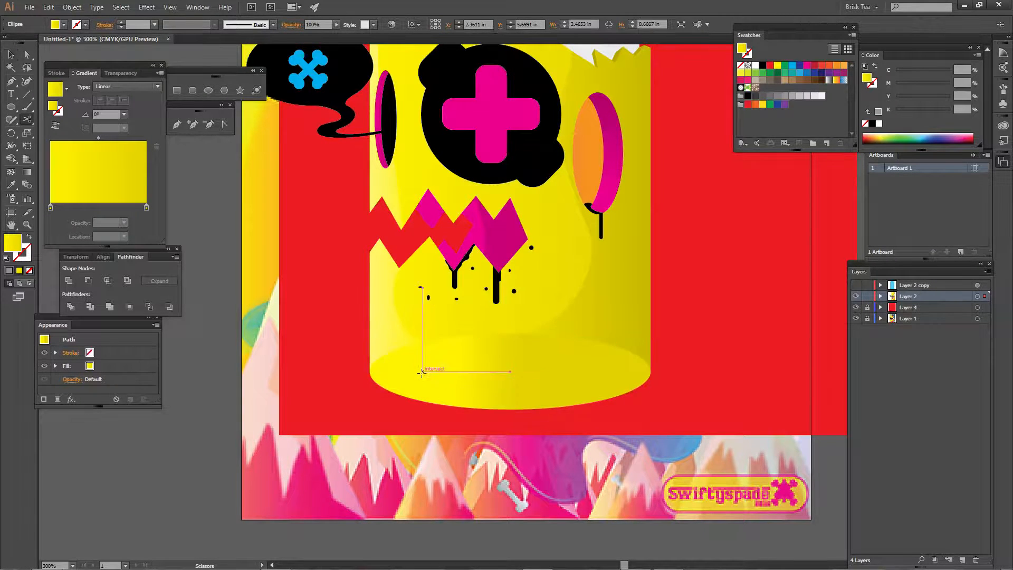
{"action": "left_click", "coordinate": [369, 373]}
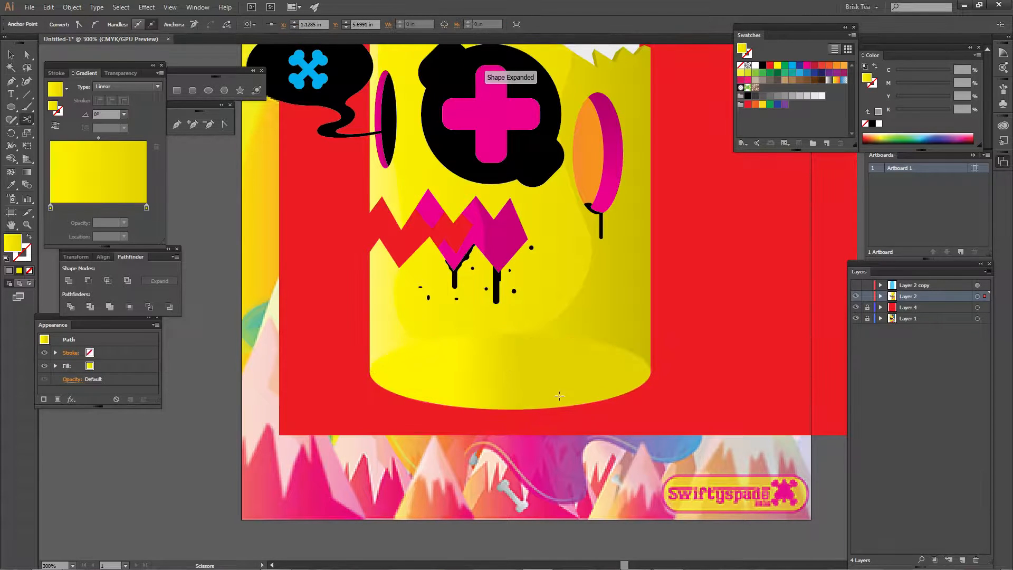
{"action": "left_click", "coordinate": [652, 372]}
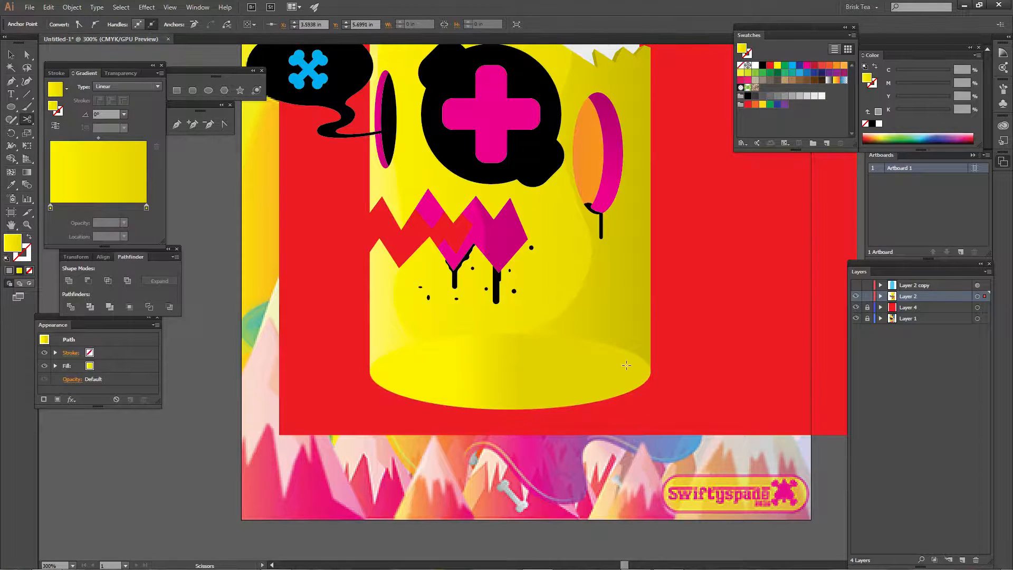
{"action": "key", "text": "v"}
{"action": "left_click", "coordinate": [520, 384]}
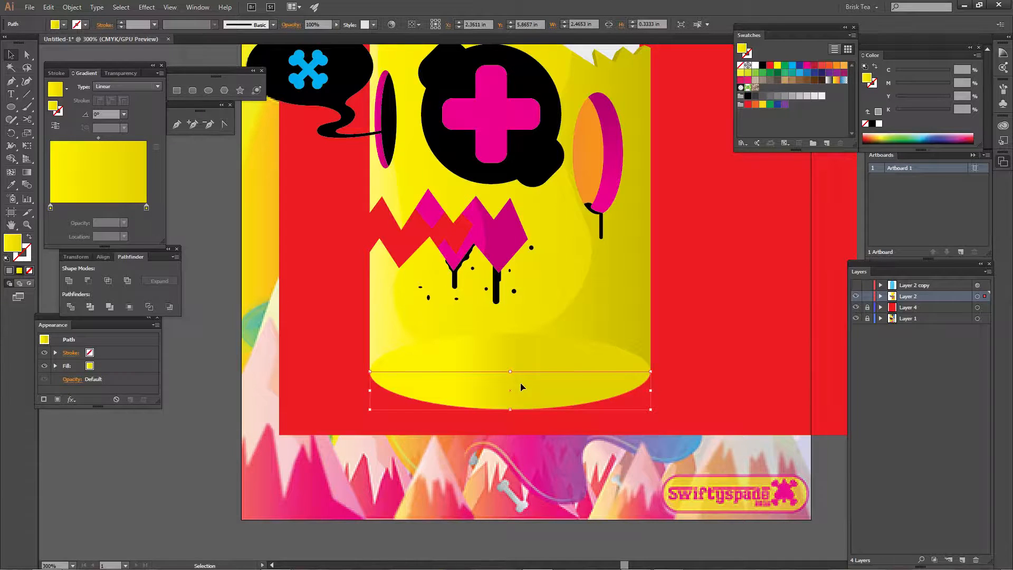
{"action": "key", "text": "Delete"}
- Extend the remaining half ellipse with the Pen tool into a closed shape with three rounded drips, following the reference artwork
{"action": "key", "text": "p"}
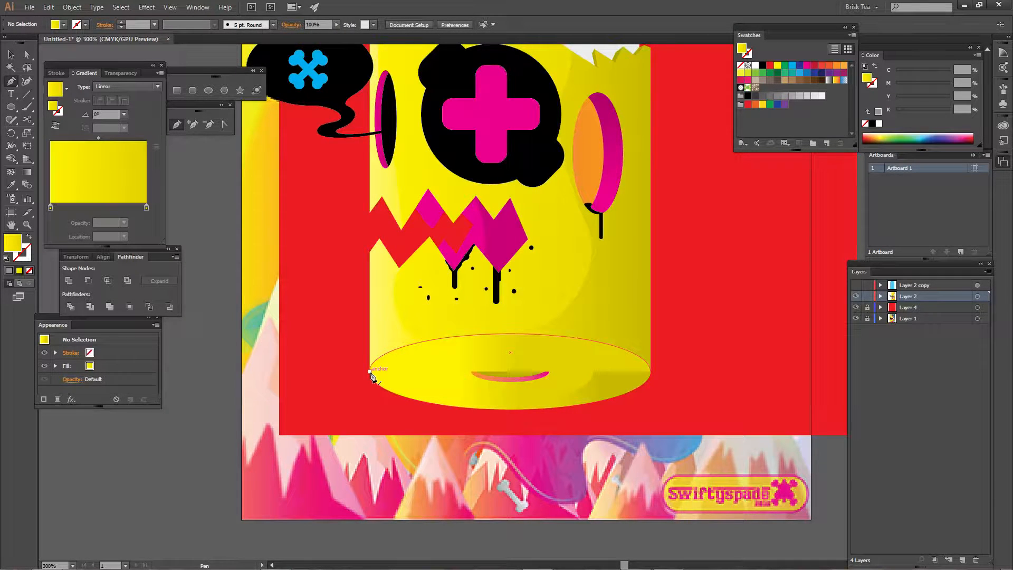
{"action": "left_click_drag", "start_coordinate": [371, 372], "coordinate": [368, 414]}
{"action": "left_click_drag", "start_coordinate": [442, 501], "coordinate": [486, 509]}
{"action": "left_click_drag", "start_coordinate": [493, 445], "coordinate": [532, 448]}
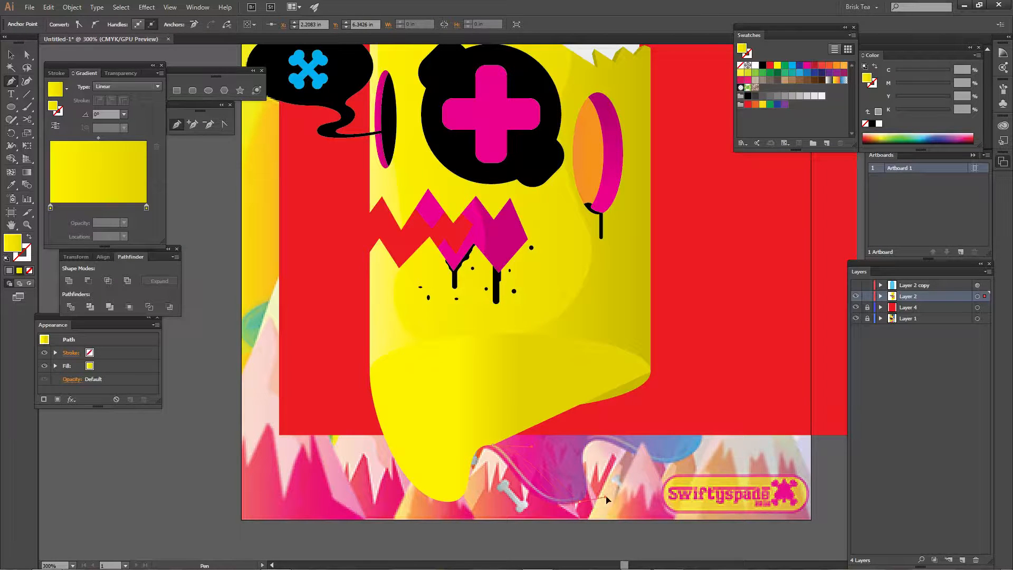
{"action": "left_click_drag", "start_coordinate": [628, 488], "coordinate": [628, 488]}
{"action": "left_click", "coordinate": [607, 436]}
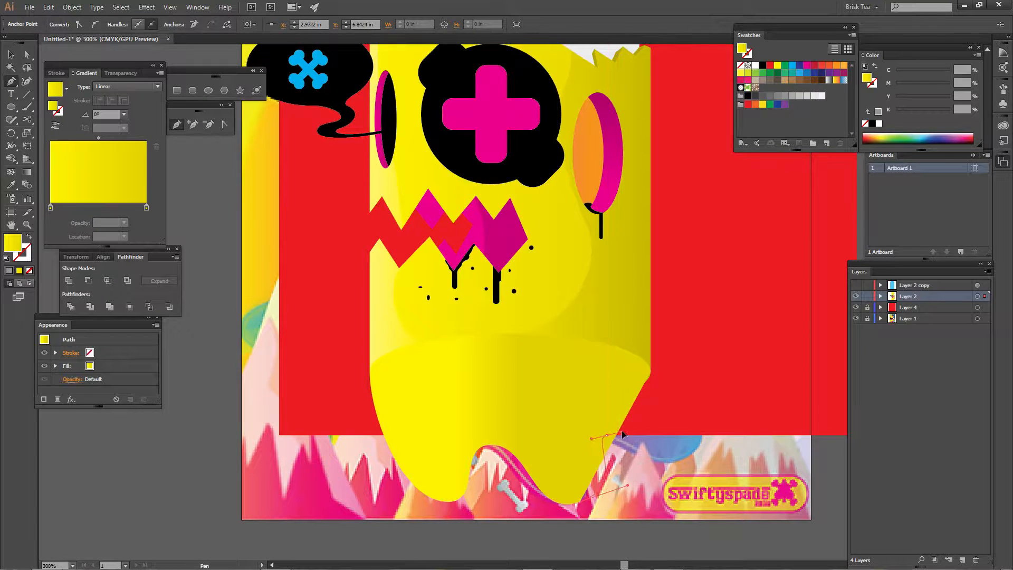
{"action": "left_click_drag", "start_coordinate": [623, 434], "coordinate": [632, 429]}
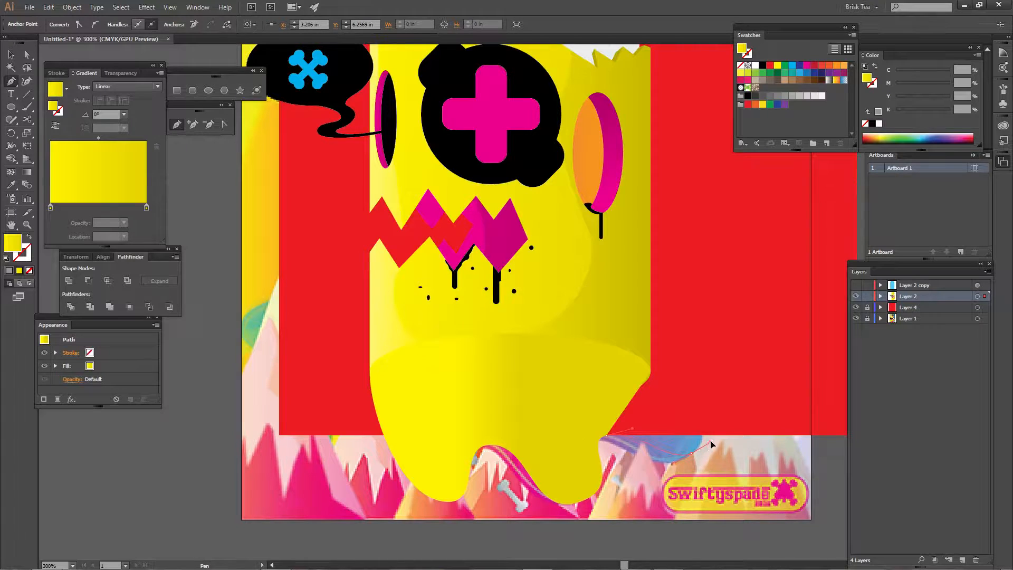
{"action": "left_click_drag", "start_coordinate": [719, 430], "coordinate": [719, 430]}
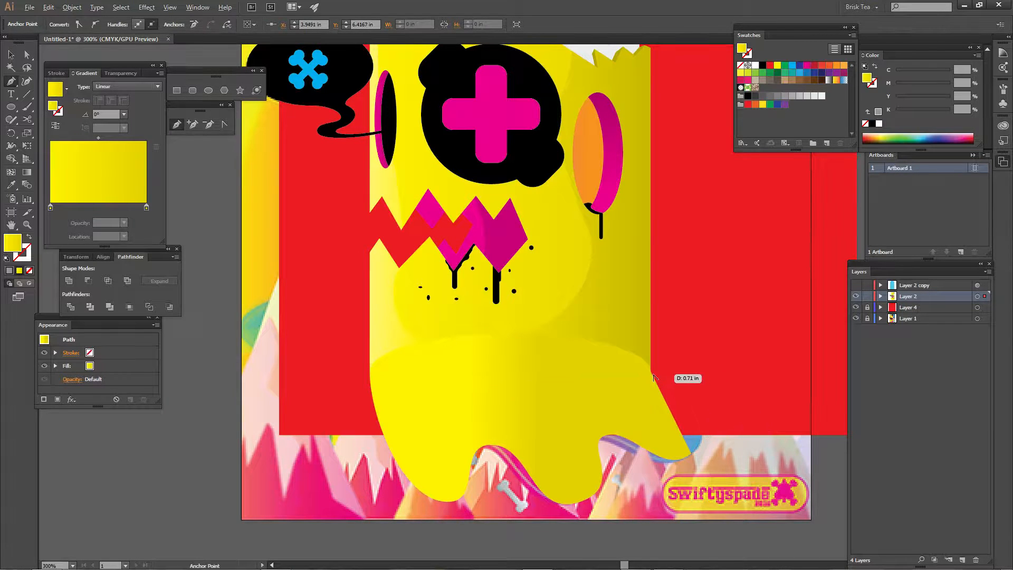
{"action": "left_click_drag", "start_coordinate": [651, 371], "coordinate": [650, 336]}
{"action": "left_click", "coordinate": [717, 500], "text": "ctrl"}
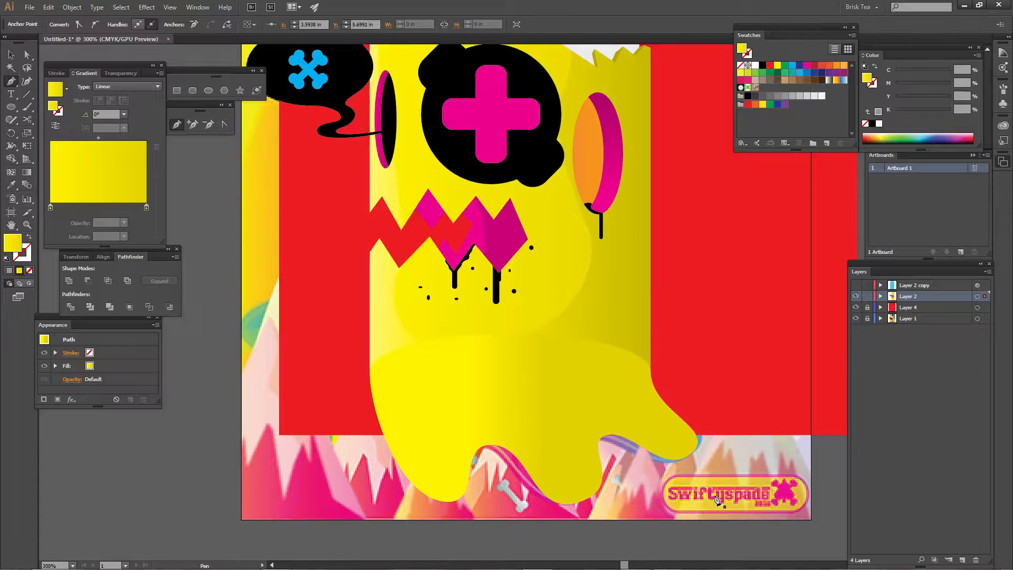
- Fill the dripping shape with a linear gradient from green (C=50 M=0 Y=100 K=0) through magenta in the middle to cyan
{"action": "key", "text": "v"}
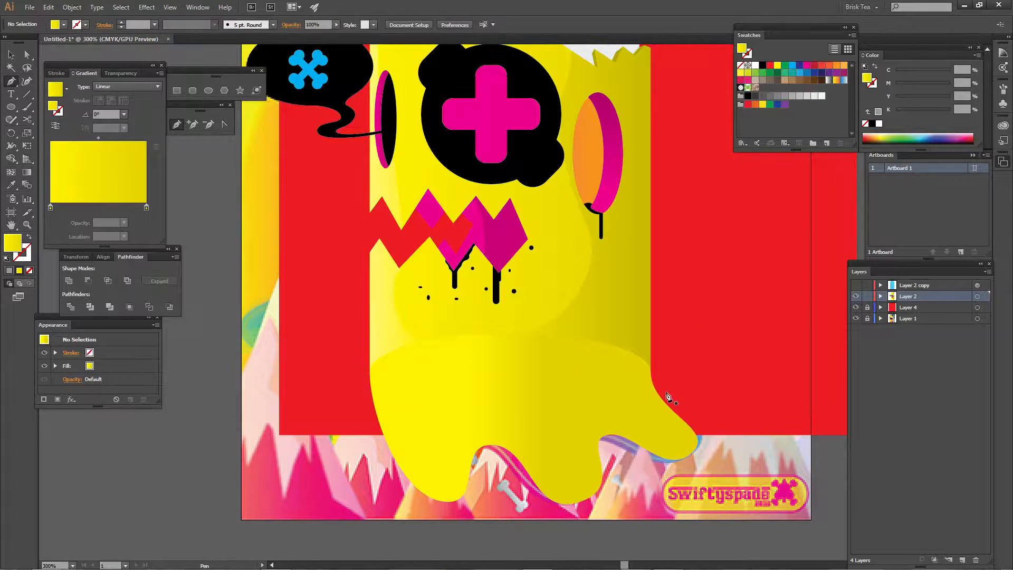
{"action": "left_click", "coordinate": [588, 369]}
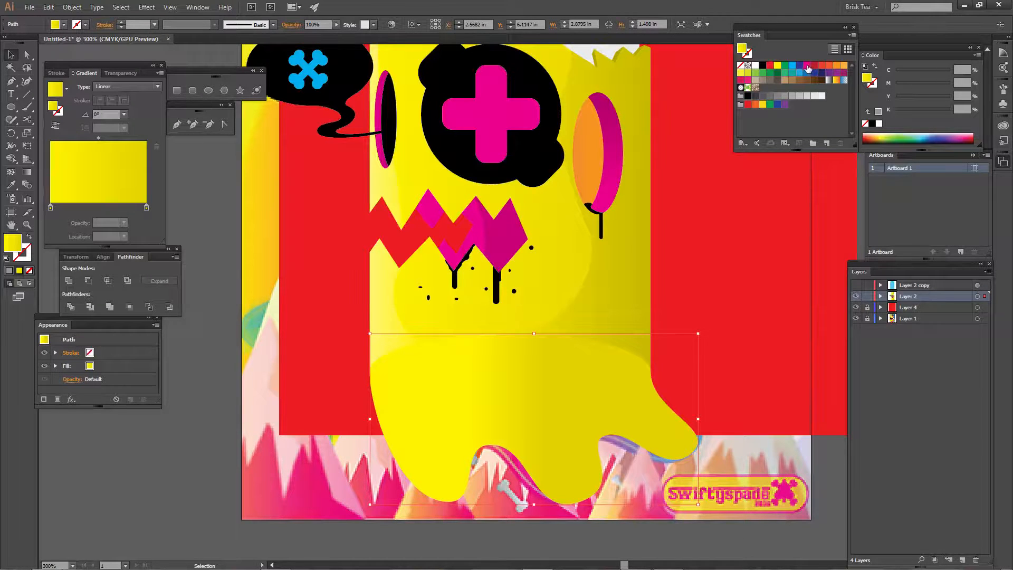
{"action": "left_click_drag", "start_coordinate": [72, 112], "coordinate": [97, 205]}
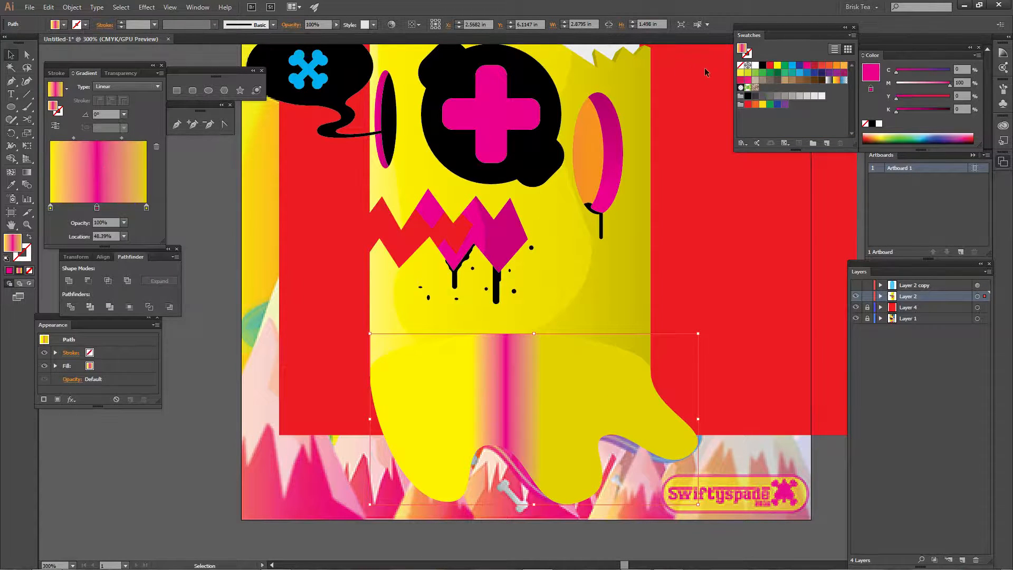
{"action": "left_click_drag", "start_coordinate": [792, 65], "coordinate": [130, 206]}
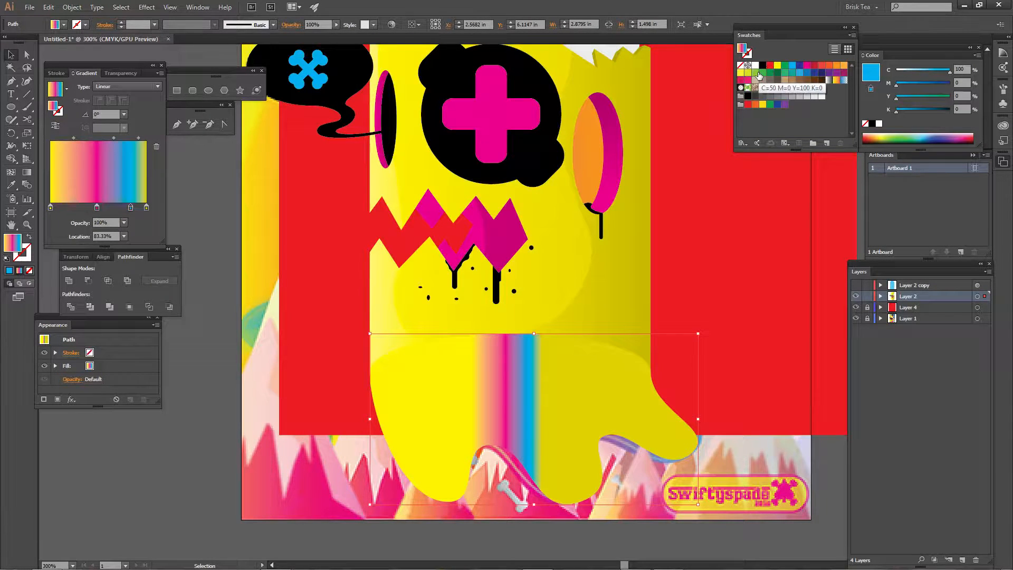
{"action": "left_click_drag", "start_coordinate": [756, 75], "coordinate": [267, 162]}
{"action": "left_click_drag", "start_coordinate": [83, 190], "coordinate": [69, 219]}
{"action": "mouse_move", "coordinate": [147, 208]}
{"action": "left_mouse_down"}
{"action": "mouse_move", "coordinate": [142, 225]}
{"action": "mouse_move", "coordinate": [148, 216]}
{"action": "left_mouse_up"}
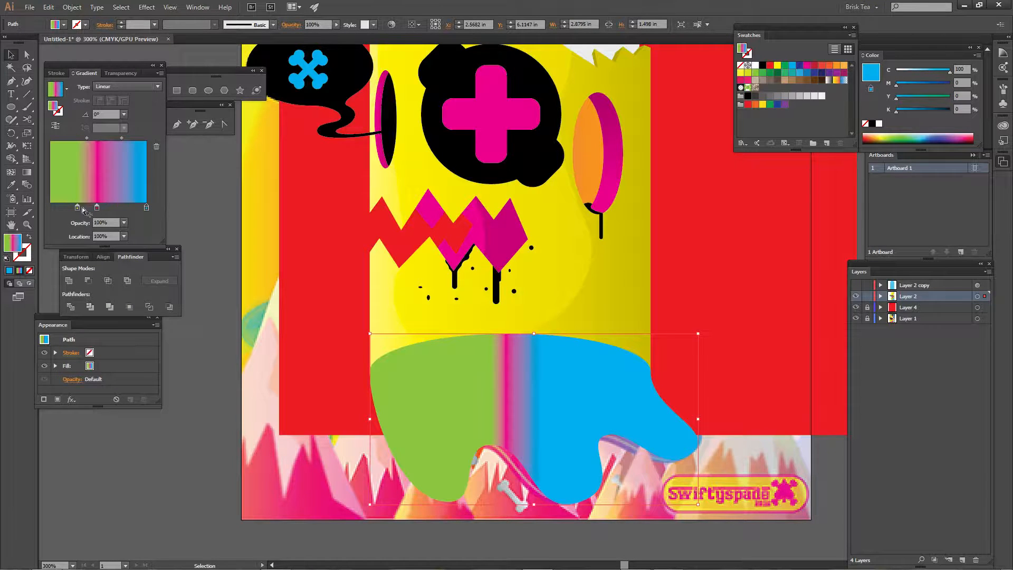
{"action": "left_click_drag", "start_coordinate": [77, 208], "coordinate": [99, 208]}
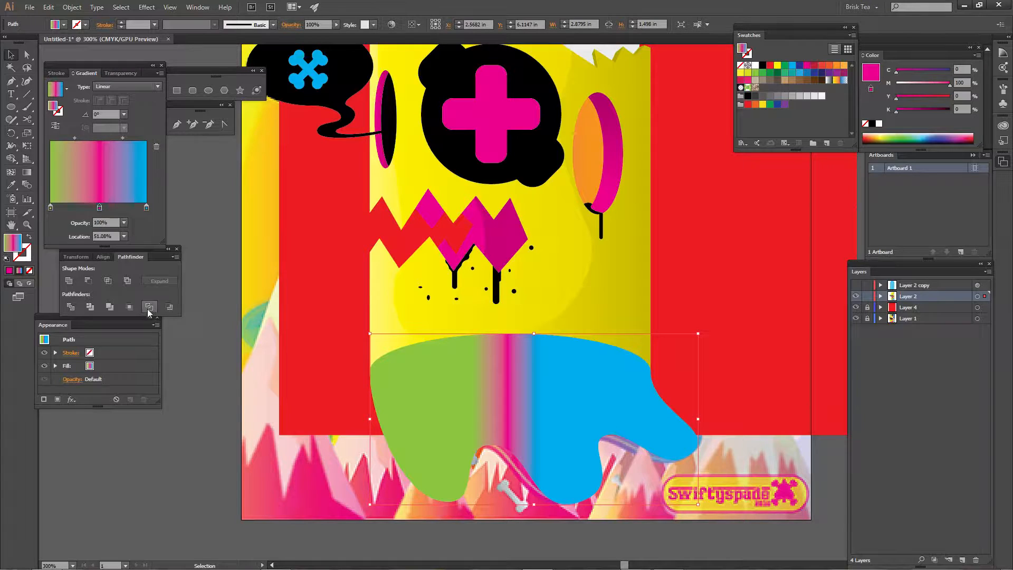
- Try several diagonal directions and lengths for the green, magenta and cyan gradient across the dripping shape
{"action": "left_click", "coordinate": [29, 173]}
{"action": "left_click_drag", "start_coordinate": [347, 329], "coordinate": [649, 485]}
{"action": "left_click_drag", "start_coordinate": [434, 310], "coordinate": [606, 515]}
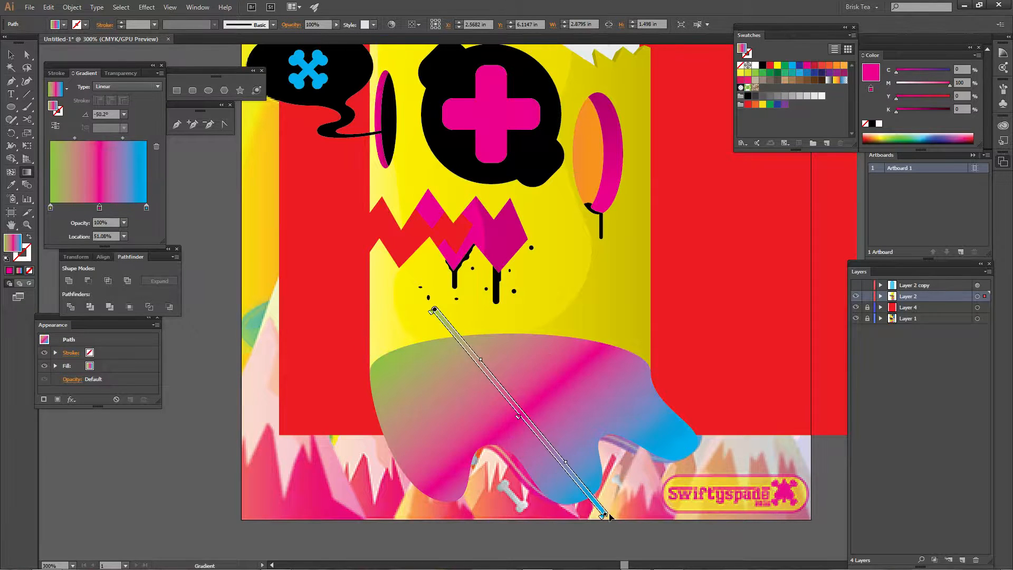
{"action": "left_click_drag", "start_coordinate": [488, 278], "coordinate": [562, 502]}
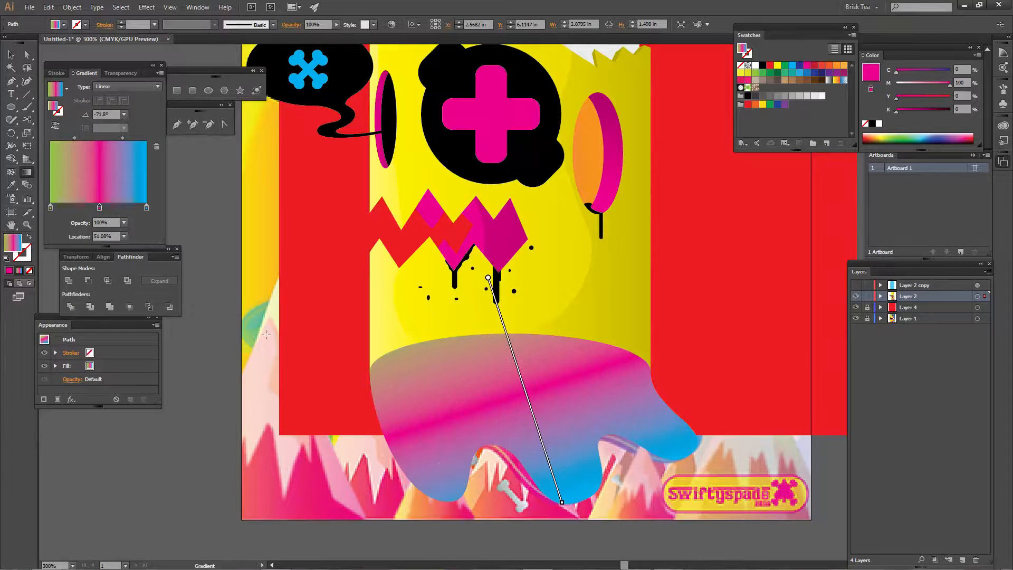
{"action": "left_click_drag", "start_coordinate": [251, 225], "coordinate": [593, 469]}
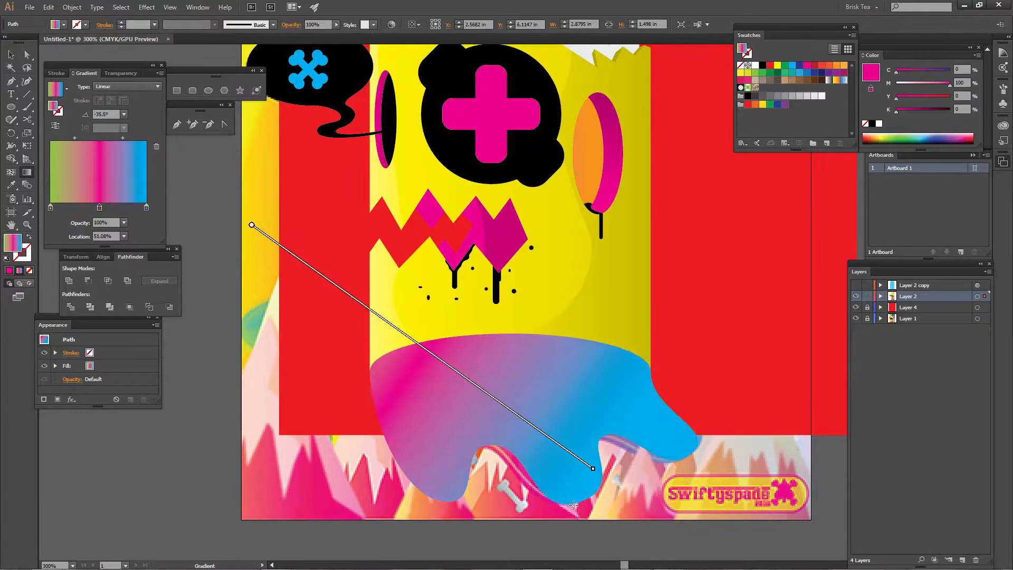
{"action": "left_click_drag", "start_coordinate": [450, 319], "coordinate": [579, 489]}
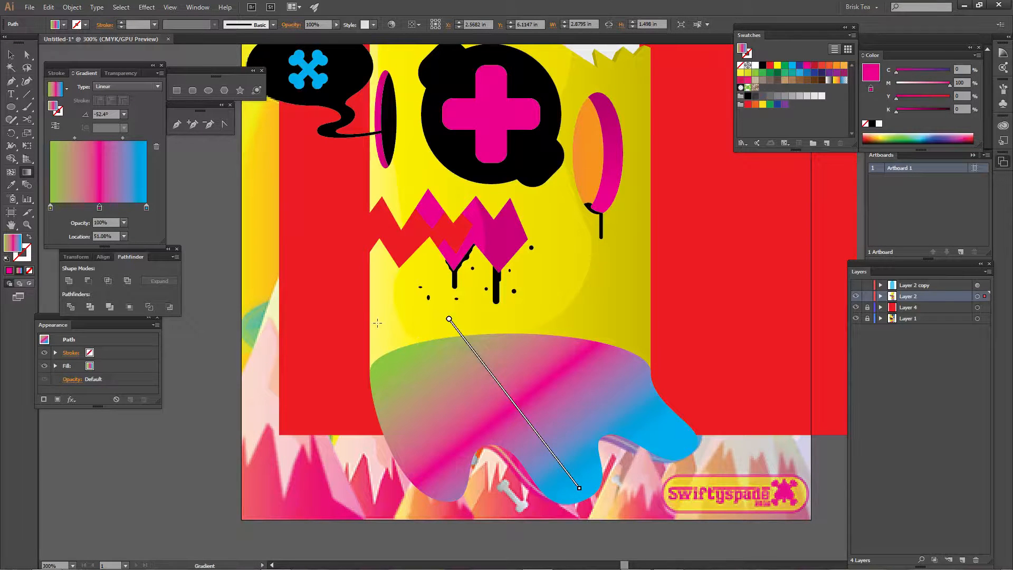
{"action": "left_click_drag", "start_coordinate": [361, 311], "coordinate": [614, 480]}
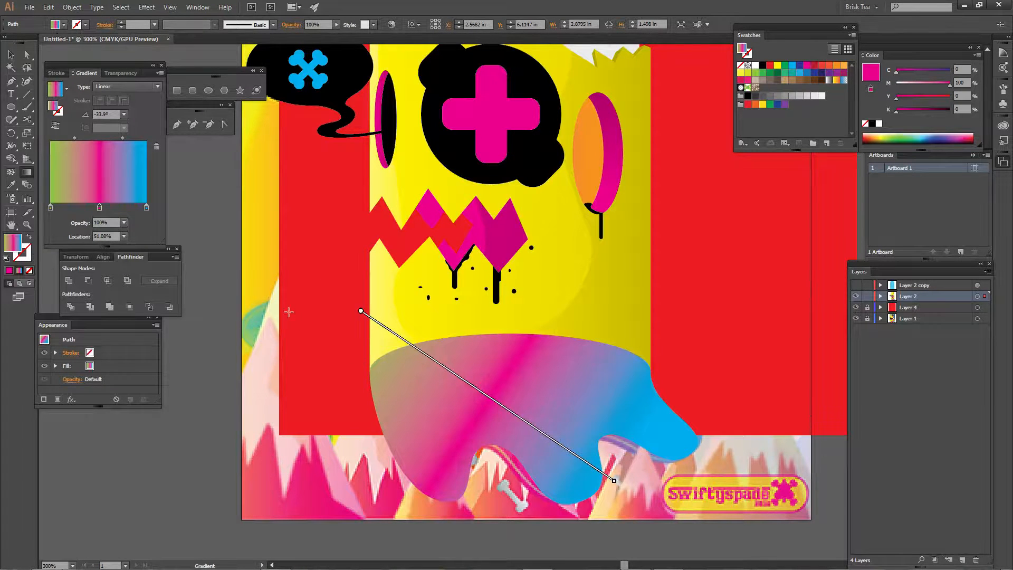
{"action": "left_click_drag", "start_coordinate": [302, 289], "coordinate": [648, 494]}
{"action": "left_click_drag", "start_coordinate": [421, 283], "coordinate": [593, 505]}
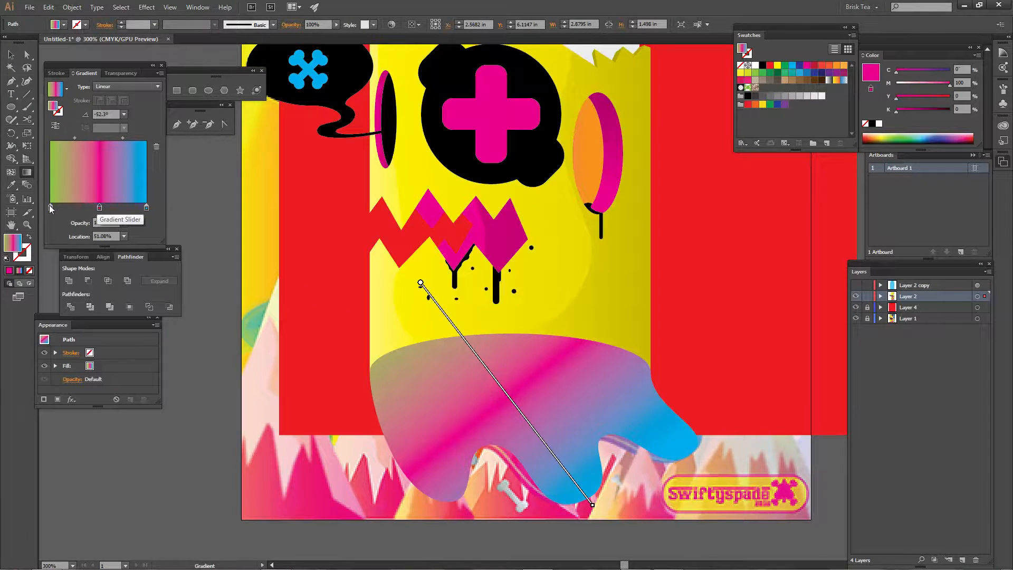
- Remove green from the gradient so it runs from magenta to cyan, and angle it diagonally down the dripping shape at about -55°
{"action": "mouse_move", "coordinate": [50, 206]}
{"action": "left_mouse_down"}
{"action": "mouse_move", "coordinate": [73, 231]}
{"action": "mouse_move", "coordinate": [79, 207]}
{"action": "mouse_move", "coordinate": [51, 207]}
{"action": "left_mouse_up"}
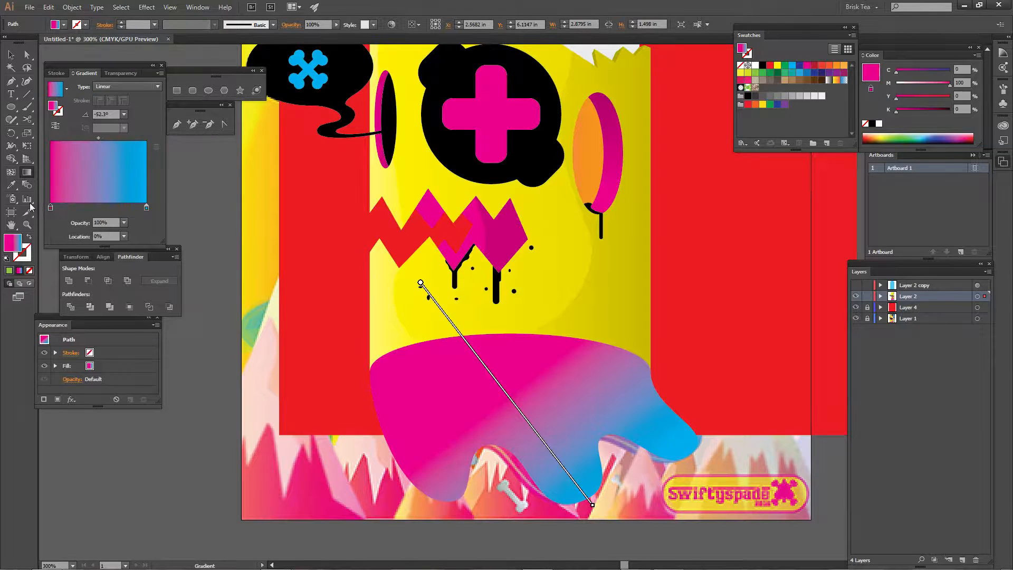
{"action": "left_click_drag", "start_coordinate": [327, 265], "coordinate": [595, 502]}
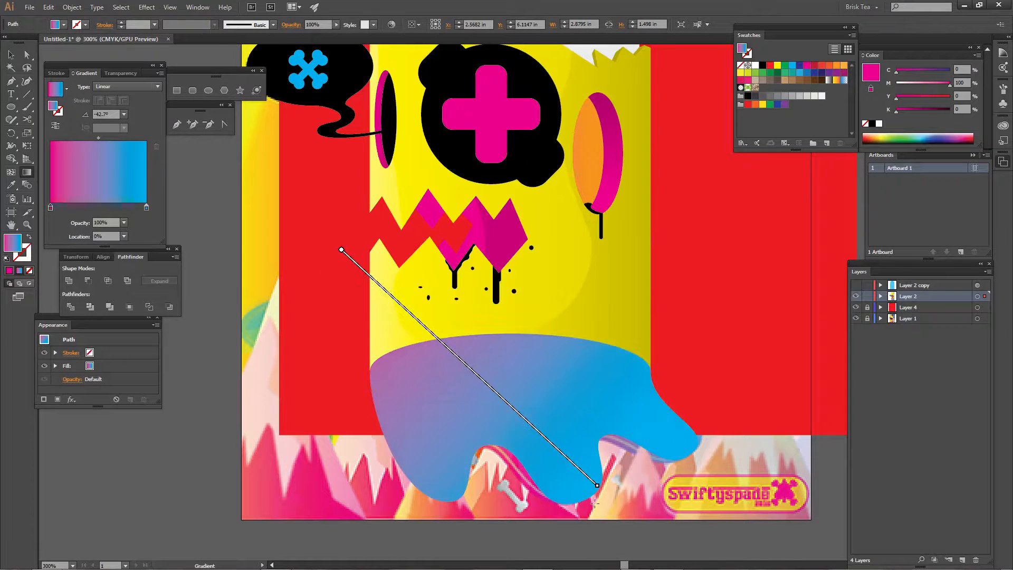
{"action": "left_click_drag", "start_coordinate": [489, 366], "coordinate": [592, 512]}
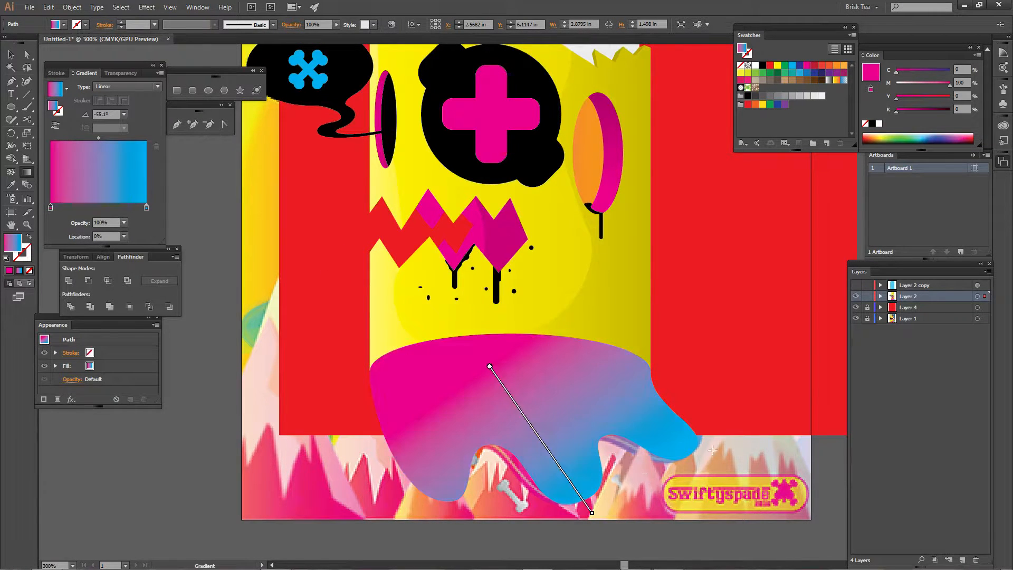
- Try 30% opacity on the dripping shape and settle on 40%
{"action": "key", "text": "v"}
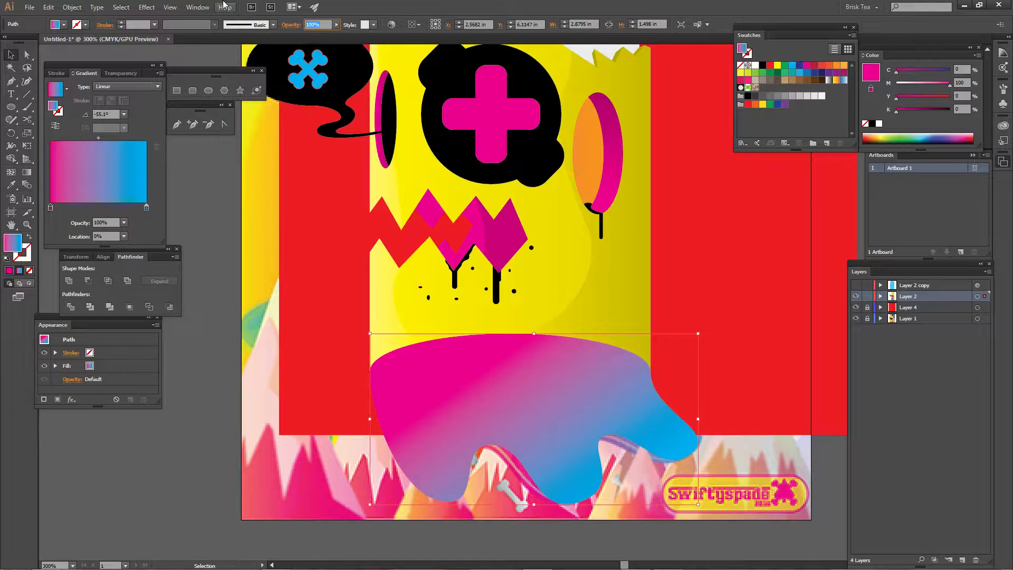
{"action": "type", "text": "30"}
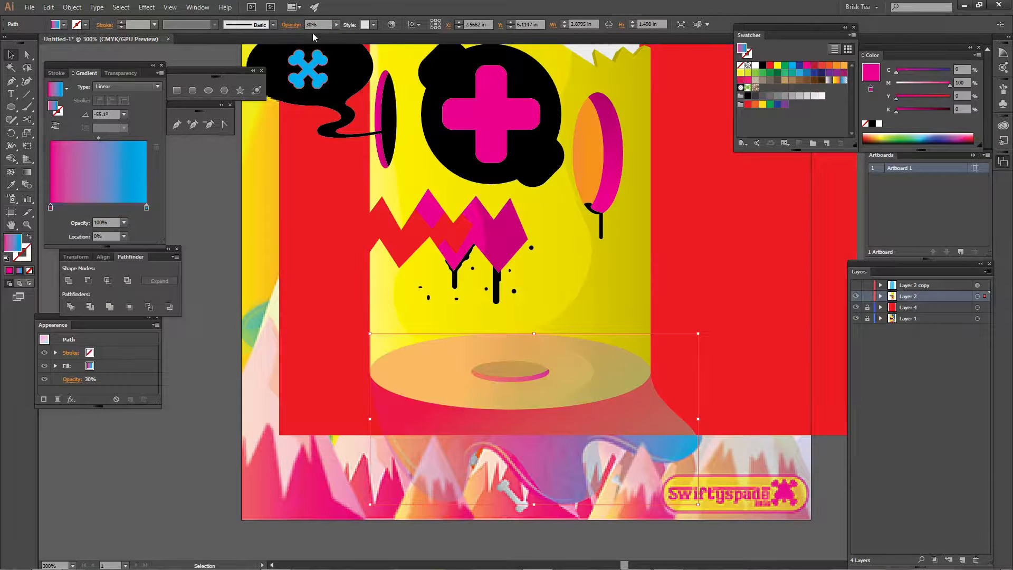
{"action": "key", "text": "Return"}
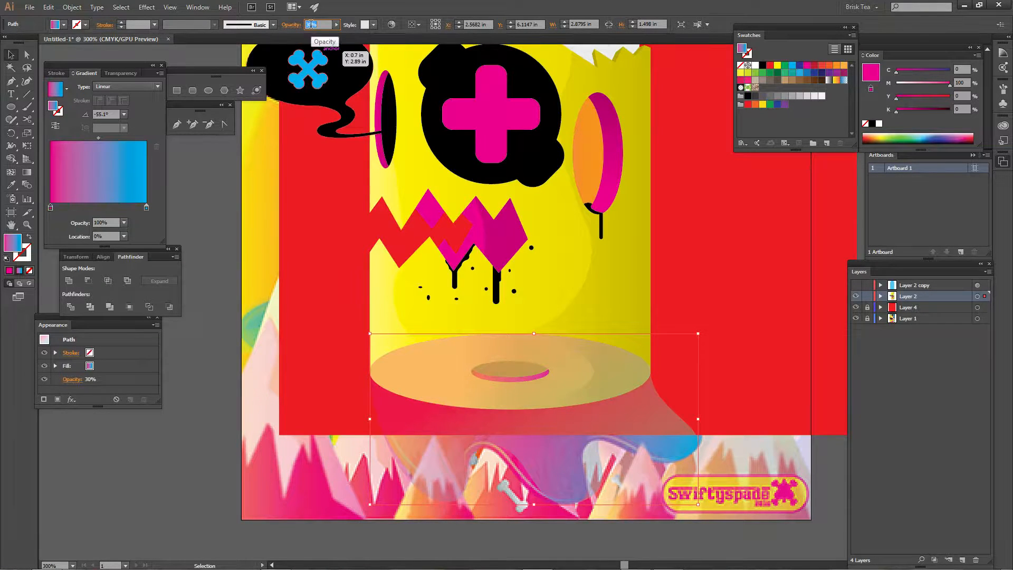
{"action": "key", "text": "Return"}
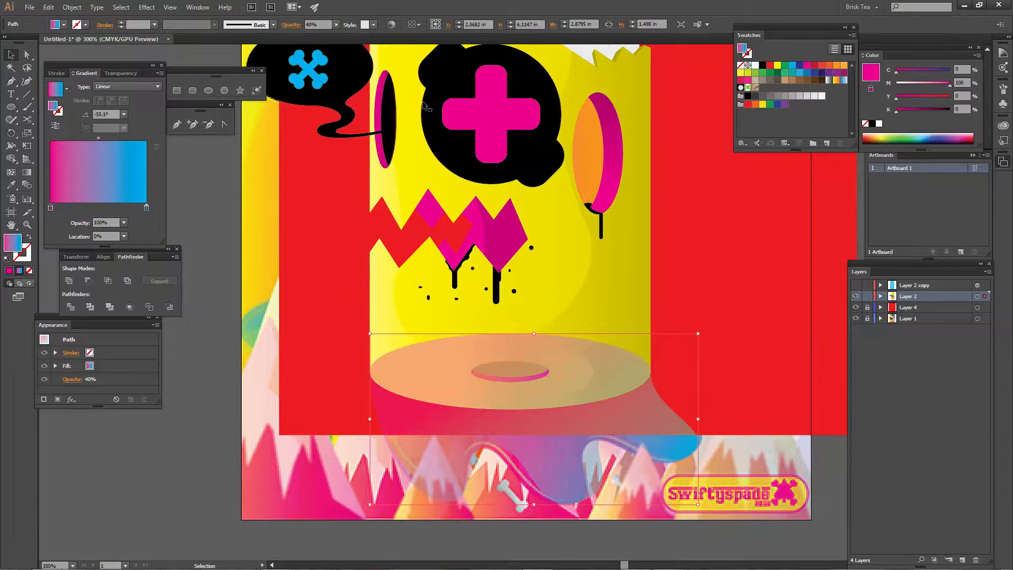
- Hide Layer 1 and Layer 4 and deselect the dripping shape
{"action": "left_click", "coordinate": [856, 318]}
{"action": "left_click", "coordinate": [857, 307]}
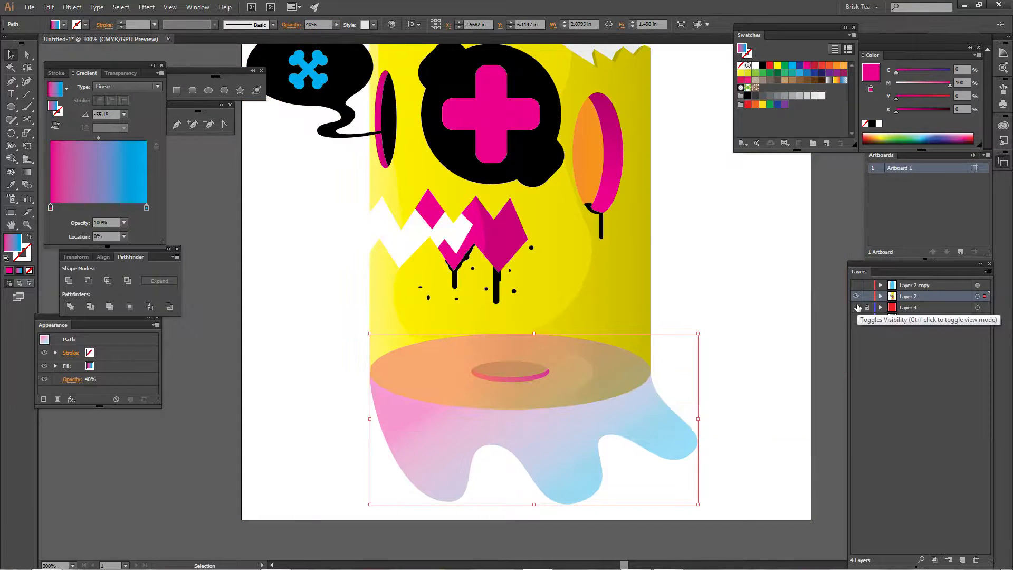
{"action": "left_click", "coordinate": [790, 354]}
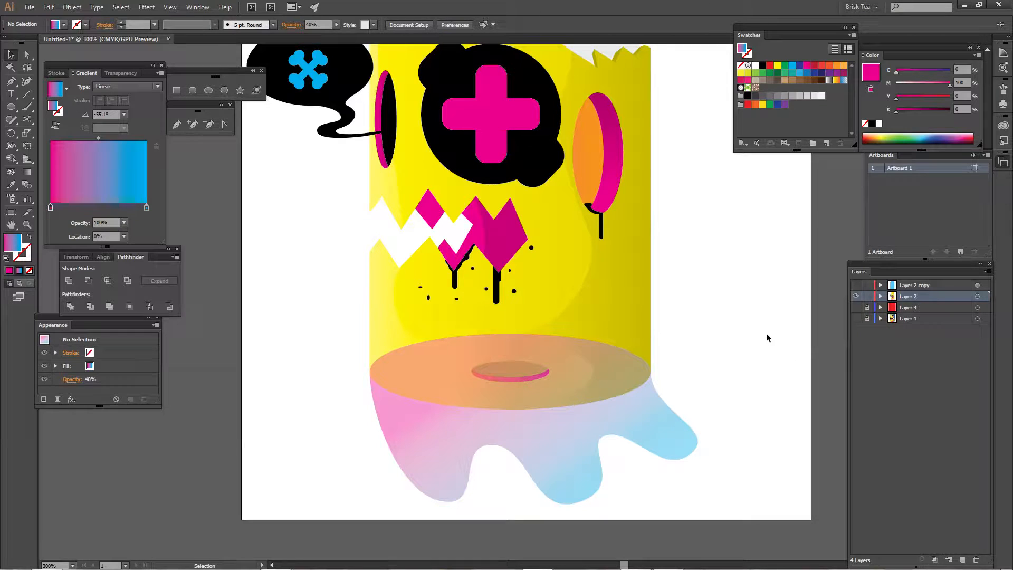
- Draw a thin closed crescent with the Pen tool, following the curve above the first notch between the drips
{"action": "key", "text": "ctrl+plus"}
{"action": "key", "text": "ctrl+plus"}
{"action": "key", "text": "ctrl+plus"}
{"action": "left_click_drag", "start_coordinate": [272, 376], "coordinate": [232, 80]}
{"action": "left_click_drag", "start_coordinate": [348, 393], "coordinate": [391, 344]}
{"action": "key", "text": "p"}
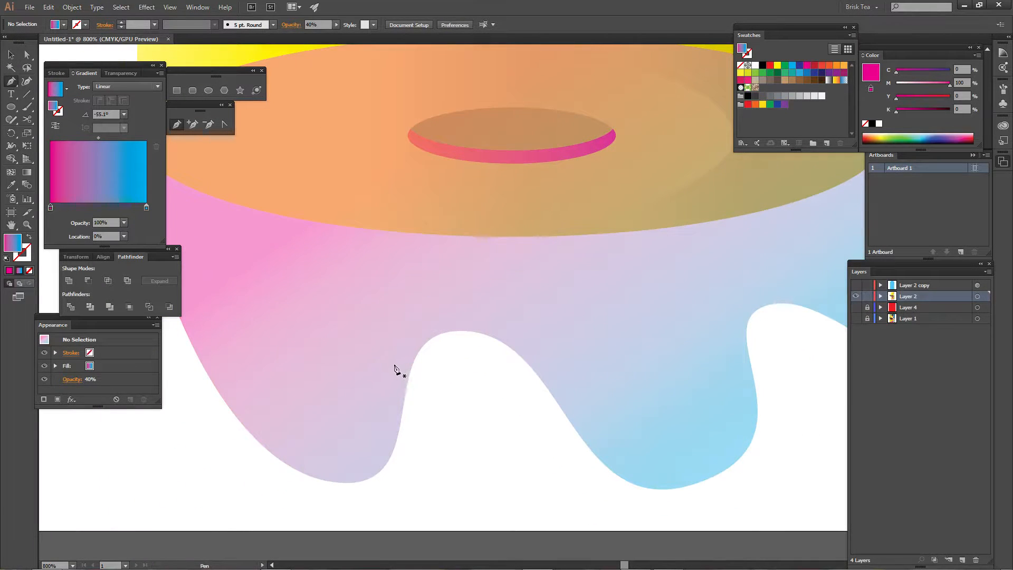
{"action": "left_click", "coordinate": [399, 365]}
{"action": "left_click_drag", "start_coordinate": [447, 321], "coordinate": [505, 319]}
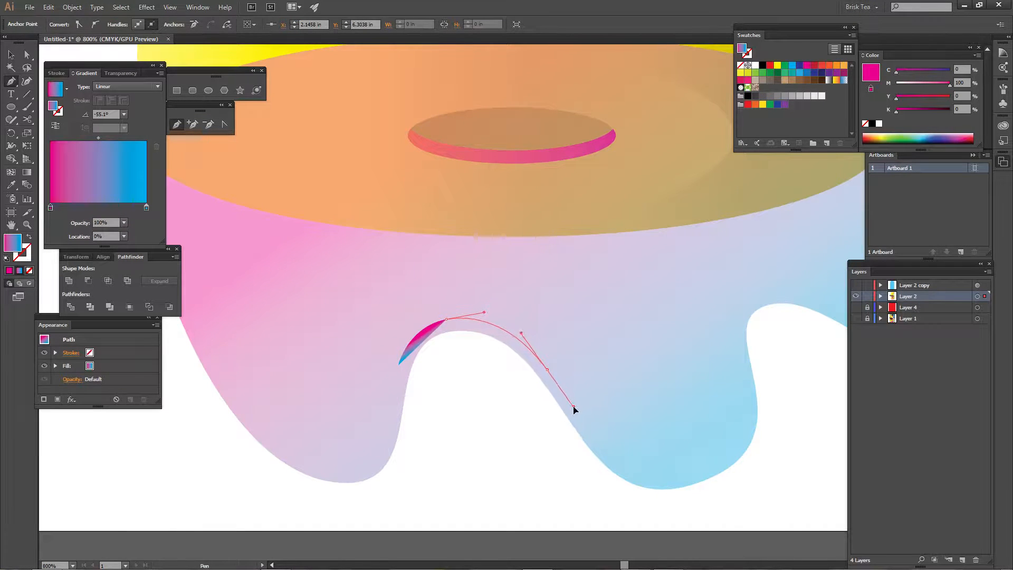
{"action": "mouse_move", "coordinate": [545, 370]}
{"action": "left_mouse_down"}
{"action": "mouse_move", "coordinate": [557, 388]}
{"action": "mouse_move", "coordinate": [550, 375]}
{"action": "left_mouse_up"}
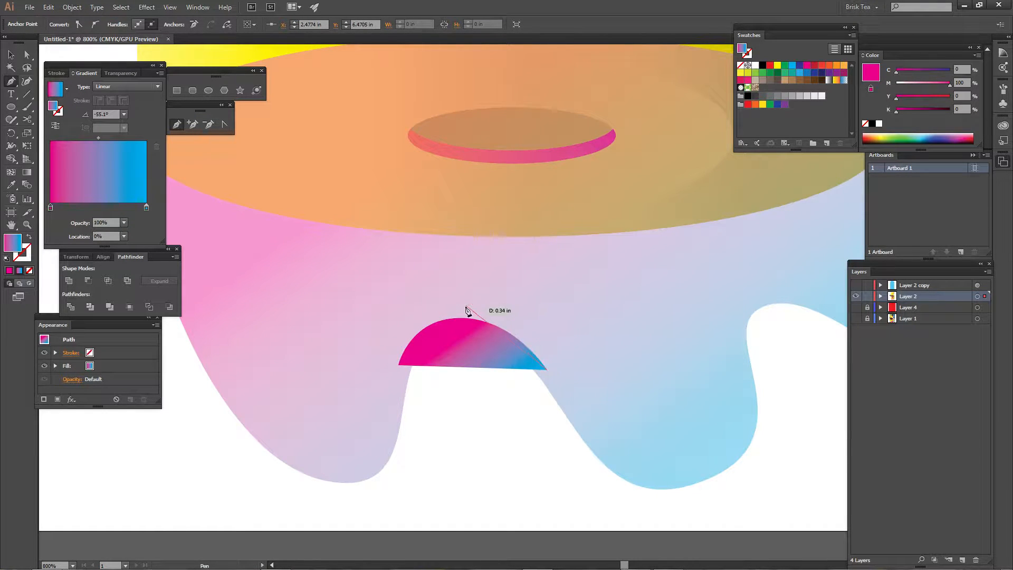
{"action": "left_click_drag", "start_coordinate": [435, 313], "coordinate": [404, 310]}
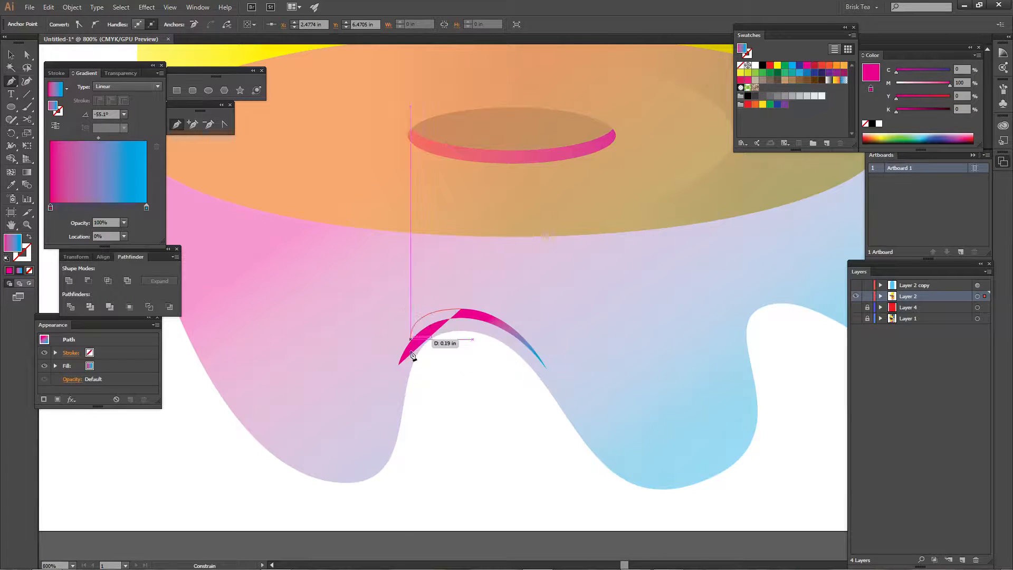
{"action": "left_click", "coordinate": [400, 365]}
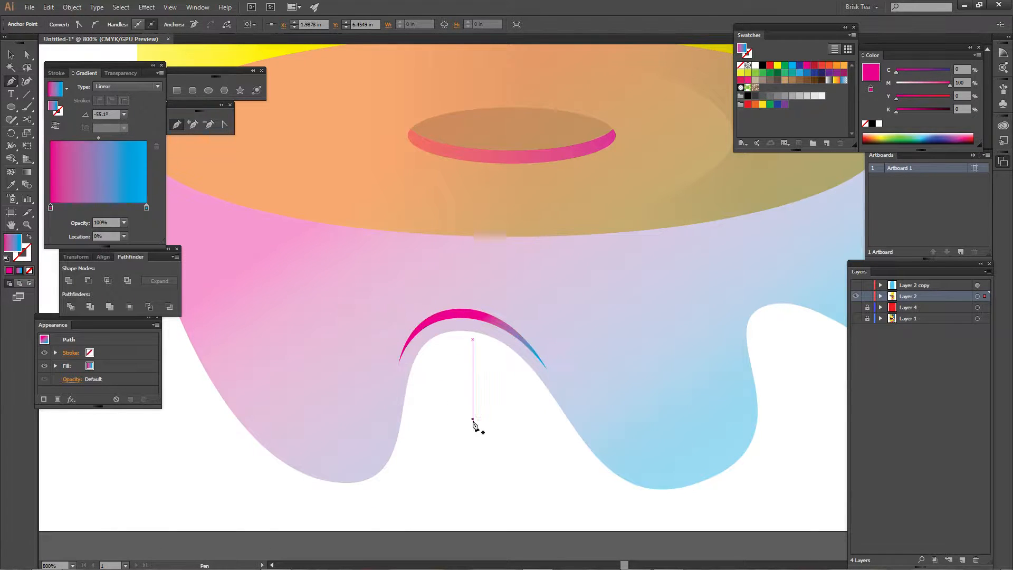
- Set the crescent above the first notch to Screen blending, fill it white, and lower its opacity to 30%
{"action": "key", "text": "alt+shift+s"}
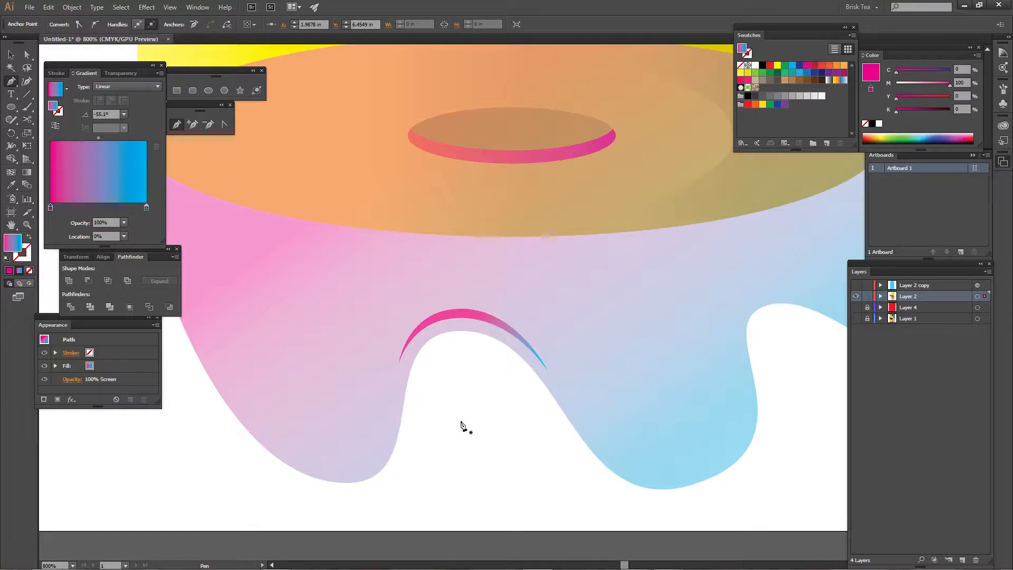
{"action": "key", "text": "v"}
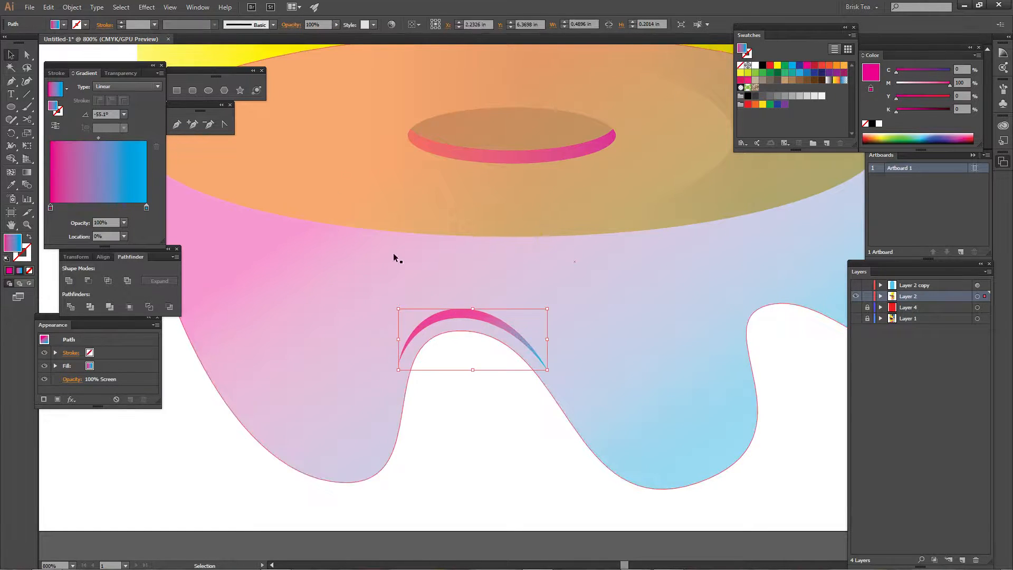
{"action": "left_click", "coordinate": [756, 65]}
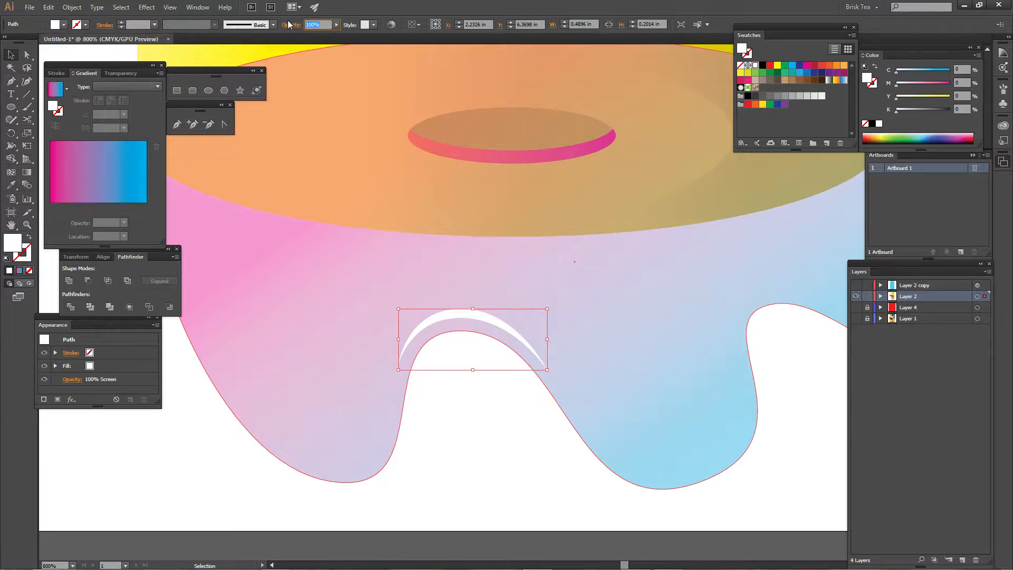
{"action": "type", "text": "30"}
{"action": "key", "text": "Return"}
{"action": "left_click", "coordinate": [528, 423]}
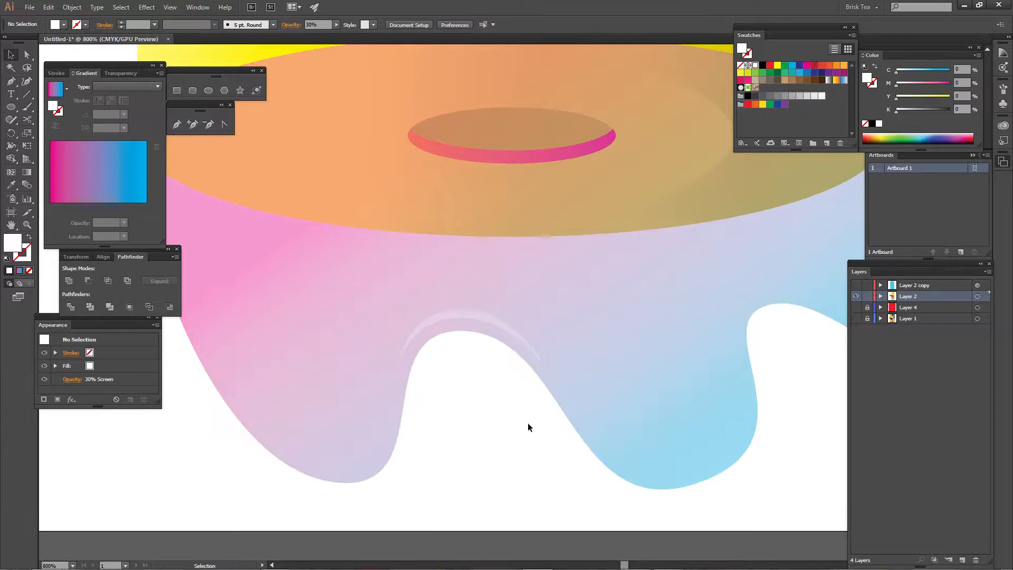
- Draw a second thin closed crescent with the Pen tool, inside the lower right edge of the middle drip
{"action": "scroll", "coordinate": [586, 420], "scroll_direction": "right", "scroll_amount": 4}
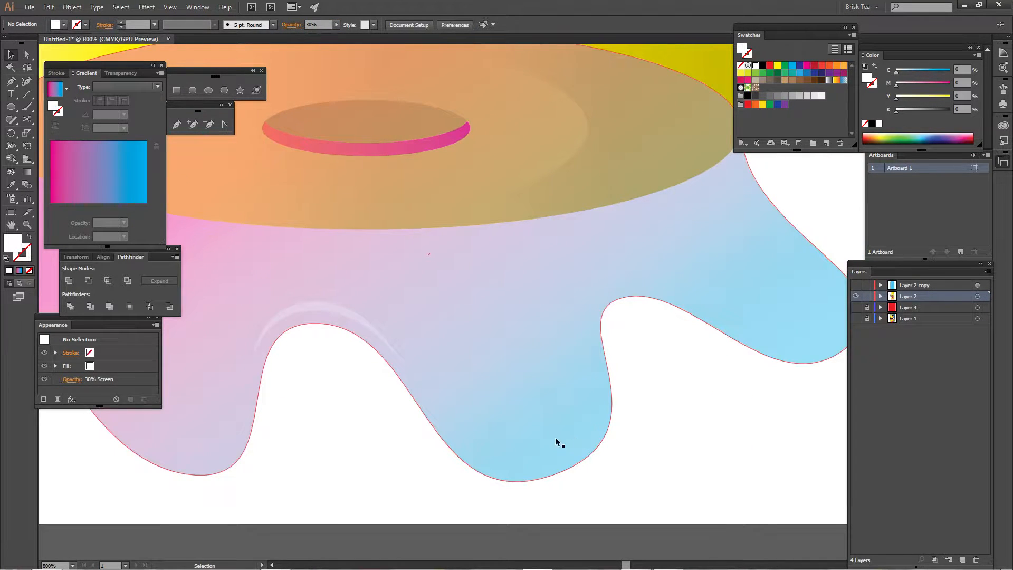
{"action": "key", "text": "p"}
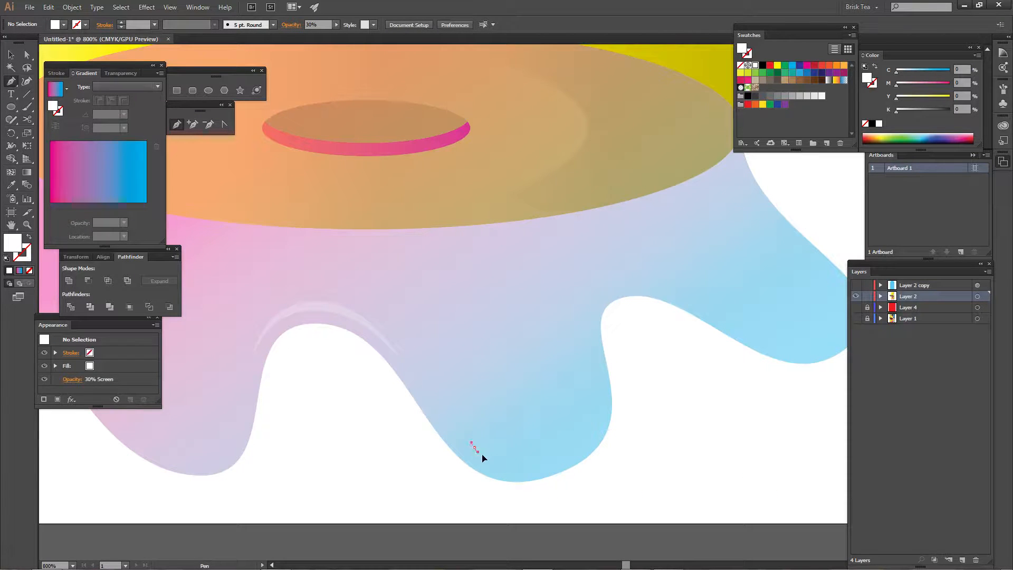
{"action": "left_click_drag", "start_coordinate": [559, 458], "coordinate": [592, 445]}
{"action": "left_click_drag", "start_coordinate": [596, 363], "coordinate": [591, 319]}
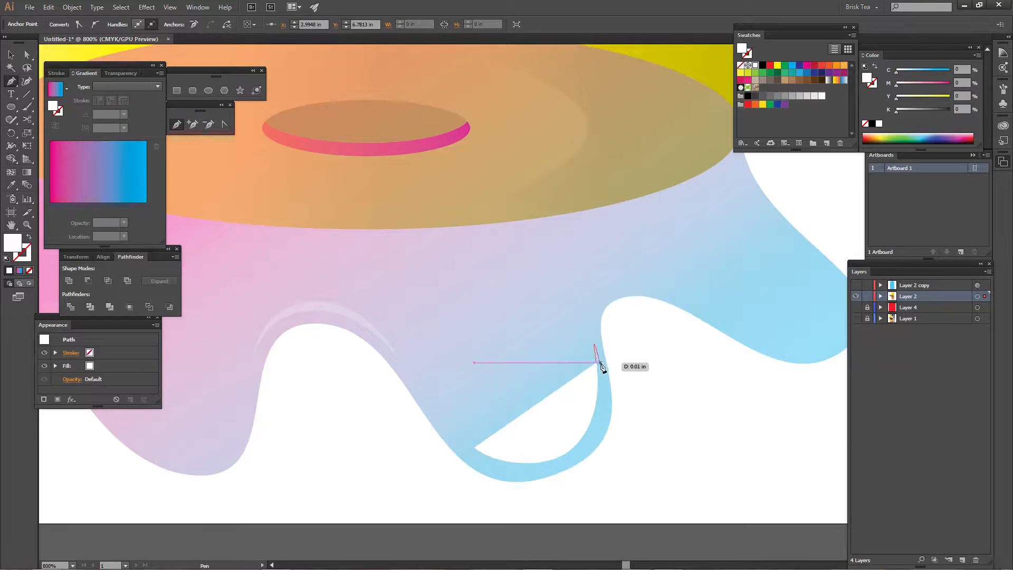
{"action": "left_click", "coordinate": [597, 363]}
{"action": "left_click_drag", "start_coordinate": [561, 447], "coordinate": [519, 469]}
{"action": "left_click", "coordinate": [474, 448]}
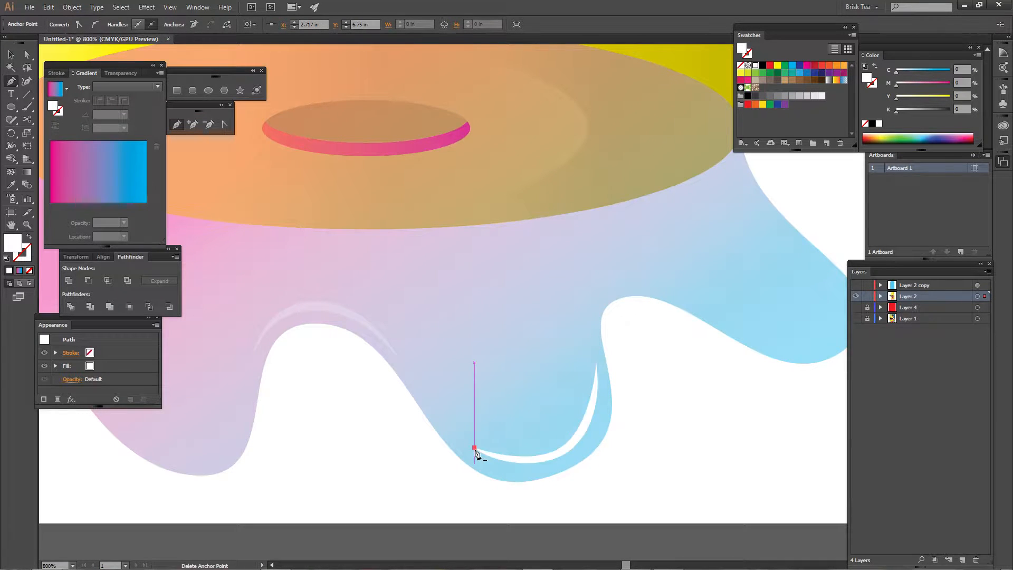
- Copy the first highlight's white 30% Screen appearance onto the middle drip's crescent and deselect it
{"action": "key", "text": "i"}
{"action": "left_click", "coordinate": [340, 311], "text": "ctrl"}
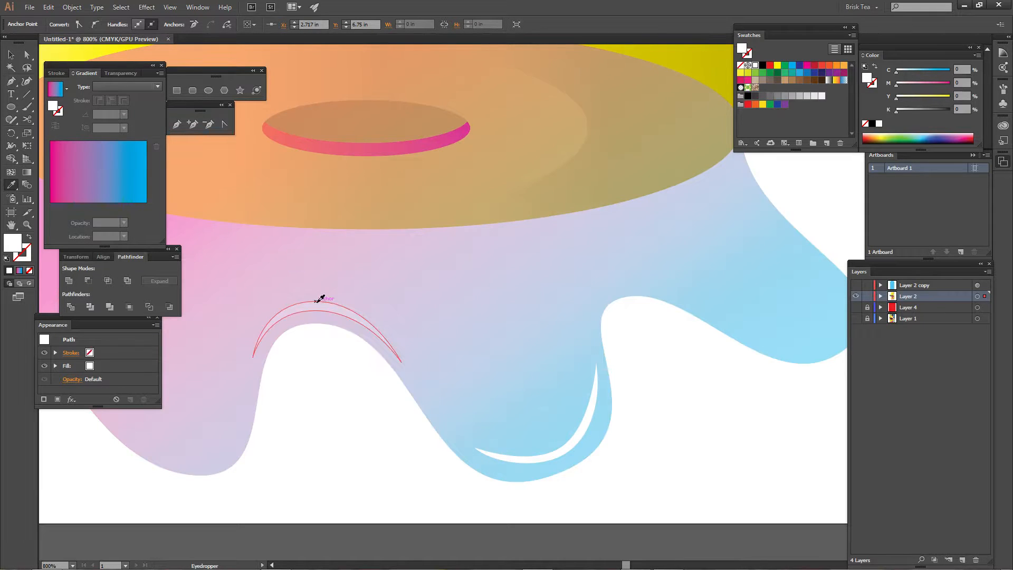
{"action": "left_click", "coordinate": [318, 297]}
{"action": "left_click", "coordinate": [749, 449], "text": "ctrl"}
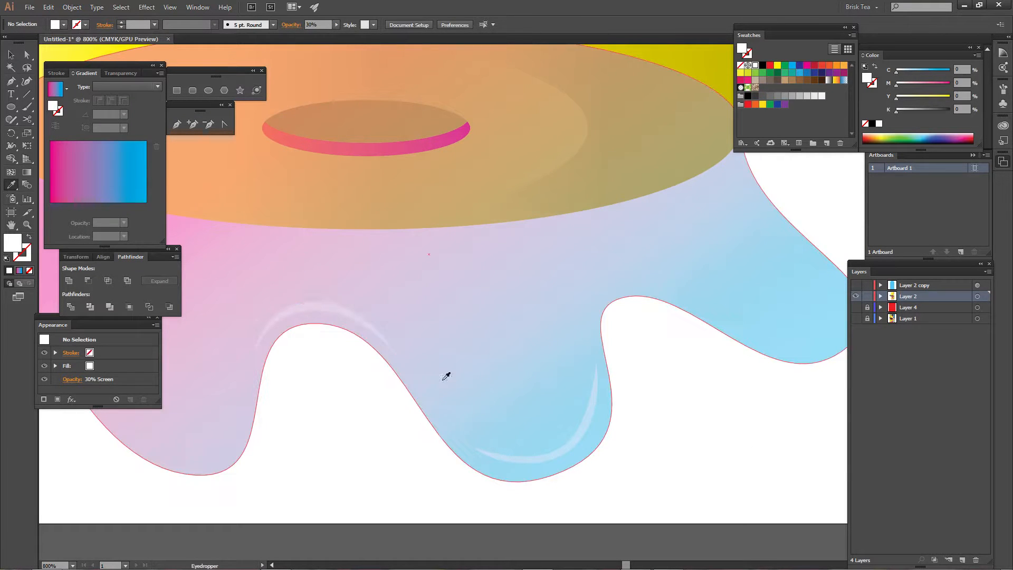
- Examine how the two crescent highlights look against the whole dripping shape
{"action": "key", "text": "ctrl+minus"}
{"action": "key", "text": "ctrl+minus"}
{"action": "key", "text": "ctrl+minus"}
{"action": "key", "text": "ctrl+minus"}
{"action": "key", "text": "ctrl+minus"}
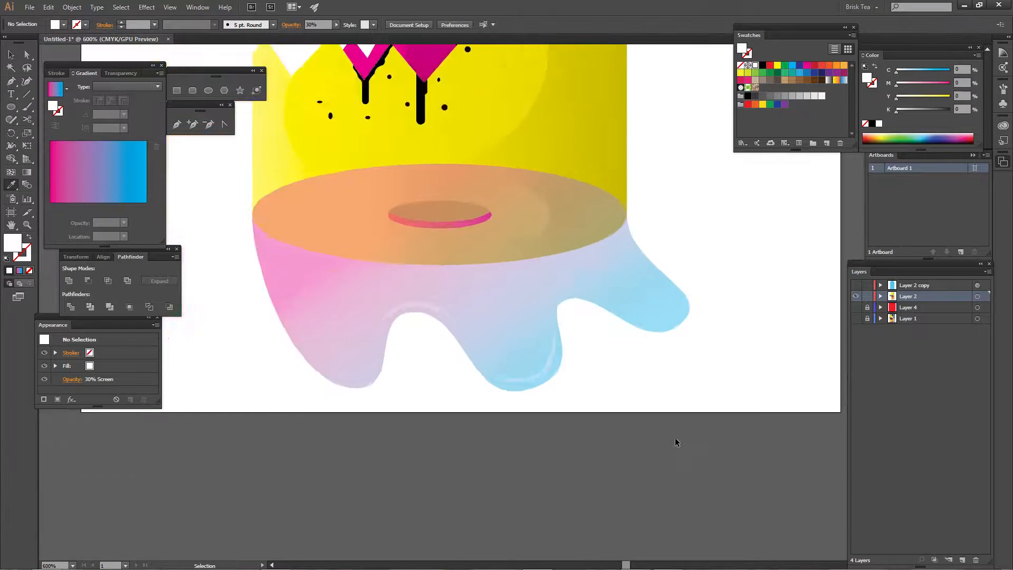
{"action": "key", "text": "ctrl+equal"}
{"action": "key", "text": "ctrl+equal"}
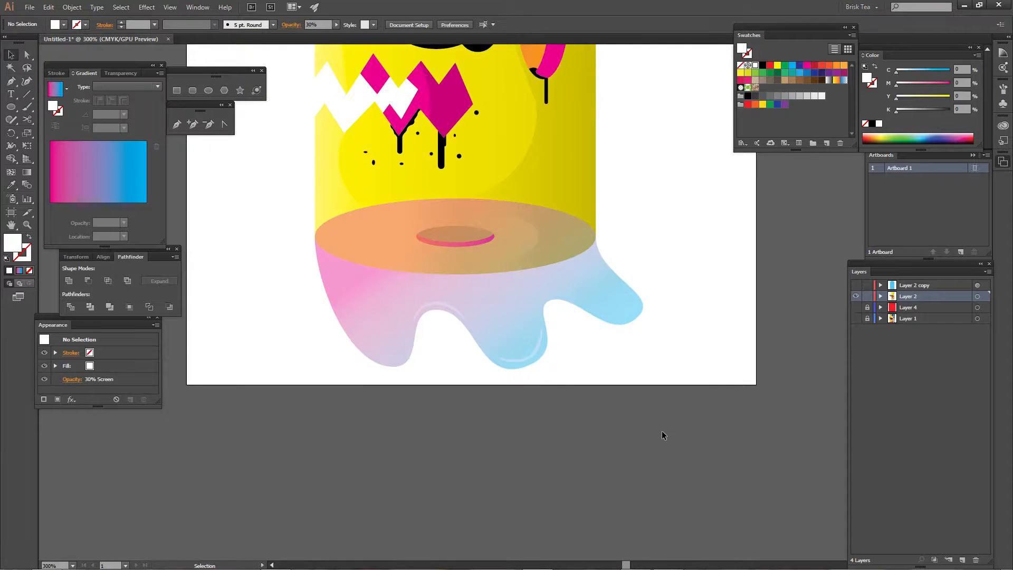
{"action": "key", "text": "ctrl+equal"}
{"action": "key", "text": "ctrl+equal"}
{"action": "left_click_drag", "start_coordinate": [631, 372], "coordinate": [576, 395]}
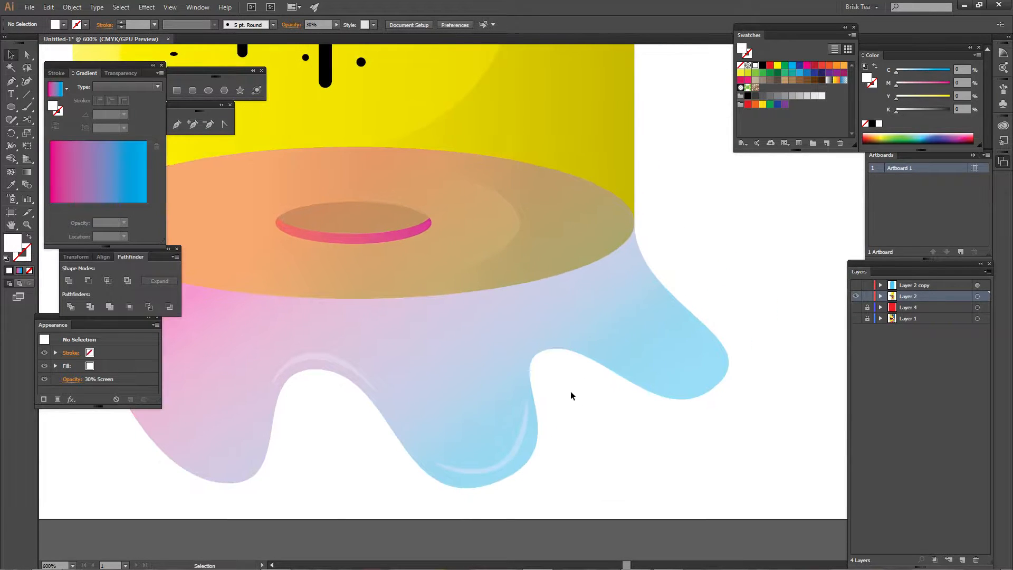
- Sample the dripping shape's gradient and draw a wavy path from the first notch up across the base ellipse to its upper edge
{"action": "key", "text": "i"}
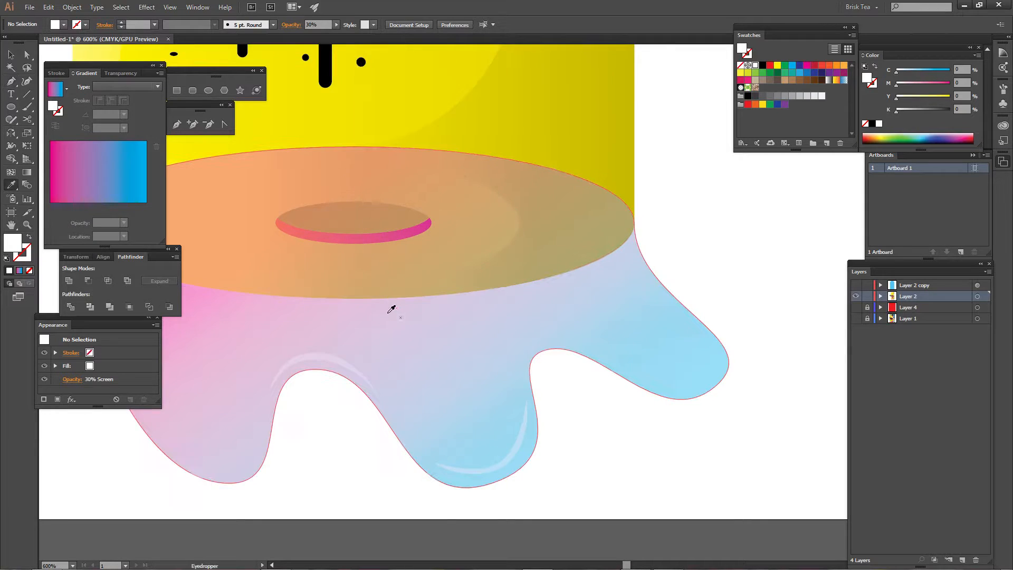
{"action": "left_click", "coordinate": [392, 309]}
{"action": "key", "text": "p"}
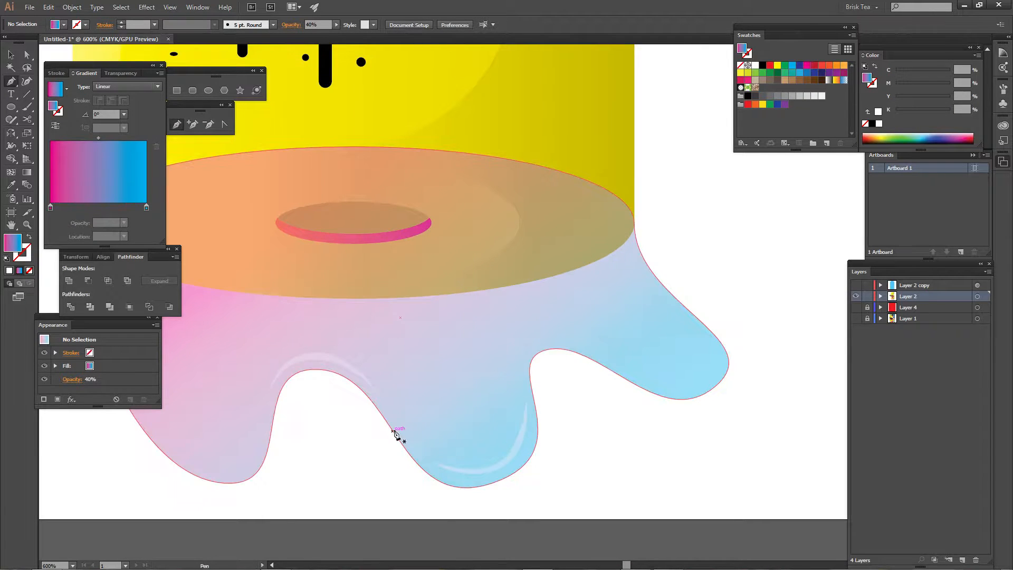
{"action": "left_click_drag", "start_coordinate": [380, 412], "coordinate": [411, 442]}
{"action": "left_click_drag", "start_coordinate": [459, 378], "coordinate": [438, 375]}
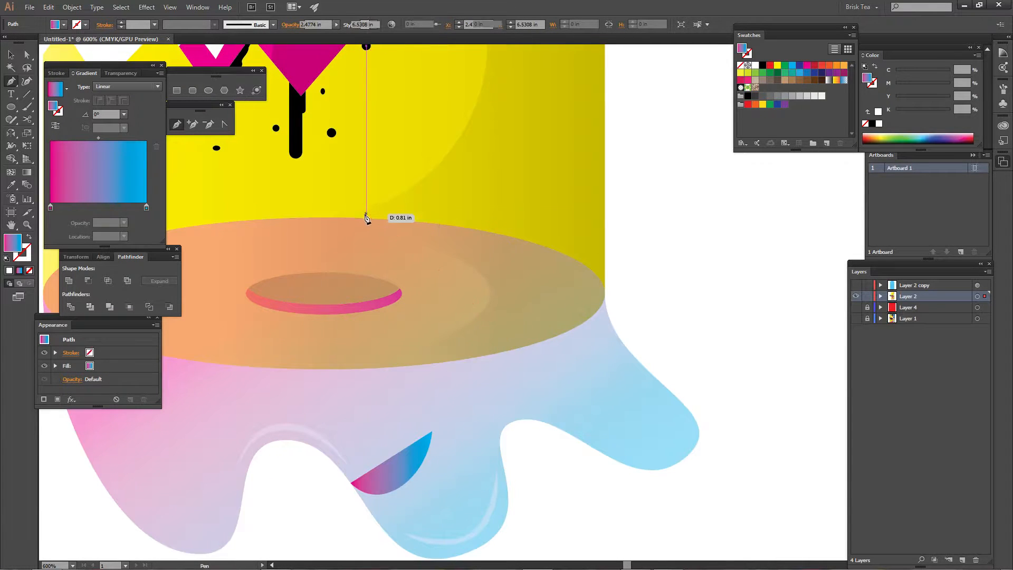
{"action": "left_click_drag", "start_coordinate": [351, 218], "coordinate": [249, 213]}
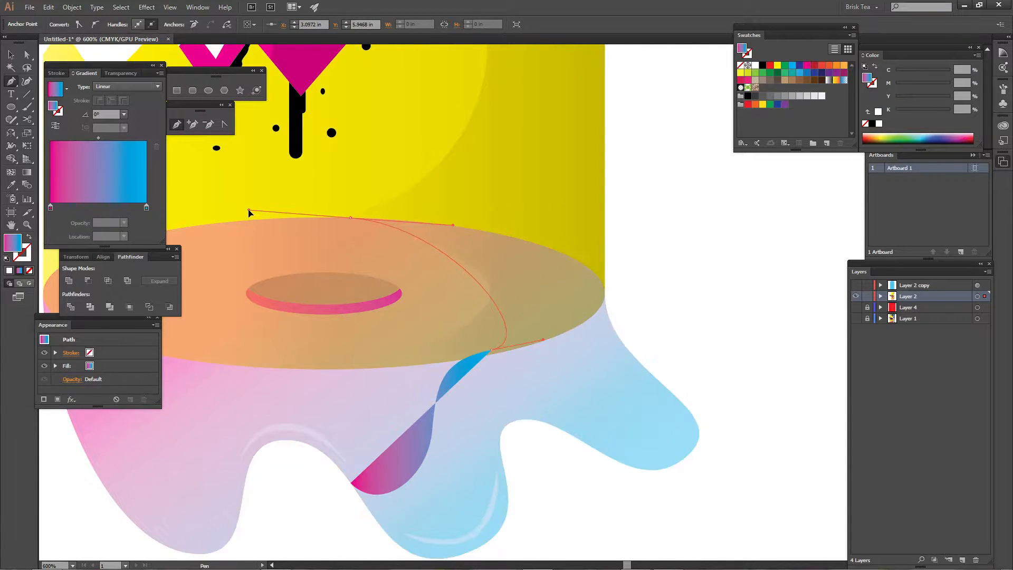
- Close the wavy path with straight segments running outside the character, around the right-hand and middle drips, back to the first notch
{"action": "left_click", "coordinate": [515, 138]}
{"action": "left_click", "coordinate": [751, 249]}
{"action": "left_click", "coordinate": [792, 446]}
{"action": "left_click_drag", "start_coordinate": [764, 508], "coordinate": [750, 352]}
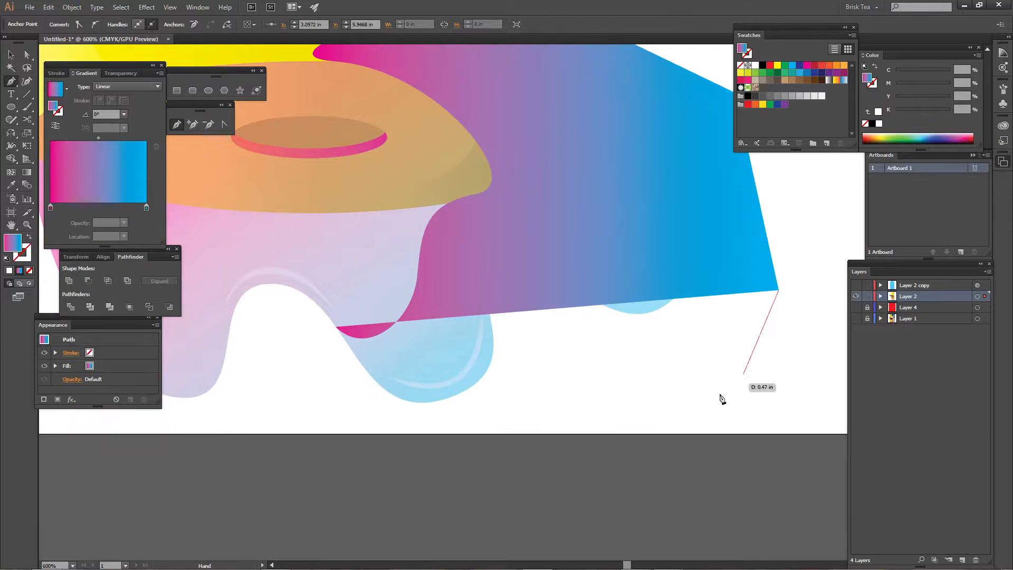
{"action": "left_click", "coordinate": [716, 403]}
{"action": "left_click", "coordinate": [426, 510]}
{"action": "left_click", "coordinate": [321, 415]}
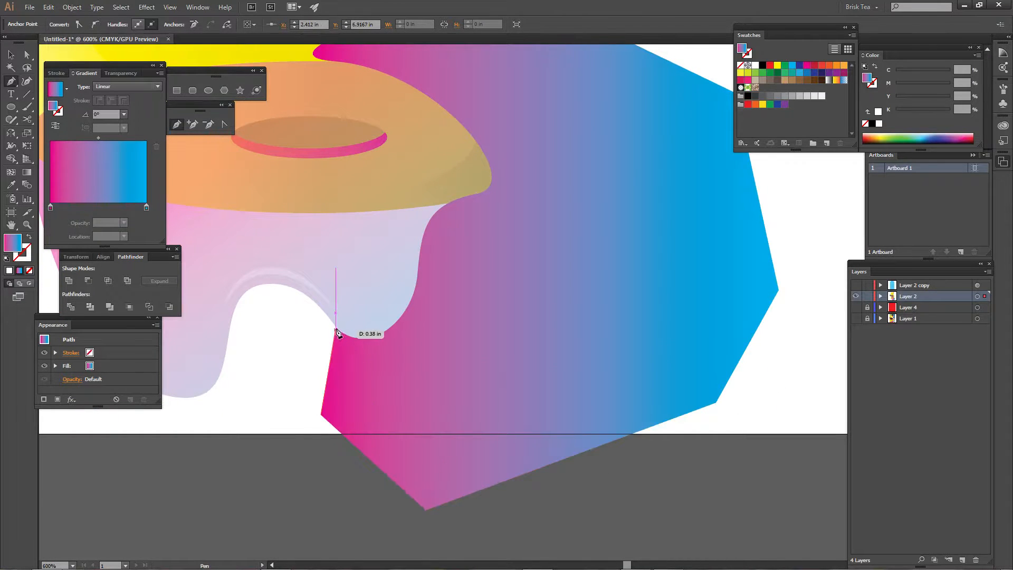
{"action": "left_click_drag", "start_coordinate": [338, 333], "coordinate": [356, 365]}
- Select all the artwork and use Shape Builder to remove the gradient area lying outside the dripping shape
{"action": "key", "text": "v"}
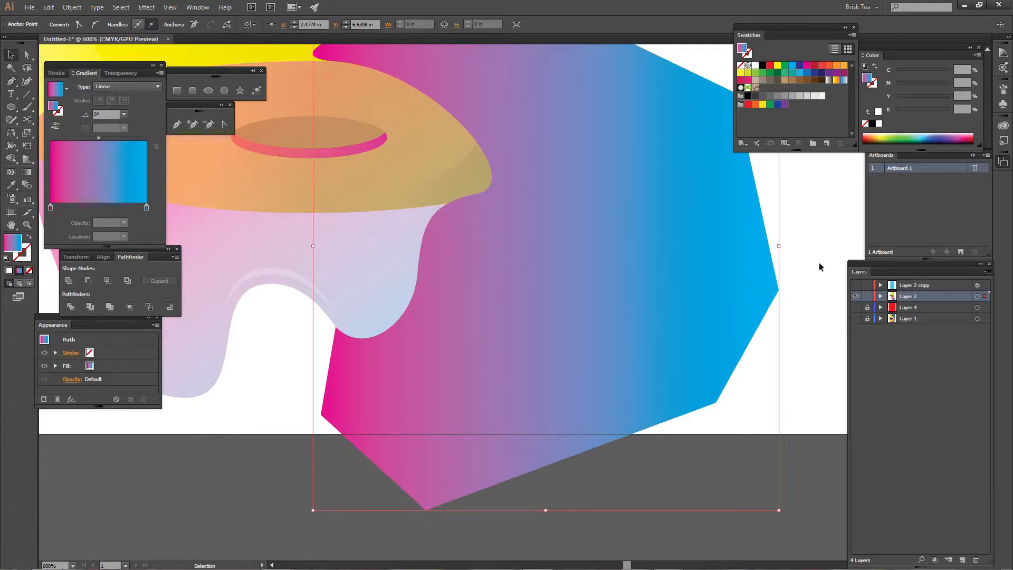
{"action": "key", "text": "ctrl+a"}
{"action": "key", "text": "shift+m"}
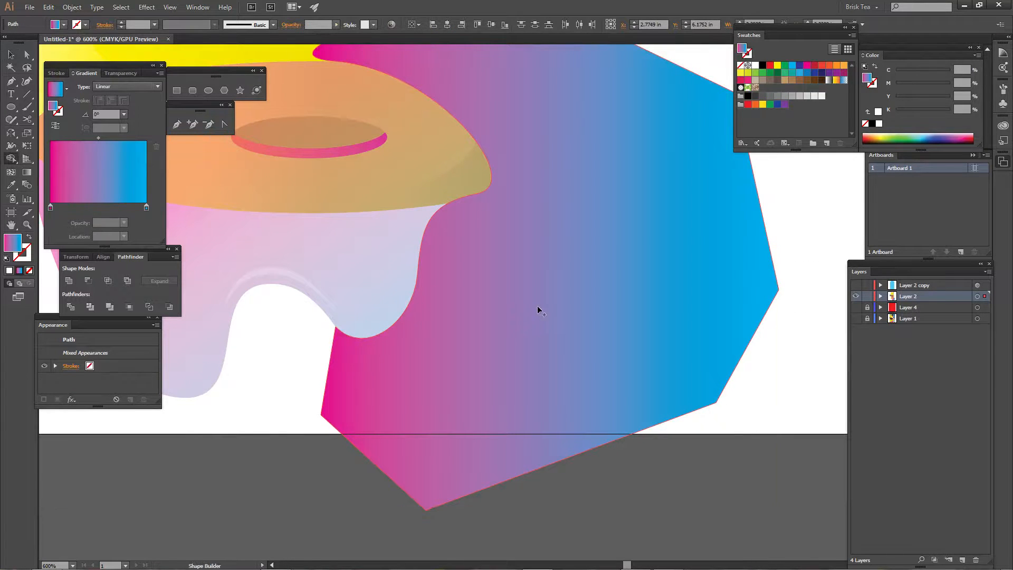
{"action": "left_click_drag", "start_coordinate": [641, 312], "coordinate": [671, 355]}
{"action": "key", "text": "v"}
{"action": "left_click", "coordinate": [537, 355]}
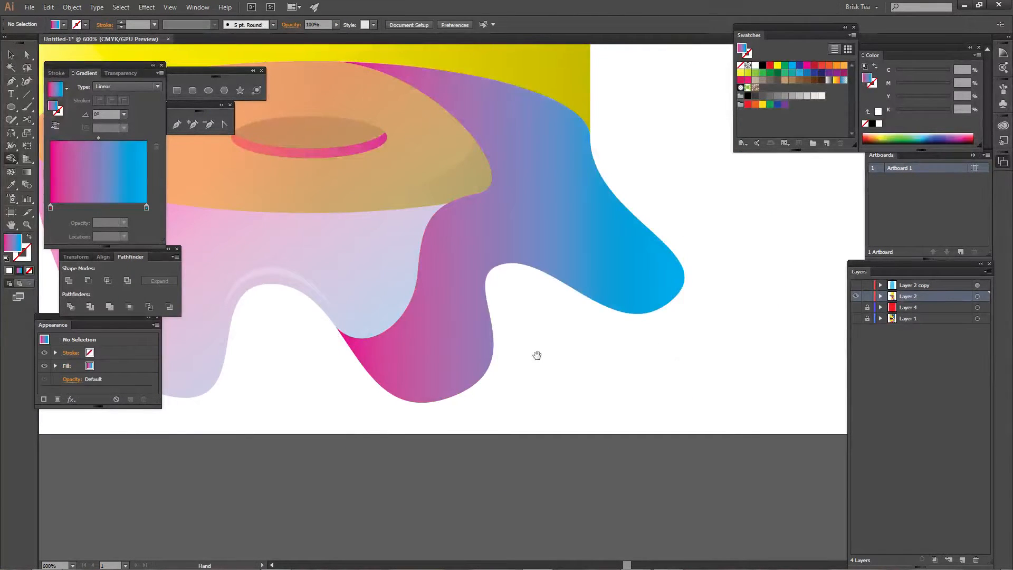
- Set the trimmed gradient shading on the right part of the dripping shape to 20% opacity and deselect it
{"action": "left_click_drag", "start_coordinate": [536, 355], "coordinate": [568, 412]}
{"action": "left_click", "coordinate": [606, 284]}
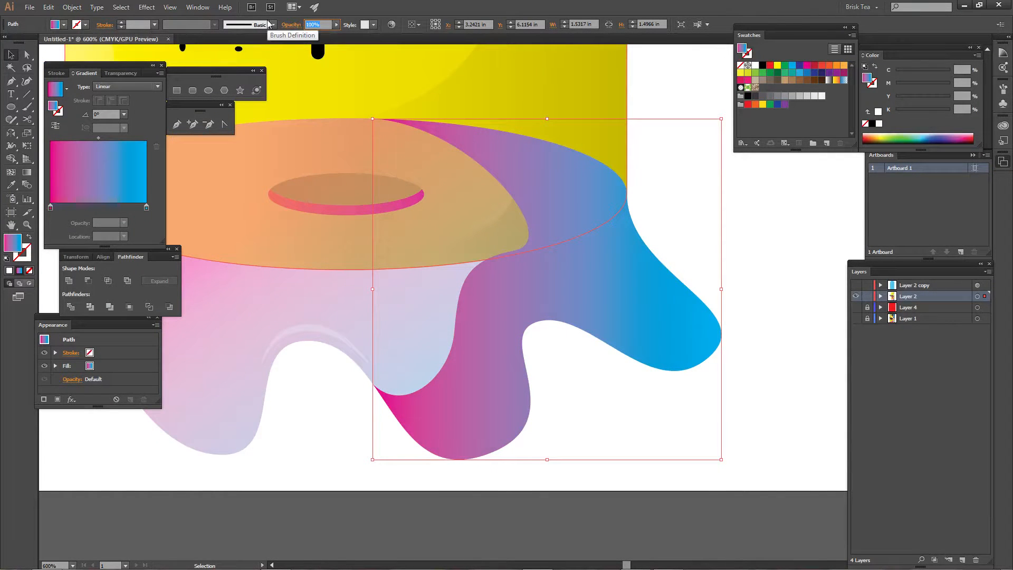
{"action": "key", "text": "Return"}
{"action": "left_click", "coordinate": [641, 438]}
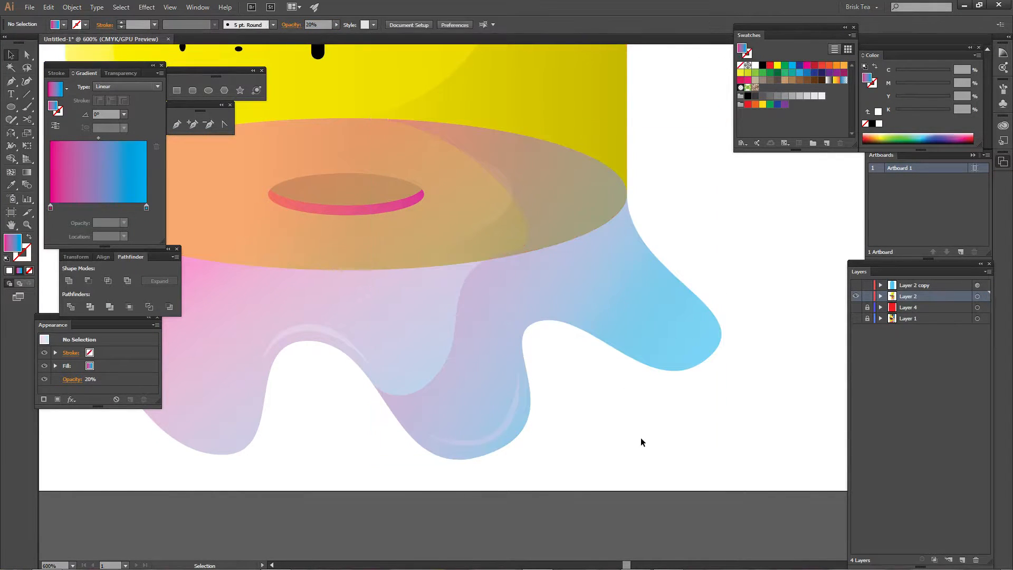
- Examine the shaded dripping shape in the context of the whole character
{"action": "key", "text": "ctrl+minus"}
{"action": "key", "text": "ctrl+minus"}
{"action": "key", "text": "ctrl+minus"}
{"action": "key", "text": "ctrl+minus"}
{"action": "key", "text": "ctrl+minus"}
{"action": "key", "text": "ctrl+minus"}
{"action": "key", "text": "ctrl+equal"}
{"action": "key", "text": "ctrl+equal"}
{"action": "key", "text": "ctrl+equal"}
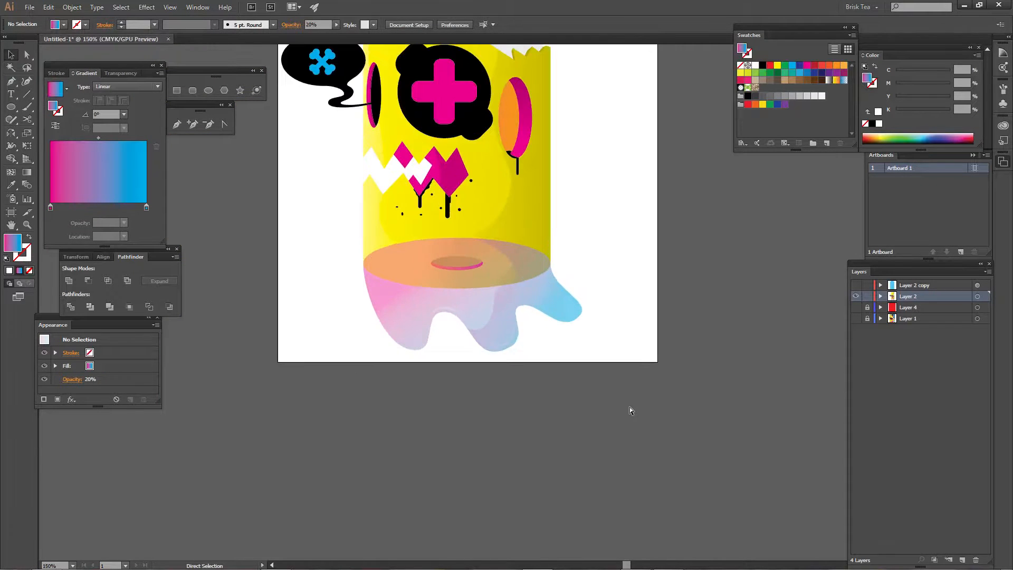
- Sample the pale yellow gradient from the head's left edge highlight and draw a narrow ellipse about 0.15 by 0.33 in below the left horn
{"action": "key", "text": "space"}
{"action": "left_click_drag", "start_coordinate": [439, 259], "coordinate": [466, 448]}
{"action": "key", "text": "ctrl+equal"}
{"action": "key", "text": "ctrl+equal"}
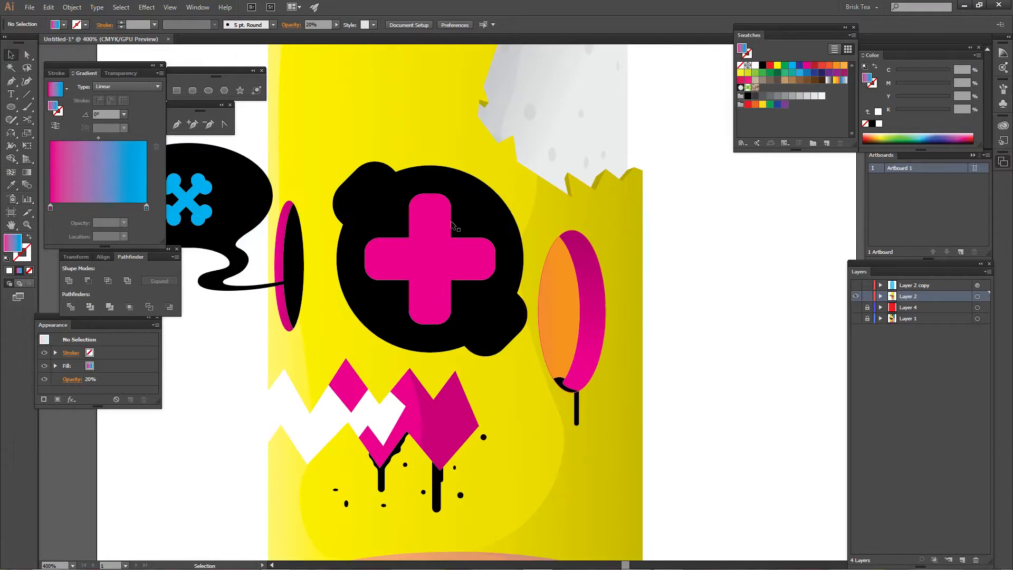
{"action": "key", "text": "space"}
{"action": "left_click_drag", "start_coordinate": [316, 179], "coordinate": [431, 420]}
{"action": "key", "text": "i"}
{"action": "left_click", "coordinate": [415, 190]}
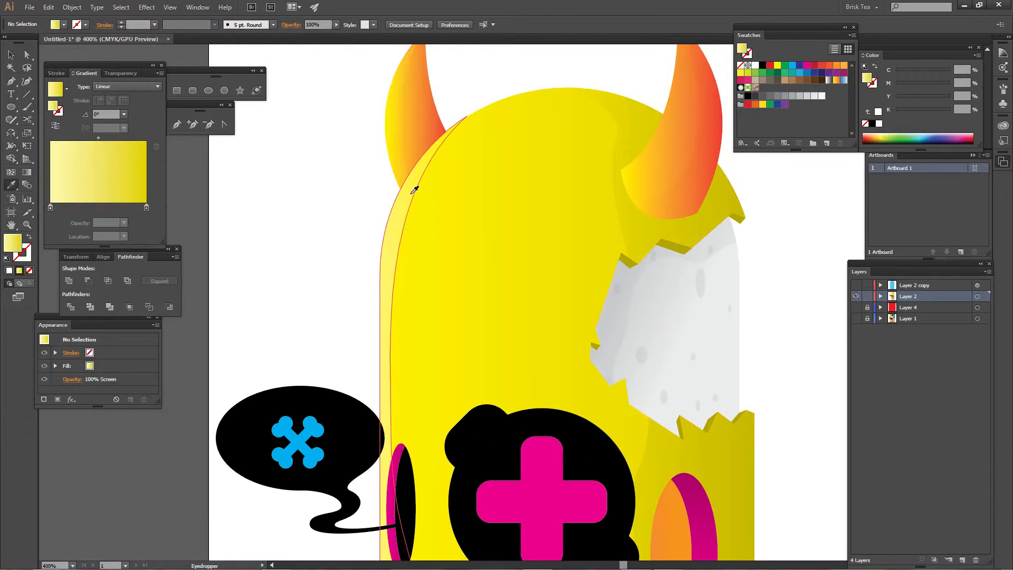
{"action": "key", "text": "l"}
{"action": "left_click_drag", "start_coordinate": [446, 176], "coordinate": [470, 226]}
- Rotate the small yellow ellipse about 23.5° clockwise and move it closer to the head's left edge
{"action": "key", "text": "v"}
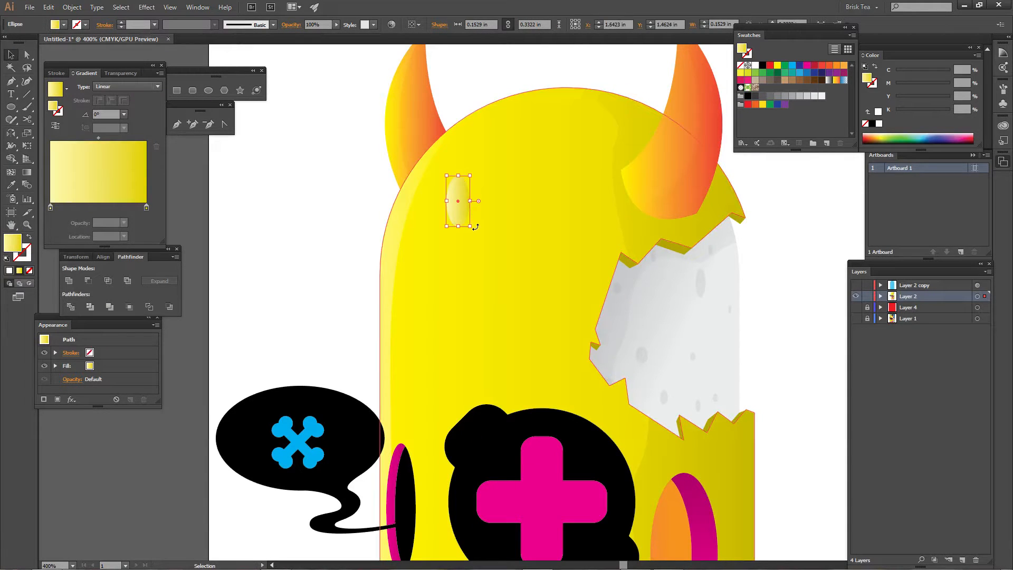
{"action": "left_click_drag", "start_coordinate": [475, 228], "coordinate": [457, 255]}
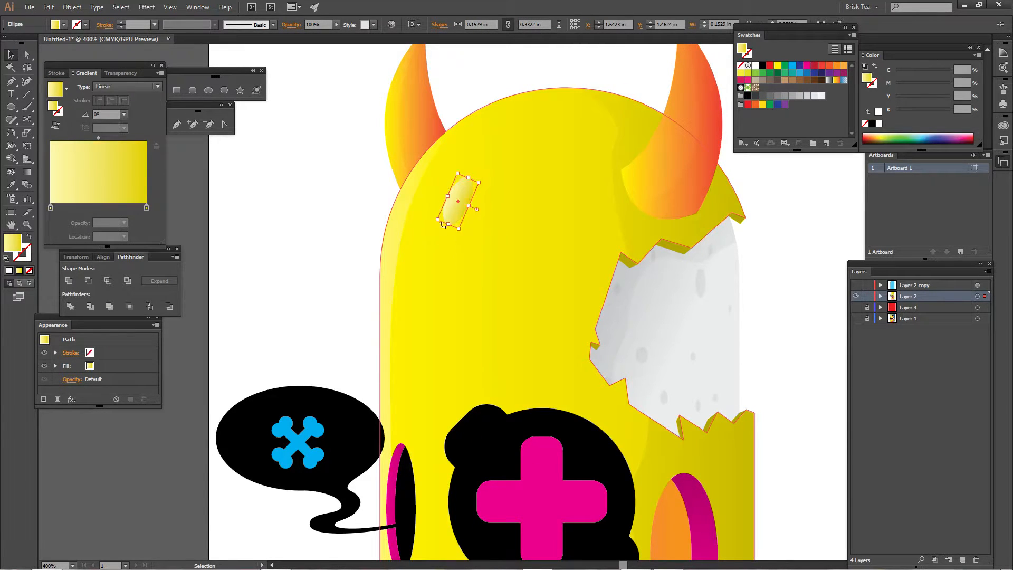
{"action": "left_click_drag", "start_coordinate": [451, 206], "coordinate": [434, 201]}
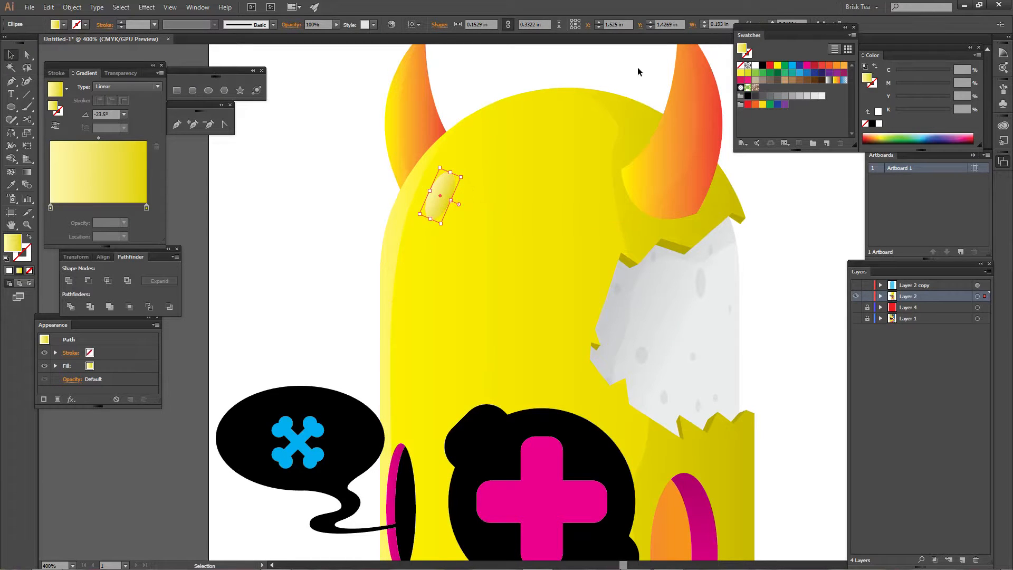
- Fill the tilted highlight ellipse below the left horn with white, set its opacity to 30%, and deselect it
{"action": "left_click", "coordinate": [755, 65]}
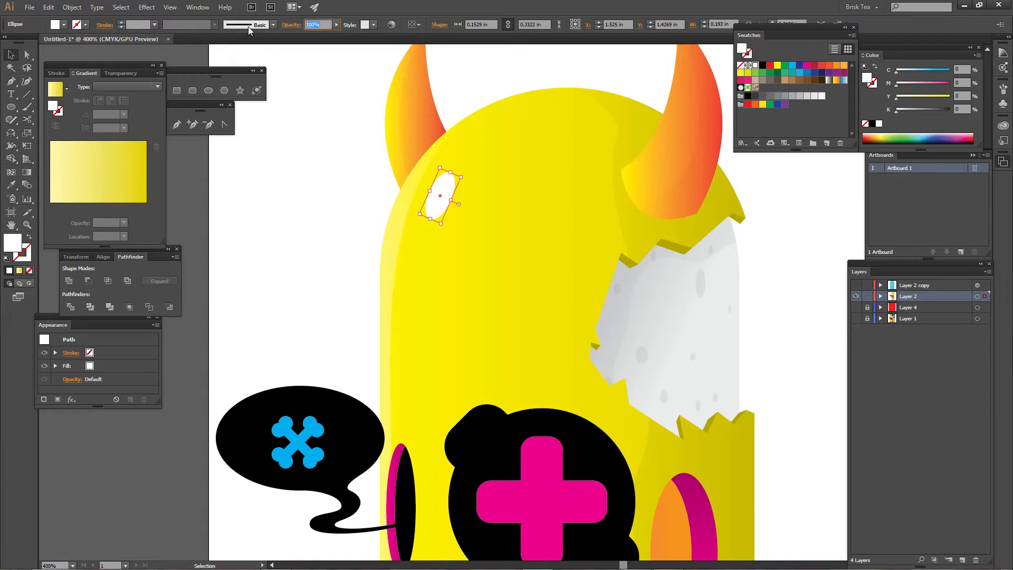
{"action": "type", "text": "30"}
{"action": "key", "text": "Return"}
{"action": "left_click", "coordinate": [324, 198]}
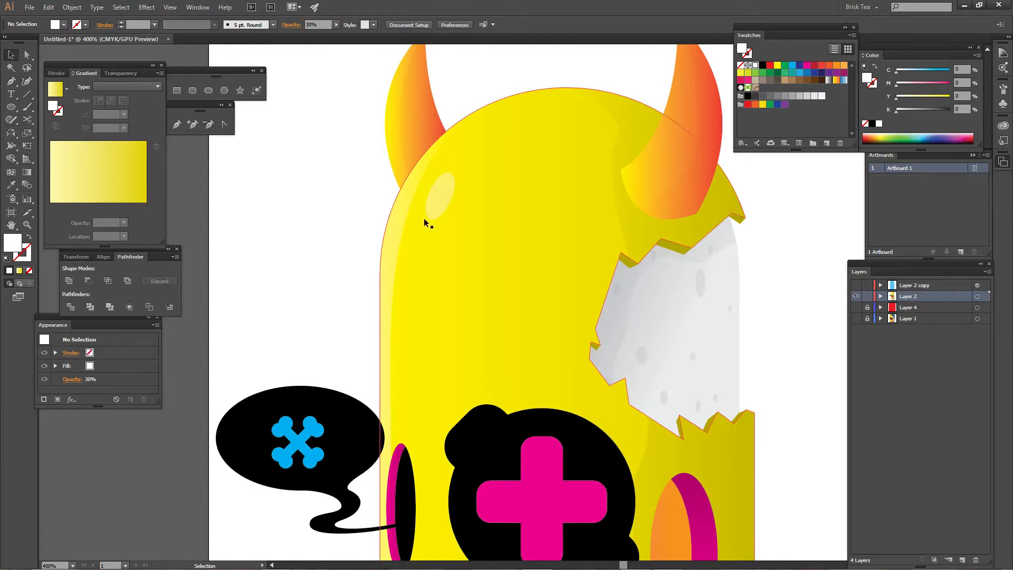
- Duplicate the translucent white ellipse a little down and right of the original, and scale the copy smaller
{"action": "left_click_drag", "start_coordinate": [433, 216], "coordinate": [473, 241]}
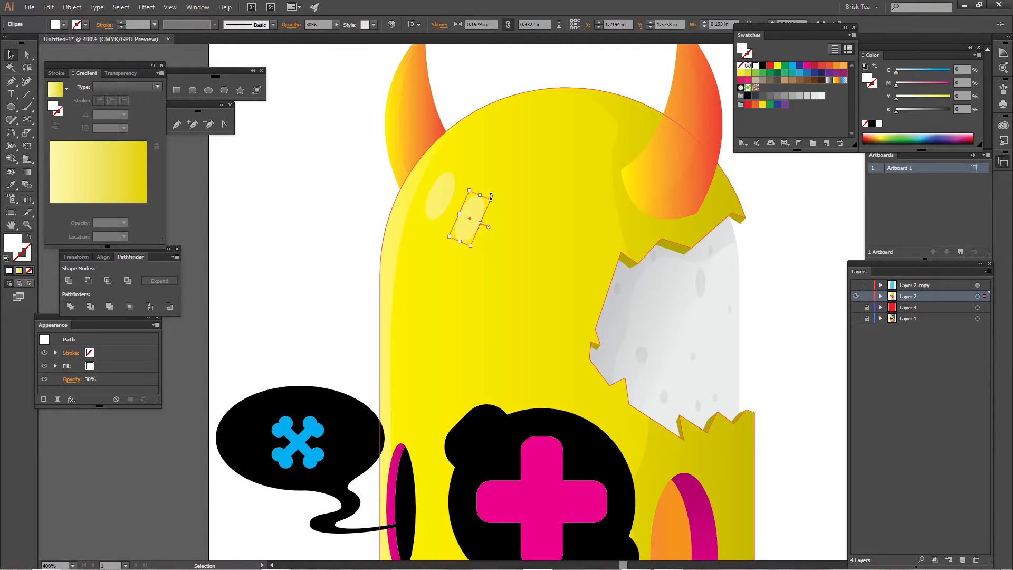
{"action": "left_click_drag", "start_coordinate": [490, 199], "coordinate": [484, 203]}
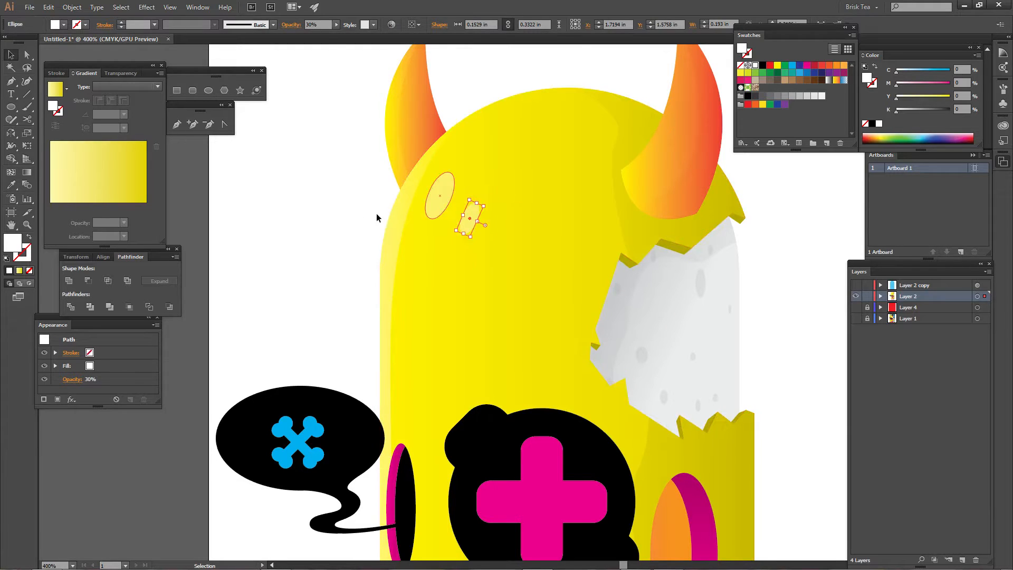
{"action": "left_click", "coordinate": [344, 221]}
- Examine the two head highlights in the context of the whole character
{"action": "key", "text": "a"}
{"action": "key", "text": "ctrl+minus"}
{"action": "key", "text": "ctrl+minus"}
{"action": "key", "text": "ctrl+minus"}
{"action": "key", "text": "ctrl+minus"}
{"action": "key", "text": "ctrl+minus"}
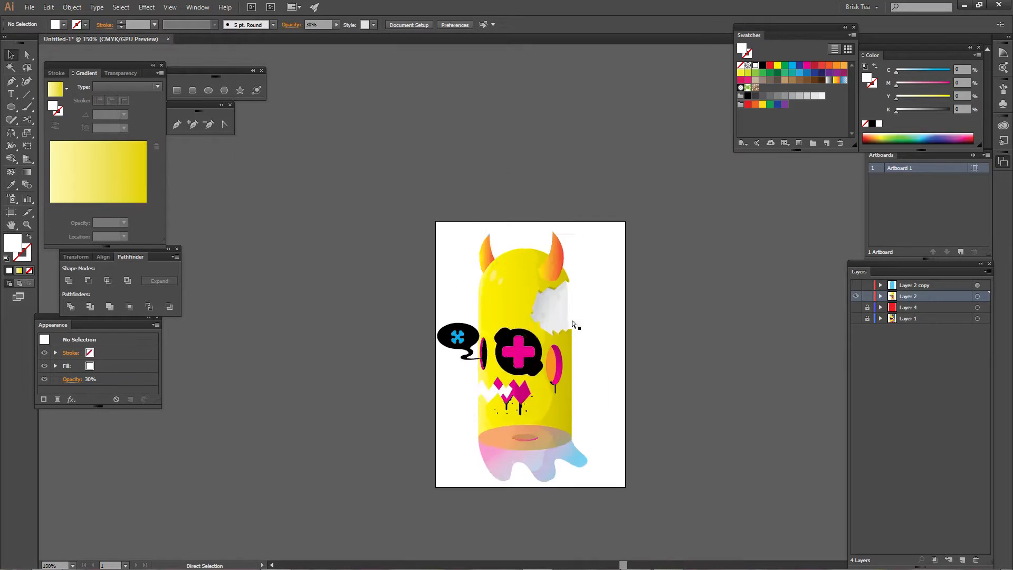
{"action": "key", "text": "ctrl+equal"}
{"action": "key", "text": "ctrl+equal"}
{"action": "key", "text": "ctrl+equal"}
{"action": "key", "text": "space"}
{"action": "left_click_drag", "start_coordinate": [700, 437], "coordinate": [676, 332]}
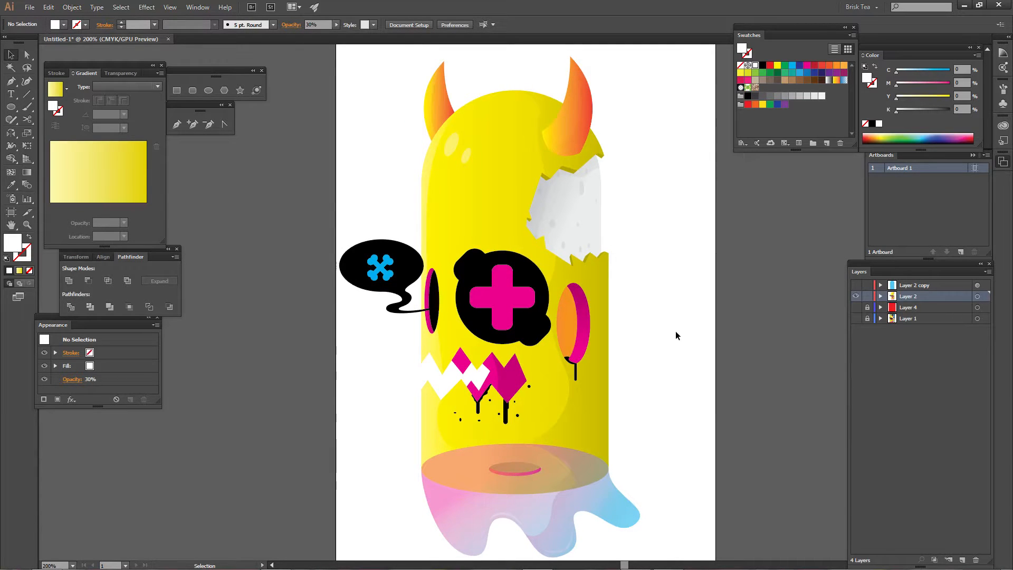
- Add a 1 pt white stroke to the pink cross in the black eye and deselect it
{"action": "key", "text": "ctrl+equal"}
{"action": "key", "text": "ctrl+equal"}
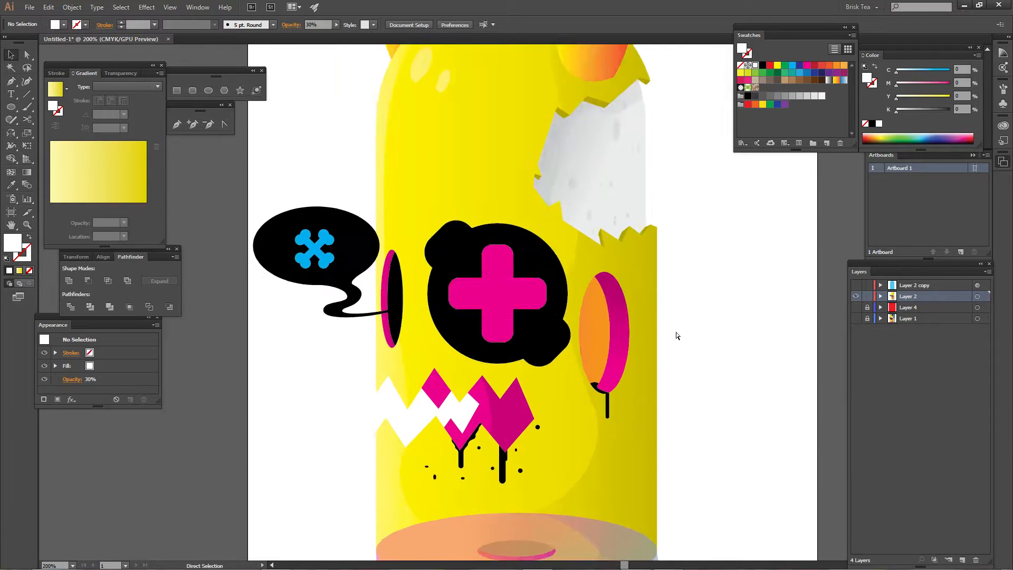
{"action": "left_click", "coordinate": [520, 276]}
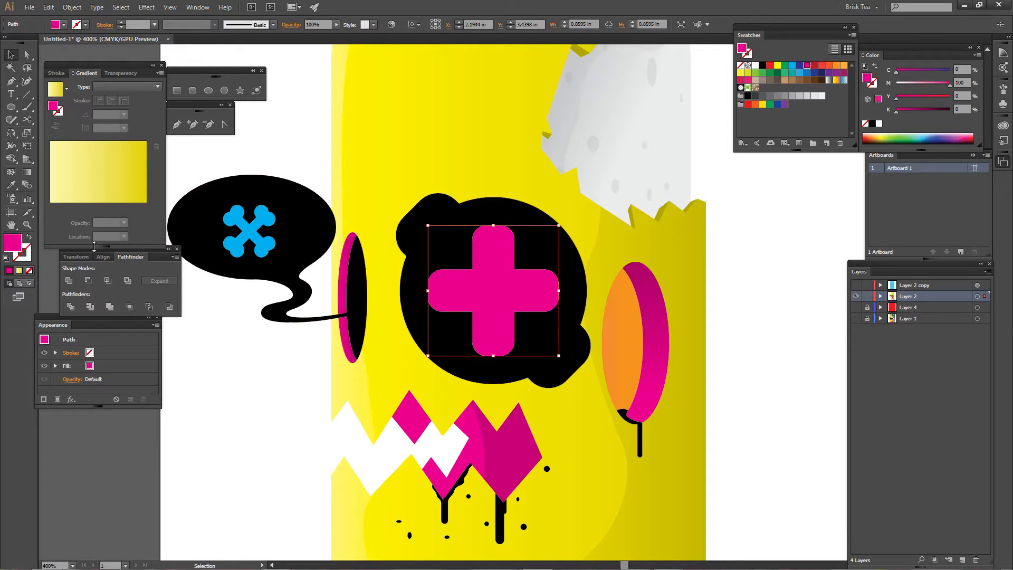
{"action": "left_click", "coordinate": [28, 259]}
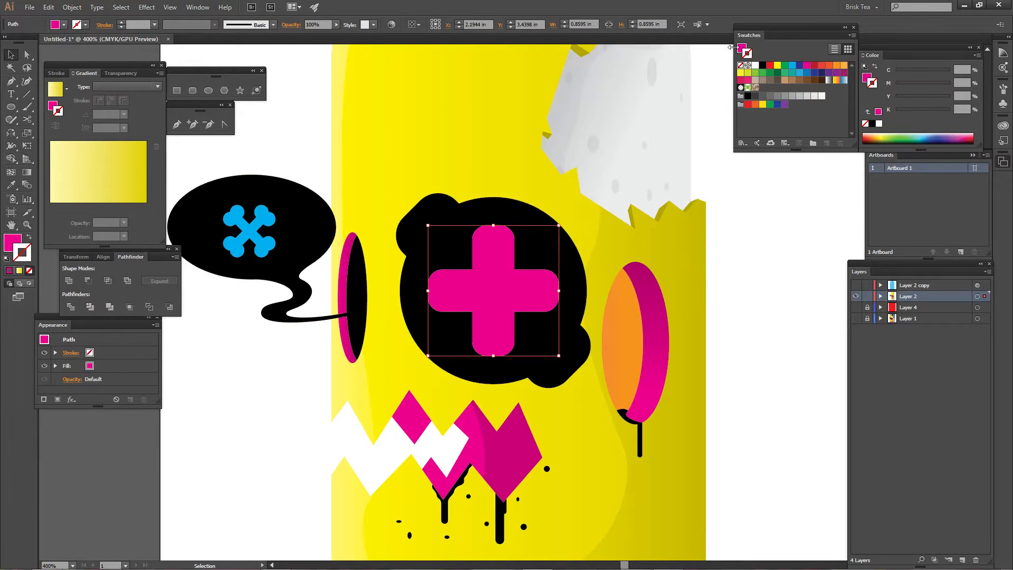
{"action": "left_click", "coordinate": [755, 65]}
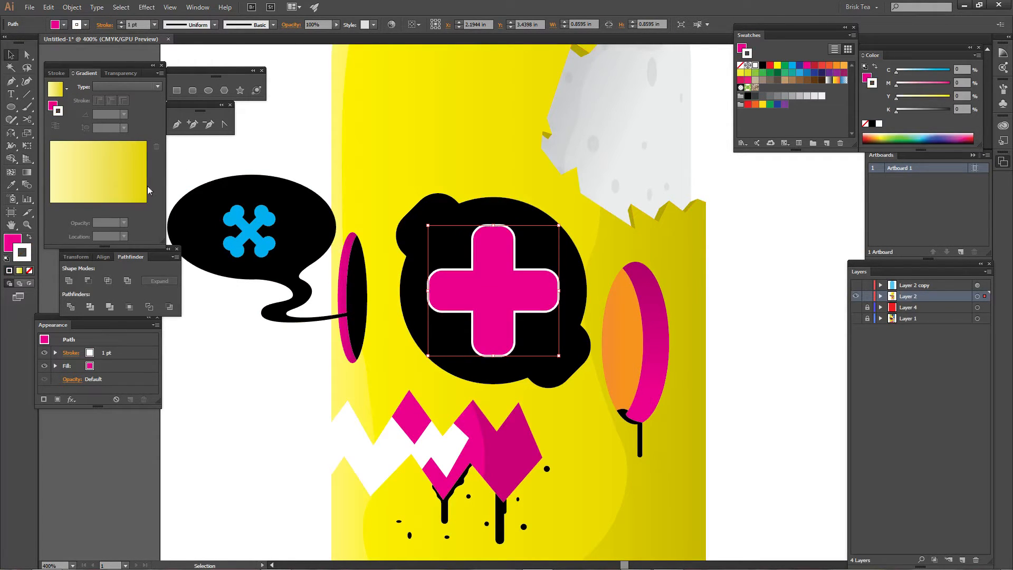
{"action": "left_click", "coordinate": [226, 364]}
- Apply a Gaussian Blur with an 8-pixel radius to a copy of the blue crossbones in the speech bubble
{"action": "left_click_drag", "start_coordinate": [245, 335], "coordinate": [332, 381]}
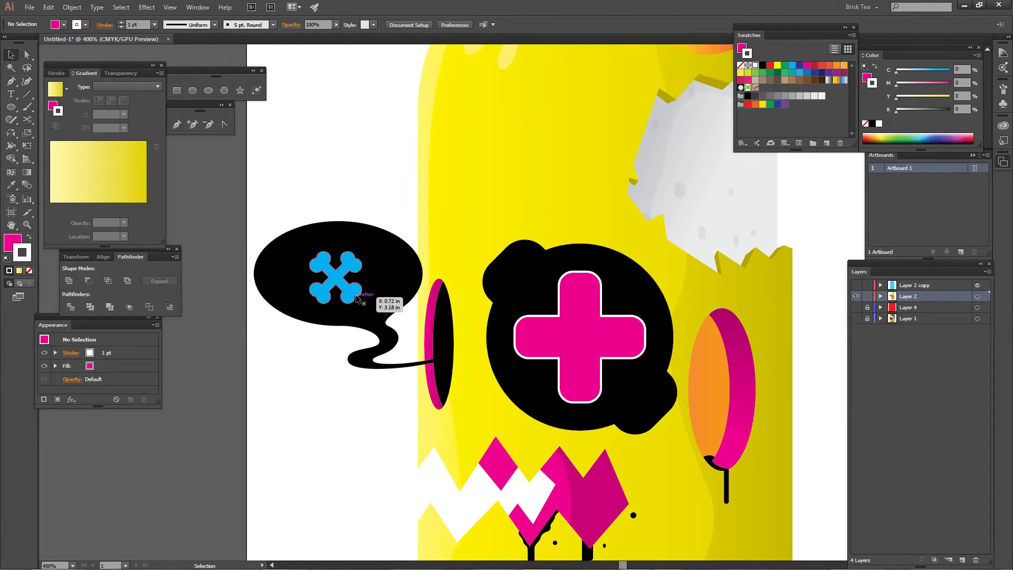
{"action": "left_click", "coordinate": [358, 296]}
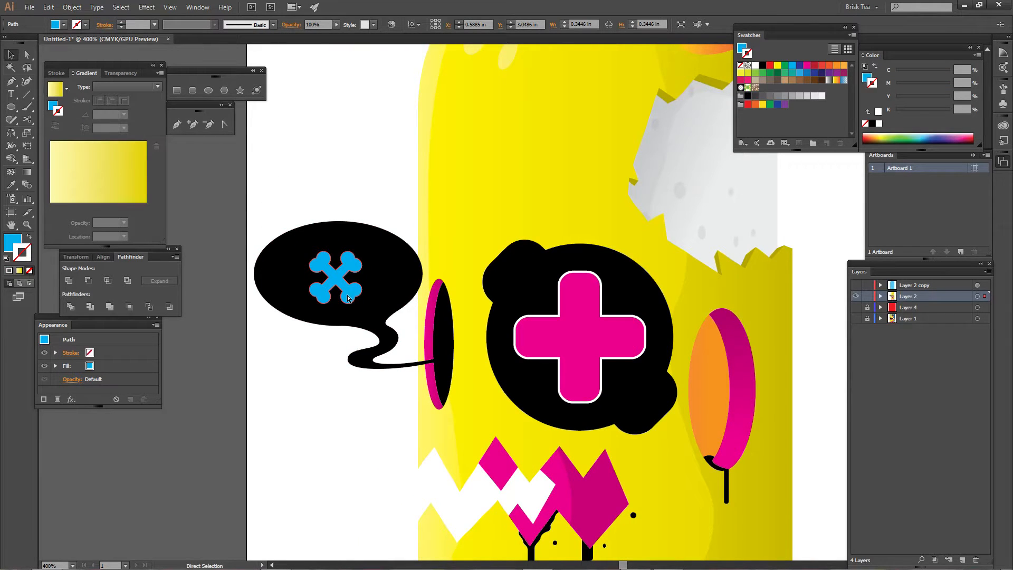
{"action": "key", "text": "v"}
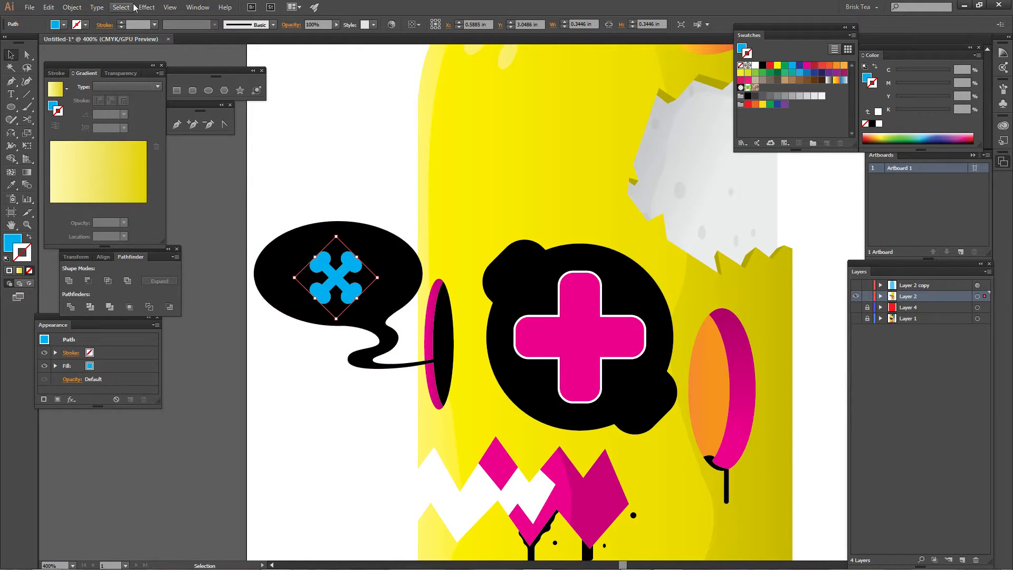
{"action": "left_click", "coordinate": [147, 7]}
{"action": "mouse_move", "coordinate": [214, 184]}
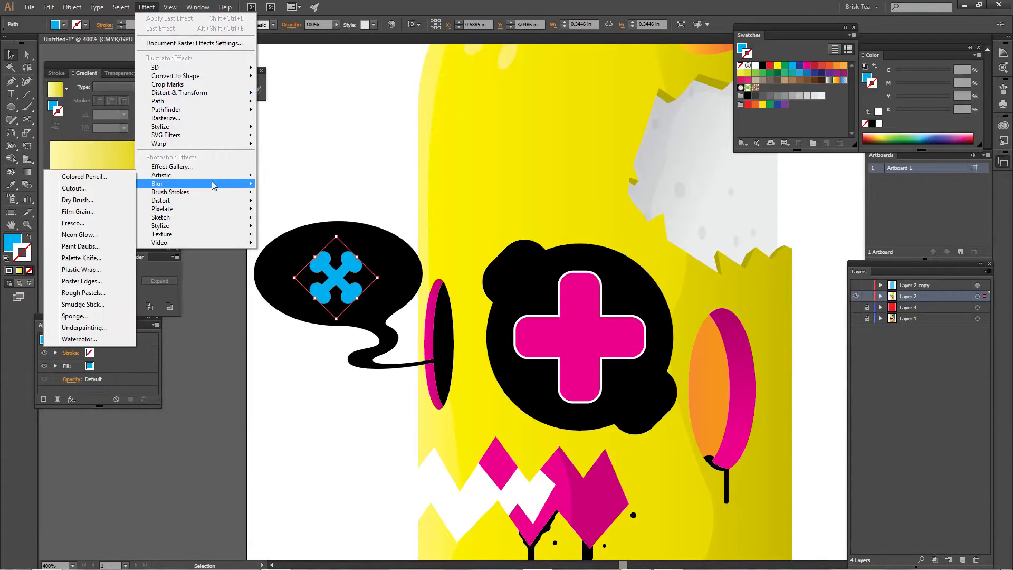
{"action": "left_click", "coordinate": [118, 185]}
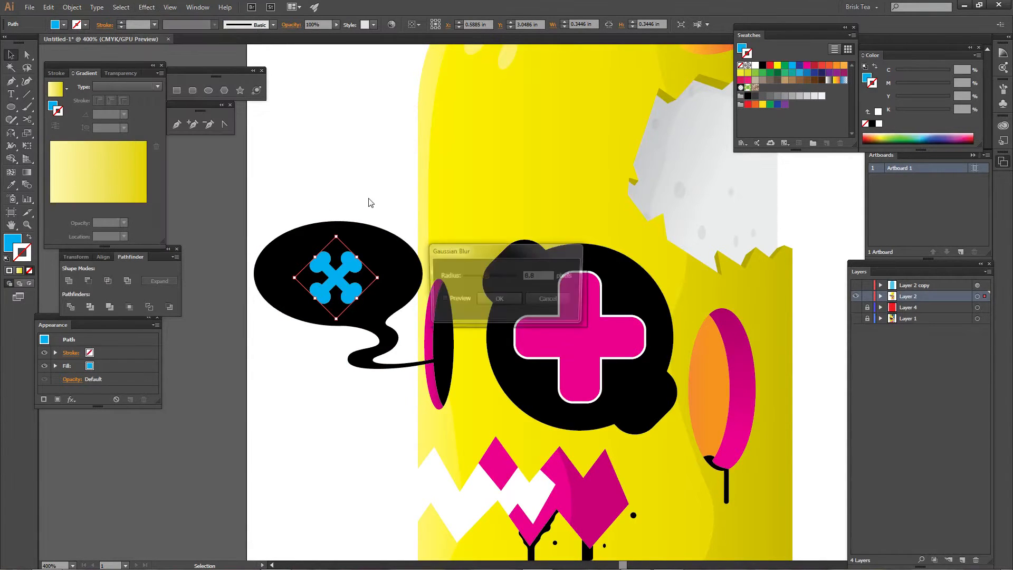
{"action": "left_click", "coordinate": [441, 299]}
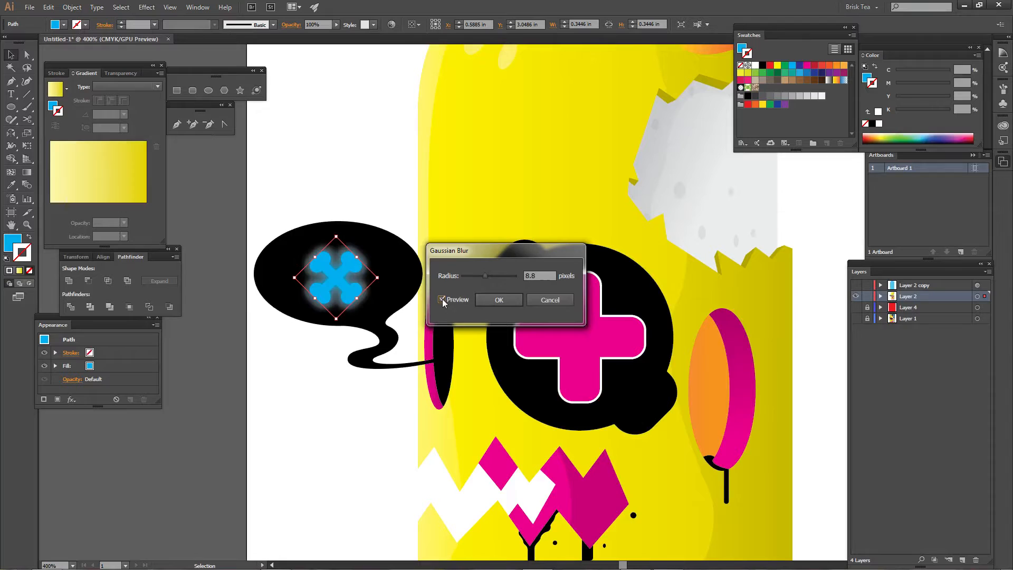
{"action": "left_click", "coordinate": [474, 276]}
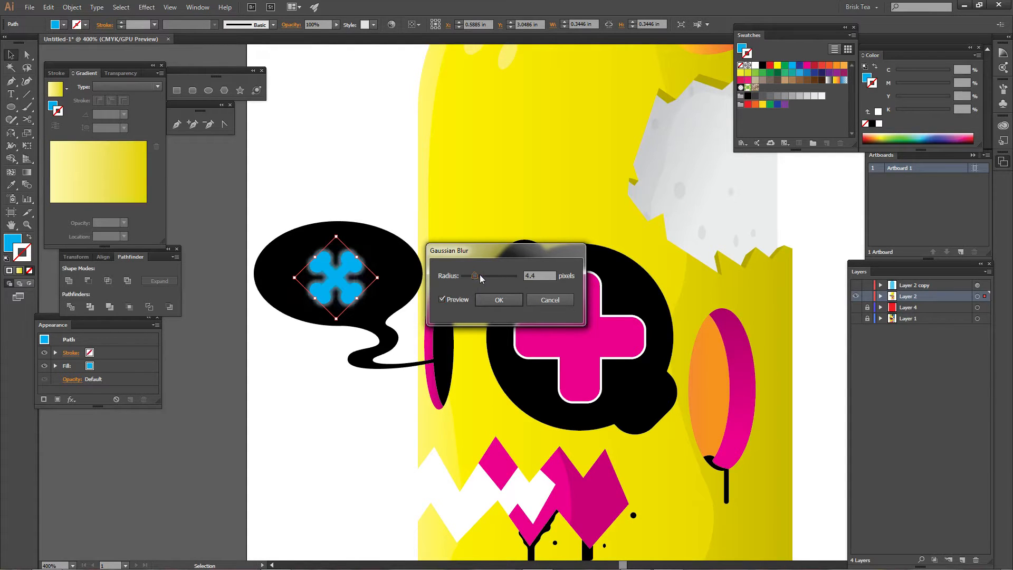
{"action": "left_click", "coordinate": [484, 275]}
{"action": "left_click", "coordinate": [500, 300]}
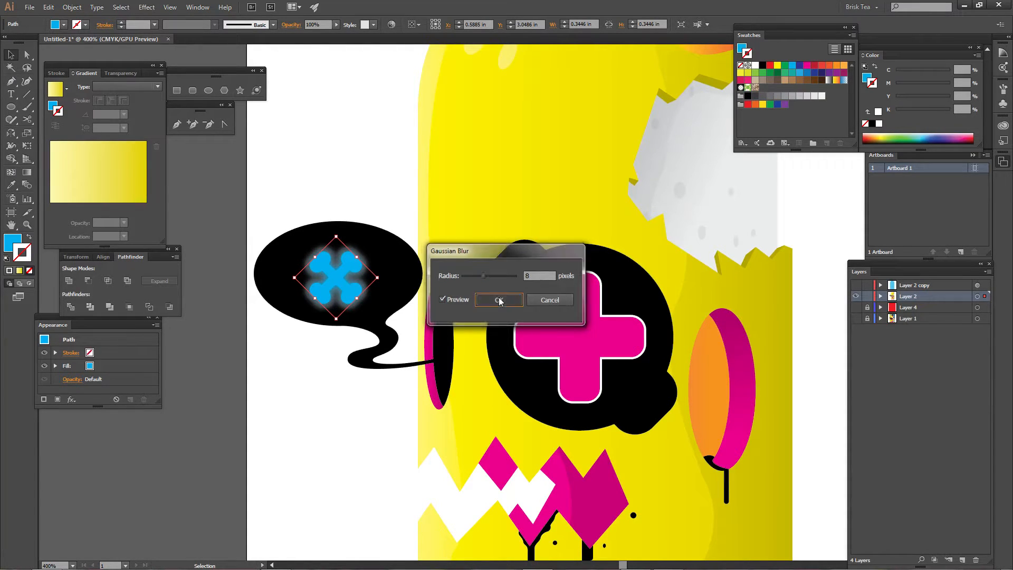
- Set the blurred glow around the blue crossbones to 30% opacity and deselect it
{"action": "left_click", "coordinate": [323, 24]}
{"action": "type", "text": "30"}
{"action": "key", "text": "Return"}
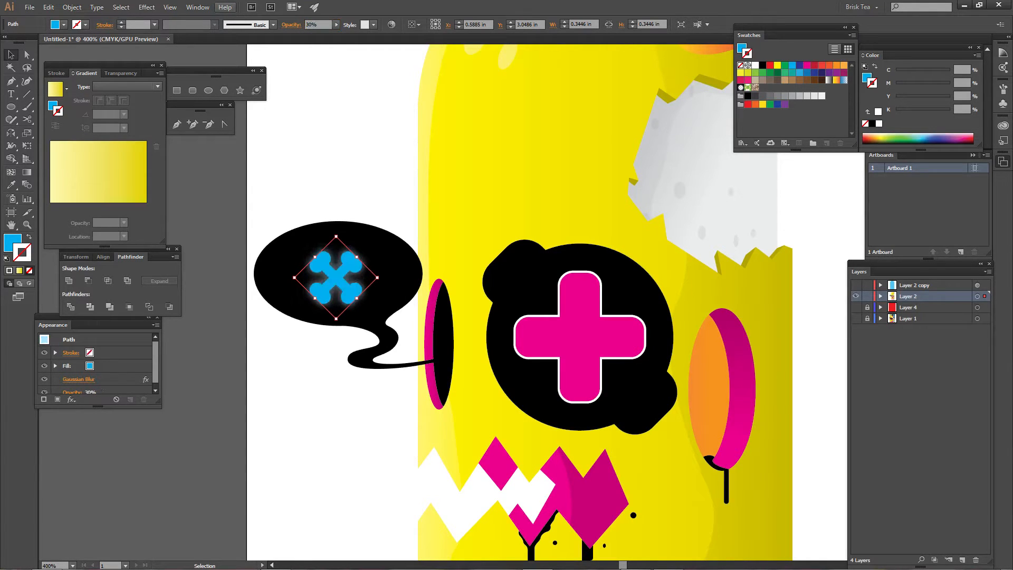
{"action": "left_click", "coordinate": [384, 115]}
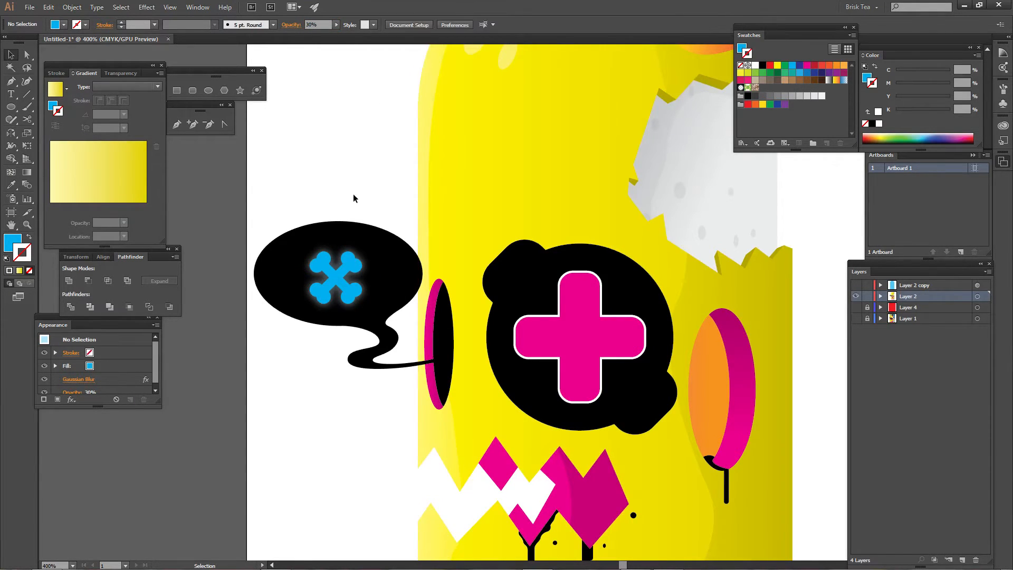
- Examine the lower face and slime base, and review the complete character on the artboard
{"action": "left_click_drag", "start_coordinate": [540, 432], "coordinate": [497, 186]}
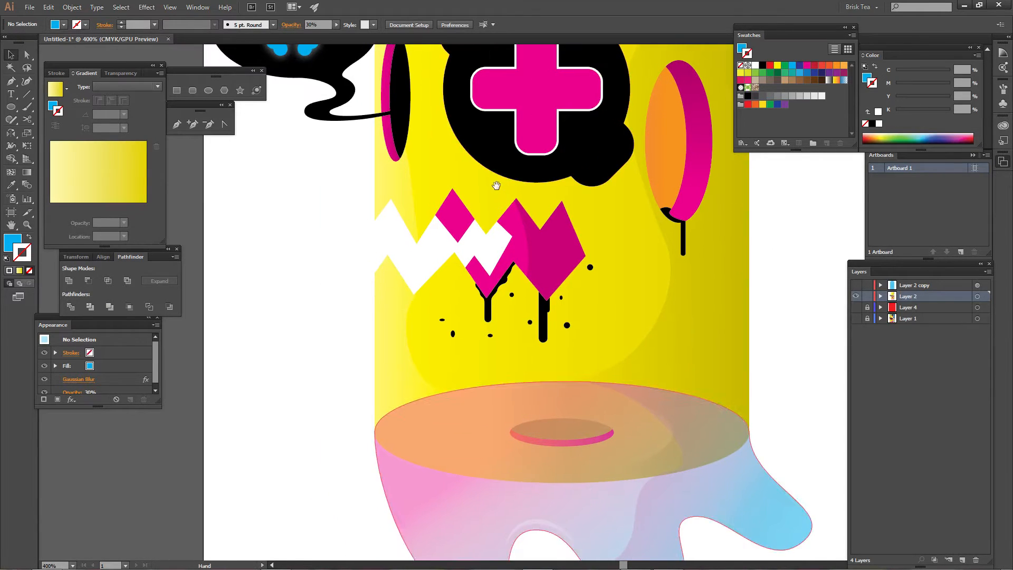
{"action": "key", "text": "ctrl+minus"}
{"action": "key", "text": "ctrl+minus"}
{"action": "key", "text": "ctrl+minus"}
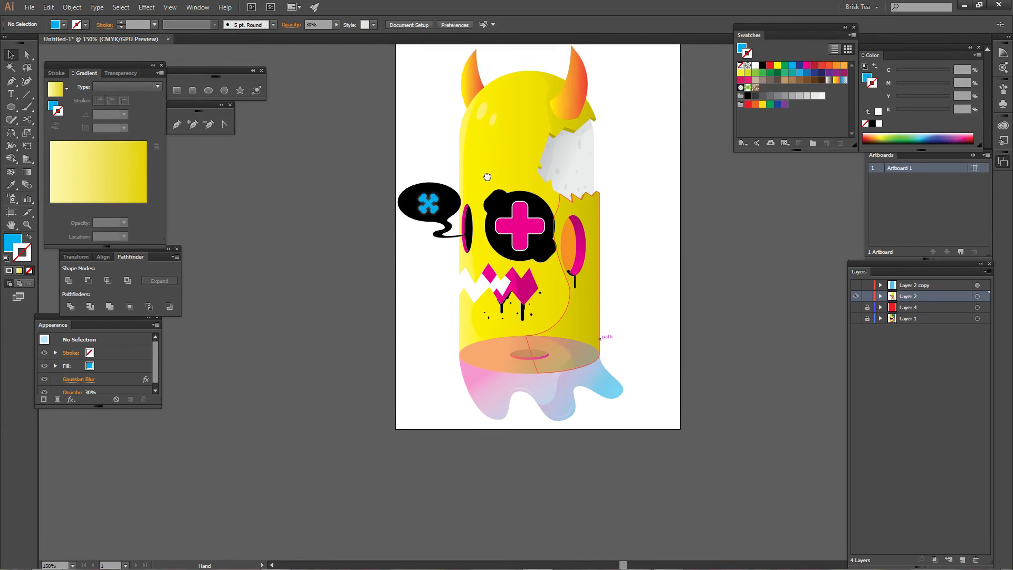
{"action": "scroll", "coordinate": [371, 240], "scroll_direction": "up", "scroll_amount": 3}
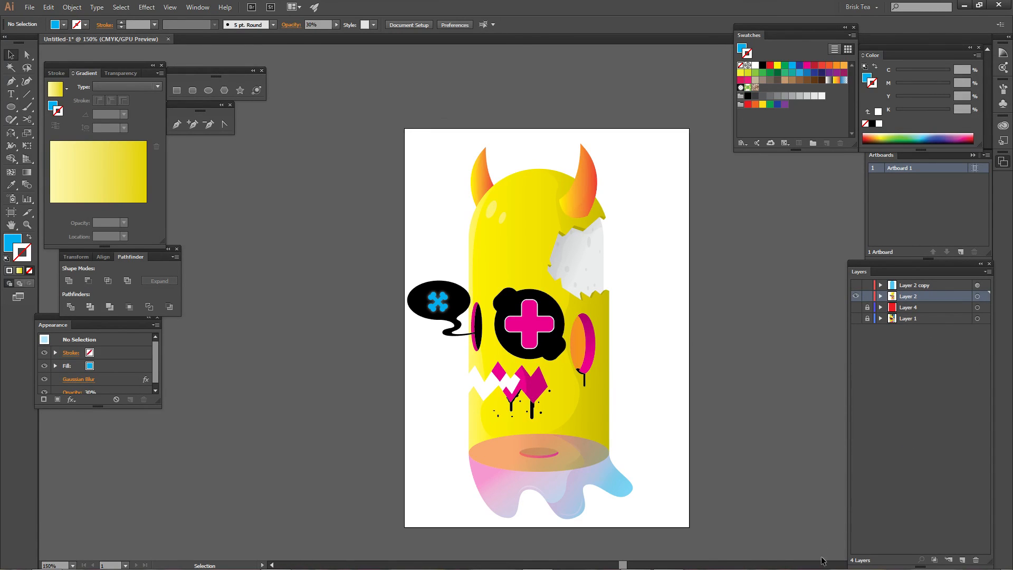
{"action": "mouse_move", "coordinate": [823, 569]}
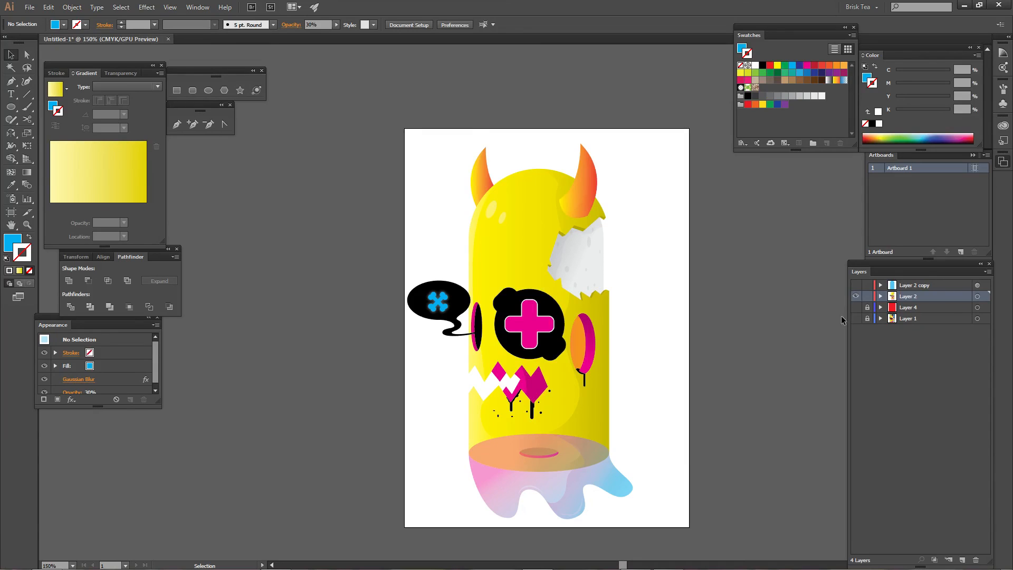